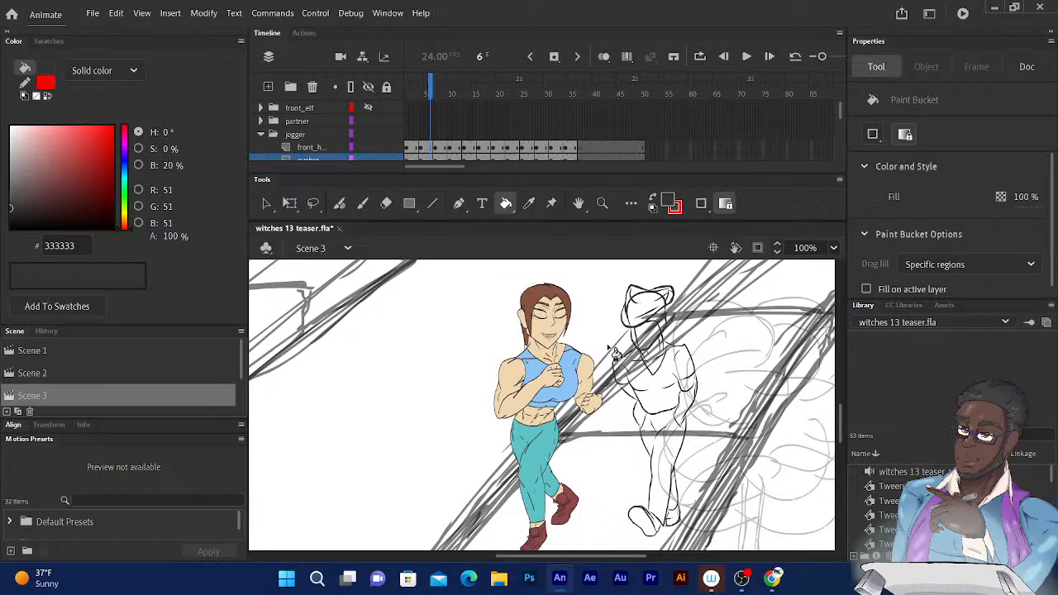
# Play the scene and step through its frames up to 34 and back to 18 to review the jogger's colouring
pyautogui.click(431, 91)
pyautogui.press('Return')
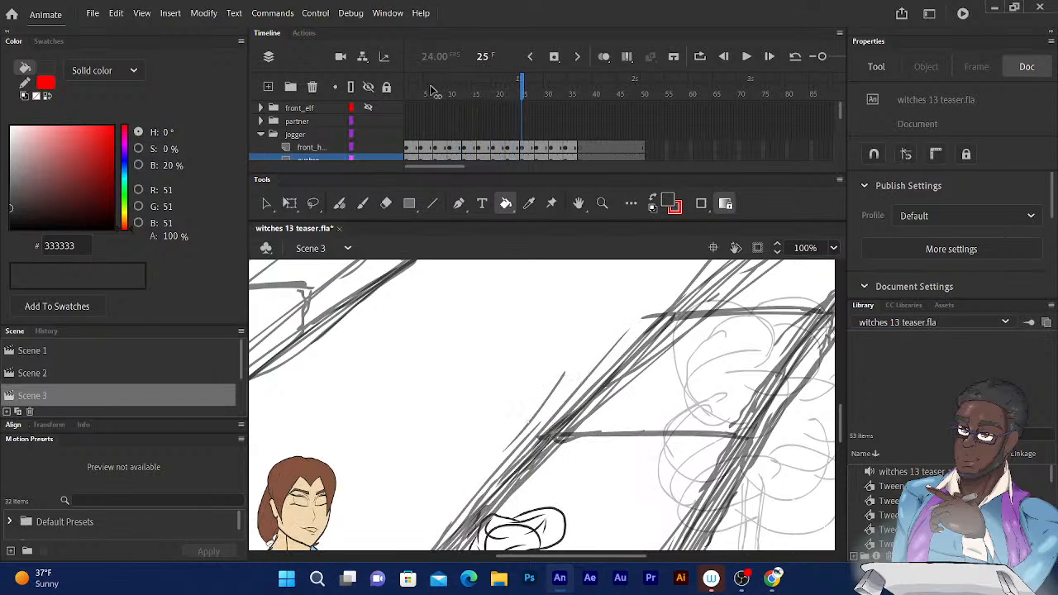
pyautogui.moveTo(472, 361)
pyautogui.mouseDown()
pyautogui.moveTo(538, 307)
pyautogui.moveTo(577, 215)
pyautogui.mouseUp()
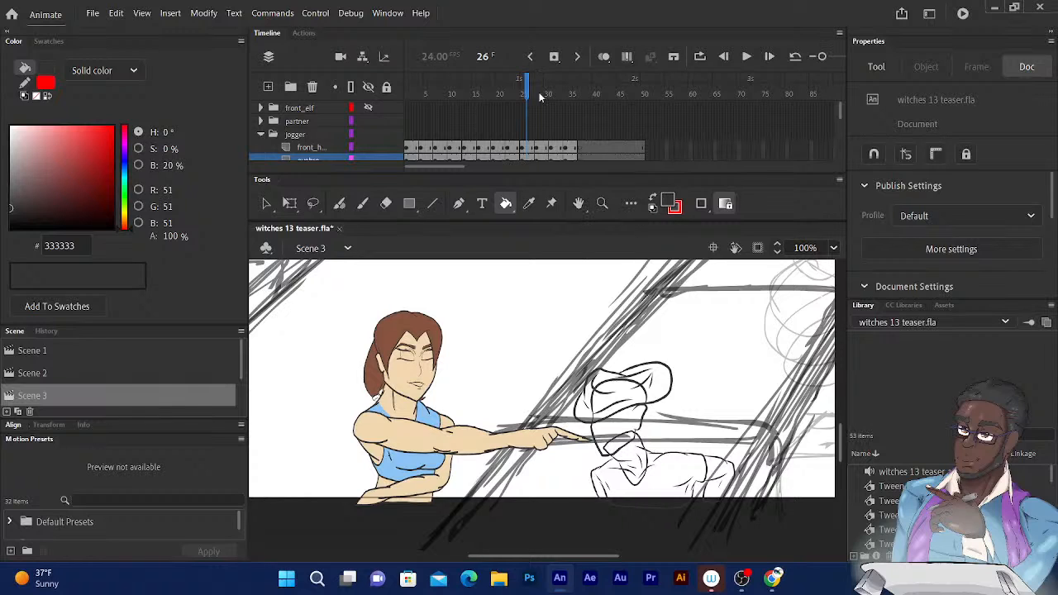
pyautogui.press('.')
pyautogui.press('.')
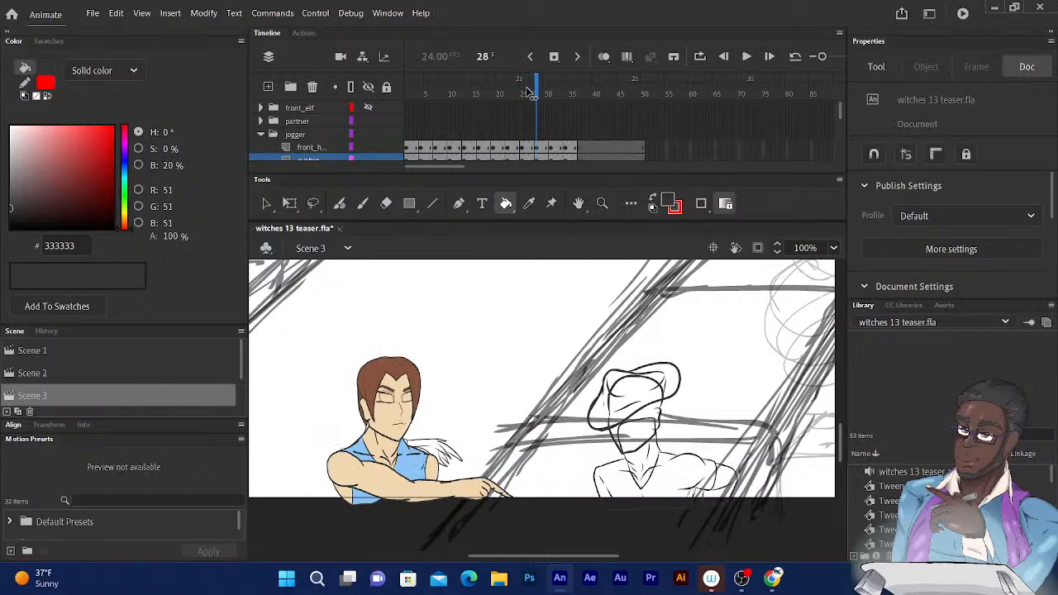
pyautogui.press('.')
pyautogui.press('.')
pyautogui.press('.')
pyautogui.press('.')
pyautogui.press('.')
pyautogui.press('.')
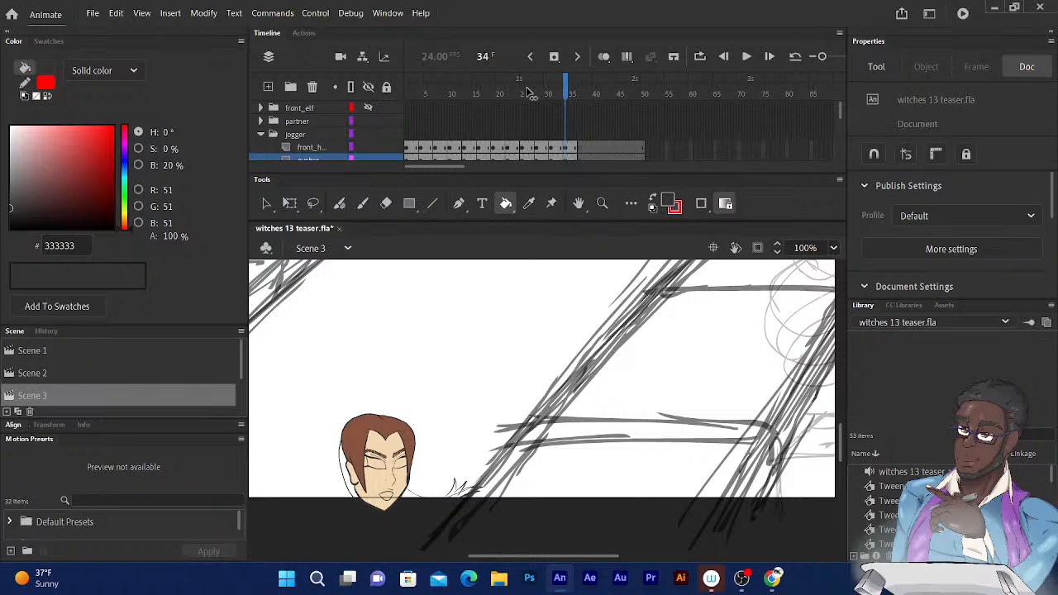
pyautogui.click(529, 93)
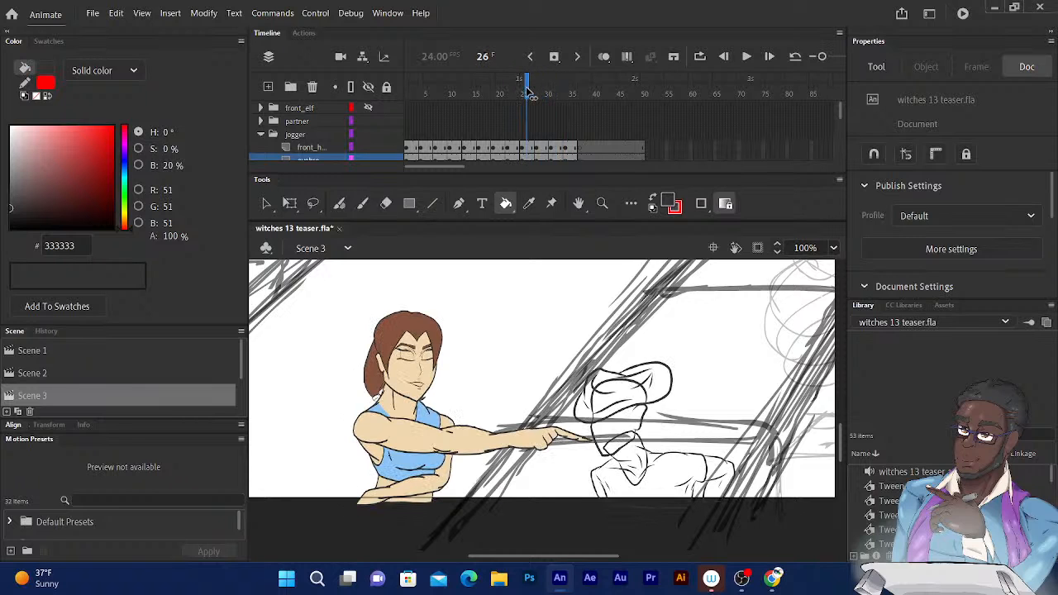
pyautogui.press(',')
pyautogui.press(',')
pyautogui.press(',')
pyautogui.press(',')
pyautogui.press(',')
pyautogui.press(',')
pyautogui.press(',')
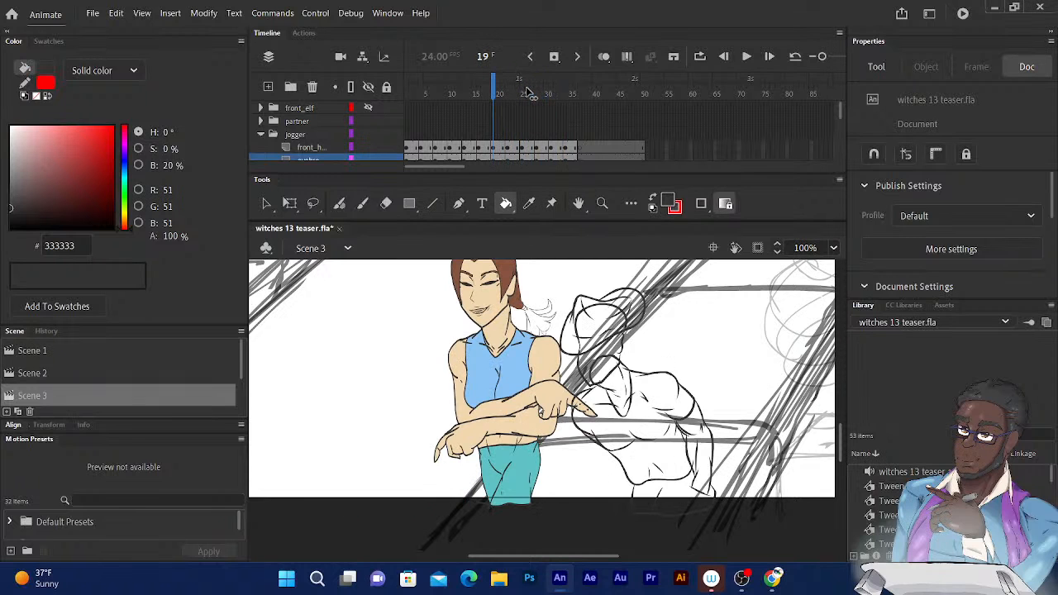
pyautogui.press(',')
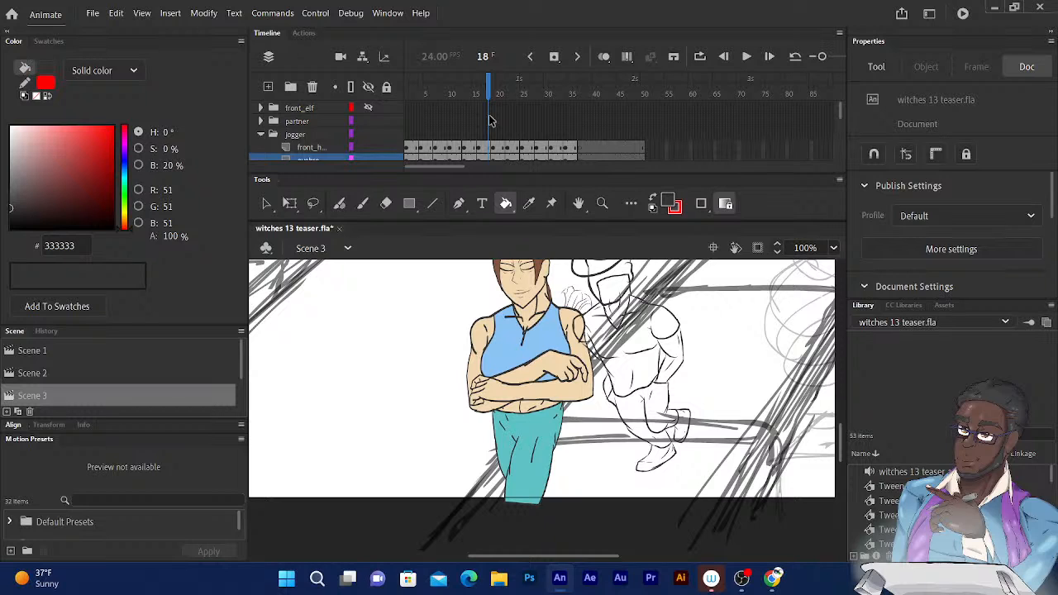
# Collapse the jogger folder and move the partner folder directly beneath it in the layer order
pyautogui.click(262, 135)
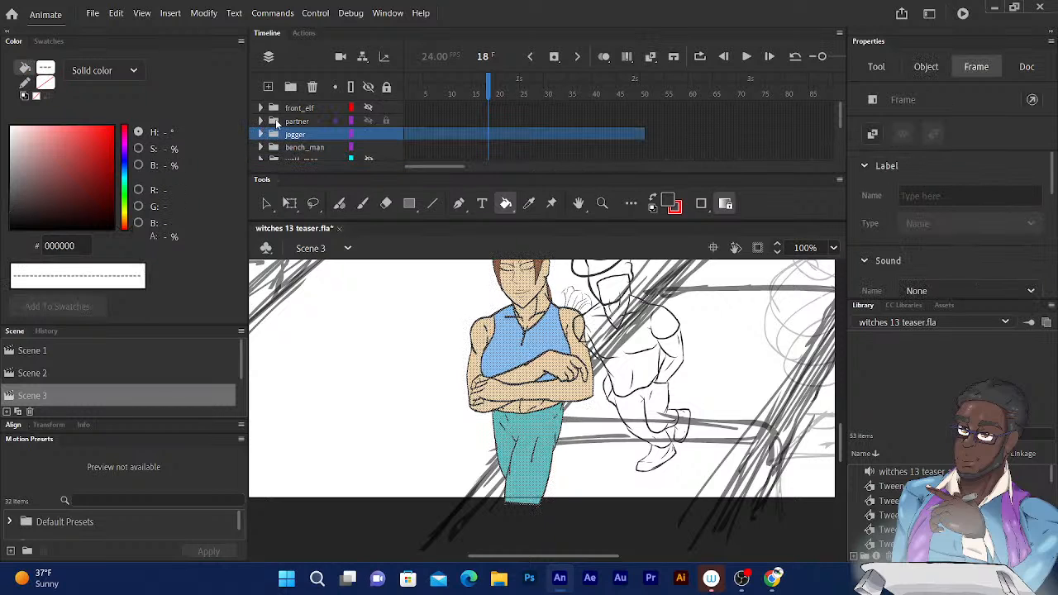
pyautogui.click(278, 122)
pyautogui.moveTo(278, 123); pyautogui.dragTo(278, 137)
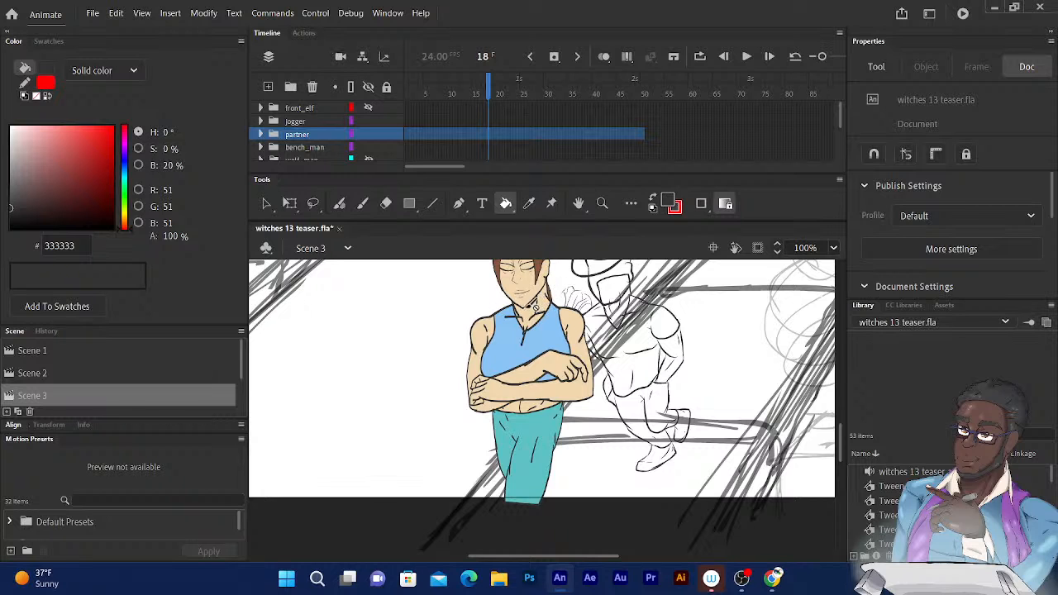
# Go to frame 1, keep the partner folder collapsed and expand the jogger folder to show its layers
pyautogui.moveTo(518, 305); pyautogui.dragTo(509, 351)
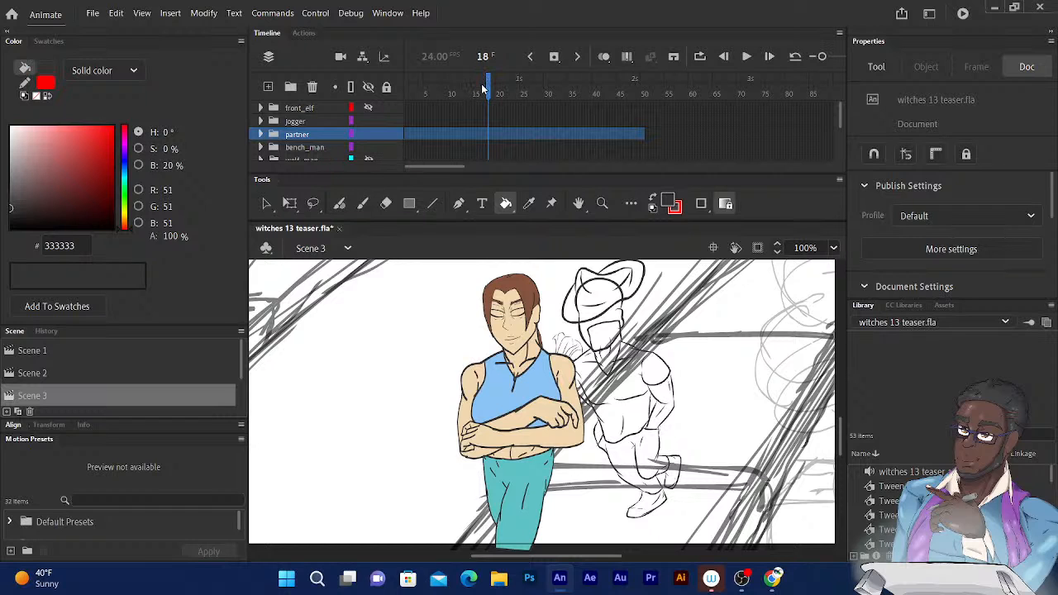
pyautogui.moveTo(487, 90); pyautogui.dragTo(426, 90)
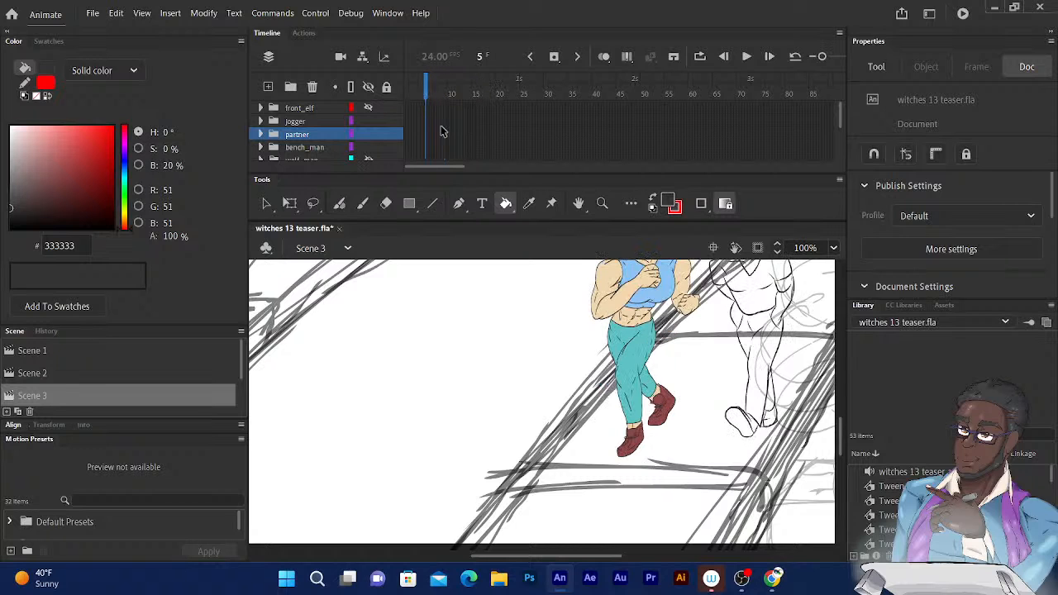
pyautogui.moveTo(646, 303); pyautogui.dragTo(590, 391)
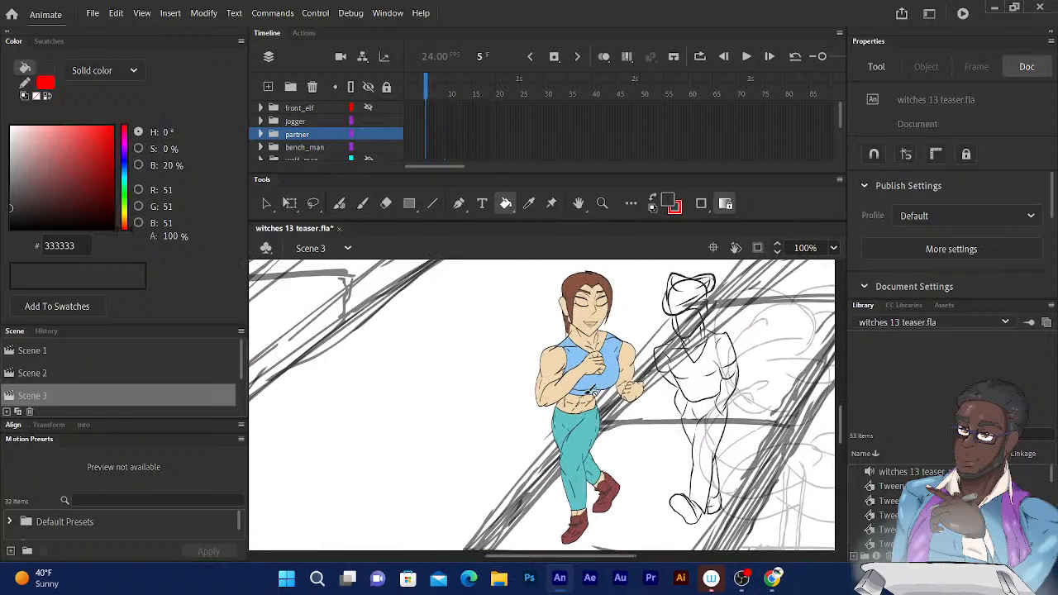
pyautogui.click(506, 204)
pyautogui.click(261, 134)
pyautogui.click(414, 83)
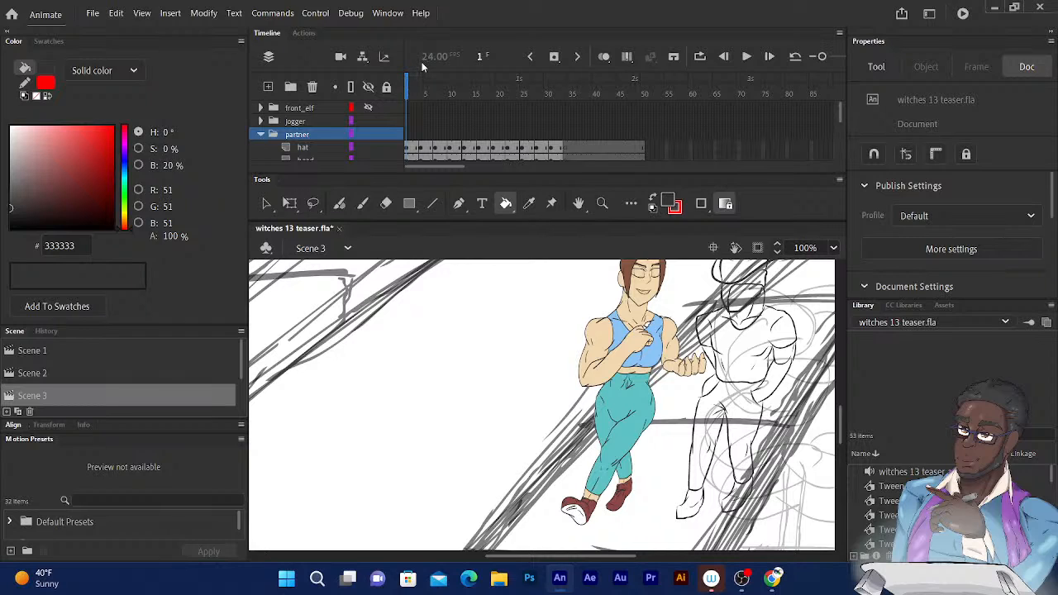
pyautogui.click(652, 197)
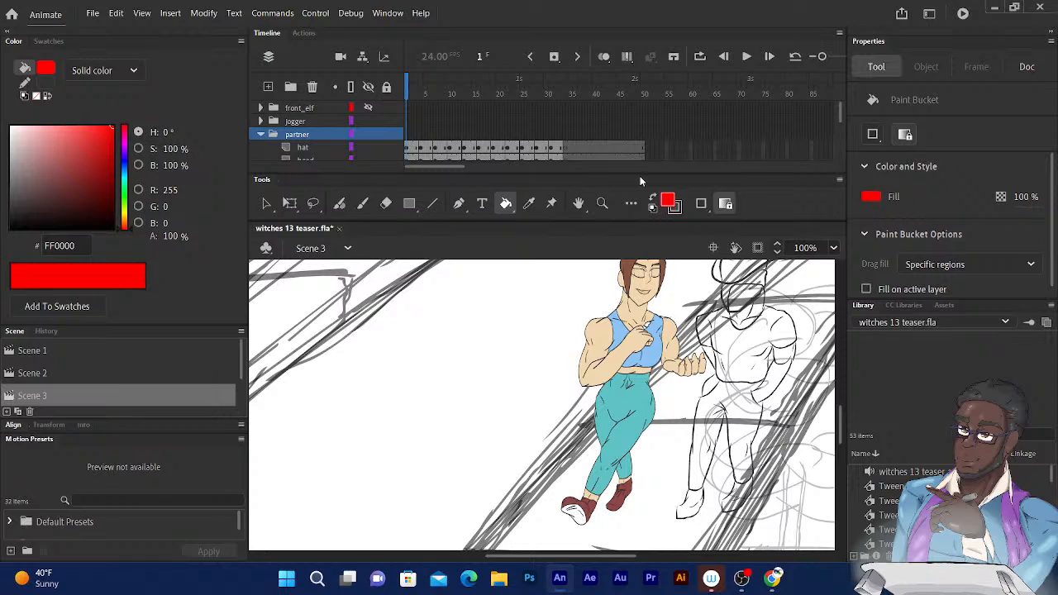
pyautogui.click(261, 134)
pyautogui.click(261, 122)
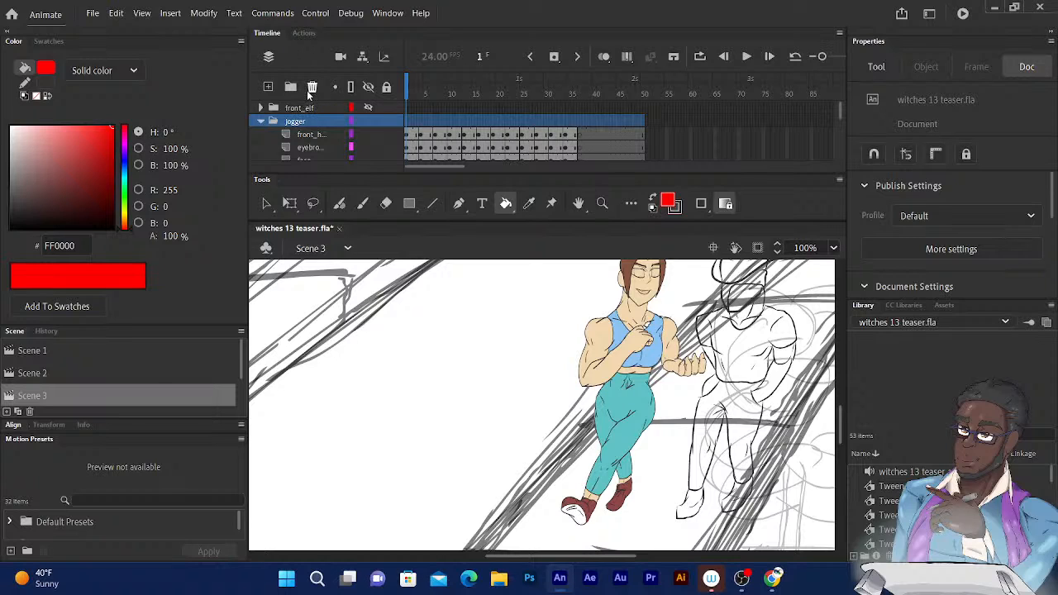
# Sample the jogger's skin colour F0D7AF and fill the white gap between her neckline and fist on the body layer
pyautogui.click(529, 204)
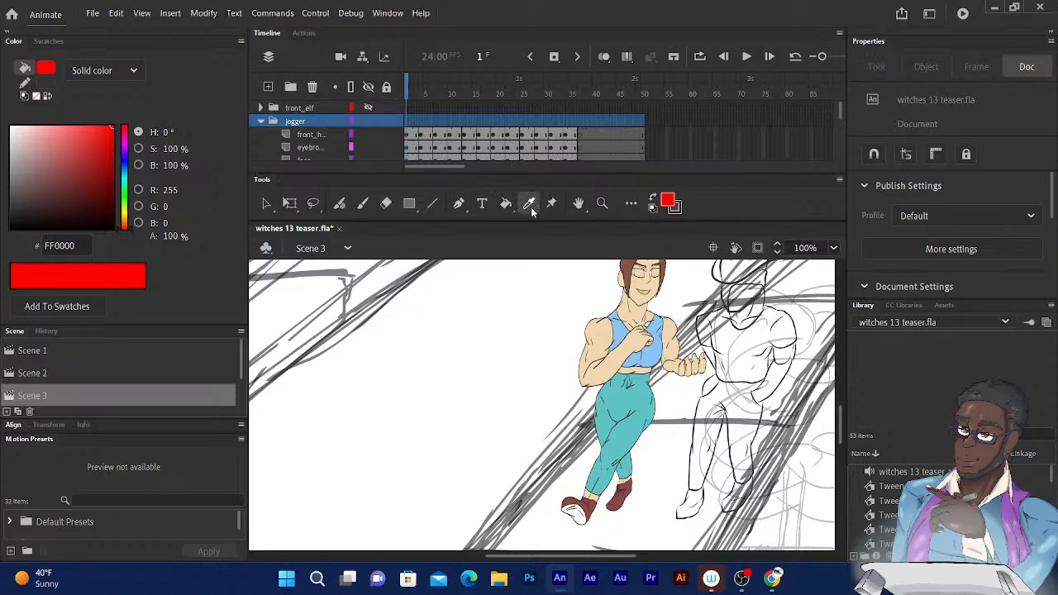
pyautogui.click(608, 369)
pyautogui.click(612, 369)
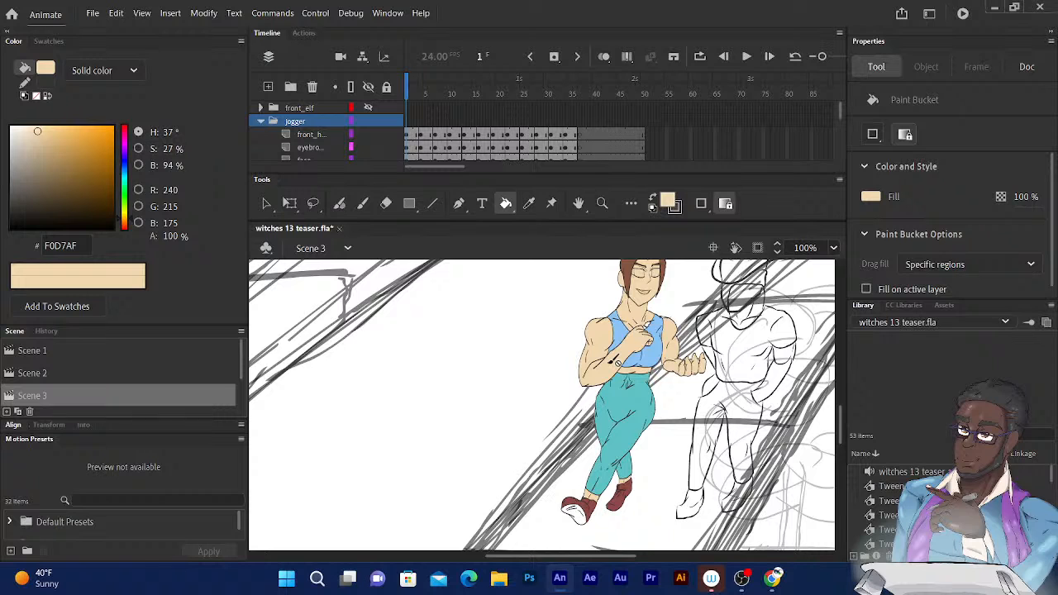
pyautogui.scroll(2, 612, 368)
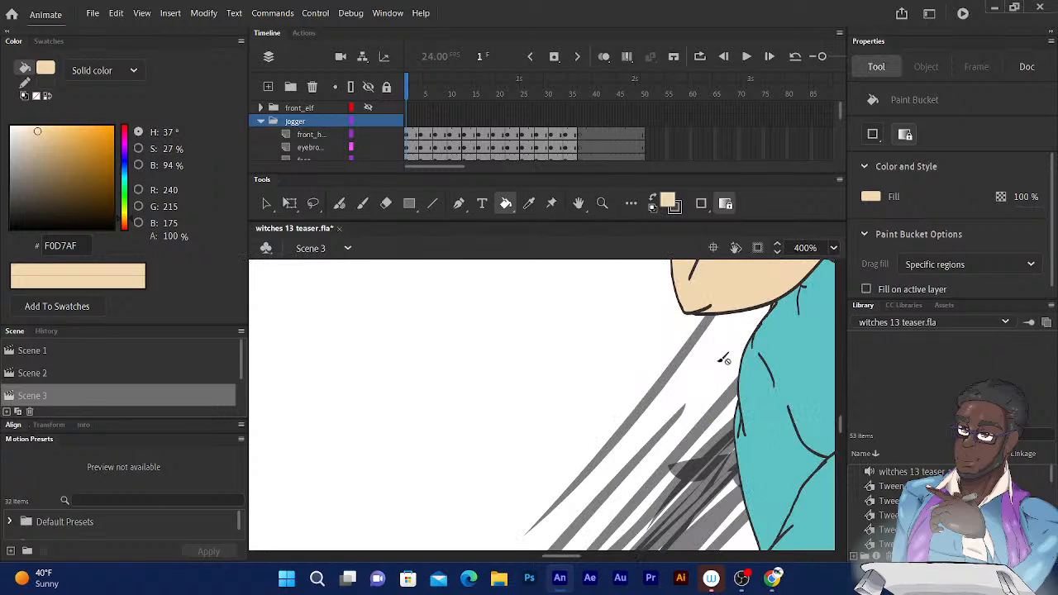
pyautogui.moveTo(666, 404); pyautogui.dragTo(499, 527)
pyautogui.moveTo(590, 352); pyautogui.dragTo(511, 530)
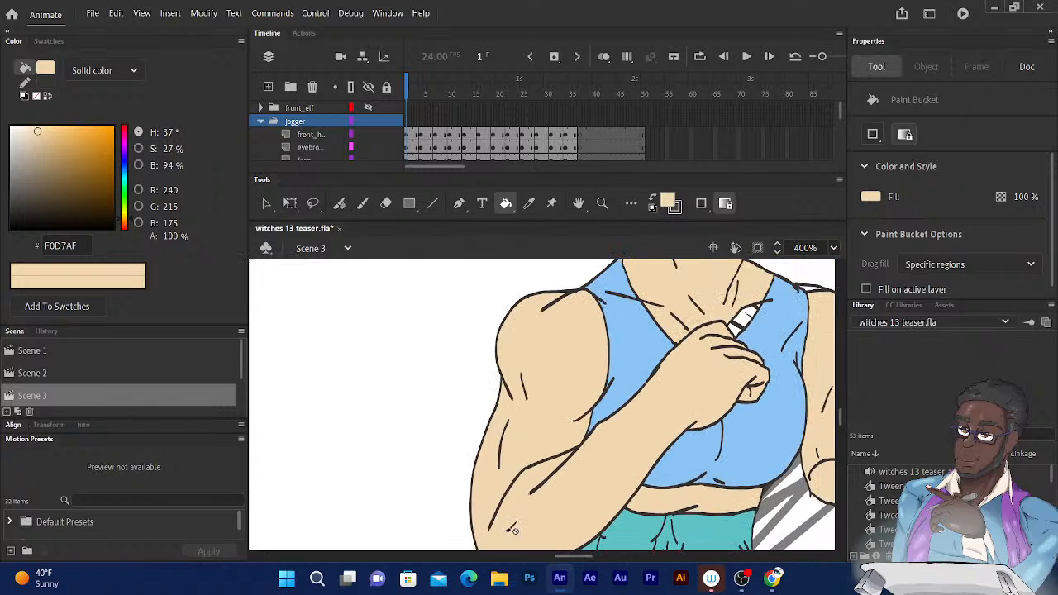
pyautogui.moveTo(584, 413); pyautogui.dragTo(541, 468)
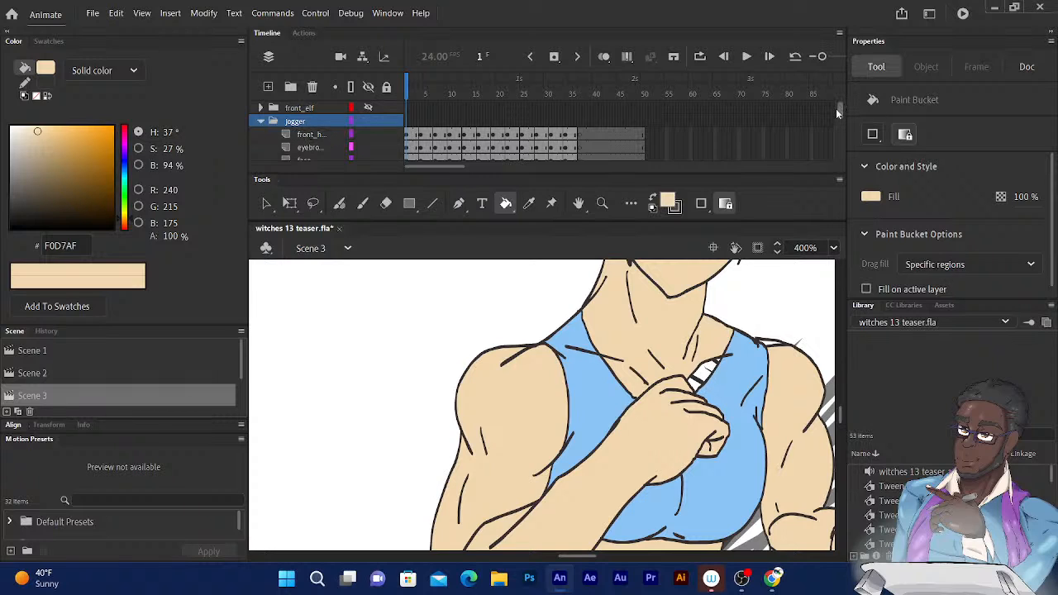
pyautogui.scroll(-3, 838, 109)
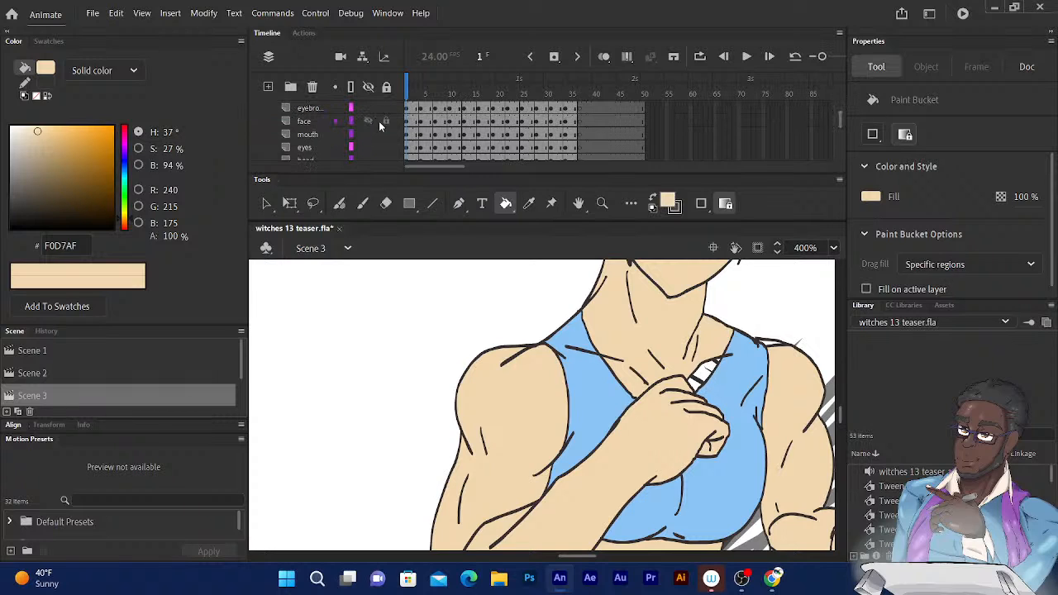
pyautogui.scroll(-3, 838, 119)
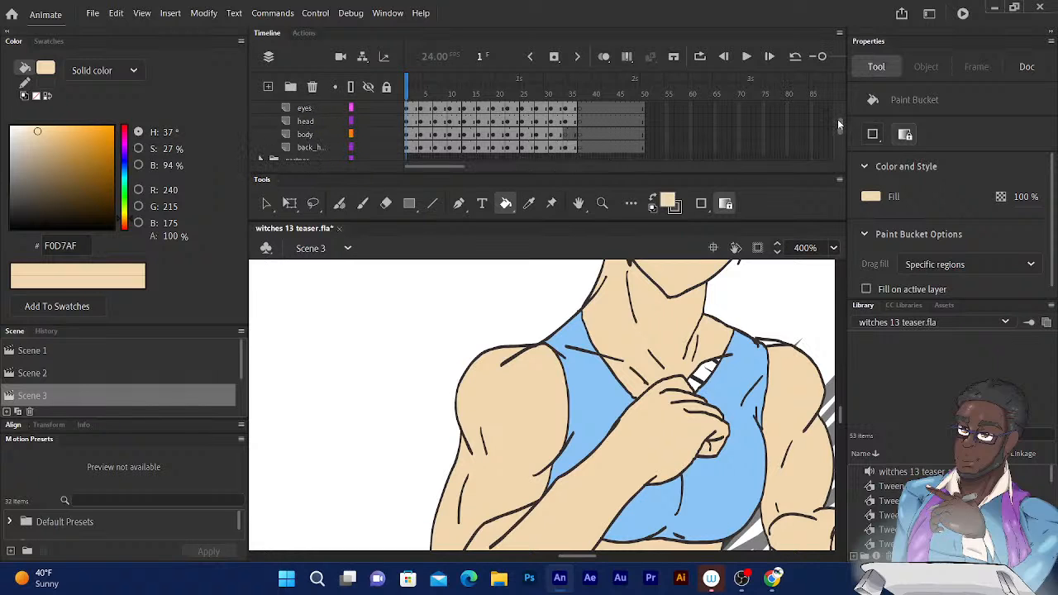
pyautogui.click(316, 134)
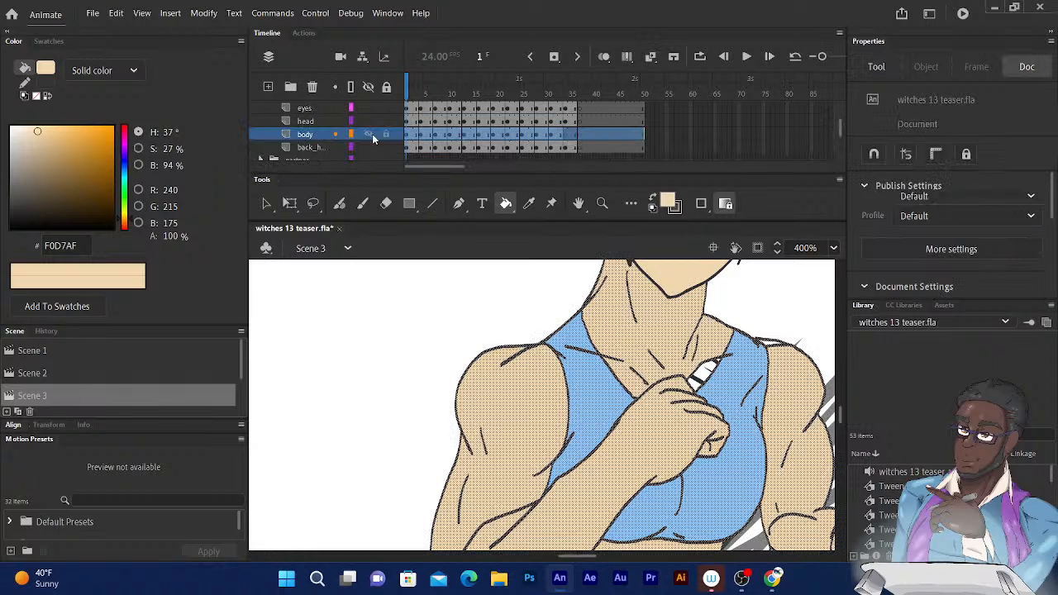
pyautogui.click(700, 377)
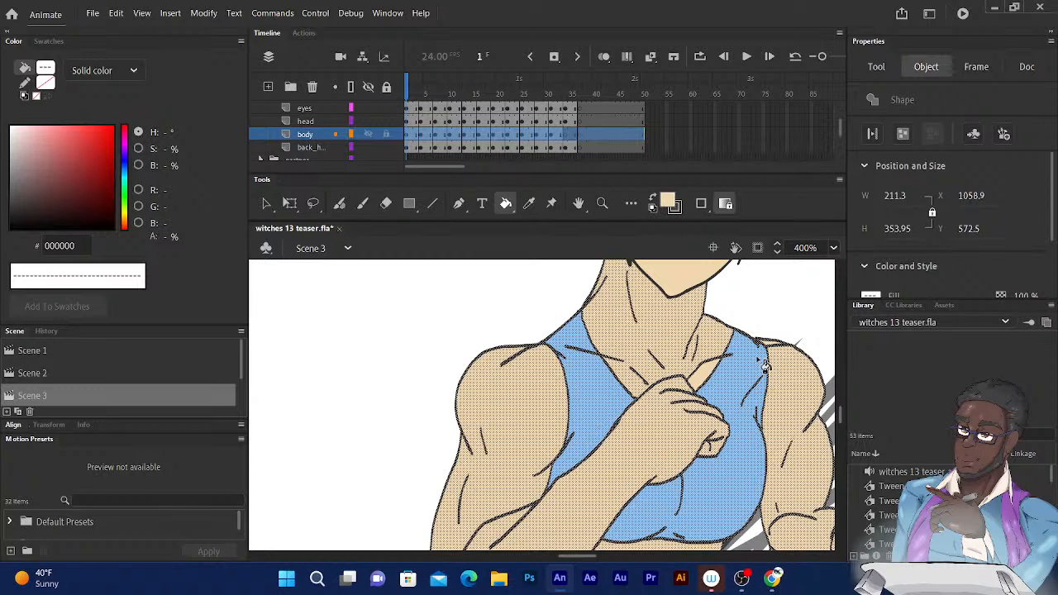
# Advance to frame 8 and hide the jogger's body and back hair layers to isolate the head
pyautogui.click(411, 86)
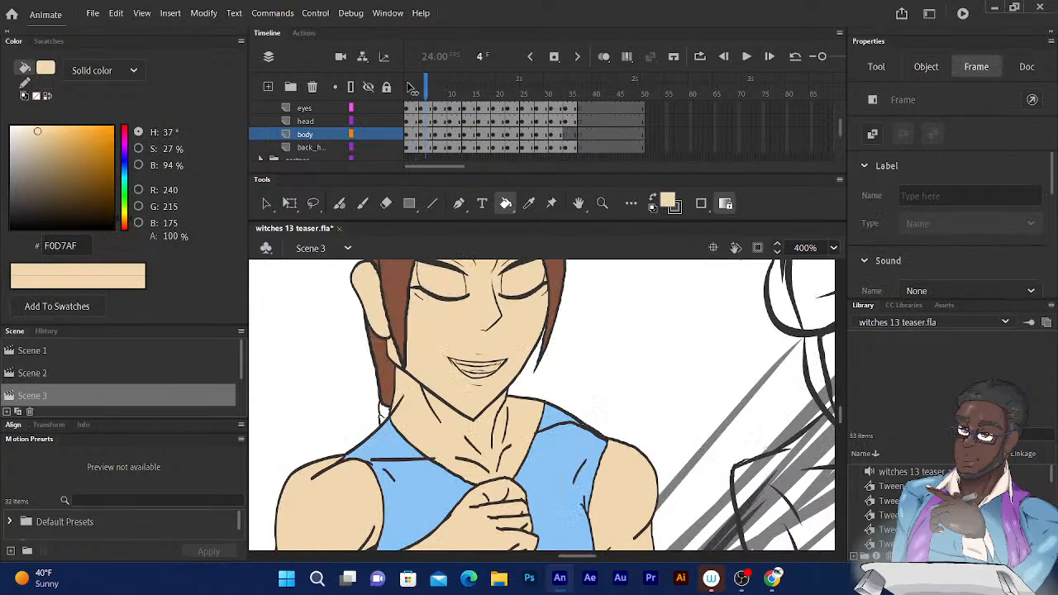
pyautogui.press('.')
pyautogui.press('.')
pyautogui.press('.')
pyautogui.press('.')
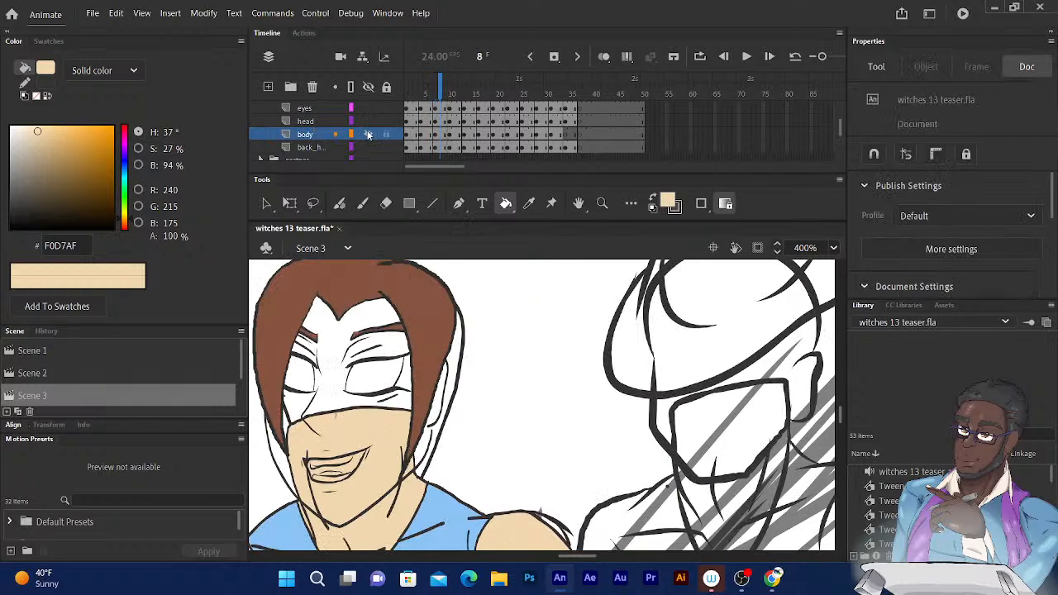
pyautogui.click(369, 134)
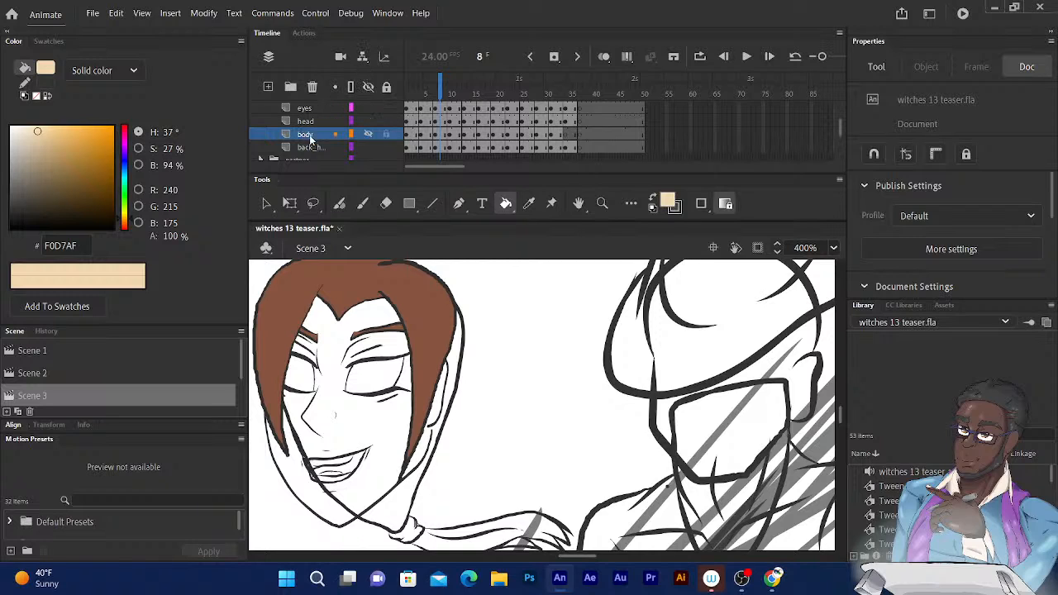
pyautogui.click(368, 147)
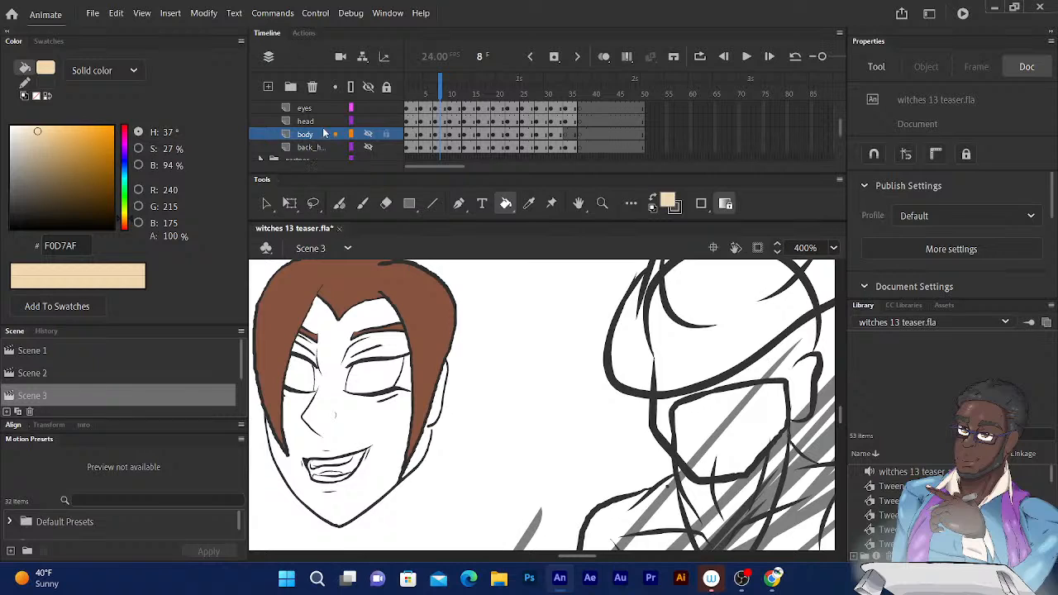
pyautogui.click(344, 205)
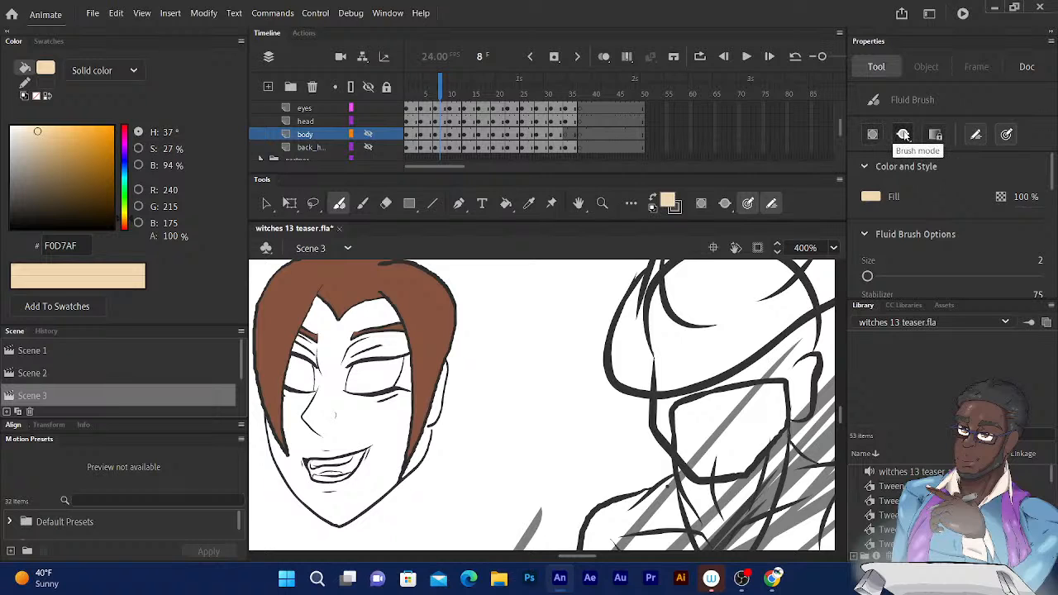
pyautogui.click(430, 440)
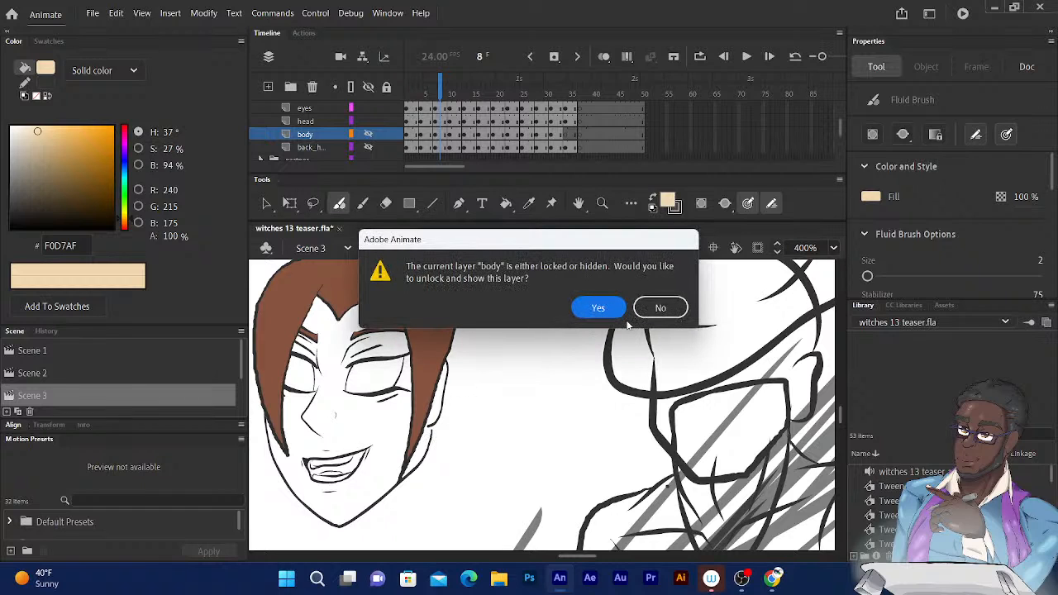
pyautogui.click(648, 307)
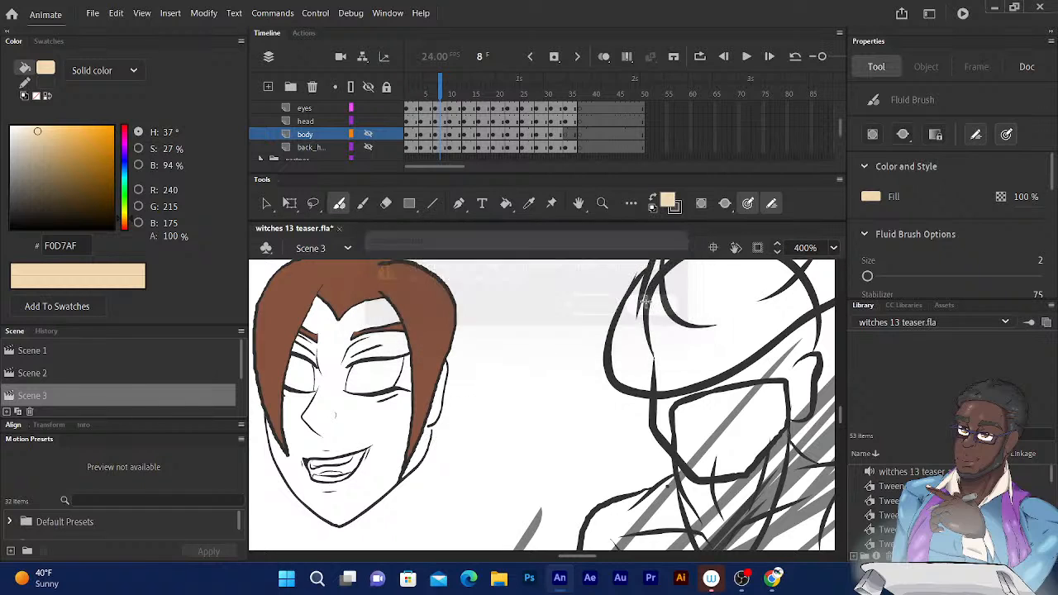
# Fill the jogger's face and ear on the head layer with skin colour F0D7AF, then unhide the body and back hair layers
pyautogui.click(305, 120)
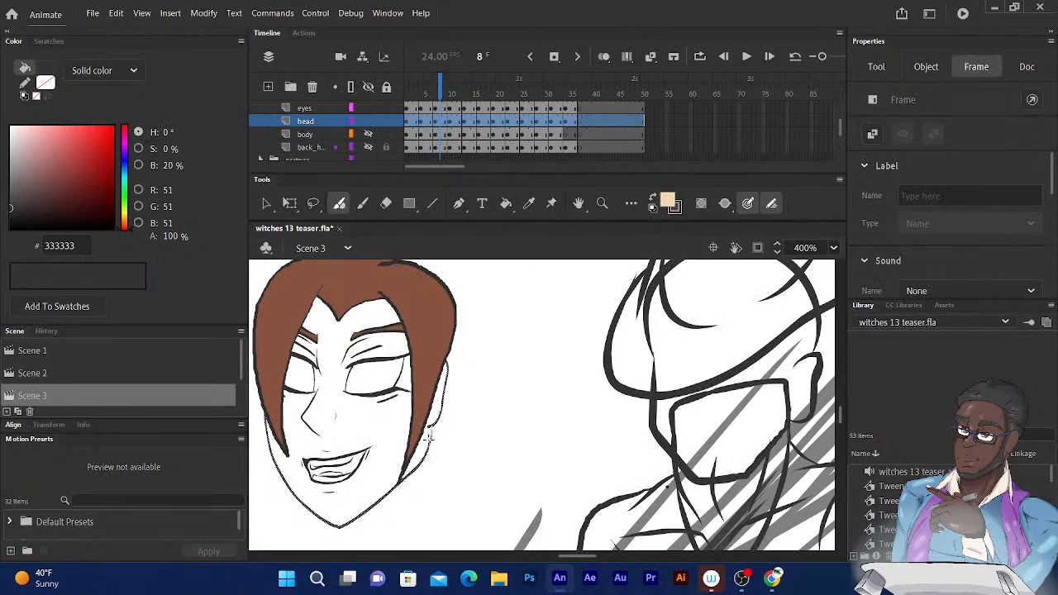
pyautogui.press('Escape')
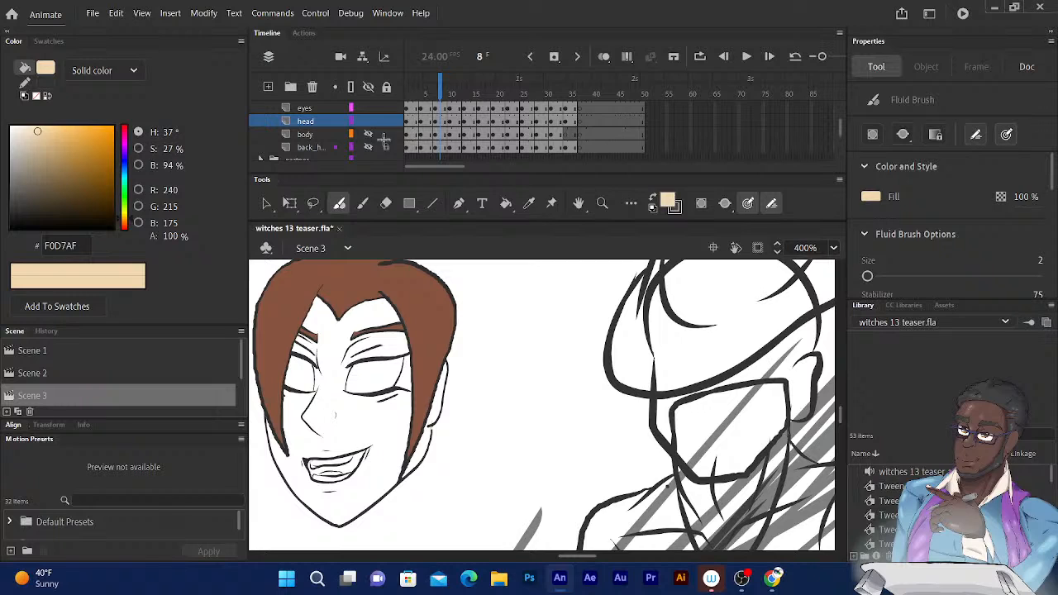
pyautogui.click(506, 203)
pyautogui.click(392, 465)
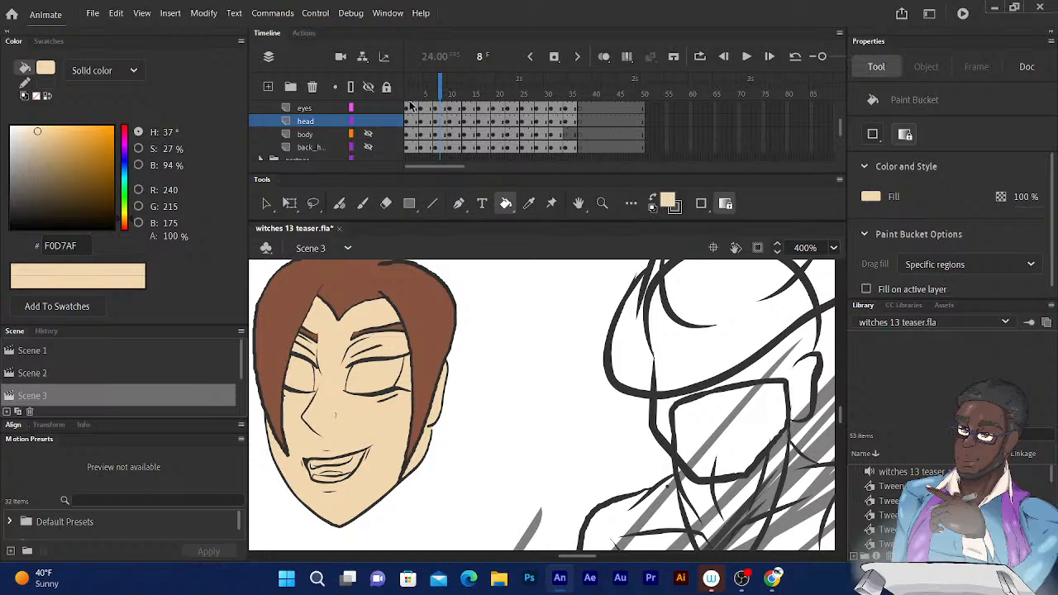
pyautogui.click(368, 134)
pyautogui.click(368, 147)
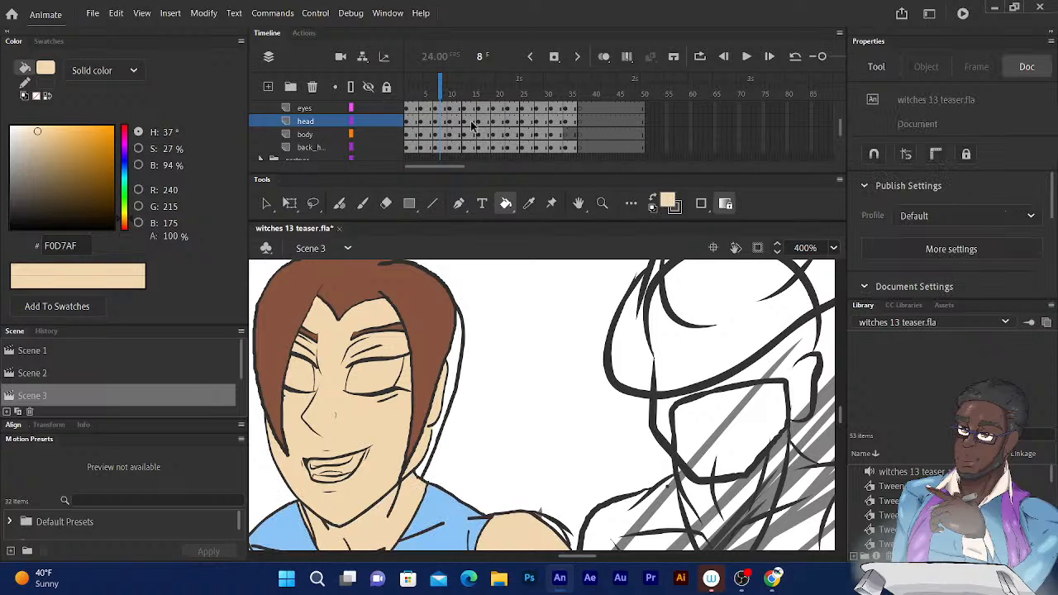
# Check the jogger's head, neck, shoulders and ponytail for unfilled areas on frames 10, 14 and 18
pyautogui.moveTo(441, 85); pyautogui.dragTo(450, 84)
pyautogui.moveTo(425, 399); pyautogui.dragTo(494, 353)
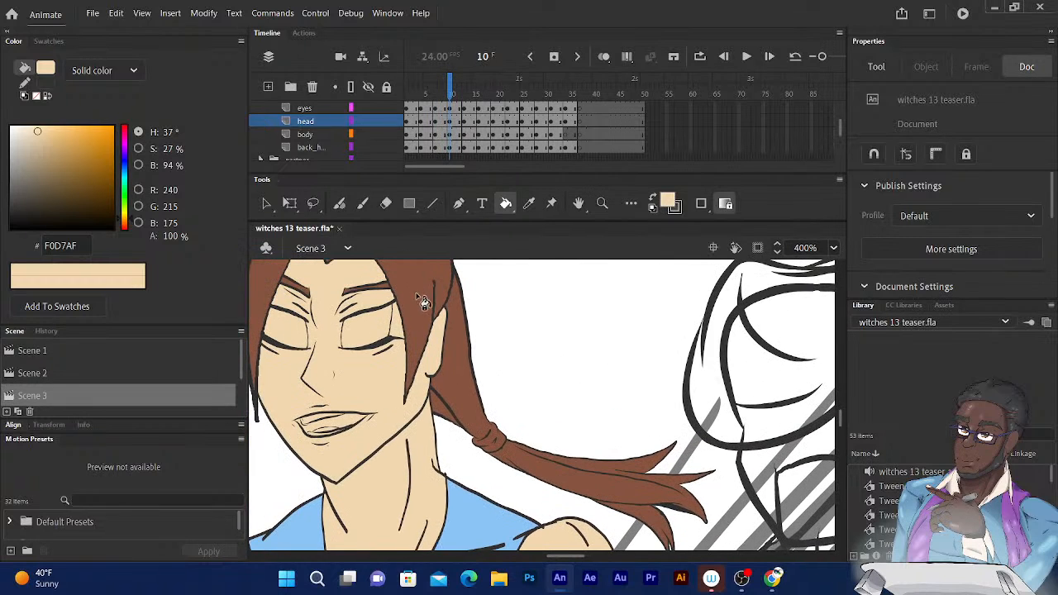
pyautogui.moveTo(430, 296); pyautogui.dragTo(463, 343)
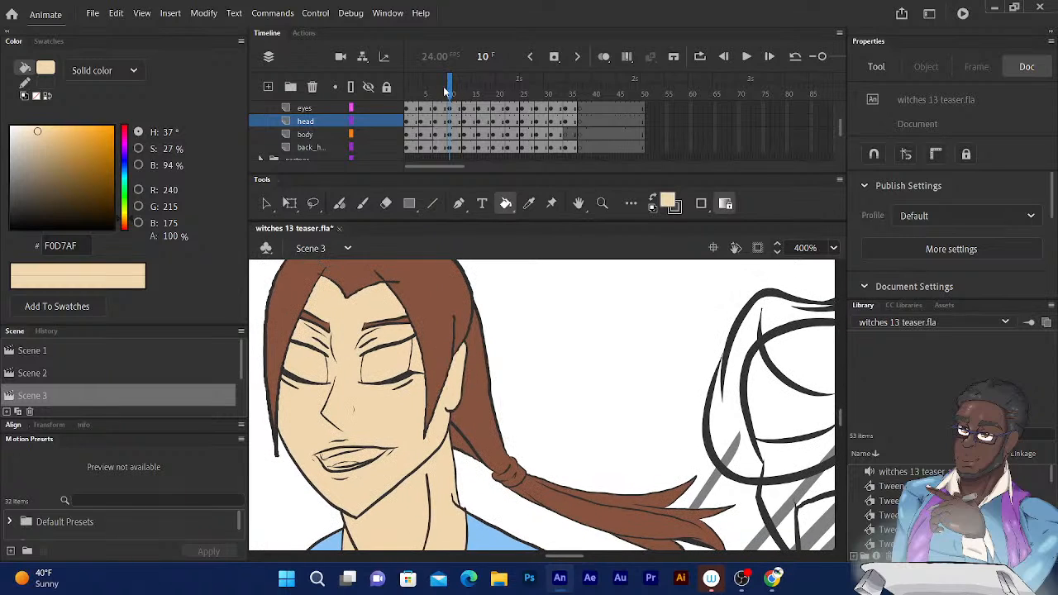
pyautogui.moveTo(451, 94); pyautogui.dragTo(470, 94)
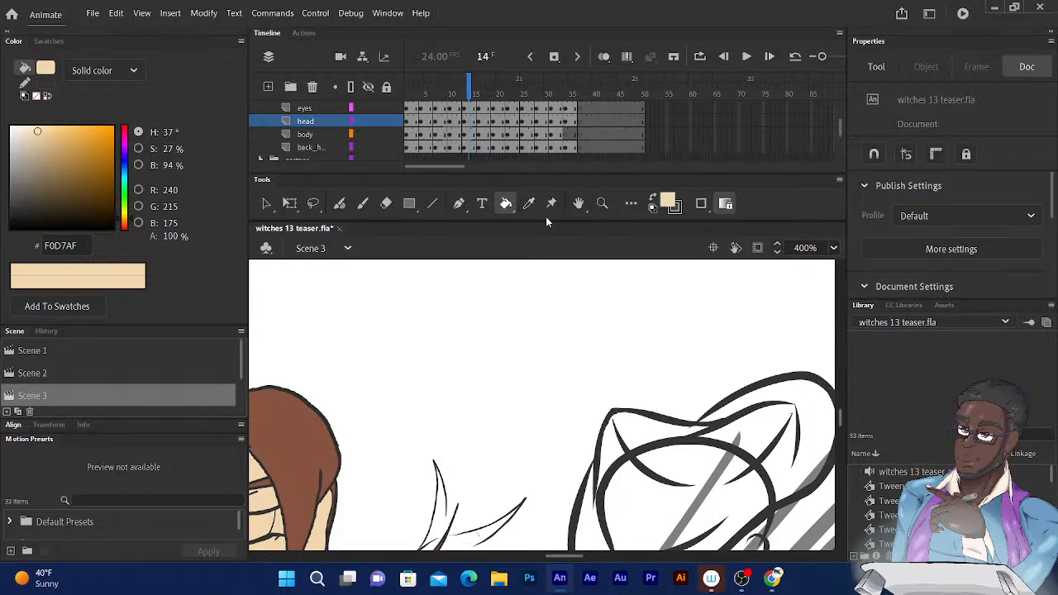
pyautogui.press('k')
pyautogui.moveTo(475, 410)
pyautogui.mouseDown()
pyautogui.moveTo(543, 330)
pyautogui.moveTo(534, 306)
pyautogui.moveTo(594, 296)
pyautogui.mouseUp()
pyautogui.moveTo(503, 332); pyautogui.dragTo(562, 314)
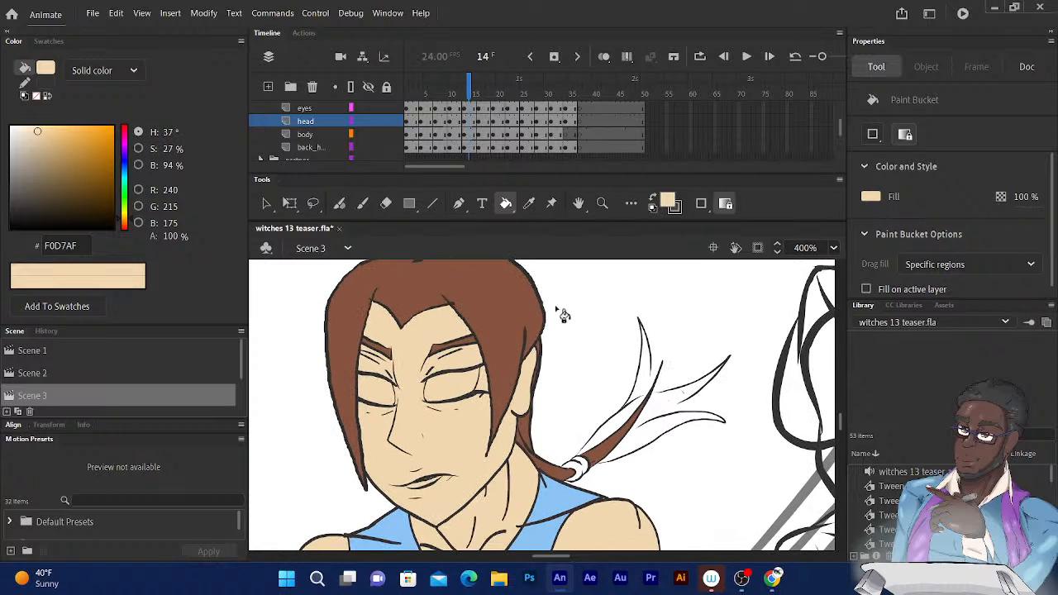
pyautogui.press('.')
pyautogui.press('.')
pyautogui.press('.')
pyautogui.press('.')
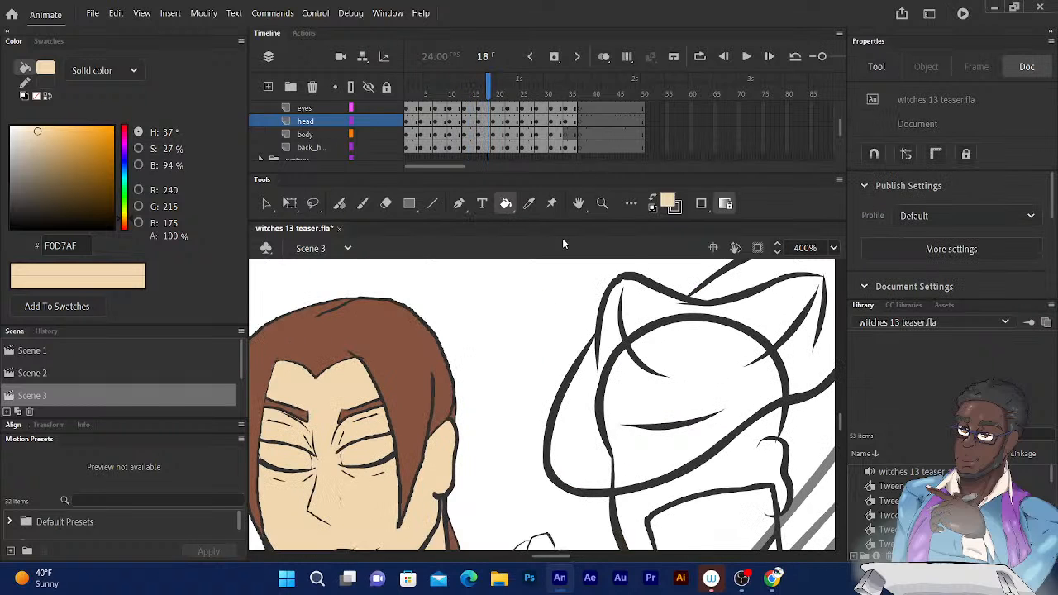
pyautogui.moveTo(514, 347); pyautogui.dragTo(635, 148)
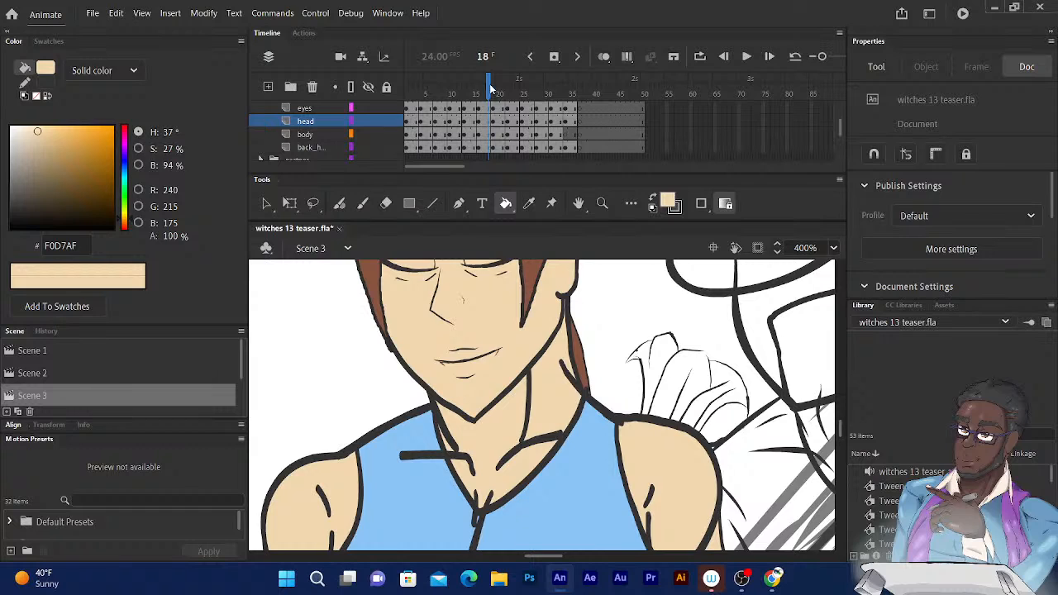
# Check the jogger's skin, hair and clothing fills on frames 20, 23, 25 and 28
pyautogui.press('.')
pyautogui.press('.')
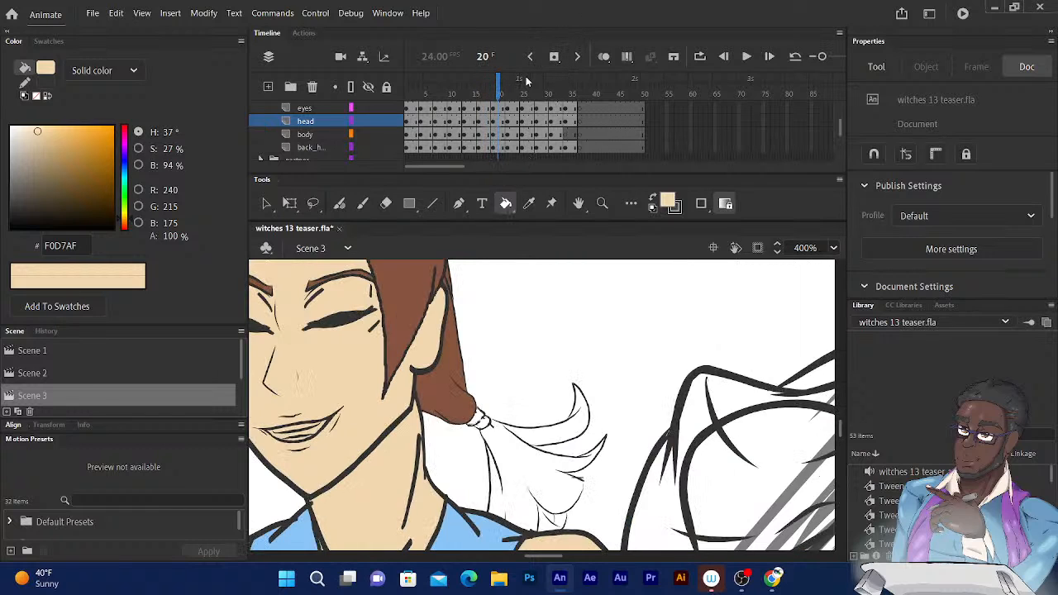
pyautogui.moveTo(499, 80); pyautogui.dragTo(513, 80)
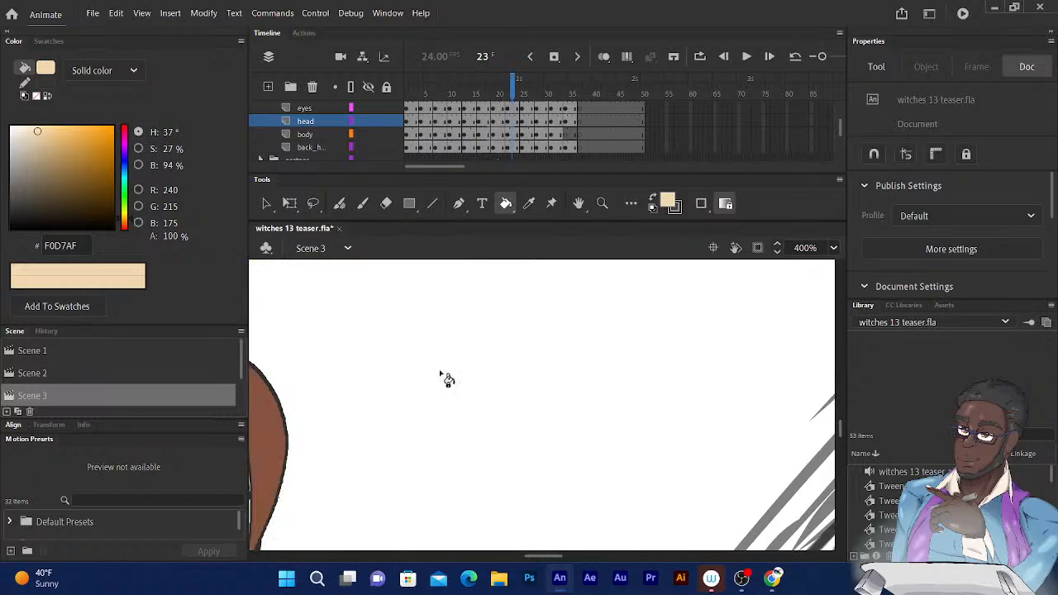
pyautogui.moveTo(520, 289); pyautogui.dragTo(585, 314)
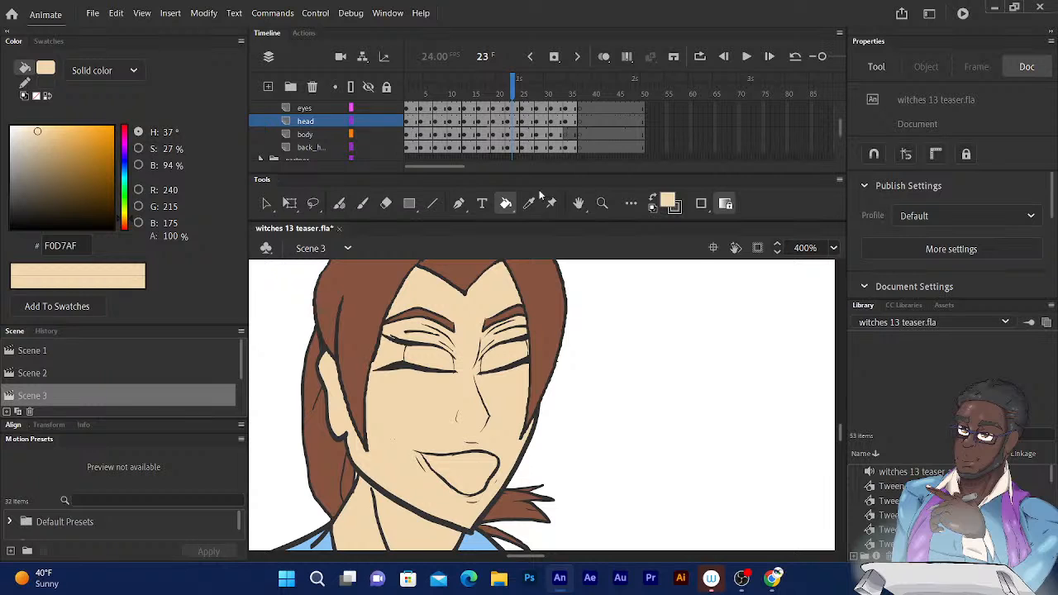
pyautogui.moveTo(514, 90); pyautogui.dragTo(523, 90)
pyautogui.moveTo(498, 335); pyautogui.dragTo(568, 189)
pyautogui.moveTo(525, 270); pyautogui.dragTo(632, 220)
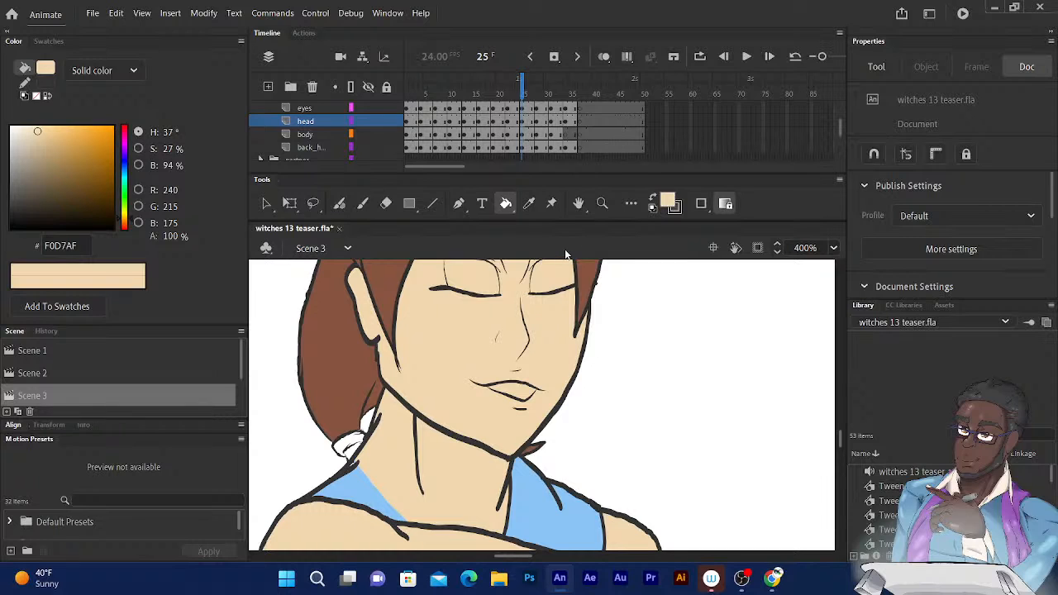
pyautogui.moveTo(522, 85); pyautogui.dragTo(536, 84)
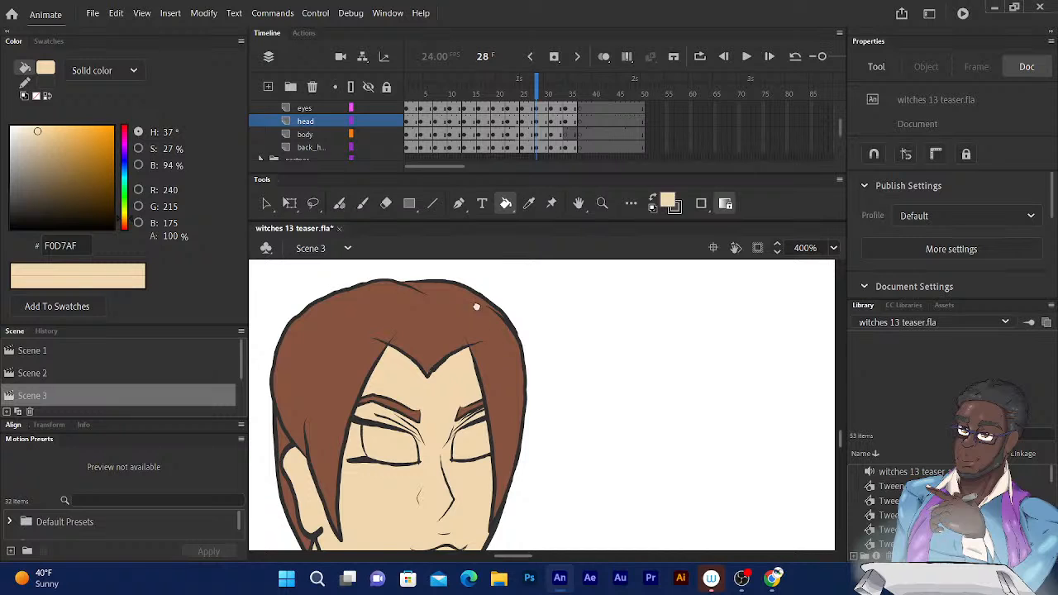
pyautogui.moveTo(477, 306); pyautogui.dragTo(543, 154)
pyautogui.moveTo(499, 273); pyautogui.dragTo(465, 199)
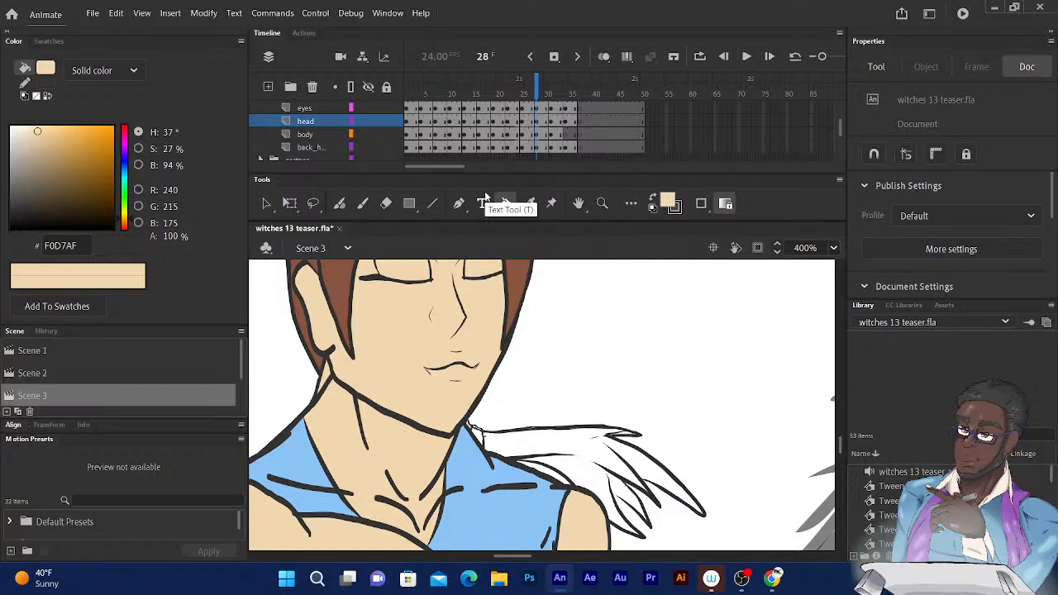
# Check the jogger's face, neck and hair fills on frames 31, 33 and 34
pyautogui.moveTo(538, 87); pyautogui.dragTo(550, 81)
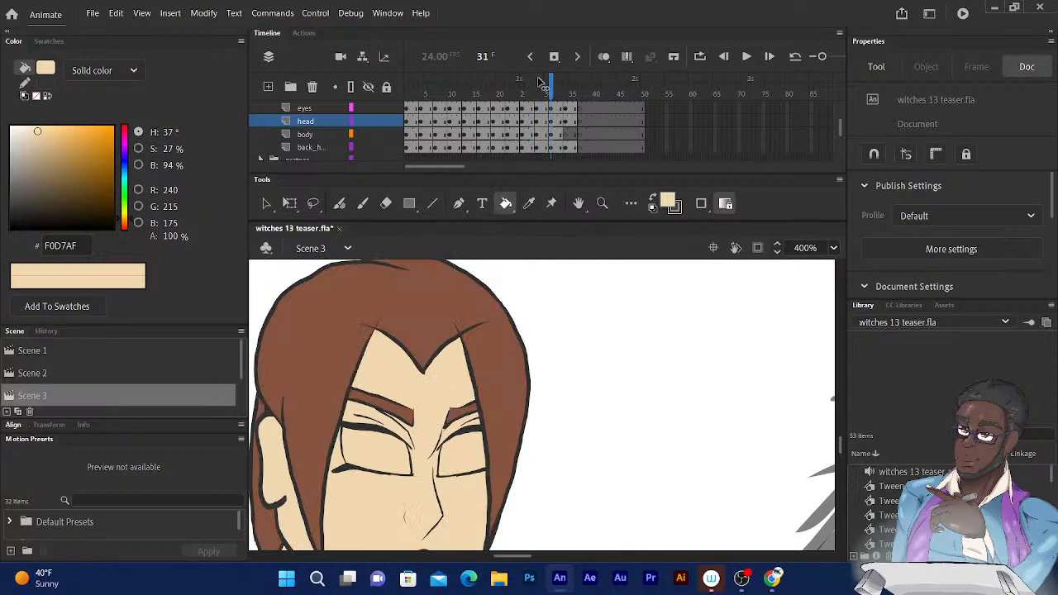
pyautogui.press('k')
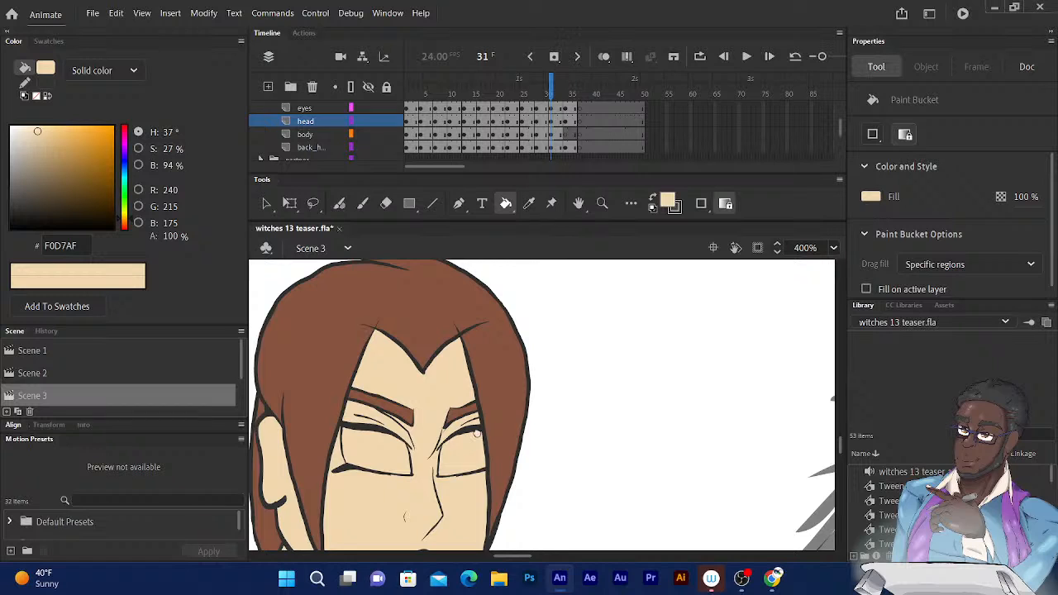
pyautogui.moveTo(478, 434); pyautogui.dragTo(596, 224)
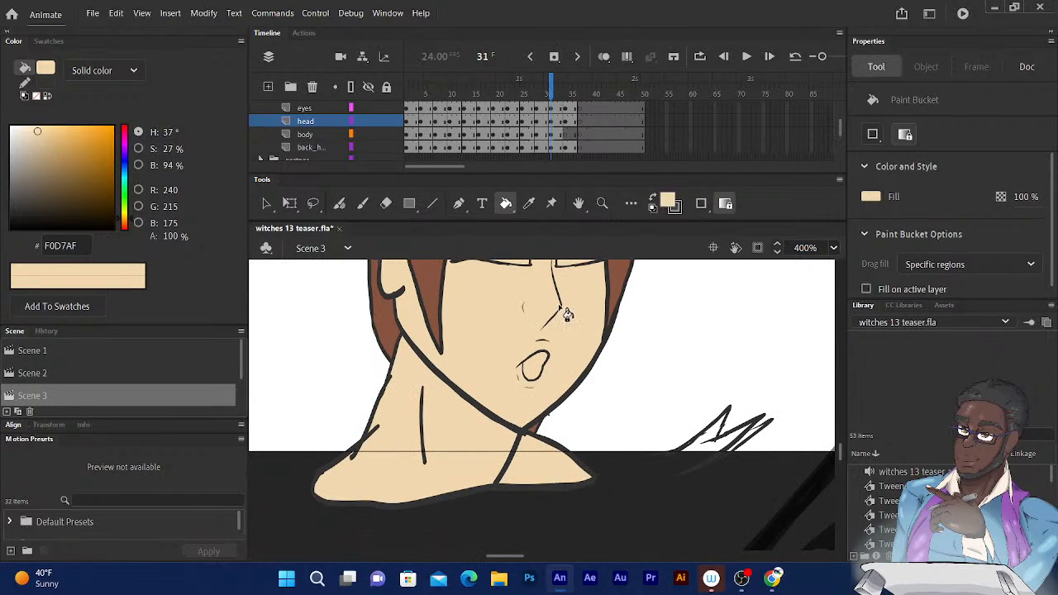
pyautogui.moveTo(564, 313); pyautogui.dragTo(528, 382)
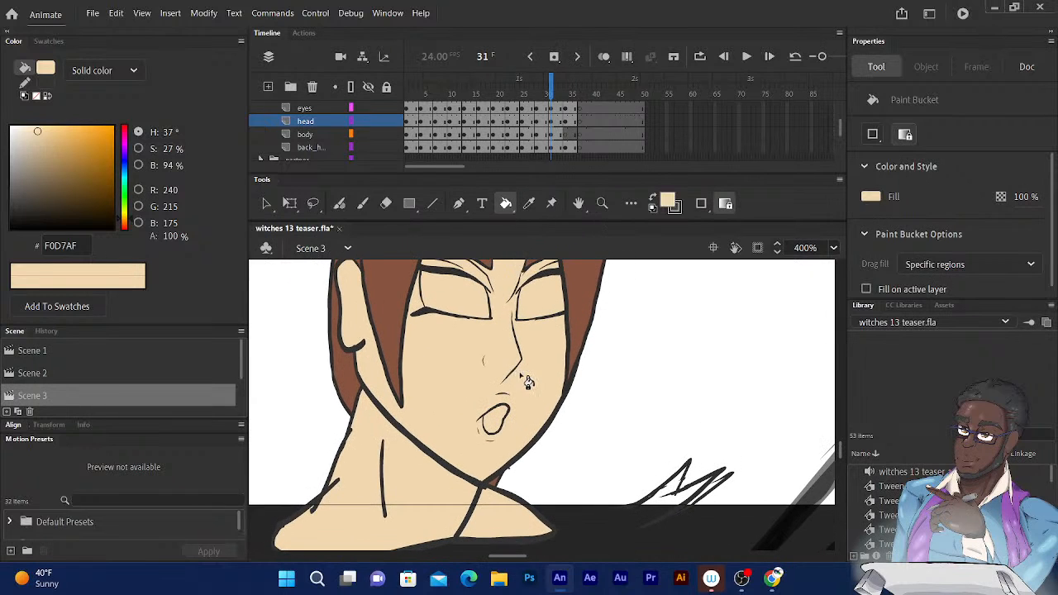
pyautogui.click(559, 80)
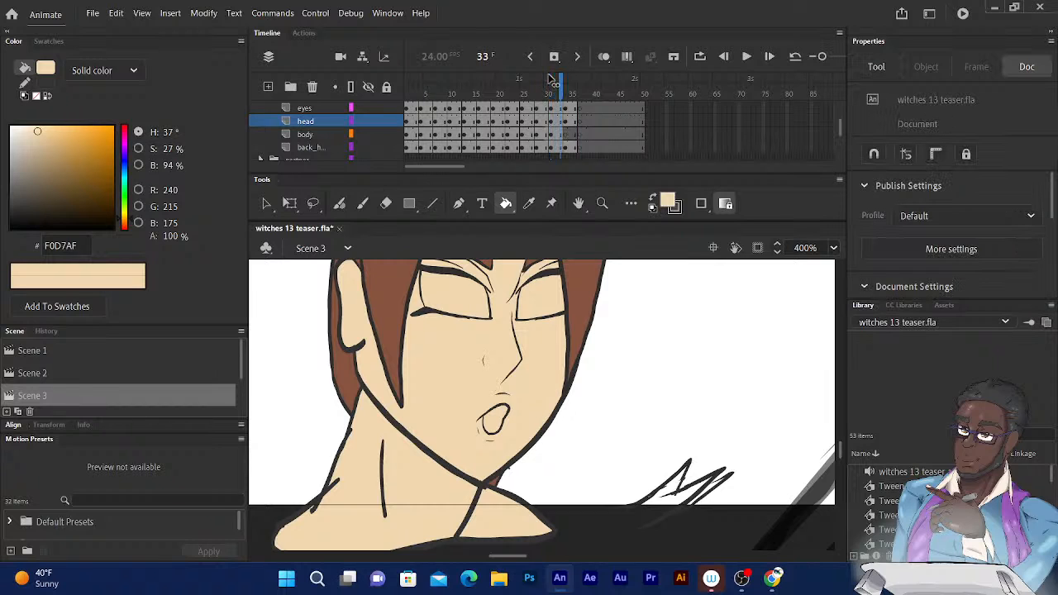
pyautogui.press('.')
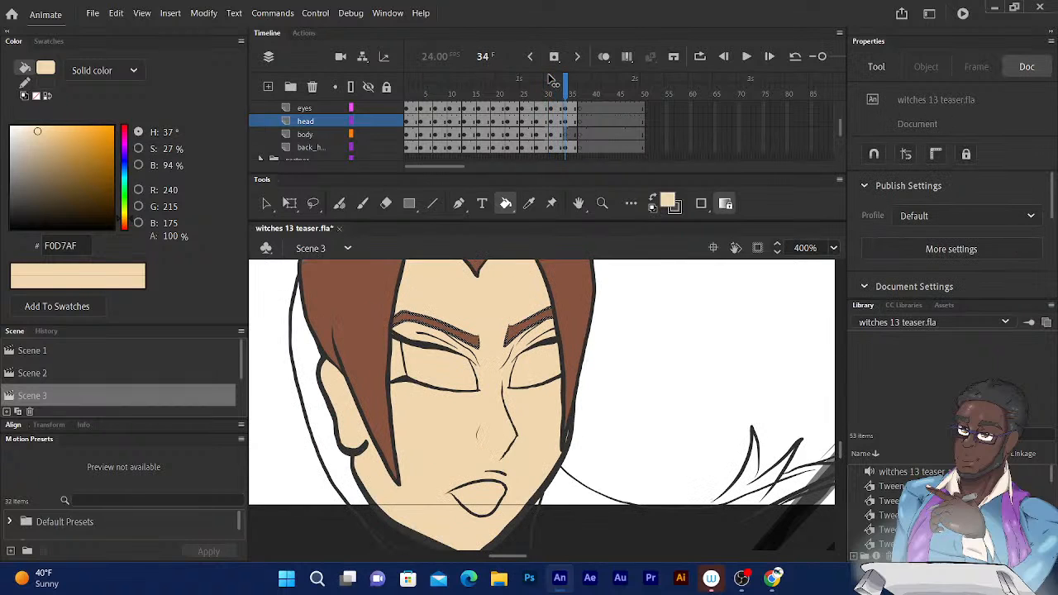
pyautogui.click(569, 85)
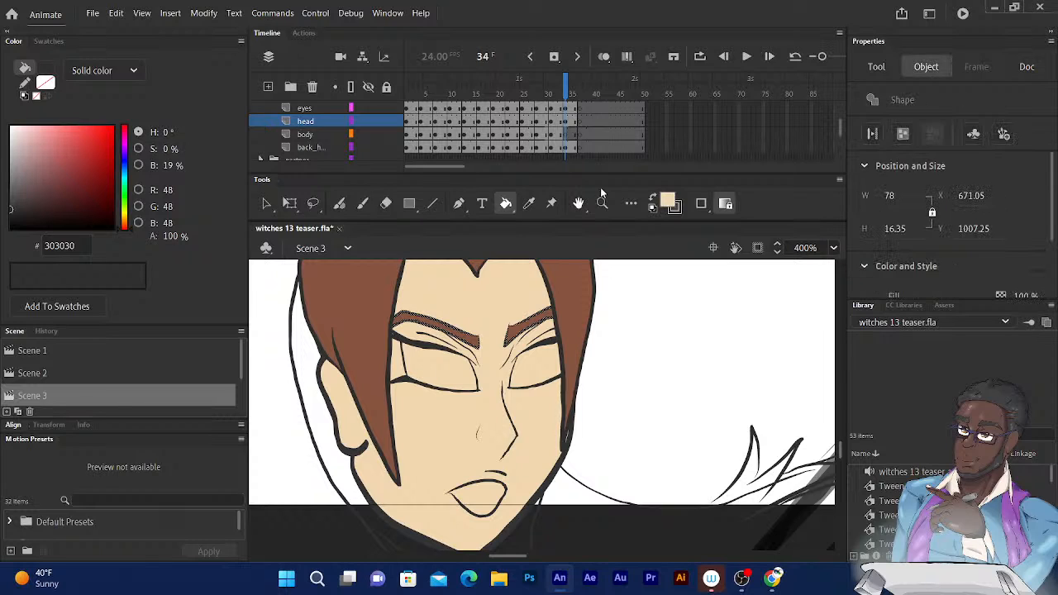
pyautogui.moveTo(575, 473); pyautogui.dragTo(582, 403)
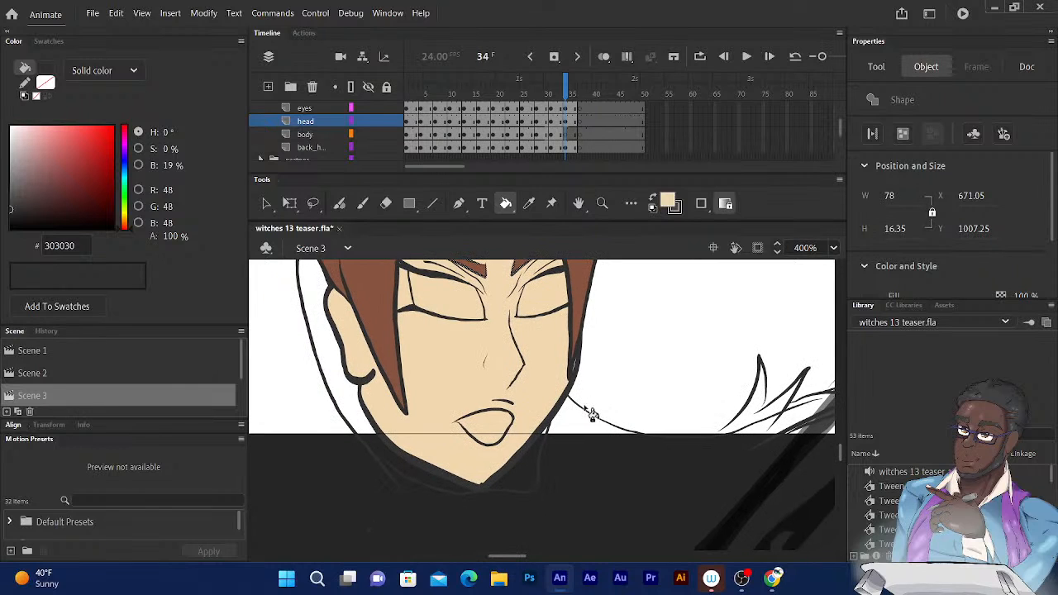
# Go to frame 35 and select the head layer's artwork on that frame
pyautogui.press('.')
pyautogui.press('.')
pyautogui.press('.')
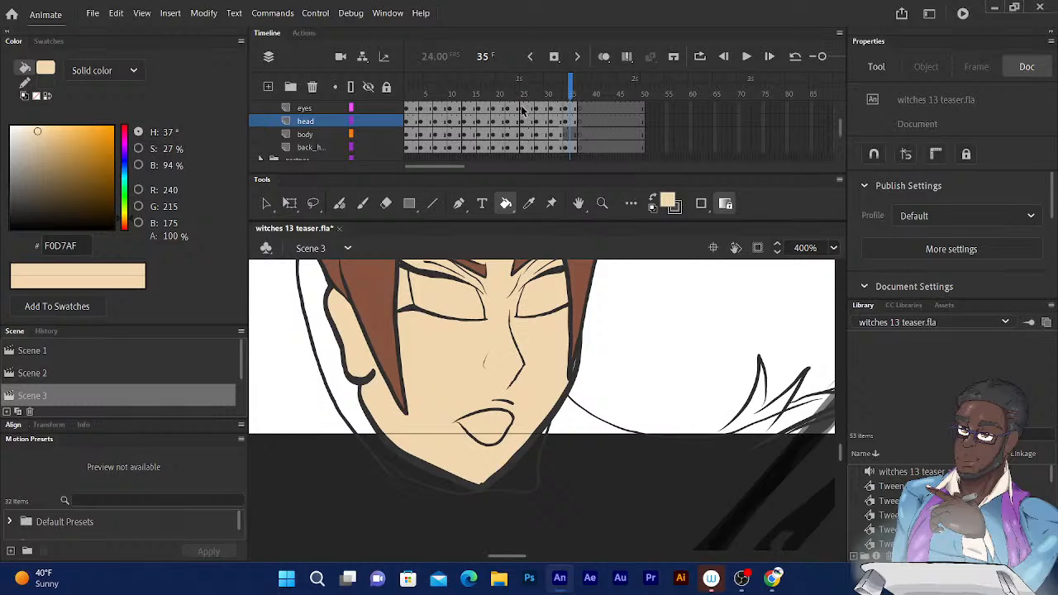
pyautogui.click(567, 122)
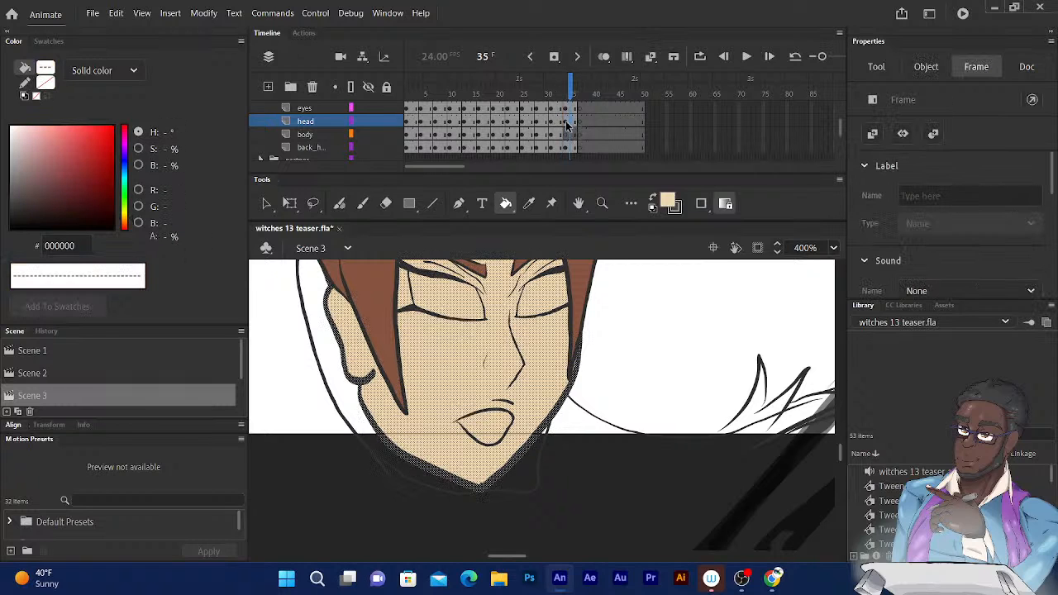
pyautogui.click(571, 122)
pyautogui.scroll(3, 636, 341)
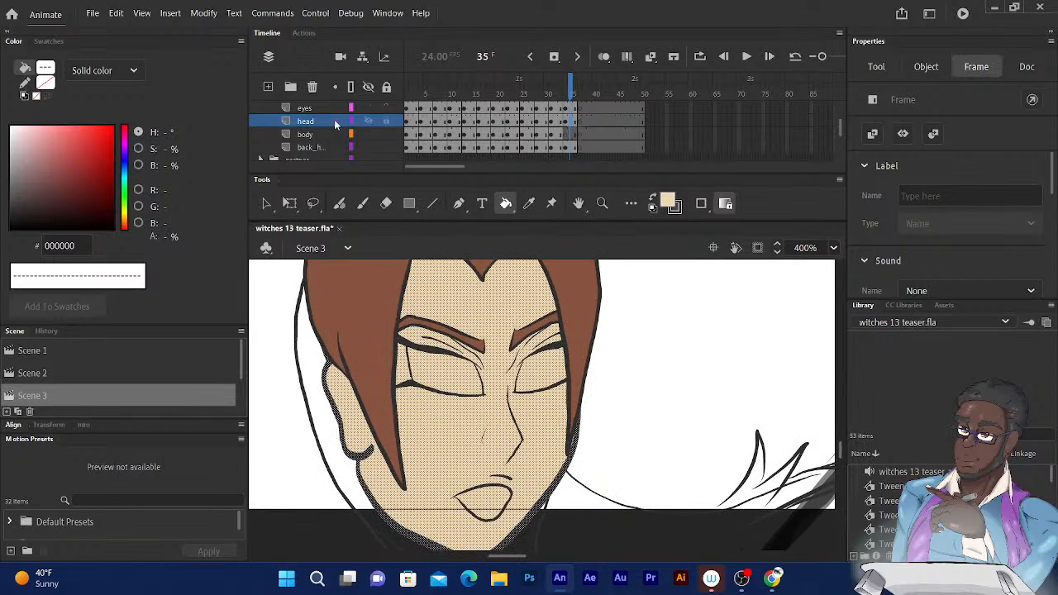
# Hide the jogger's head and body layers, keeping the back hair layer active and visible
pyautogui.click(369, 122)
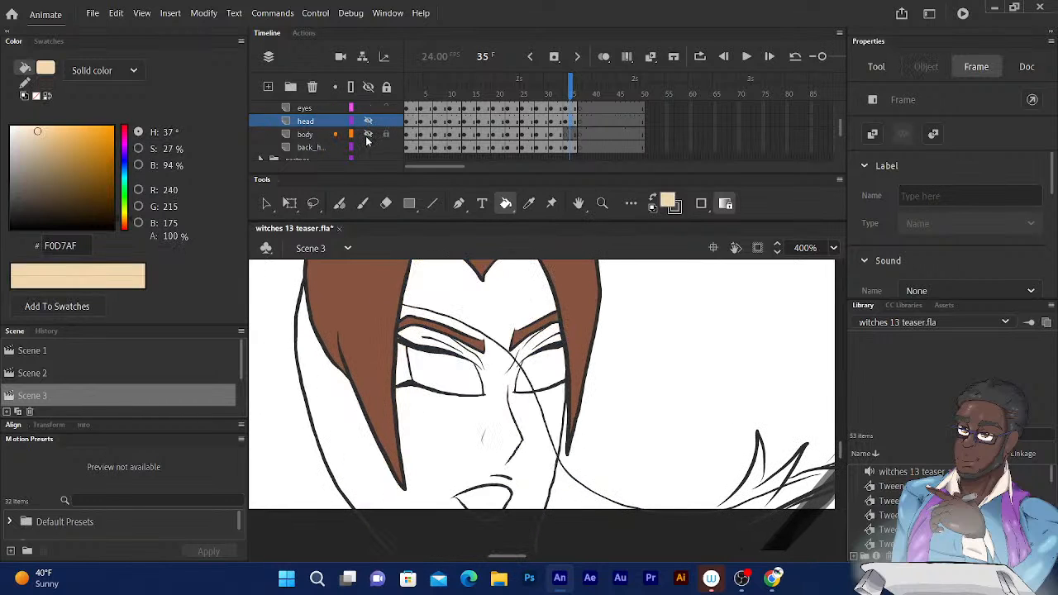
pyautogui.click(369, 134)
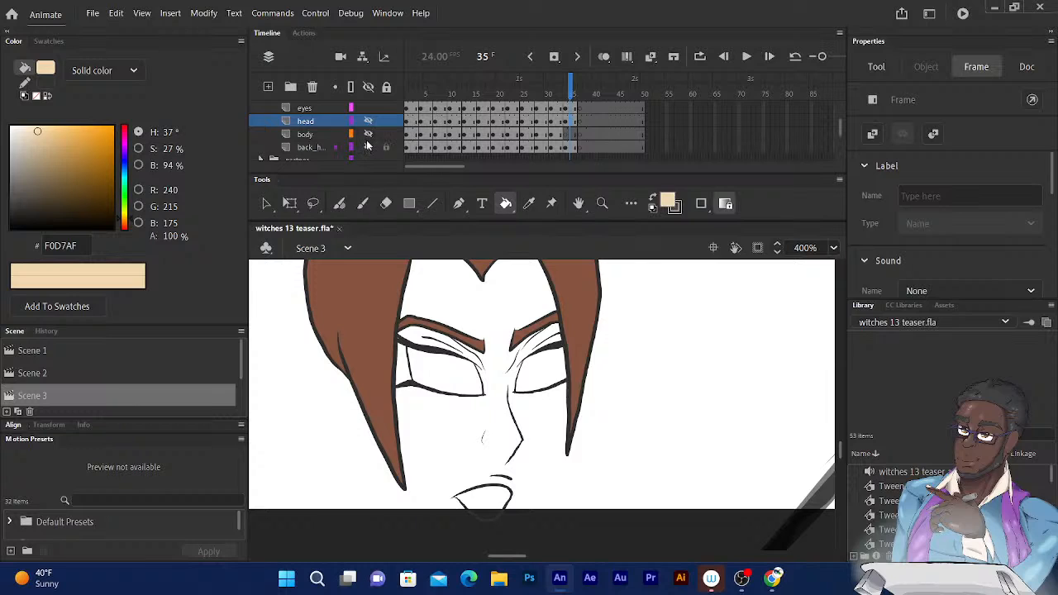
pyautogui.click(369, 146)
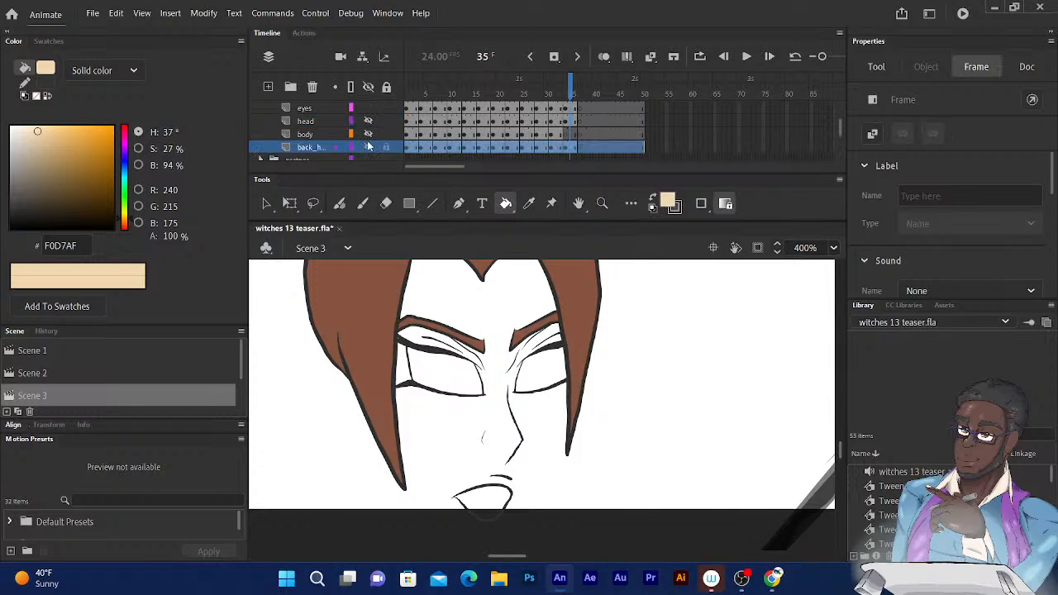
pyautogui.click(369, 146)
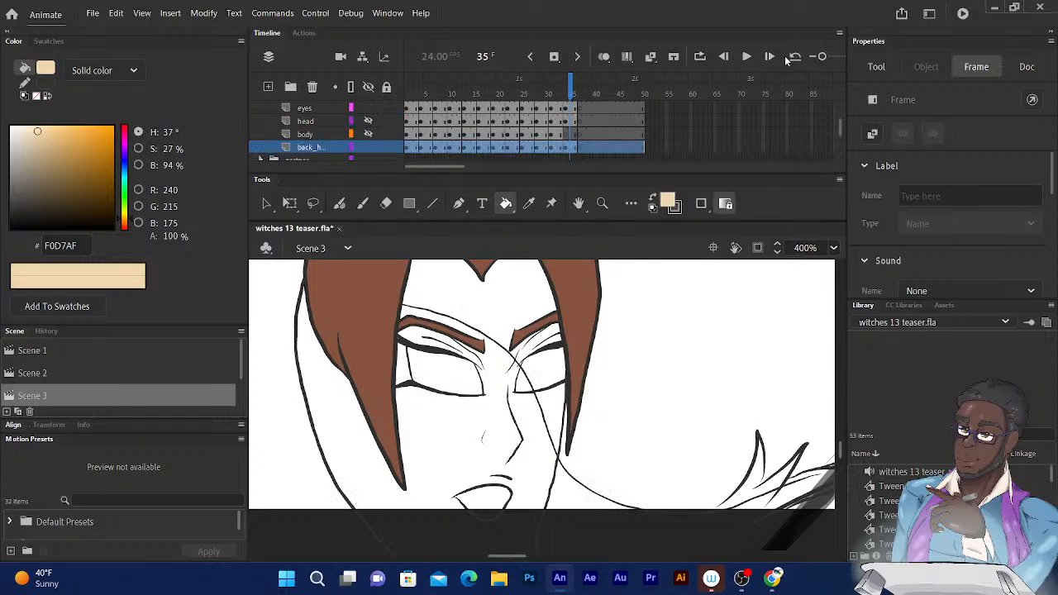
# Hide the jogger's eyes, mouth, face and eyebrow layers so the back hair linework shows on frame 35
pyautogui.scroll(2, 840, 127)
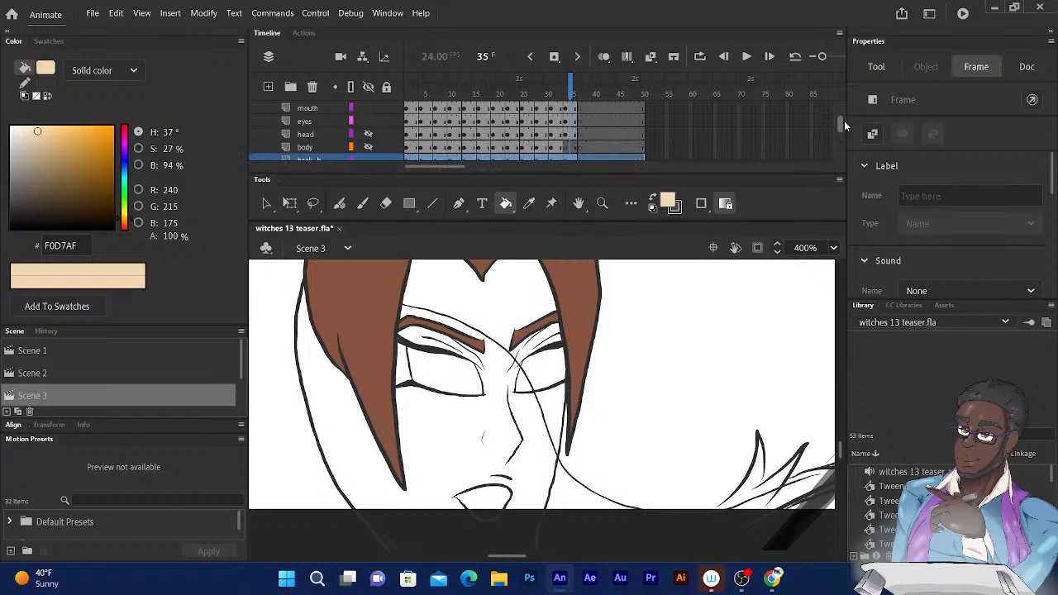
pyautogui.click(368, 121)
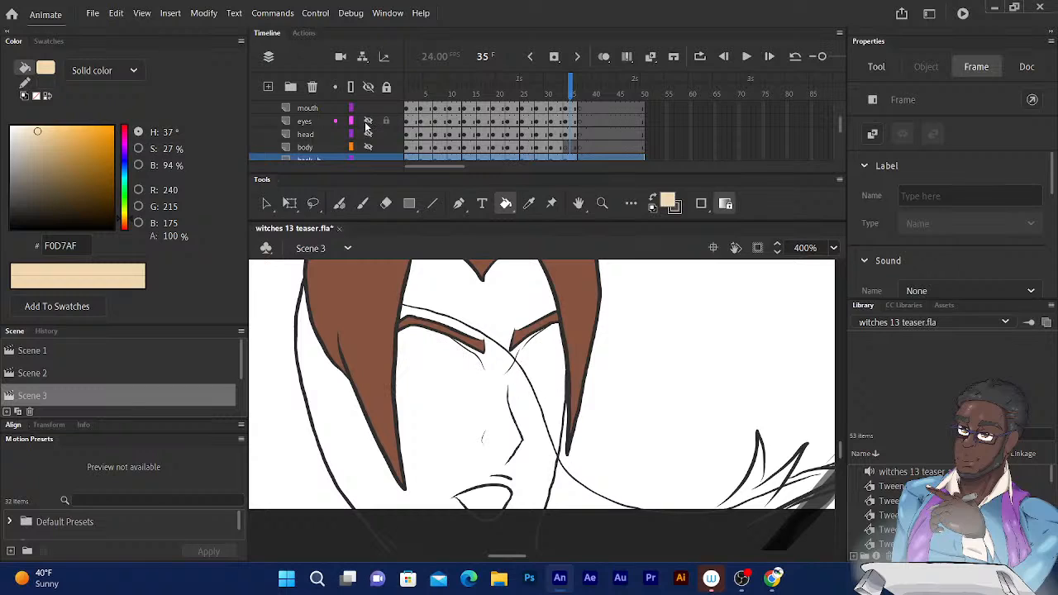
pyautogui.click(368, 108)
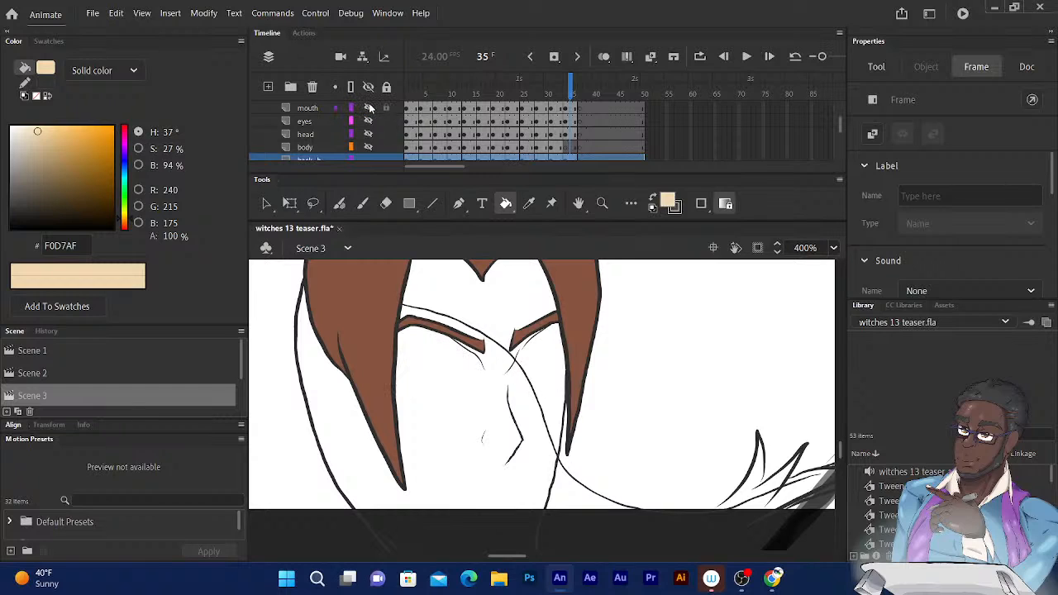
pyautogui.scroll(1, 840, 121)
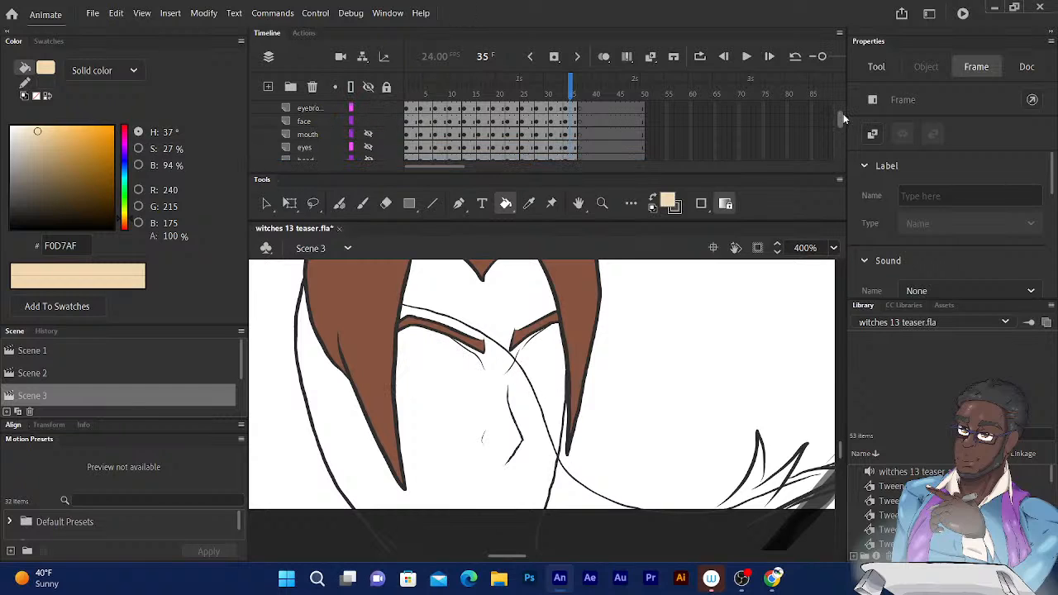
pyautogui.click(368, 121)
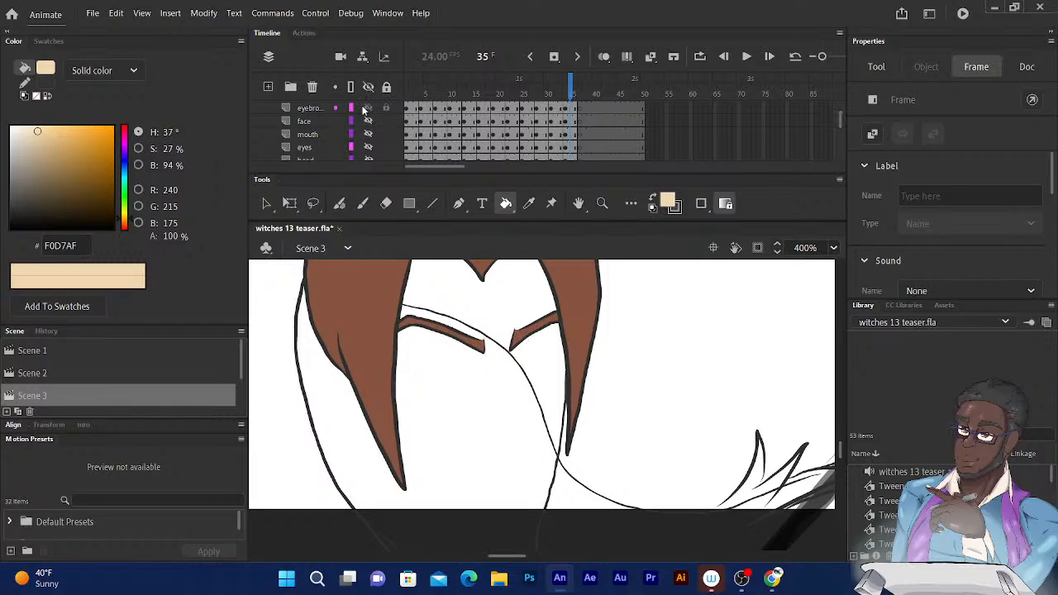
pyautogui.click(369, 108)
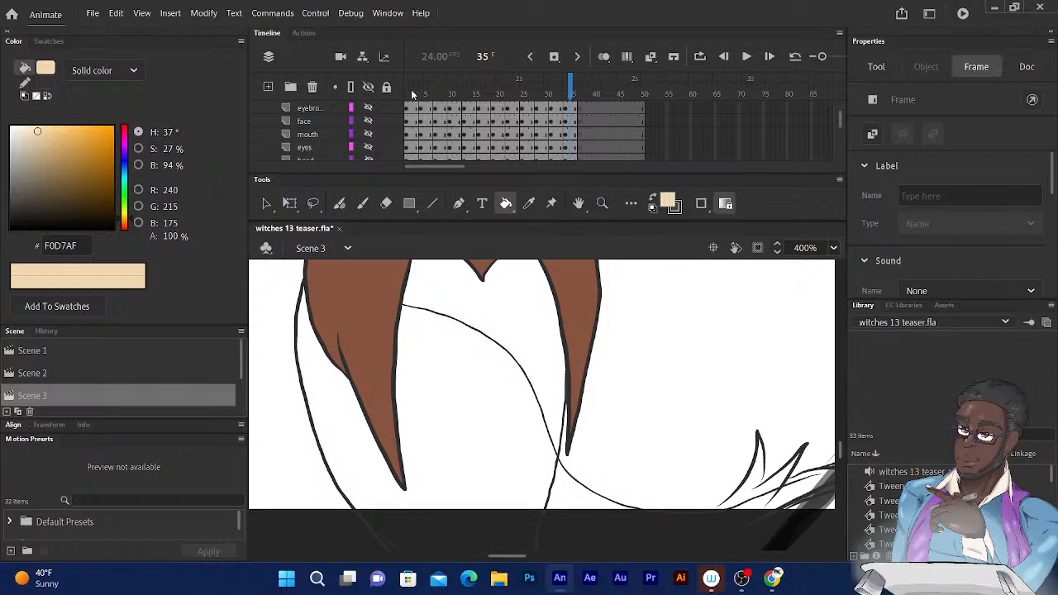
# Toggle the back hair layer off and on to check which outlines on frame 35 belong to it
pyautogui.moveTo(512, 267)
pyautogui.mouseDown()
pyautogui.moveTo(516, 254)
pyautogui.moveTo(472, 385)
pyautogui.moveTo(519, 234)
pyautogui.mouseUp()
pyautogui.moveTo(514, 302)
pyautogui.mouseDown()
pyautogui.moveTo(515, 252)
pyautogui.moveTo(509, 263)
pyautogui.mouseUp()
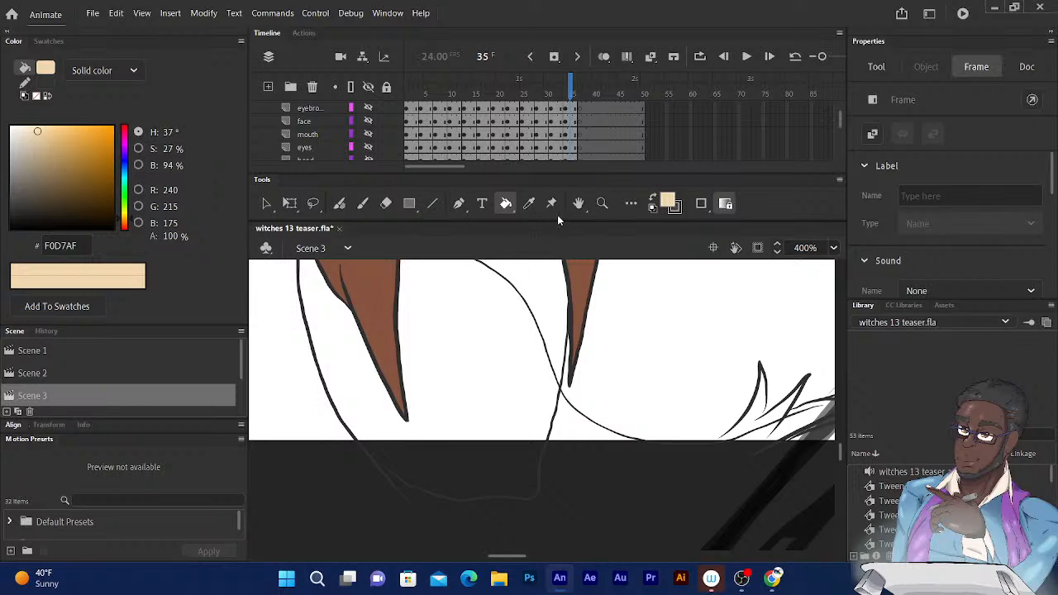
pyautogui.scroll(1, 838, 117)
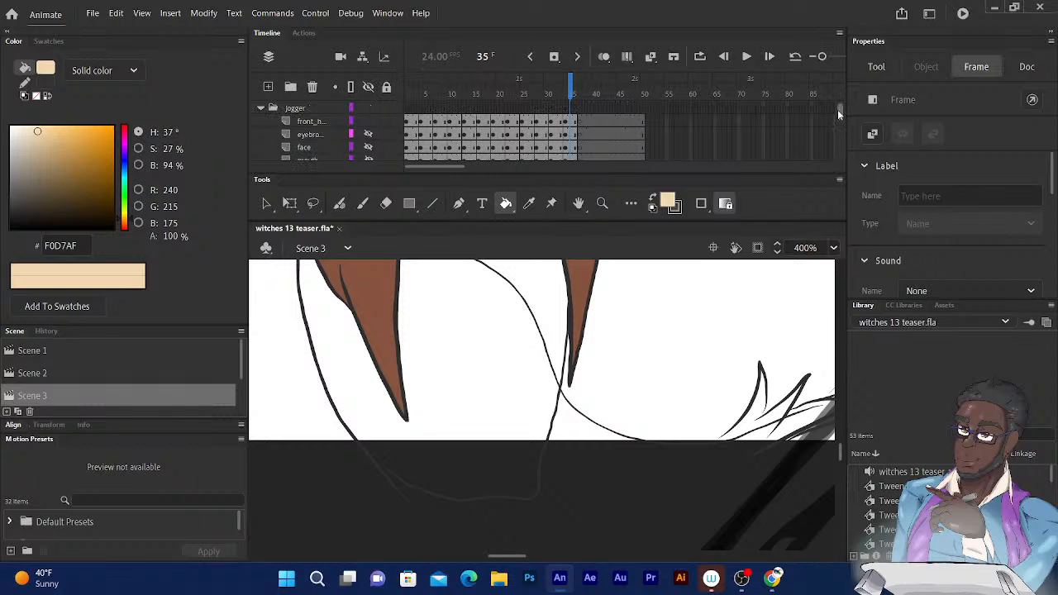
pyautogui.scroll(-1, 838, 109)
pyautogui.scroll(-1, 839, 113)
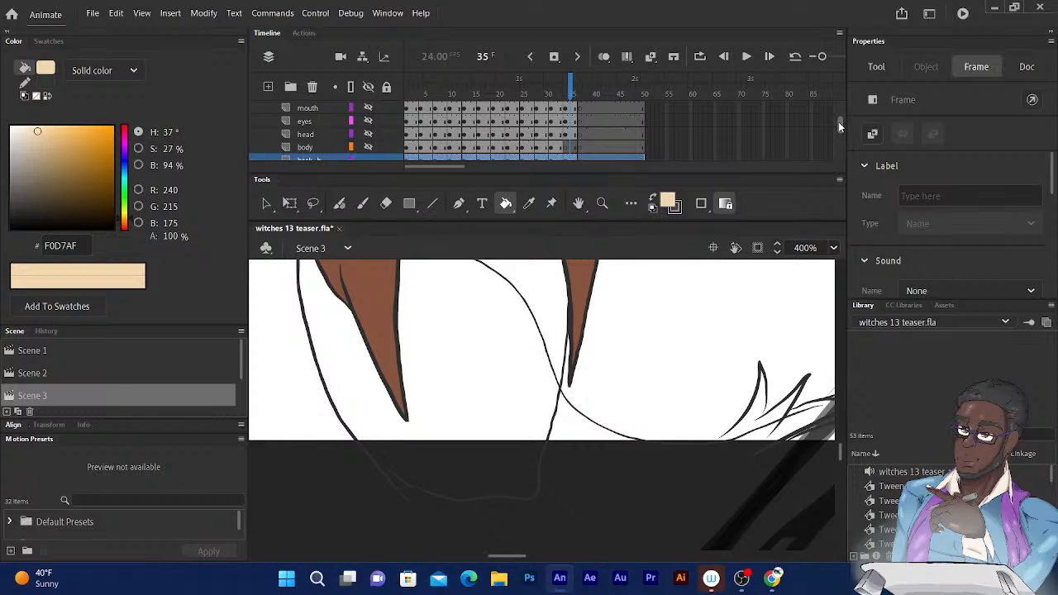
pyautogui.click(368, 159)
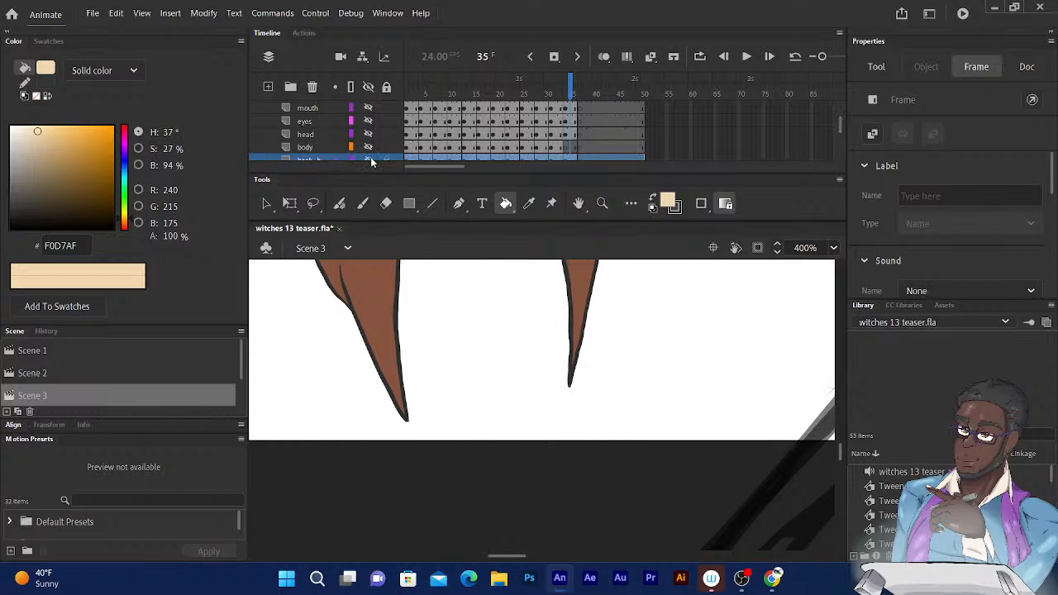
pyautogui.click(369, 158)
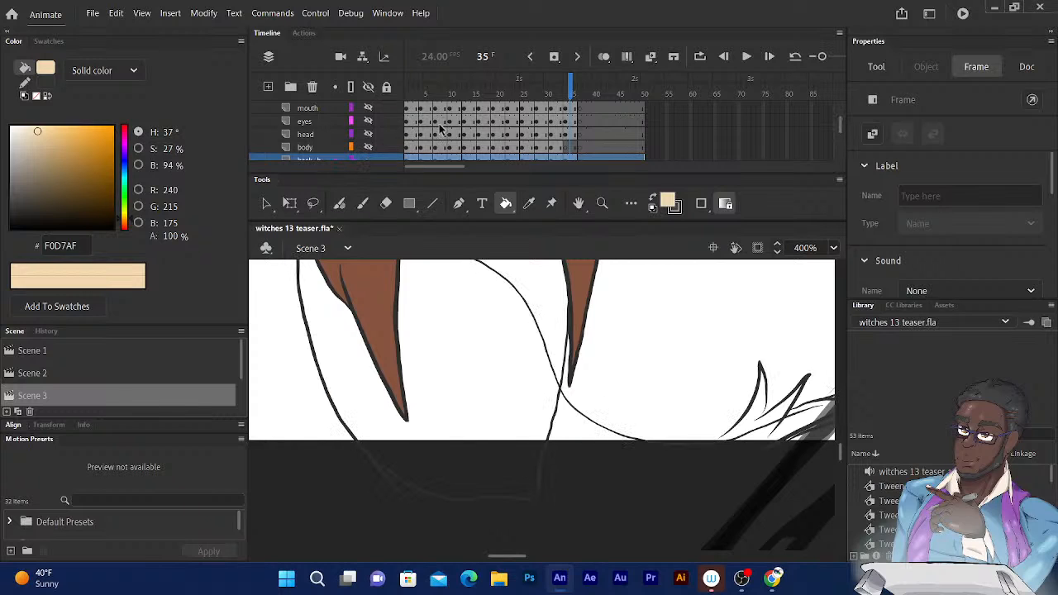
# Close the gaps in the back hair's lower outline and ponytail tip on frame 35 using the Fluid Brush in dark grey 333333
pyautogui.click(653, 199)
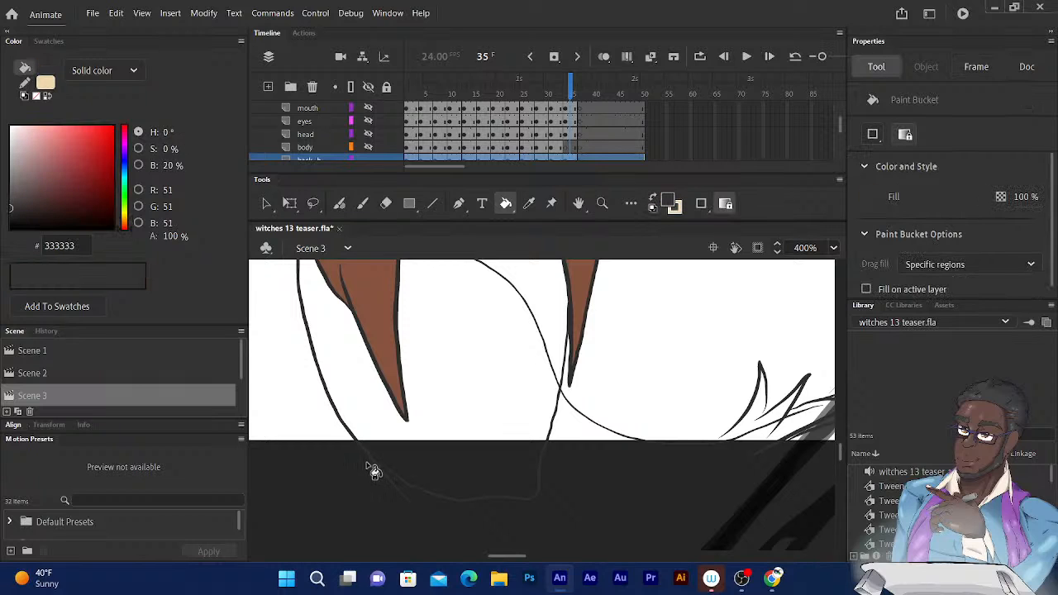
pyautogui.click(339, 203)
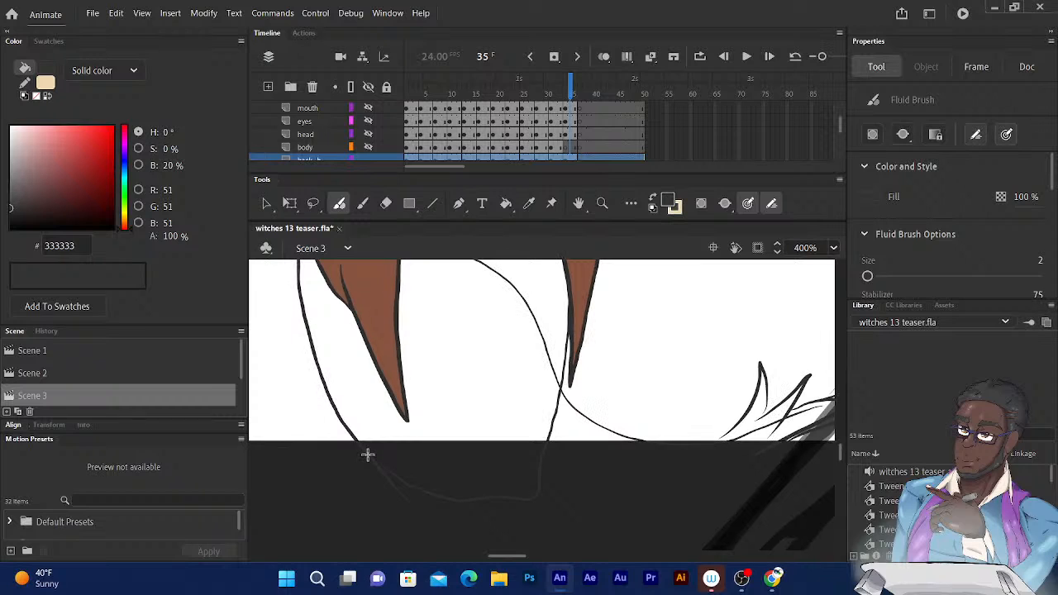
pyautogui.moveTo(368, 455); pyautogui.dragTo(418, 481)
pyautogui.moveTo(443, 390); pyautogui.dragTo(400, 350)
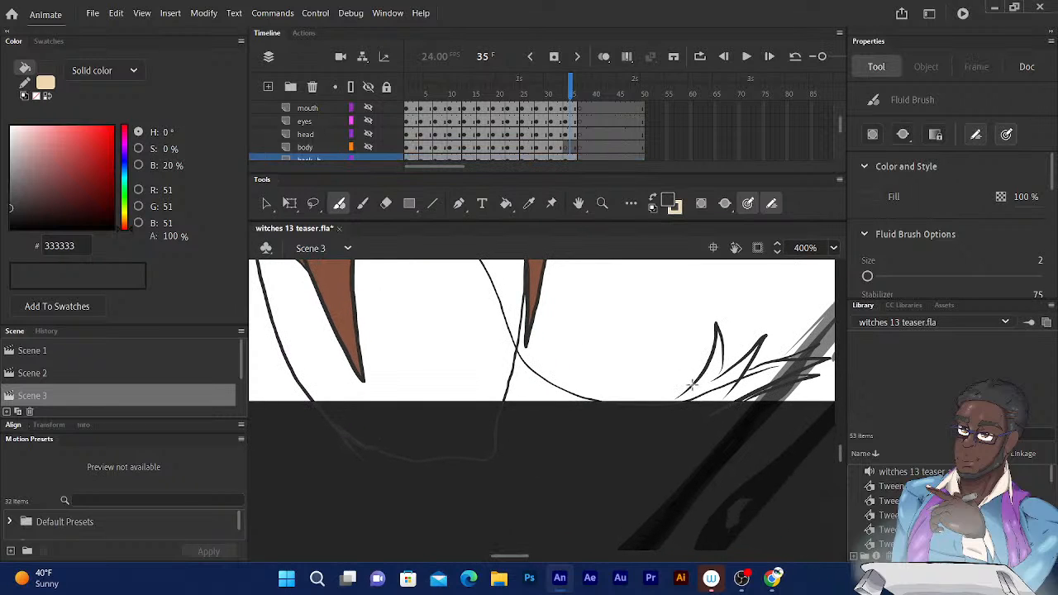
pyautogui.moveTo(694, 382); pyautogui.dragTo(669, 402)
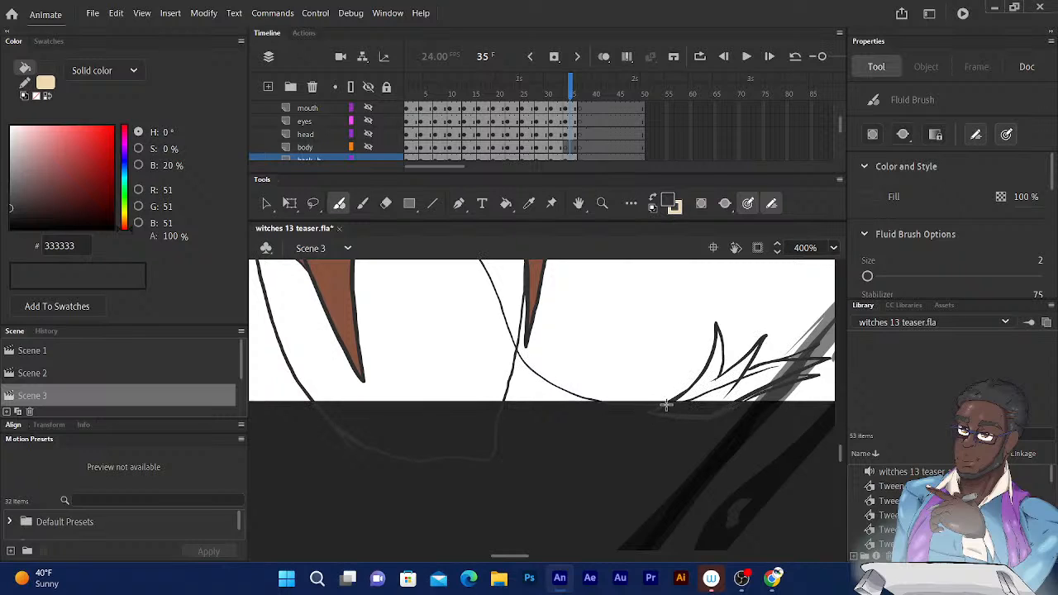
# Sample the hair brown 875440 from the front hair and fill the main back hair shape on frame 35
pyautogui.moveTo(499, 303); pyautogui.dragTo(532, 378)
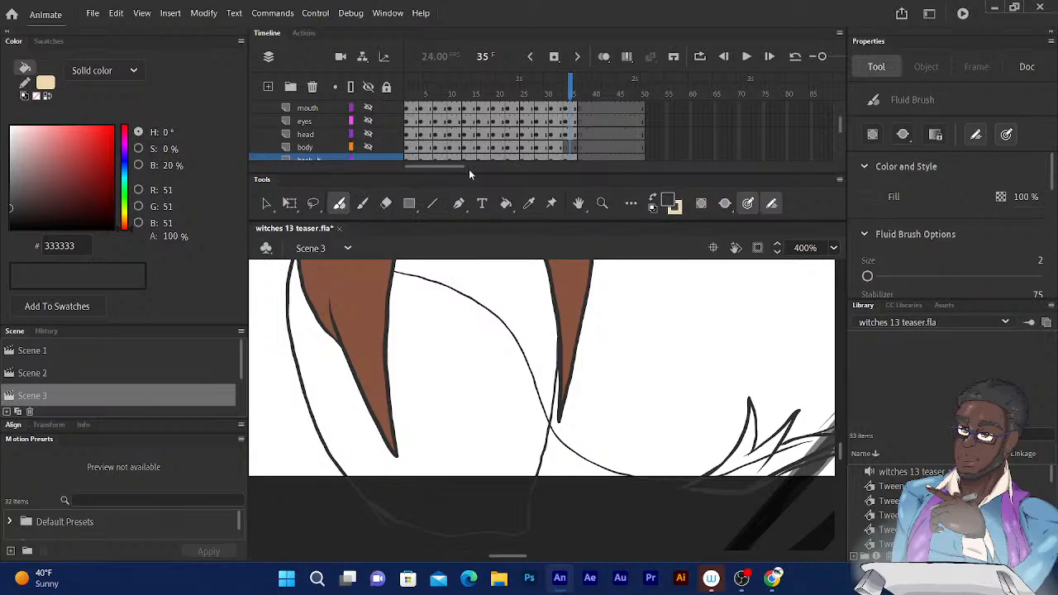
pyautogui.click(652, 207)
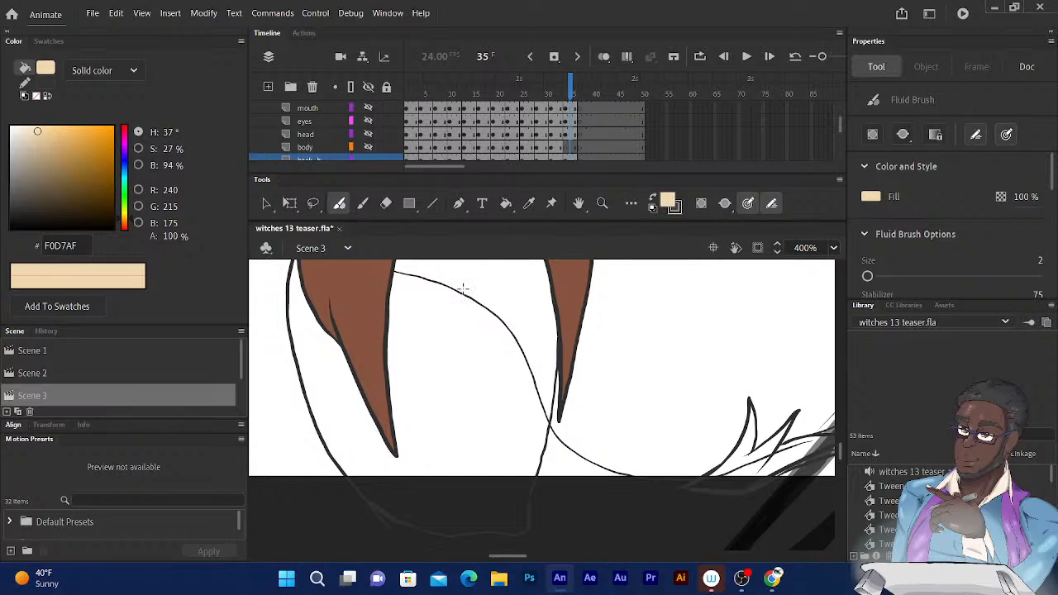
pyautogui.click(529, 204)
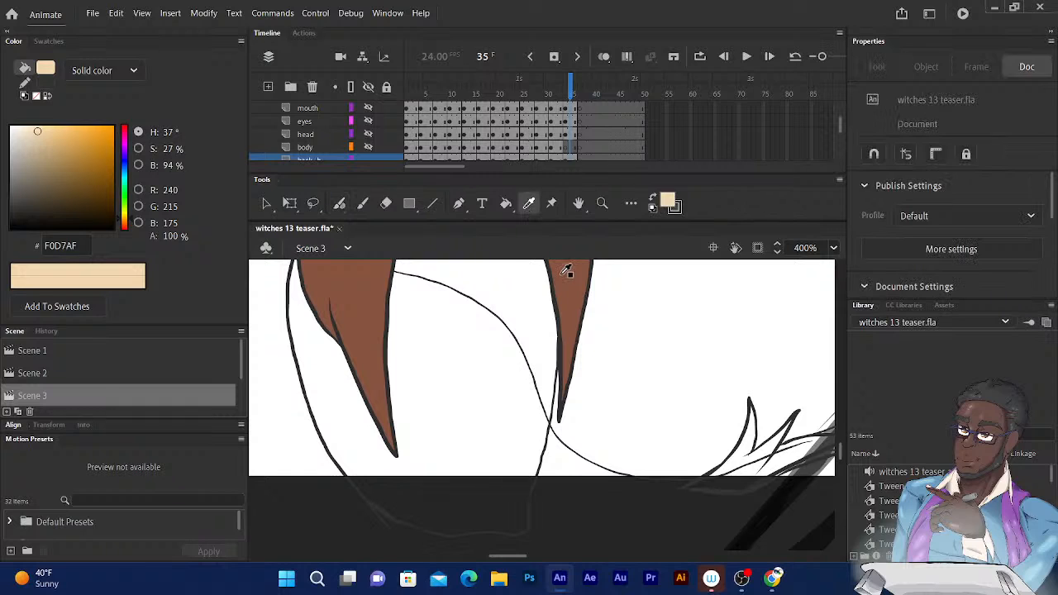
pyautogui.click(567, 271)
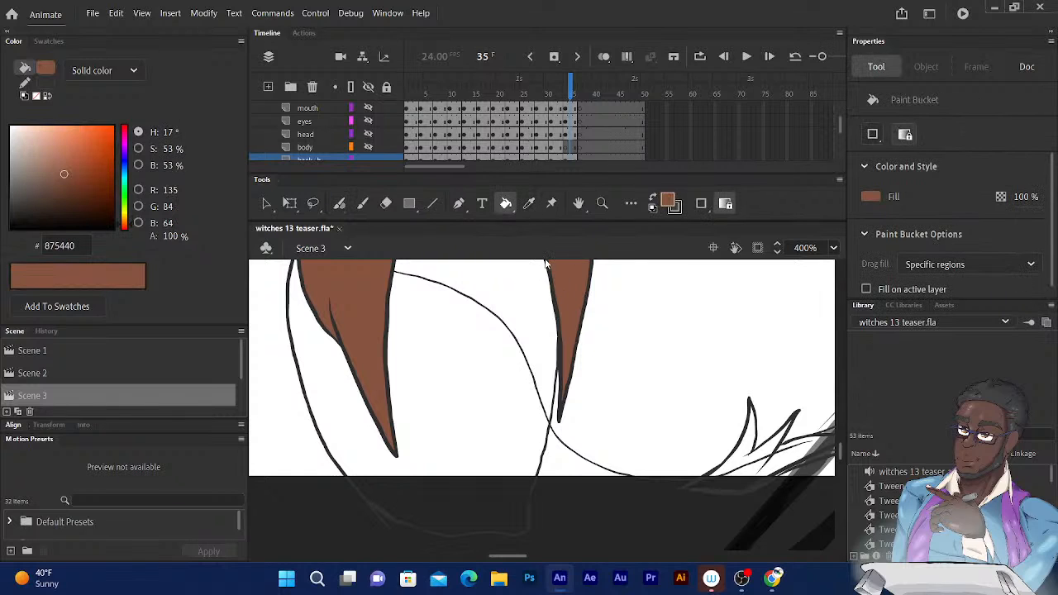
pyautogui.click(482, 364)
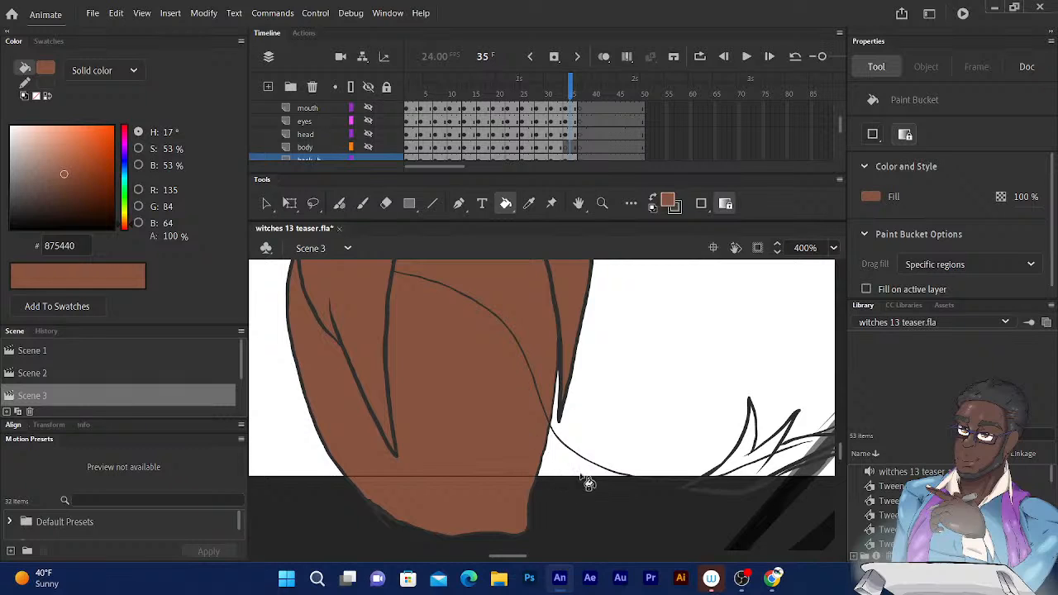
# Fill the spiky strands at the ponytail's end with brown 875440 on frame 35
pyautogui.click(742, 469)
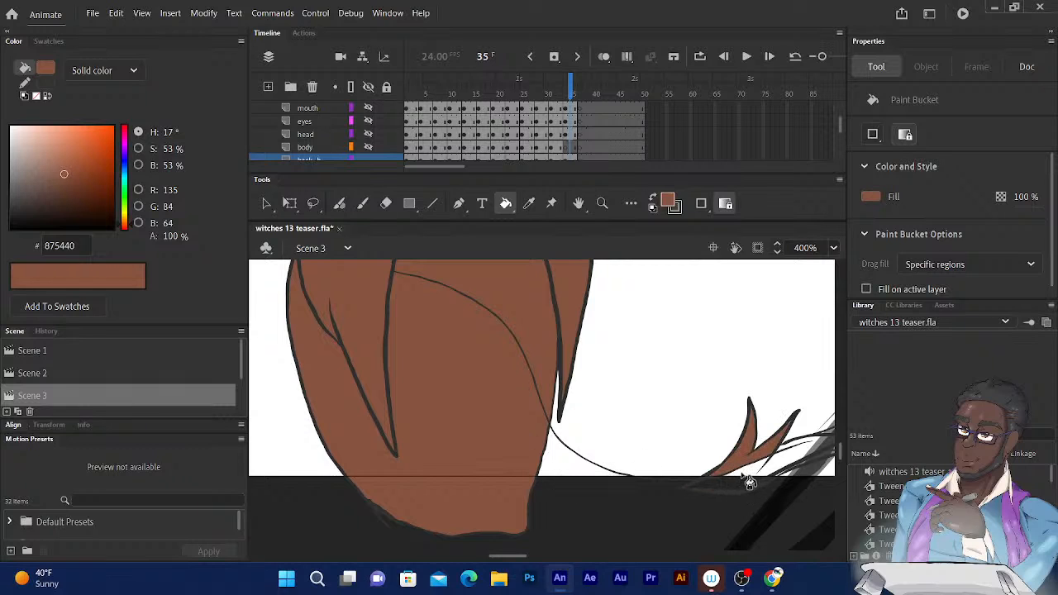
pyautogui.click(748, 480)
pyautogui.moveTo(668, 420); pyautogui.dragTo(532, 472)
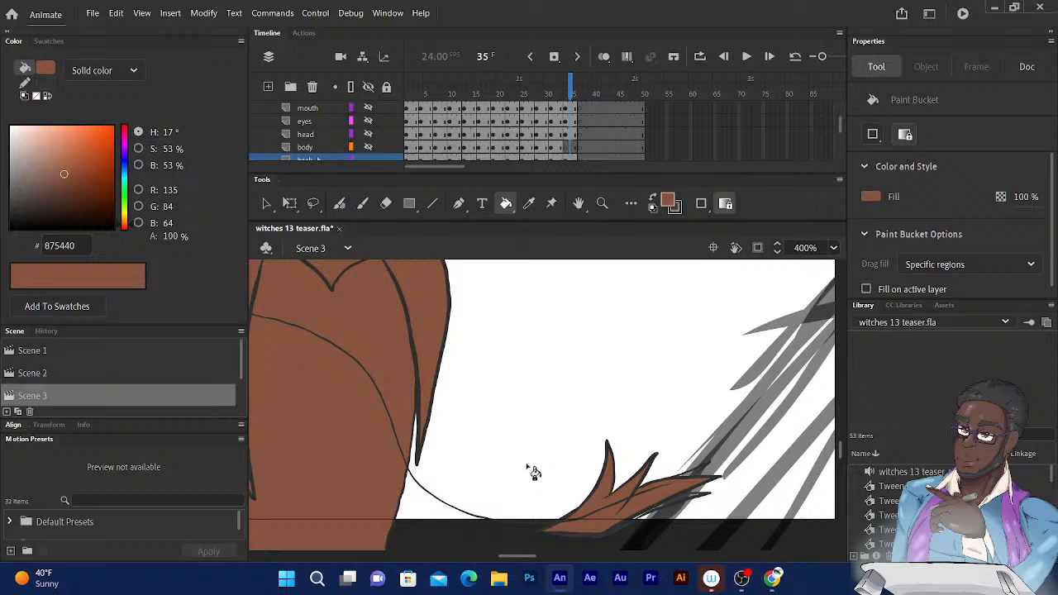
pyautogui.click(672, 503)
# Paint a brown lower edge joining the back hair to the ponytail tip on frame 35, and fill the enclosed area
pyautogui.moveTo(390, 402); pyautogui.dragTo(451, 314)
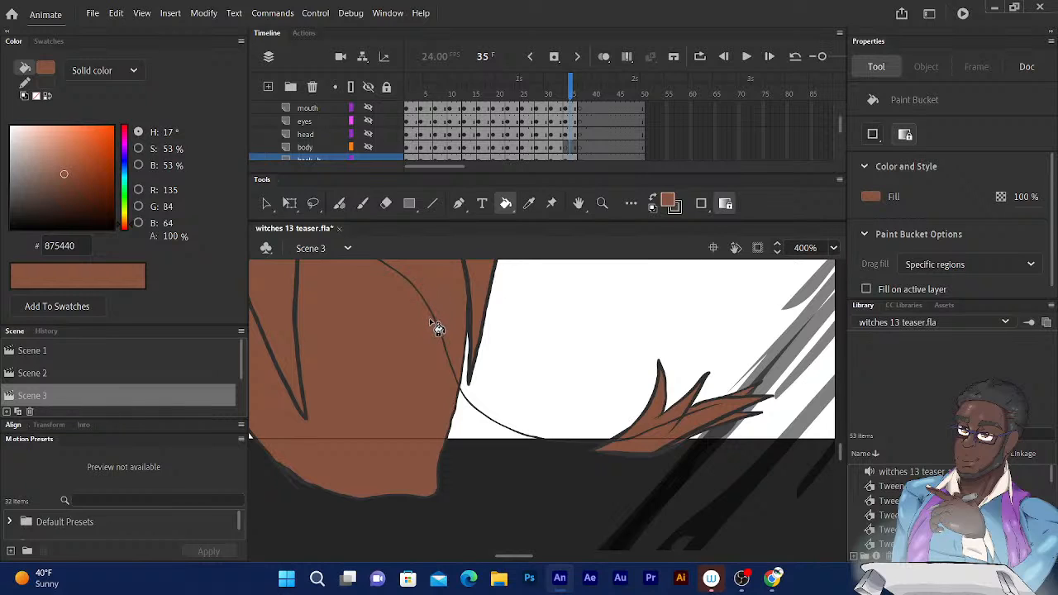
pyautogui.click(340, 205)
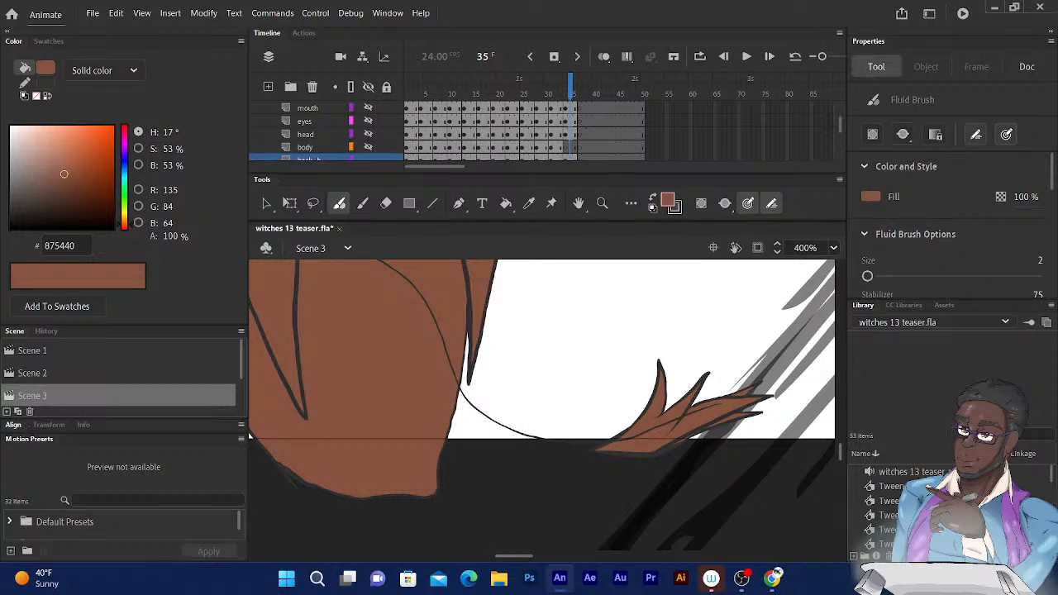
pyautogui.moveTo(438, 460); pyautogui.dragTo(591, 452)
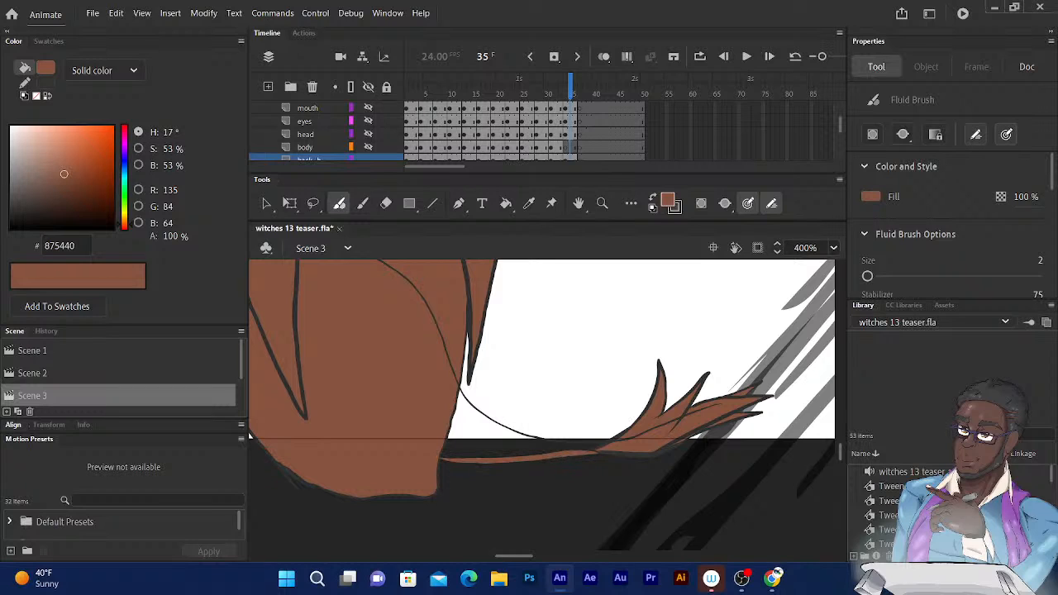
pyautogui.press('k')
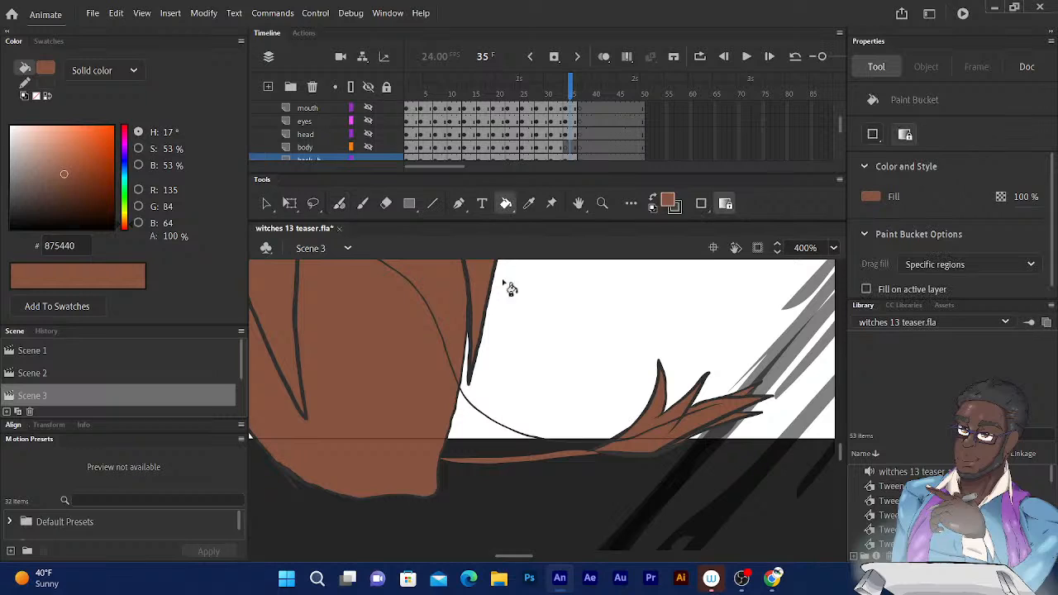
pyautogui.click(470, 432)
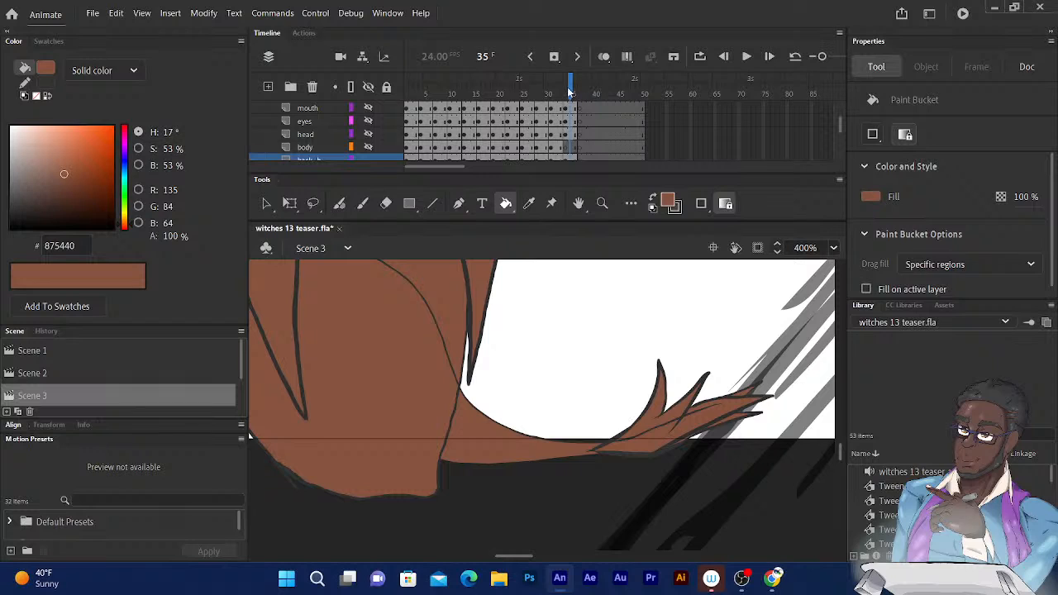
# On frame 32, close the base of the ponytail tip with a brown brush stroke and fill the tip with 875440
pyautogui.moveTo(570, 89); pyautogui.dragTo(555, 89)
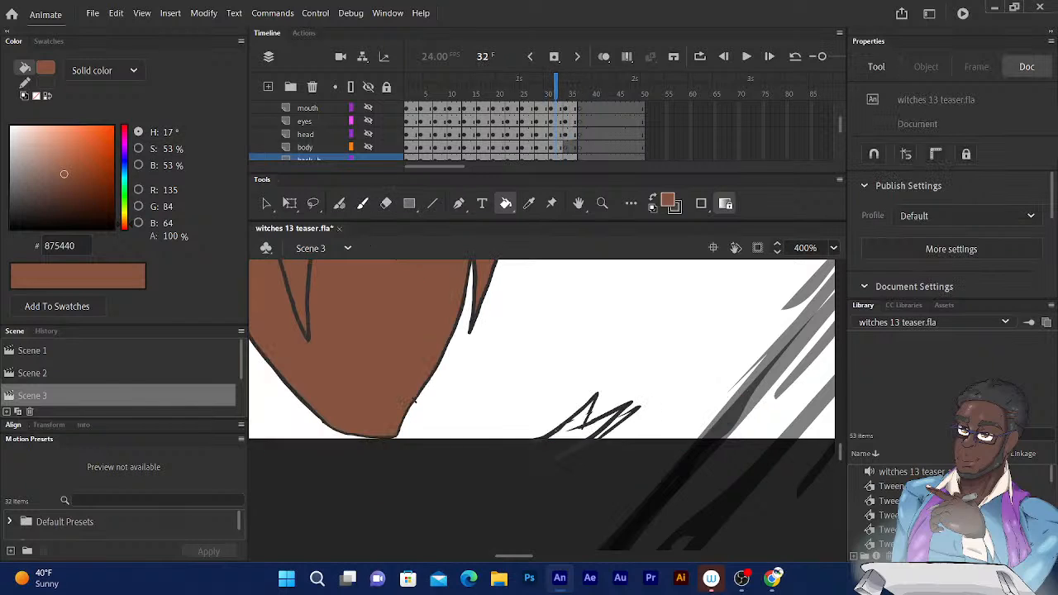
pyautogui.click(339, 203)
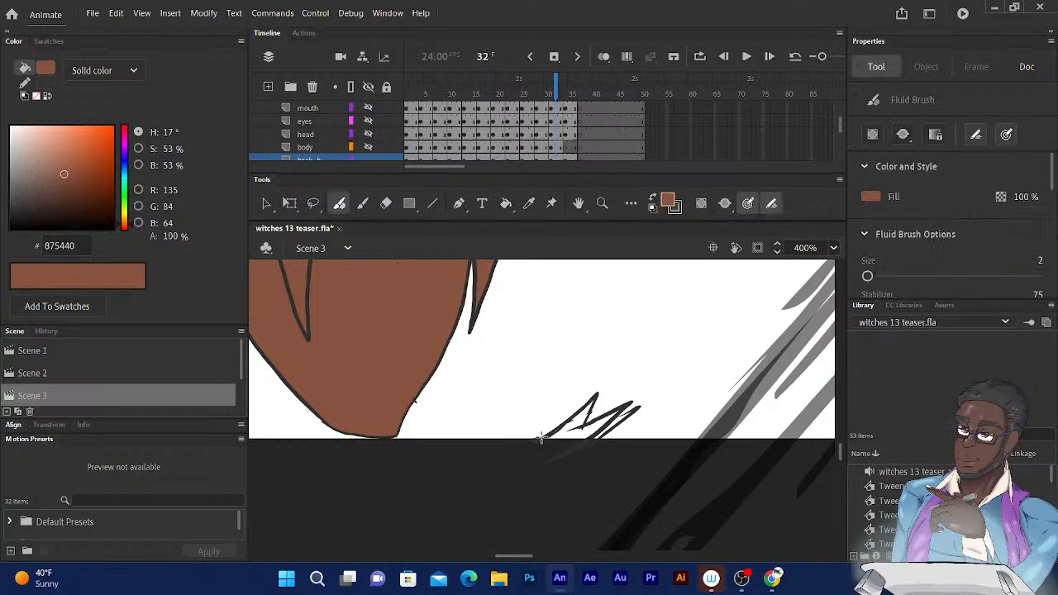
pyautogui.moveTo(539, 440)
pyautogui.mouseDown()
pyautogui.moveTo(521, 451)
pyautogui.moveTo(569, 455)
pyautogui.moveTo(592, 440)
pyautogui.mouseUp()
pyautogui.click(506, 203)
pyautogui.click(572, 436)
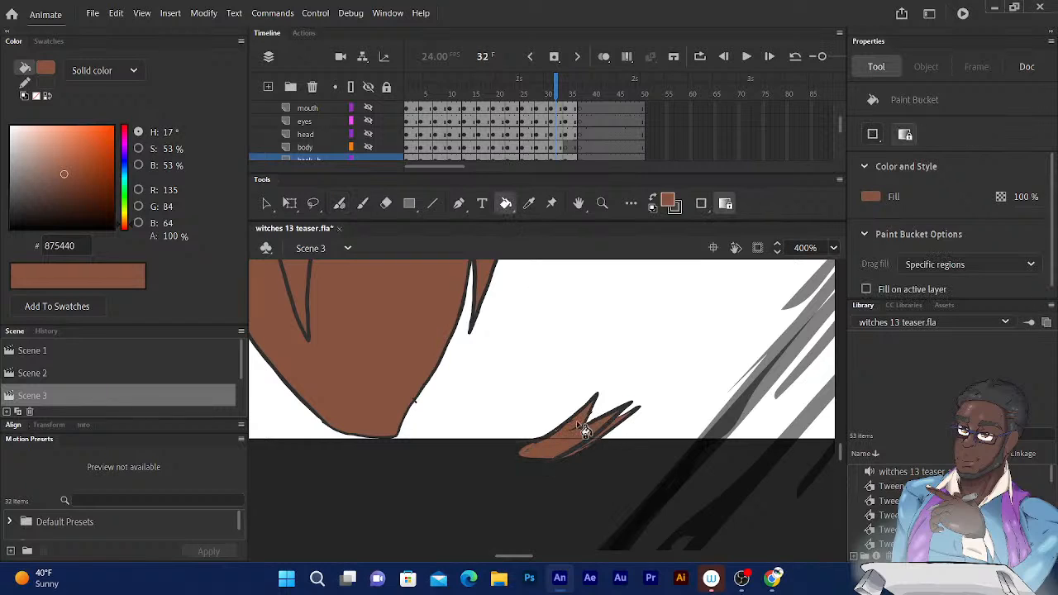
# On frame 29, draw a dark grey 333333 outline stroke joining the back hair's lower edge to the hair tie
pyautogui.moveTo(424, 326)
pyautogui.mouseDown()
pyautogui.moveTo(511, 431)
pyautogui.moveTo(567, 448)
pyautogui.mouseUp()
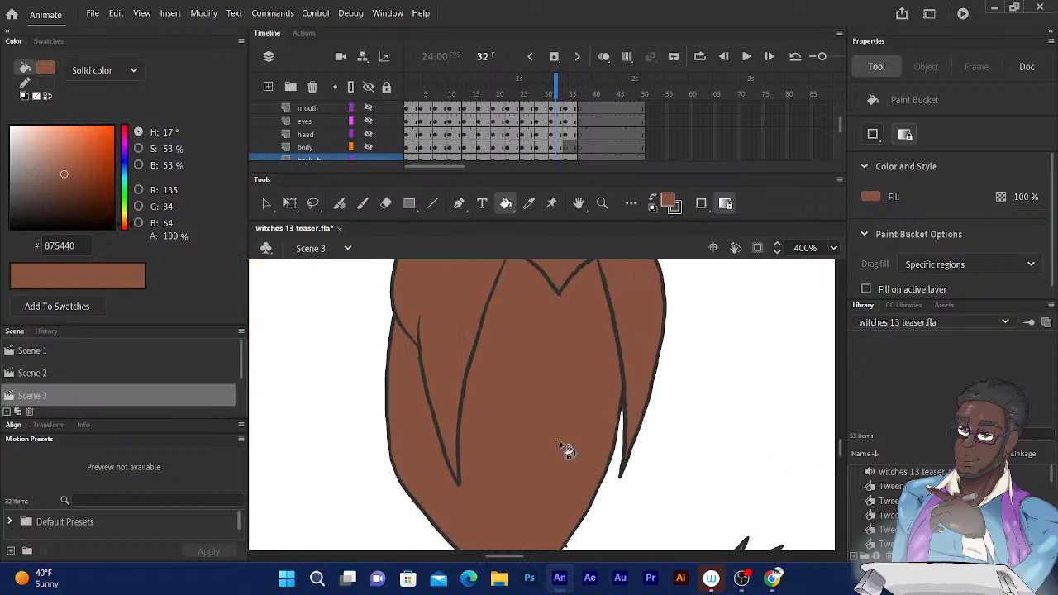
pyautogui.moveTo(554, 88); pyautogui.dragTo(542, 89)
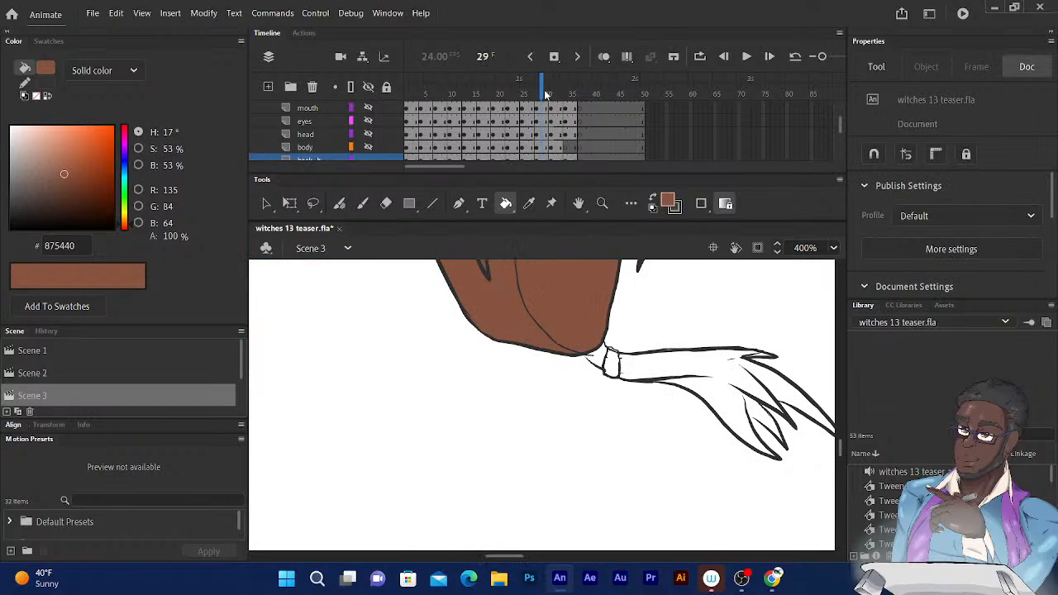
pyautogui.click(652, 202)
pyautogui.click(340, 205)
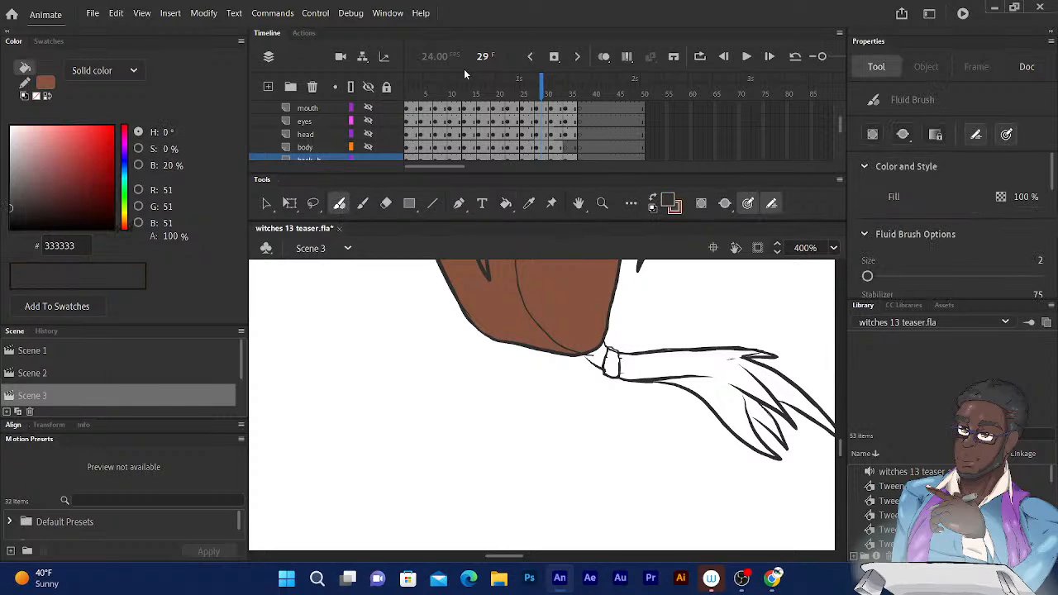
pyautogui.hotkey('ctrl', '=')
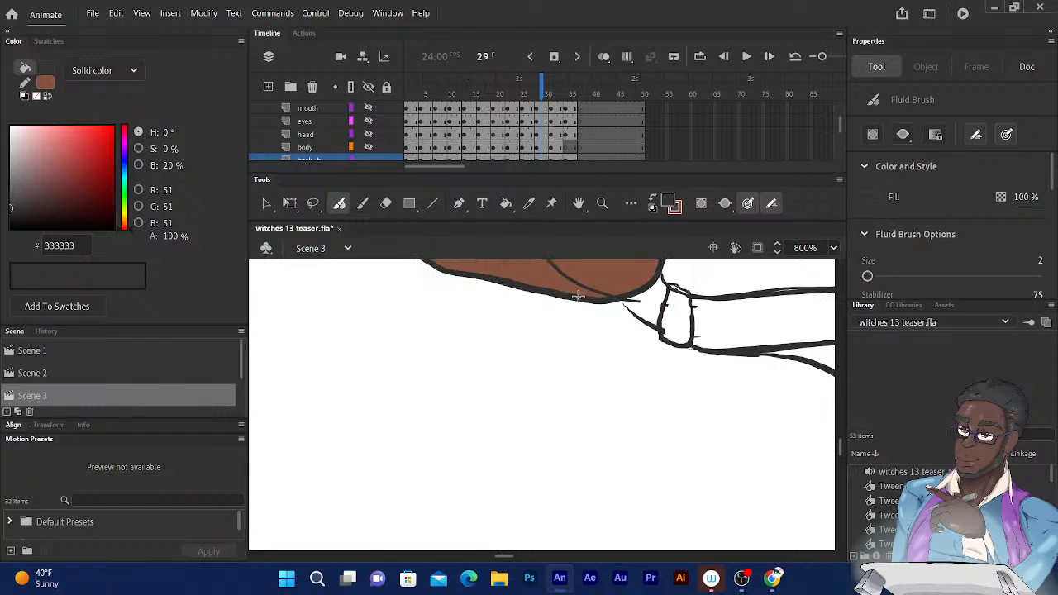
pyautogui.moveTo(549, 293); pyautogui.dragTo(660, 330)
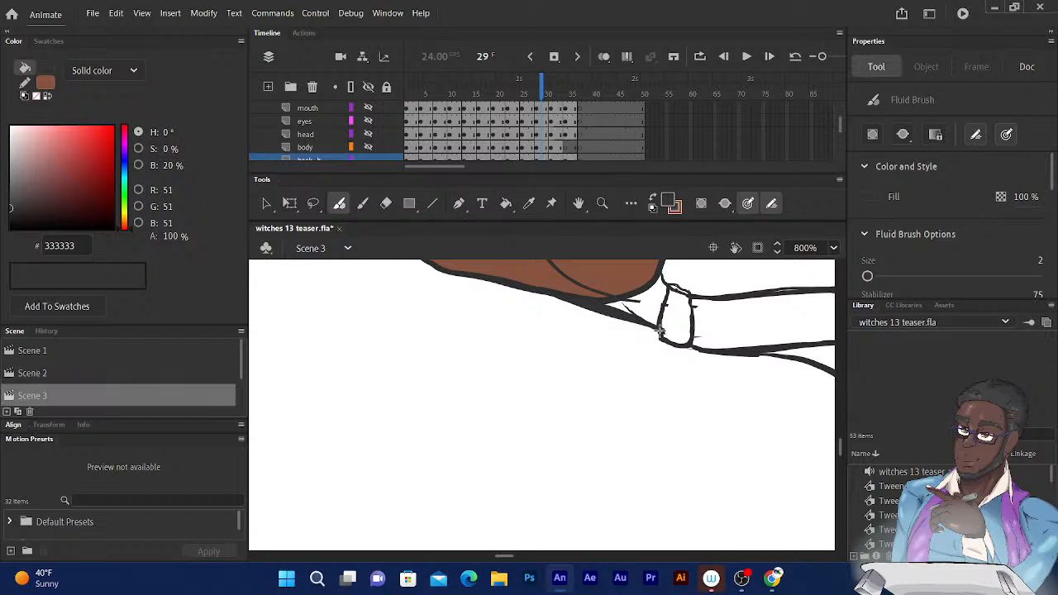
# Erase the stray line ends around the hair tie and the adjoining hair outline on frame 29 with a size 4 eraser
pyautogui.click(386, 204)
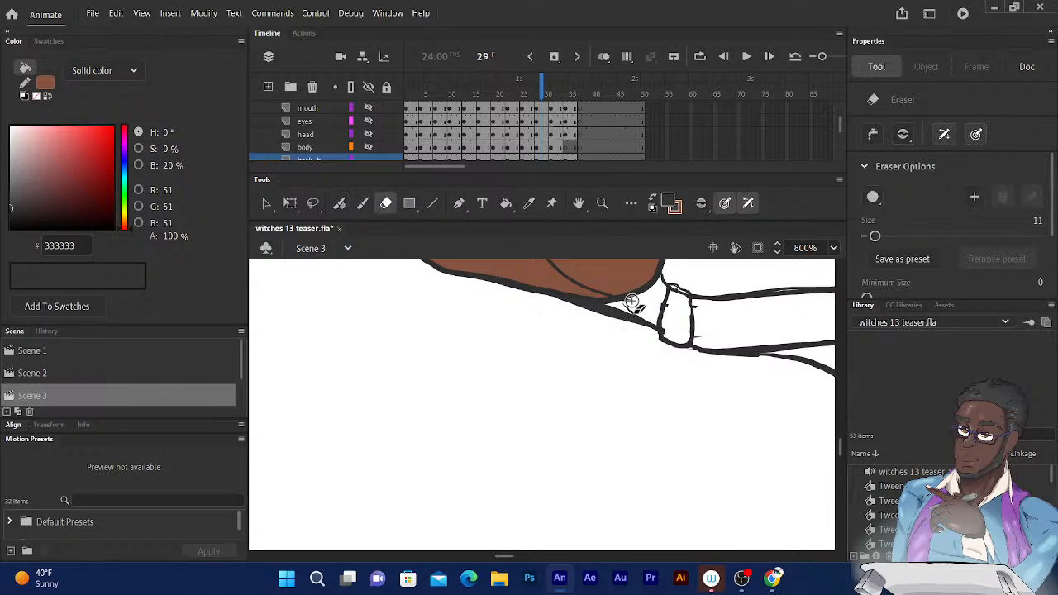
pyautogui.press('[')
pyautogui.press('[')
pyautogui.press('[')
pyautogui.press('[')
pyautogui.press('[')
pyautogui.press('[')
pyautogui.press('[')
pyautogui.moveTo(622, 305)
pyautogui.mouseDown()
pyautogui.moveTo(675, 291)
pyautogui.moveTo(670, 308)
pyautogui.mouseUp()
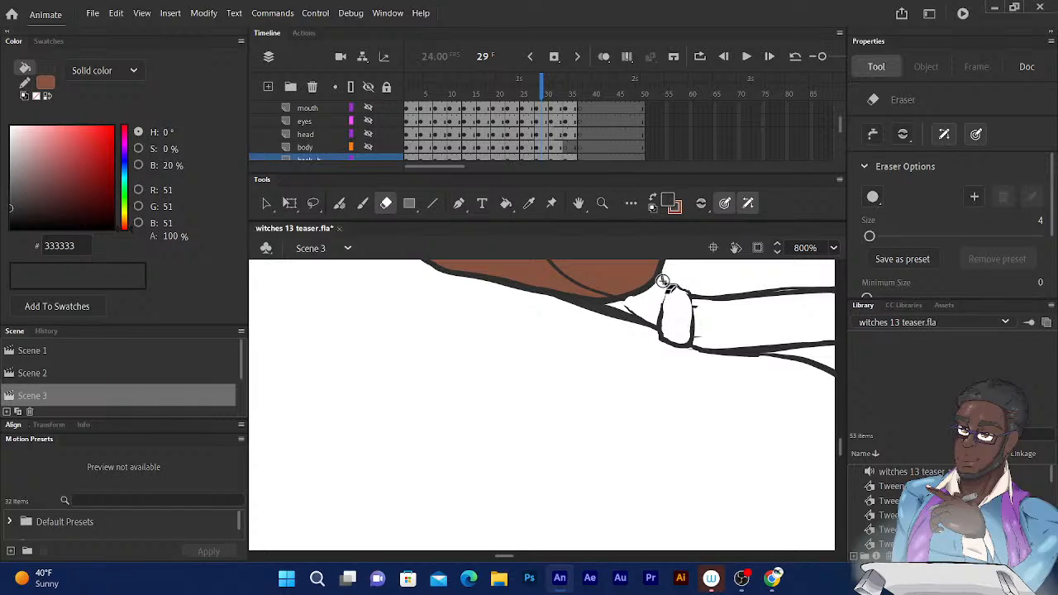
pyautogui.moveTo(694, 303); pyautogui.dragTo(696, 305)
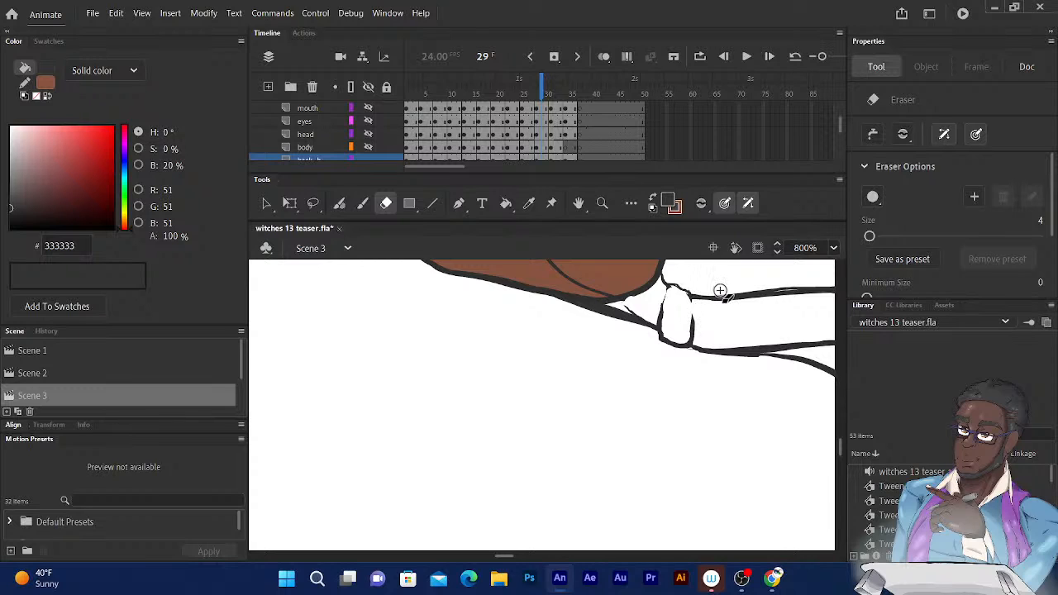
# Redraw the hair tie's outline on frame 29 and thicken the ponytail's upper and lower edges with 333333 brush strokes
pyautogui.click(340, 204)
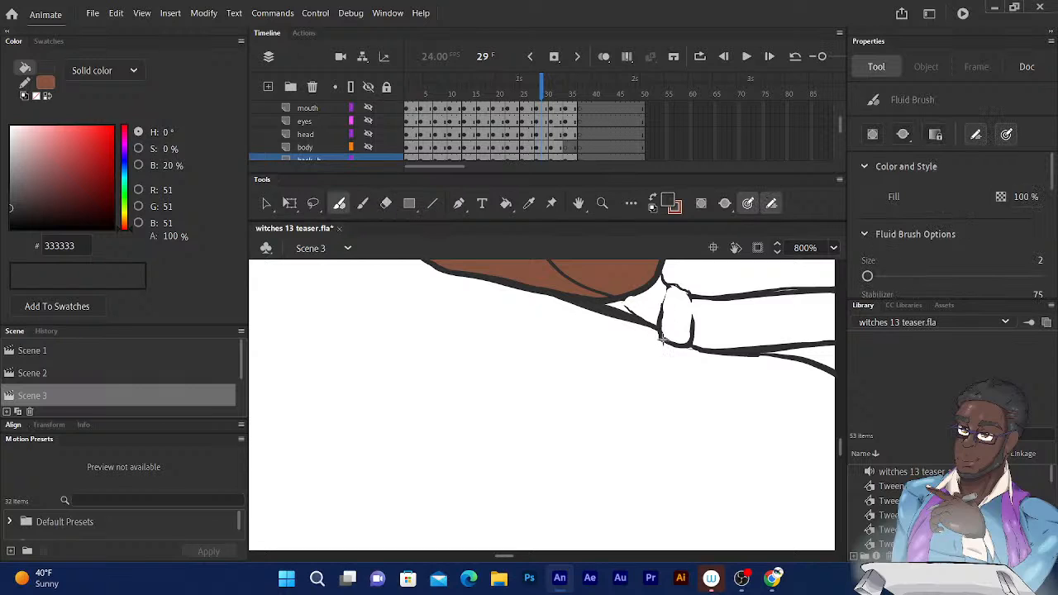
pyautogui.moveTo(664, 339)
pyautogui.mouseDown()
pyautogui.moveTo(669, 287)
pyautogui.moveTo(687, 290)
pyautogui.moveTo(693, 342)
pyautogui.mouseUp()
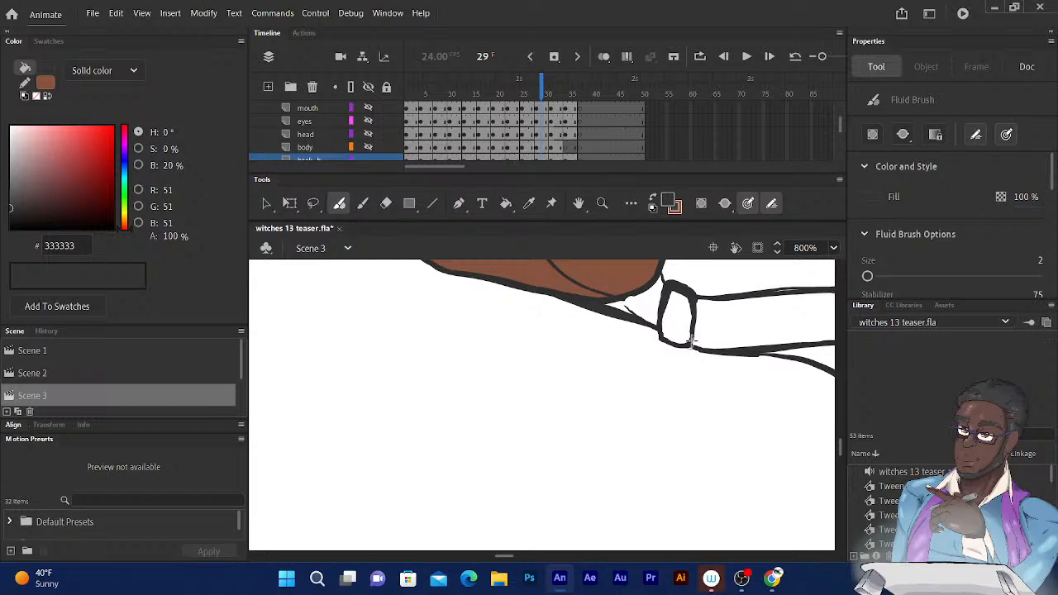
pyautogui.moveTo(672, 267); pyautogui.dragTo(545, 301)
pyautogui.moveTo(593, 277); pyautogui.dragTo(474, 251)
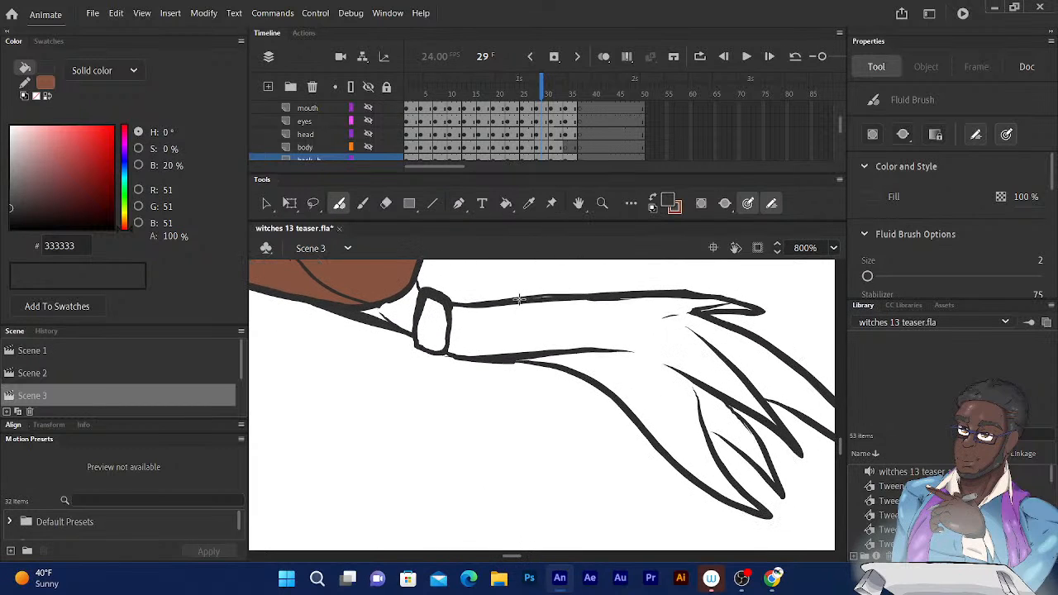
pyautogui.moveTo(519, 300); pyautogui.dragTo(581, 296)
pyautogui.moveTo(444, 354)
pyautogui.mouseDown()
pyautogui.moveTo(531, 362)
pyautogui.moveTo(583, 400)
pyautogui.mouseUp()
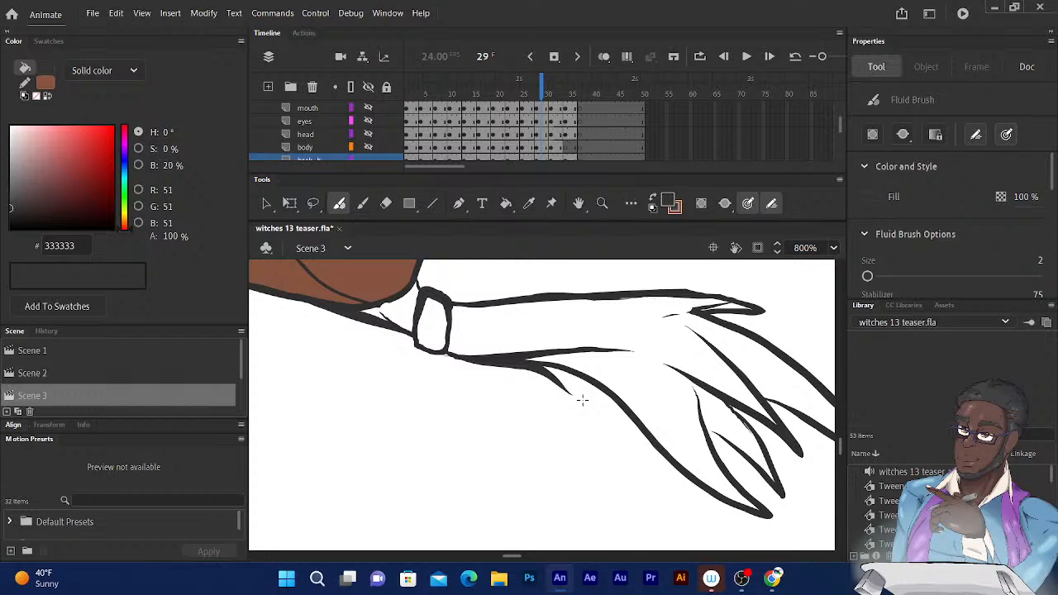
# Redraw both edges of the ponytail's uppermost strand on frame 29 with size 2 brush strokes in dark grey 333333 that meet at its tip
pyautogui.moveTo(653, 300)
pyautogui.mouseDown()
pyautogui.moveTo(642, 303)
pyautogui.moveTo(569, 237)
pyautogui.mouseUp()
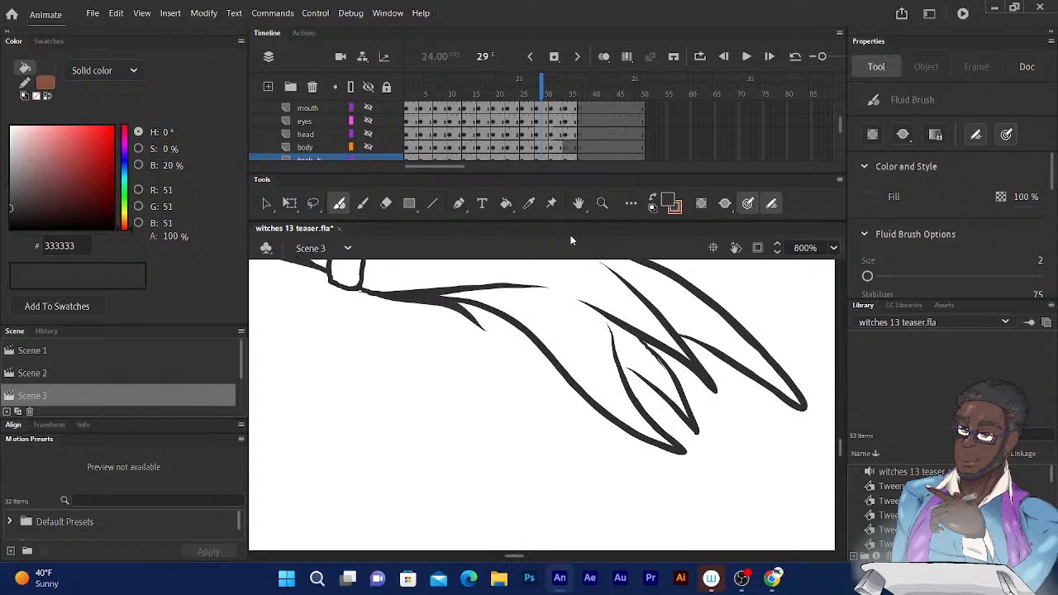
pyautogui.moveTo(676, 410); pyautogui.dragTo(614, 357)
pyautogui.moveTo(598, 322); pyautogui.dragTo(579, 459)
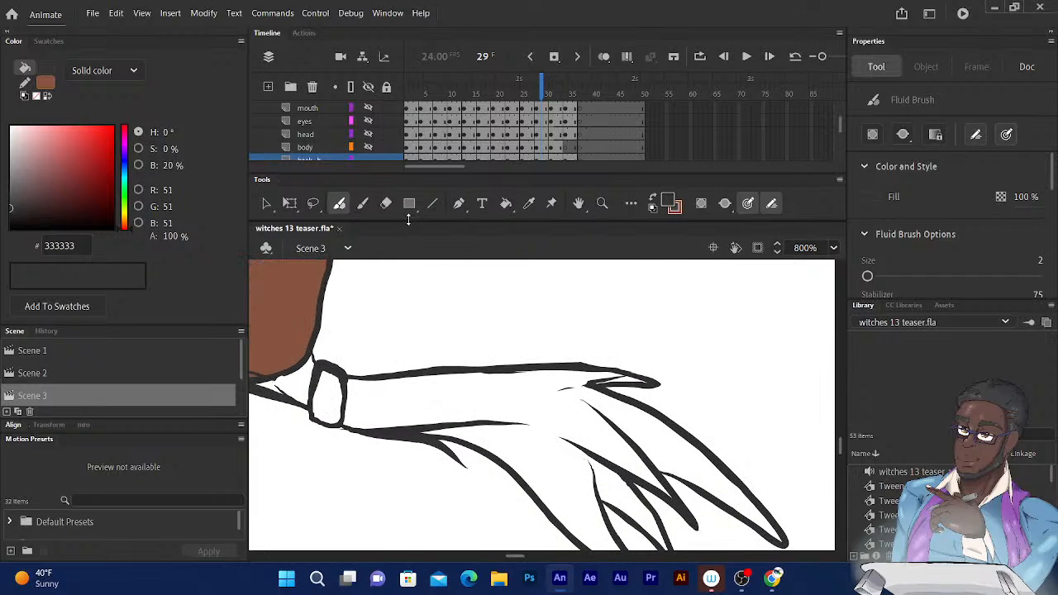
pyautogui.click(386, 205)
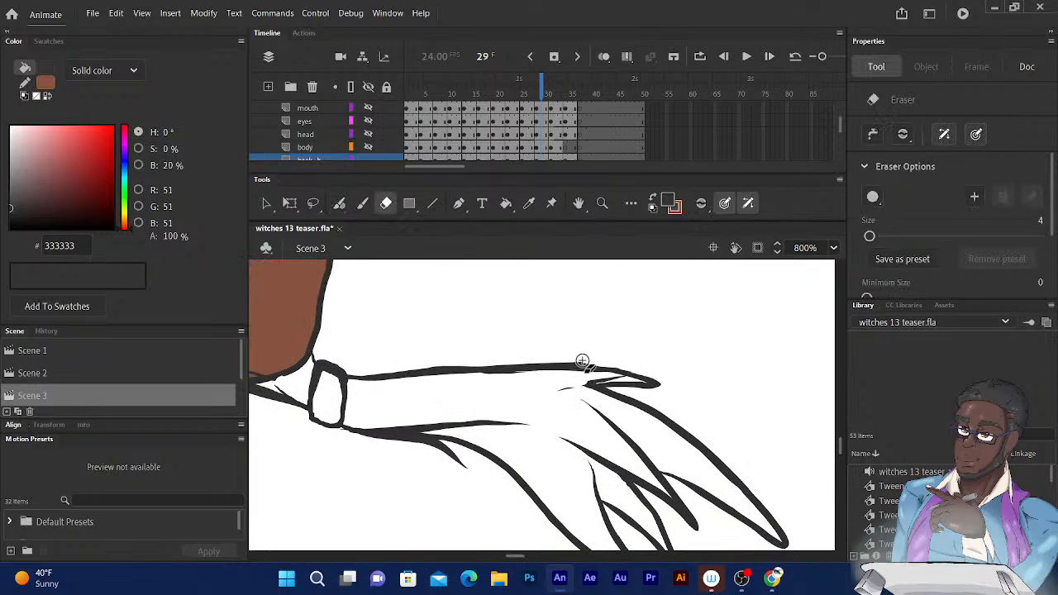
pyautogui.click(339, 203)
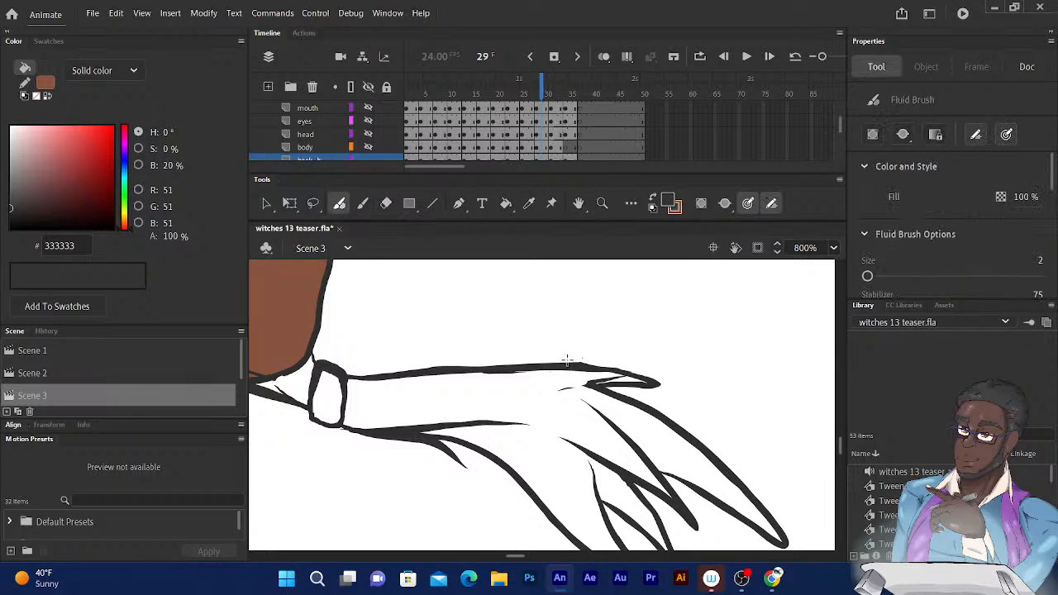
pyautogui.moveTo(559, 367); pyautogui.dragTo(662, 382)
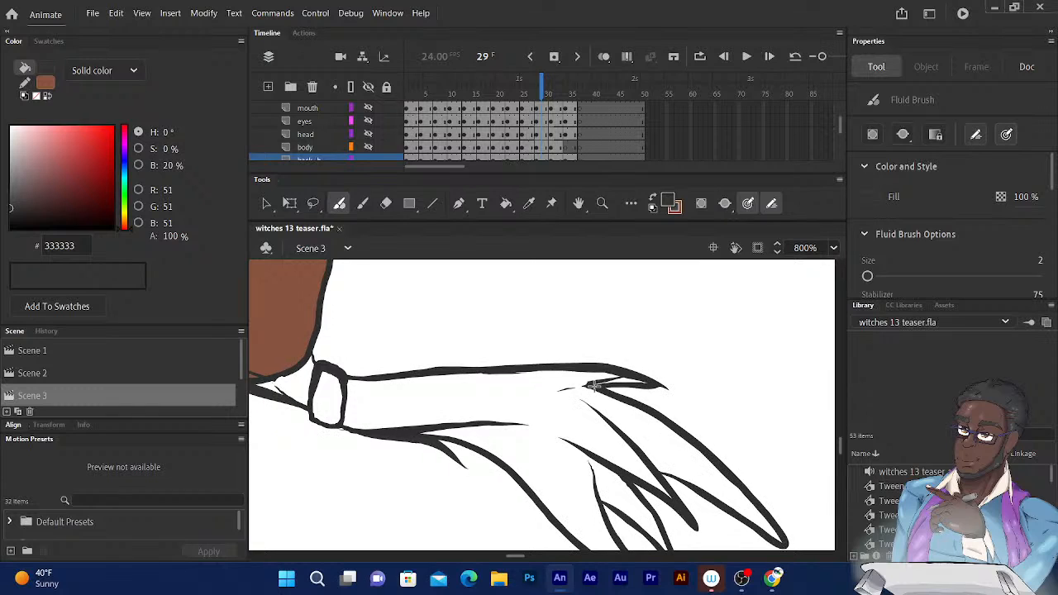
pyautogui.moveTo(592, 385); pyautogui.dragTo(655, 384)
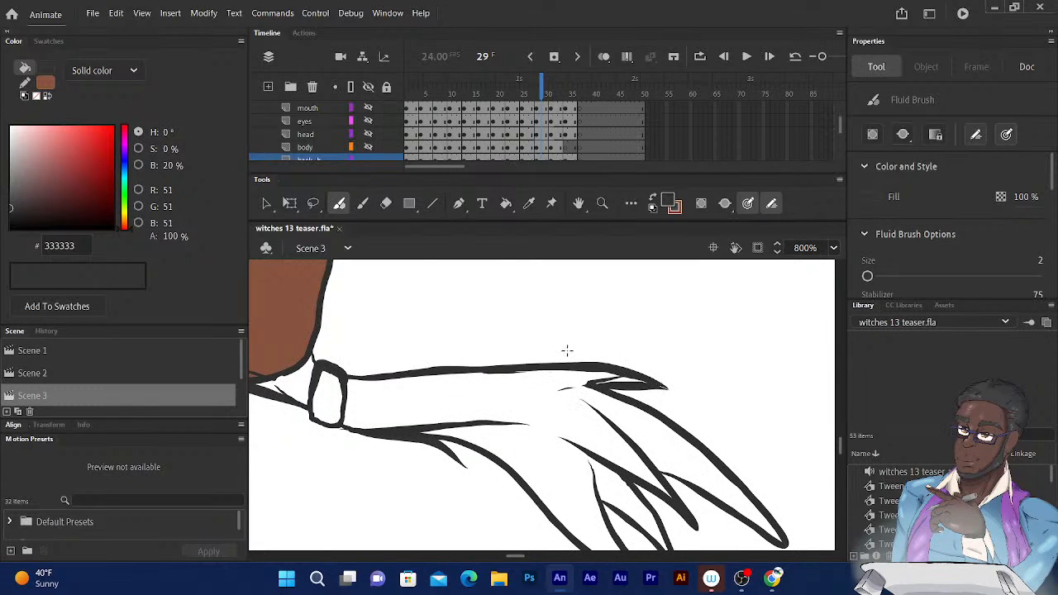
# Erase the stray dash and the doubled inner lines beside the ponytail's uppermost strand on frame 29
pyautogui.click(386, 204)
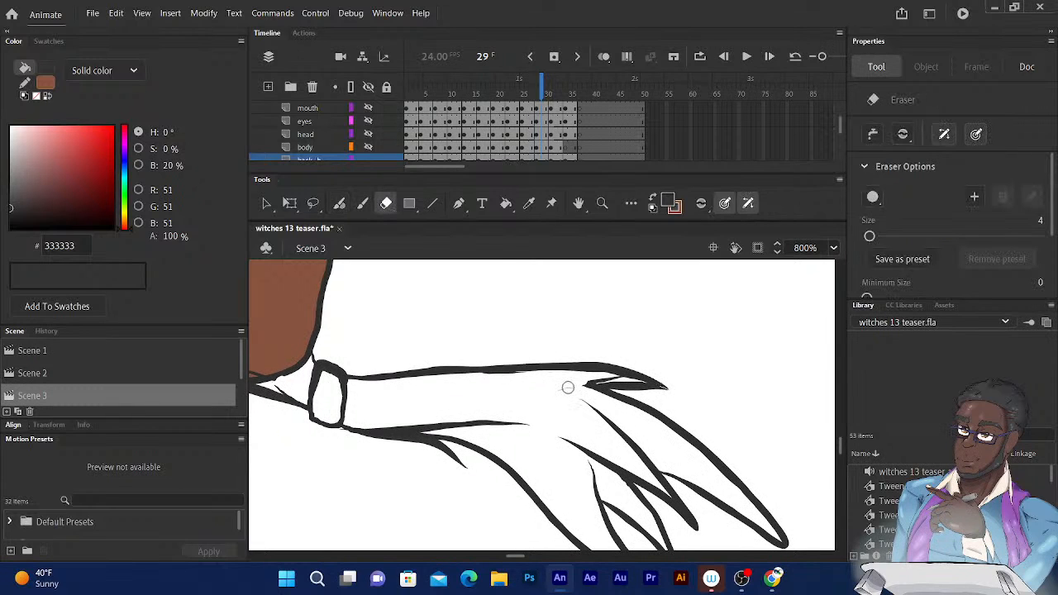
pyautogui.moveTo(568, 388); pyautogui.dragTo(538, 375)
pyautogui.moveTo(620, 379)
pyautogui.mouseDown()
pyautogui.moveTo(592, 382)
pyautogui.moveTo(649, 385)
pyautogui.moveTo(540, 370)
pyautogui.mouseUp()
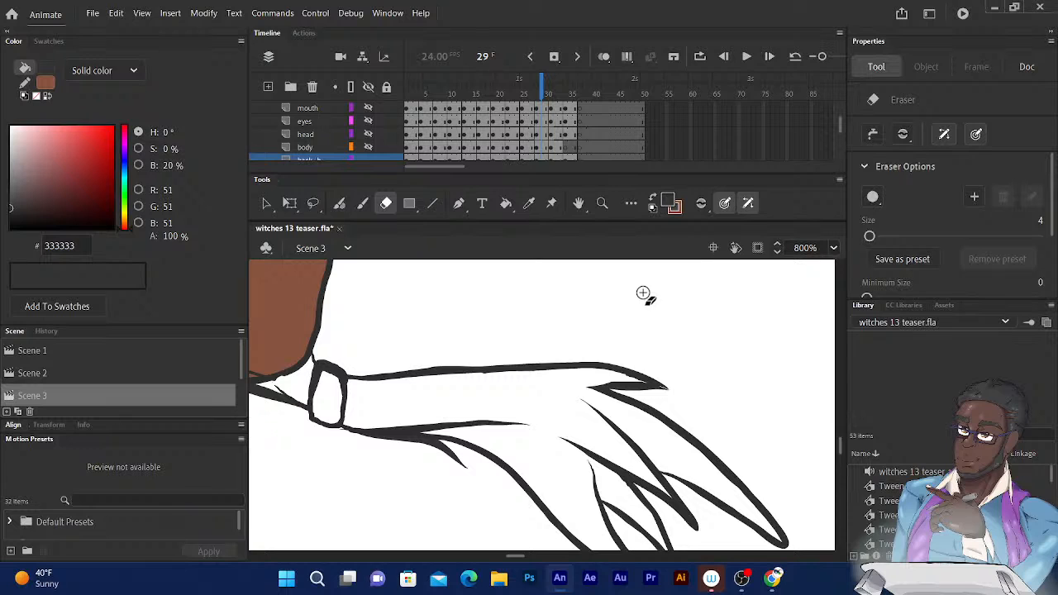
# Fill the ponytail and the gap between the back hair and hair tie with brown 875440 on frame 29
pyautogui.click(654, 199)
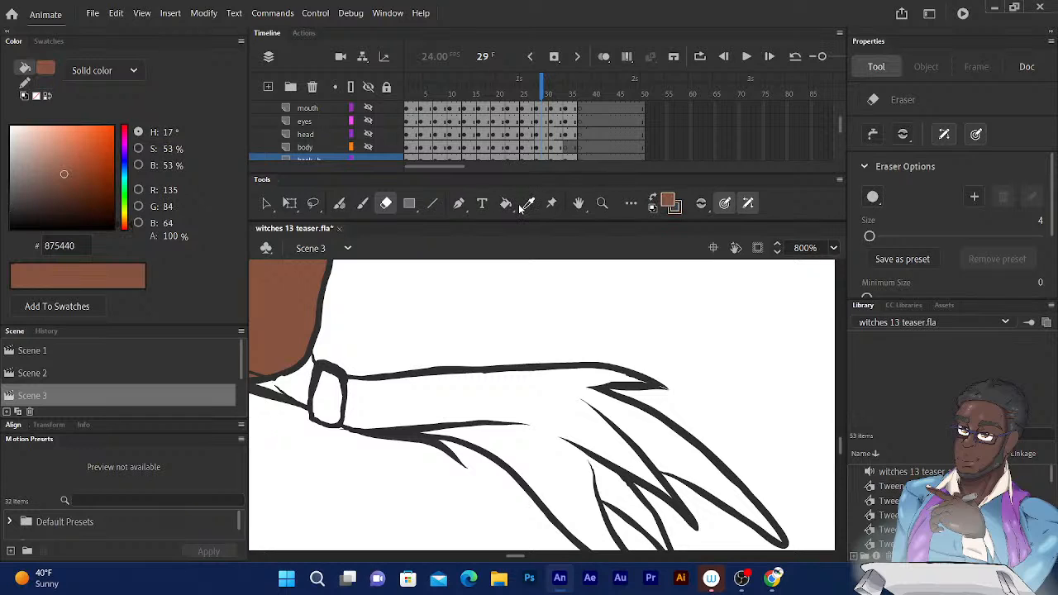
pyautogui.click(506, 204)
pyautogui.click(463, 398)
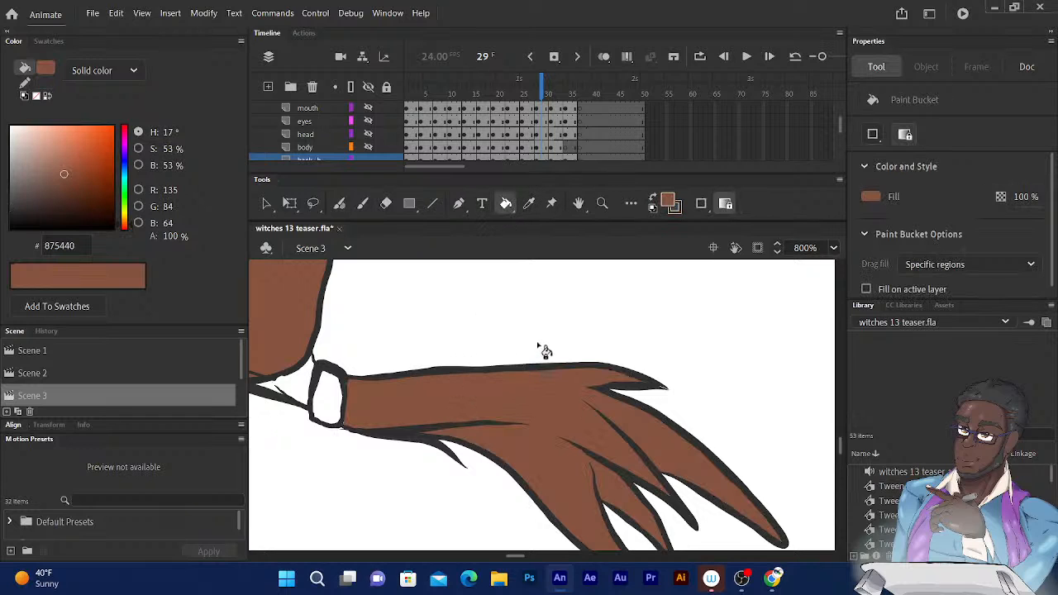
pyautogui.click(294, 392)
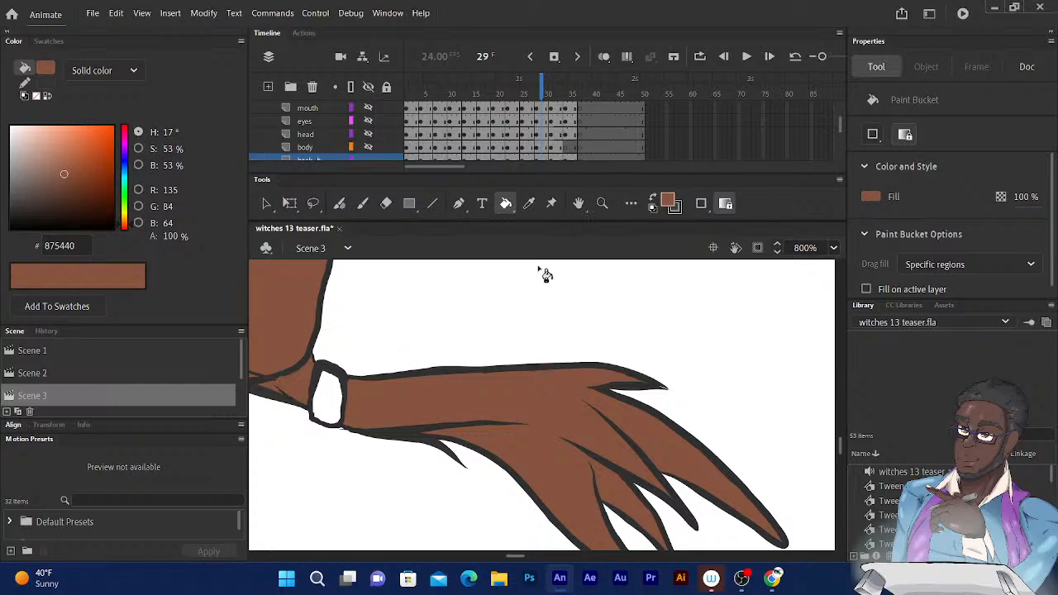
# Step back through the earlier frames to frame 21, examining the back hair and ponytail for missing fills
pyautogui.click(534, 91)
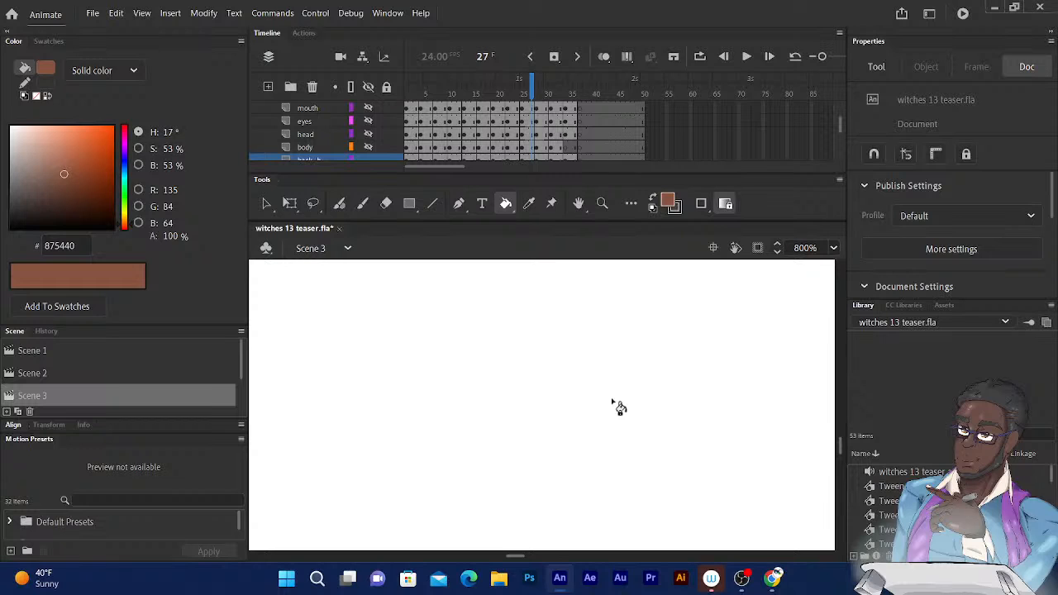
pyautogui.hotkey('ctrl', '-')
pyautogui.hotkey('ctrl', '-')
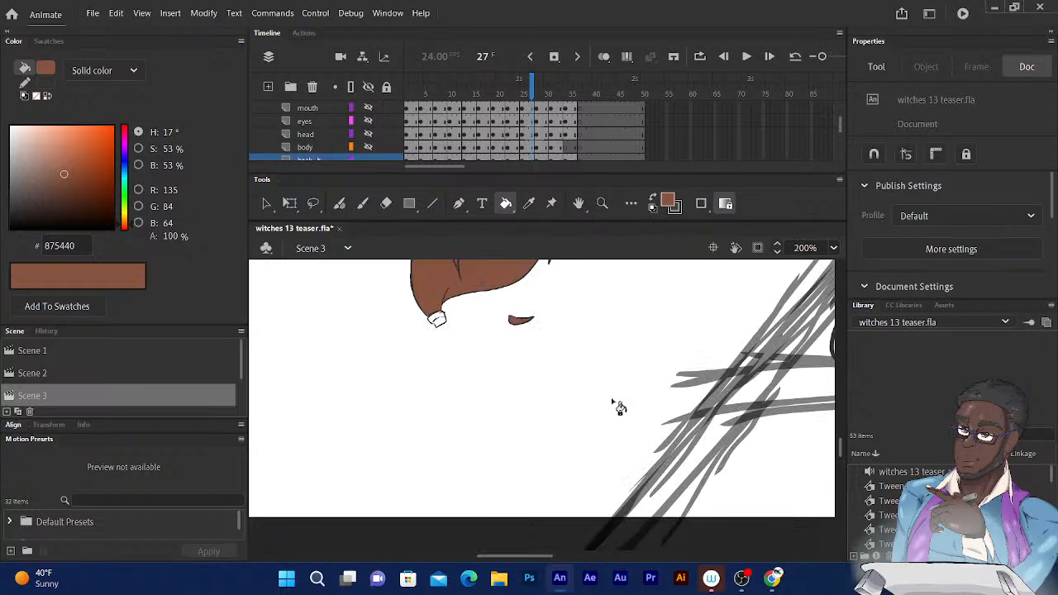
pyautogui.scroll(5, 455, 392)
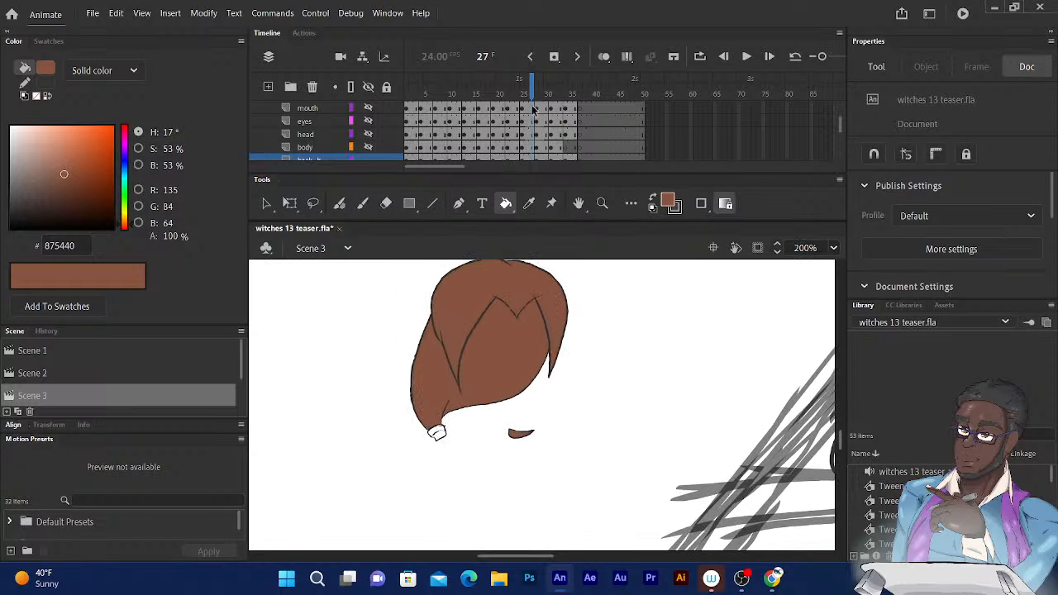
pyautogui.moveTo(531, 80); pyautogui.dragTo(531, 80)
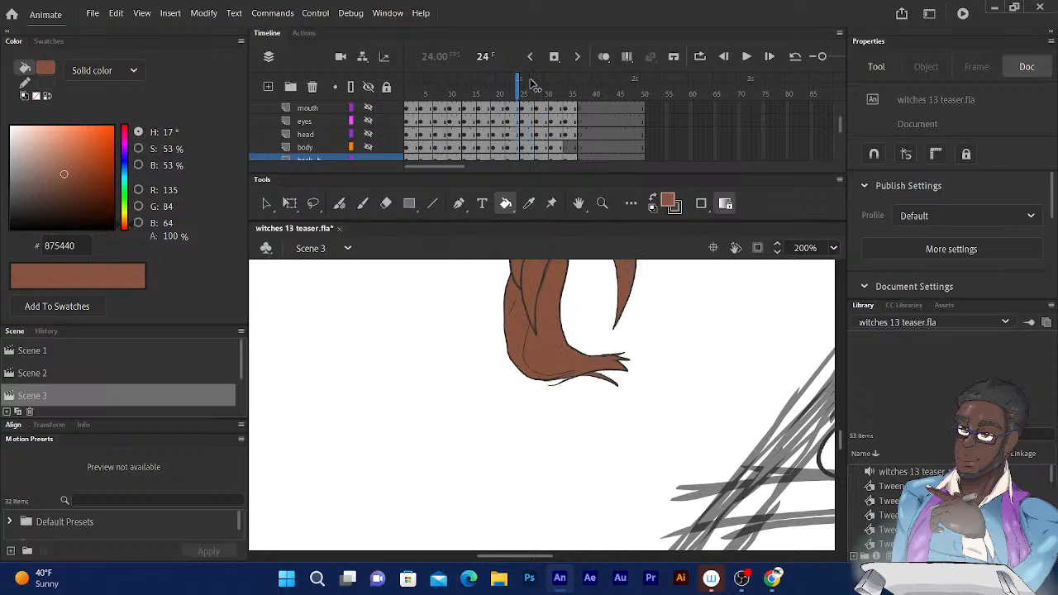
pyautogui.press(',')
pyautogui.press(',')
pyautogui.press(',')
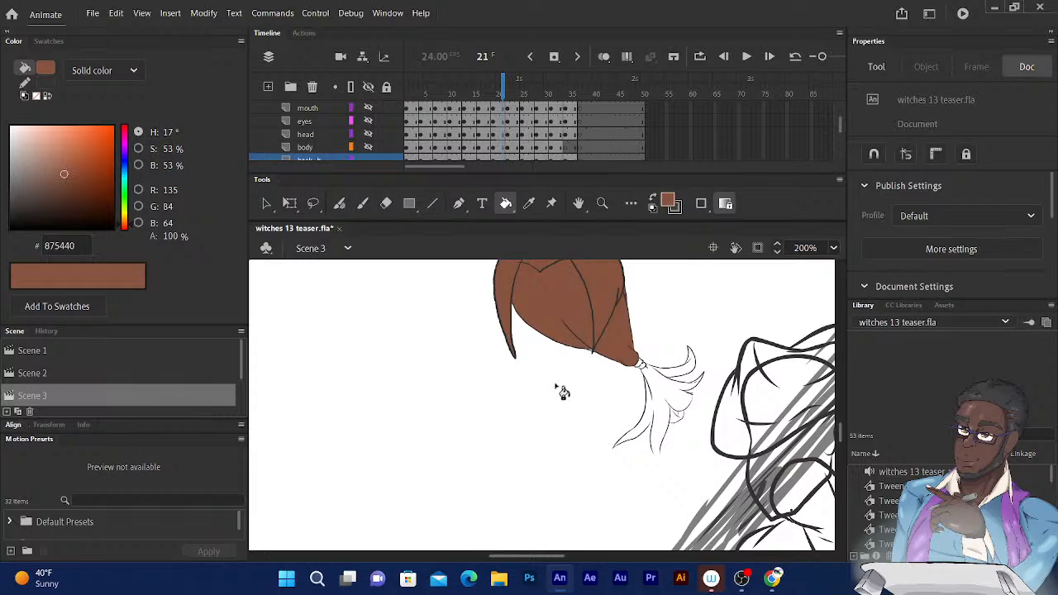
pyautogui.hscroll(3, 513, 361)
pyautogui.scroll(-1, 484, 359)
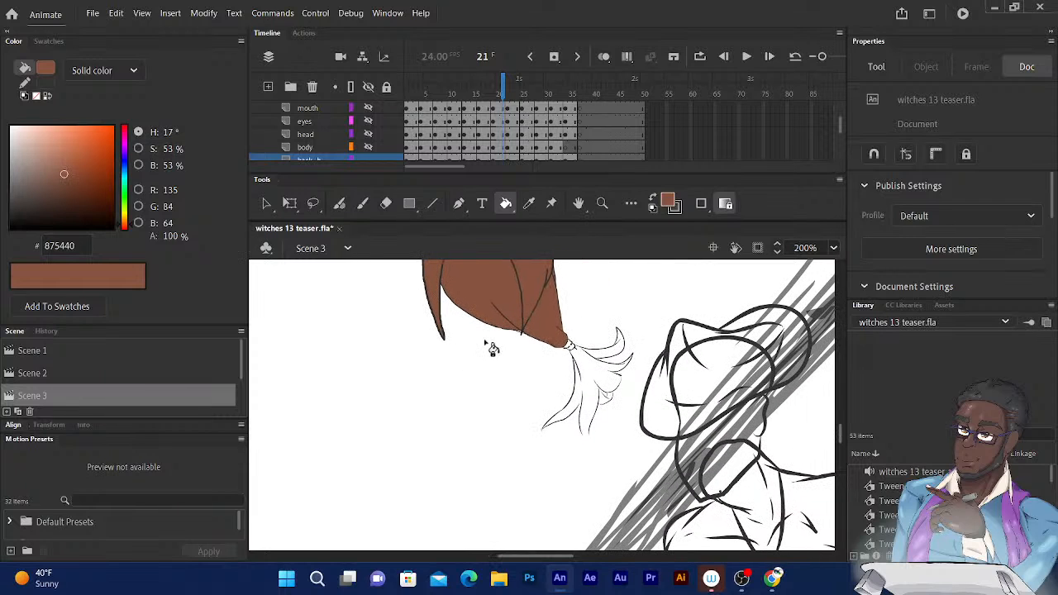
# On frame 21, extend the lowest ponytail strand's tip and close its inner edge with a size 1 brush in dark grey 333333
pyautogui.click(654, 196)
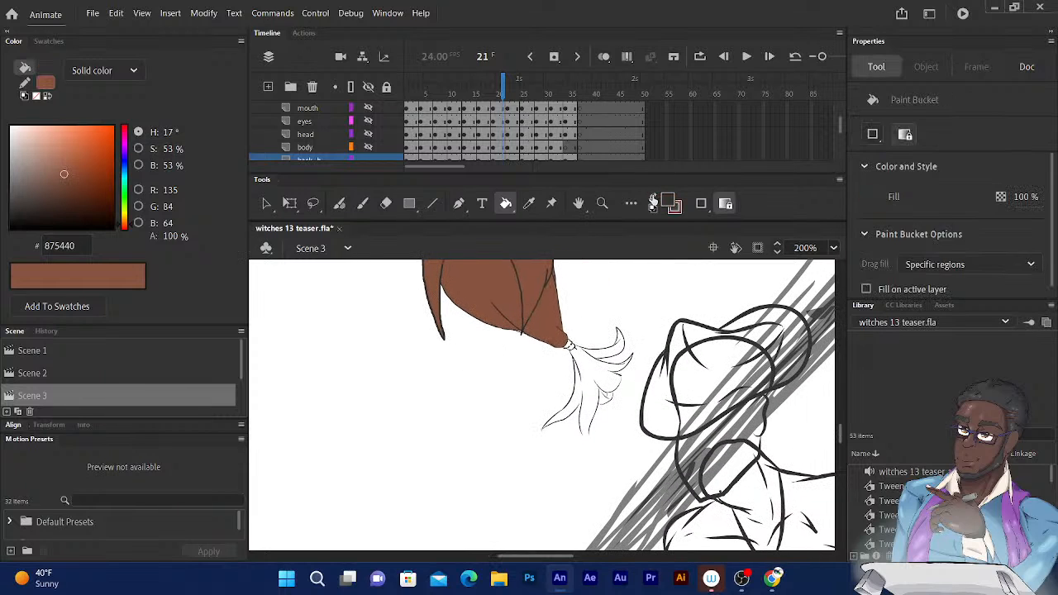
pyautogui.click(339, 203)
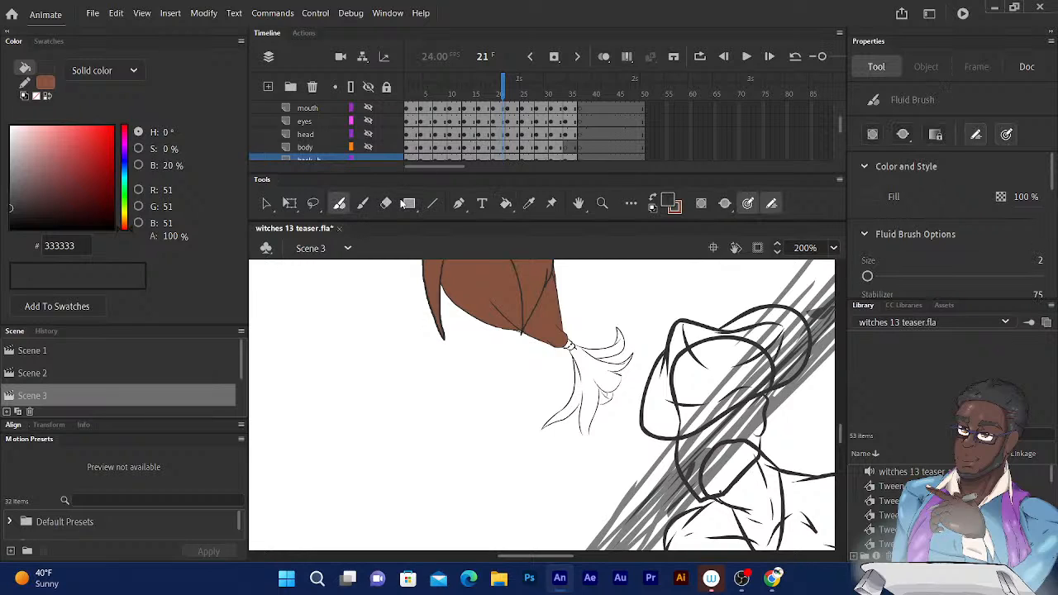
pyautogui.hotkey('ctrl', '=')
pyautogui.hotkey('ctrl', '=')
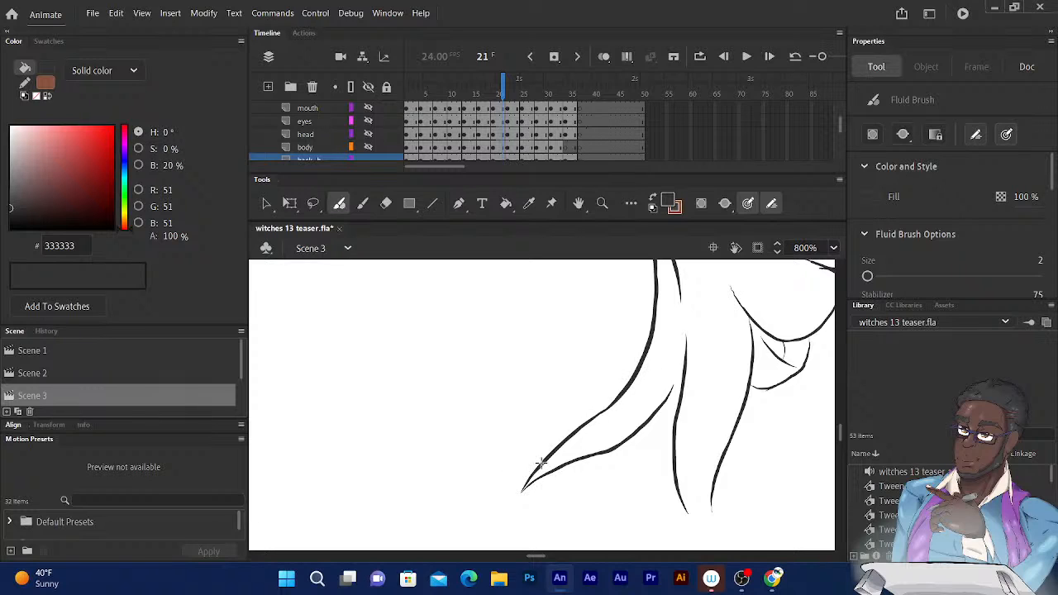
pyautogui.moveTo(541, 464)
pyautogui.mouseDown()
pyautogui.moveTo(520, 500)
pyautogui.moveTo(555, 452)
pyautogui.moveTo(522, 492)
pyautogui.moveTo(617, 446)
pyautogui.moveTo(667, 398)
pyautogui.mouseUp()
pyautogui.moveTo(521, 493)
pyautogui.mouseDown()
pyautogui.moveTo(674, 384)
pyautogui.moveTo(685, 353)
pyautogui.mouseUp()
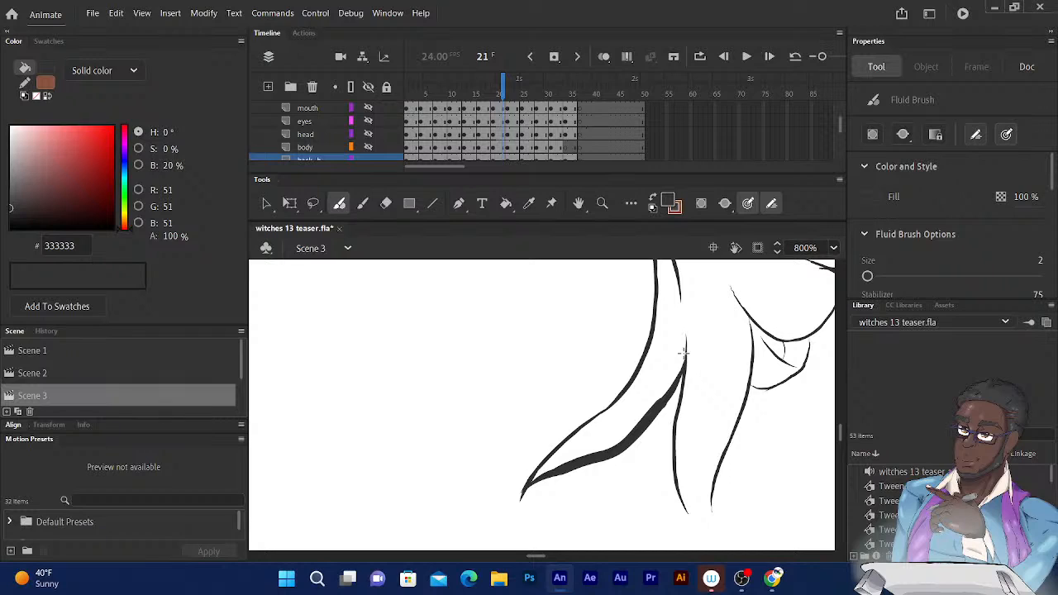
pyautogui.hotkey('ctrl', 'z')
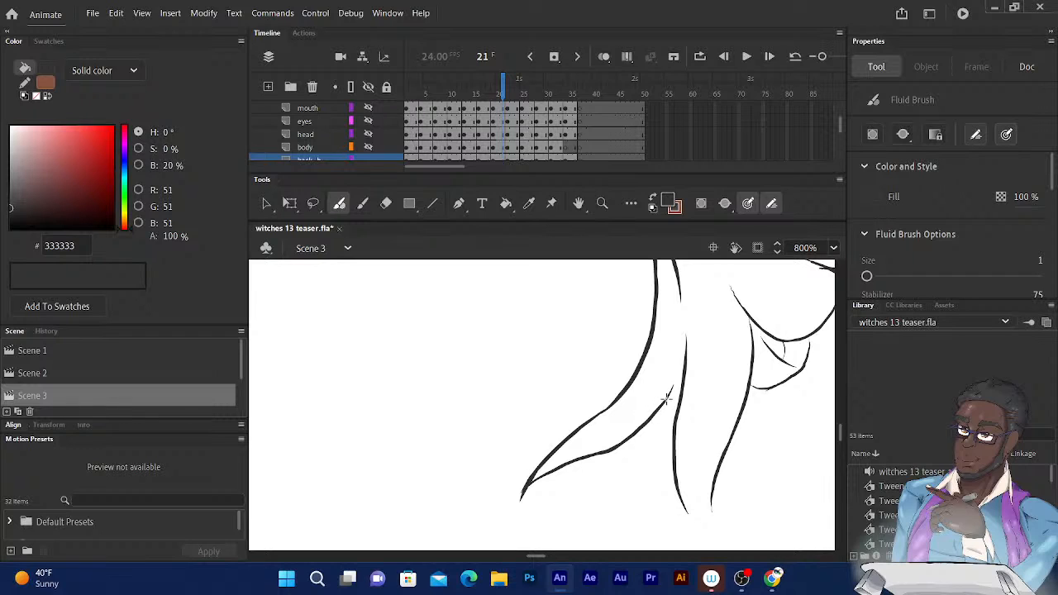
pyautogui.moveTo(653, 414); pyautogui.dragTo(690, 335)
# Extend both edges of the second hanging ponytail strand downward on frame 21 so they meet in a pointed tip
pyautogui.moveTo(762, 272); pyautogui.dragTo(652, 202)
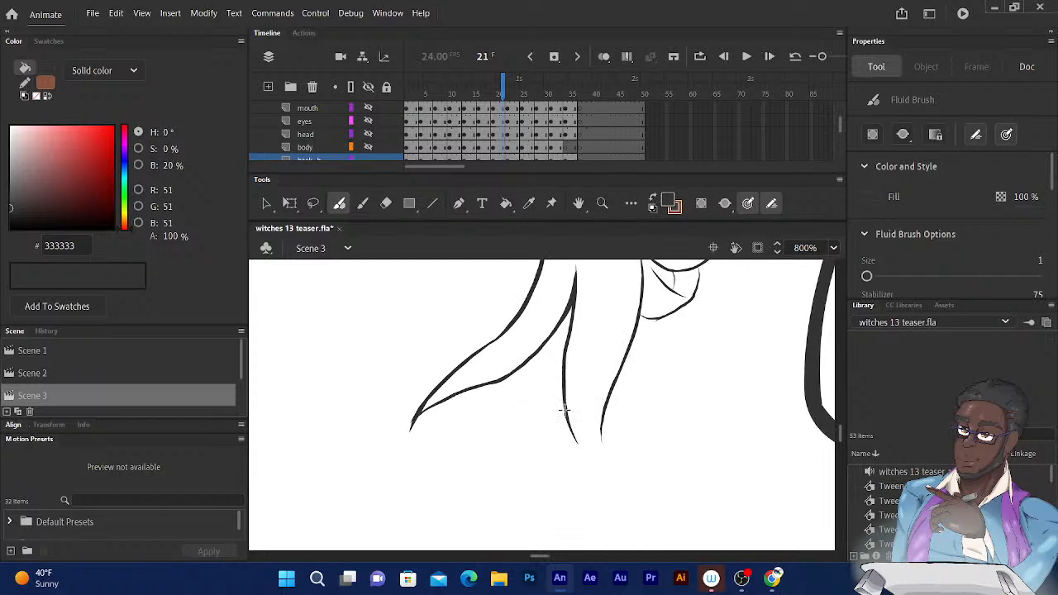
pyautogui.moveTo(565, 408); pyautogui.dragTo(620, 486)
pyautogui.moveTo(602, 413)
pyautogui.mouseDown()
pyautogui.moveTo(598, 455)
pyautogui.moveTo(616, 482)
pyautogui.mouseUp()
# Retrace the outlines of the rounded strand and the small curl beneath it on frame 21, closing their open ends with dark grey strokes
pyautogui.moveTo(645, 331); pyautogui.dragTo(612, 501)
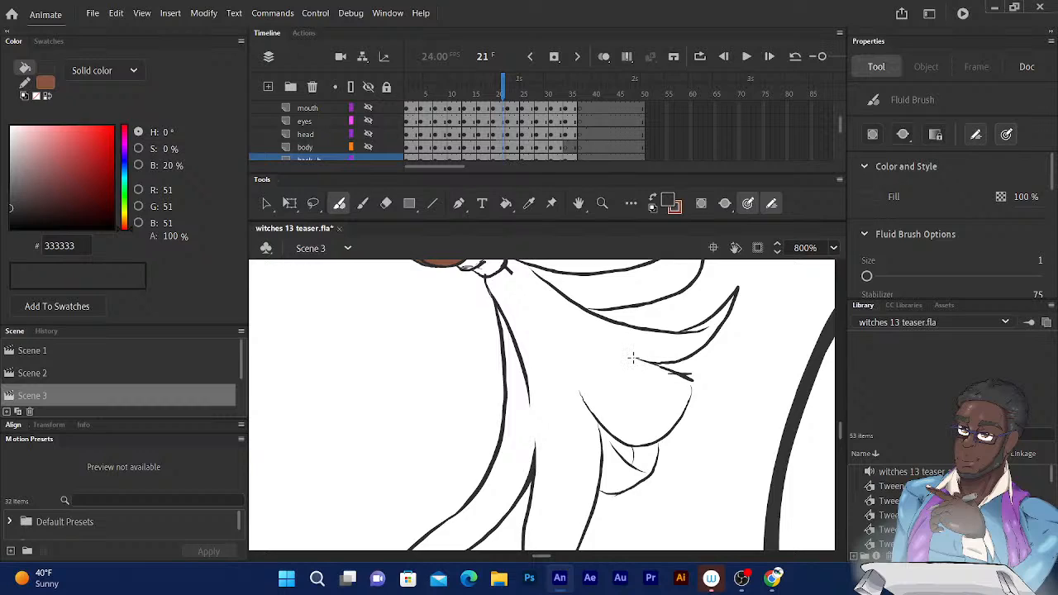
pyautogui.moveTo(633, 357); pyautogui.dragTo(697, 380)
pyautogui.moveTo(582, 398)
pyautogui.mouseDown()
pyautogui.moveTo(612, 435)
pyautogui.moveTo(661, 443)
pyautogui.moveTo(693, 382)
pyautogui.mouseUp()
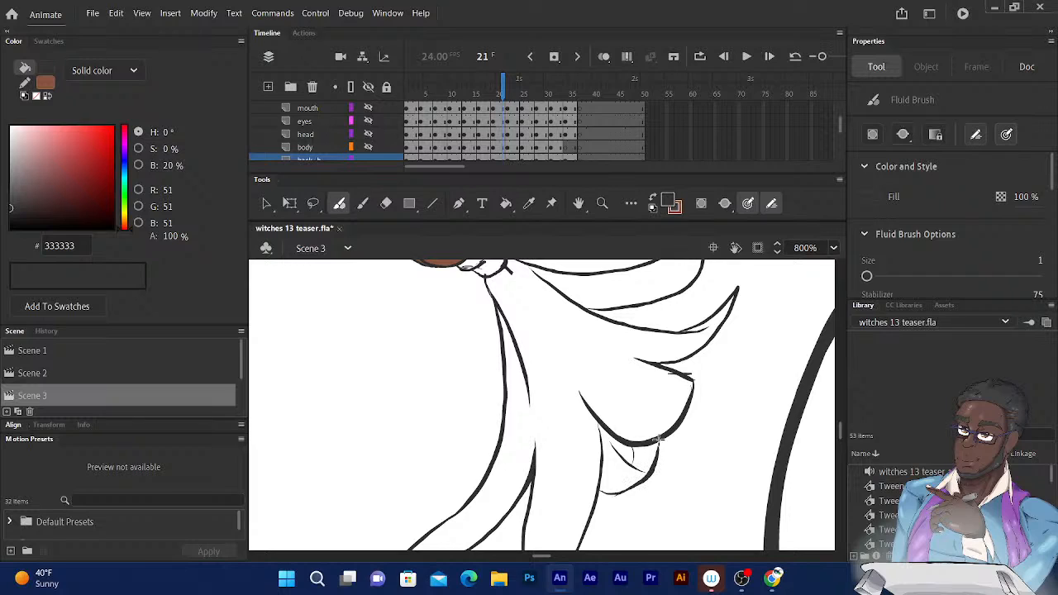
pyautogui.moveTo(656, 439)
pyautogui.mouseDown()
pyautogui.moveTo(633, 487)
pyautogui.moveTo(600, 495)
pyautogui.mouseUp()
pyautogui.hotkey('ctrl', 'z')
pyautogui.moveTo(597, 490)
pyautogui.mouseDown()
pyautogui.moveTo(648, 480)
pyautogui.moveTo(663, 441)
pyautogui.mouseUp()
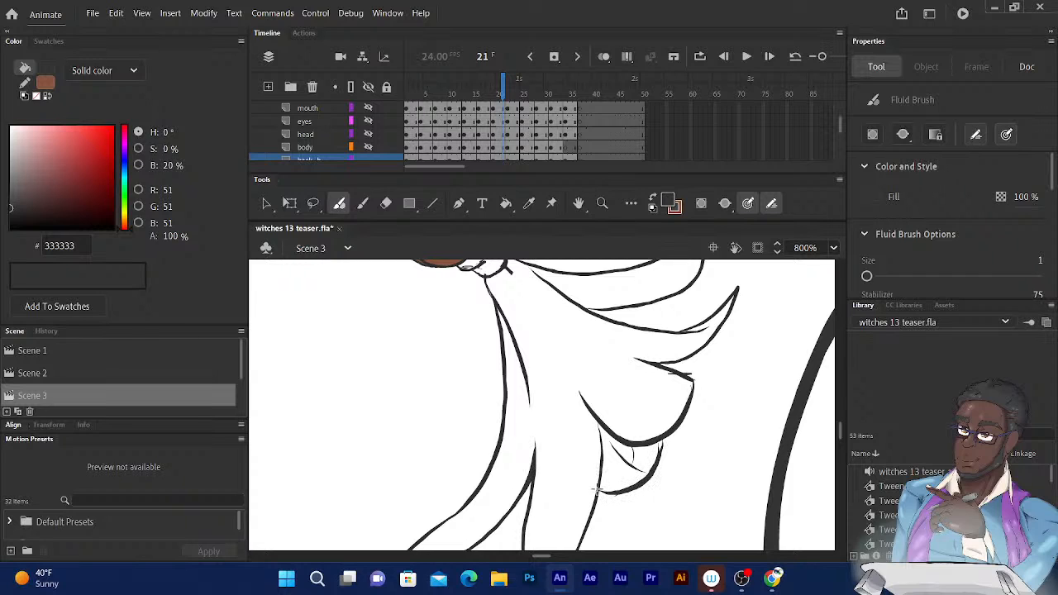
pyautogui.moveTo(595, 490); pyautogui.dragTo(662, 447)
pyautogui.scroll(5, 612, 393)
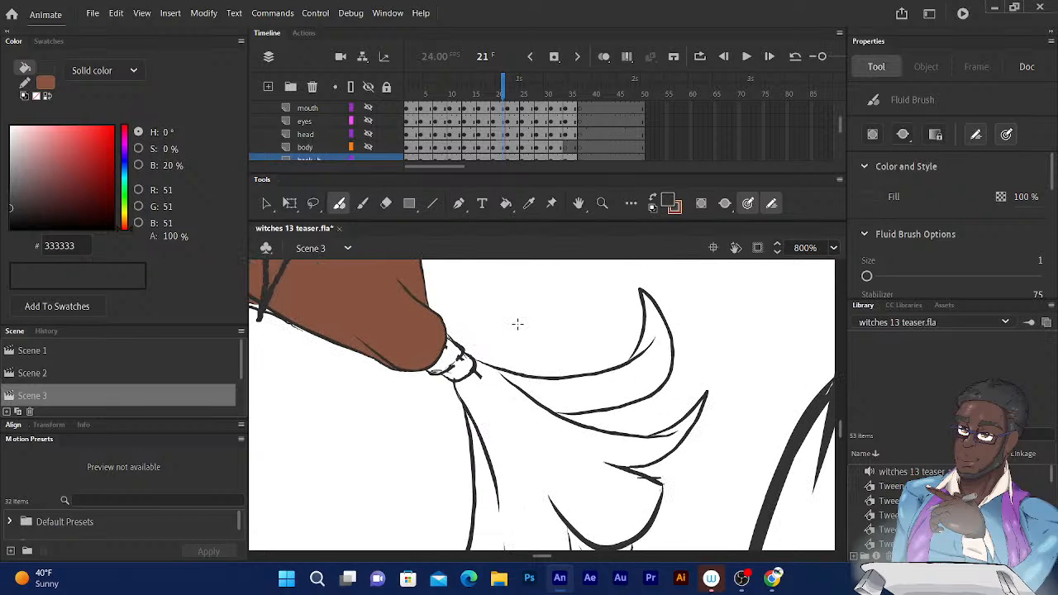
pyautogui.hotkey('ctrl', '=')
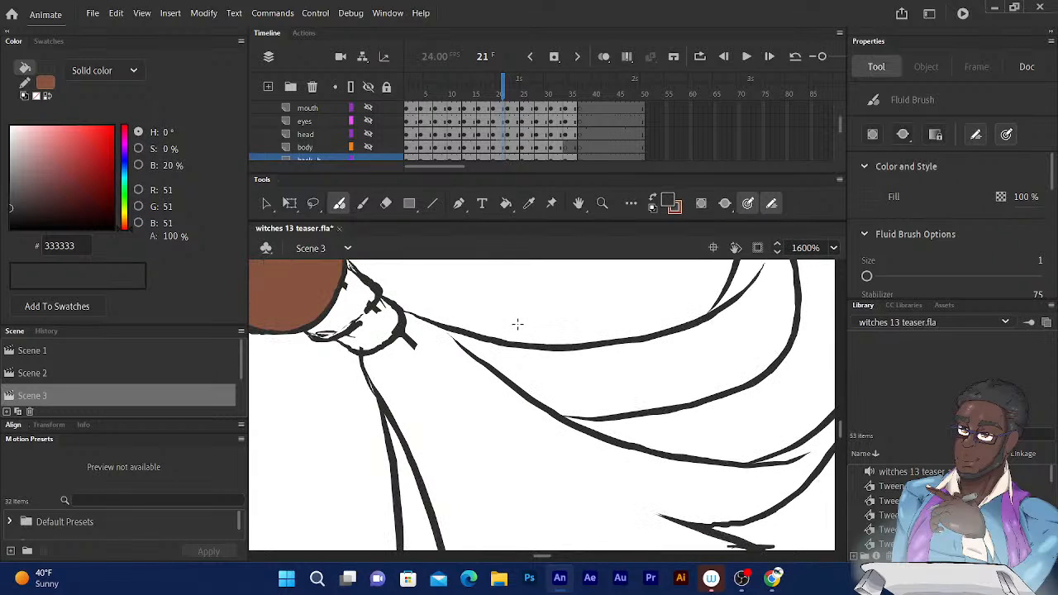
# Erase the rough inner lines and stray marks around the hair tie on frame 21 with a size 4 eraser
pyautogui.moveTo(363, 290); pyautogui.dragTo(404, 315)
pyautogui.click(385, 206)
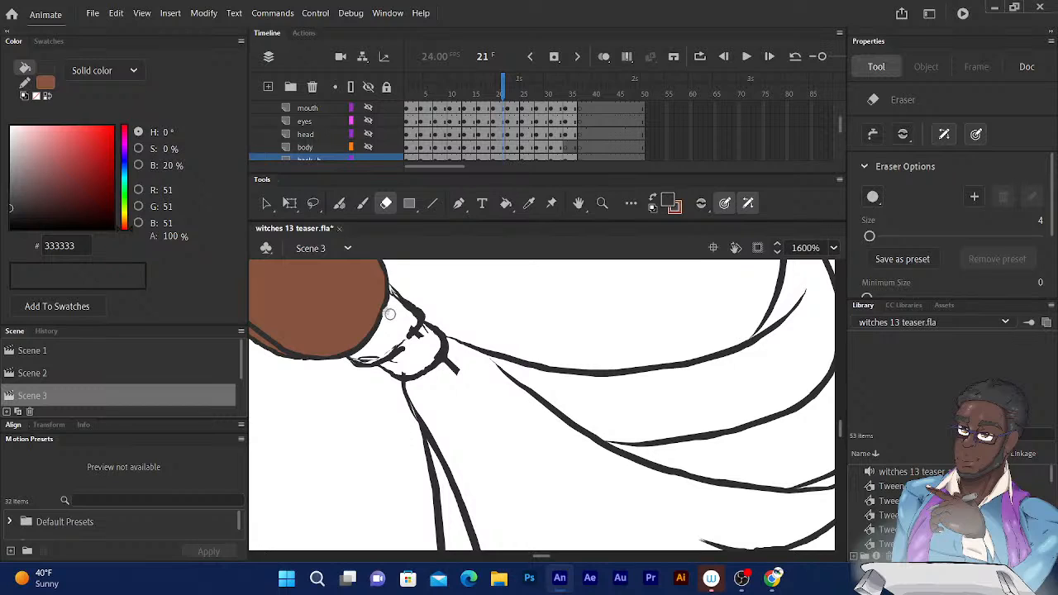
pyautogui.moveTo(413, 329)
pyautogui.mouseDown()
pyautogui.moveTo(377, 357)
pyautogui.moveTo(361, 353)
pyautogui.mouseUp()
pyautogui.moveTo(398, 312); pyautogui.dragTo(399, 294)
pyautogui.moveTo(419, 355)
pyautogui.mouseDown()
pyautogui.moveTo(421, 343)
pyautogui.moveTo(451, 368)
pyautogui.mouseUp()
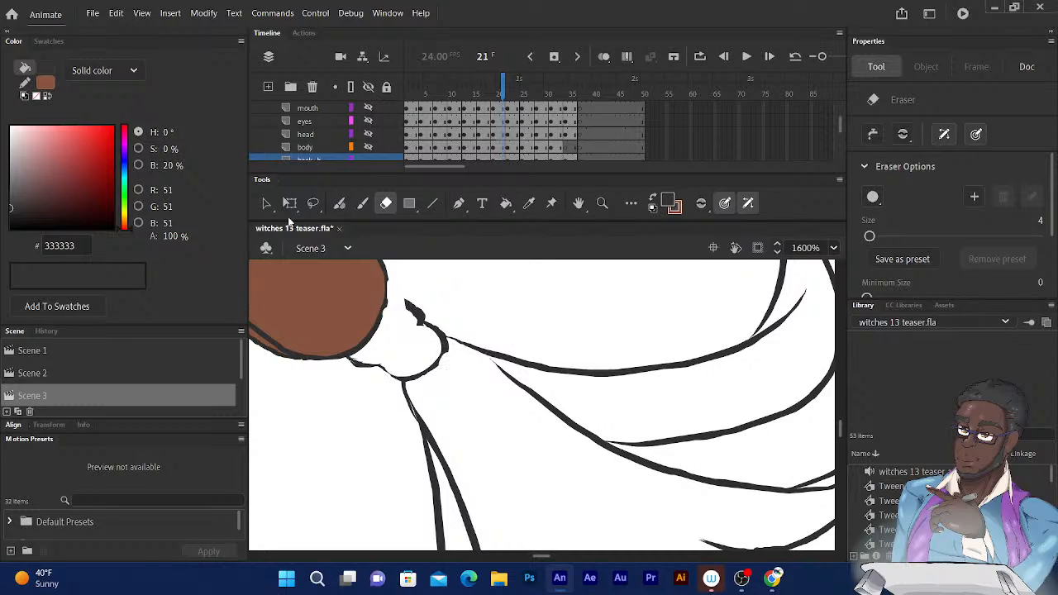
# Redraw the hair tie's outline and fold on frame 21 with a size 1 brush in 333333, and close the adjoining strand's upper edge
pyautogui.click(338, 205)
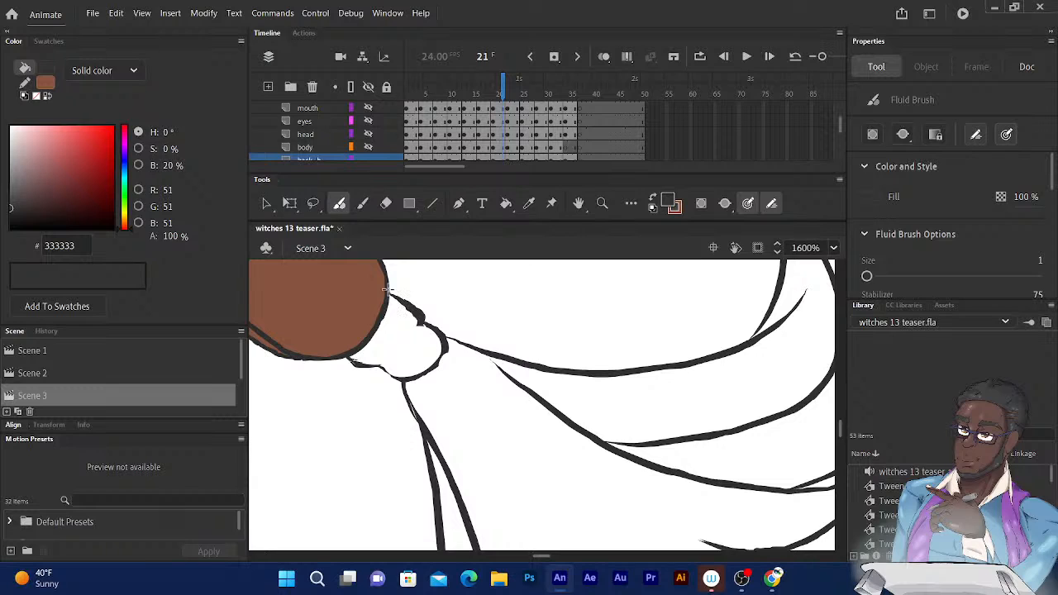
pyautogui.moveTo(388, 290); pyautogui.dragTo(402, 341)
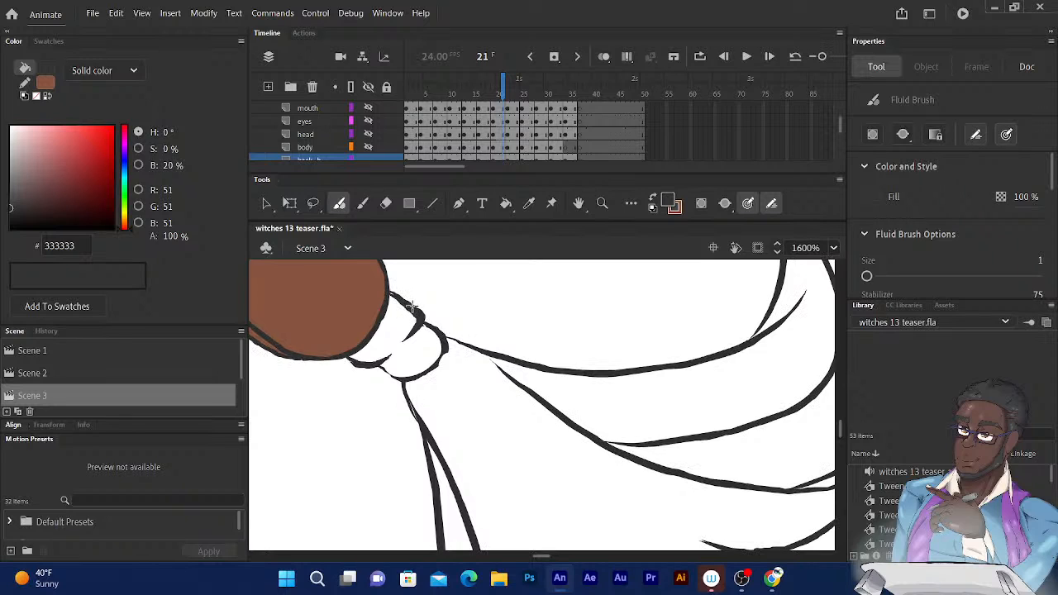
pyautogui.moveTo(411, 306); pyautogui.dragTo(422, 318)
pyautogui.moveTo(380, 368)
pyautogui.mouseDown()
pyautogui.moveTo(425, 372)
pyautogui.moveTo(444, 355)
pyautogui.moveTo(420, 315)
pyautogui.mouseUp()
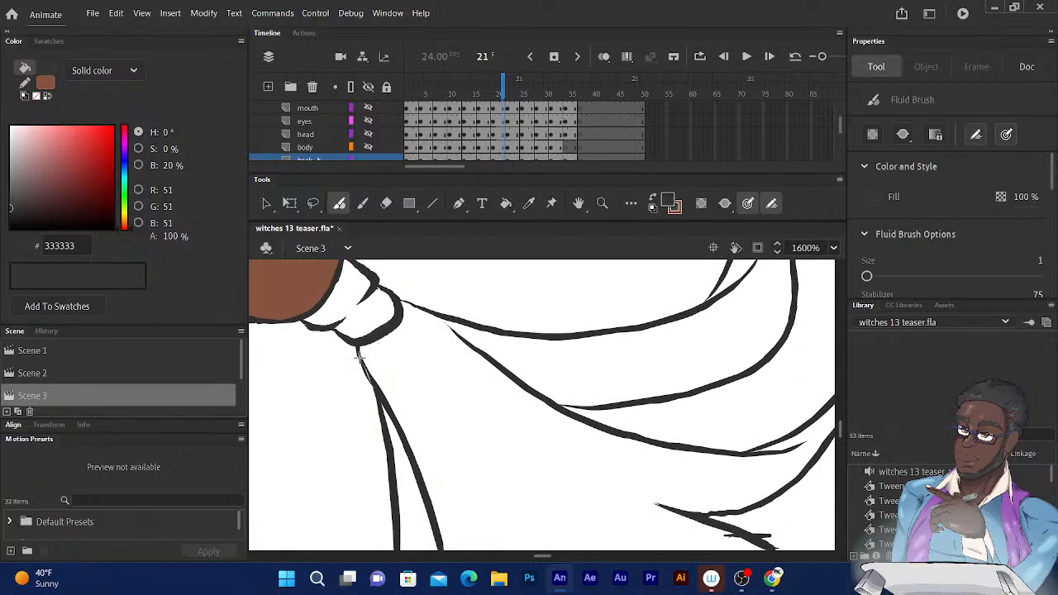
pyautogui.moveTo(359, 357)
pyautogui.mouseDown()
pyautogui.moveTo(373, 386)
pyautogui.moveTo(369, 377)
pyautogui.mouseUp()
# Fill the ponytail strands and the small curl beneath the rounded strand on frame 21 with brown 875440
pyautogui.click(652, 205)
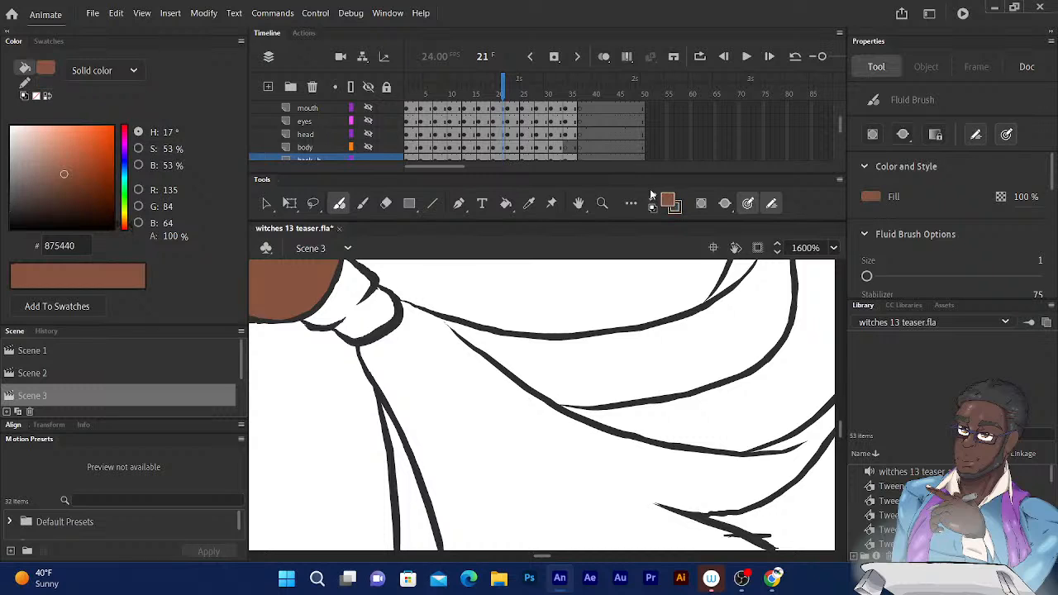
pyautogui.click(506, 206)
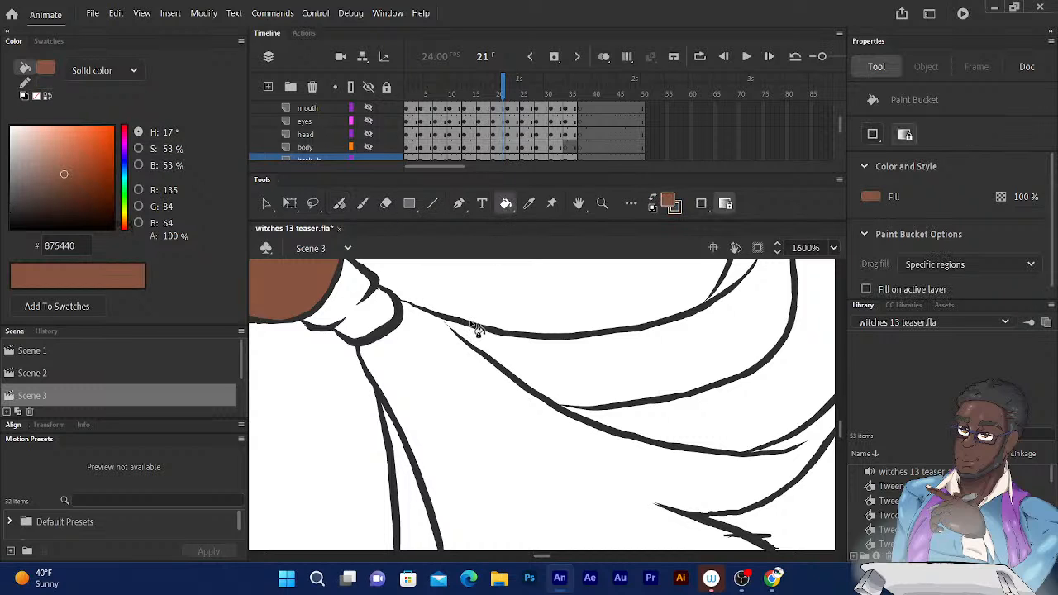
pyautogui.click(438, 373)
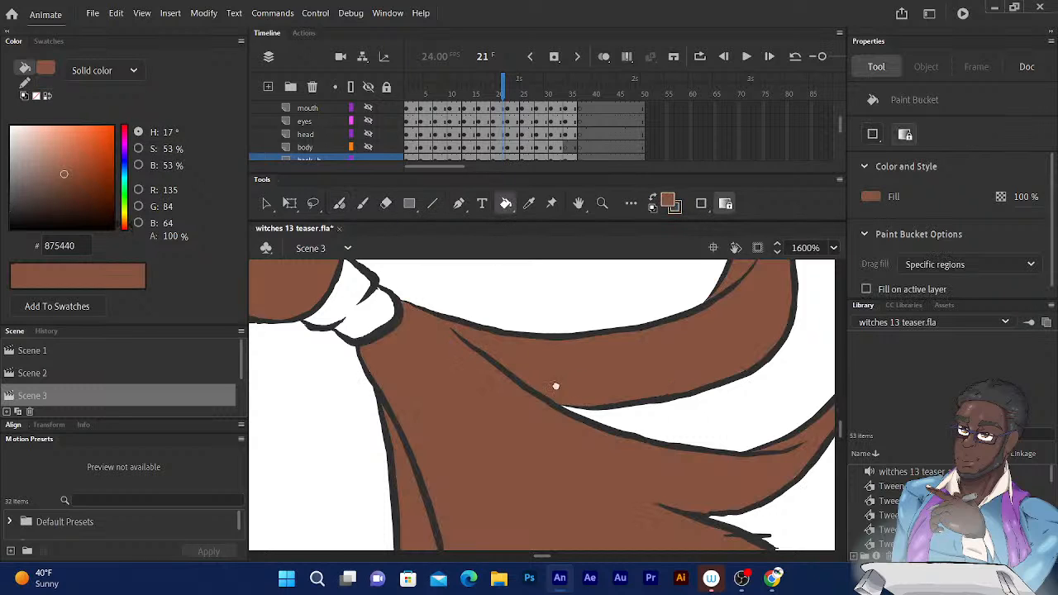
pyautogui.moveTo(556, 387); pyautogui.dragTo(364, 511)
pyautogui.moveTo(472, 427)
pyautogui.mouseDown()
pyautogui.moveTo(506, 239)
pyautogui.moveTo(515, 243)
pyautogui.mouseUp()
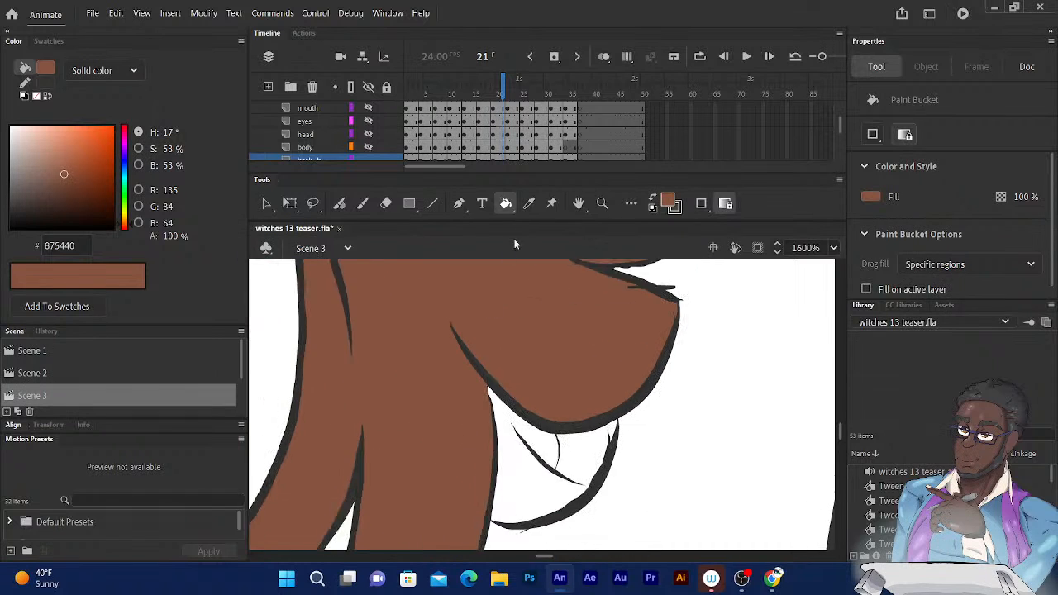
pyautogui.moveTo(445, 341); pyautogui.dragTo(473, 316)
pyautogui.click(554, 426)
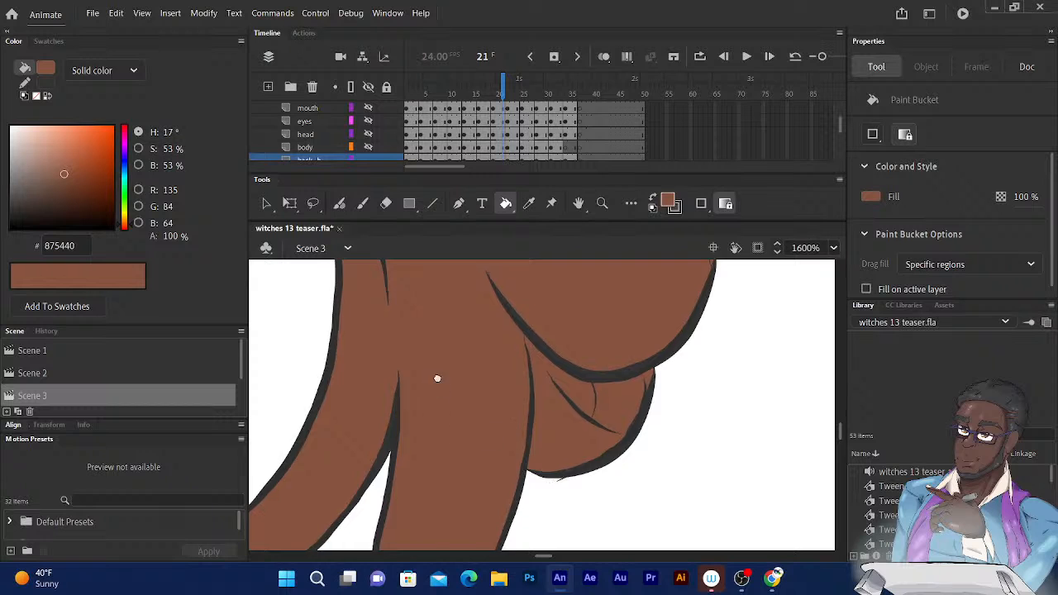
pyautogui.moveTo(437, 378); pyautogui.dragTo(535, 460)
# On frame 17, extend the lowest strand's open edges to the hair tie with a size 1 brush in 333333
pyautogui.moveTo(503, 88); pyautogui.dragTo(485, 92)
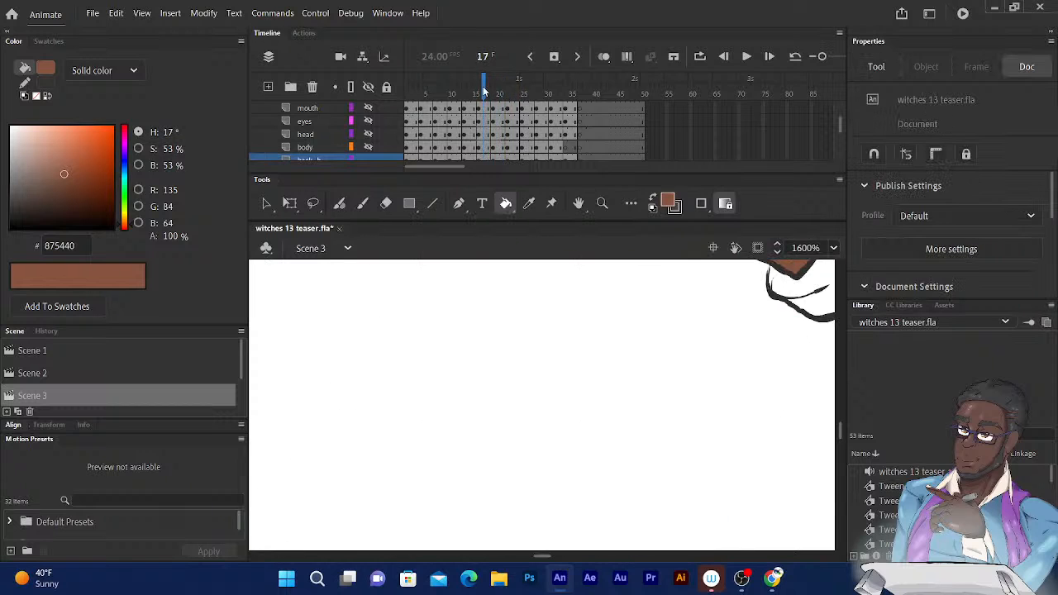
pyautogui.moveTo(708, 309); pyautogui.dragTo(466, 424)
pyautogui.moveTo(568, 365); pyautogui.dragTo(434, 425)
pyautogui.moveTo(513, 335); pyautogui.dragTo(475, 432)
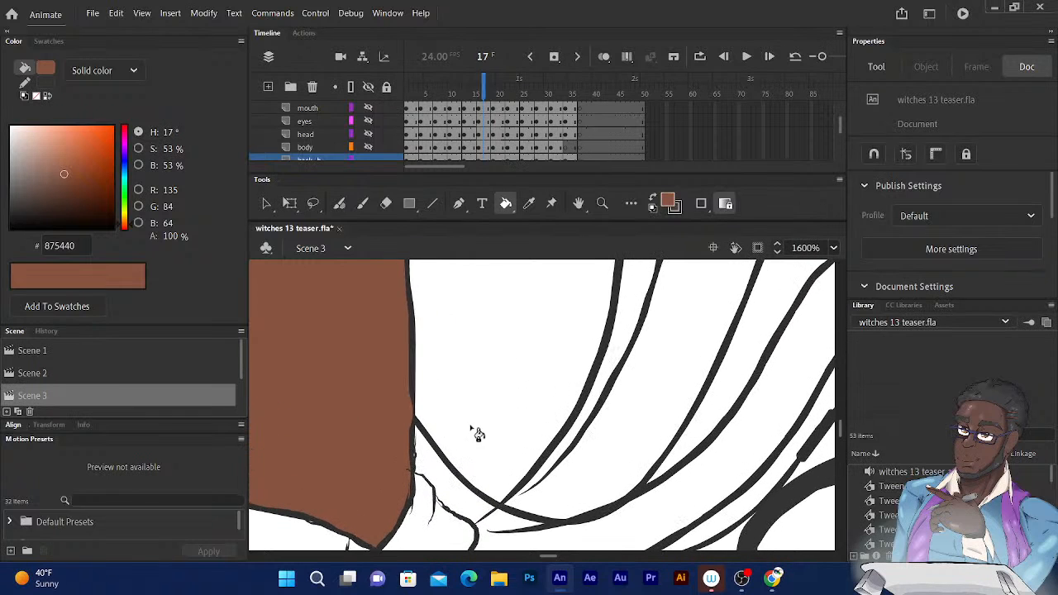
pyautogui.moveTo(469, 353)
pyautogui.mouseDown()
pyautogui.moveTo(447, 269)
pyautogui.moveTo(497, 227)
pyautogui.moveTo(478, 228)
pyautogui.mouseUp()
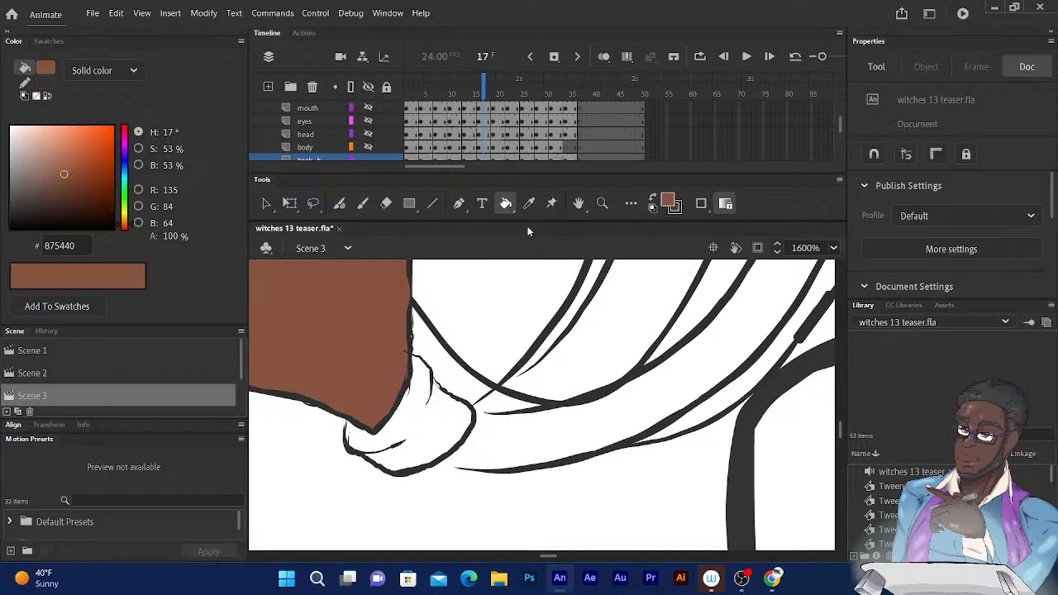
pyautogui.click(653, 201)
pyautogui.click(339, 204)
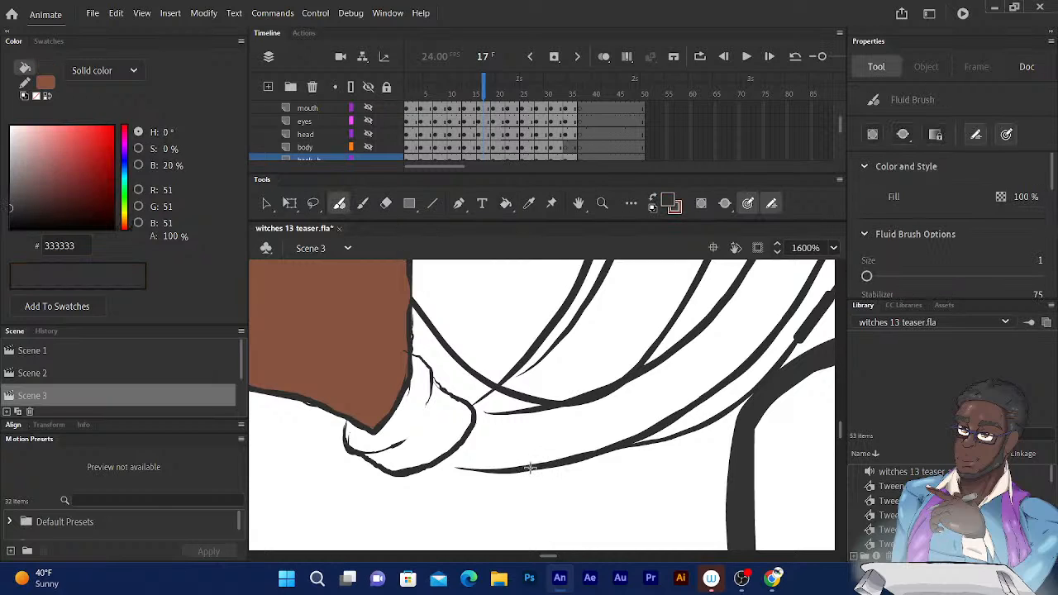
pyautogui.moveTo(528, 468); pyautogui.dragTo(418, 473)
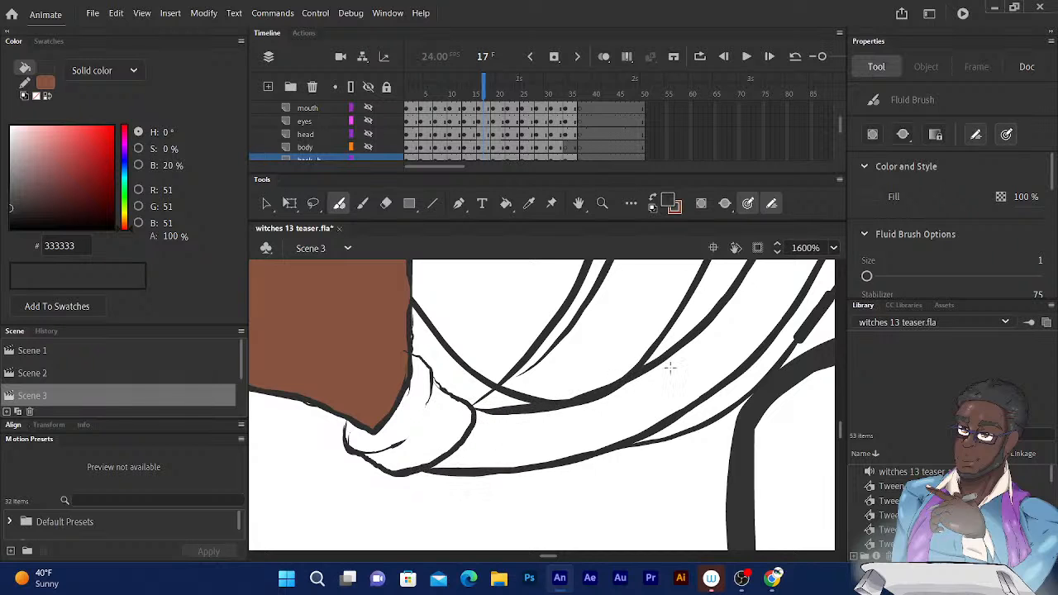
# Erase the curve crossing from the back hair to the ponytail on frame 17, then redraw and clean up the leftmost strand's inner edge
pyautogui.moveTo(579, 408)
pyautogui.mouseDown()
pyautogui.moveTo(498, 458)
pyautogui.moveTo(492, 481)
pyautogui.moveTo(493, 439)
pyautogui.moveTo(429, 454)
pyautogui.moveTo(451, 455)
pyautogui.mouseUp()
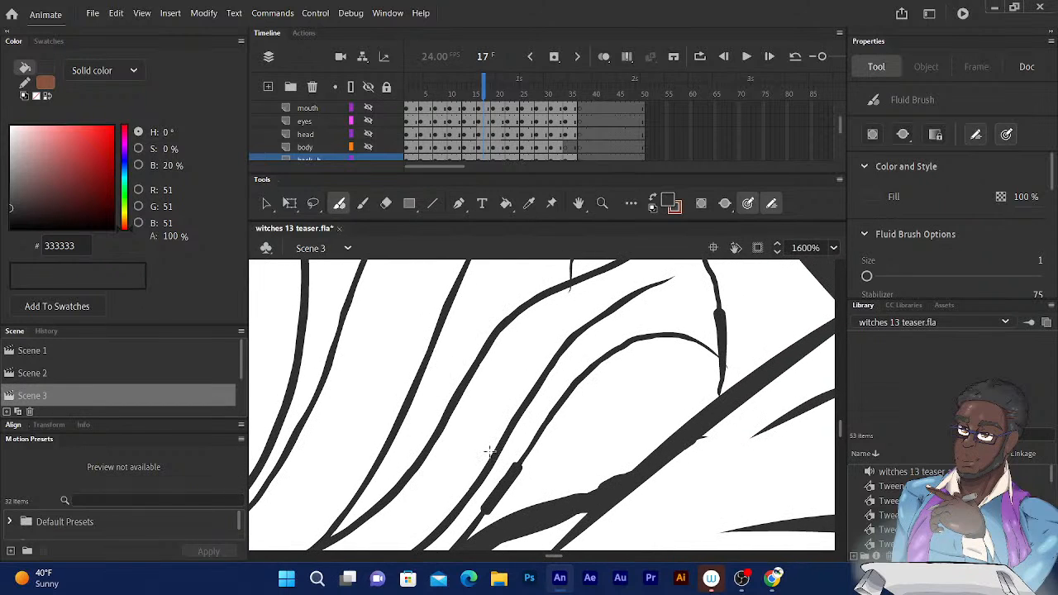
pyautogui.hotkey('ctrl', '-')
pyautogui.hotkey('ctrl', '-')
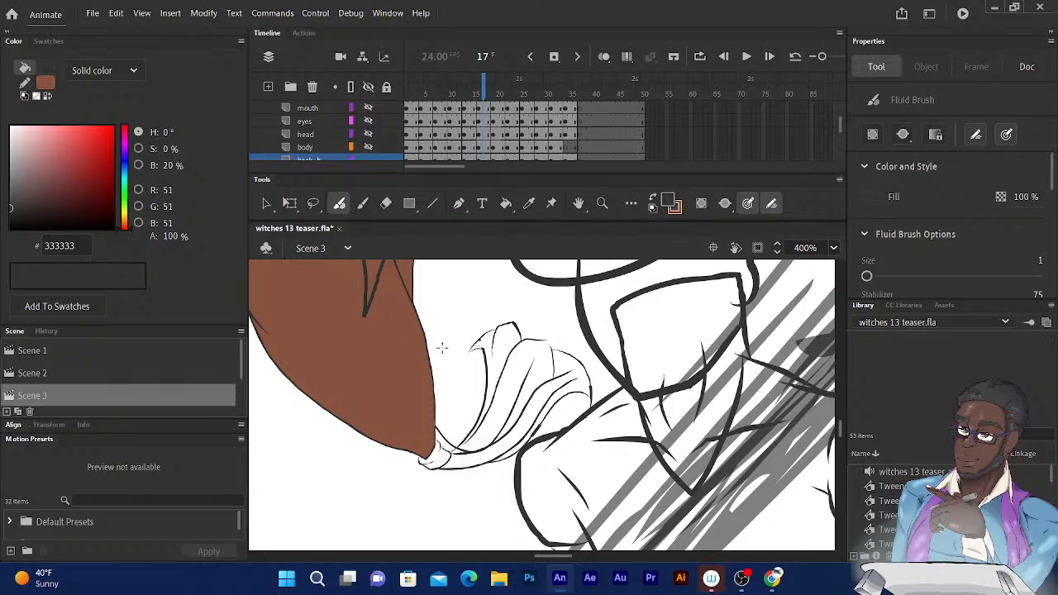
pyautogui.click(386, 203)
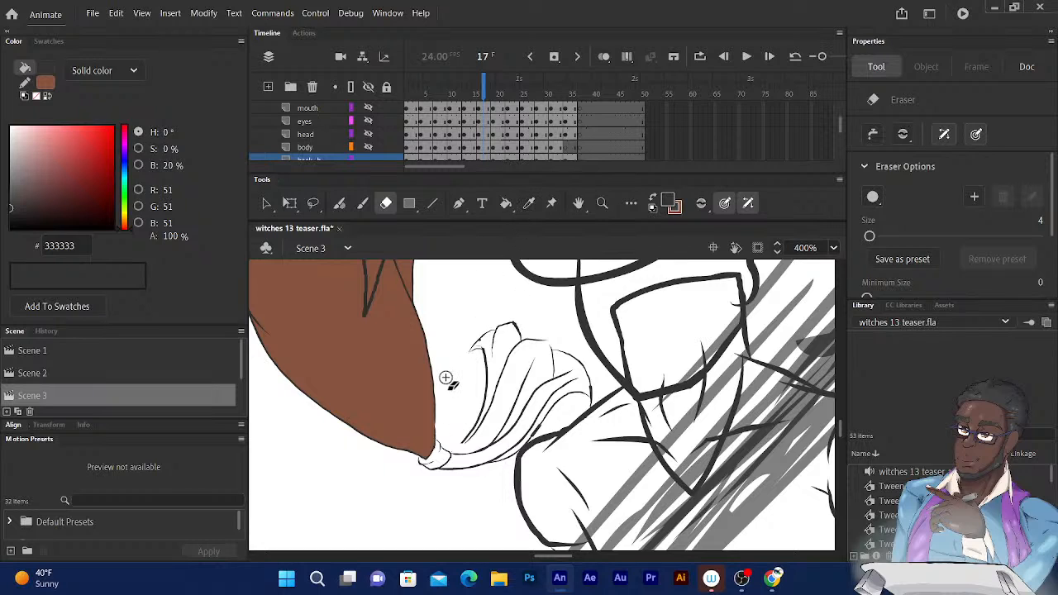
pyautogui.click(339, 205)
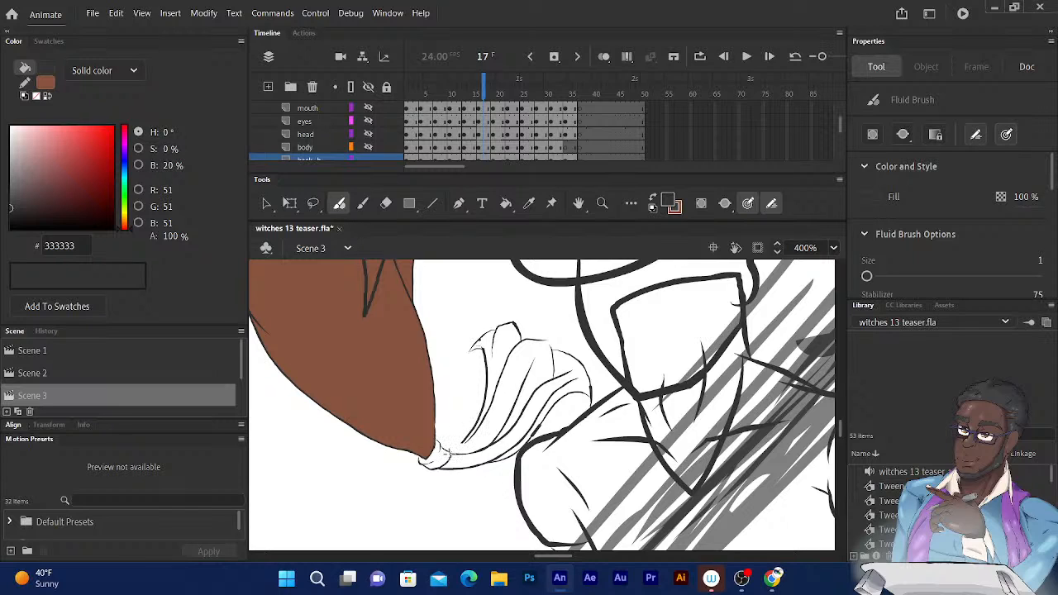
pyautogui.moveTo(446, 453)
pyautogui.mouseDown()
pyautogui.moveTo(476, 424)
pyautogui.moveTo(486, 359)
pyautogui.moveTo(461, 400)
pyautogui.mouseUp()
pyautogui.moveTo(481, 348); pyautogui.dragTo(487, 364)
pyautogui.click(385, 203)
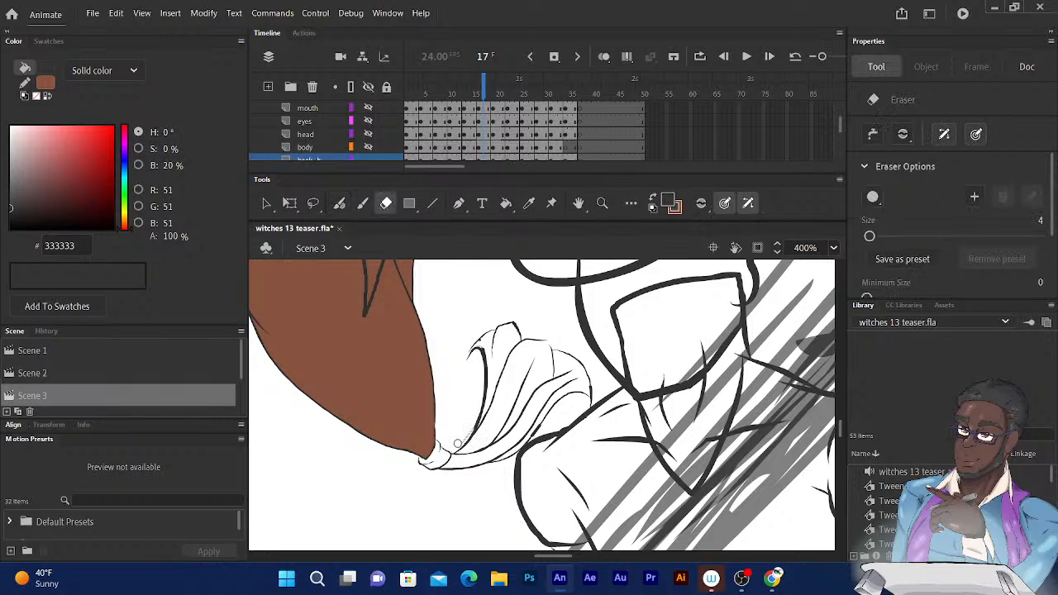
pyautogui.moveTo(457, 444); pyautogui.dragTo(471, 382)
pyautogui.moveTo(468, 421); pyautogui.dragTo(474, 414)
# Draw a pointed tip on the right-hand strand and a curled tip on the leftmost strand of frame 17, erasing the curl's old inner line
pyautogui.click(339, 203)
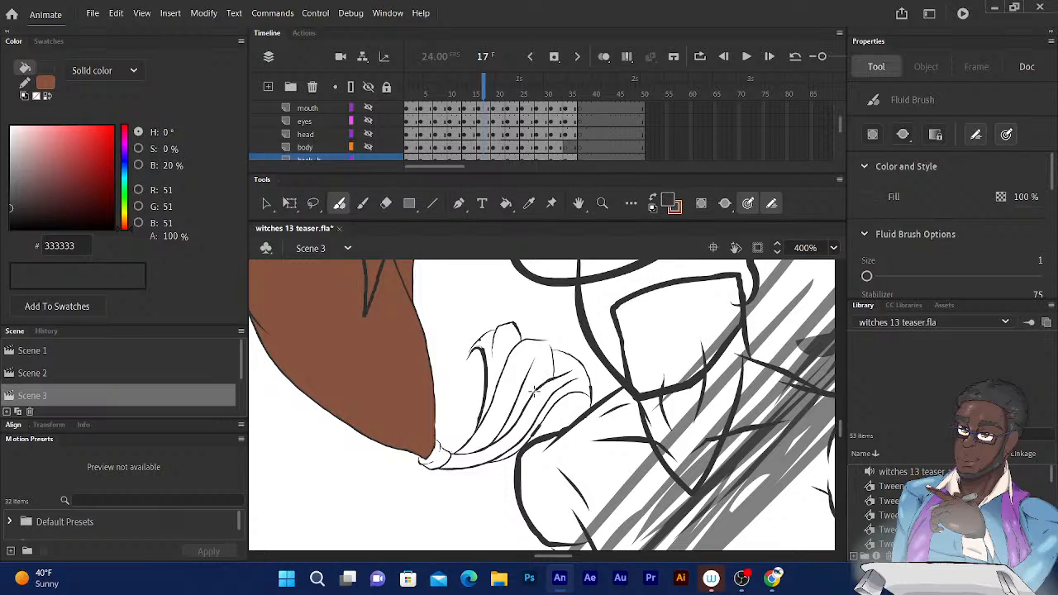
pyautogui.moveTo(555, 377); pyautogui.dragTo(599, 373)
pyautogui.hotkey('ctrl', '=')
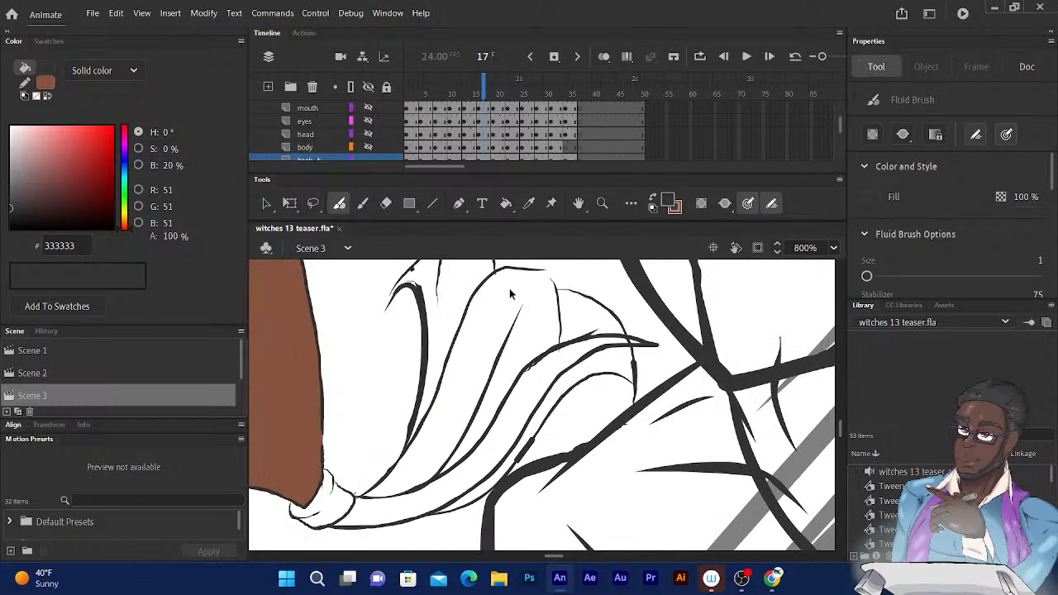
pyautogui.moveTo(444, 274); pyautogui.dragTo(431, 325)
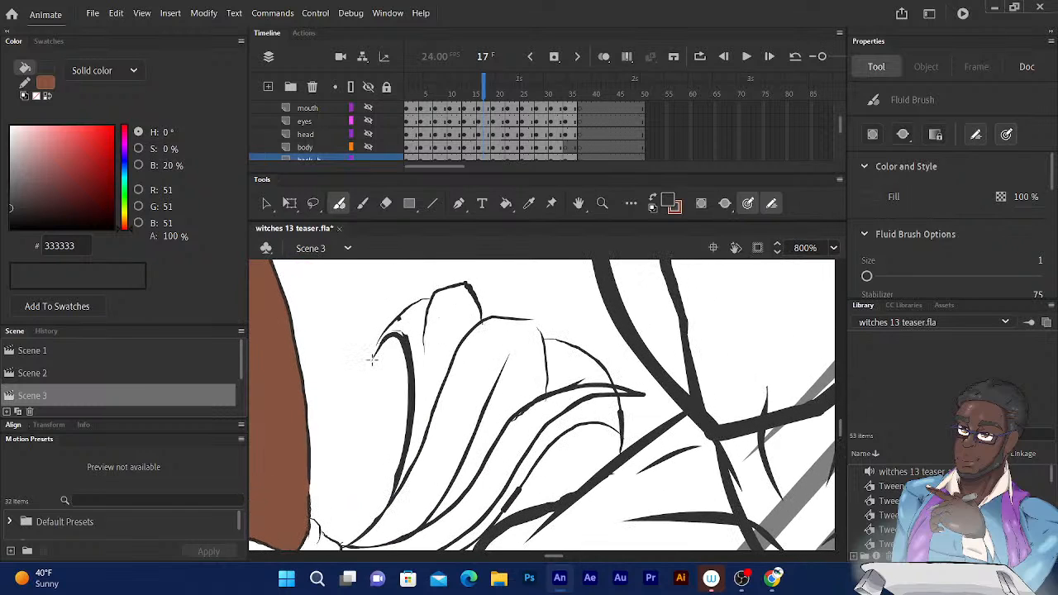
pyautogui.moveTo(372, 358)
pyautogui.mouseDown()
pyautogui.moveTo(380, 324)
pyautogui.moveTo(410, 300)
pyautogui.moveTo(458, 298)
pyautogui.moveTo(461, 339)
pyautogui.mouseUp()
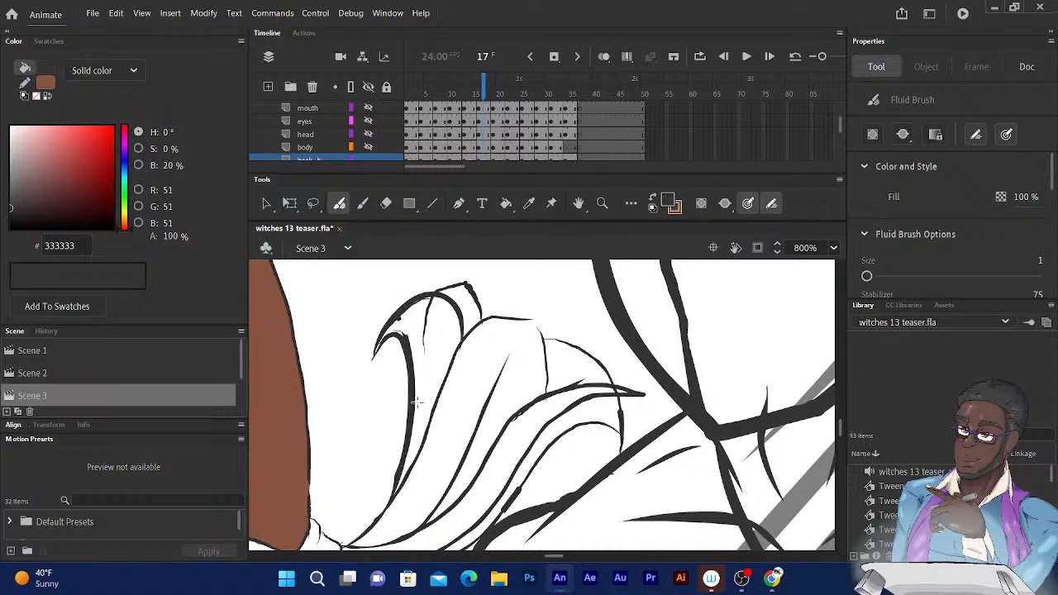
pyautogui.click(385, 204)
pyautogui.moveTo(423, 343)
pyautogui.mouseDown()
pyautogui.moveTo(395, 329)
pyautogui.moveTo(433, 301)
pyautogui.mouseUp()
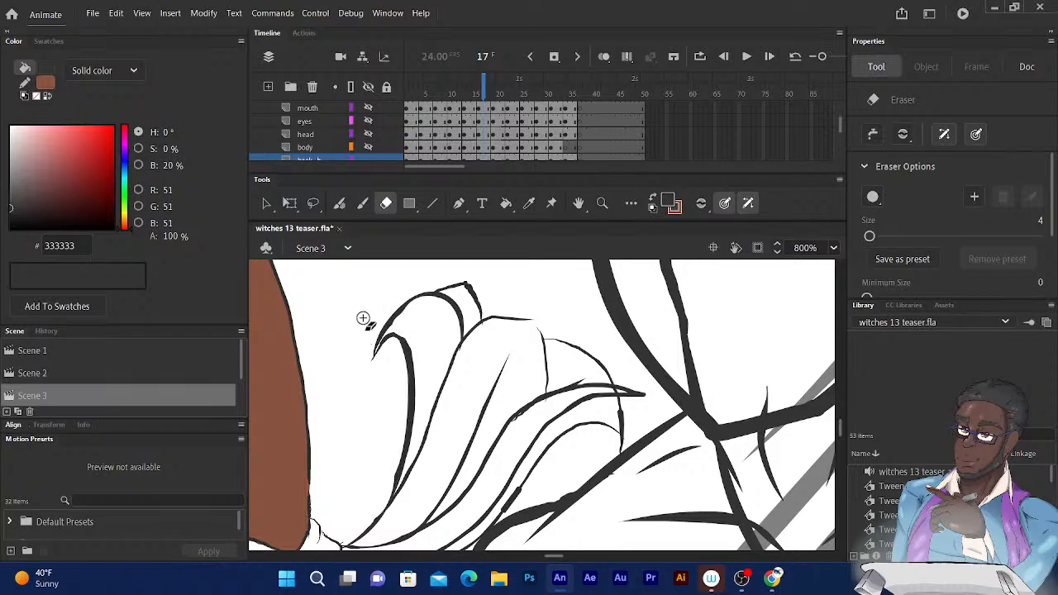
pyautogui.click(339, 204)
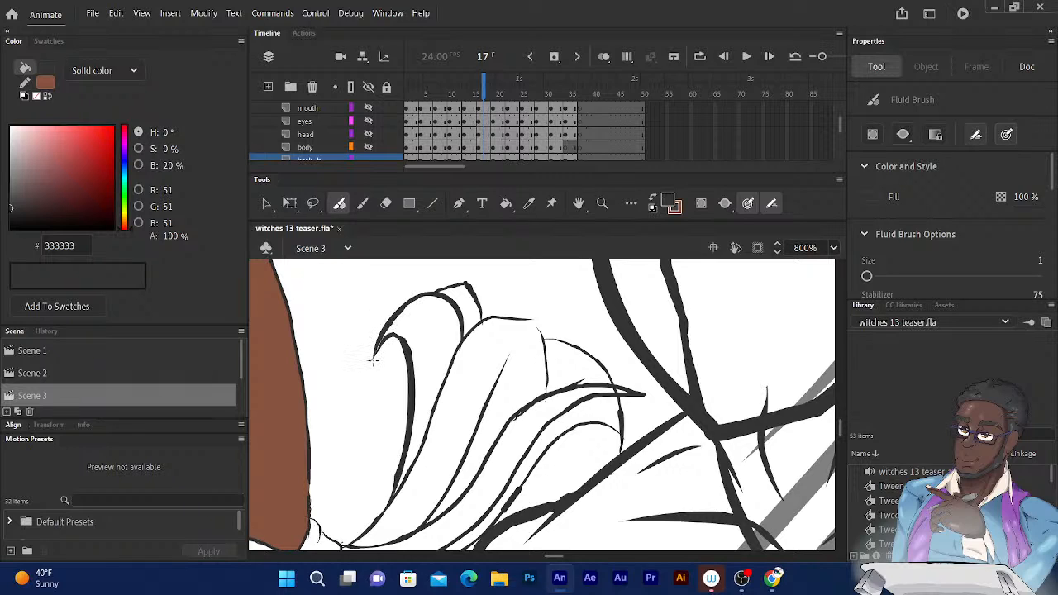
# Retrace the leftmost strand's lower edge to the hair tie and give the neighbouring strand a rounded top, erasing its old top line
pyautogui.moveTo(475, 307); pyautogui.dragTo(462, 278)
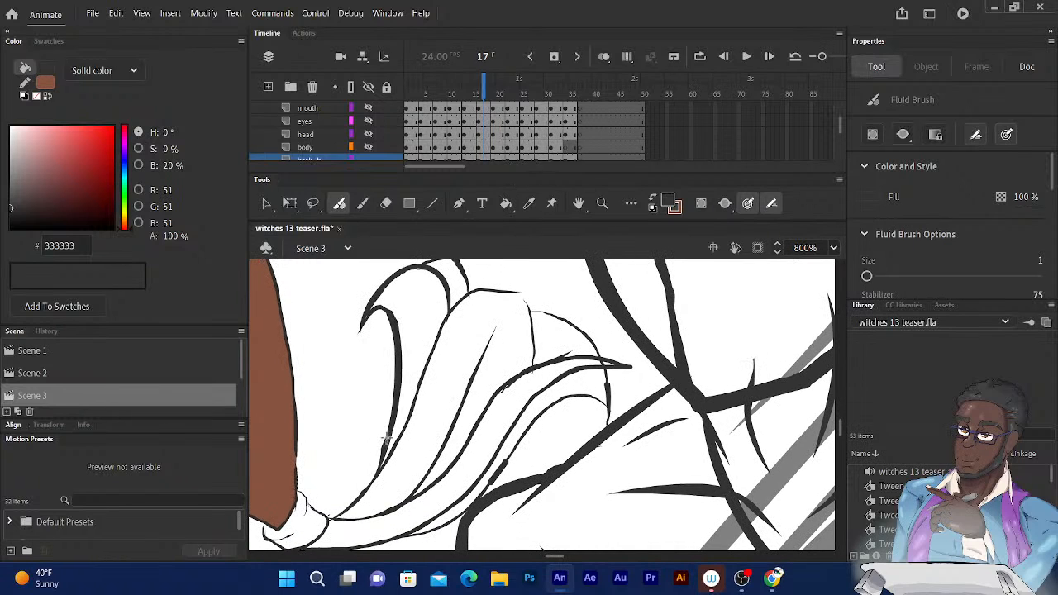
pyautogui.moveTo(389, 434)
pyautogui.mouseDown()
pyautogui.moveTo(370, 484)
pyautogui.moveTo(321, 521)
pyautogui.mouseUp()
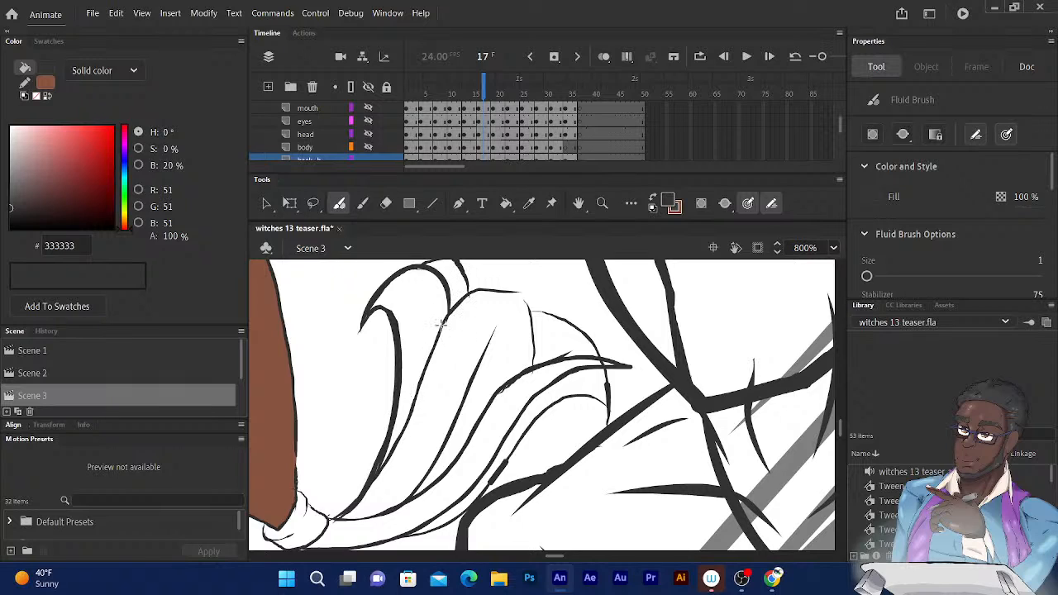
pyautogui.moveTo(444, 323)
pyautogui.mouseDown()
pyautogui.moveTo(485, 289)
pyautogui.moveTo(559, 309)
pyautogui.mouseUp()
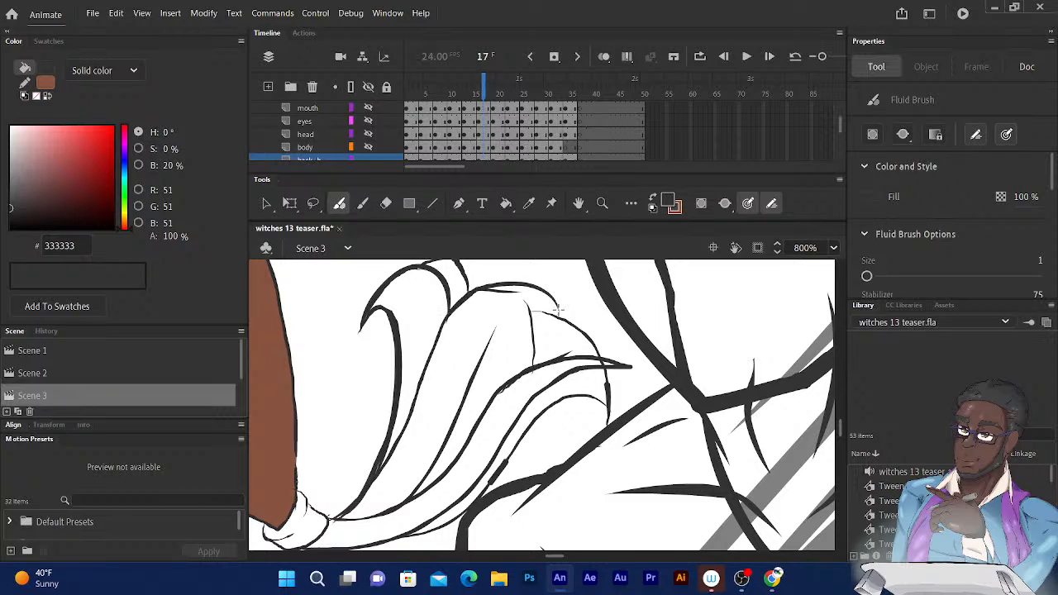
pyautogui.click(386, 204)
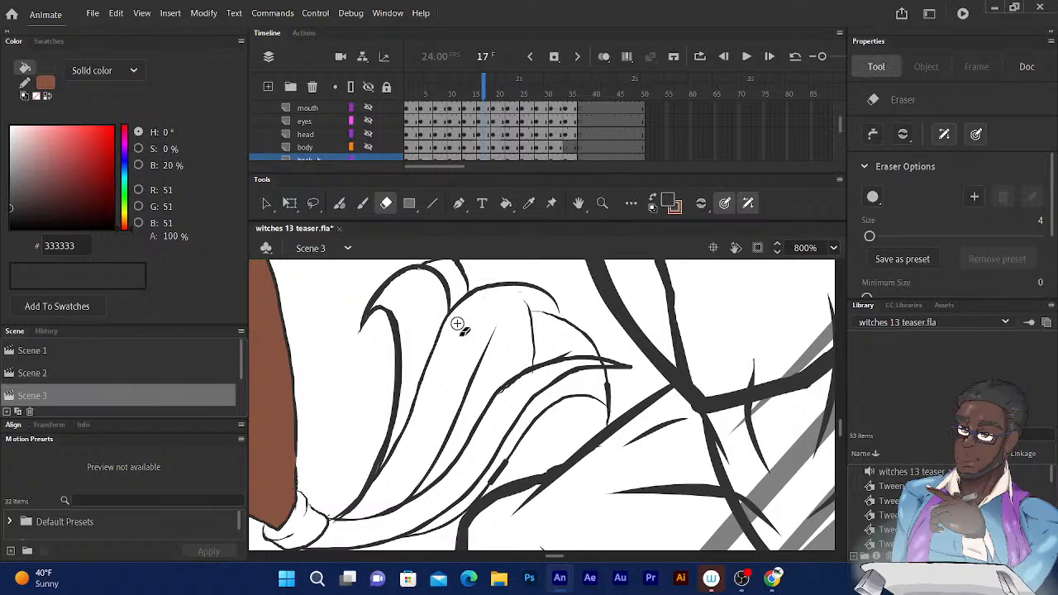
pyautogui.click(342, 207)
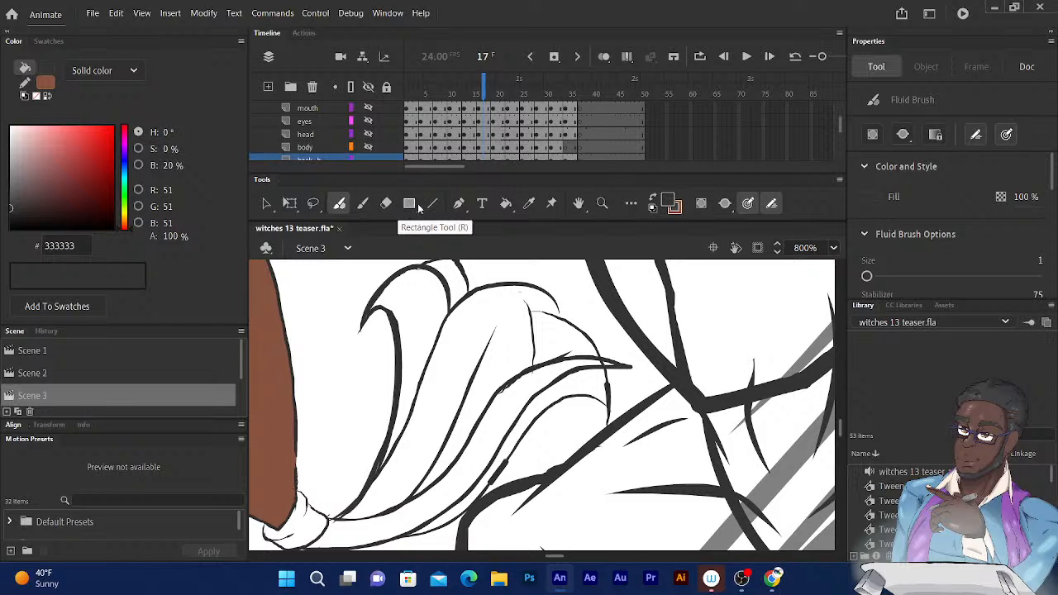
# Erase the thick, uneven segment of the lowest strand on frame 17 and redraw its edge as a smooth dark grey curve
pyautogui.moveTo(556, 405)
pyautogui.mouseDown()
pyautogui.moveTo(553, 311)
pyautogui.moveTo(533, 295)
pyautogui.moveTo(539, 284)
pyautogui.mouseUp()
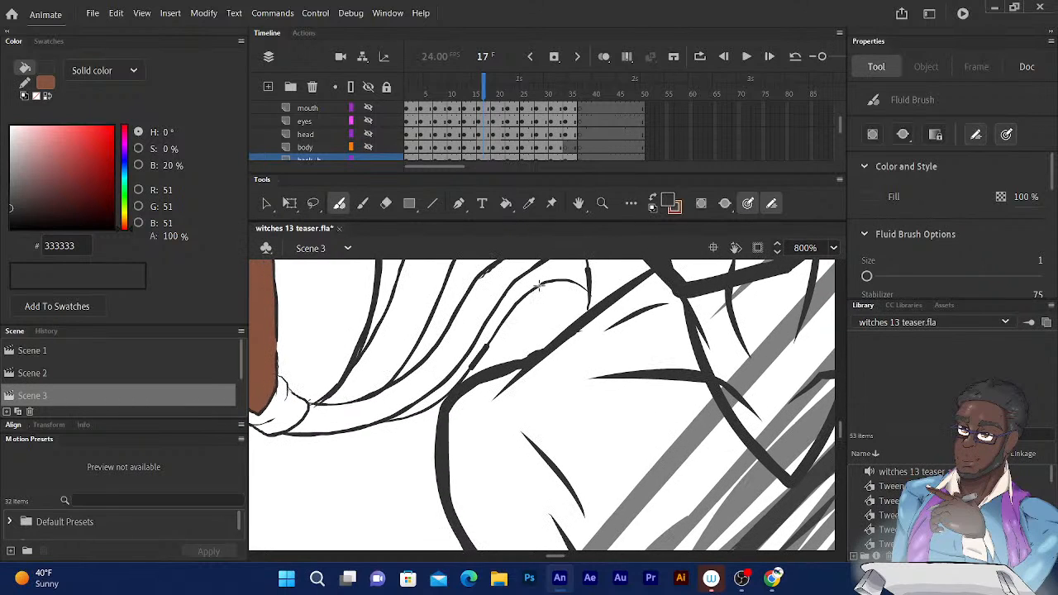
pyautogui.click(386, 203)
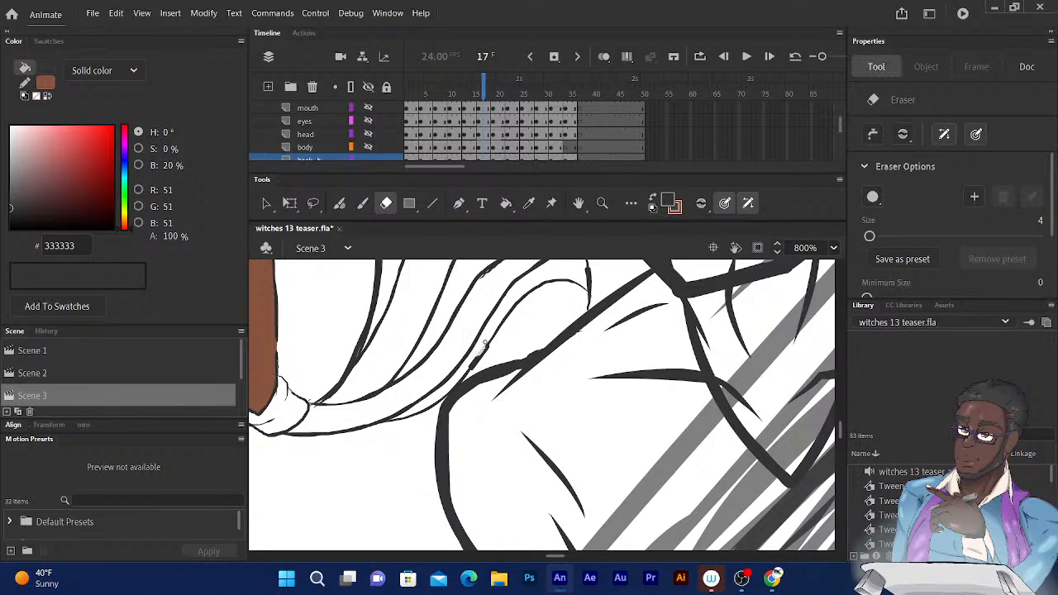
pyautogui.moveTo(485, 344); pyautogui.dragTo(472, 368)
pyautogui.click(339, 205)
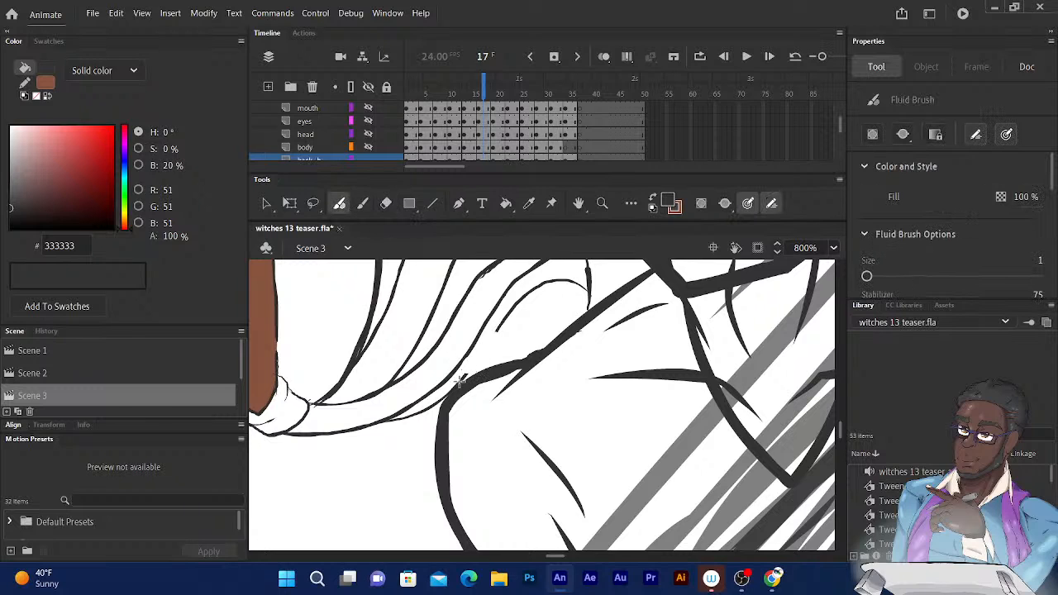
pyautogui.moveTo(459, 381)
pyautogui.mouseDown()
pyautogui.moveTo(519, 303)
pyautogui.moveTo(569, 285)
pyautogui.moveTo(583, 302)
pyautogui.moveTo(571, 318)
pyautogui.mouseUp()
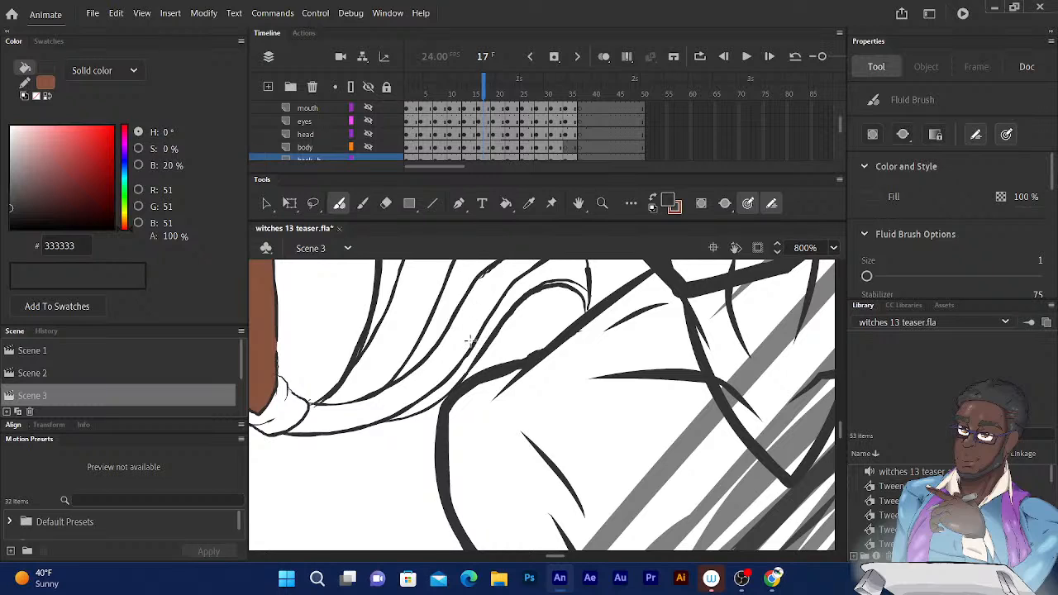
# Erase the stray vertical line and doubled curve beside the rounded tip of the ponytail's lowest strand on frame 17
pyautogui.moveTo(500, 303)
pyautogui.mouseDown()
pyautogui.moveTo(485, 342)
pyautogui.moveTo(456, 369)
pyautogui.moveTo(449, 401)
pyautogui.moveTo(458, 397)
pyautogui.mouseUp()
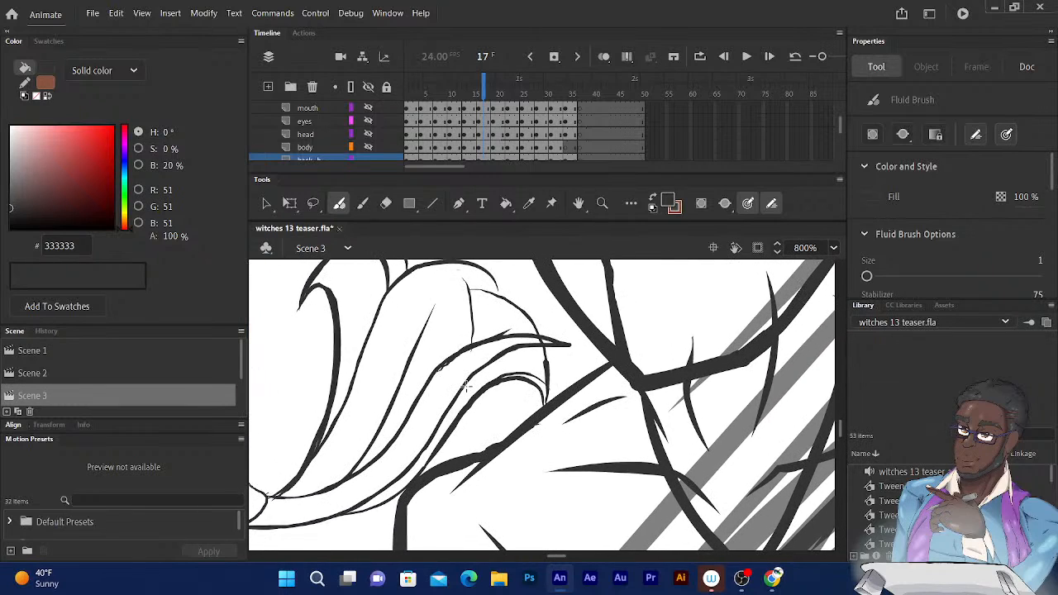
pyautogui.click(387, 204)
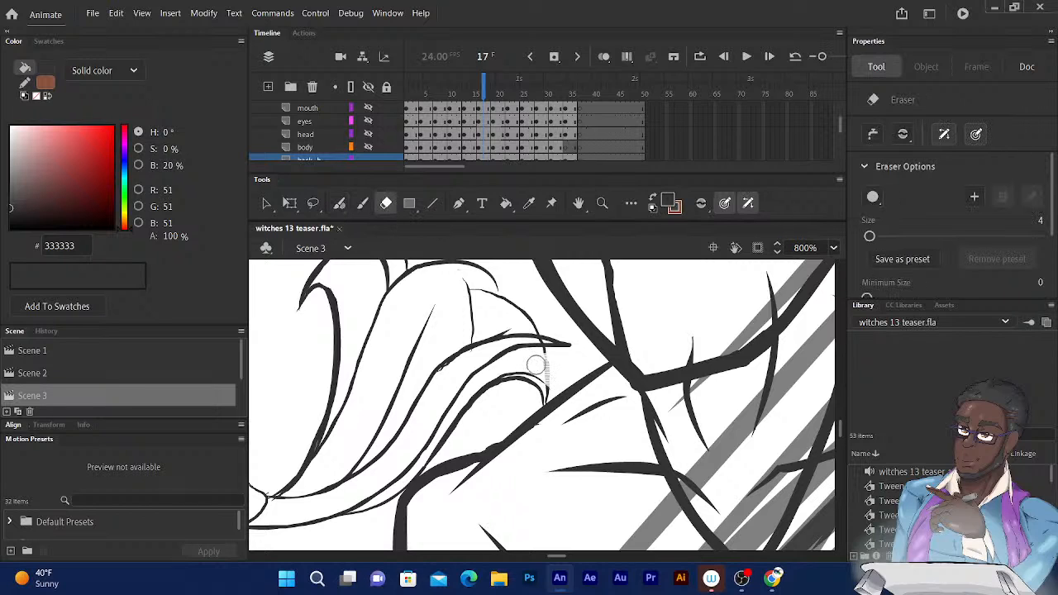
pyautogui.moveTo(536, 364)
pyautogui.mouseDown()
pyautogui.moveTo(516, 376)
pyautogui.moveTo(557, 401)
pyautogui.mouseUp()
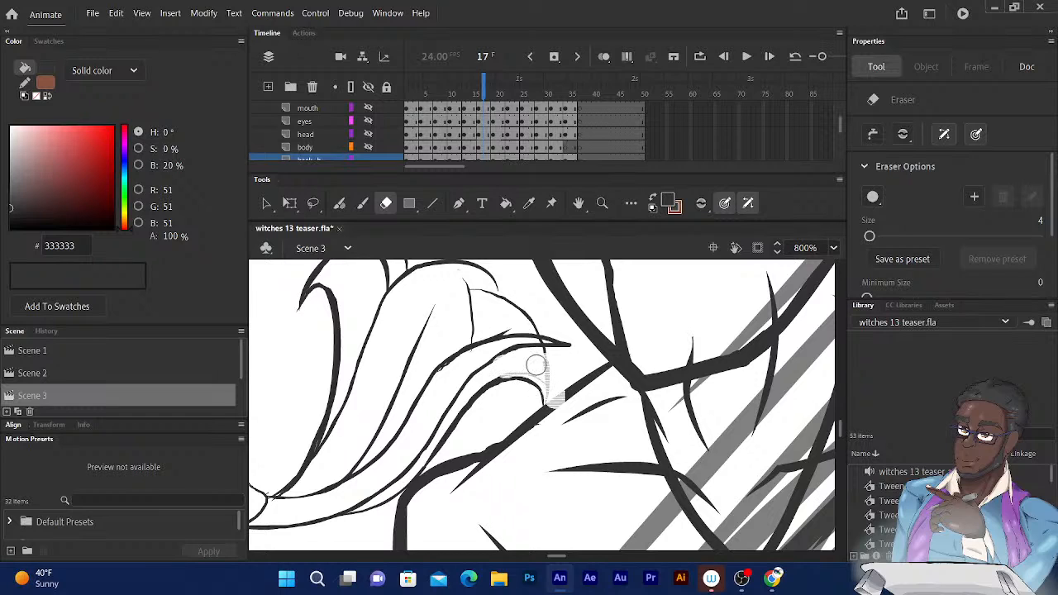
pyautogui.moveTo(536, 365); pyautogui.dragTo(533, 349)
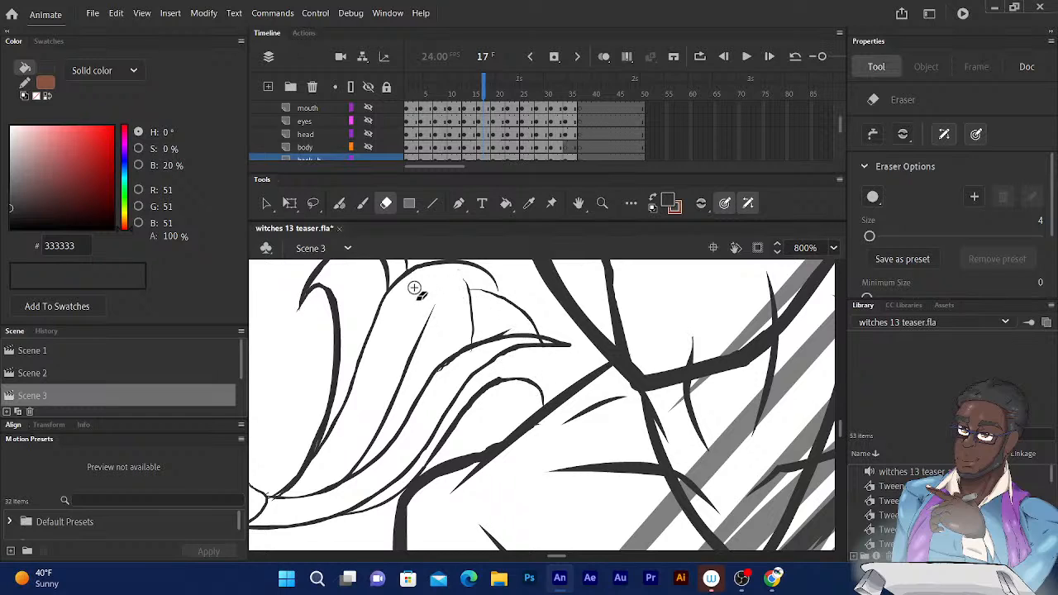
# Erase the stray vertical line inside the upper right strand and the rough middle stretch of the line below it
pyautogui.moveTo(463, 283); pyautogui.dragTo(459, 281)
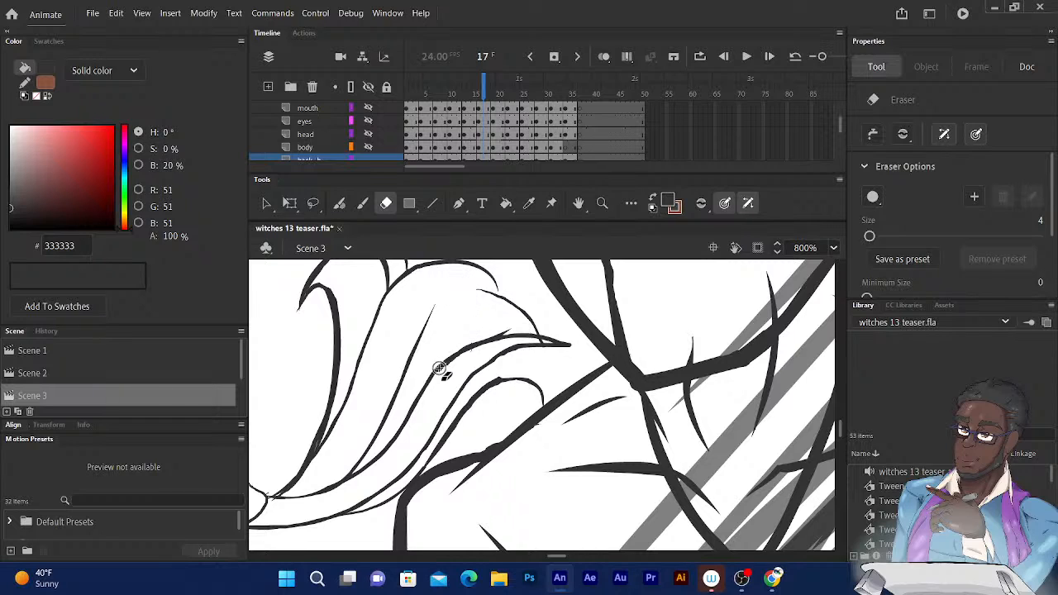
pyautogui.moveTo(453, 354); pyautogui.dragTo(403, 434)
pyautogui.moveTo(439, 380)
pyautogui.mouseDown()
pyautogui.moveTo(425, 402)
pyautogui.moveTo(479, 351)
pyautogui.mouseUp()
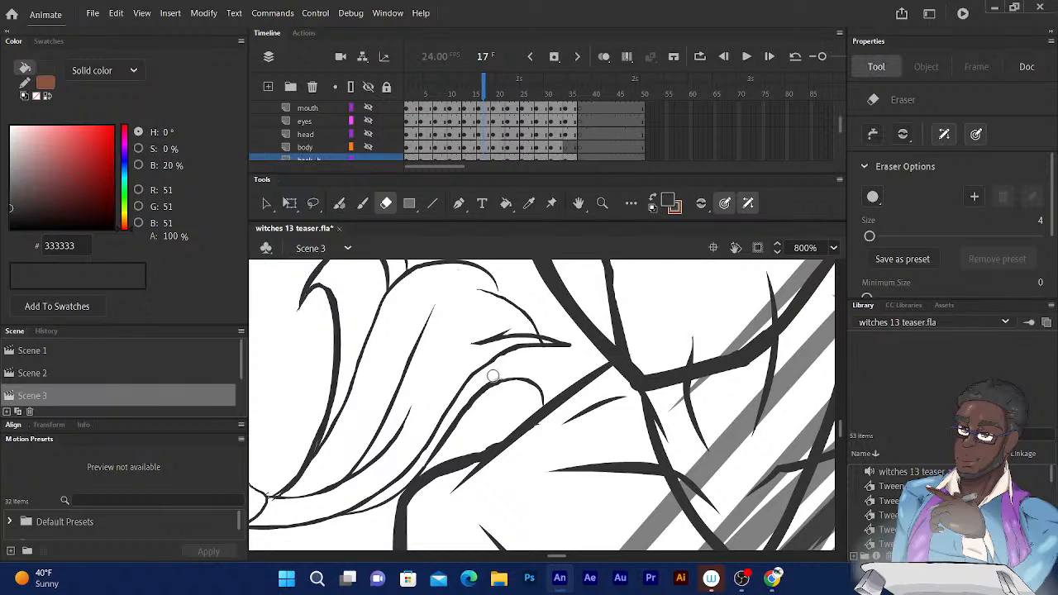
# Draw a wider curved tip on the upper right strand in dark grey, close its underside, and erase part of the old inner curve
pyautogui.click(340, 205)
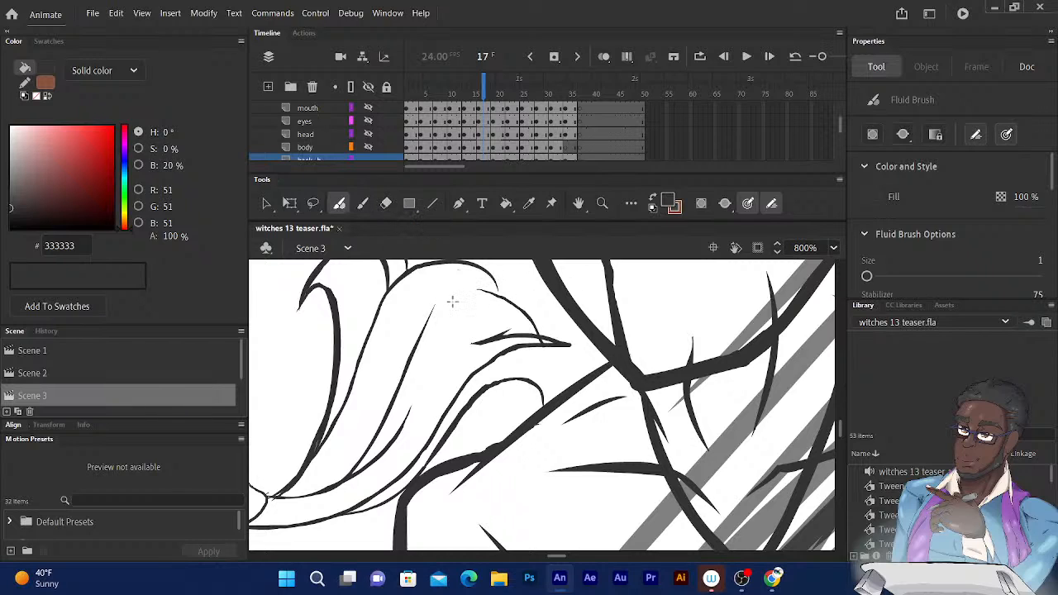
pyautogui.moveTo(454, 293)
pyautogui.mouseDown()
pyautogui.moveTo(500, 290)
pyautogui.moveTo(543, 308)
pyautogui.moveTo(558, 329)
pyautogui.mouseUp()
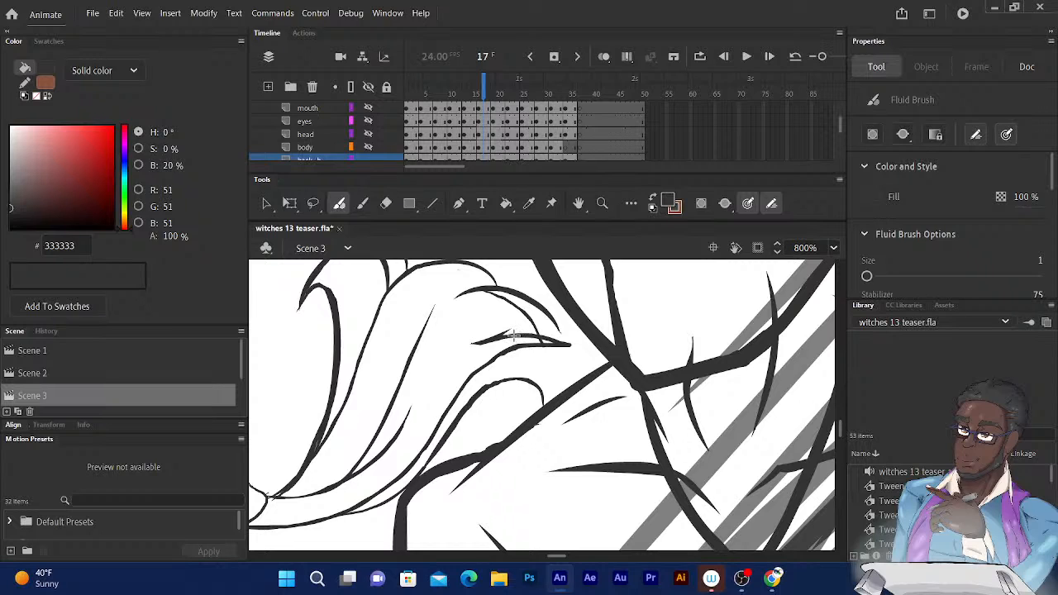
pyautogui.moveTo(514, 335); pyautogui.dragTo(559, 330)
pyautogui.click(385, 206)
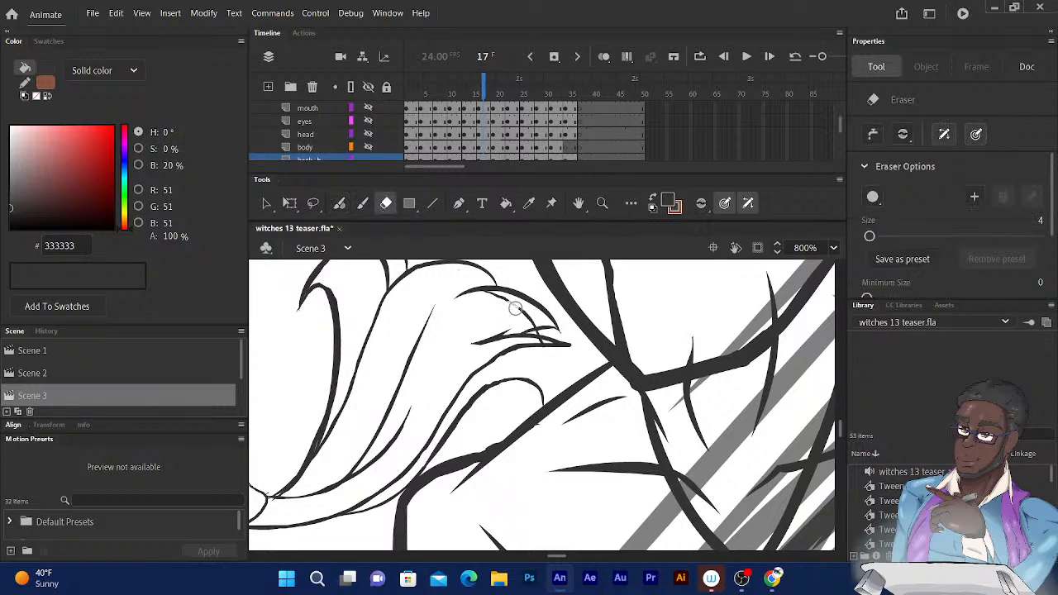
pyautogui.moveTo(497, 295); pyautogui.dragTo(515, 308)
pyautogui.moveTo(516, 308); pyautogui.dragTo(525, 315)
# Reduce the eraser size to 1 and erase the short leftover line crossing the right strand's pointed tip
pyautogui.hotkey('ctrl', '=')
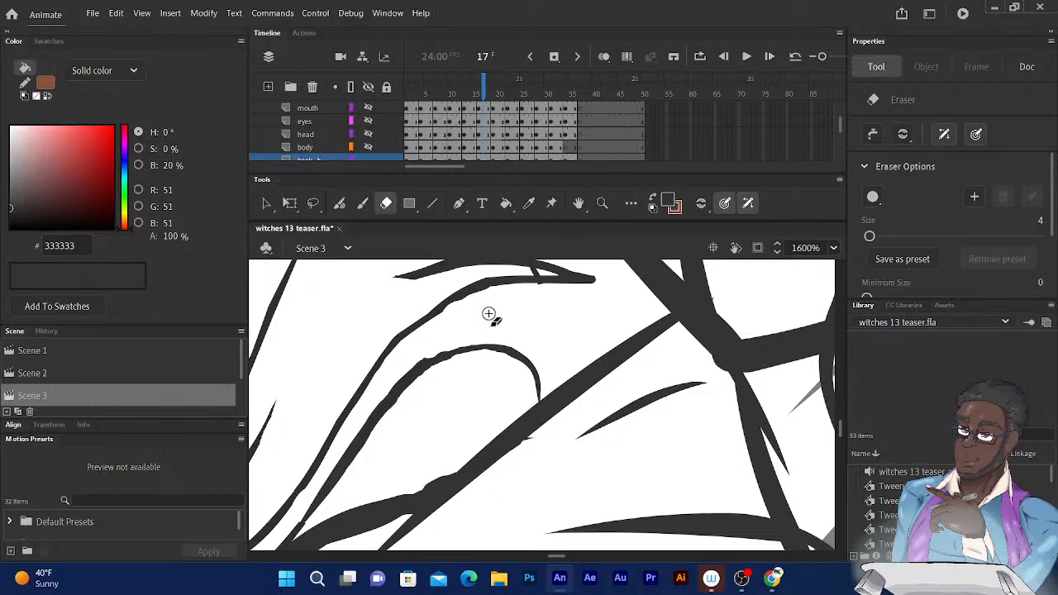
pyautogui.moveTo(398, 304); pyautogui.dragTo(349, 377)
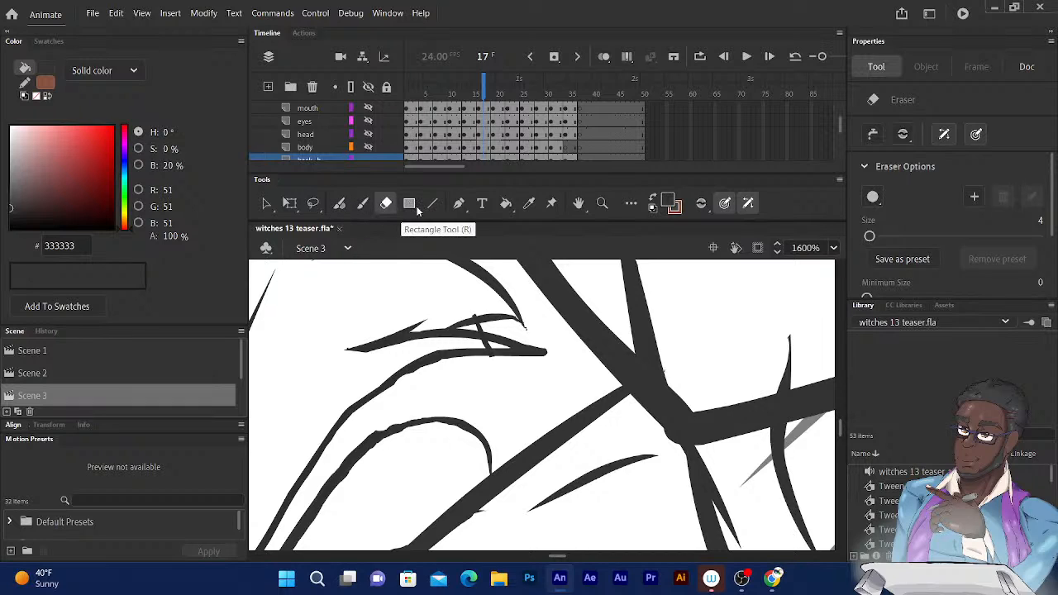
pyautogui.press('[')
pyautogui.press('[')
pyautogui.press('[')
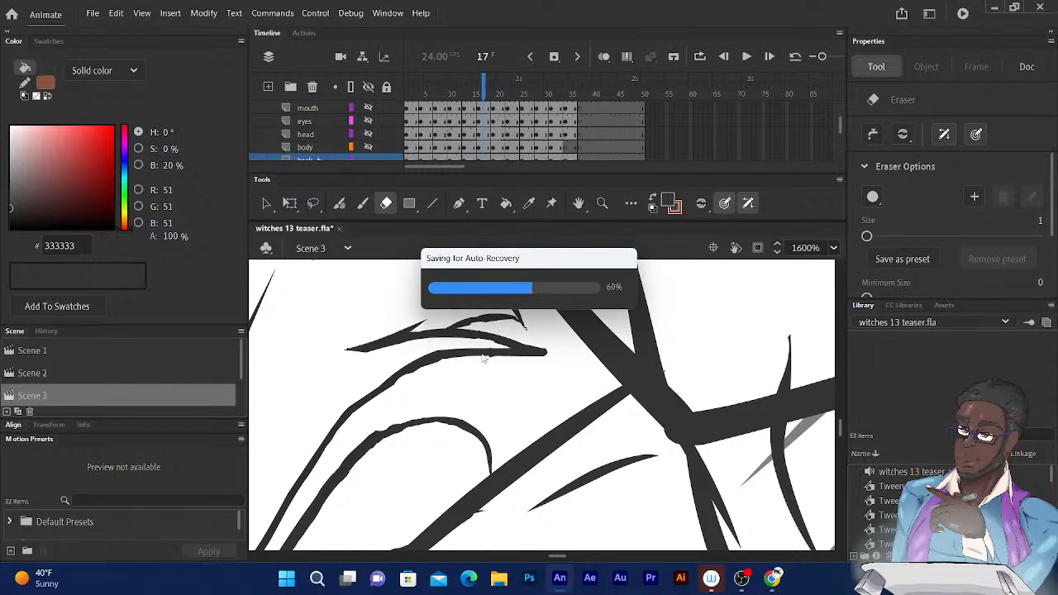
# Smooth the lower edge of the pointed right strand with a dark grey stroke, then erase along its upper side to thin it
pyautogui.click(339, 204)
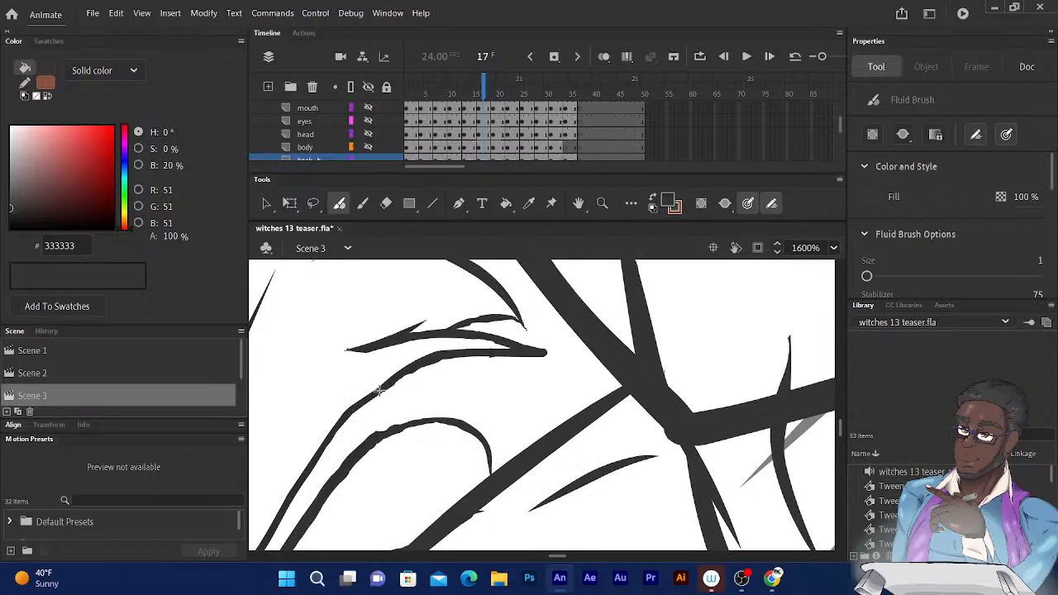
pyautogui.moveTo(380, 391); pyautogui.dragTo(498, 353)
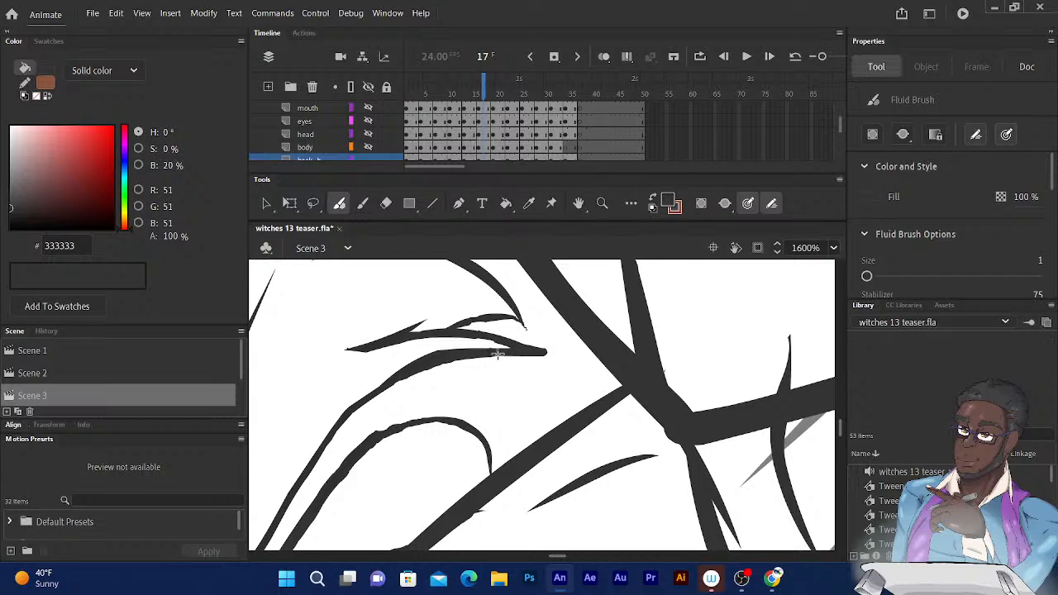
pyautogui.click(386, 203)
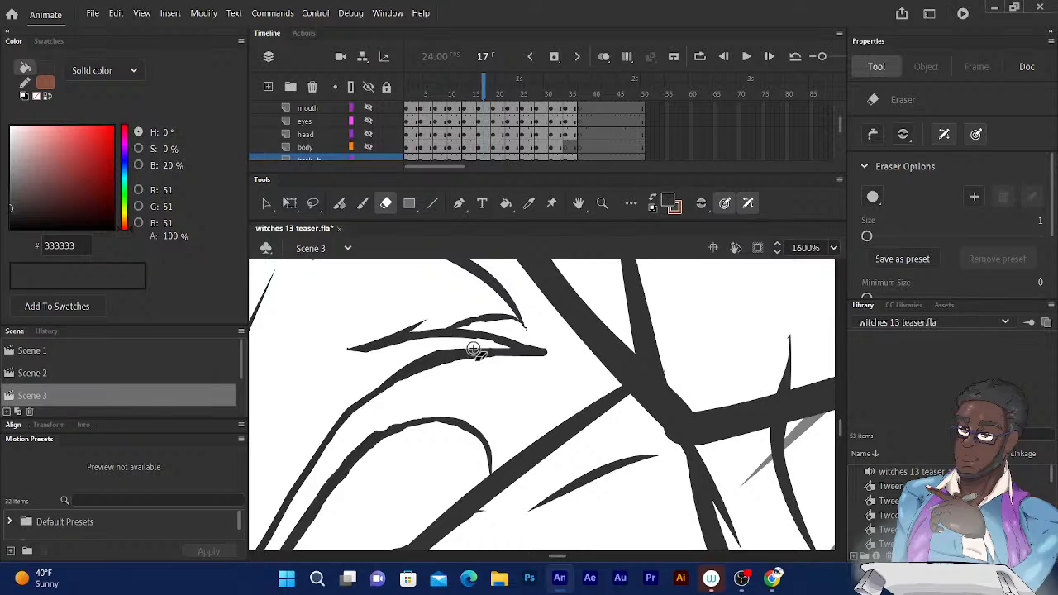
pyautogui.moveTo(487, 346); pyautogui.dragTo(390, 374)
# Sharpen the upper right strand's tip and draw a curve linking the lowest strand's tip to the strand above it
pyautogui.click(339, 204)
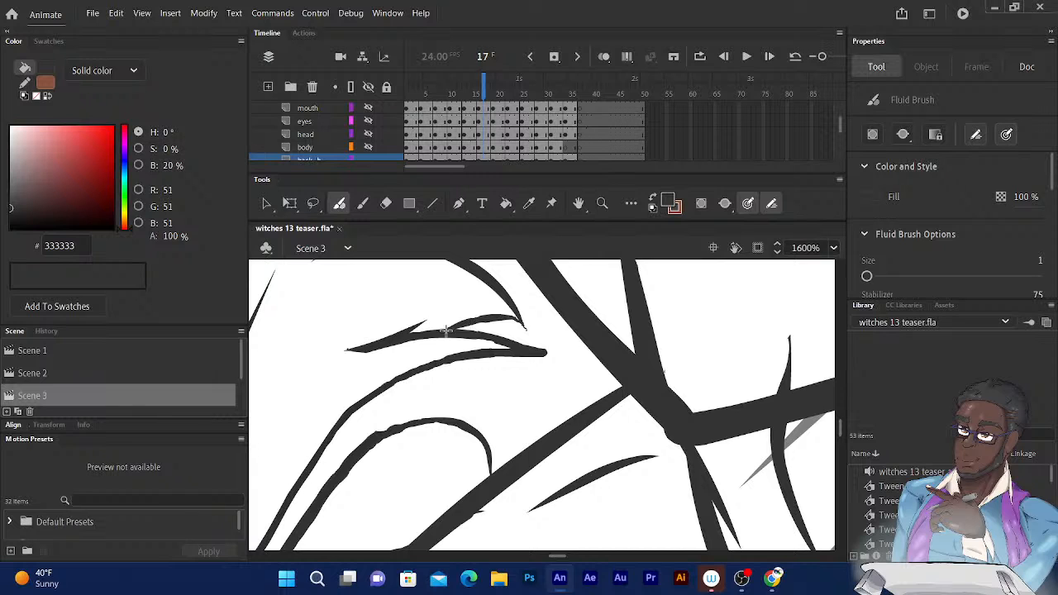
pyautogui.moveTo(446, 331); pyautogui.dragTo(528, 331)
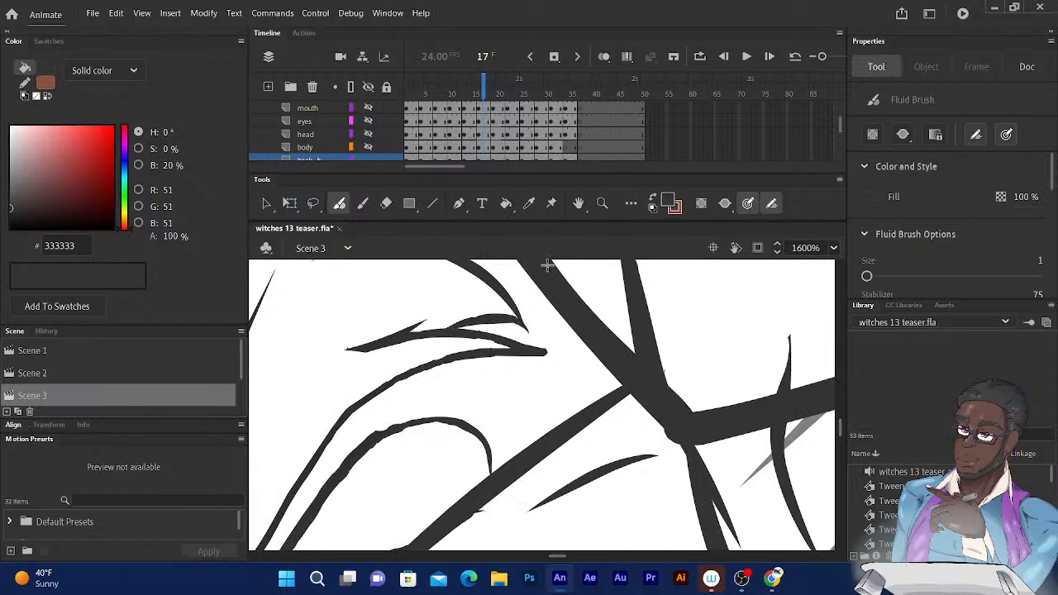
pyautogui.moveTo(343, 435)
pyautogui.mouseDown()
pyautogui.moveTo(356, 403)
pyautogui.moveTo(526, 340)
pyautogui.moveTo(590, 329)
pyautogui.moveTo(581, 277)
pyautogui.moveTo(466, 420)
pyautogui.mouseUp()
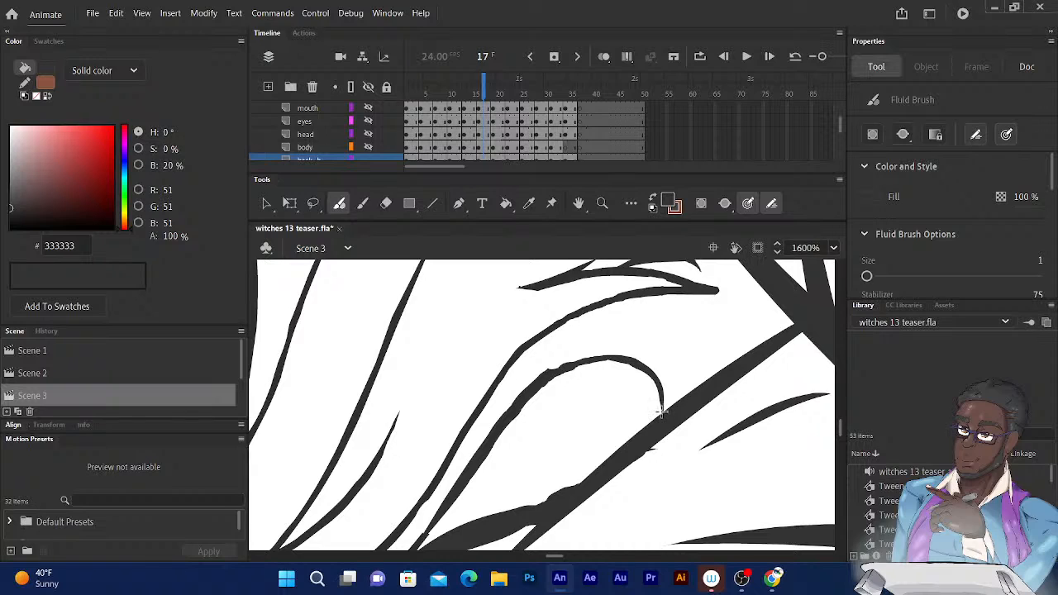
pyautogui.moveTo(662, 413)
pyautogui.mouseDown()
pyautogui.moveTo(657, 362)
pyautogui.moveTo(636, 318)
pyautogui.moveTo(608, 297)
pyautogui.mouseUp()
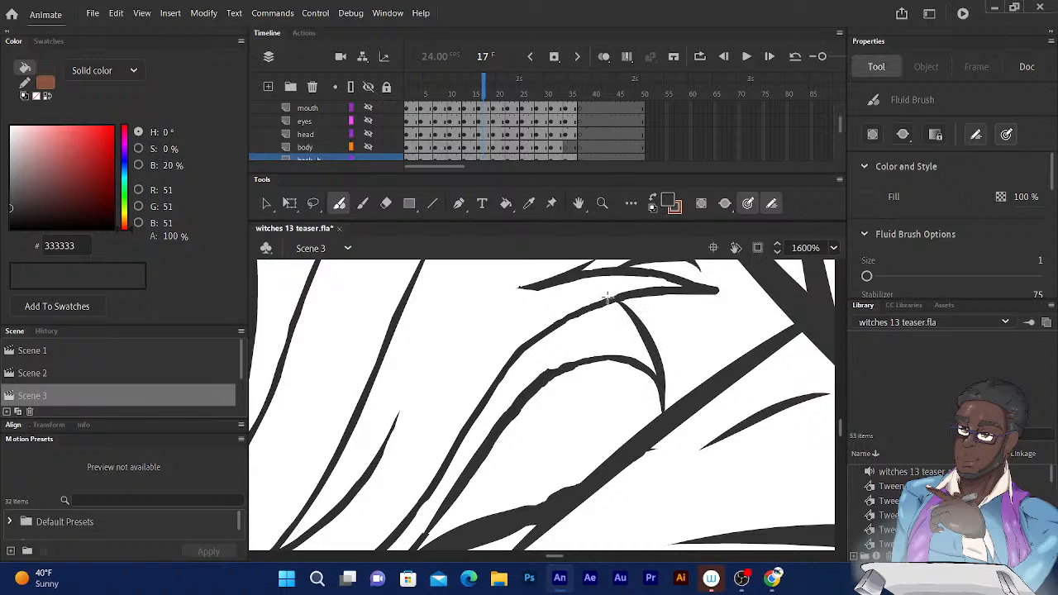
# Erase the angular peak behind the curled left strand, redraw it as a rounded tip, and trim the new line's upper edge
pyautogui.scroll(5, 608, 297)
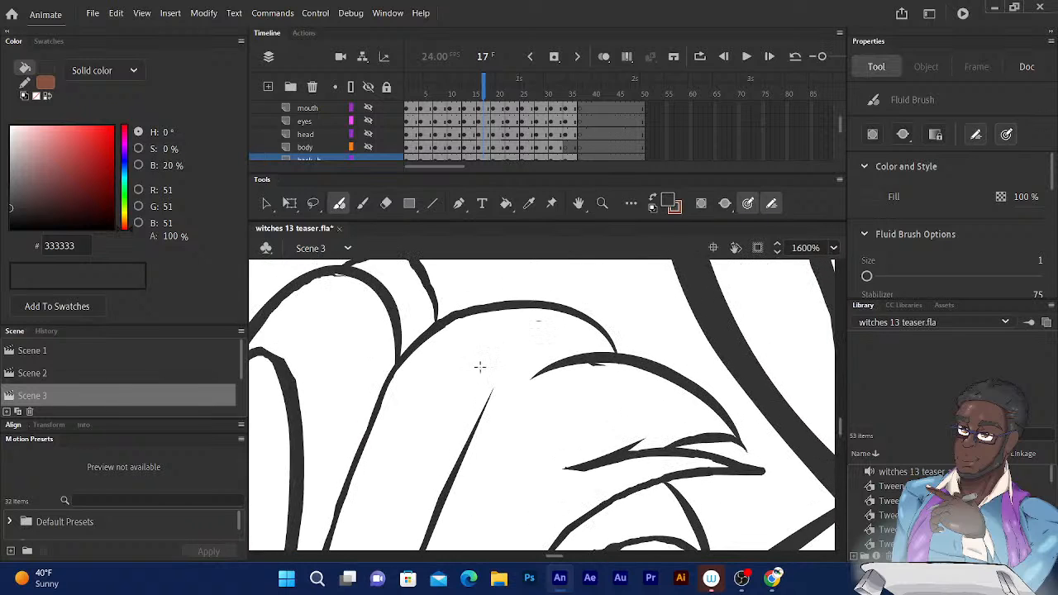
pyautogui.moveTo(480, 366); pyautogui.dragTo(630, 398)
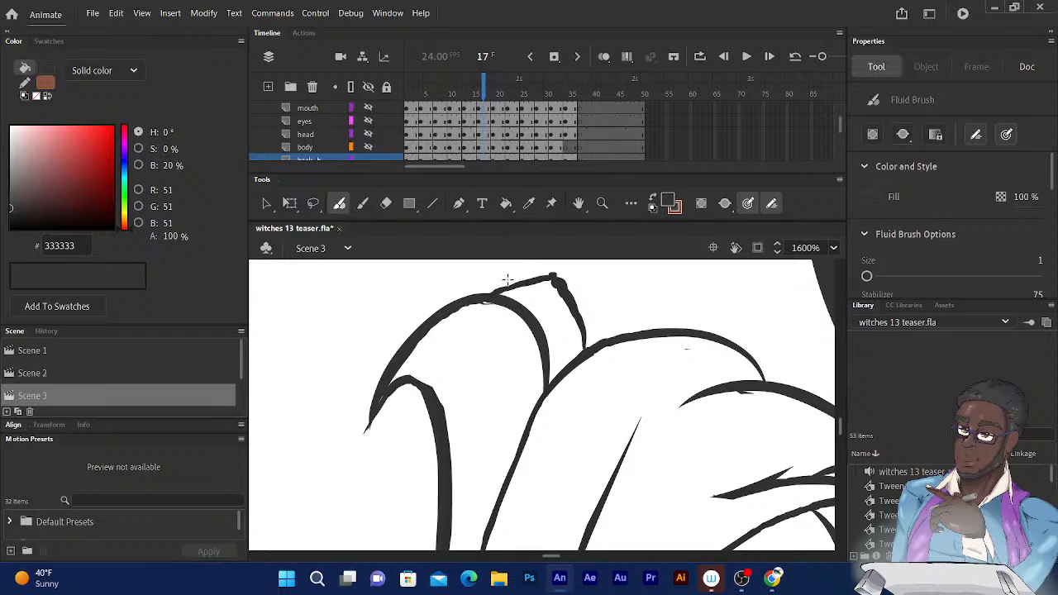
pyautogui.click(386, 203)
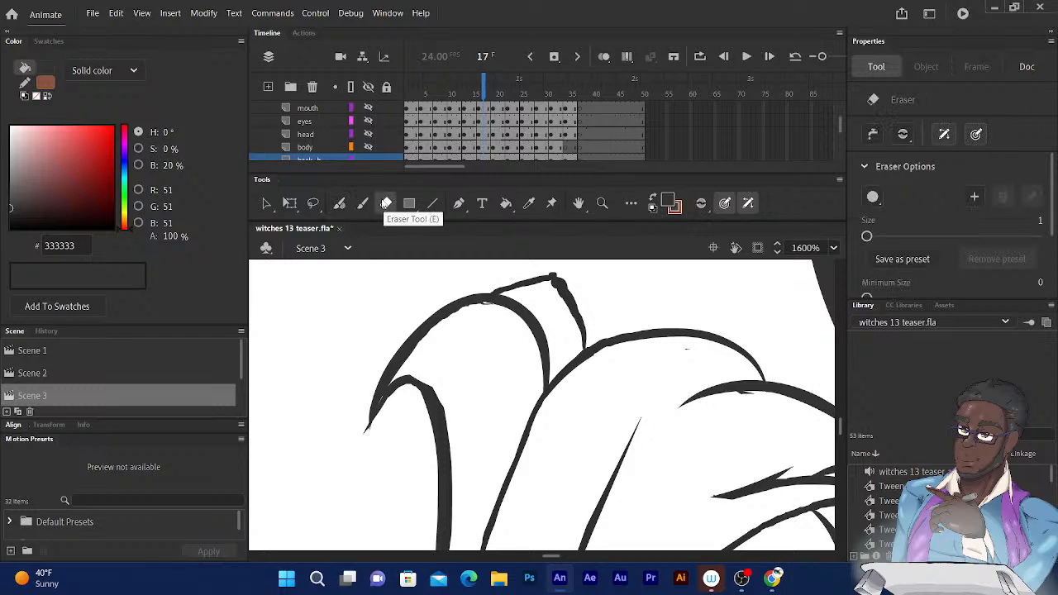
pyautogui.moveTo(508, 286)
pyautogui.mouseDown()
pyautogui.moveTo(525, 295)
pyautogui.moveTo(556, 278)
pyautogui.moveTo(582, 324)
pyautogui.moveTo(575, 338)
pyautogui.moveTo(586, 330)
pyautogui.moveTo(575, 345)
pyautogui.moveTo(582, 339)
pyautogui.mouseUp()
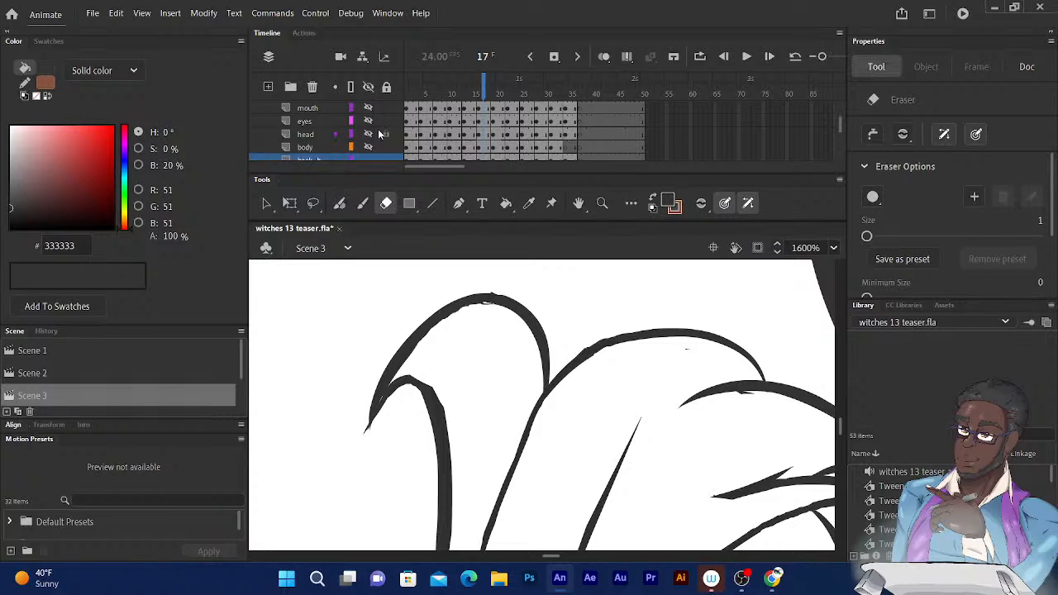
pyautogui.click(342, 205)
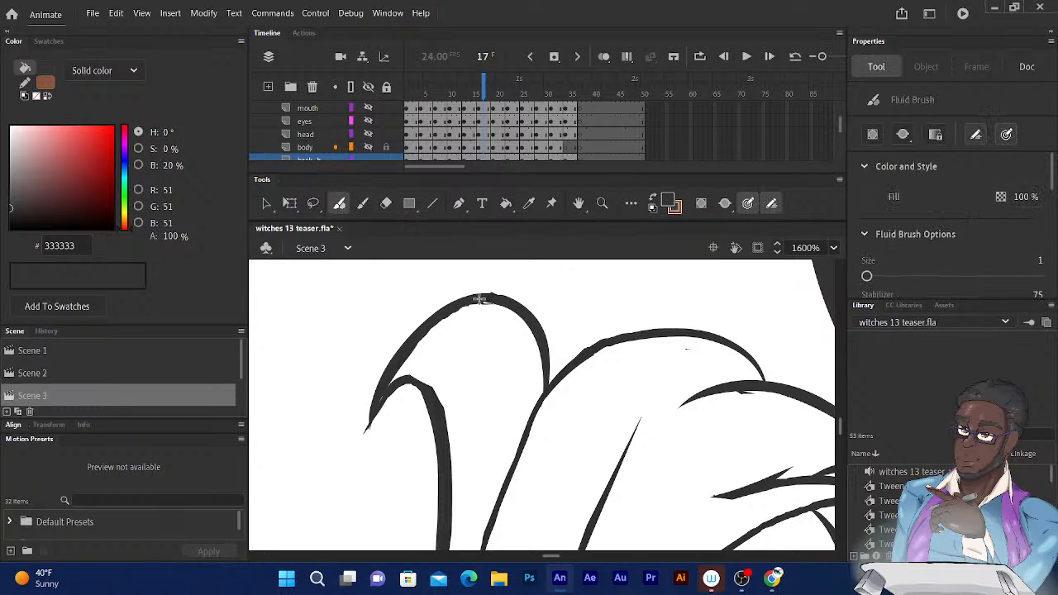
pyautogui.moveTo(480, 295)
pyautogui.mouseDown()
pyautogui.moveTo(564, 286)
pyautogui.moveTo(600, 300)
pyautogui.moveTo(619, 324)
pyautogui.mouseUp()
pyautogui.moveTo(478, 296); pyautogui.dragTo(616, 339)
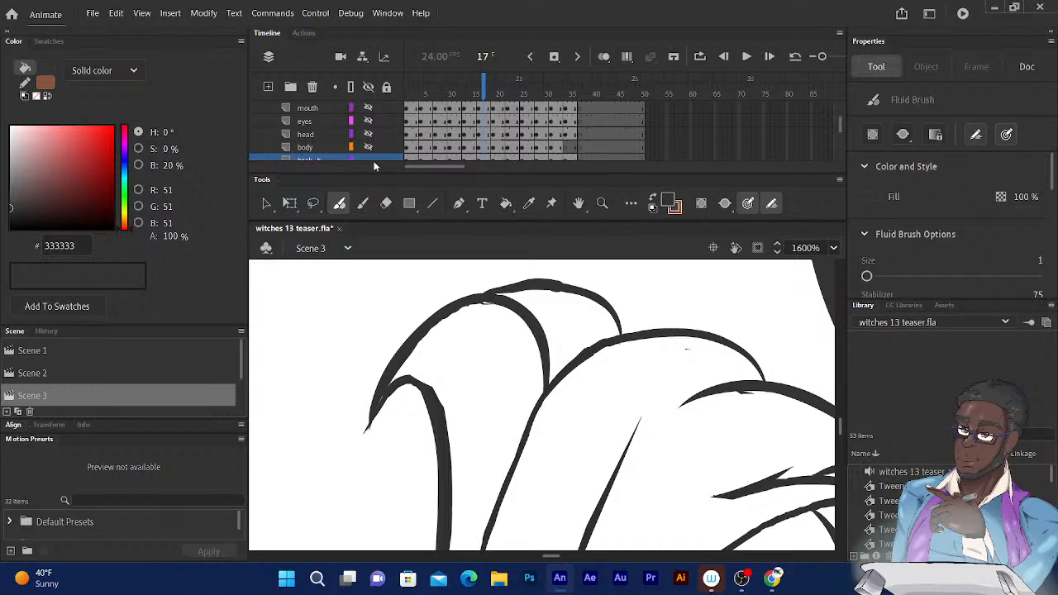
pyautogui.click(385, 204)
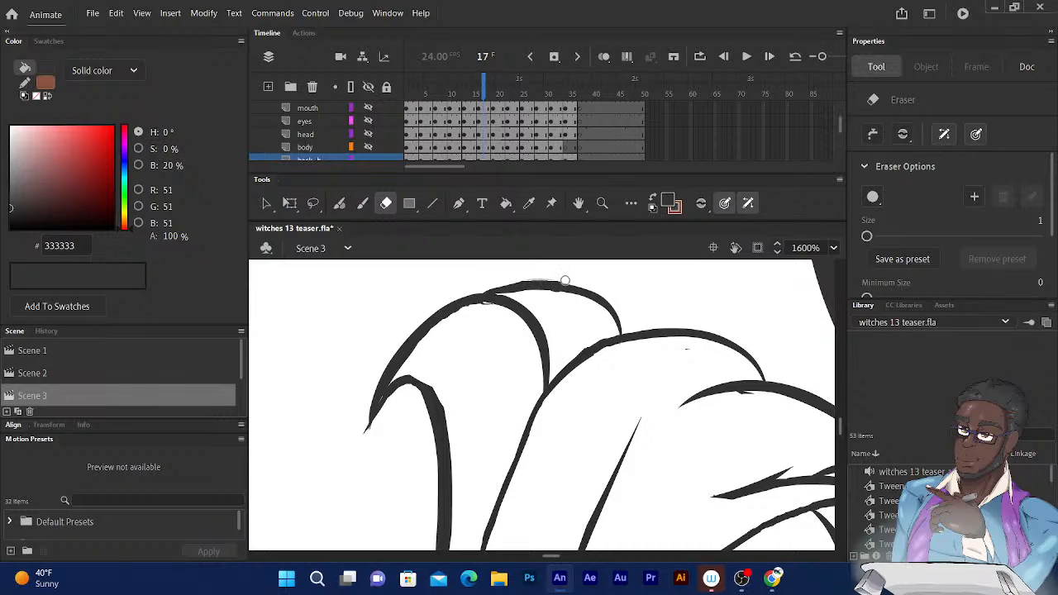
# Fill all the ponytail strands on frame 17, from the curled tips down to the hair tie, with brown 875440
pyautogui.click(653, 201)
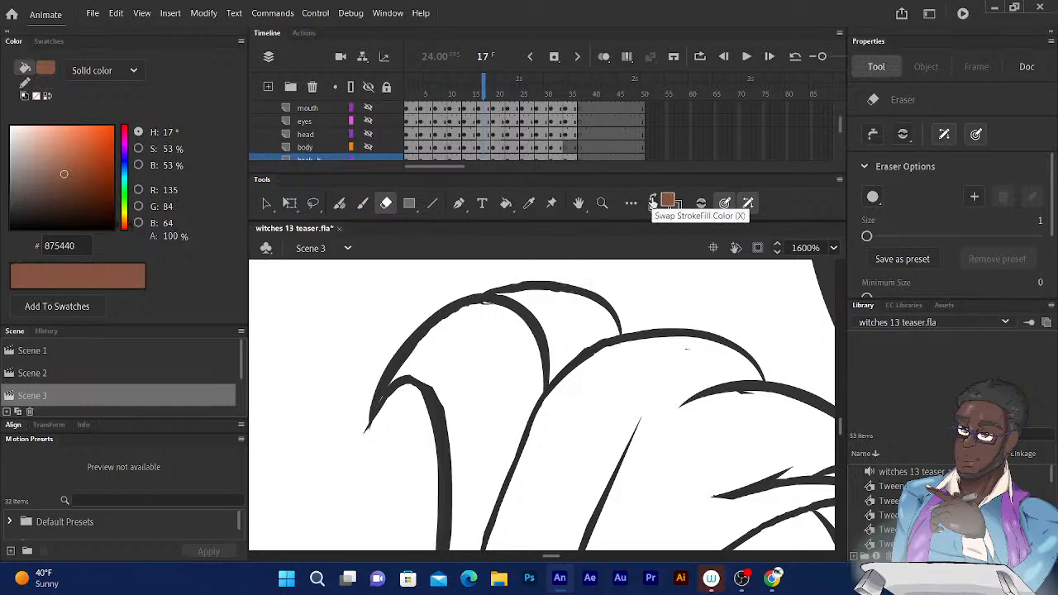
pyautogui.click(506, 204)
pyautogui.click(570, 318)
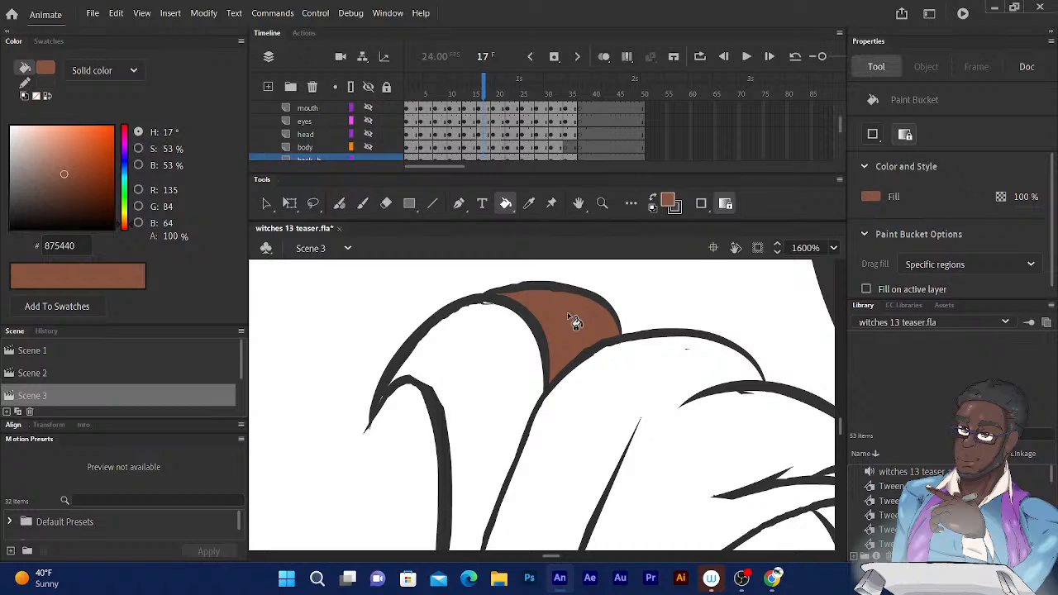
pyautogui.scroll(-2, 521, 298)
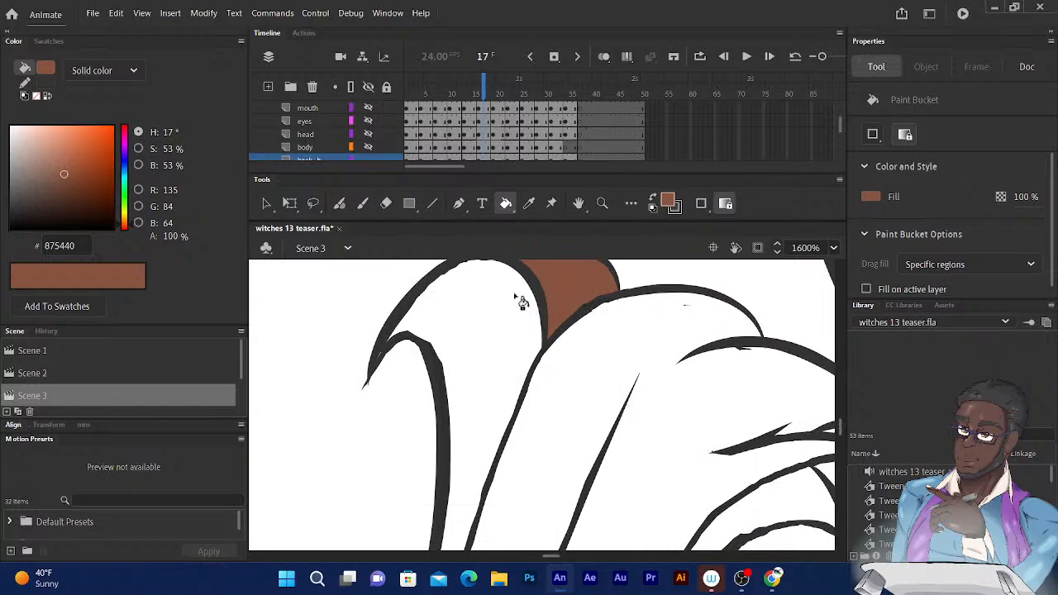
pyautogui.click(491, 335)
pyautogui.moveTo(456, 328); pyautogui.dragTo(434, 270)
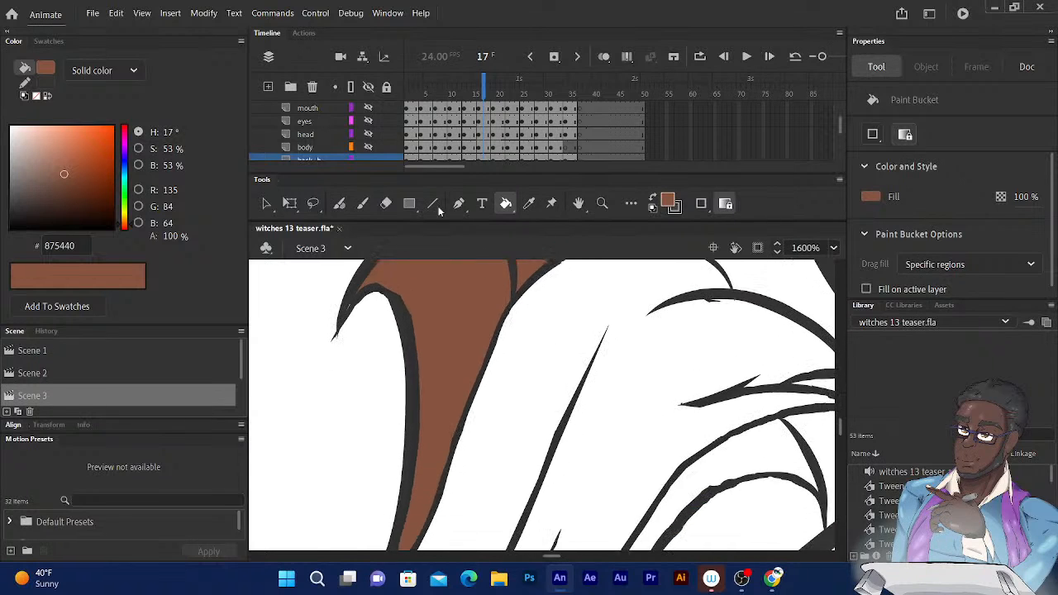
pyautogui.click(546, 366)
pyautogui.moveTo(539, 390); pyautogui.dragTo(501, 179)
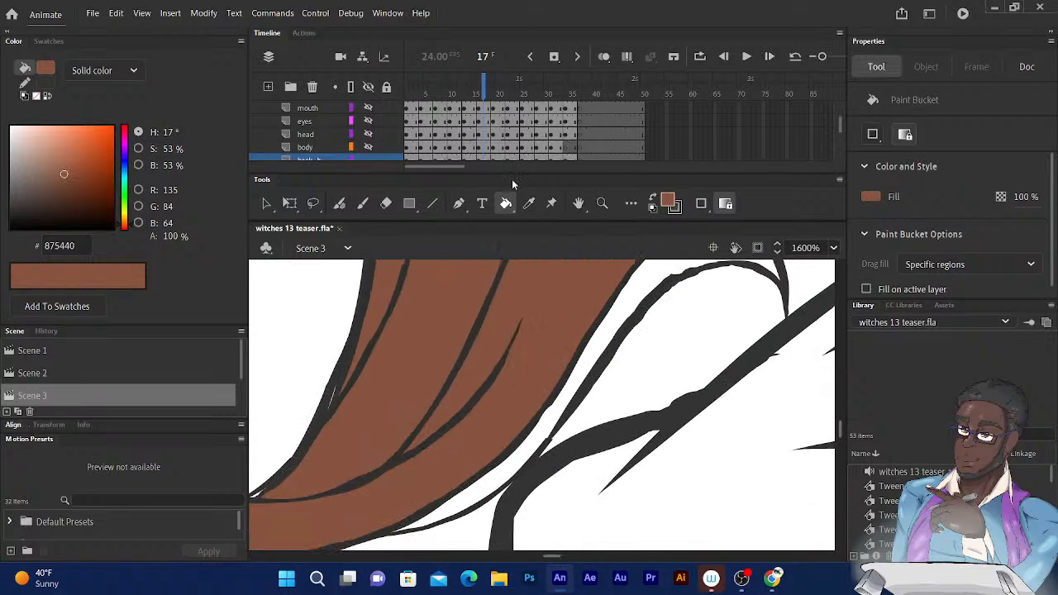
pyautogui.click(559, 415)
pyautogui.moveTo(478, 449); pyautogui.dragTo(581, 271)
pyautogui.moveTo(403, 309); pyautogui.dragTo(527, 337)
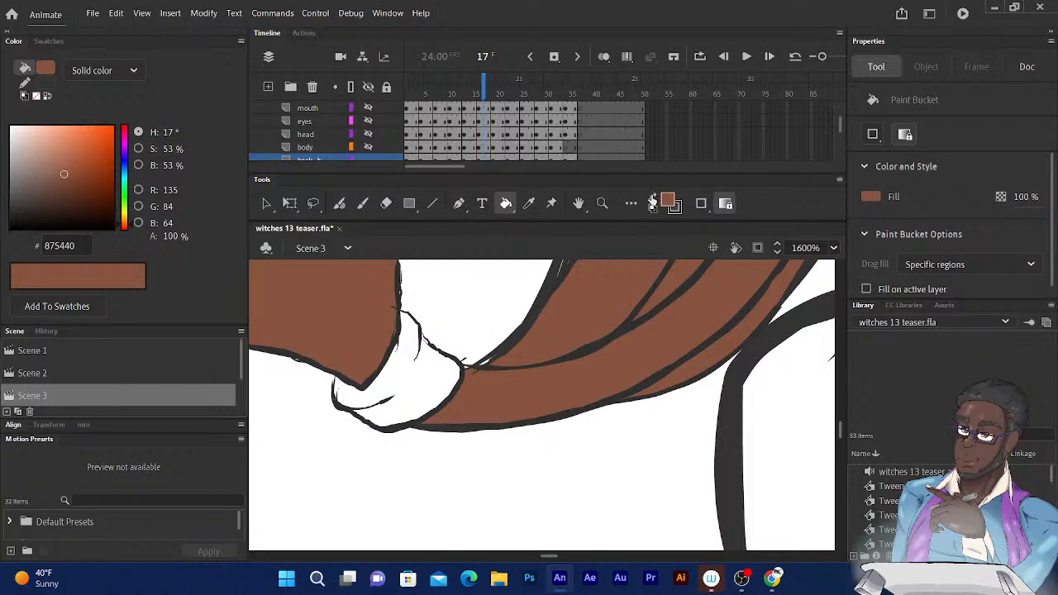
# Retrace the hair tie's outline and inner folds on frame 17 with the Fluid Brush in dark grey 333333, closing its gaps
pyautogui.click(652, 203)
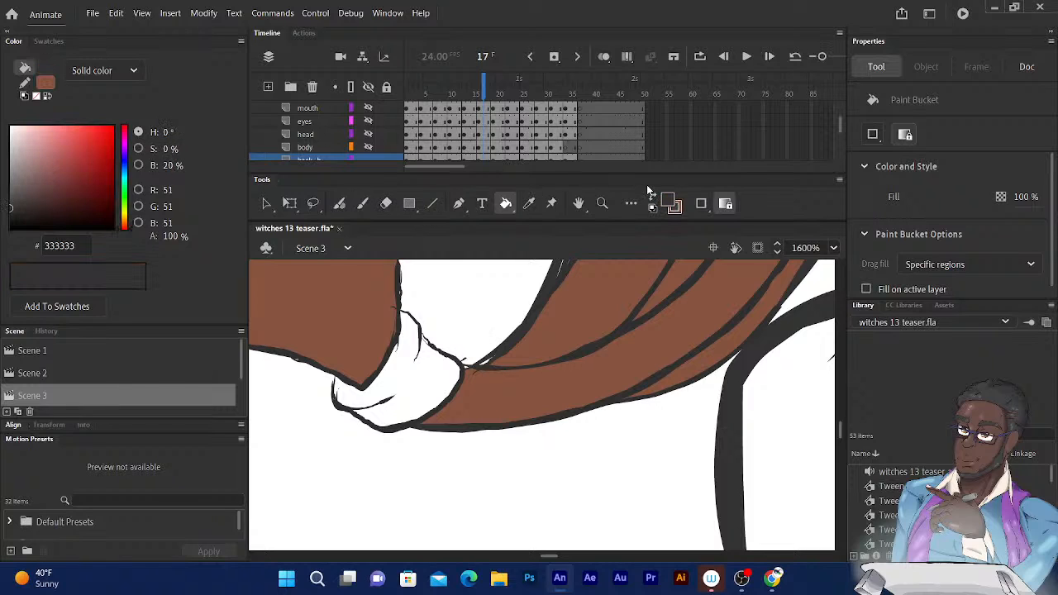
pyautogui.click(340, 206)
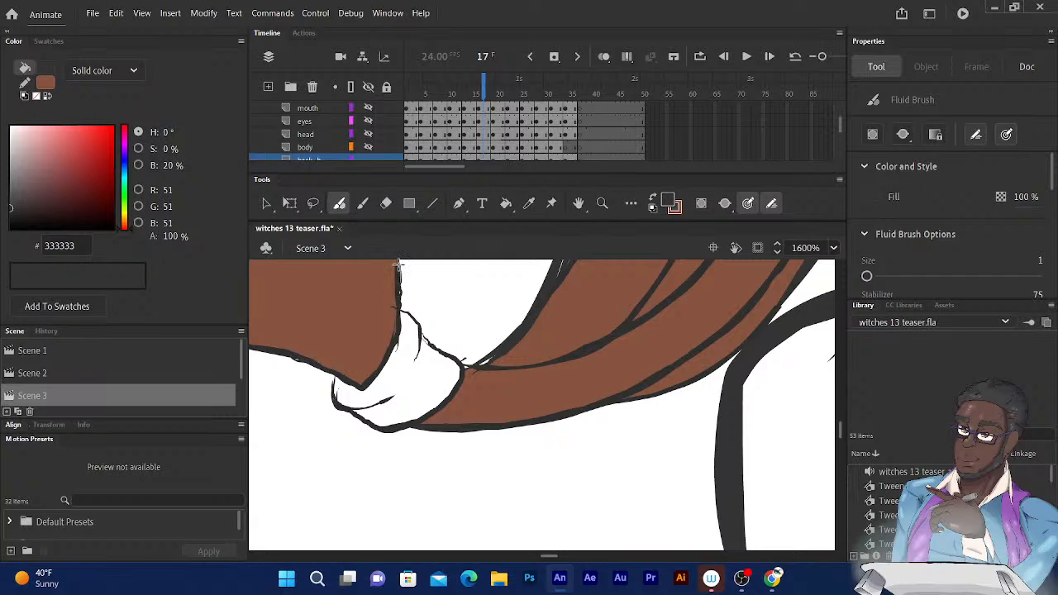
pyautogui.moveTo(401, 304); pyautogui.dragTo(418, 364)
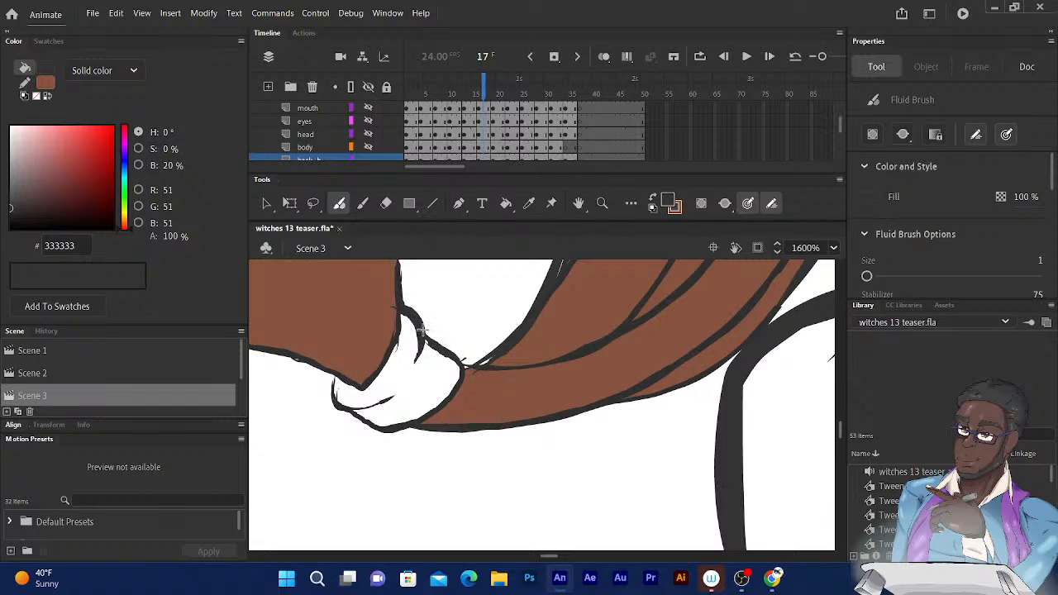
pyautogui.moveTo(422, 329); pyautogui.dragTo(462, 354)
pyautogui.moveTo(333, 376)
pyautogui.mouseDown()
pyautogui.moveTo(359, 409)
pyautogui.moveTo(394, 398)
pyautogui.mouseUp()
pyautogui.moveTo(331, 383); pyautogui.dragTo(336, 402)
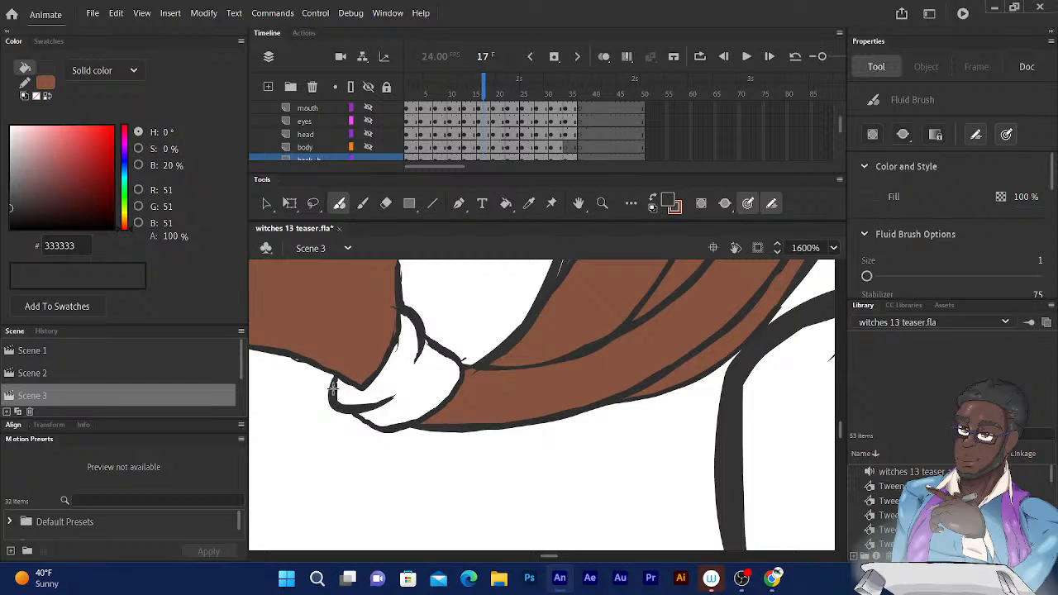
pyautogui.moveTo(334, 382)
pyautogui.mouseDown()
pyautogui.moveTo(337, 407)
pyautogui.moveTo(418, 425)
pyautogui.mouseUp()
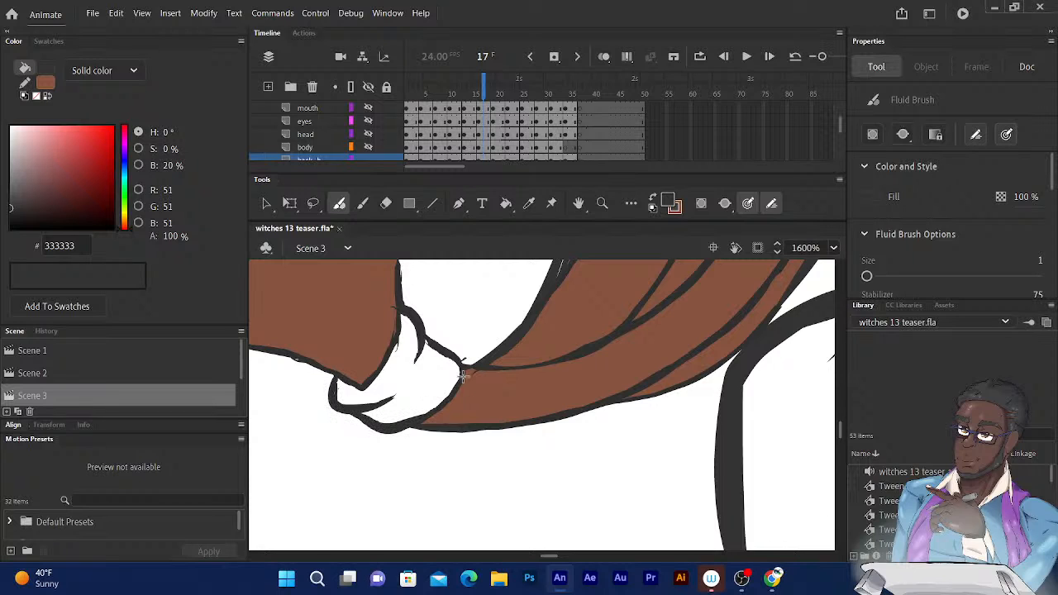
pyautogui.scroll(5, 463, 377)
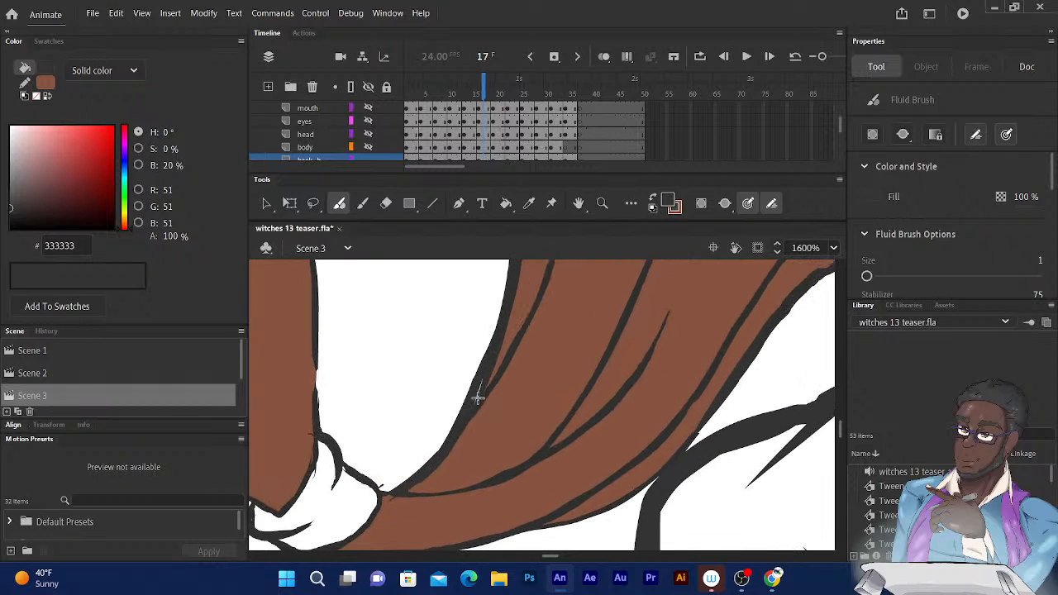
pyautogui.moveTo(478, 399)
pyautogui.mouseDown()
pyautogui.moveTo(470, 408)
pyautogui.moveTo(491, 341)
pyautogui.mouseUp()
pyautogui.moveTo(450, 387); pyautogui.dragTo(430, 482)
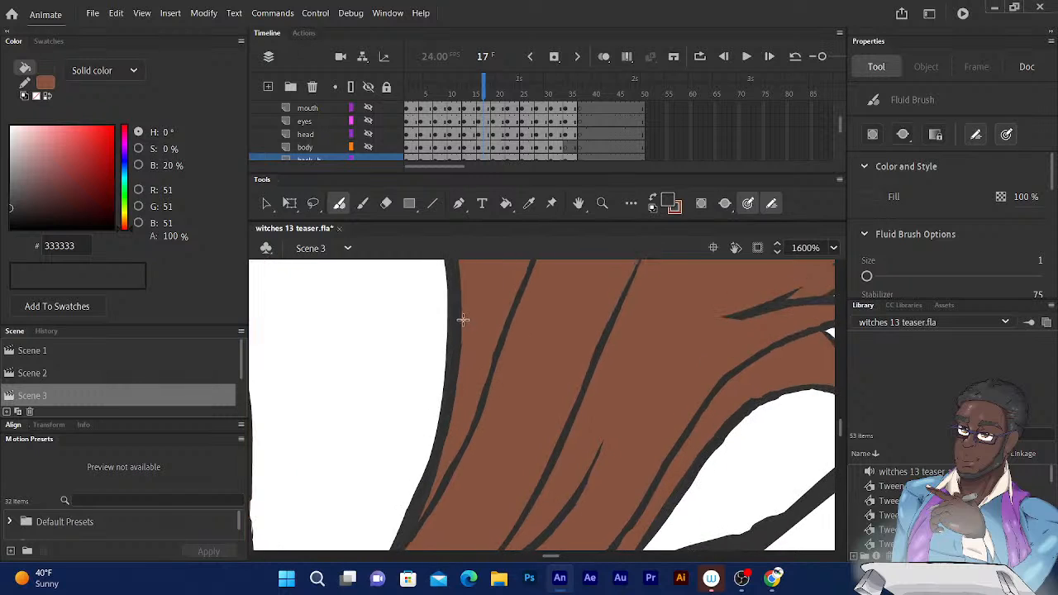
pyautogui.moveTo(463, 319); pyautogui.dragTo(354, 455)
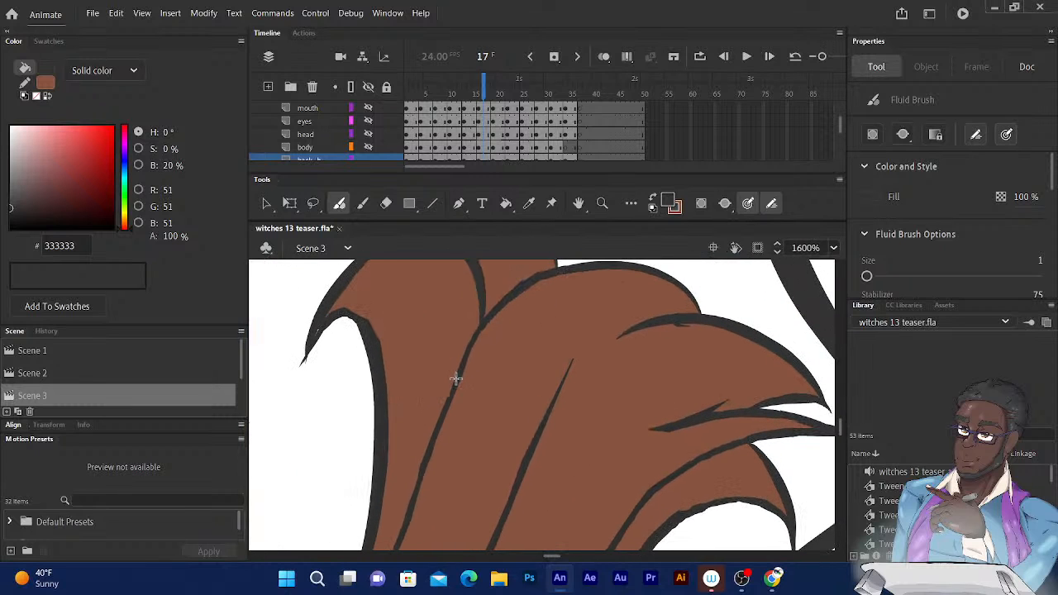
# On frame 14, extend and thicken the upper ponytail strand's outer line down to the hair tie
pyautogui.scroll(-3, 456, 378)
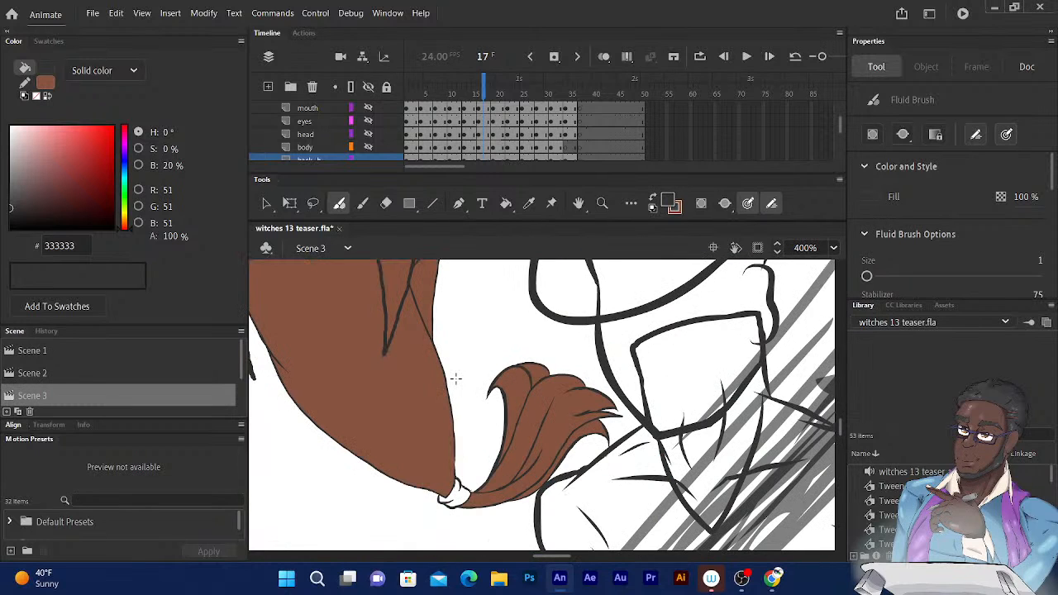
pyautogui.click(477, 89)
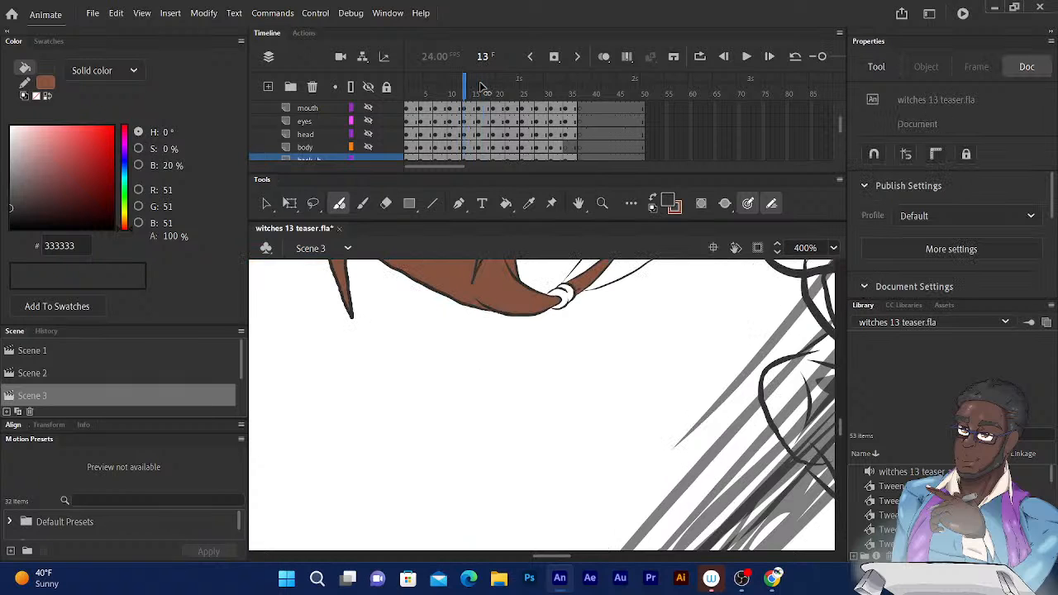
pyautogui.moveTo(591, 299); pyautogui.dragTo(543, 407)
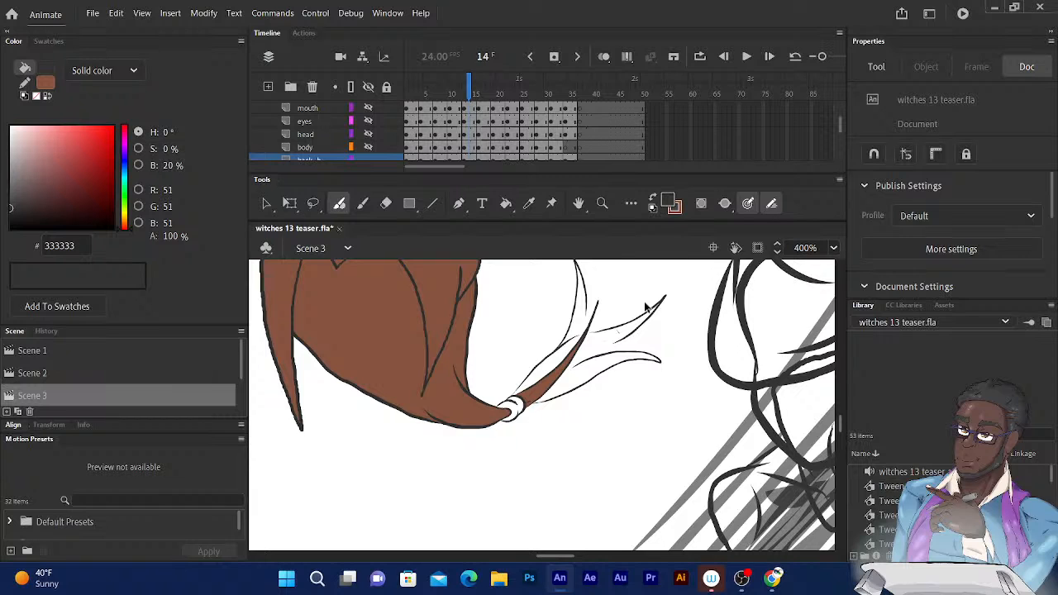
pyautogui.hotkey('ctrl', '=')
pyautogui.hotkey('ctrl', '=')
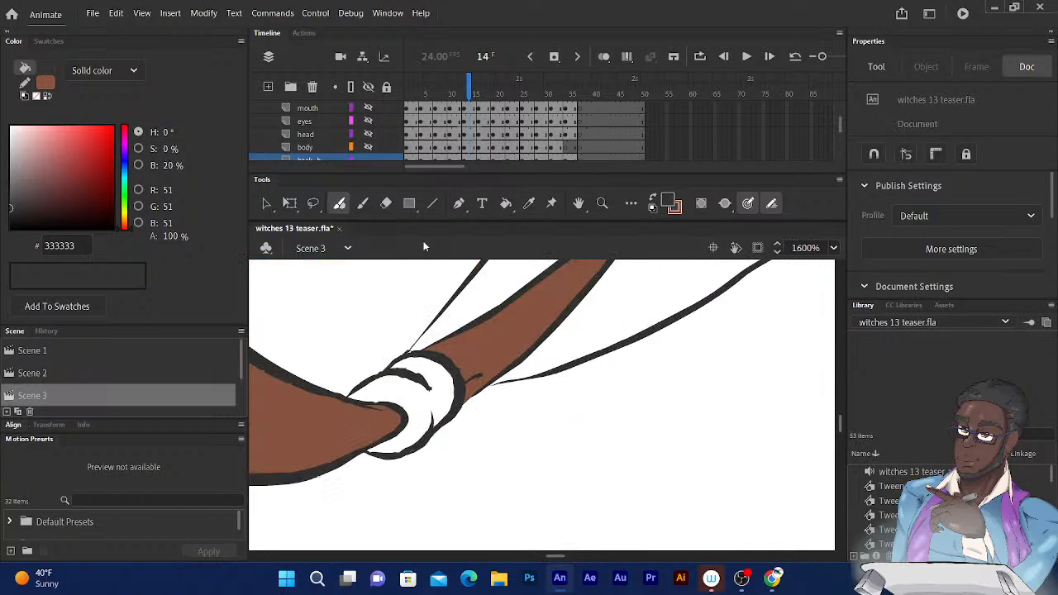
pyautogui.moveTo(414, 321); pyautogui.dragTo(386, 447)
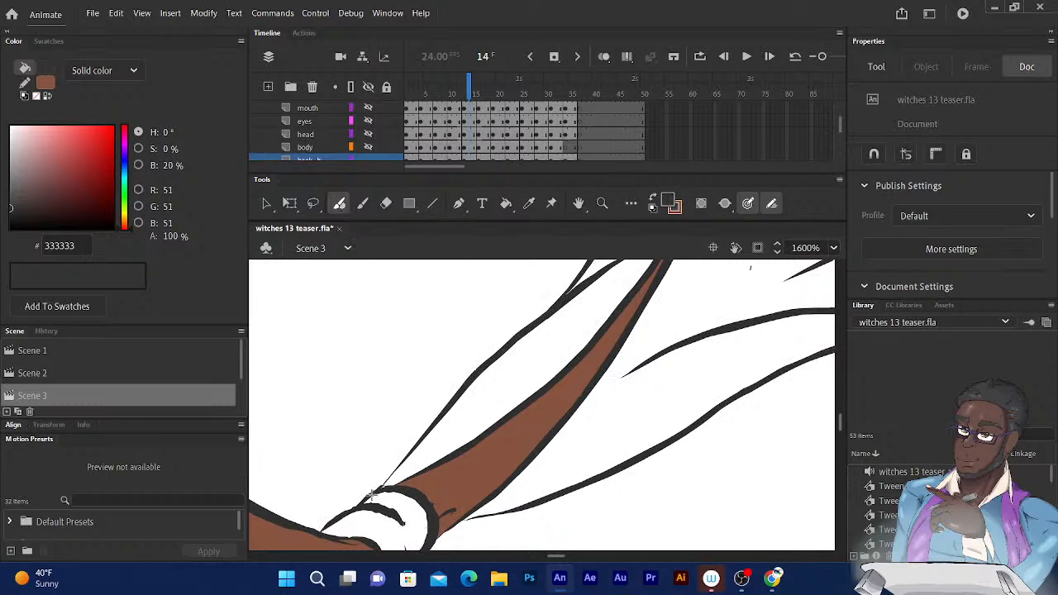
pyautogui.moveTo(372, 495)
pyautogui.mouseDown()
pyautogui.moveTo(473, 379)
pyautogui.moveTo(509, 308)
pyautogui.moveTo(516, 319)
pyautogui.moveTo(474, 386)
pyautogui.moveTo(425, 352)
pyautogui.mouseUp()
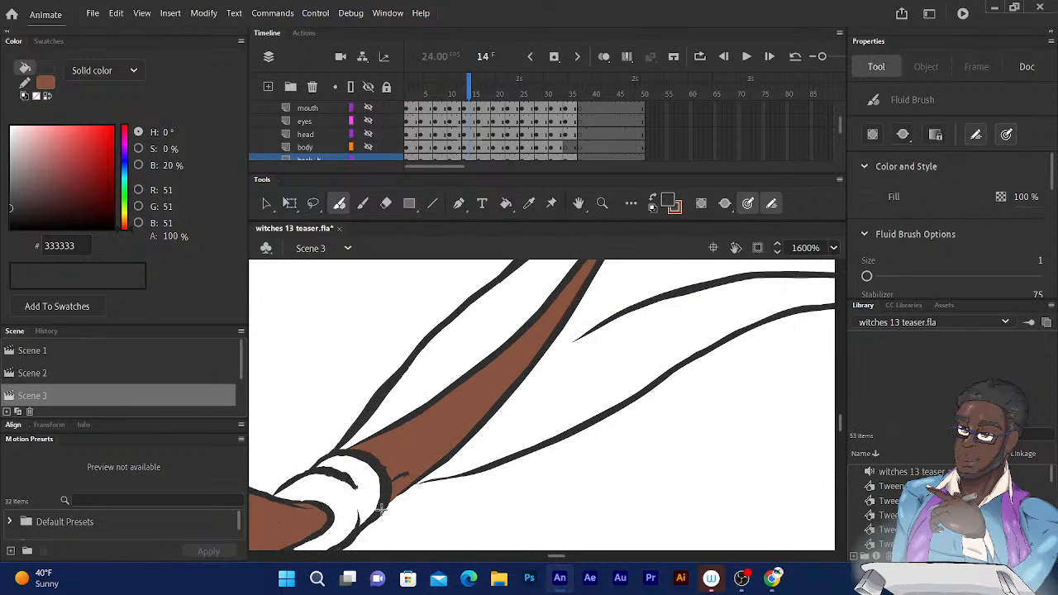
# Join the lowest strand's bottom line to the hair tie, undoing the first stroke and redrawing it as a smoother curve
pyautogui.moveTo(389, 501); pyautogui.dragTo(451, 477)
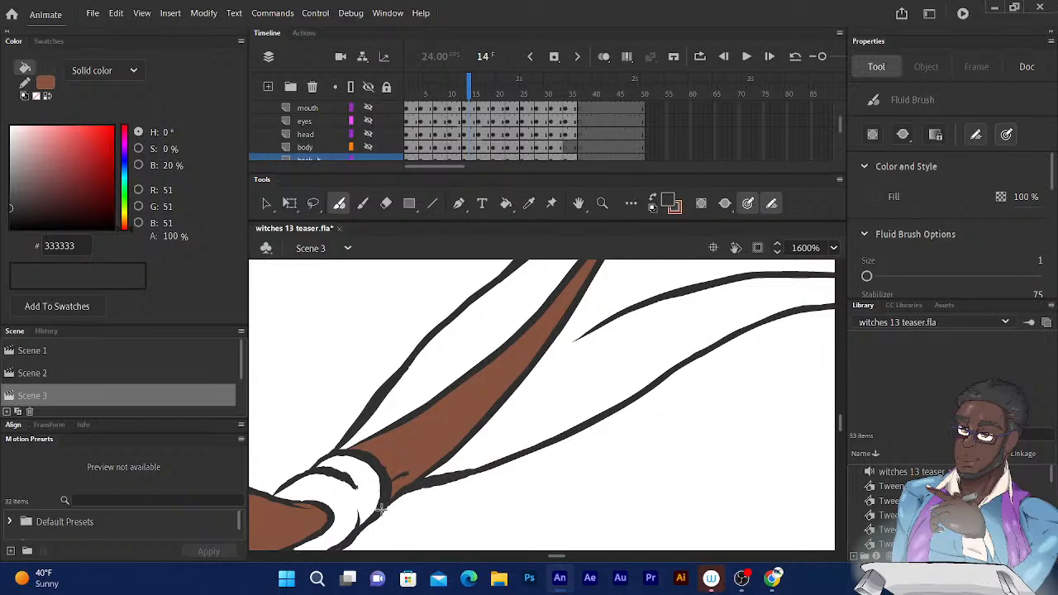
pyautogui.moveTo(382, 510); pyautogui.dragTo(500, 458)
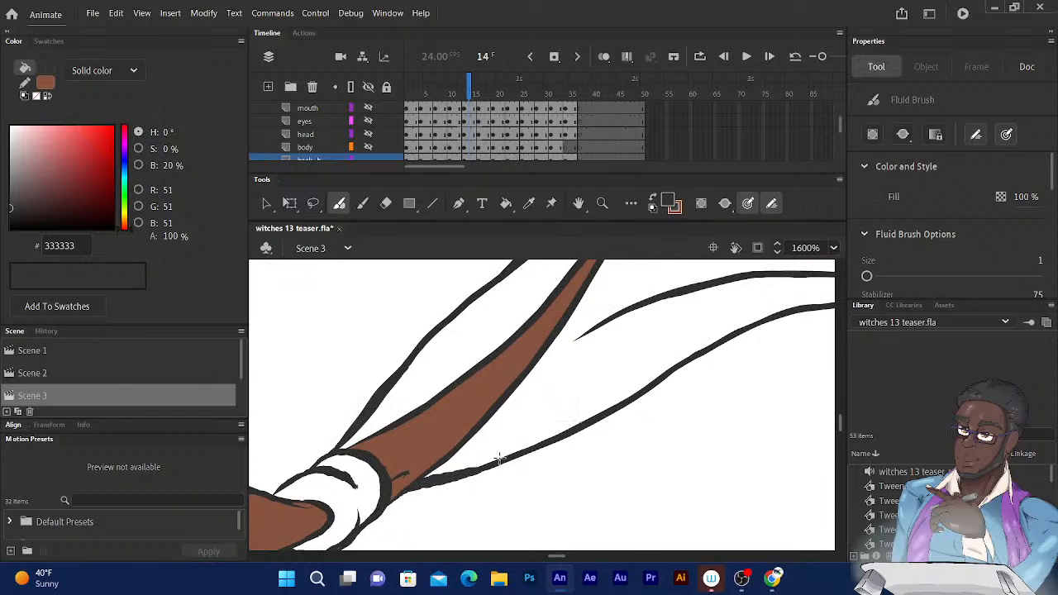
pyautogui.hotkey('ctrl', 'z')
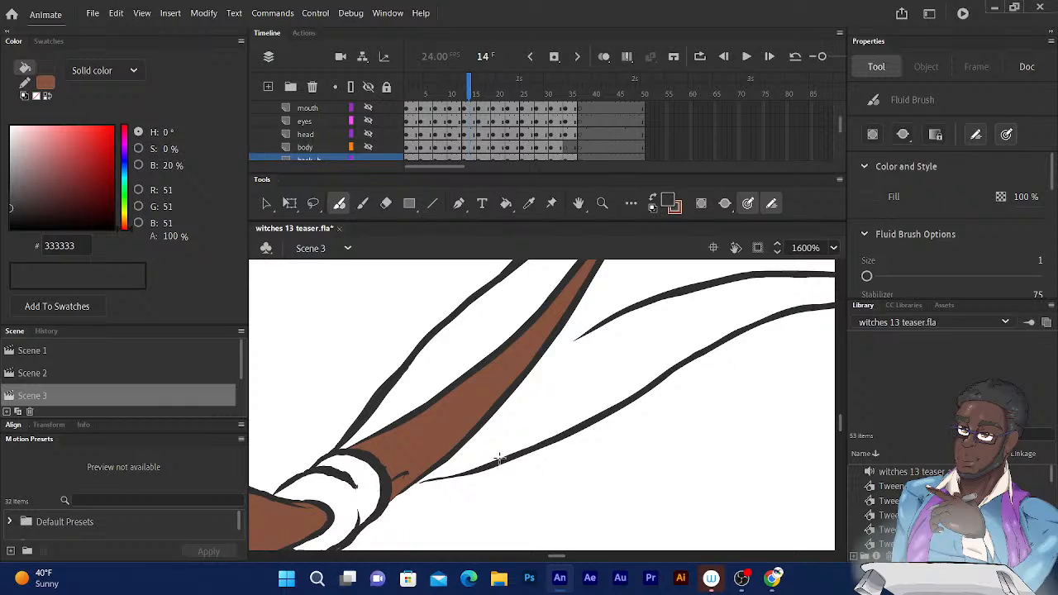
pyautogui.moveTo(380, 510)
pyautogui.mouseDown()
pyautogui.moveTo(468, 475)
pyautogui.moveTo(531, 423)
pyautogui.mouseUp()
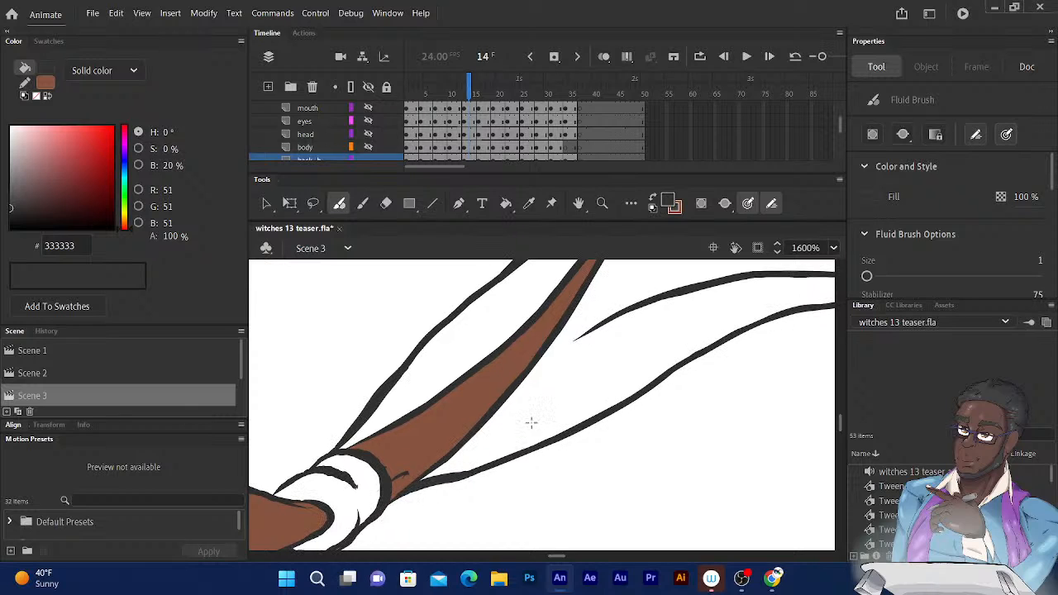
# Draw a pointed strand from the upper right strand's lower edge to behind the curled lowest strand, and erase the stray marks nearby
pyautogui.moveTo(521, 377); pyautogui.dragTo(413, 534)
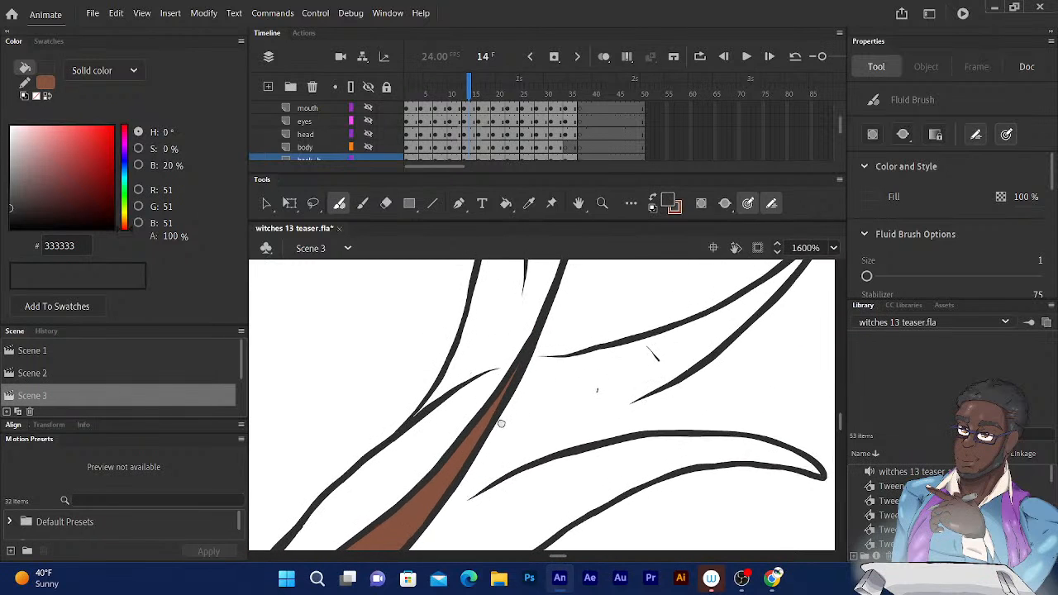
pyautogui.moveTo(501, 424)
pyautogui.mouseDown()
pyautogui.moveTo(466, 458)
pyautogui.moveTo(487, 439)
pyautogui.moveTo(482, 378)
pyautogui.moveTo(464, 497)
pyautogui.moveTo(494, 323)
pyautogui.moveTo(512, 290)
pyautogui.mouseUp()
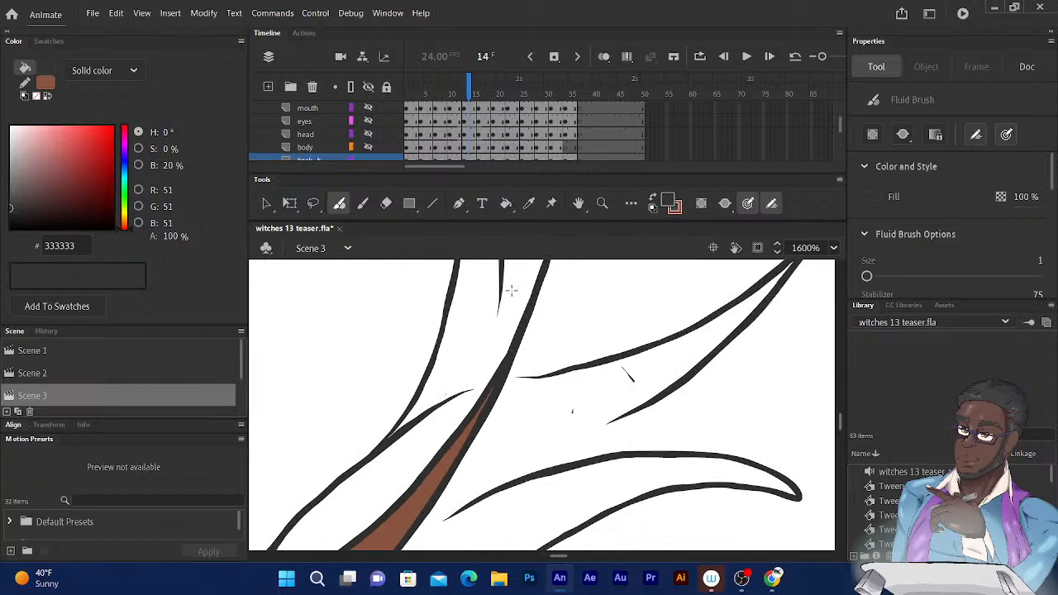
pyautogui.moveTo(632, 313)
pyautogui.mouseDown()
pyautogui.moveTo(548, 329)
pyautogui.moveTo(473, 307)
pyautogui.mouseUp()
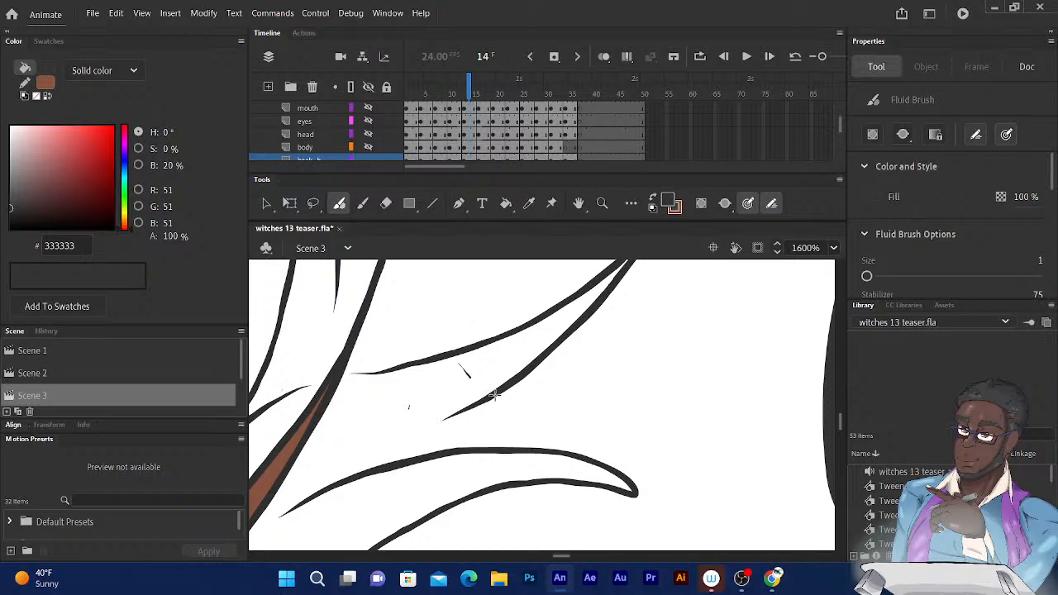
pyautogui.moveTo(496, 397)
pyautogui.mouseDown()
pyautogui.moveTo(581, 396)
pyautogui.moveTo(759, 482)
pyautogui.moveTo(610, 468)
pyautogui.moveTo(685, 490)
pyautogui.mouseUp()
pyautogui.click(386, 204)
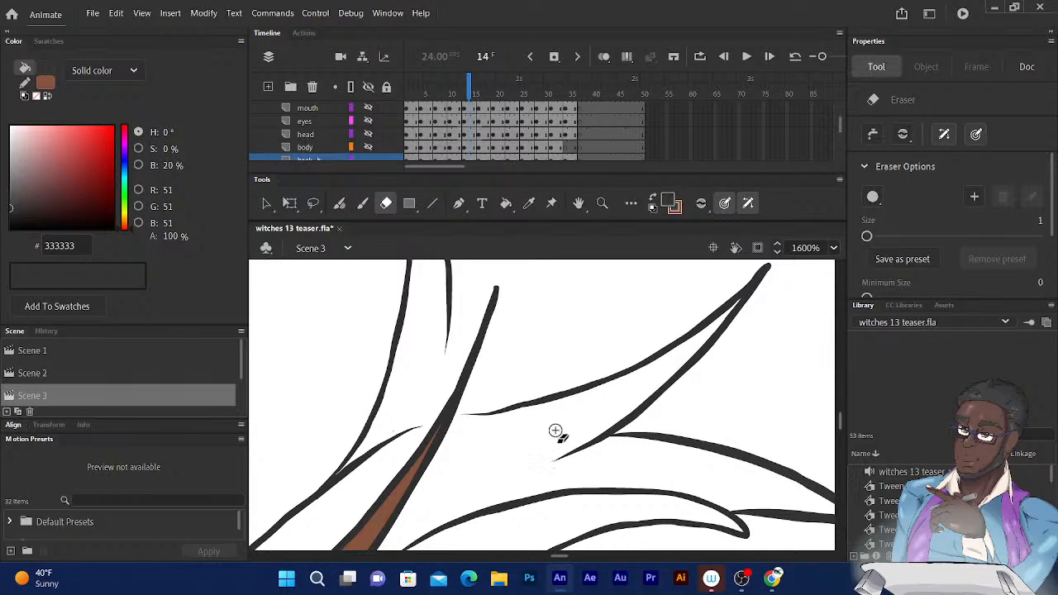
pyautogui.scroll(5, 538, 397)
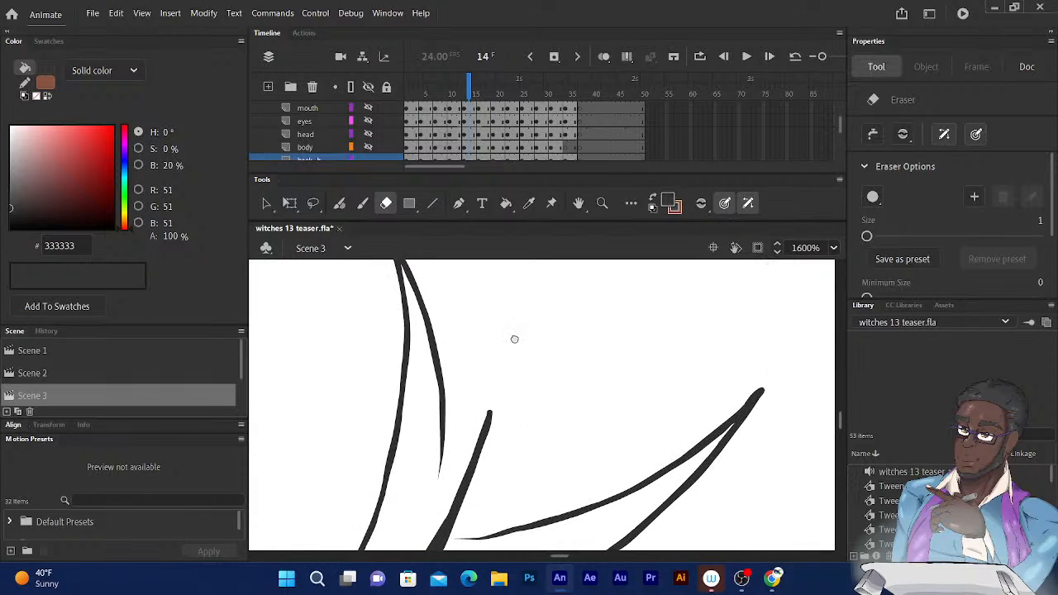
pyautogui.moveTo(514, 339)
pyautogui.mouseDown()
pyautogui.moveTo(528, 352)
pyautogui.moveTo(544, 311)
pyautogui.mouseUp()
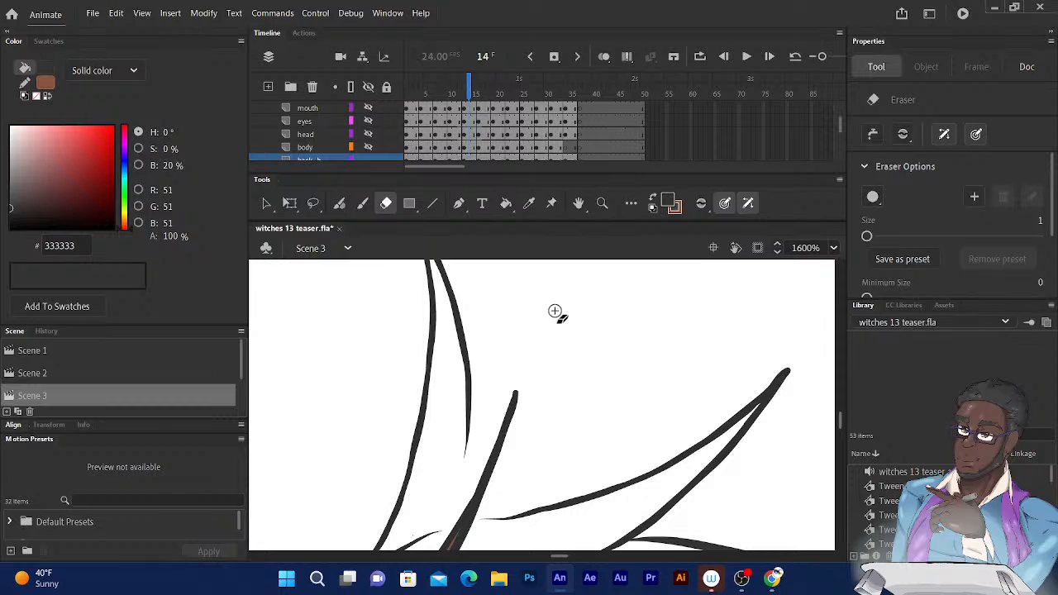
pyautogui.scroll(3, 511, 364)
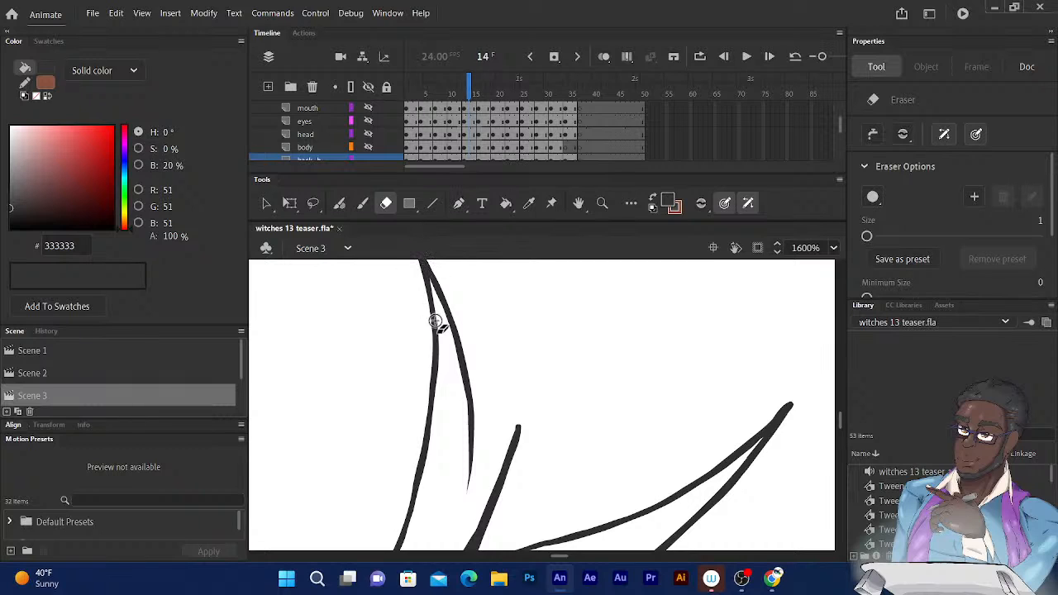
pyautogui.click(340, 204)
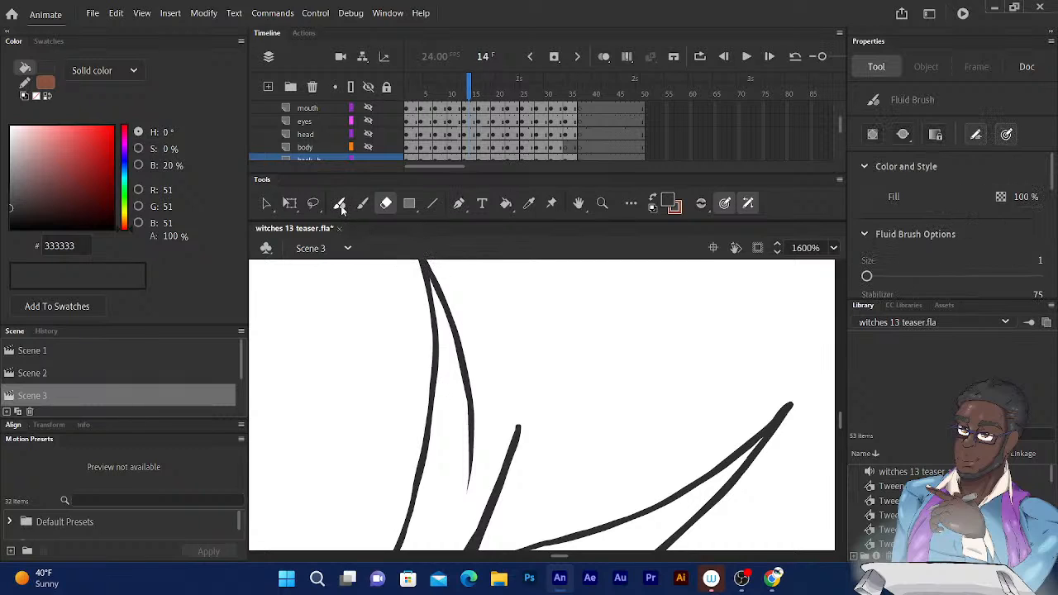
pyautogui.moveTo(473, 426)
pyautogui.mouseDown()
pyautogui.moveTo(514, 376)
pyautogui.moveTo(590, 346)
pyautogui.moveTo(613, 325)
pyautogui.moveTo(631, 284)
pyautogui.moveTo(622, 343)
pyautogui.moveTo(587, 416)
pyautogui.moveTo(509, 531)
pyautogui.mouseUp()
pyautogui.hotkey('ctrl', 'z')
pyautogui.hotkey('ctrl', 'z')
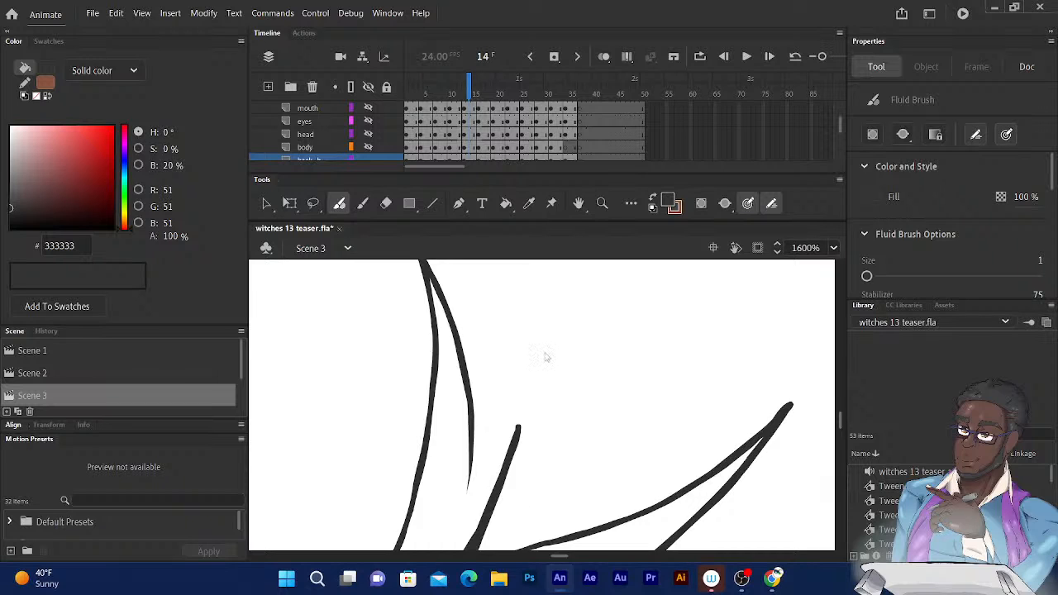
# Draw a tall pointed strand between the upper strand and the right strand, starting at the upper strand's inner line
pyautogui.hotkey('ctrl', '-')
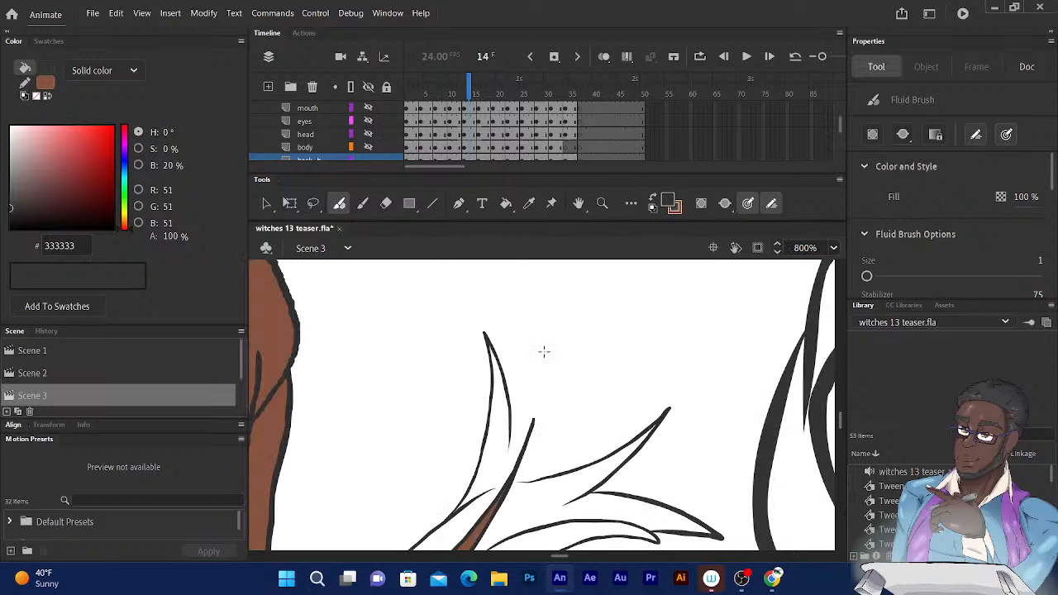
pyautogui.moveTo(574, 357); pyautogui.dragTo(587, 299)
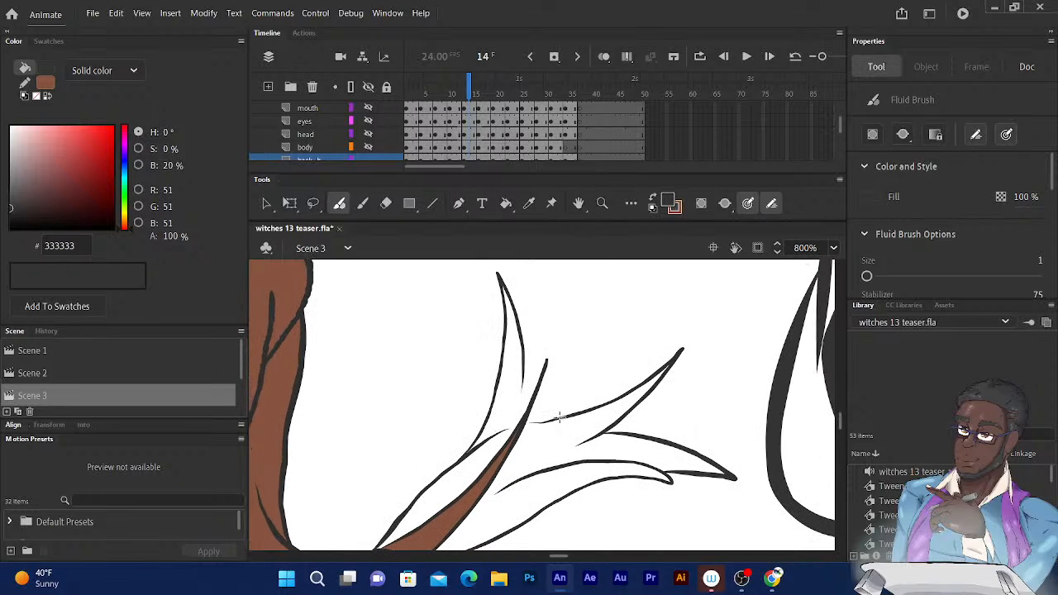
pyautogui.moveTo(561, 417)
pyautogui.mouseDown()
pyautogui.moveTo(571, 351)
pyautogui.moveTo(549, 284)
pyautogui.moveTo(522, 386)
pyautogui.moveTo(571, 303)
pyautogui.mouseUp()
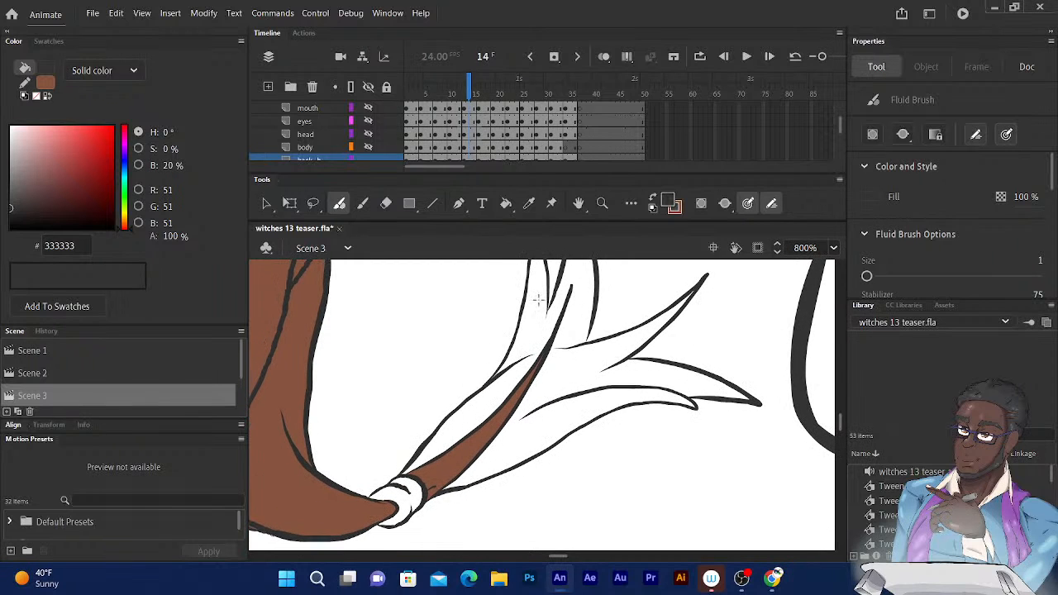
pyautogui.moveTo(513, 321); pyautogui.dragTo(467, 364)
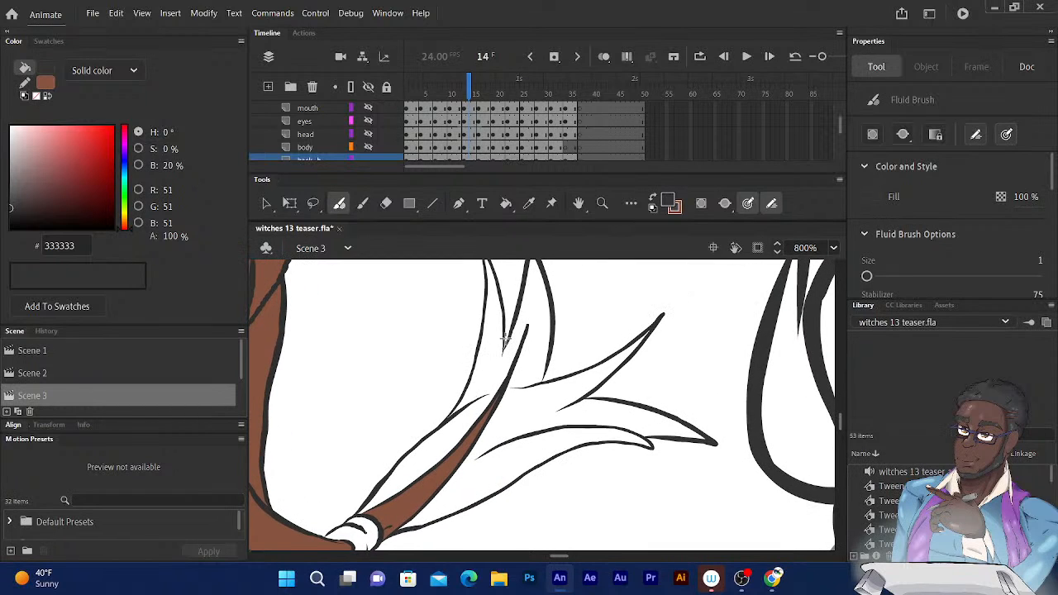
pyautogui.scroll(1, 504, 336)
pyautogui.scroll(1, 504, 335)
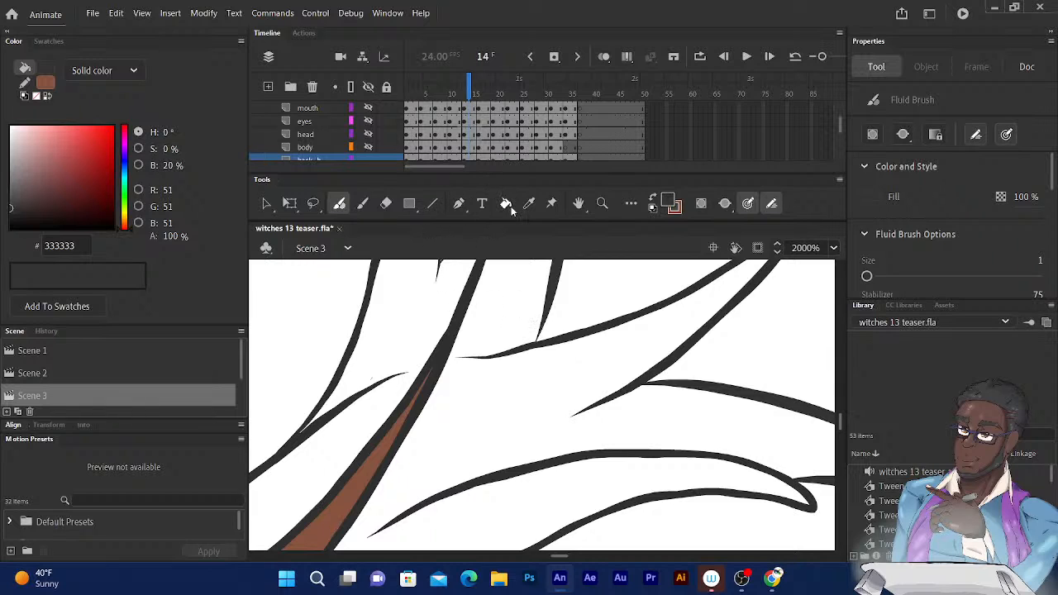
pyautogui.moveTo(543, 344); pyautogui.dragTo(579, 426)
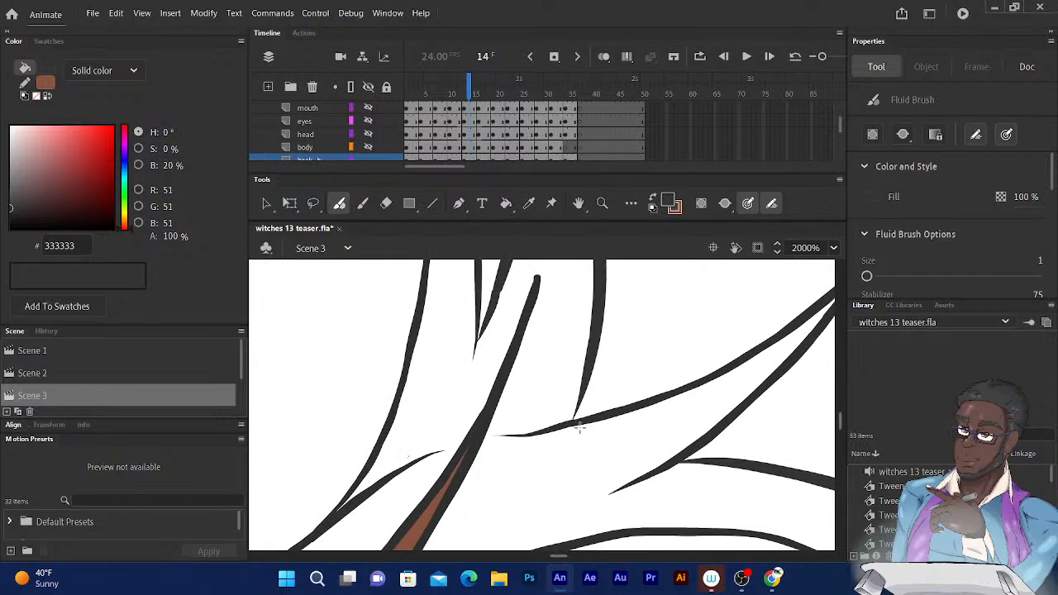
pyautogui.moveTo(544, 354); pyautogui.dragTo(574, 422)
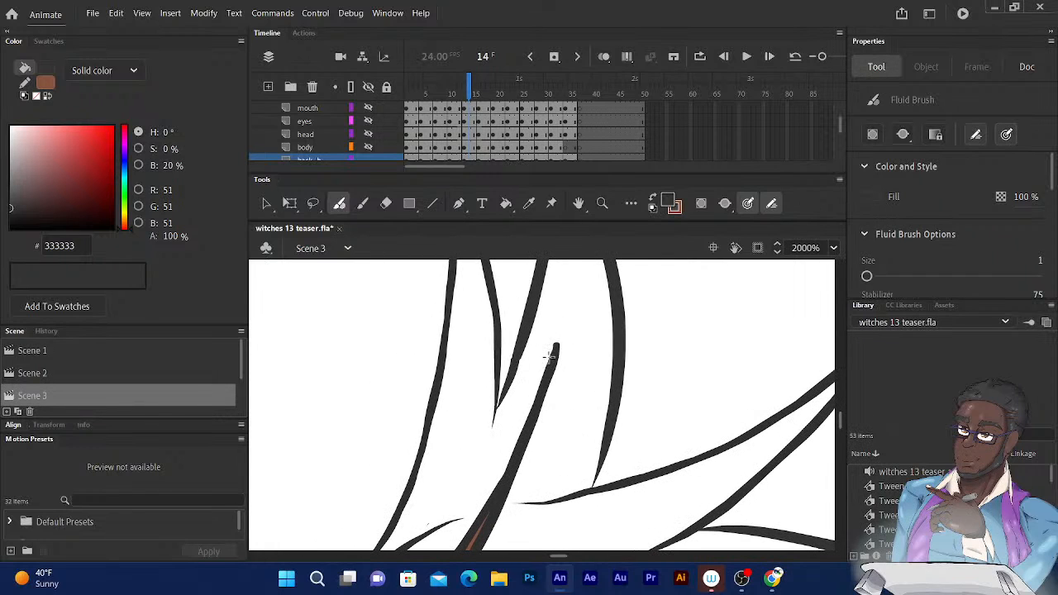
pyautogui.moveTo(549, 340); pyautogui.dragTo(588, 363)
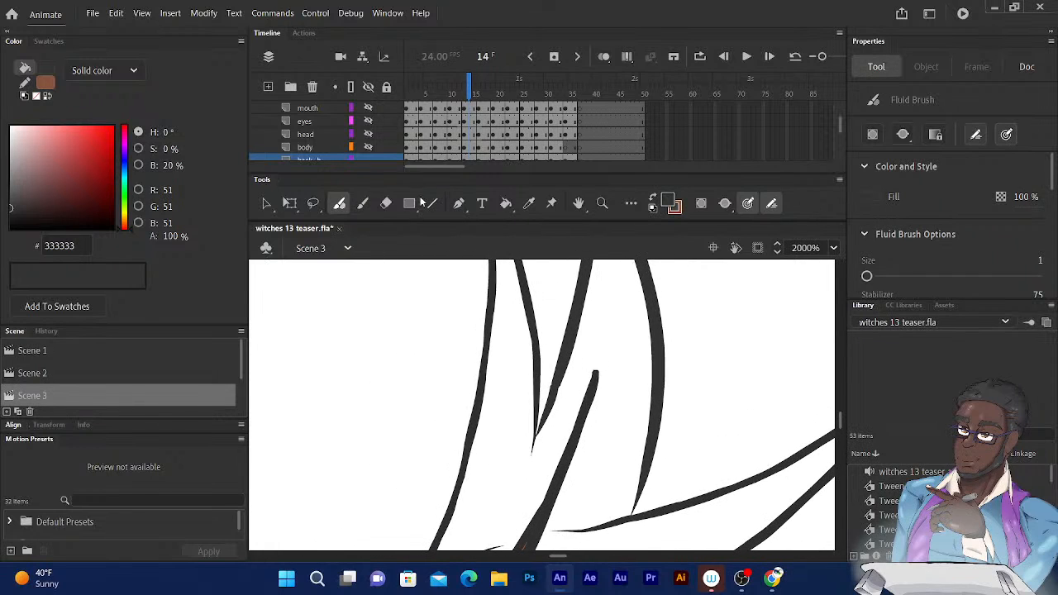
# Erase along the blunt upper end of the ponytail's central inner line on frame 14, trimming it to a thin tapered tip
pyautogui.click(386, 204)
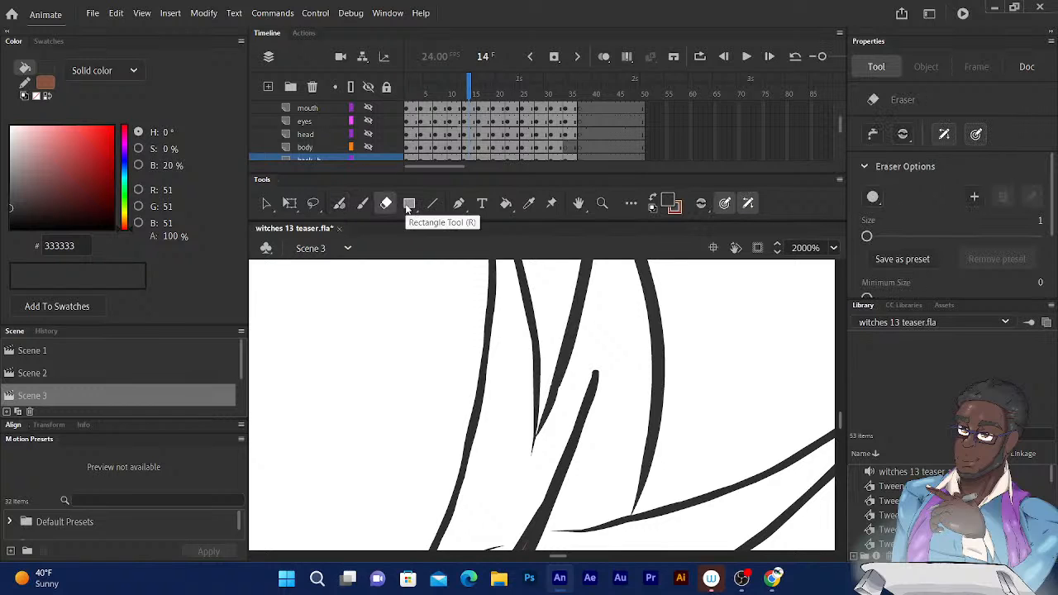
pyautogui.moveTo(603, 383); pyautogui.dragTo(640, 314)
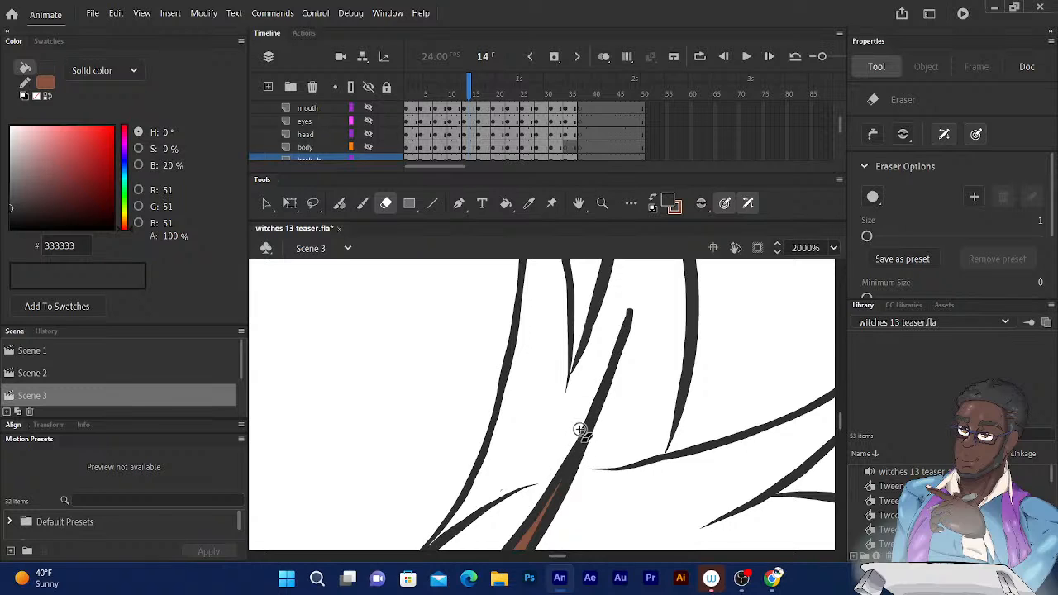
pyautogui.moveTo(572, 443); pyautogui.dragTo(631, 306)
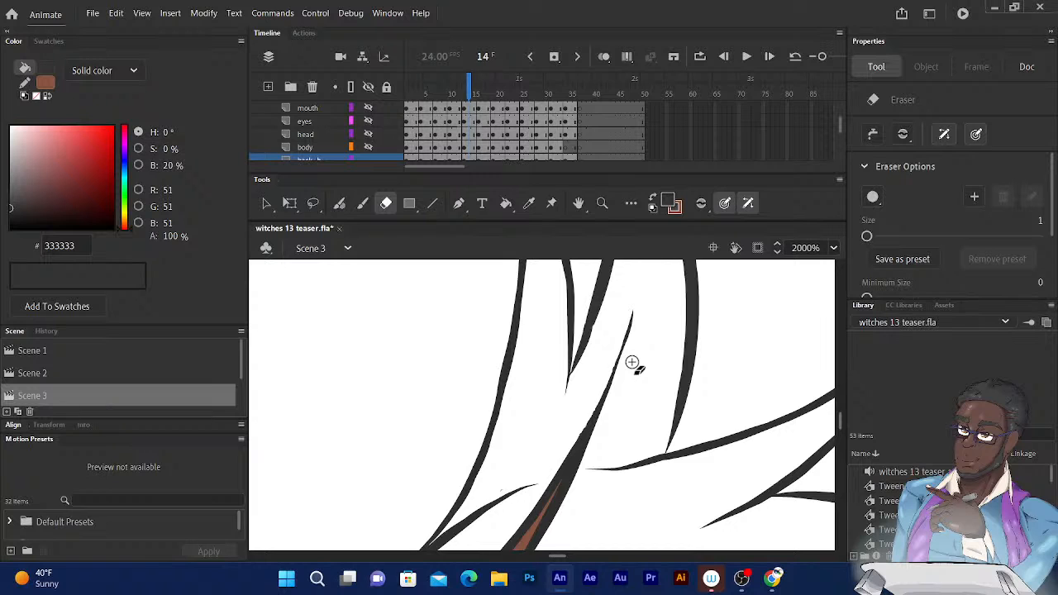
pyautogui.moveTo(585, 328)
pyautogui.mouseDown()
pyautogui.moveTo(546, 296)
pyautogui.moveTo(568, 328)
pyautogui.moveTo(556, 336)
pyautogui.moveTo(568, 297)
pyautogui.moveTo(558, 363)
pyautogui.moveTo(570, 302)
pyautogui.moveTo(553, 392)
pyautogui.moveTo(569, 318)
pyautogui.moveTo(508, 434)
pyautogui.moveTo(551, 349)
pyautogui.mouseUp()
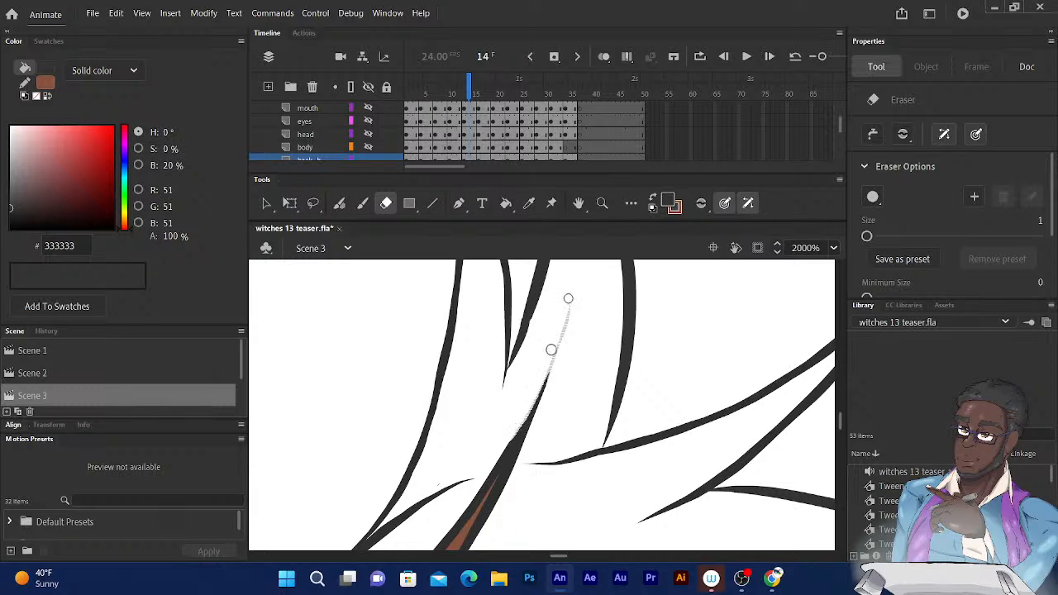
pyautogui.moveTo(568, 298); pyautogui.dragTo(554, 355)
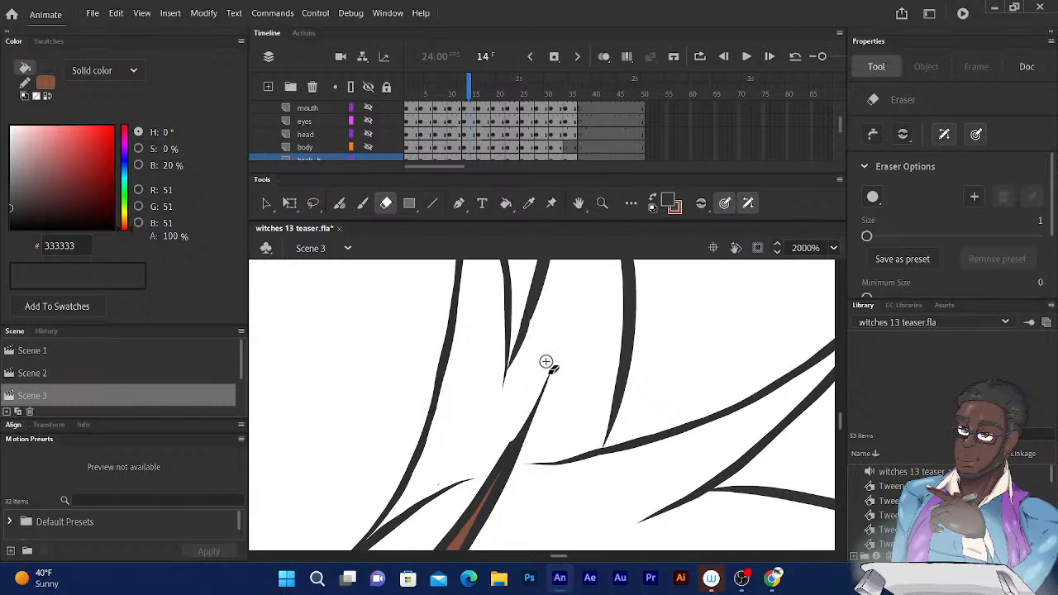
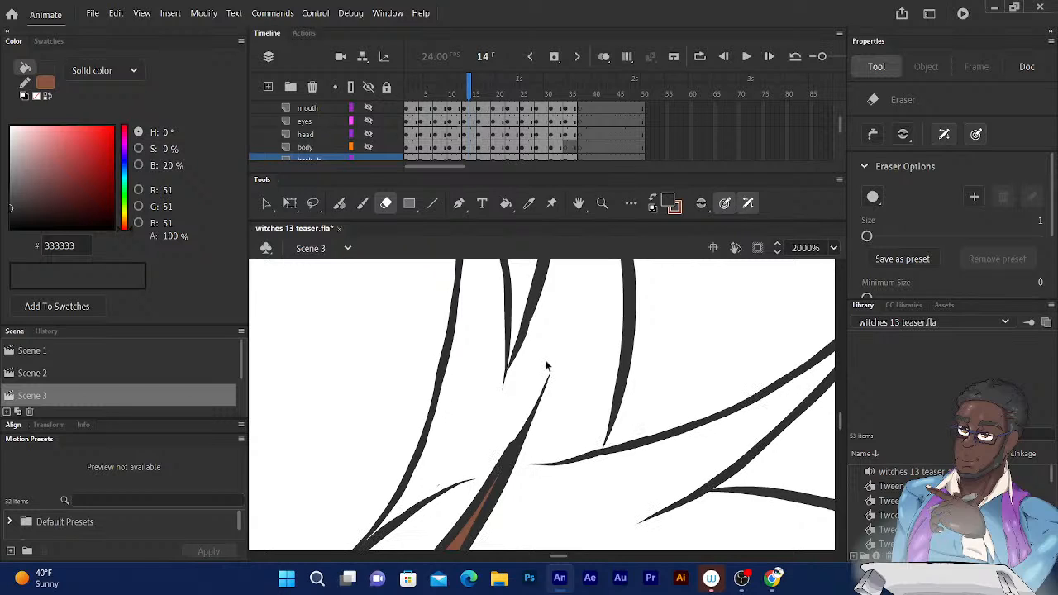
# Fill the empty ponytail strands on frame 14 with brown 875440
pyautogui.hotkey('ctrl', '-')
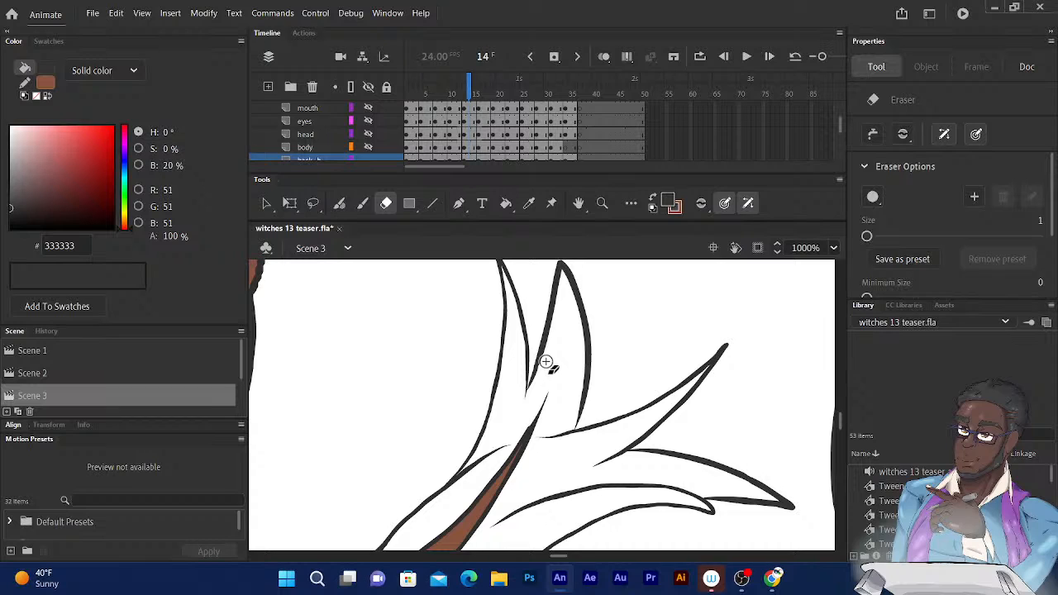
pyautogui.click(507, 204)
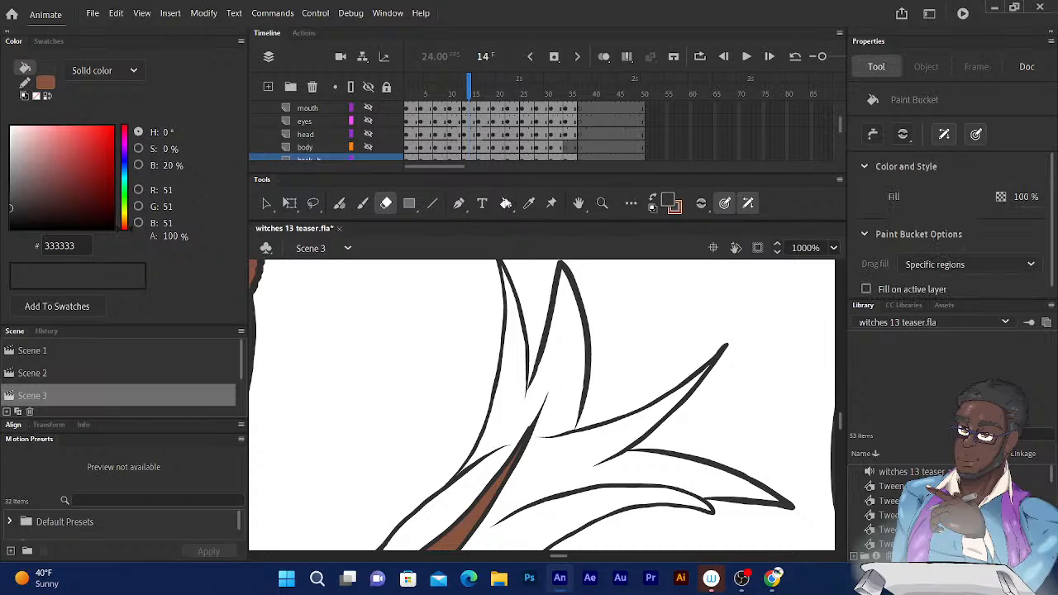
pyautogui.click(652, 202)
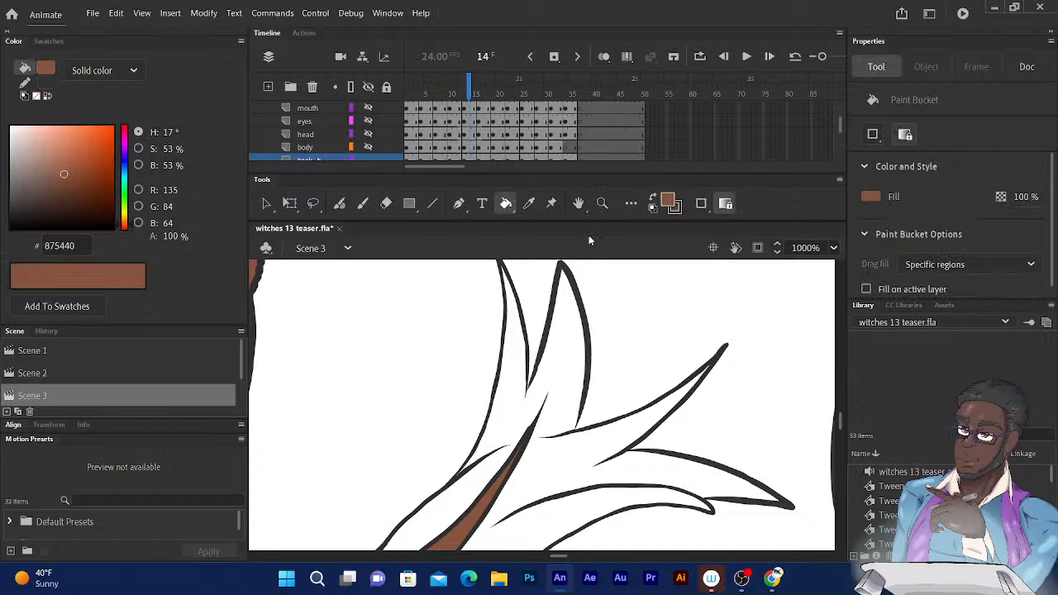
pyautogui.moveTo(588, 263)
pyautogui.mouseDown()
pyautogui.moveTo(584, 285)
pyautogui.moveTo(595, 220)
pyautogui.mouseUp()
pyautogui.click(532, 362)
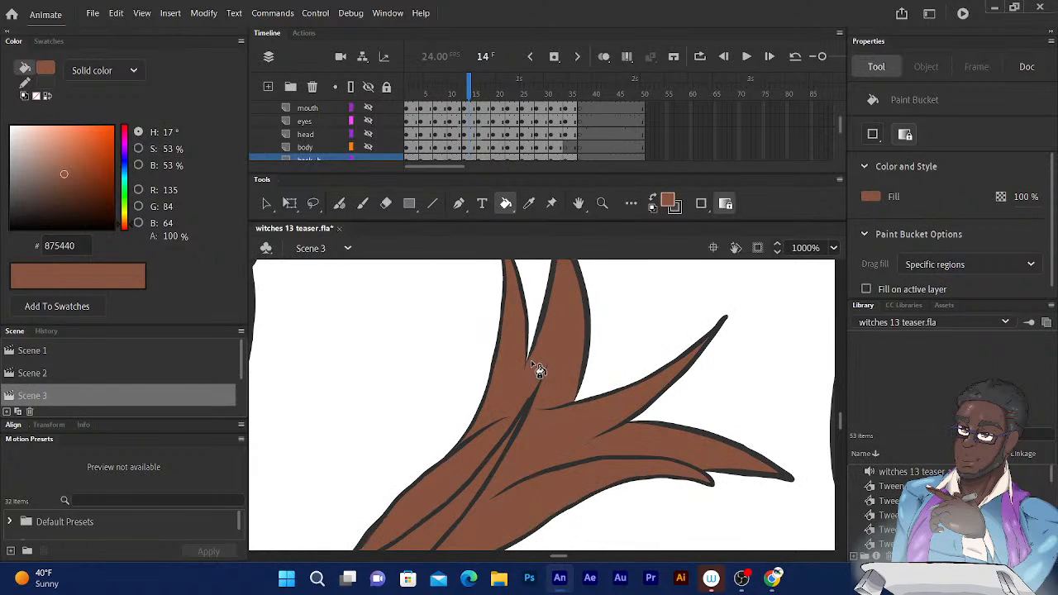
pyautogui.moveTo(531, 398); pyautogui.dragTo(578, 260)
pyautogui.moveTo(518, 348); pyautogui.dragTo(572, 363)
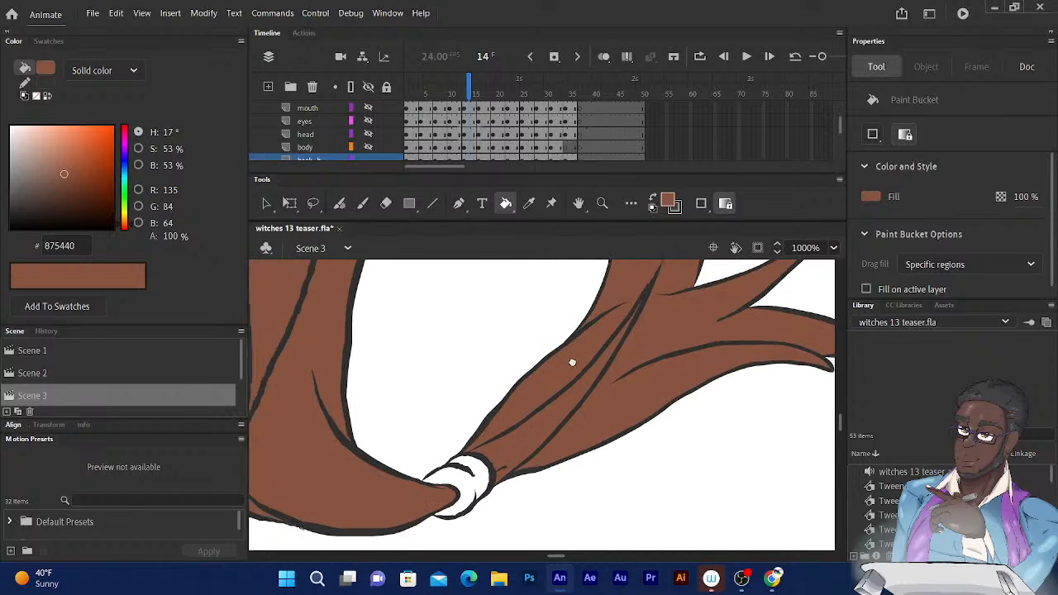
pyautogui.moveTo(488, 425)
pyautogui.mouseDown()
pyautogui.moveTo(457, 367)
pyautogui.moveTo(432, 359)
pyautogui.mouseUp()
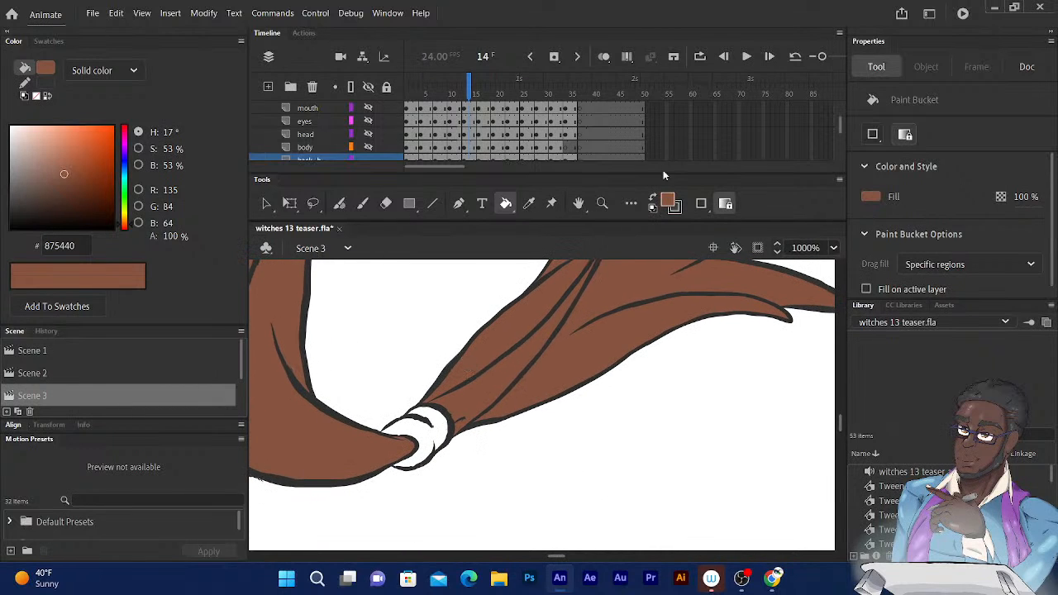
pyautogui.moveTo(620, 314); pyautogui.dragTo(538, 400)
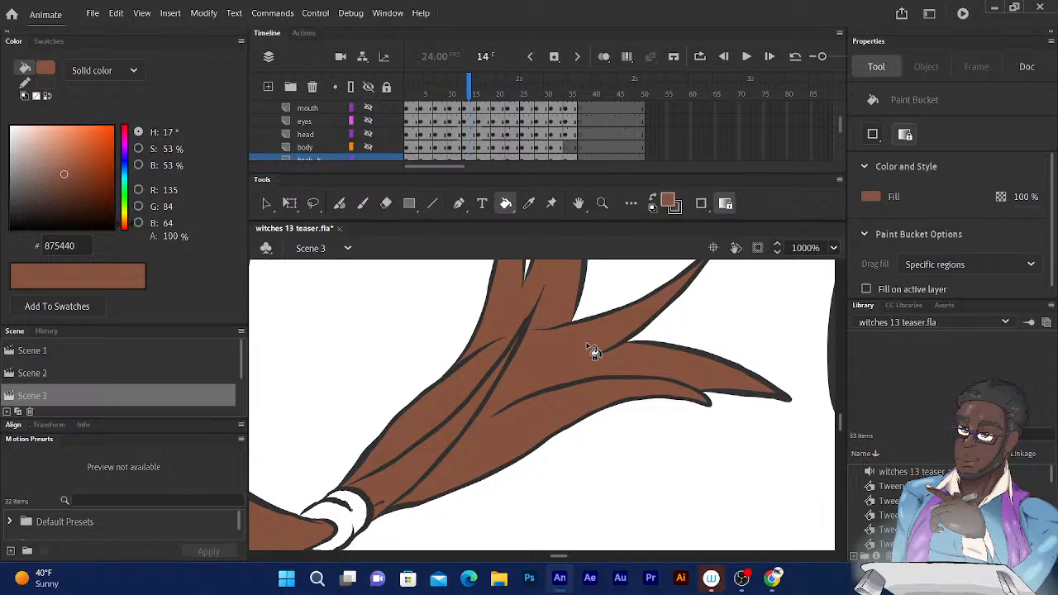
# Check the ponytail on frame 11, and examine the back hair and ponytail on frame 8 for missing fills and rough outlines
pyautogui.click(469, 84)
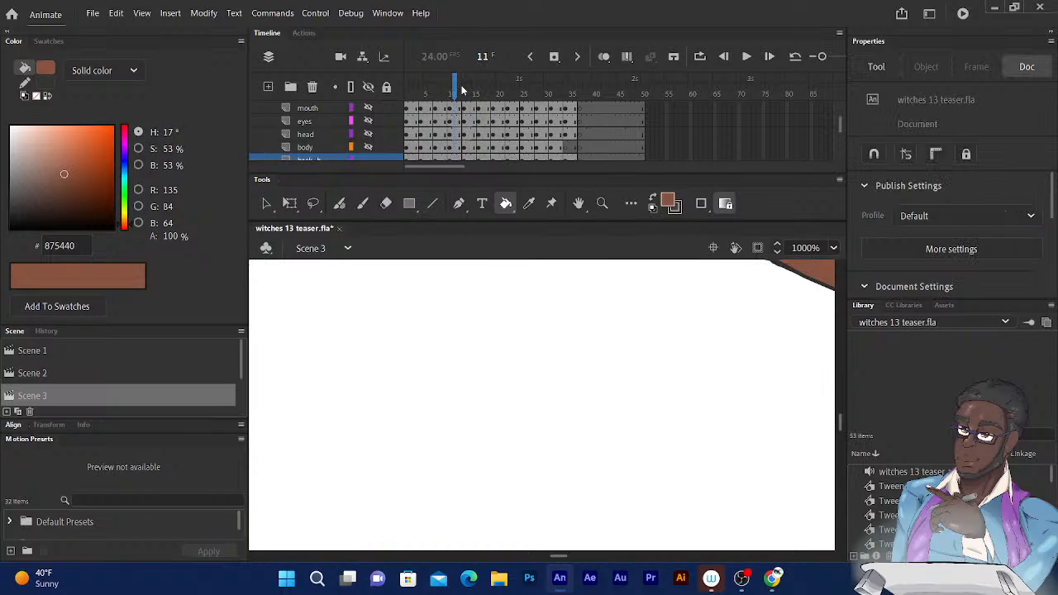
pyautogui.scroll(3, 628, 383)
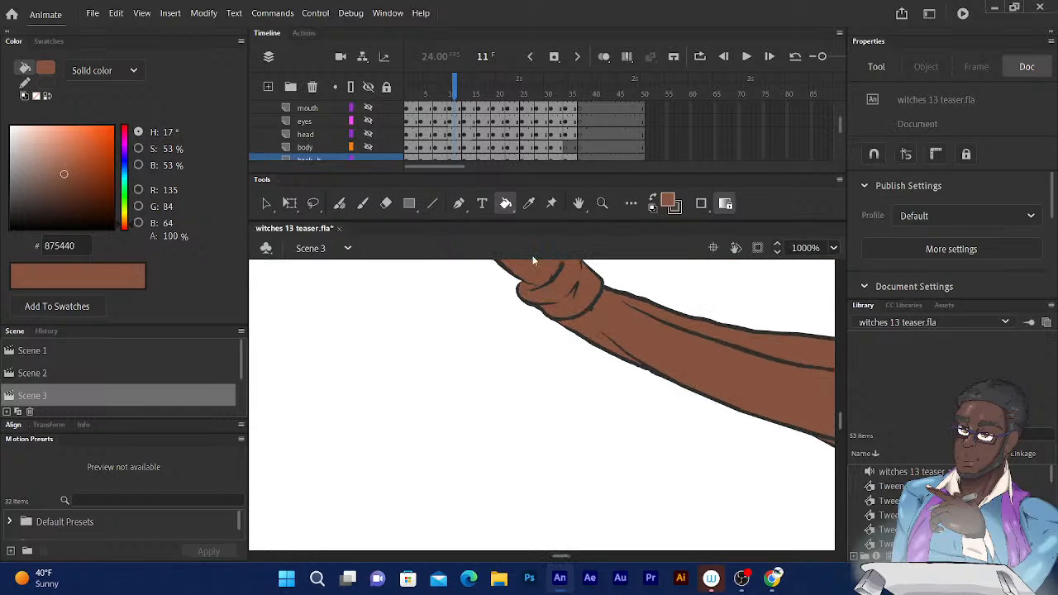
pyautogui.moveTo(563, 319)
pyautogui.mouseDown()
pyautogui.moveTo(454, 340)
pyautogui.moveTo(511, 257)
pyautogui.moveTo(464, 233)
pyautogui.moveTo(565, 305)
pyautogui.moveTo(472, 350)
pyautogui.moveTo(452, 373)
pyautogui.moveTo(531, 391)
pyautogui.mouseUp()
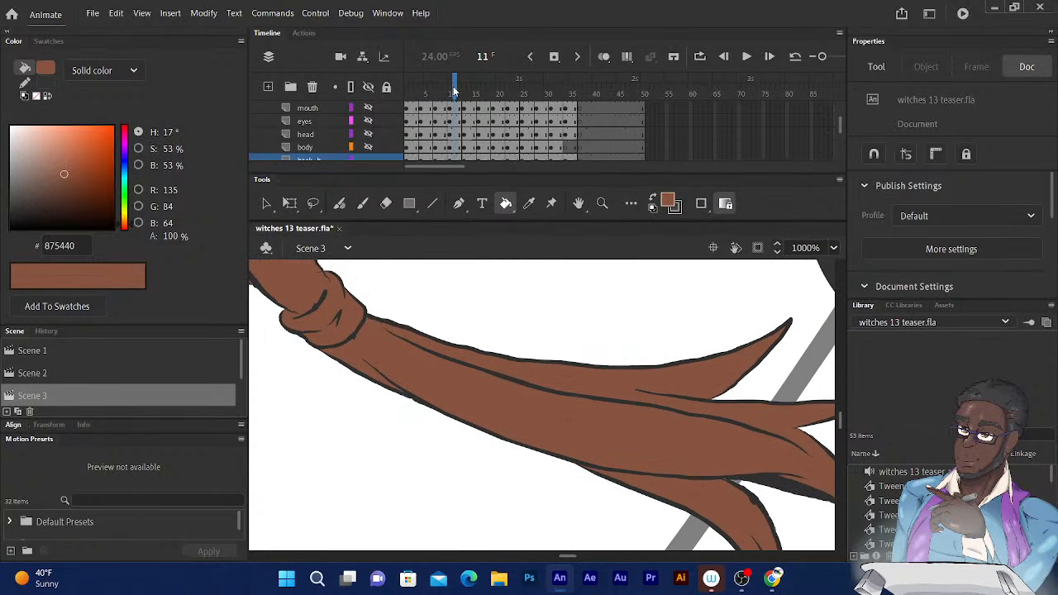
pyautogui.press(',')
pyautogui.press(',')
pyautogui.press(',')
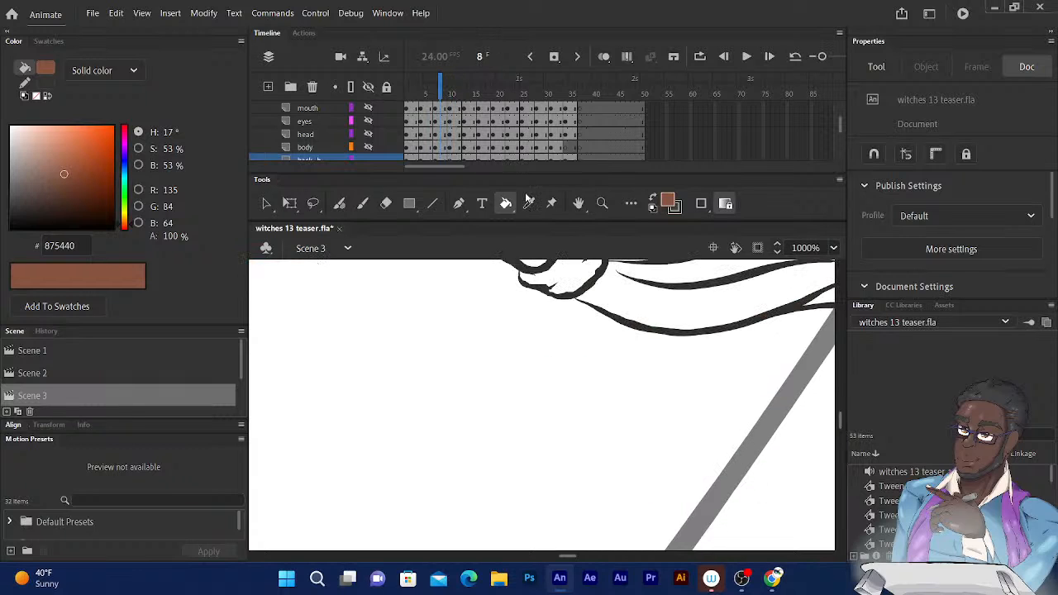
pyautogui.press('k')
pyautogui.moveTo(510, 296)
pyautogui.mouseDown()
pyautogui.moveTo(465, 356)
pyautogui.moveTo(466, 376)
pyautogui.mouseUp()
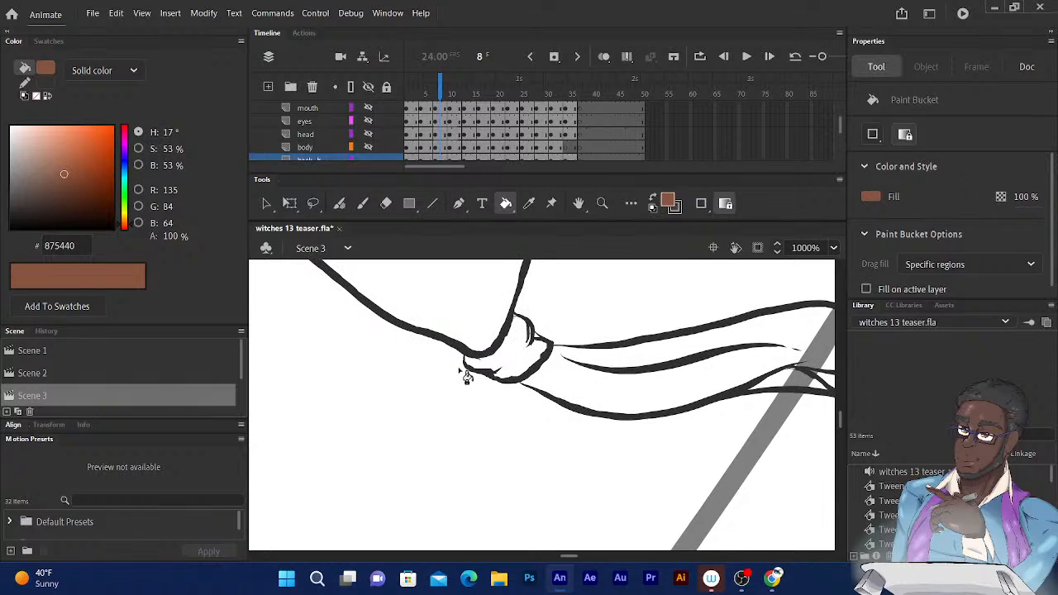
pyautogui.moveTo(484, 320)
pyautogui.mouseDown()
pyautogui.moveTo(477, 323)
pyautogui.moveTo(547, 399)
pyautogui.mouseUp()
pyautogui.moveTo(521, 300); pyautogui.dragTo(500, 416)
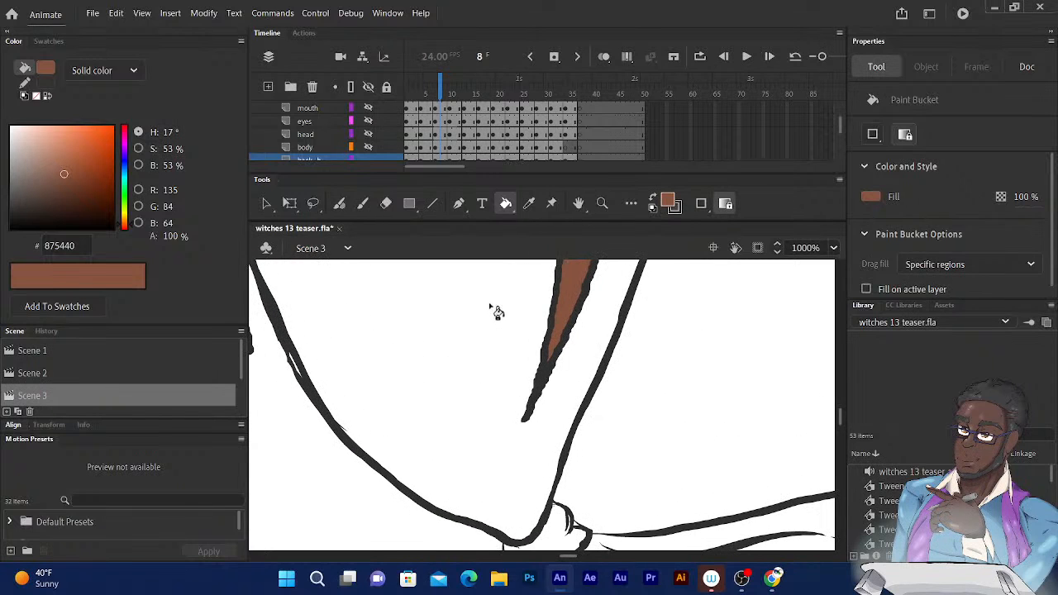
pyautogui.moveTo(490, 300); pyautogui.dragTo(497, 299)
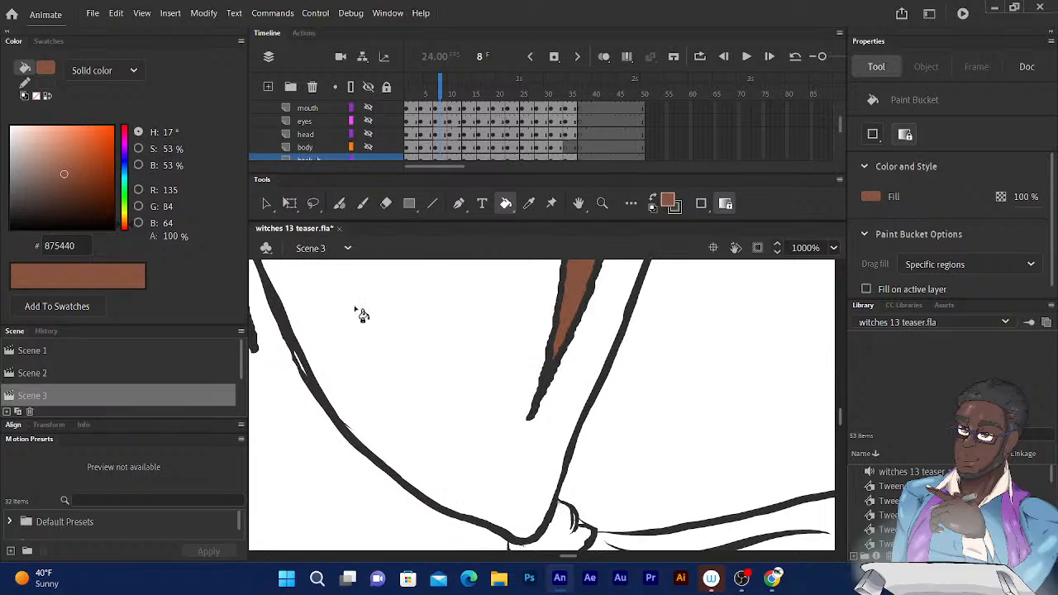
pyautogui.moveTo(360, 310)
pyautogui.mouseDown()
pyautogui.moveTo(454, 317)
pyautogui.moveTo(449, 328)
pyautogui.mouseUp()
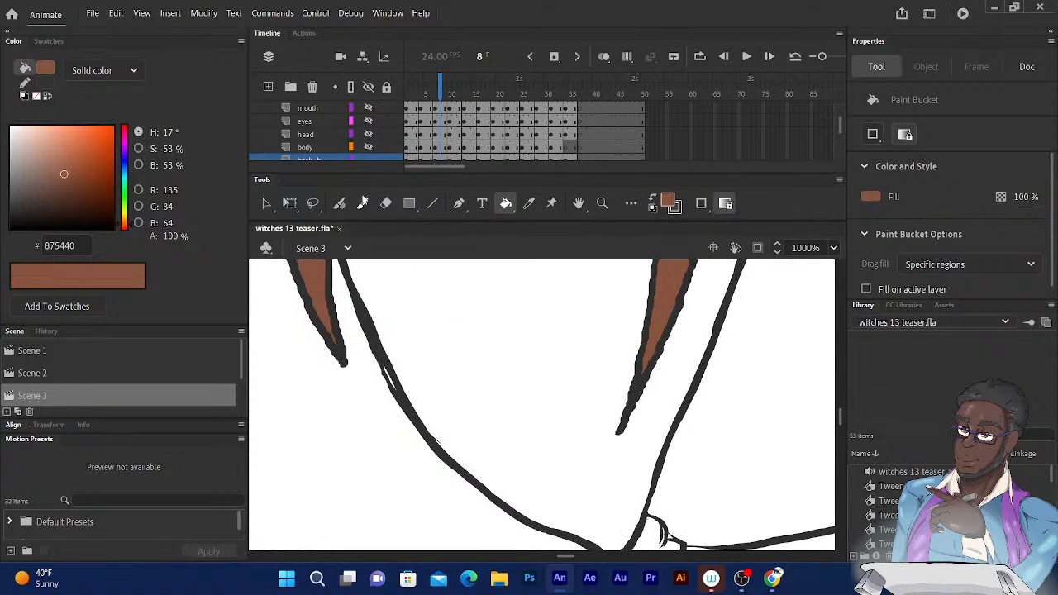
# Thicken the back hair's doubled left outline on frame 8 with 333333, and erase its inner side into one smooth line
pyautogui.click(651, 202)
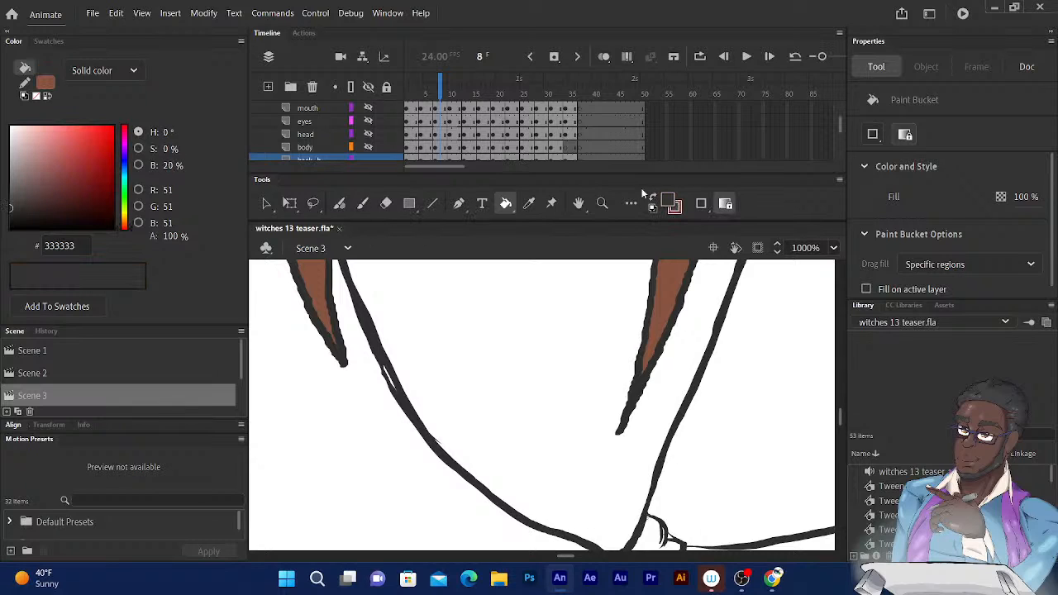
pyautogui.click(339, 204)
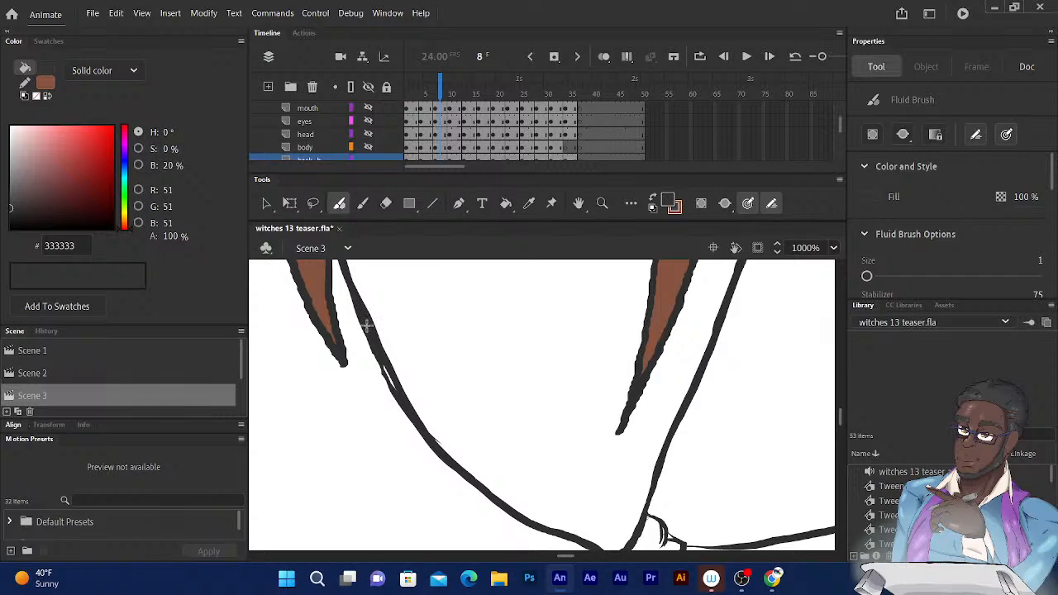
pyautogui.moveTo(348, 280)
pyautogui.mouseDown()
pyautogui.moveTo(387, 391)
pyautogui.moveTo(444, 462)
pyautogui.mouseUp()
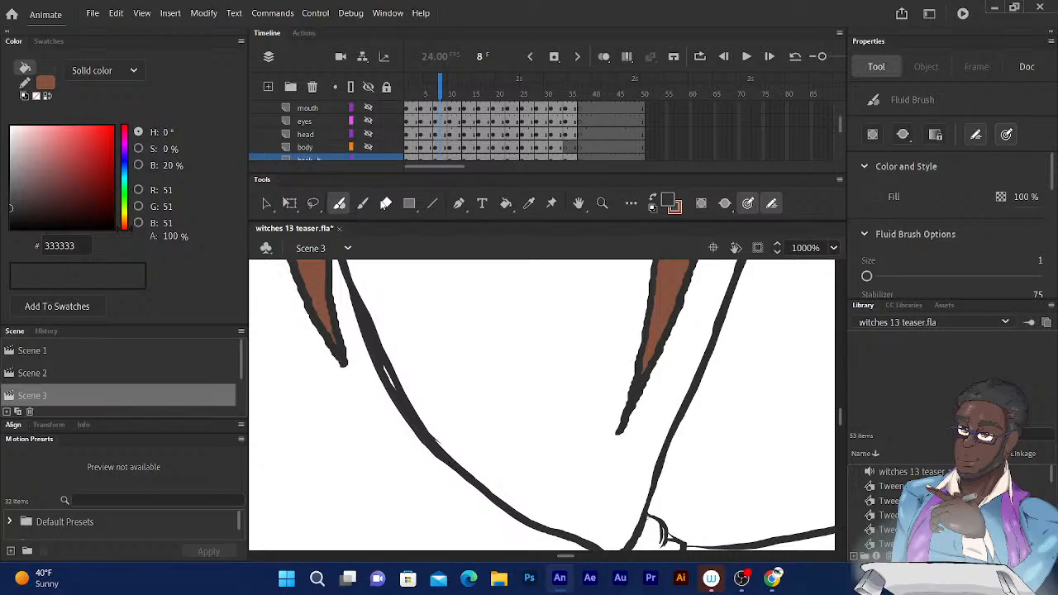
pyautogui.click(385, 204)
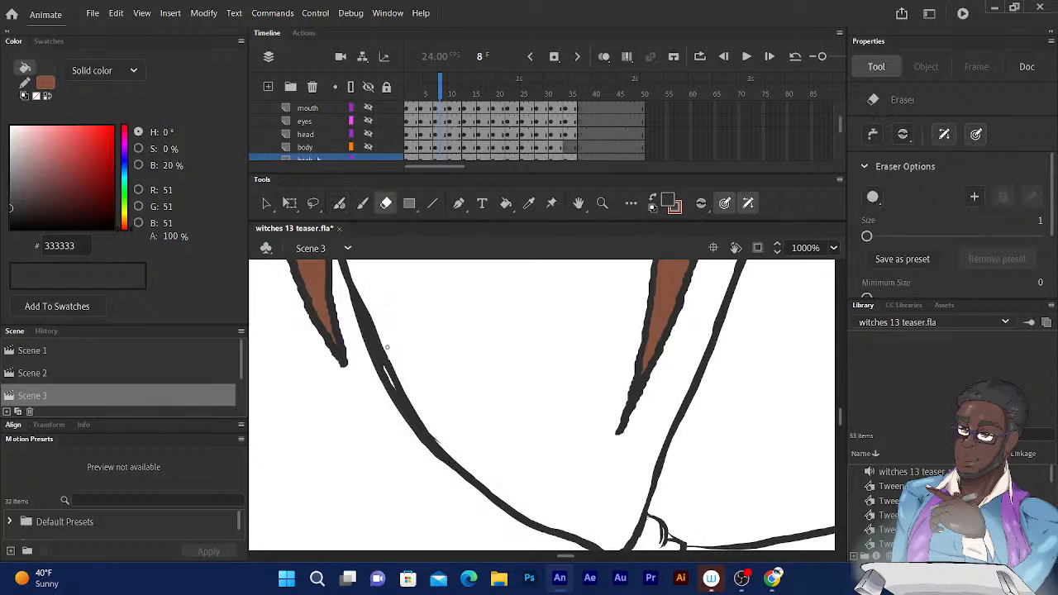
pyautogui.moveTo(387, 347)
pyautogui.mouseDown()
pyautogui.moveTo(392, 374)
pyautogui.moveTo(362, 299)
pyautogui.moveTo(381, 361)
pyautogui.moveTo(442, 451)
pyautogui.mouseUp()
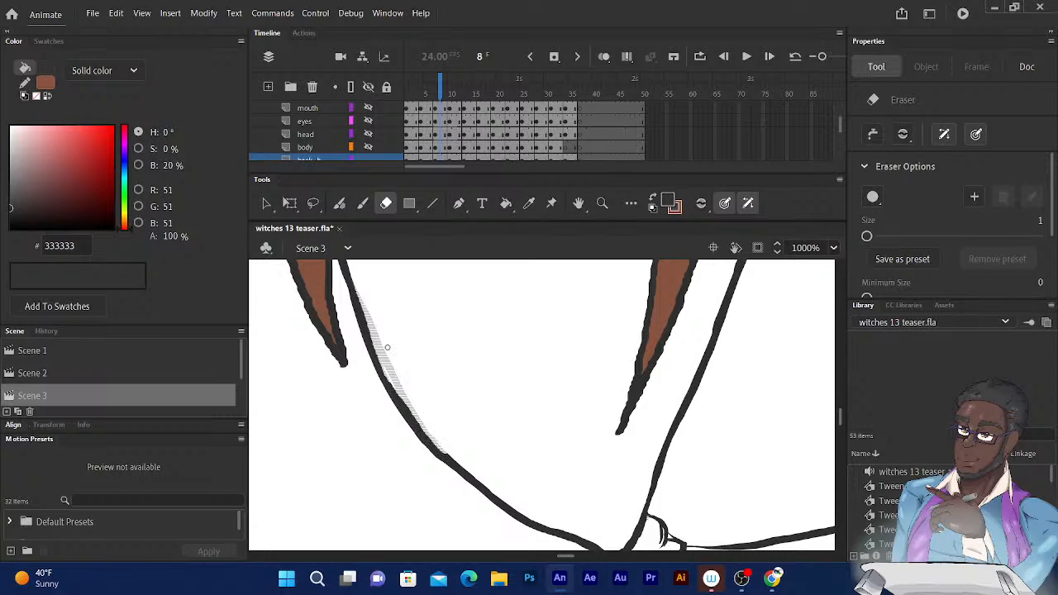
pyautogui.moveTo(446, 455); pyautogui.dragTo(490, 468)
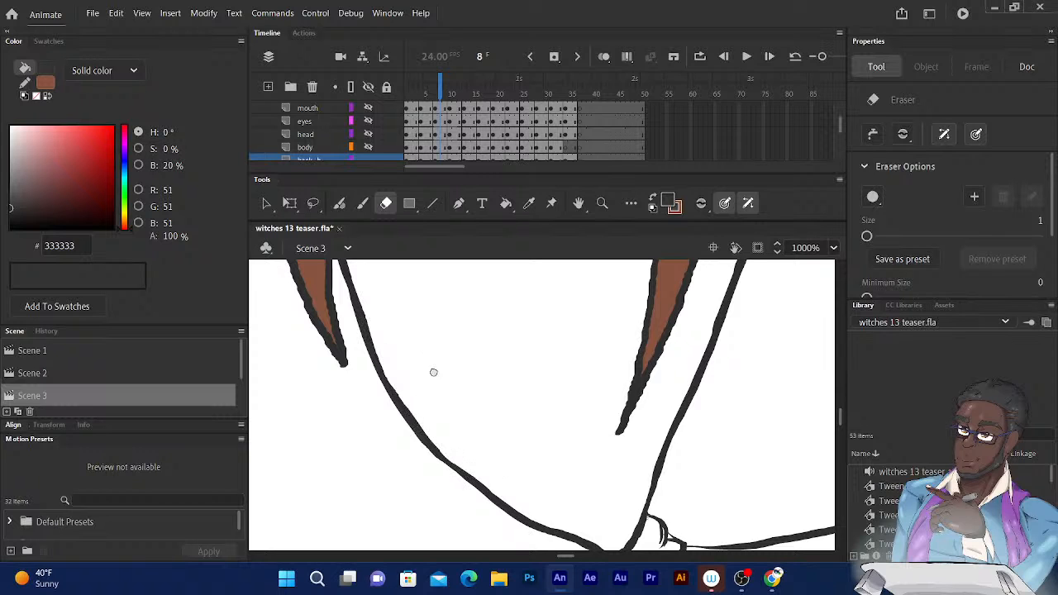
# Touch up the hair tie's upper outline and fold line on frame 8 with the Fluid Brush and Eraser
pyautogui.moveTo(433, 371); pyautogui.dragTo(325, 294)
pyautogui.moveTo(494, 371); pyautogui.dragTo(377, 265)
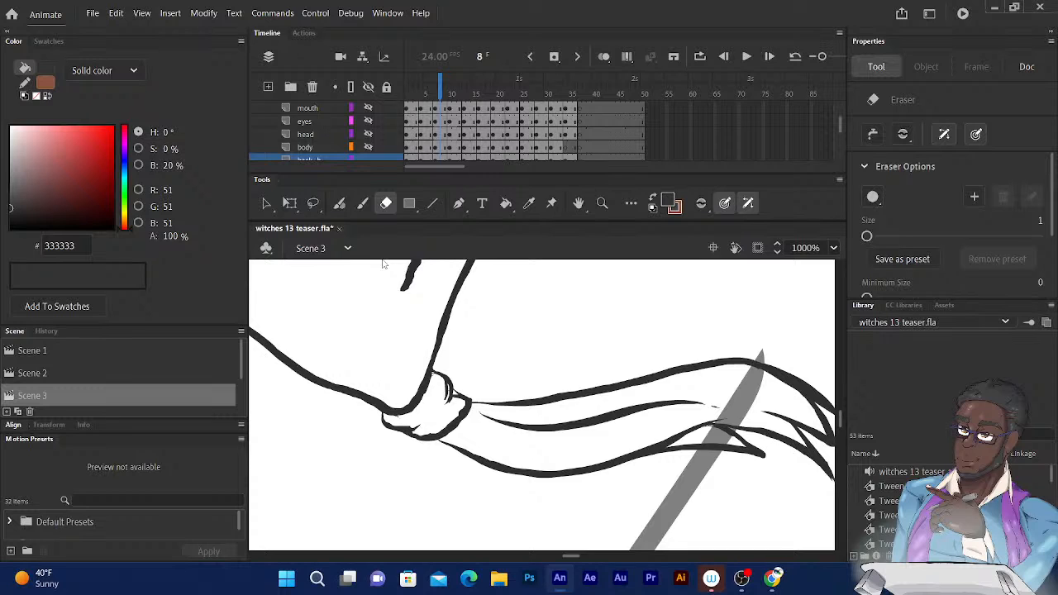
pyautogui.moveTo(402, 276); pyautogui.dragTo(394, 259)
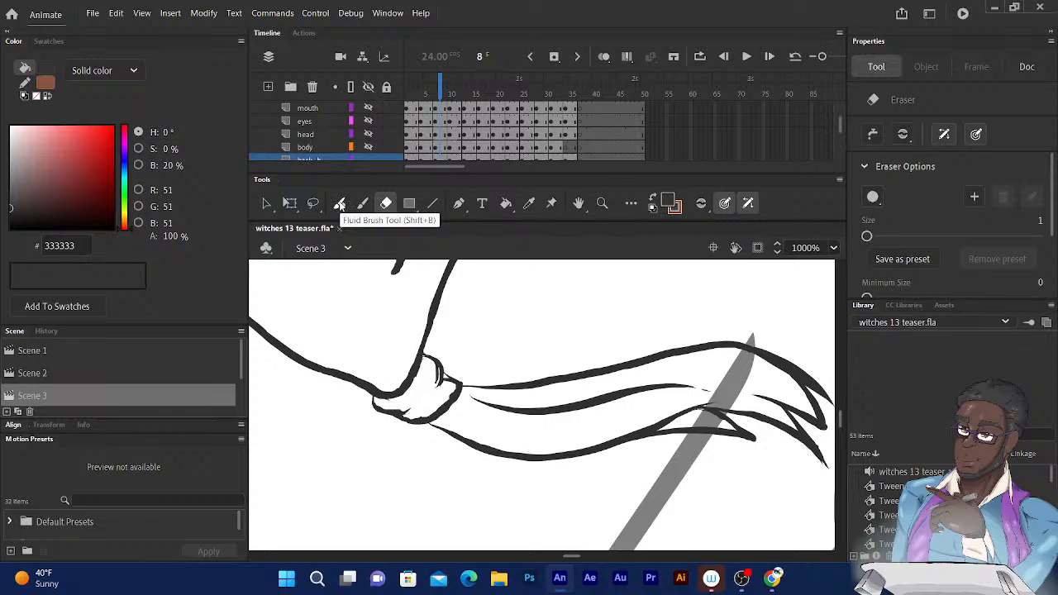
pyautogui.click(339, 204)
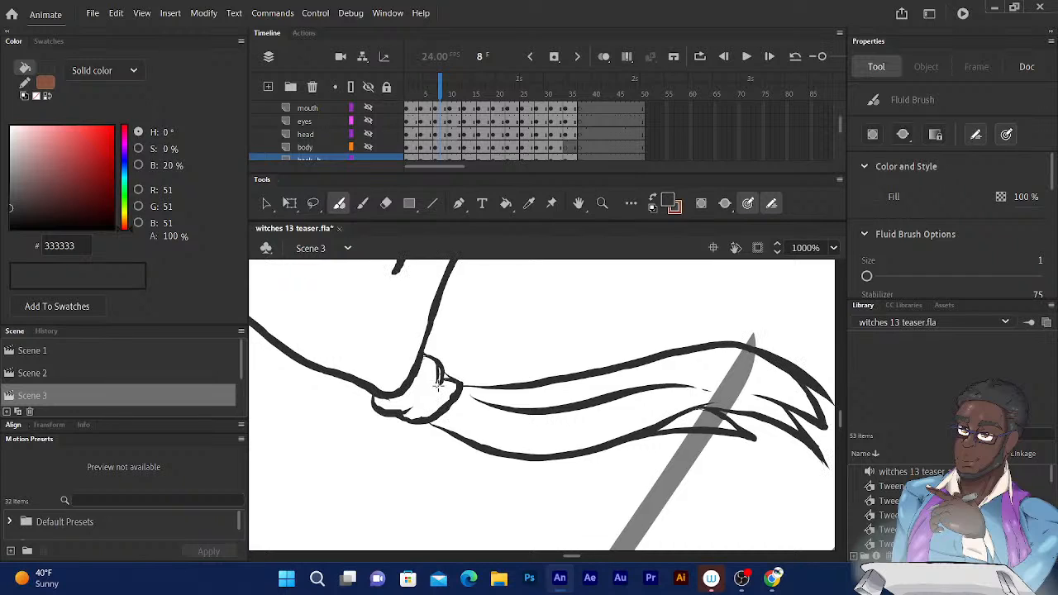
pyautogui.moveTo(438, 382); pyautogui.dragTo(430, 357)
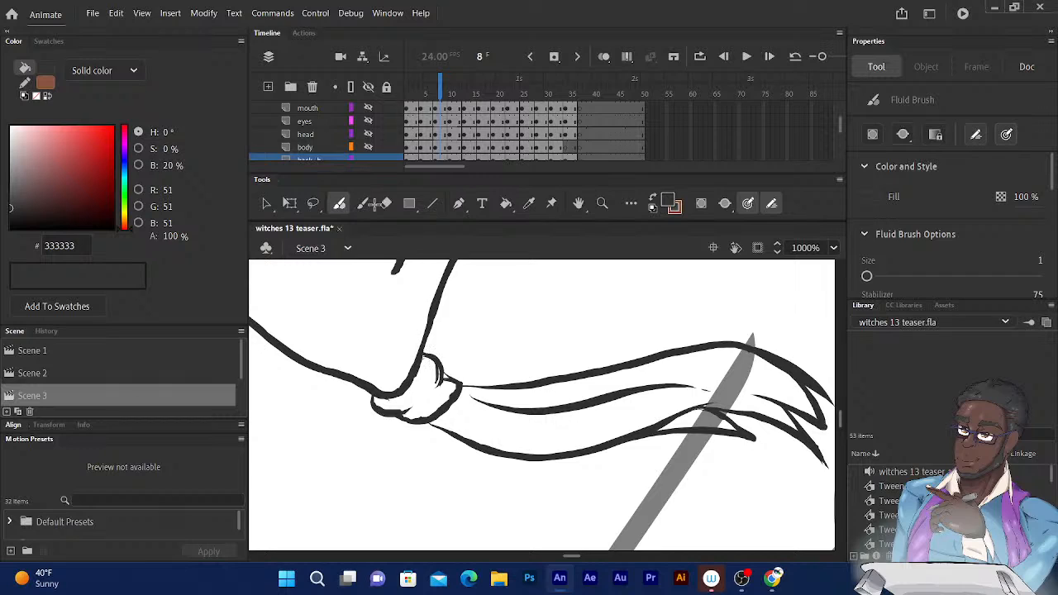
pyautogui.click(386, 204)
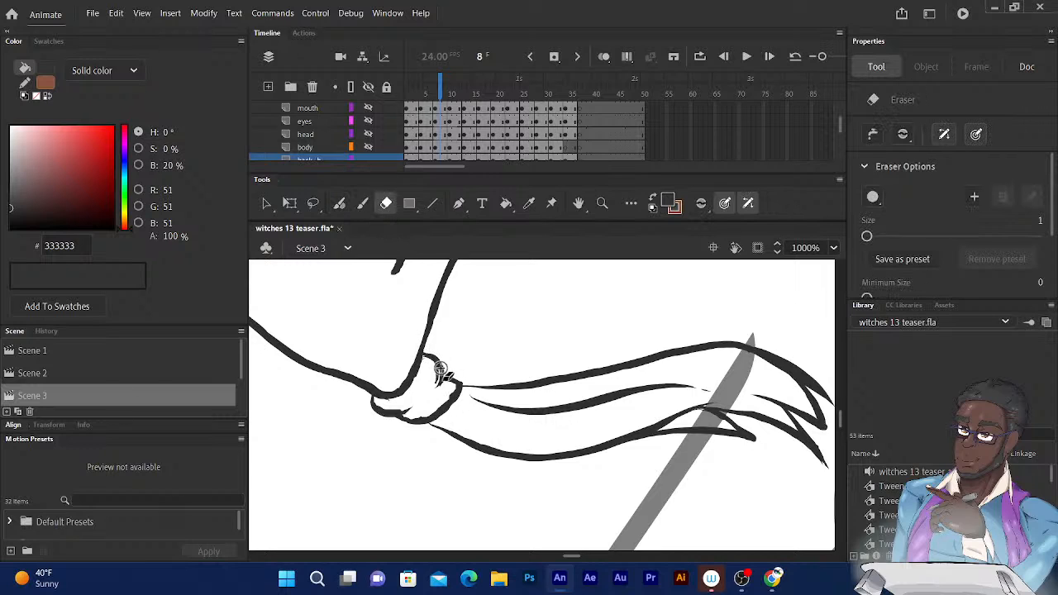
pyautogui.click(339, 203)
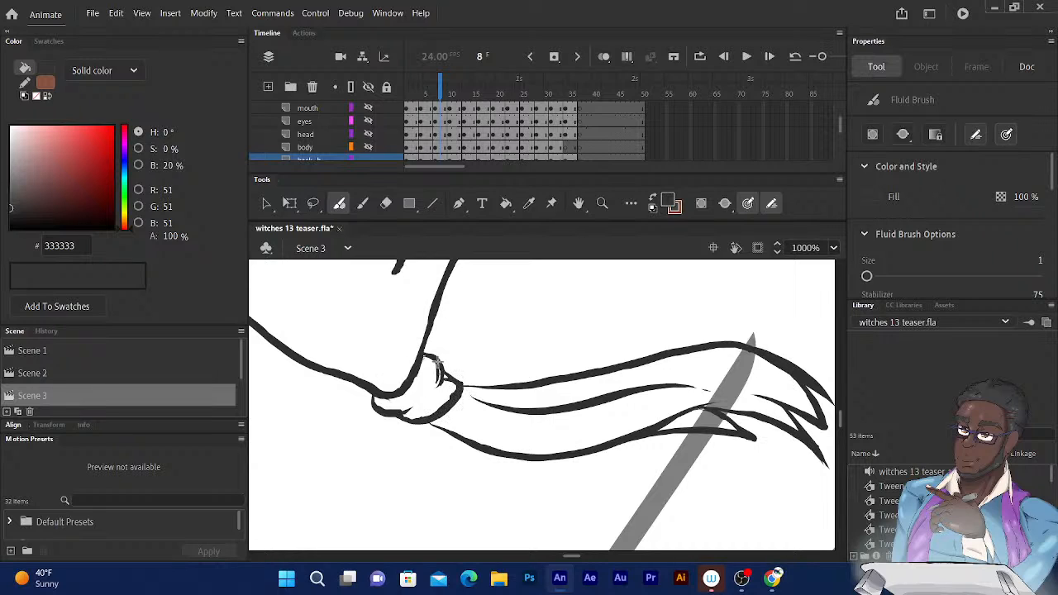
pyautogui.moveTo(439, 368); pyautogui.dragTo(445, 382)
# Erase the rough inner edge and stray marks along the hair tie's right and lower outline
pyautogui.click(386, 204)
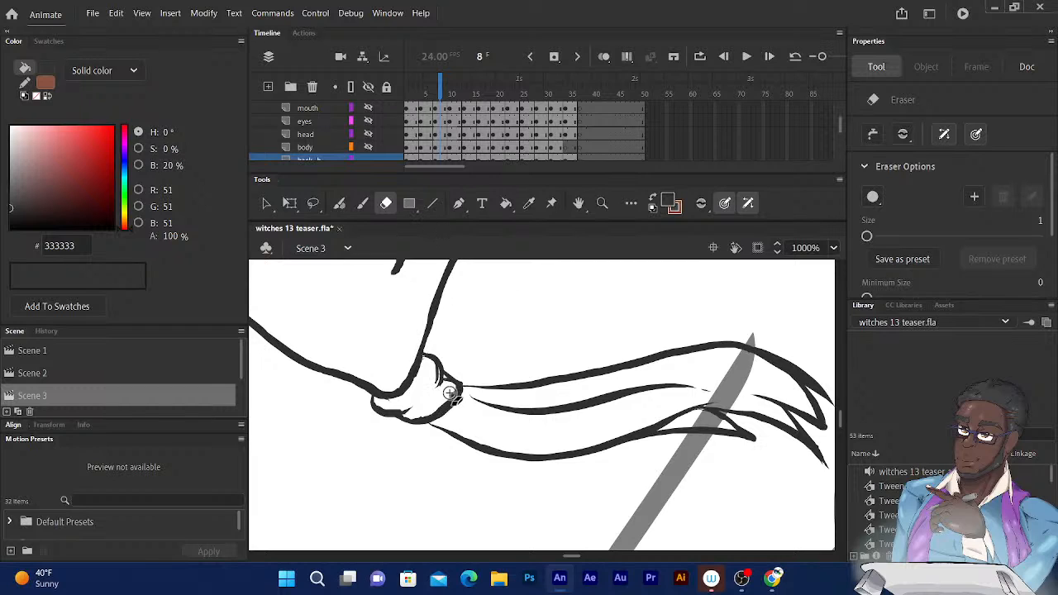
pyautogui.moveTo(449, 394); pyautogui.dragTo(460, 389)
pyautogui.moveTo(452, 389)
pyautogui.mouseDown()
pyautogui.moveTo(389, 405)
pyautogui.moveTo(399, 406)
pyautogui.mouseUp()
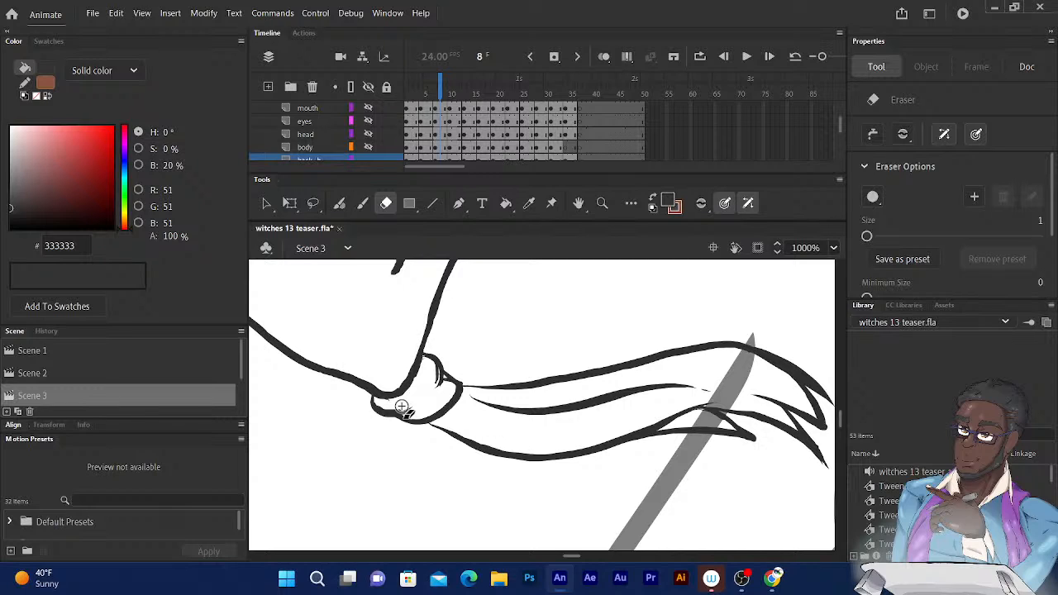
# Close the gaps where the ponytail's upper and lower outlines meet the hair tie on frame 8 with the Fluid Brush
pyautogui.click(341, 207)
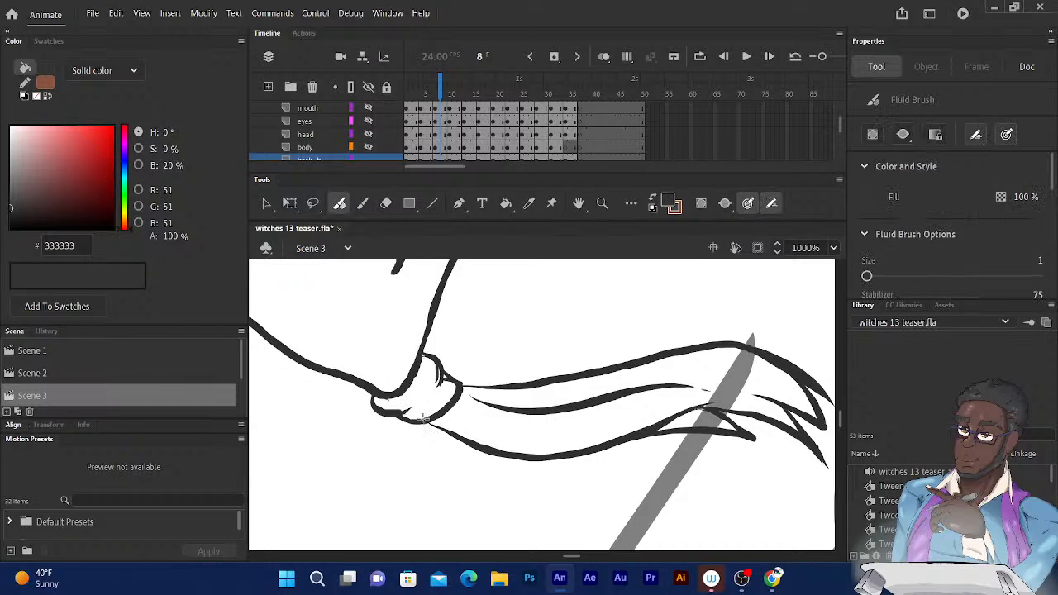
pyautogui.moveTo(421, 420); pyautogui.dragTo(473, 441)
pyautogui.moveTo(443, 377); pyautogui.dragTo(460, 385)
pyautogui.moveTo(610, 398)
pyautogui.mouseDown()
pyautogui.moveTo(560, 378)
pyautogui.moveTo(484, 378)
pyautogui.moveTo(606, 394)
pyautogui.mouseUp()
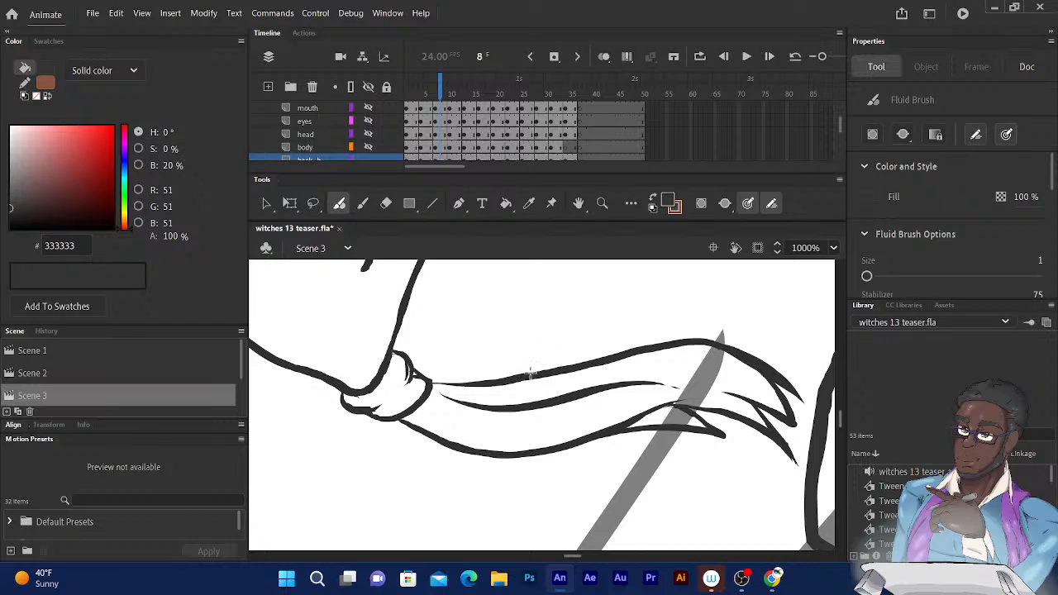
# Draw an extra rounded hair lock above the ponytail's upper edge on frame 8, and close its tip against the existing strands
pyautogui.moveTo(589, 354)
pyautogui.mouseDown()
pyautogui.moveTo(531, 374)
pyautogui.moveTo(686, 304)
pyautogui.moveTo(723, 296)
pyautogui.moveTo(739, 317)
pyautogui.mouseUp()
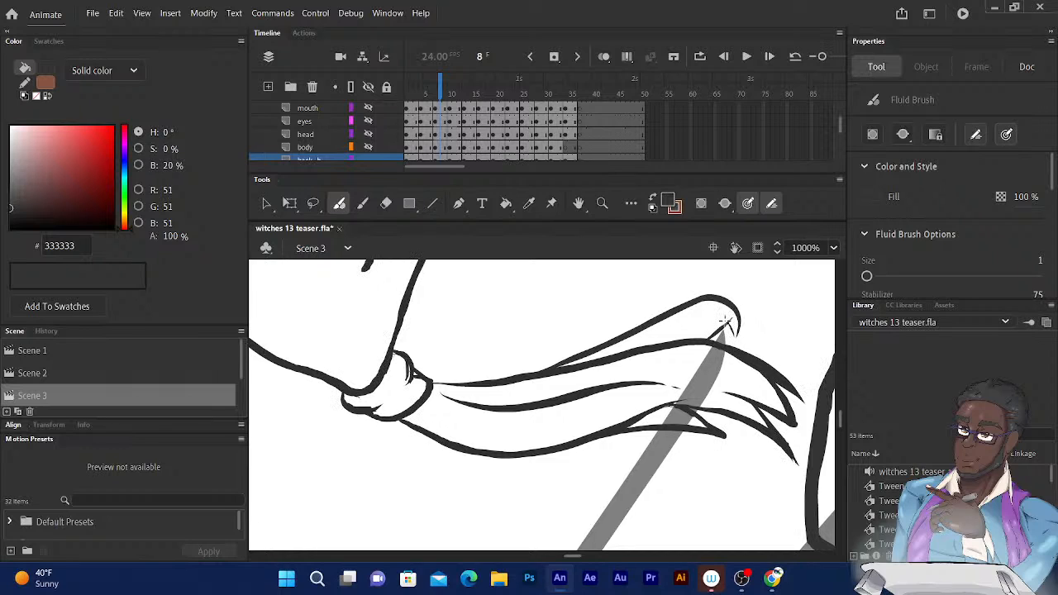
pyautogui.moveTo(727, 323); pyautogui.dragTo(736, 345)
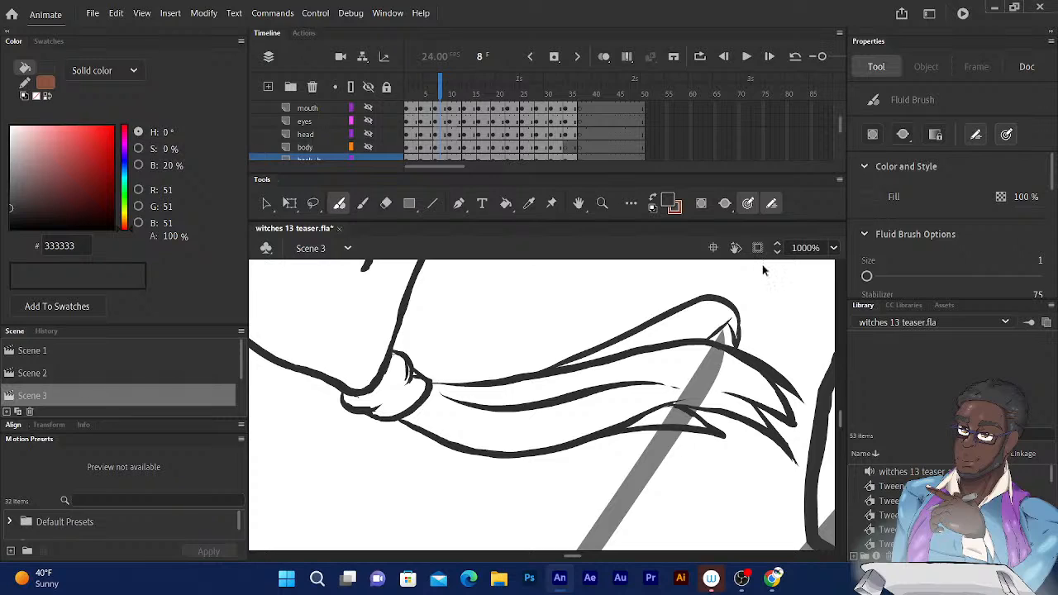
pyautogui.hotkey('ctrl', 'z')
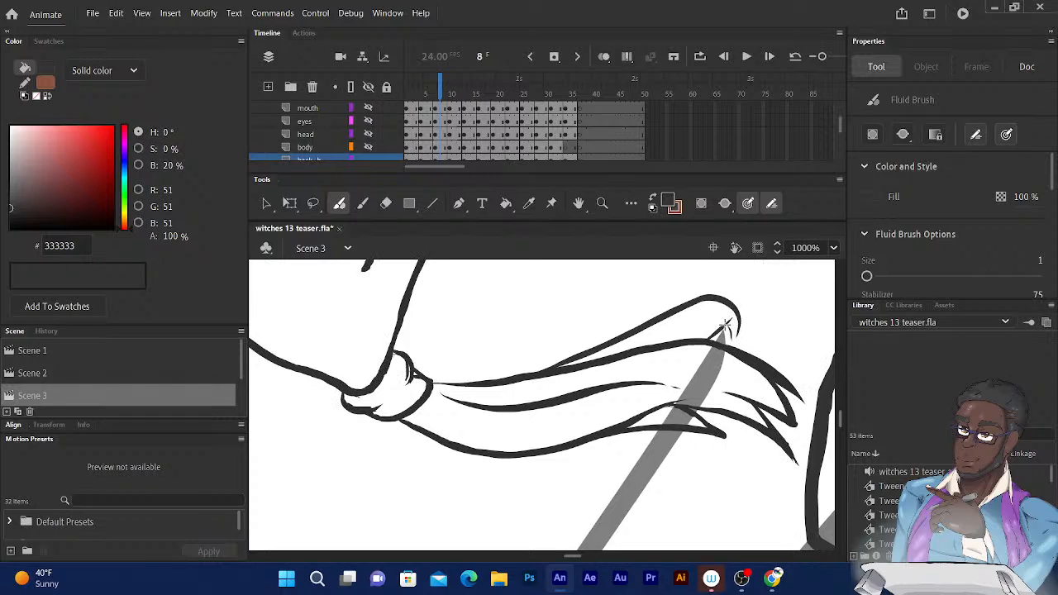
pyautogui.moveTo(725, 325); pyautogui.dragTo(733, 349)
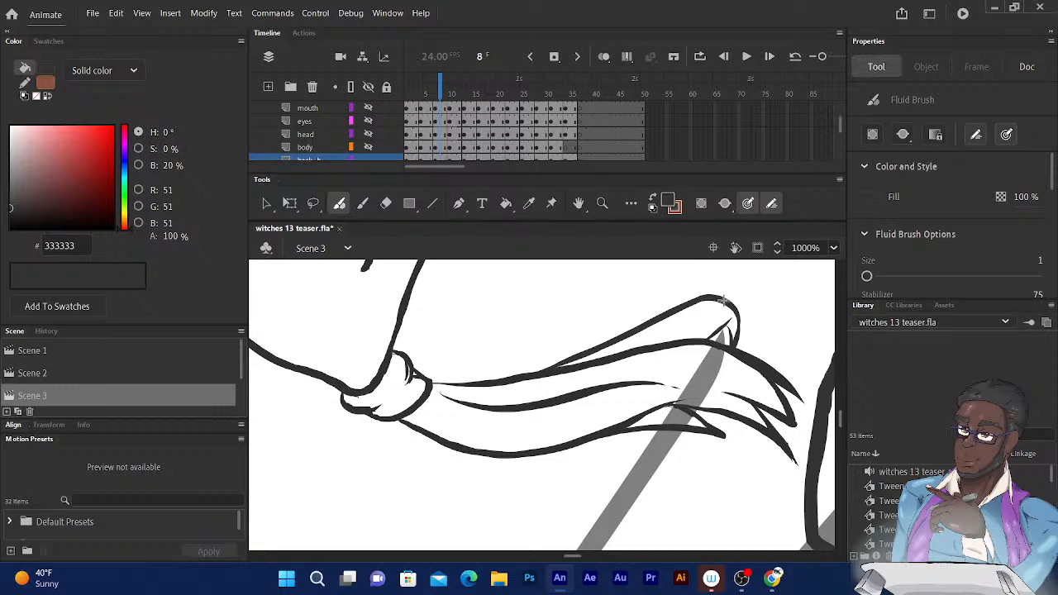
# Erase the ponytail's old upper line under the new lock and trim the inner end of the lower strand line
pyautogui.click(385, 205)
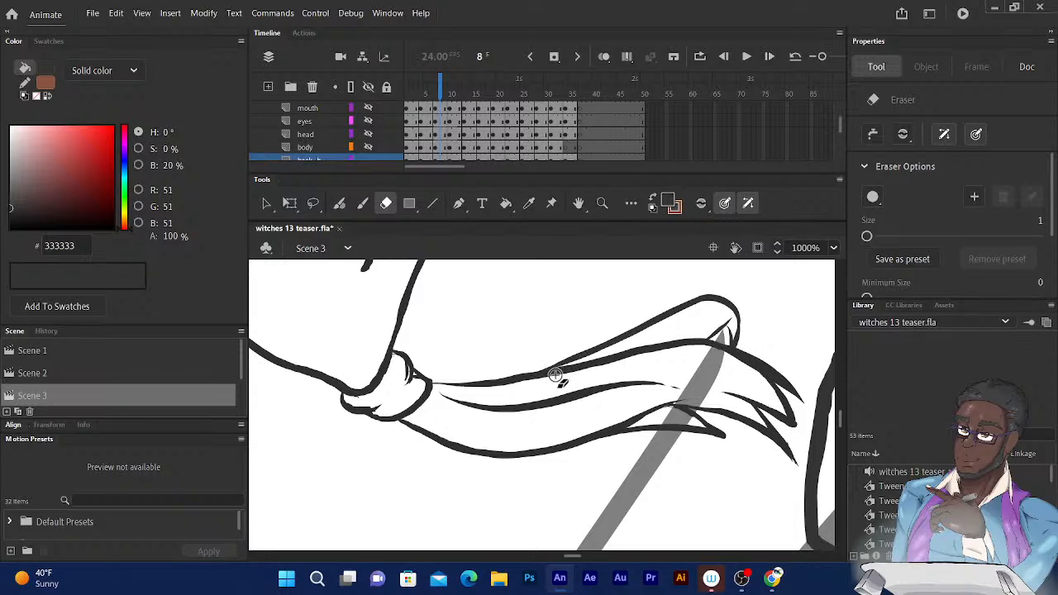
pyautogui.moveTo(520, 383); pyautogui.dragTo(594, 362)
pyautogui.moveTo(615, 353); pyautogui.dragTo(617, 350)
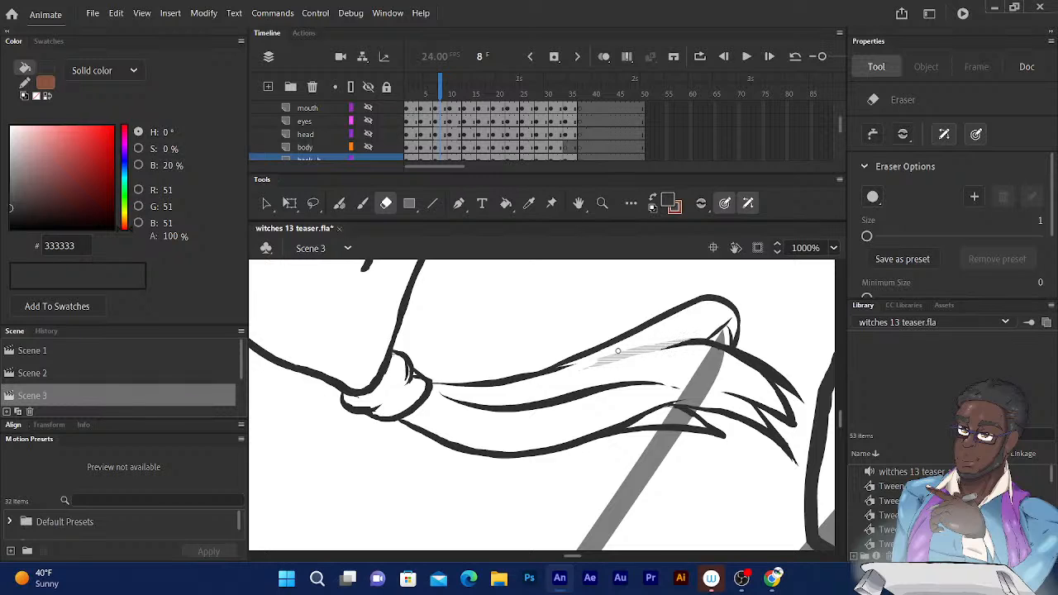
pyautogui.moveTo(618, 351); pyautogui.dragTo(630, 355)
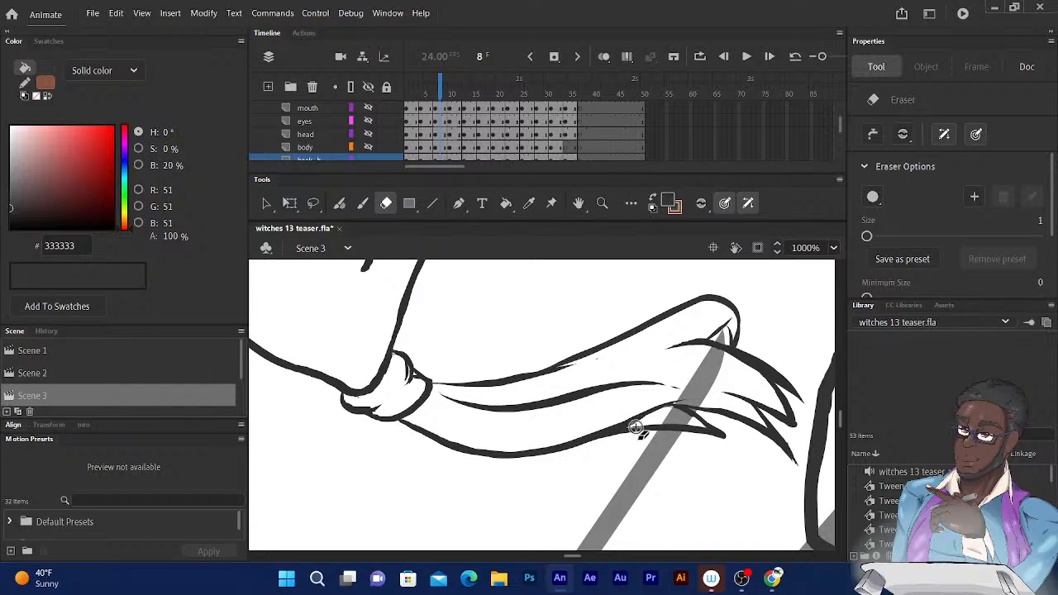
pyautogui.moveTo(642, 421)
pyautogui.mouseDown()
pyautogui.moveTo(614, 425)
pyautogui.moveTo(643, 422)
pyautogui.mouseUp()
# Fill the white areas of the back hair and the ponytail on frame 8 with brown 875440
pyautogui.scroll(10, 314, 309)
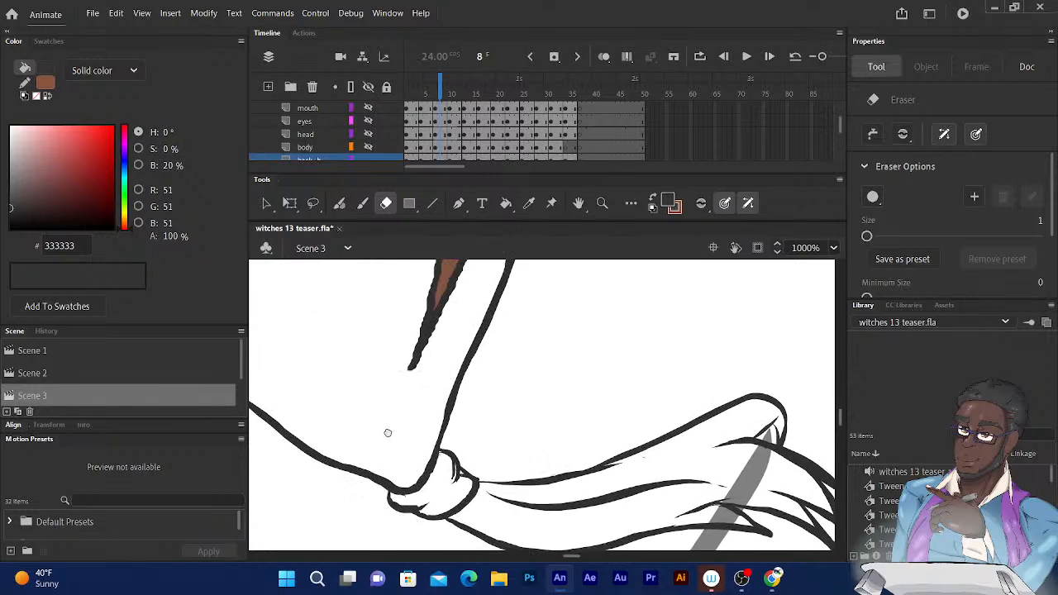
pyautogui.scroll(5, 421, 496)
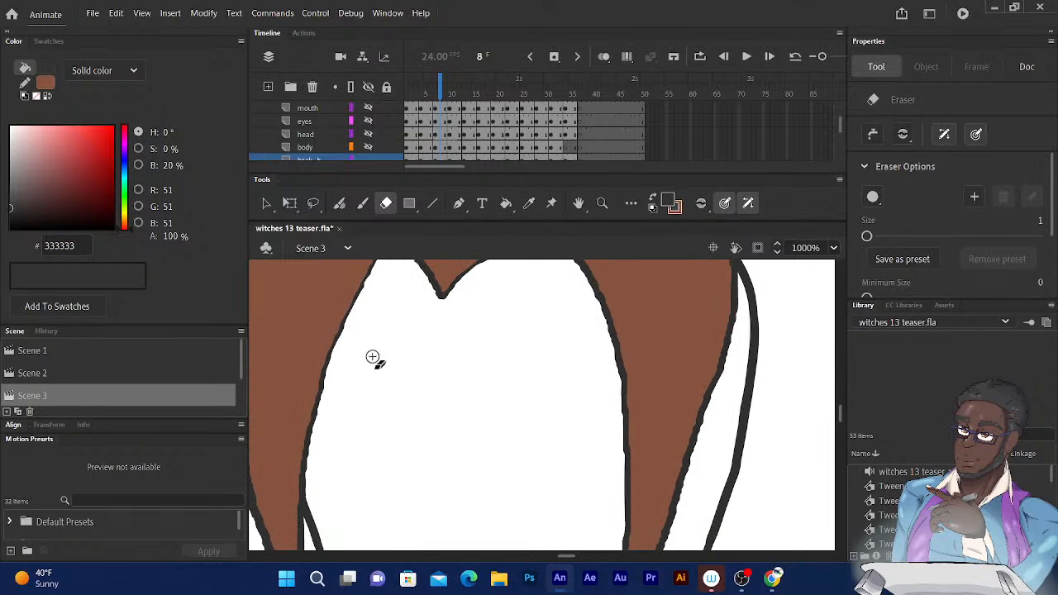
pyautogui.scroll(5, 342, 480)
pyautogui.scroll(4, 388, 414)
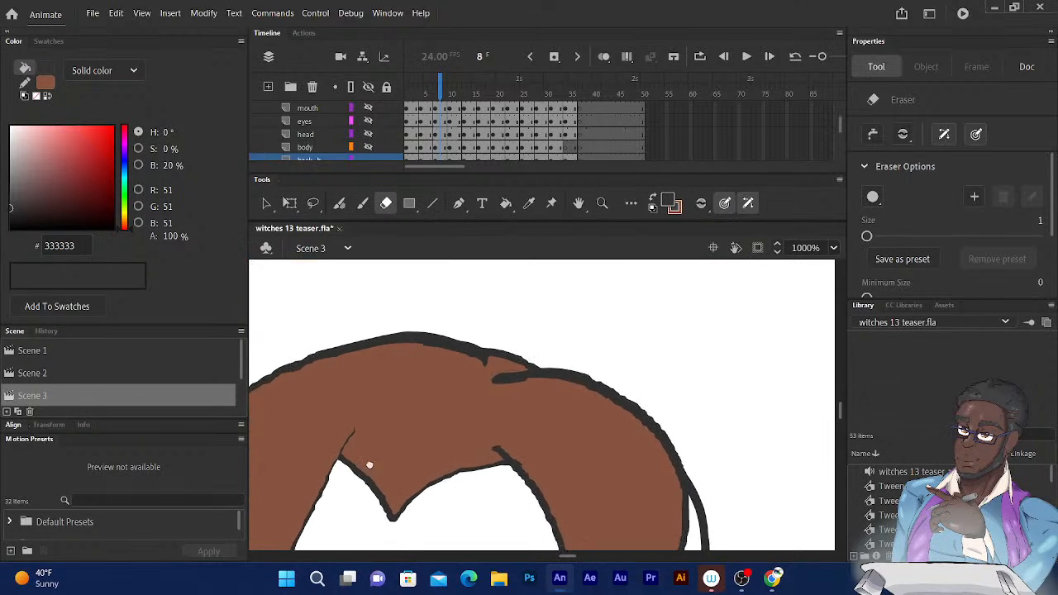
pyautogui.scroll(-8, 368, 463)
pyautogui.scroll(-5, 377, 321)
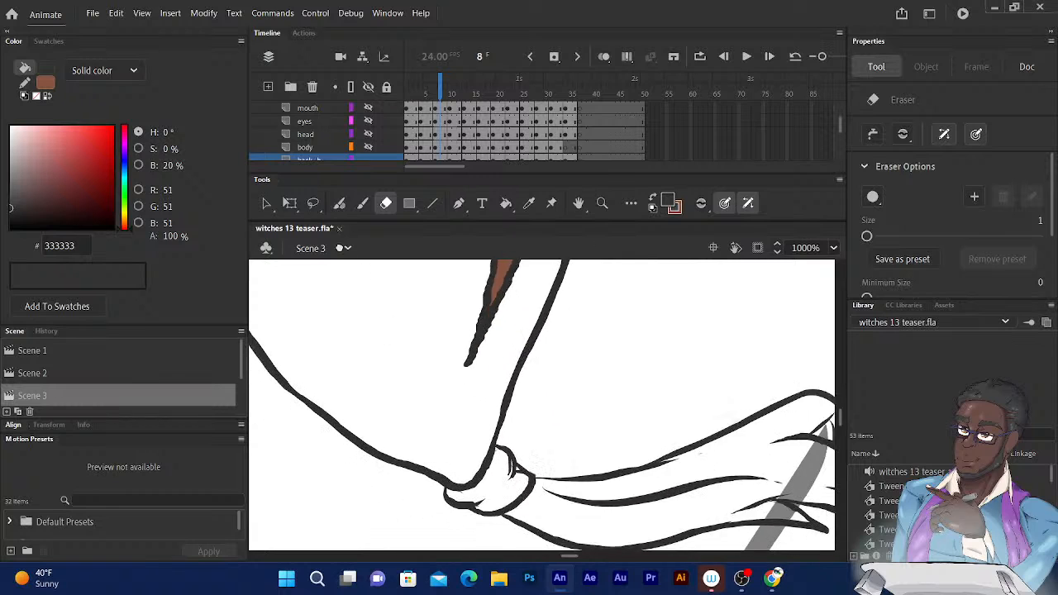
pyautogui.scroll(-5, 377, 331)
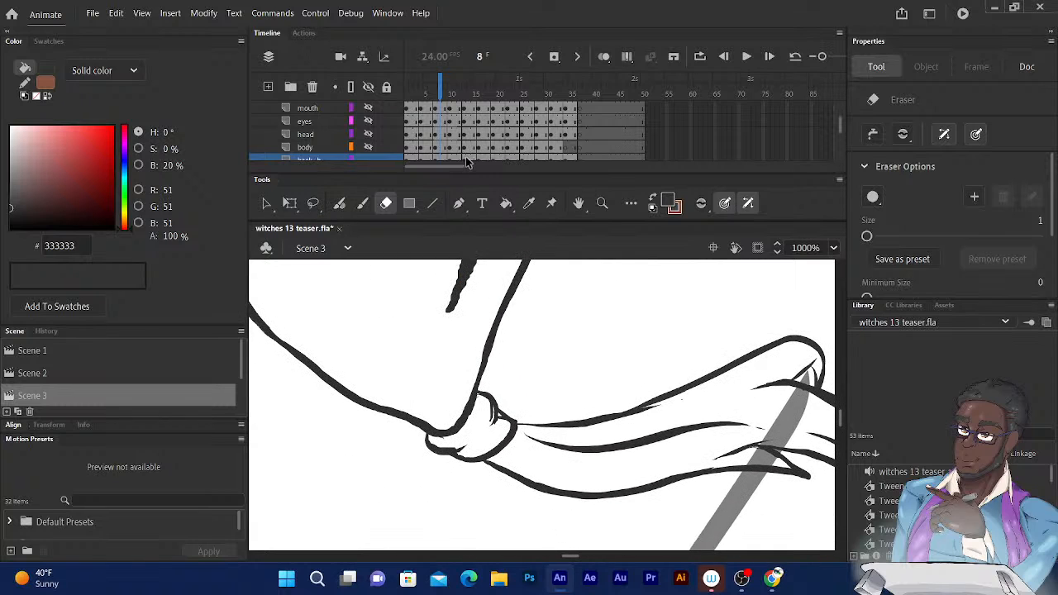
pyautogui.click(661, 199)
pyautogui.click(506, 204)
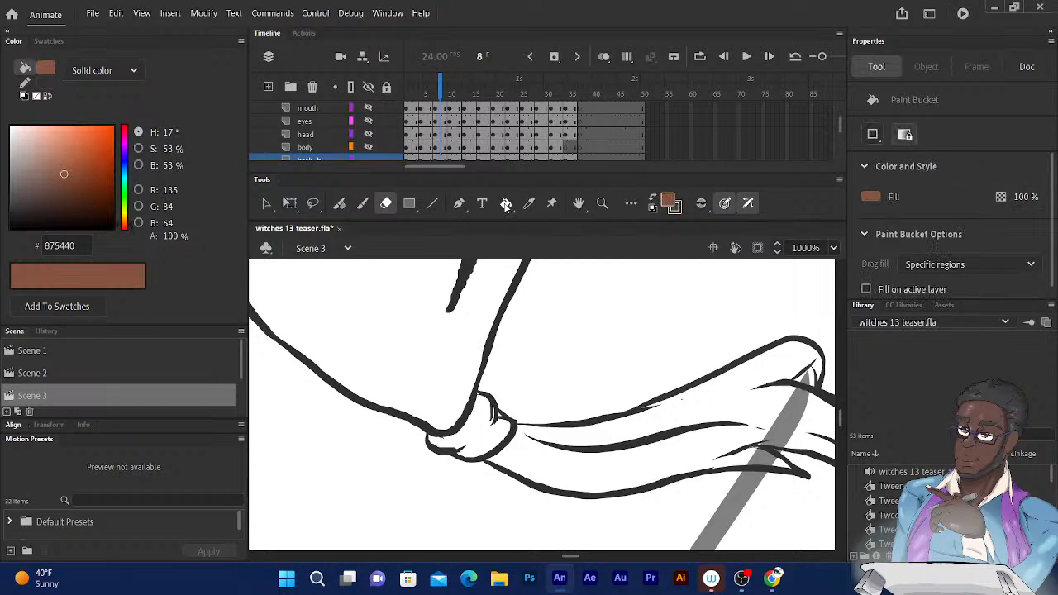
pyautogui.click(441, 340)
pyautogui.click(525, 442)
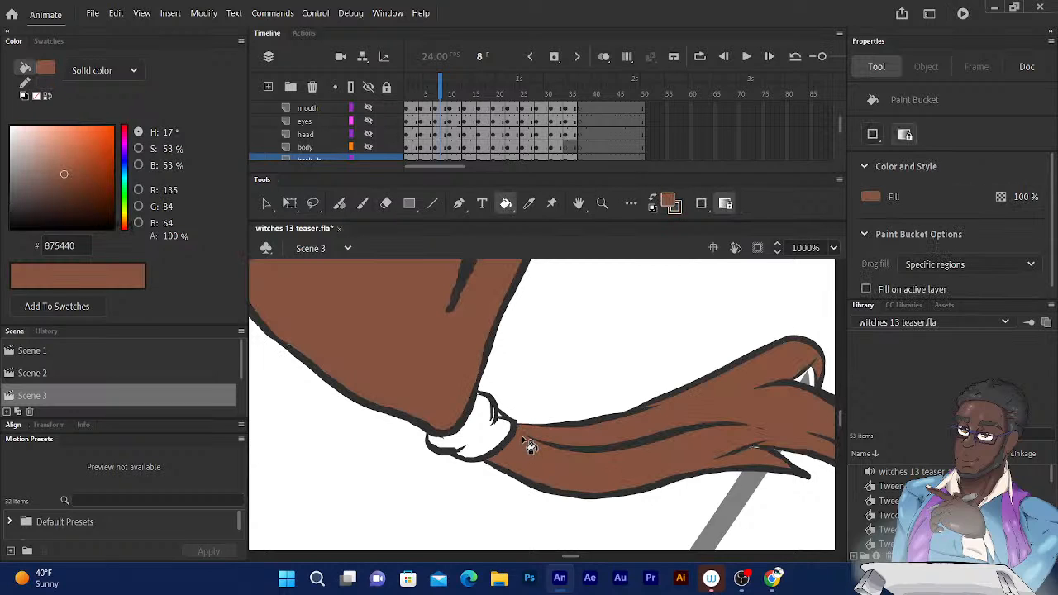
pyautogui.moveTo(468, 298); pyautogui.dragTo(380, 291)
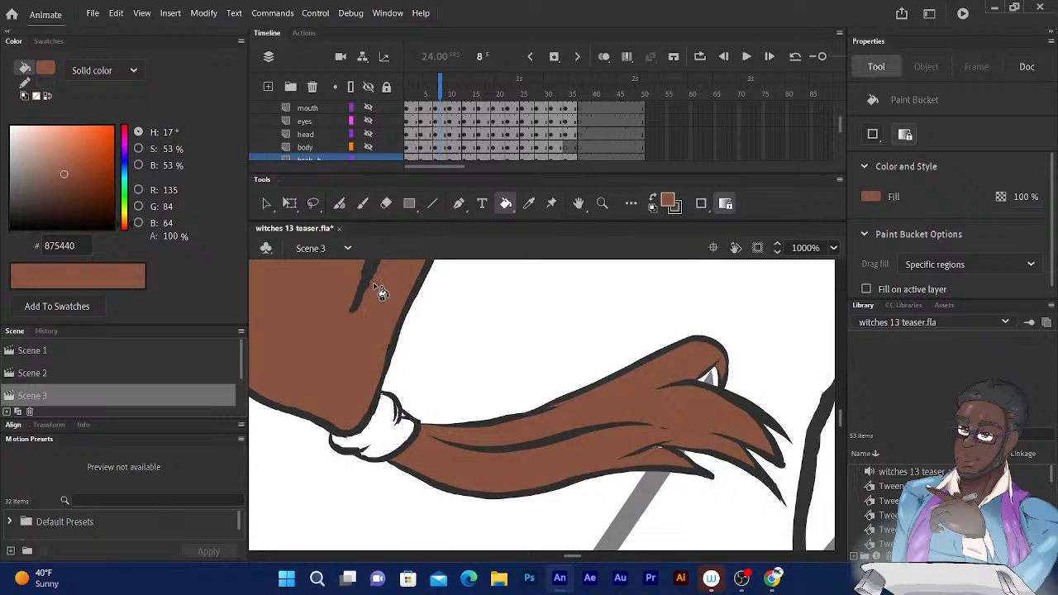
pyautogui.moveTo(452, 277); pyautogui.dragTo(353, 338)
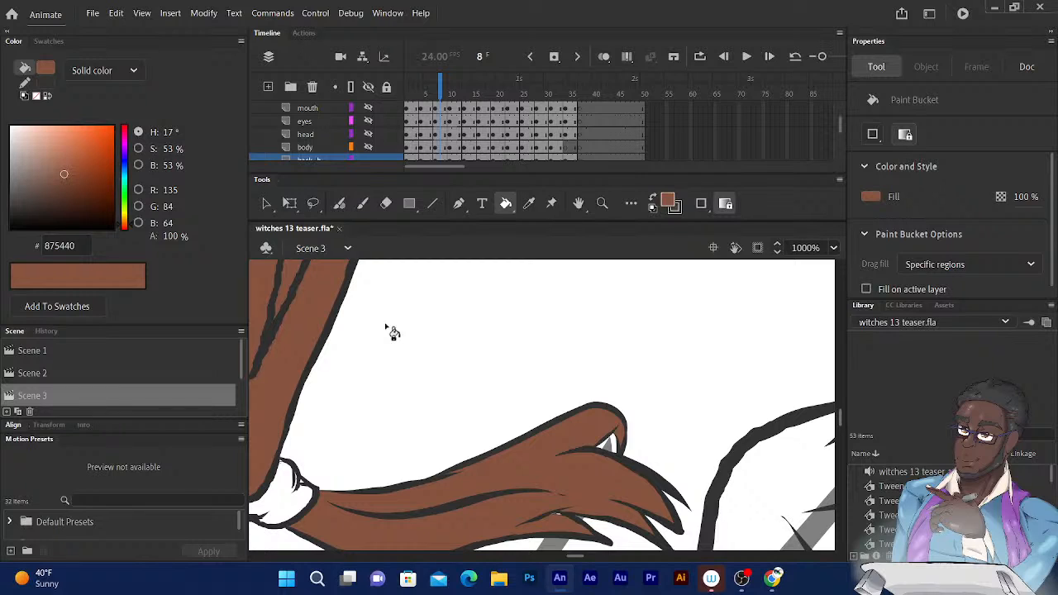
# On frame 5, thicken the hair tie's side outlines and the ponytail's lower outline with the Fluid Brush in 333333
pyautogui.click(443, 85)
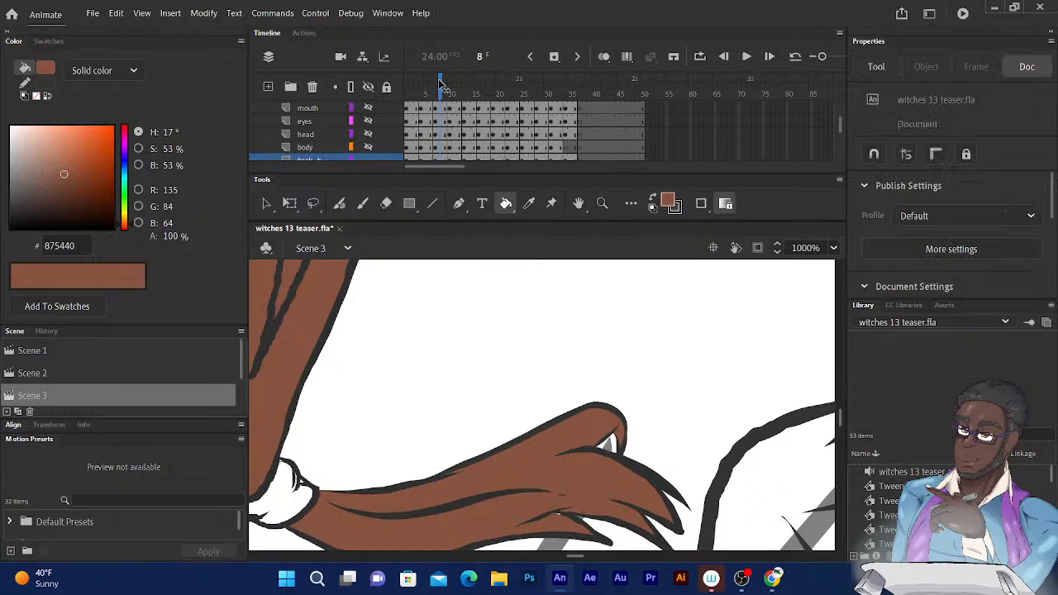
pyautogui.moveTo(443, 85); pyautogui.dragTo(427, 85)
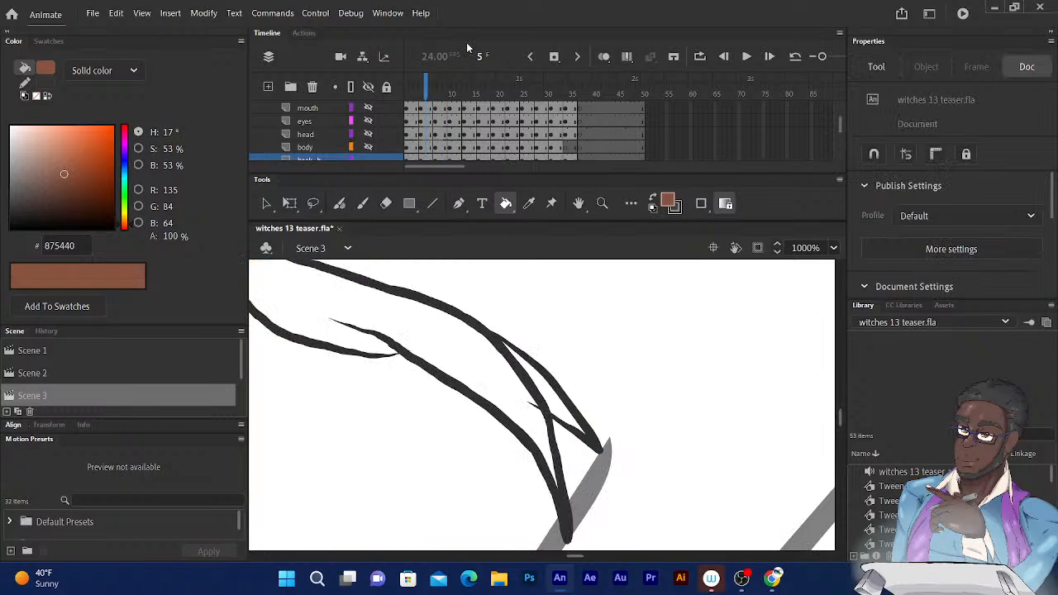
pyautogui.moveTo(340, 374); pyautogui.dragTo(630, 476)
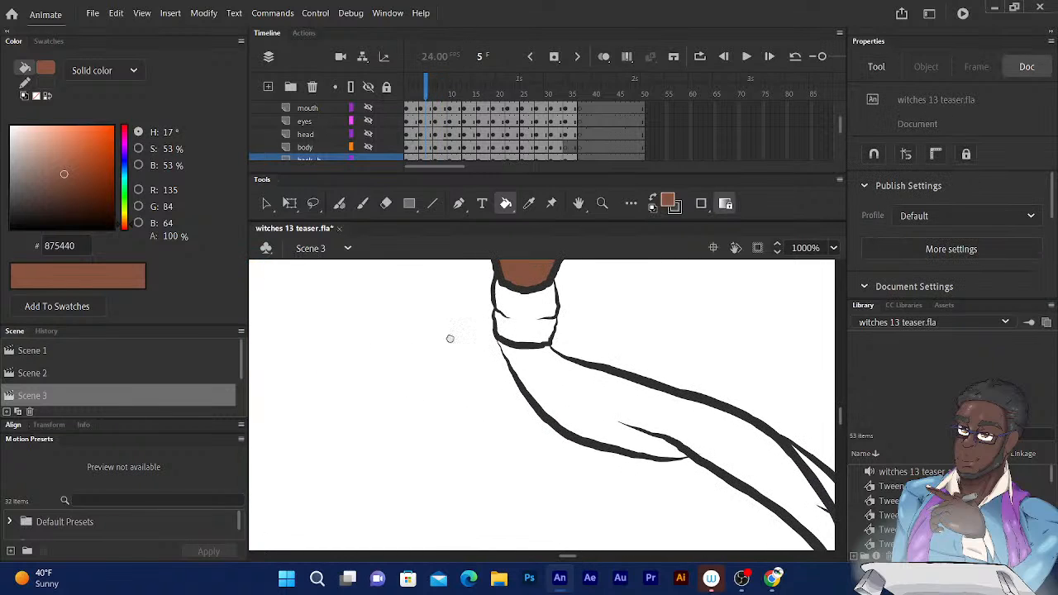
pyautogui.moveTo(450, 339); pyautogui.dragTo(430, 506)
pyautogui.moveTo(440, 336); pyautogui.dragTo(381, 263)
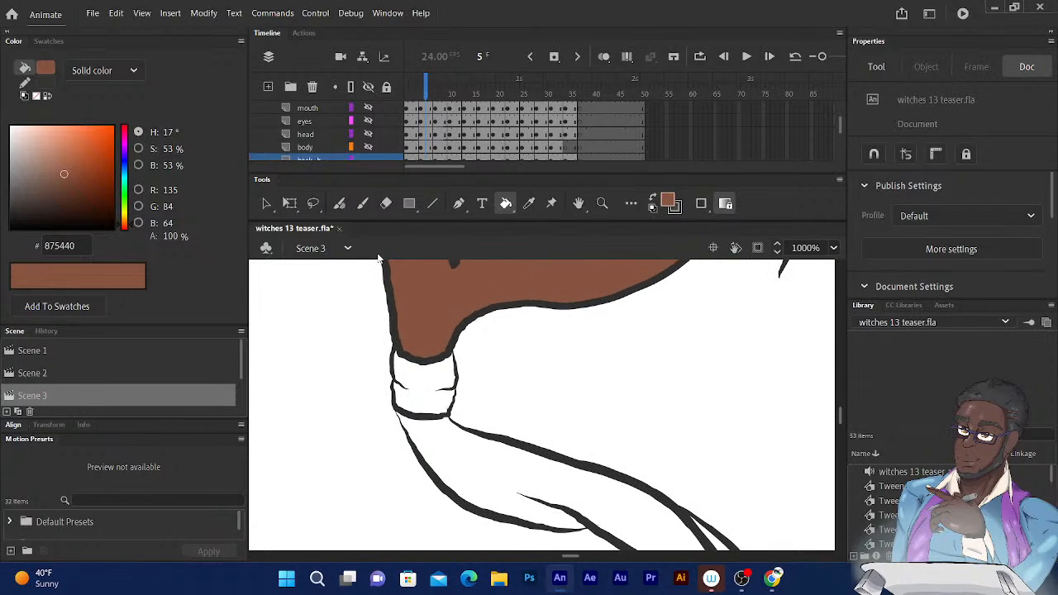
pyautogui.click(652, 199)
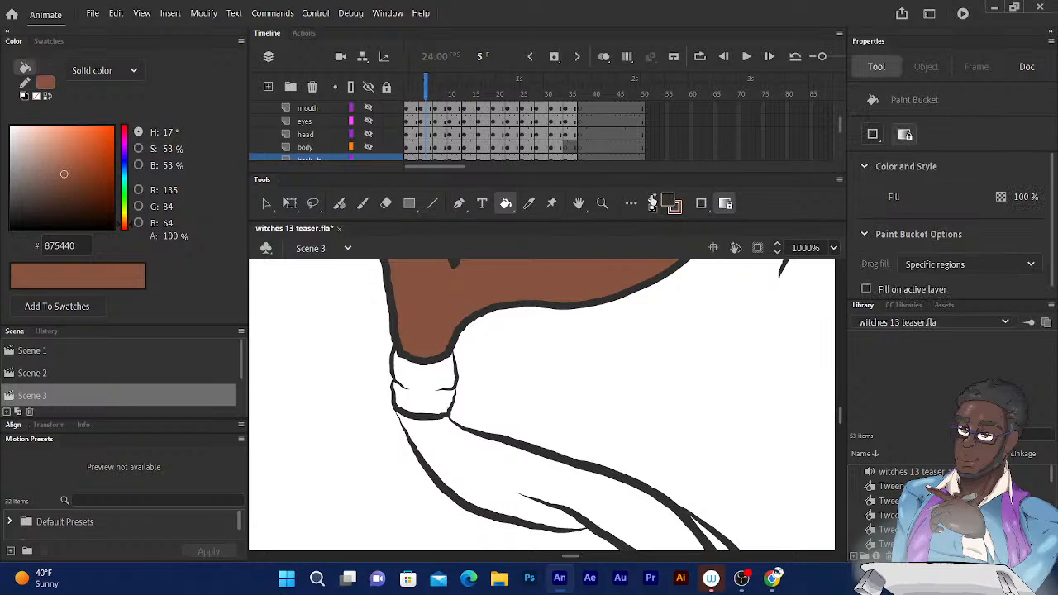
pyautogui.click(339, 203)
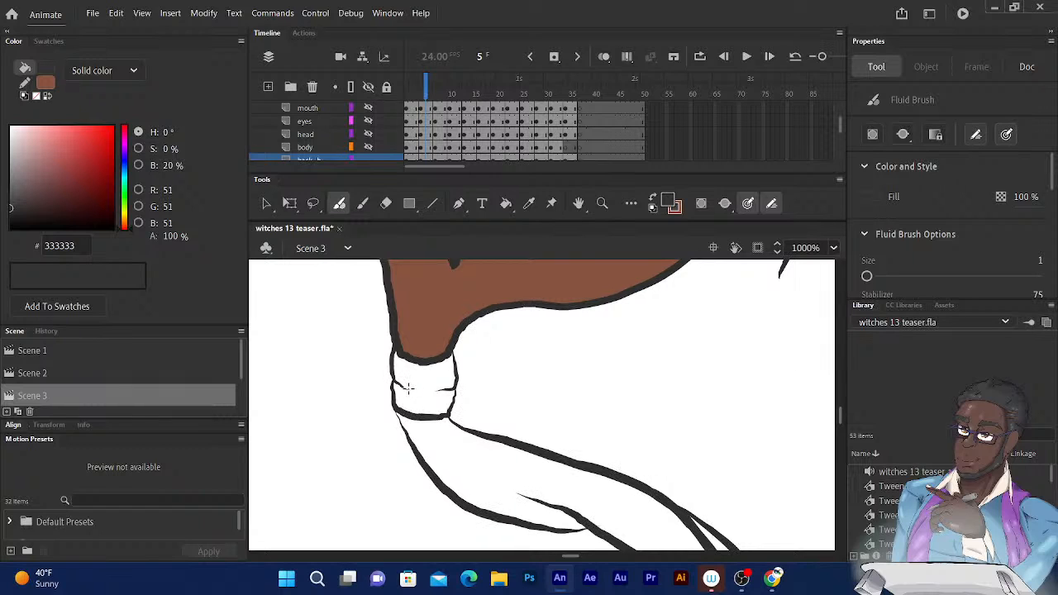
pyautogui.moveTo(408, 389); pyautogui.dragTo(394, 343)
pyautogui.moveTo(457, 389); pyautogui.dragTo(459, 346)
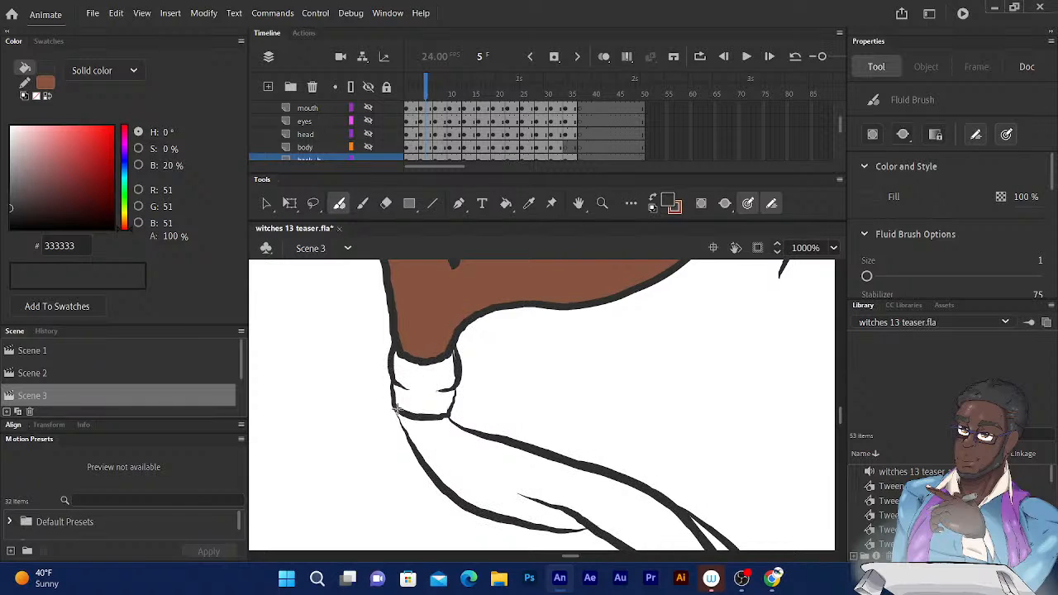
pyautogui.moveTo(495, 290); pyautogui.dragTo(452, 220)
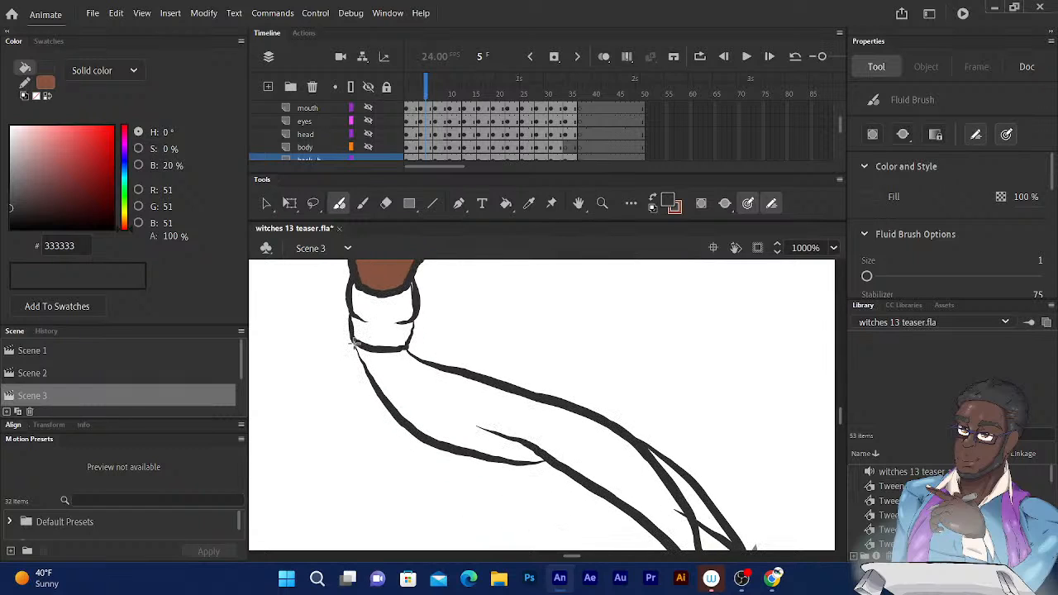
pyautogui.moveTo(354, 344)
pyautogui.mouseDown()
pyautogui.moveTo(382, 404)
pyautogui.moveTo(435, 448)
pyautogui.moveTo(558, 468)
pyautogui.mouseUp()
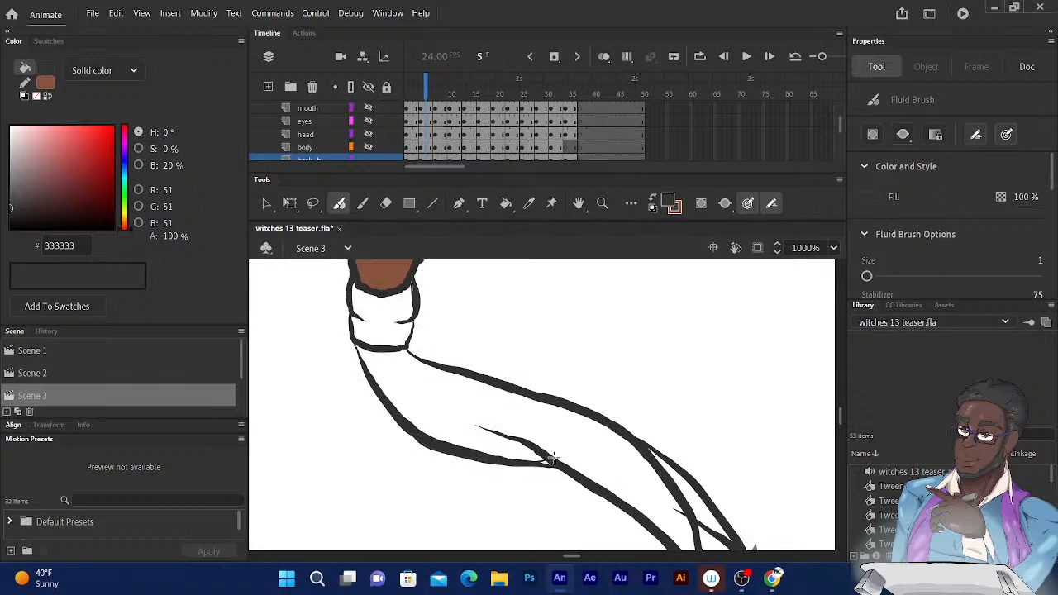
# Draw two extra pointed hair strands fanning out from the ponytail's upper edge on frame 5
pyautogui.moveTo(380, 327); pyautogui.dragTo(232, 289)
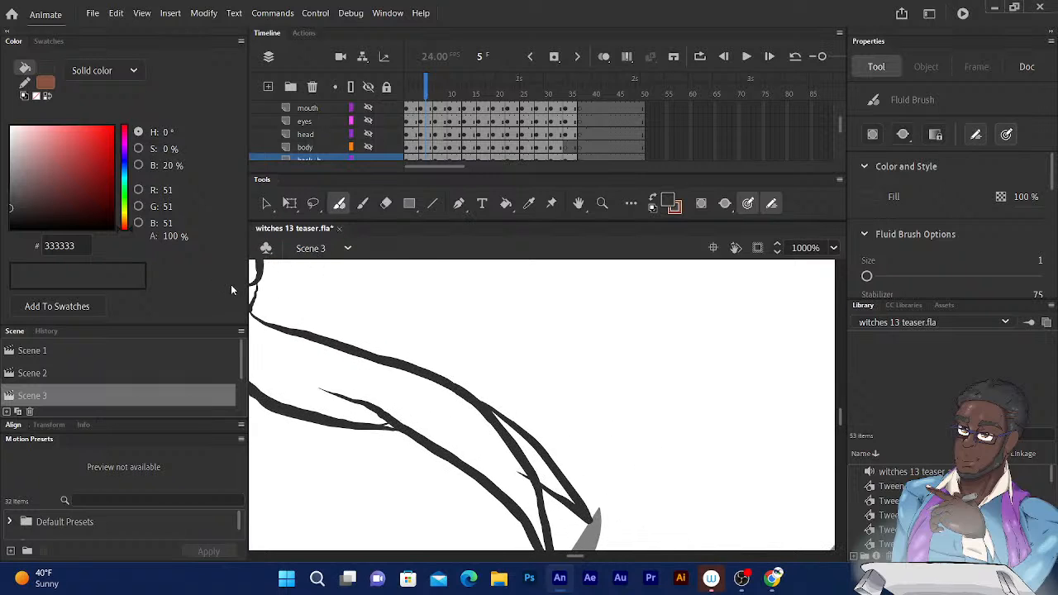
pyautogui.moveTo(331, 342)
pyautogui.mouseDown()
pyautogui.moveTo(582, 398)
pyautogui.moveTo(644, 431)
pyautogui.moveTo(696, 500)
pyautogui.mouseUp()
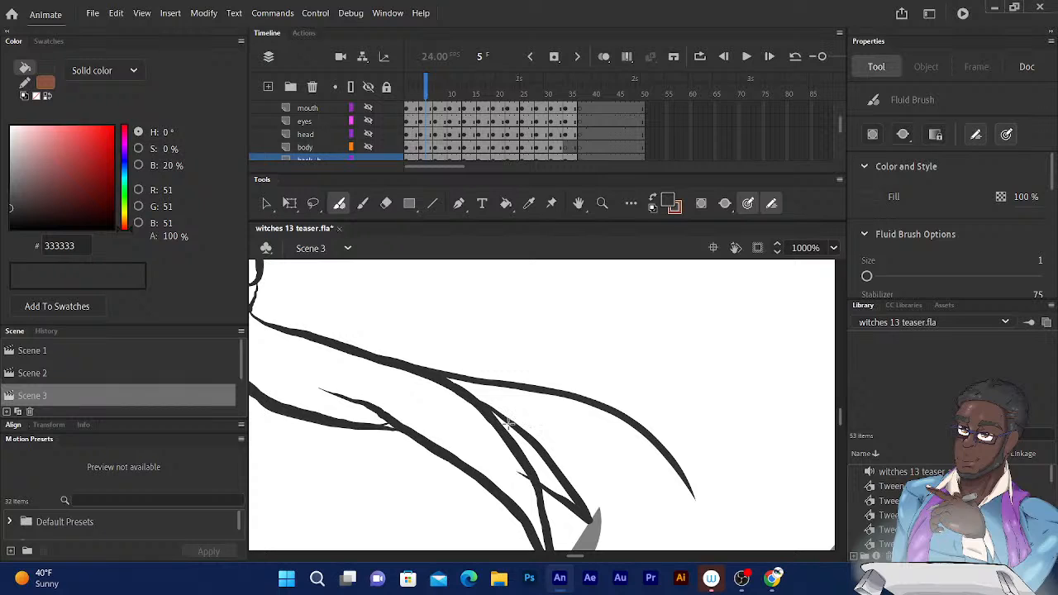
pyautogui.moveTo(512, 425)
pyautogui.mouseDown()
pyautogui.moveTo(617, 461)
pyautogui.moveTo(696, 506)
pyautogui.moveTo(699, 521)
pyautogui.moveTo(693, 492)
pyautogui.mouseUp()
pyautogui.moveTo(347, 421); pyautogui.dragTo(526, 488)
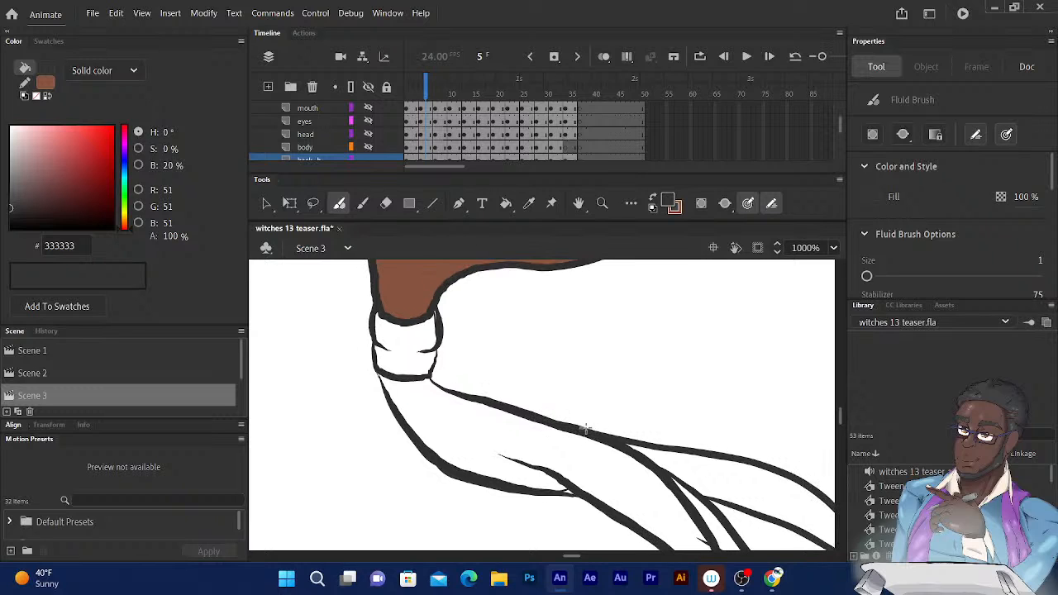
pyautogui.moveTo(552, 418)
pyautogui.mouseDown()
pyautogui.moveTo(635, 430)
pyautogui.moveTo(756, 426)
pyautogui.moveTo(812, 403)
pyautogui.moveTo(705, 465)
pyautogui.mouseUp()
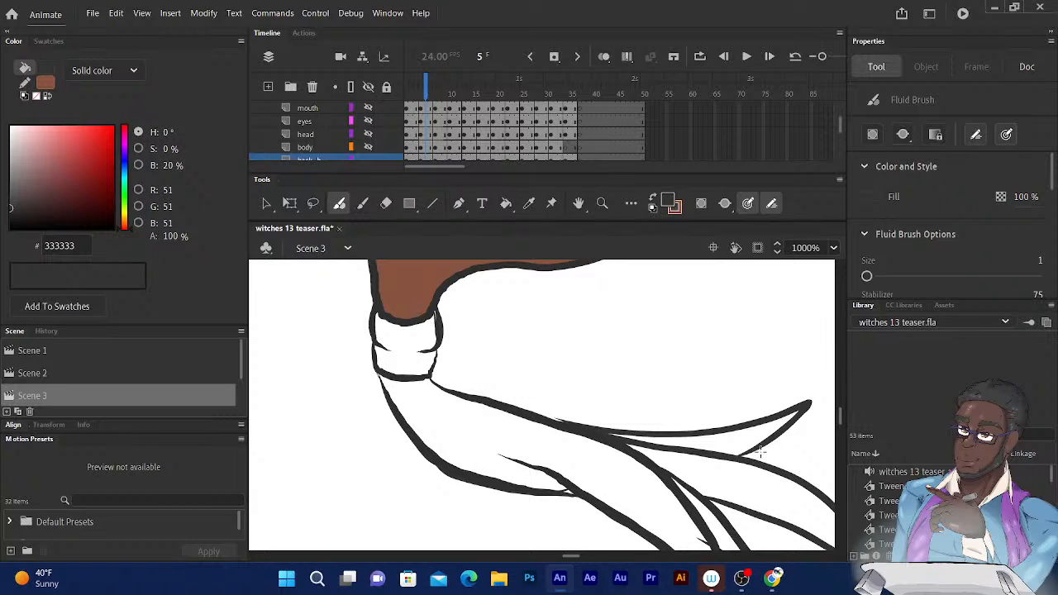
# Thicken the lower part of the hair tie's outline on frame 5 with the Fluid Brush
pyautogui.moveTo(549, 412)
pyautogui.mouseDown()
pyautogui.moveTo(551, 397)
pyautogui.moveTo(445, 316)
pyautogui.moveTo(439, 325)
pyautogui.mouseUp()
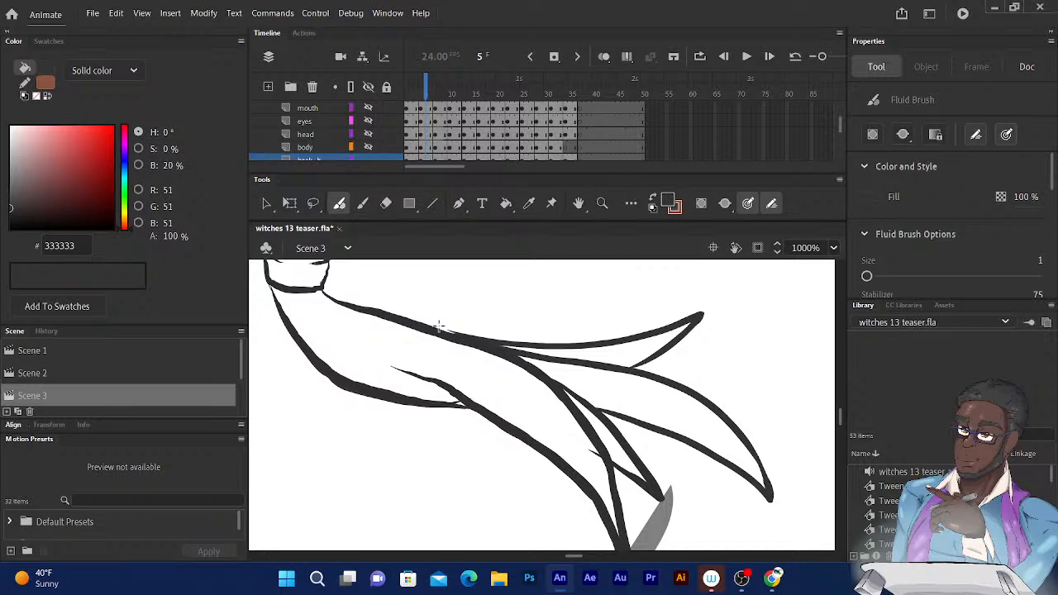
pyautogui.moveTo(395, 290)
pyautogui.mouseDown()
pyautogui.moveTo(456, 300)
pyautogui.moveTo(535, 348)
pyautogui.mouseUp()
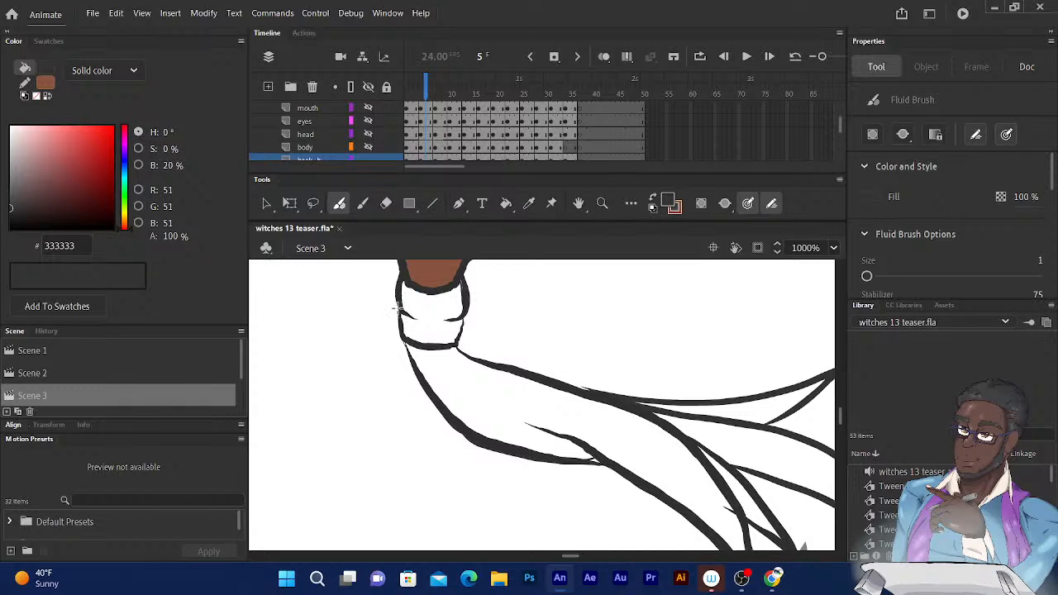
pyautogui.moveTo(416, 344)
pyautogui.mouseDown()
pyautogui.moveTo(459, 338)
pyautogui.moveTo(467, 312)
pyautogui.mouseUp()
# Fill the ponytail and its pointed hair strands on frame 5 with brown 875440 using the Paint Bucket
pyautogui.click(669, 201)
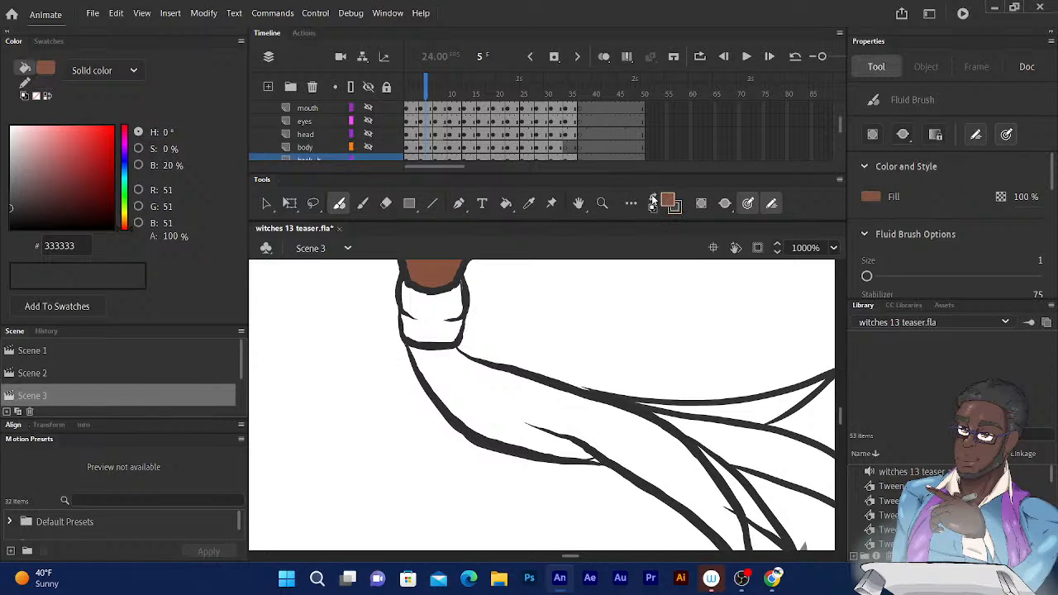
pyautogui.click(506, 204)
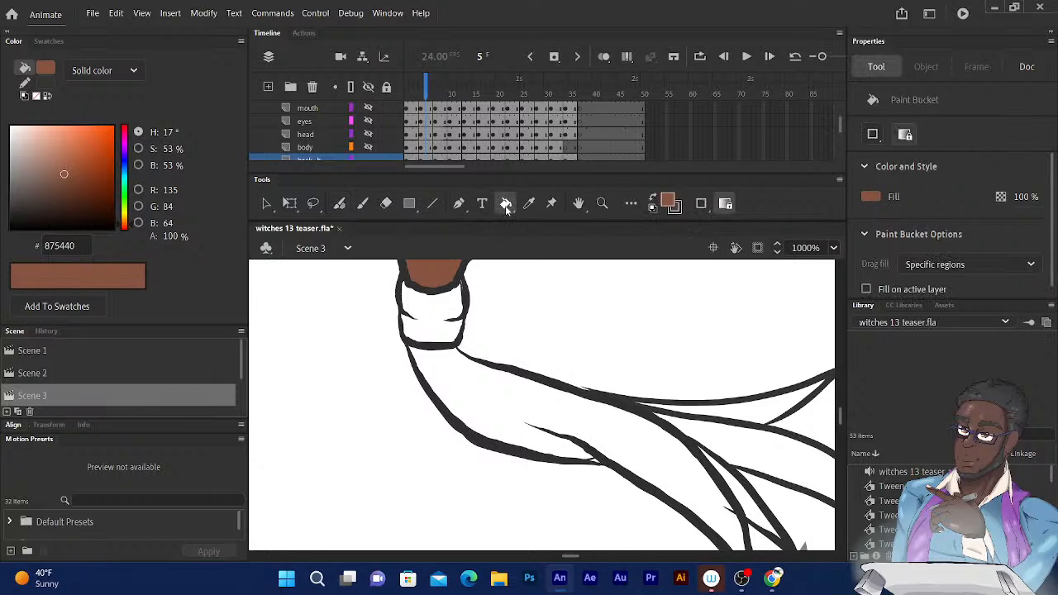
pyautogui.click(497, 417)
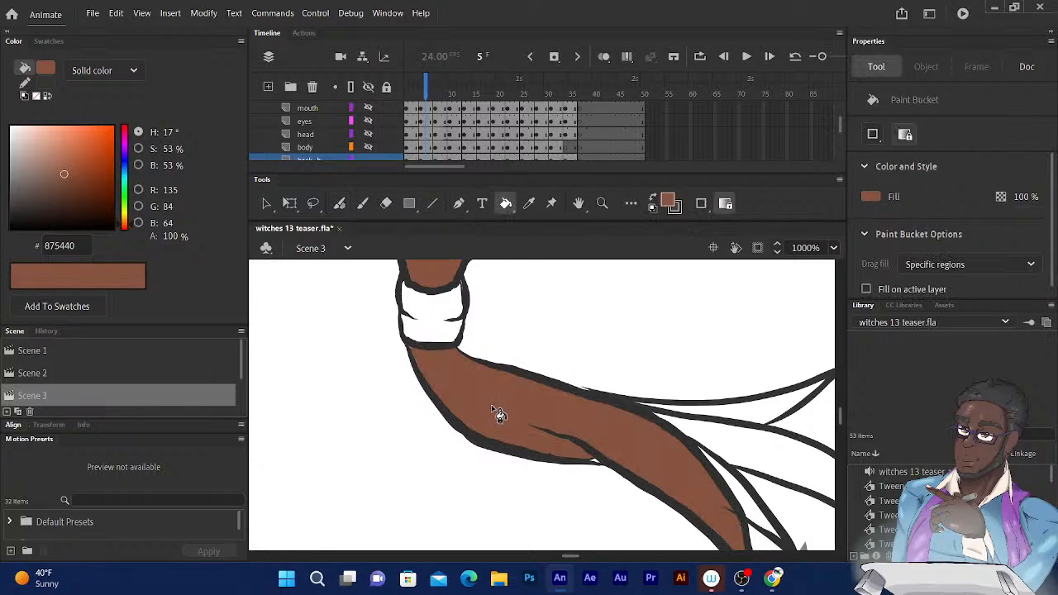
pyautogui.hscroll(5, 571, 381)
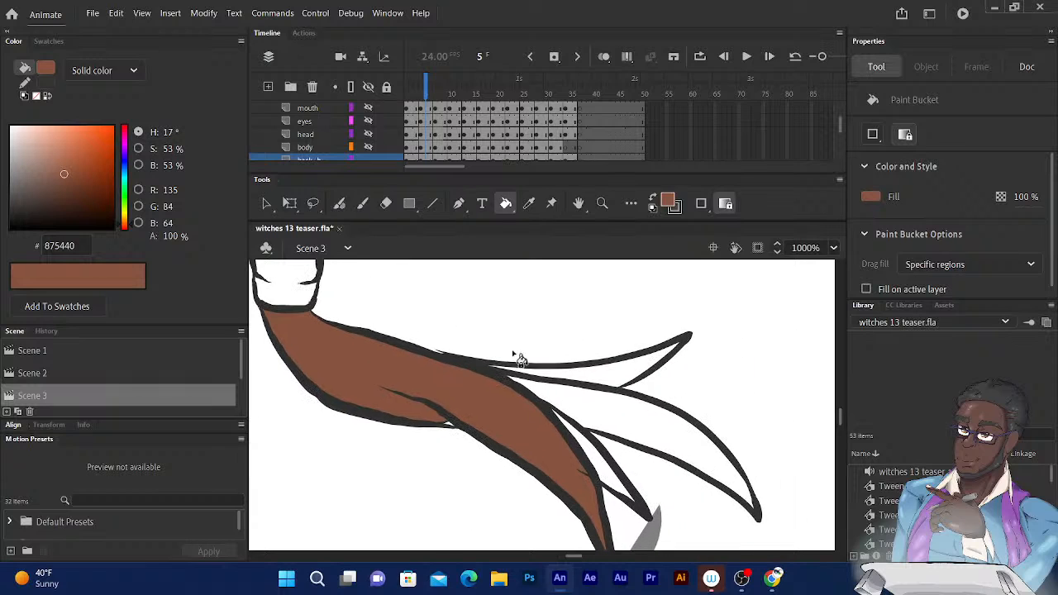
pyautogui.click(595, 407)
pyautogui.click(606, 463)
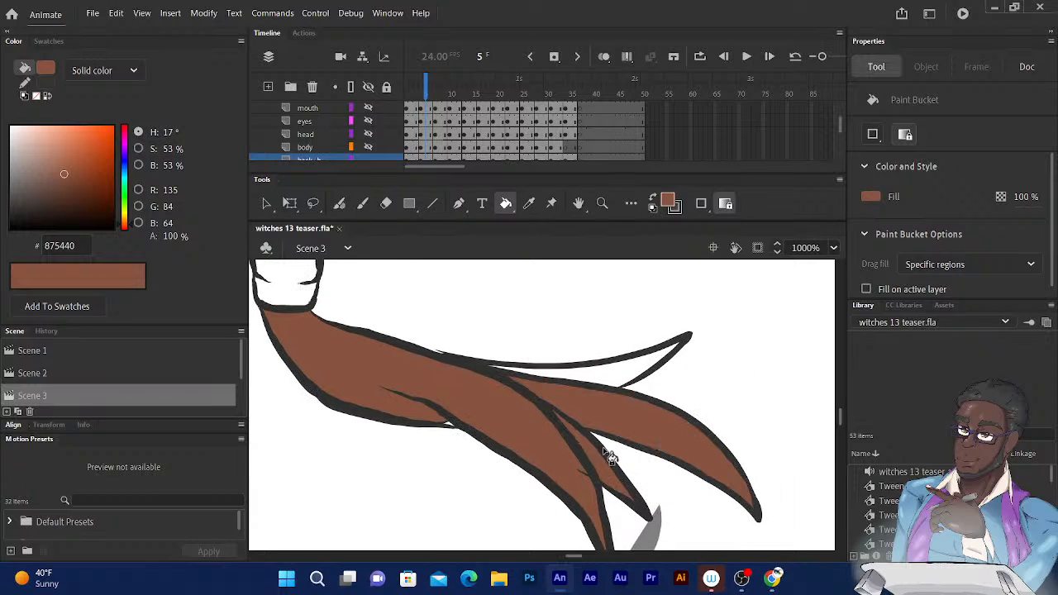
pyautogui.click(619, 374)
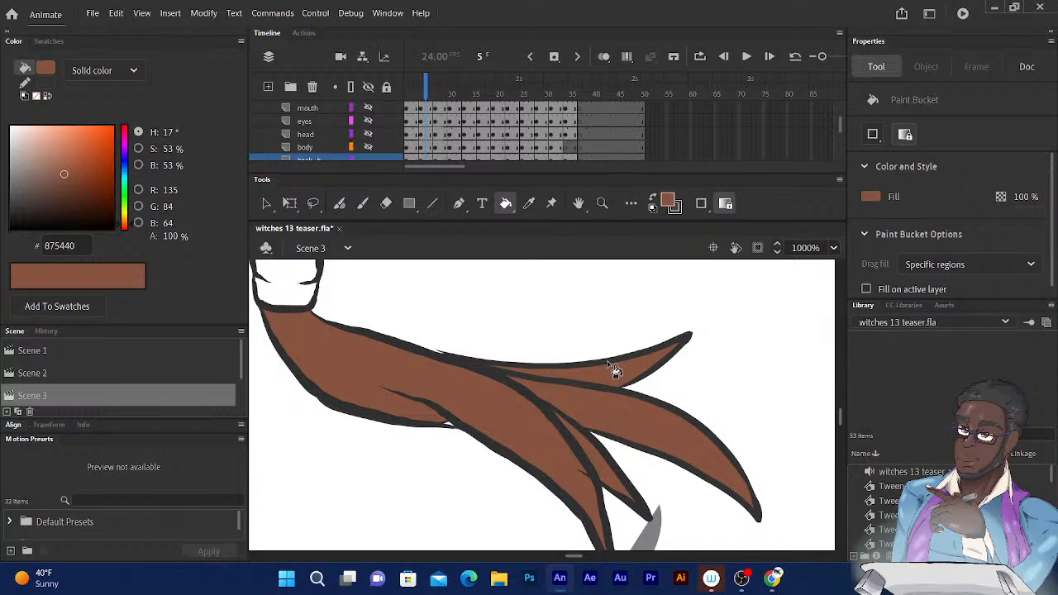
# Restore the Fluid Brush colour to 333333, go to frame 2 and erase the excess thickness from the hair tie's middle line
pyautogui.click(341, 207)
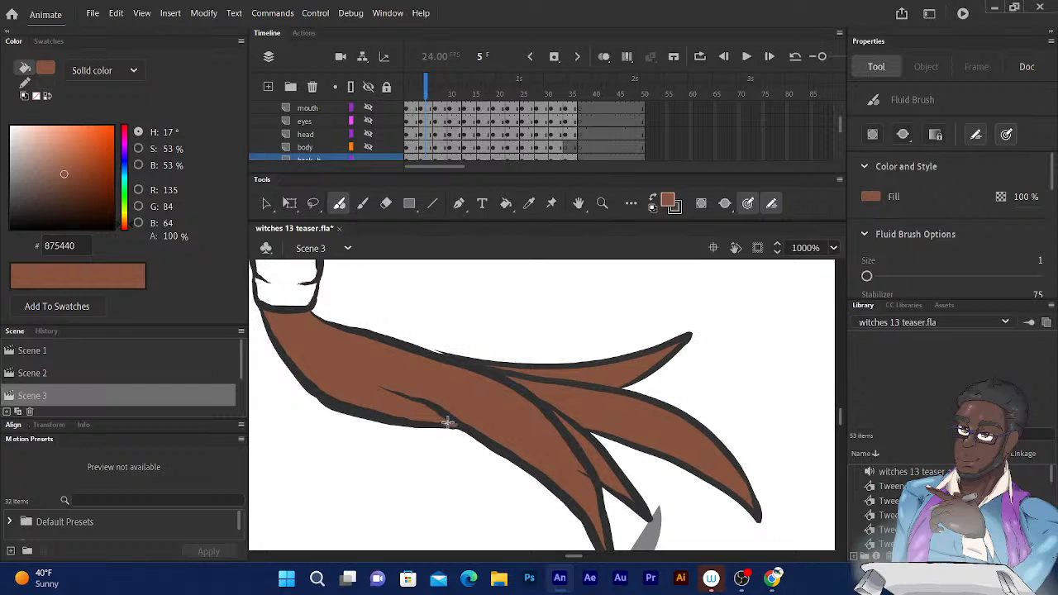
pyautogui.click(653, 199)
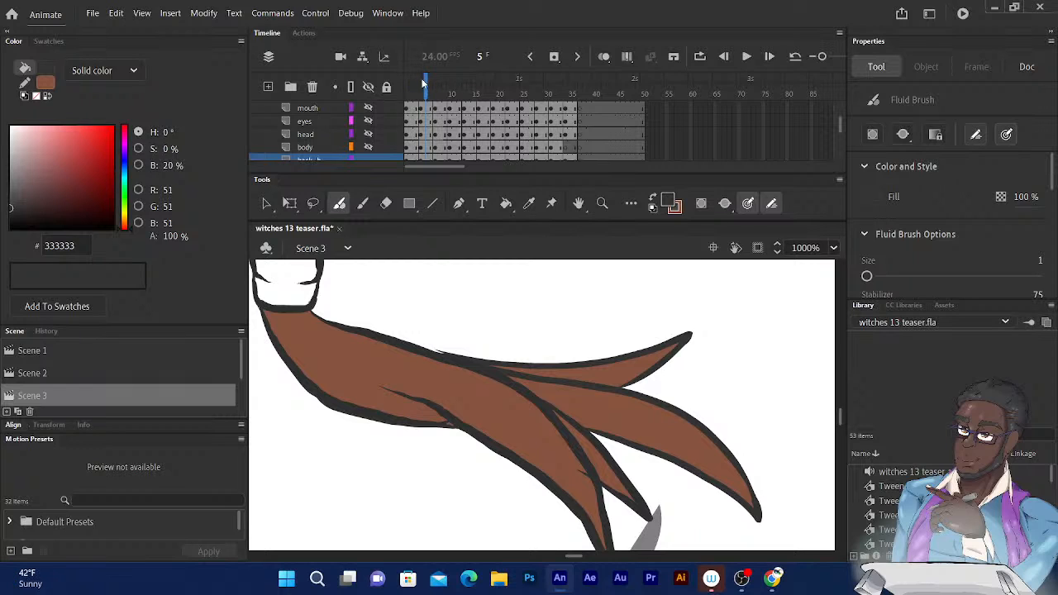
pyautogui.moveTo(423, 83); pyautogui.dragTo(412, 83)
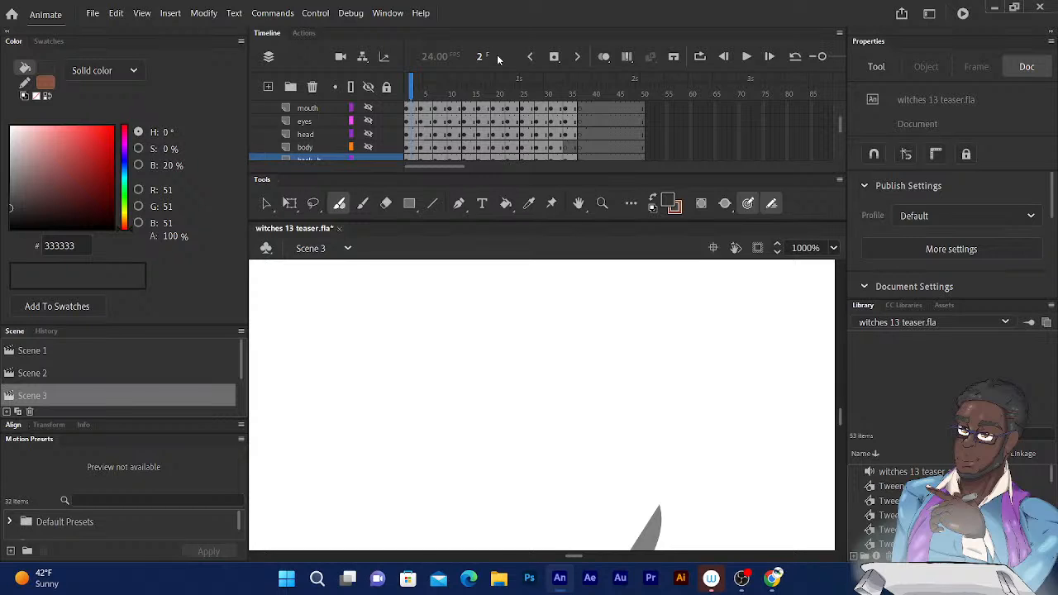
pyautogui.hotkey('ctrl', '-')
pyautogui.hotkey('ctrl', '-')
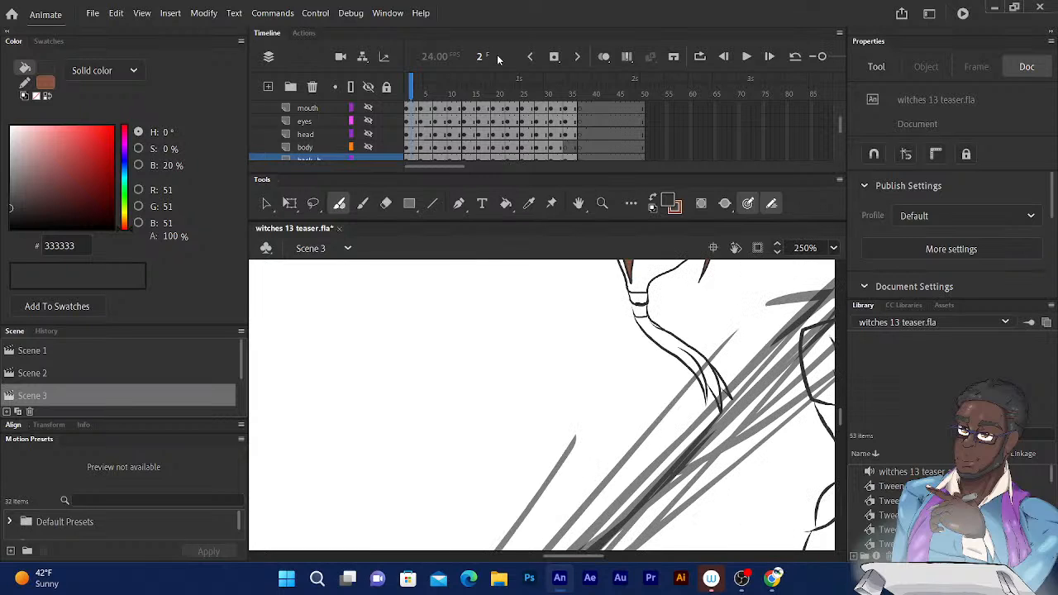
pyautogui.moveTo(595, 289)
pyautogui.mouseDown()
pyautogui.moveTo(576, 340)
pyautogui.moveTo(529, 385)
pyautogui.mouseUp()
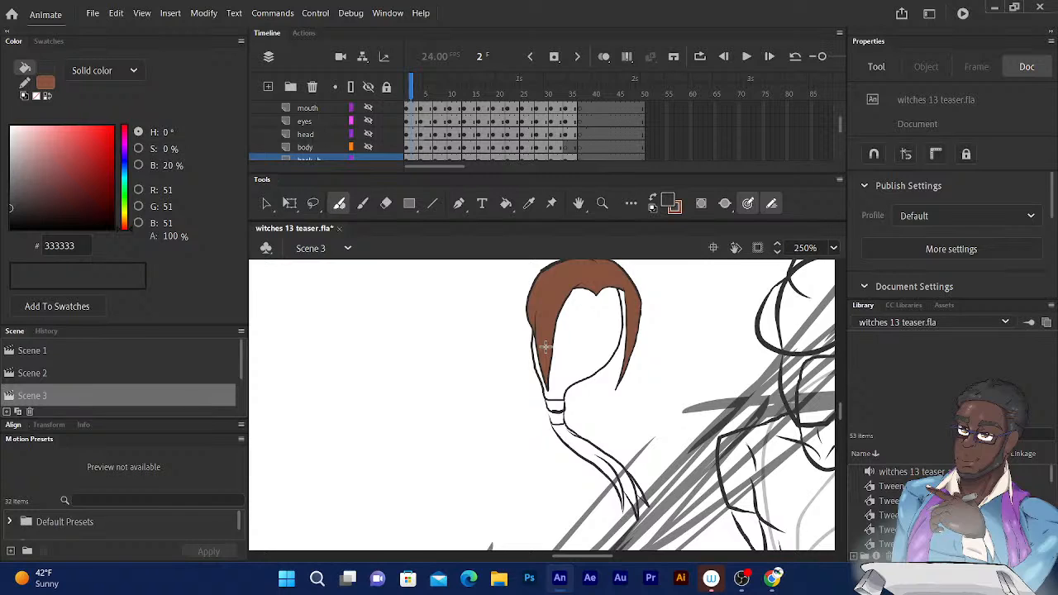
pyautogui.hotkey('ctrl', '=')
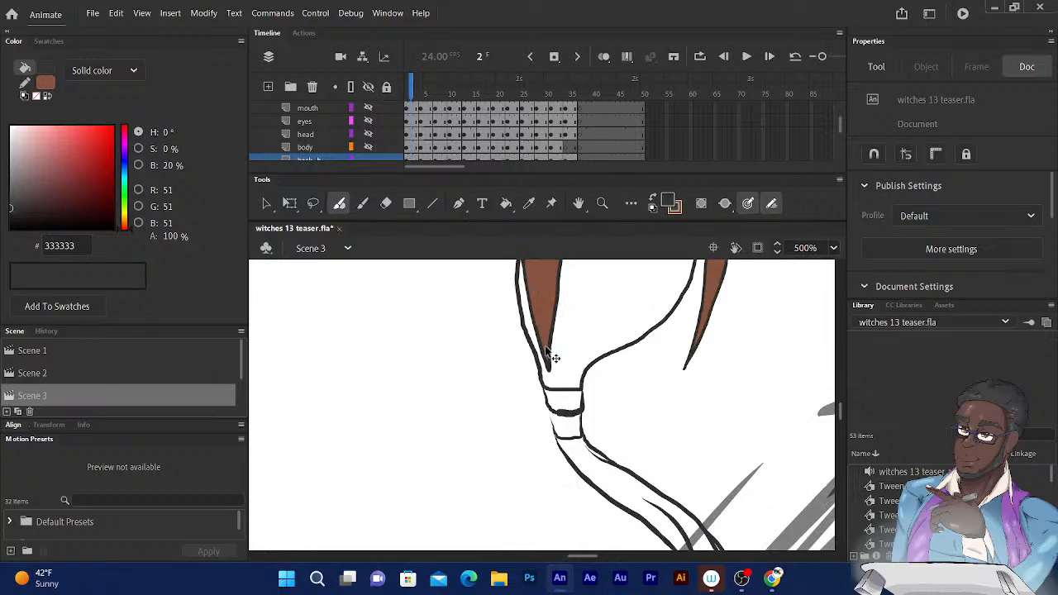
pyautogui.hotkey('ctrl', '=')
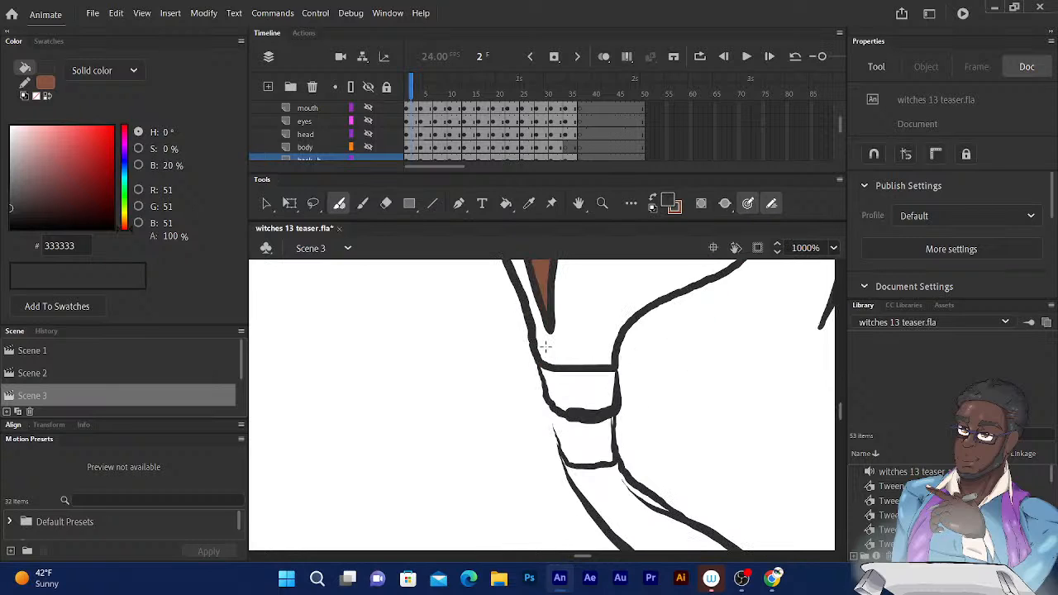
pyautogui.click(386, 207)
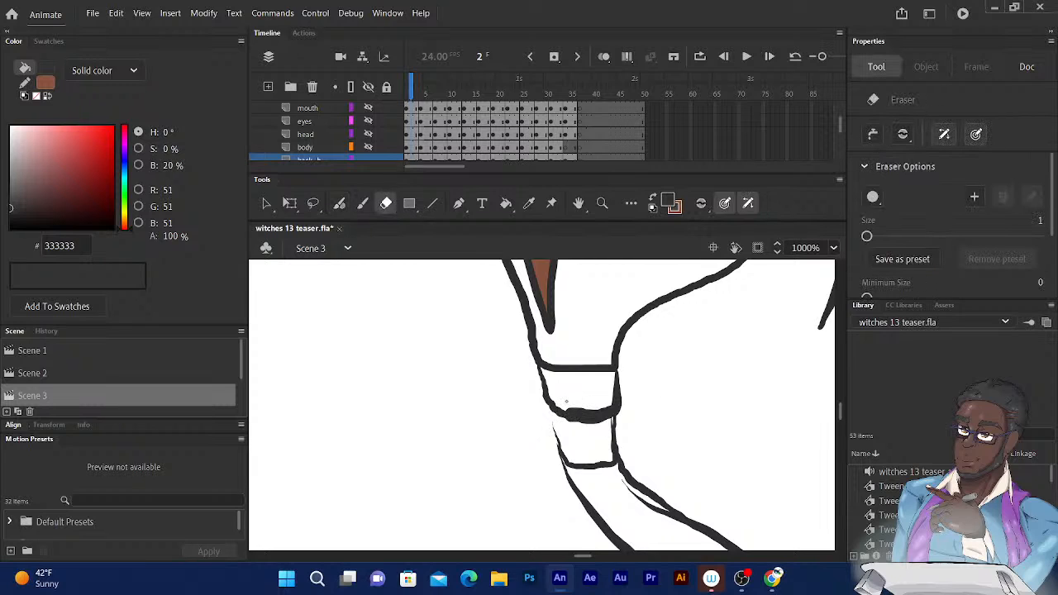
pyautogui.press(']')
pyautogui.moveTo(566, 411)
pyautogui.mouseDown()
pyautogui.moveTo(608, 411)
pyautogui.moveTo(579, 397)
pyautogui.moveTo(624, 374)
pyautogui.moveTo(627, 399)
pyautogui.mouseUp()
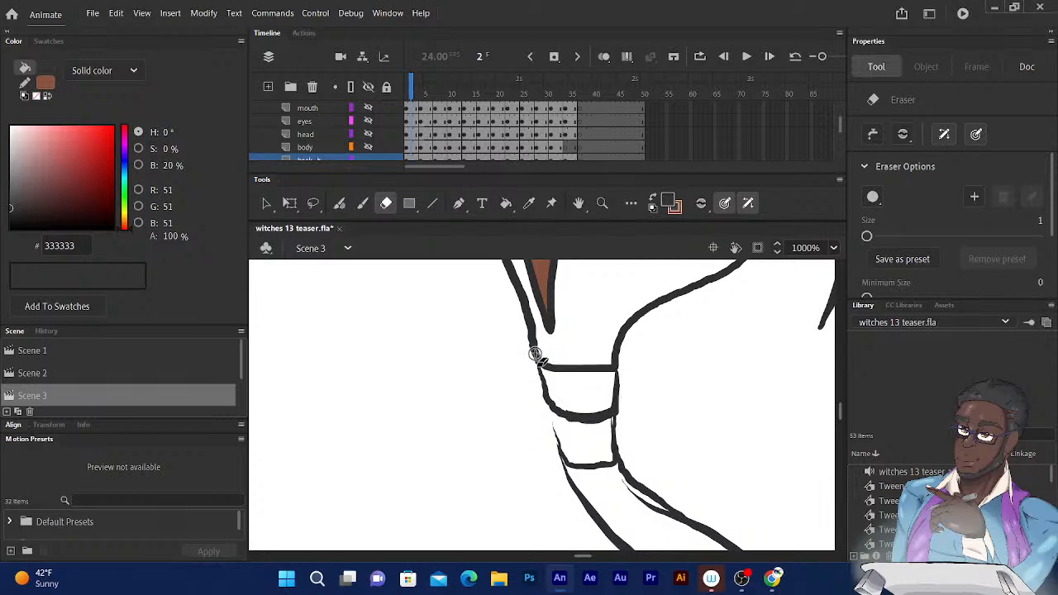
# Thicken the hair tie's side outlines on frame 2 with the Fluid Brush and close the gap beside its lower band
pyautogui.click(340, 203)
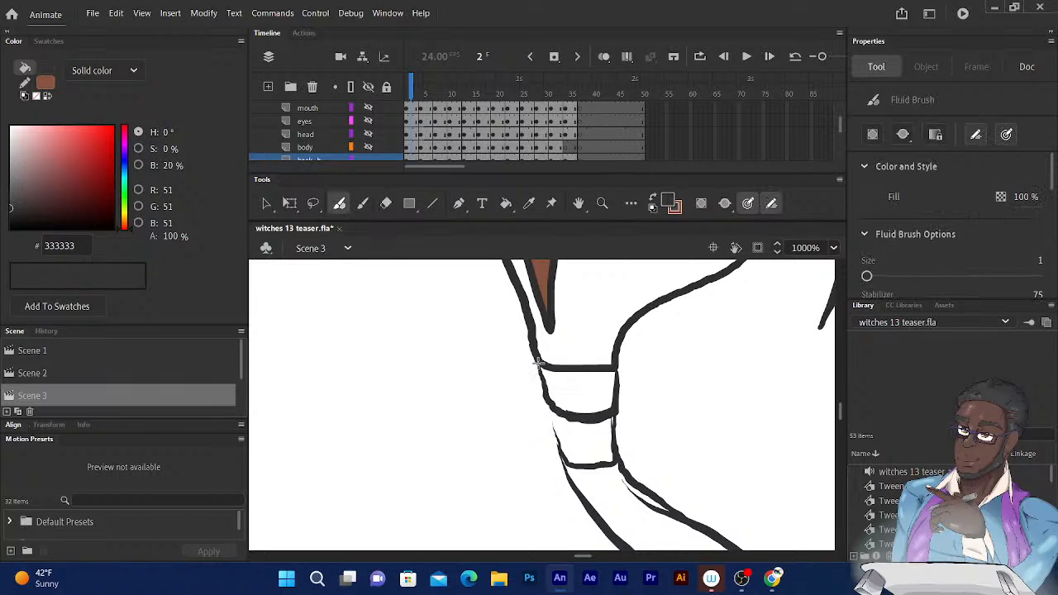
pyautogui.moveTo(534, 345)
pyautogui.mouseDown()
pyautogui.moveTo(540, 395)
pyautogui.moveTo(572, 416)
pyautogui.mouseUp()
pyautogui.moveTo(597, 268); pyautogui.dragTo(566, 185)
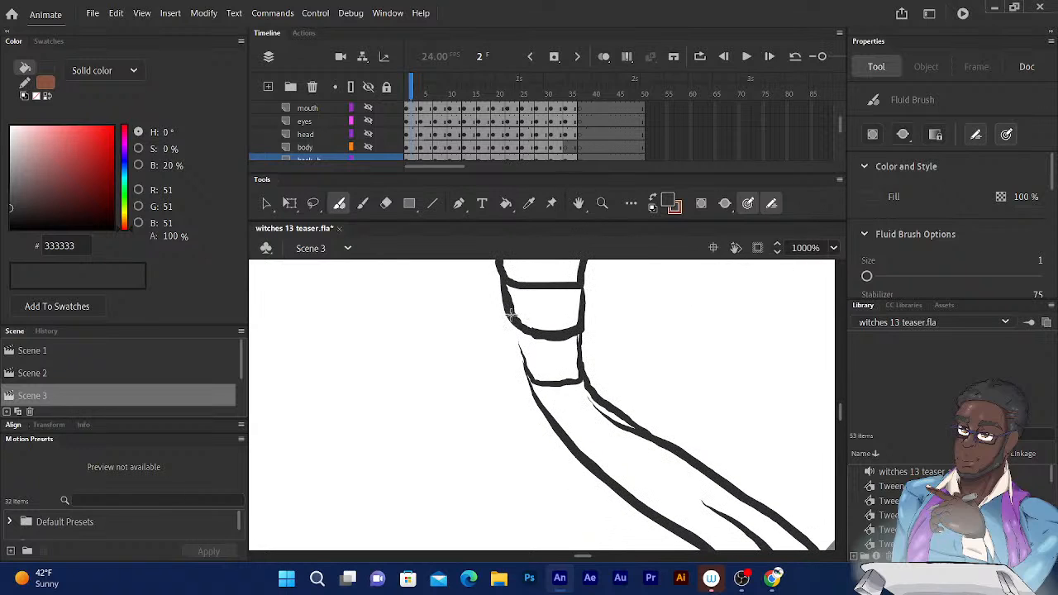
pyautogui.moveTo(508, 310)
pyautogui.mouseDown()
pyautogui.moveTo(526, 367)
pyautogui.moveTo(549, 387)
pyautogui.moveTo(567, 387)
pyautogui.moveTo(584, 354)
pyautogui.moveTo(582, 325)
pyautogui.mouseUp()
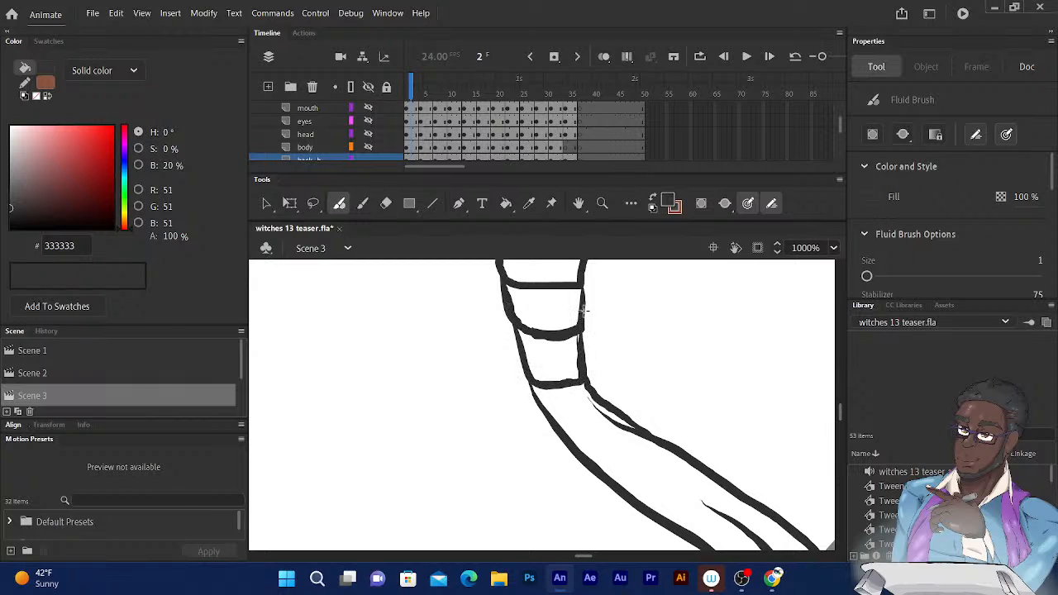
# Draw a fuller, outward-bulging curve along the ponytail's upper edge on frame 2 in 333333
pyautogui.moveTo(529, 296); pyautogui.dragTo(507, 264)
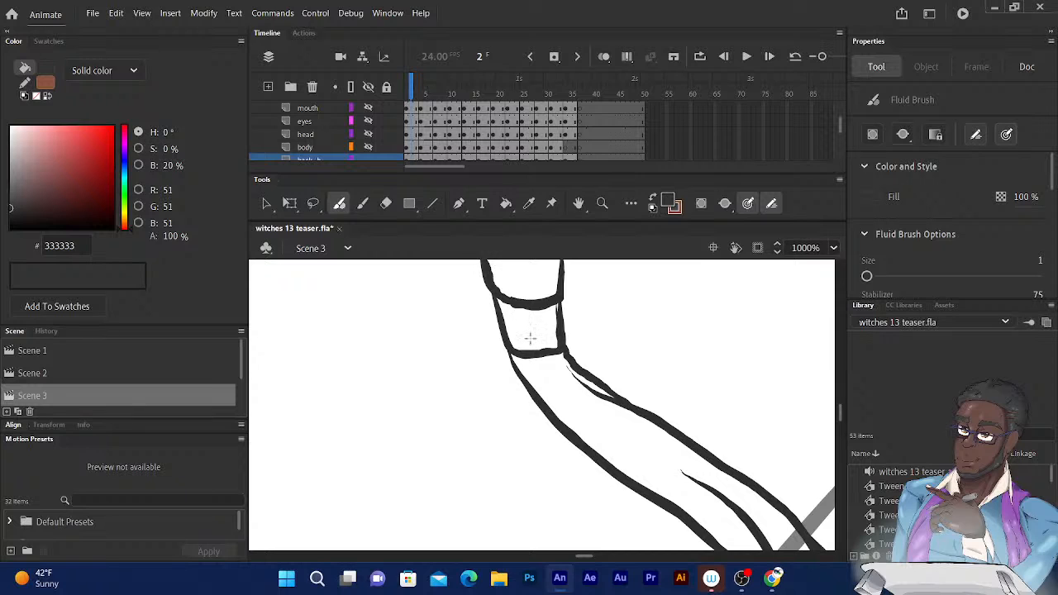
pyautogui.moveTo(530, 337)
pyautogui.mouseDown()
pyautogui.moveTo(458, 261)
pyautogui.moveTo(423, 260)
pyautogui.mouseUp()
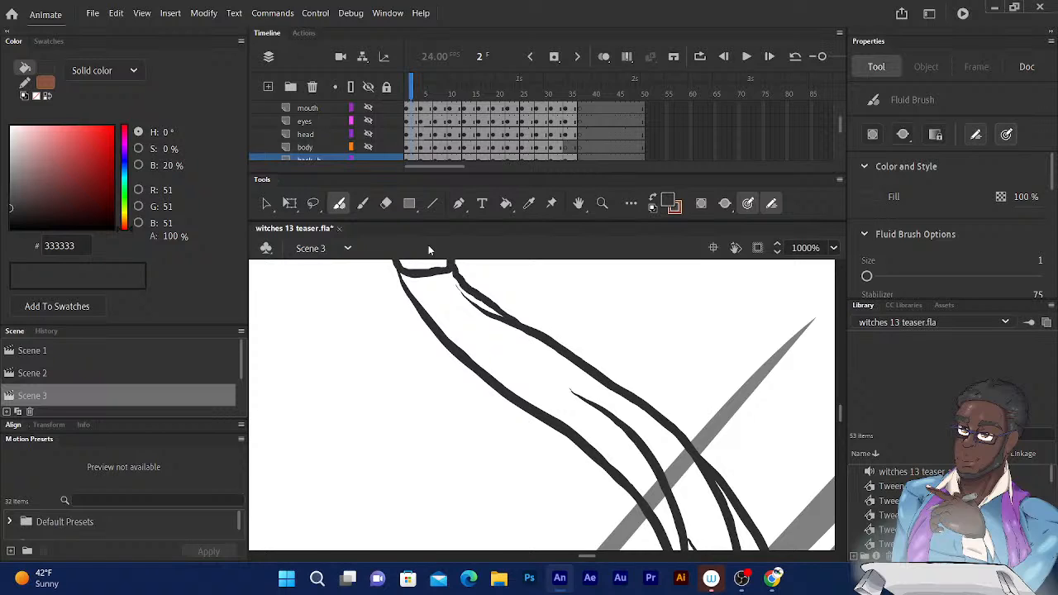
pyautogui.moveTo(354, 316)
pyautogui.mouseDown()
pyautogui.moveTo(318, 309)
pyautogui.moveTo(257, 325)
pyautogui.mouseUp()
pyautogui.moveTo(516, 337)
pyautogui.mouseDown()
pyautogui.moveTo(364, 245)
pyautogui.moveTo(421, 314)
pyautogui.mouseUp()
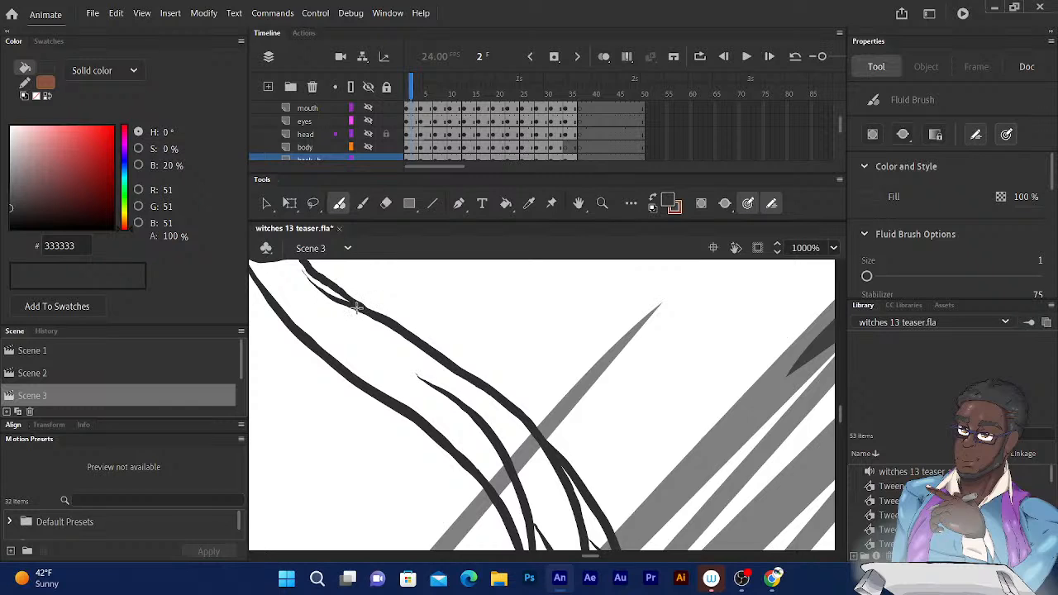
pyautogui.moveTo(356, 307)
pyautogui.mouseDown()
pyautogui.moveTo(474, 358)
pyautogui.moveTo(523, 403)
pyautogui.moveTo(567, 490)
pyautogui.mouseUp()
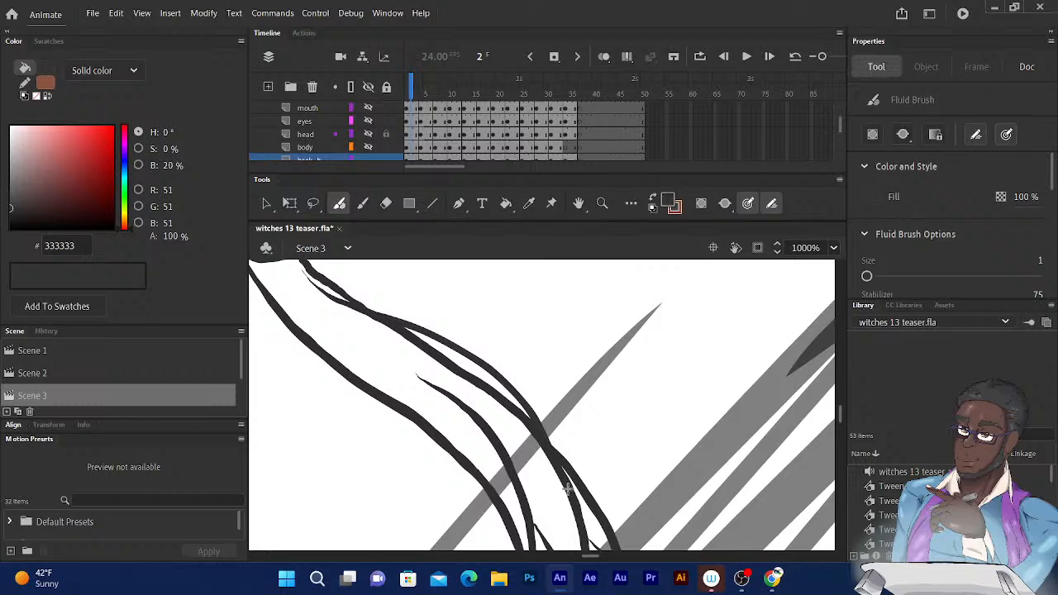
# Erase the old upper ponytail line that runs beneath the new curve on frame 2
pyautogui.click(385, 203)
pyautogui.moveTo(439, 354)
pyautogui.mouseDown()
pyautogui.moveTo(496, 402)
pyautogui.moveTo(488, 386)
pyautogui.moveTo(539, 451)
pyautogui.moveTo(527, 415)
pyautogui.moveTo(530, 444)
pyautogui.mouseUp()
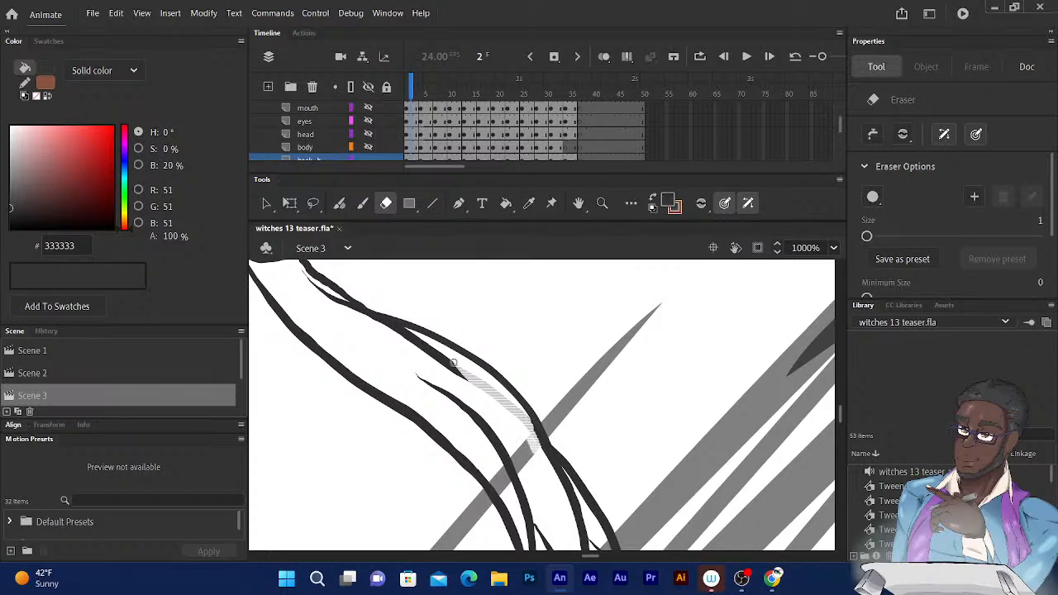
pyautogui.moveTo(453, 362)
pyautogui.mouseDown()
pyautogui.moveTo(394, 329)
pyautogui.moveTo(442, 362)
pyautogui.mouseUp()
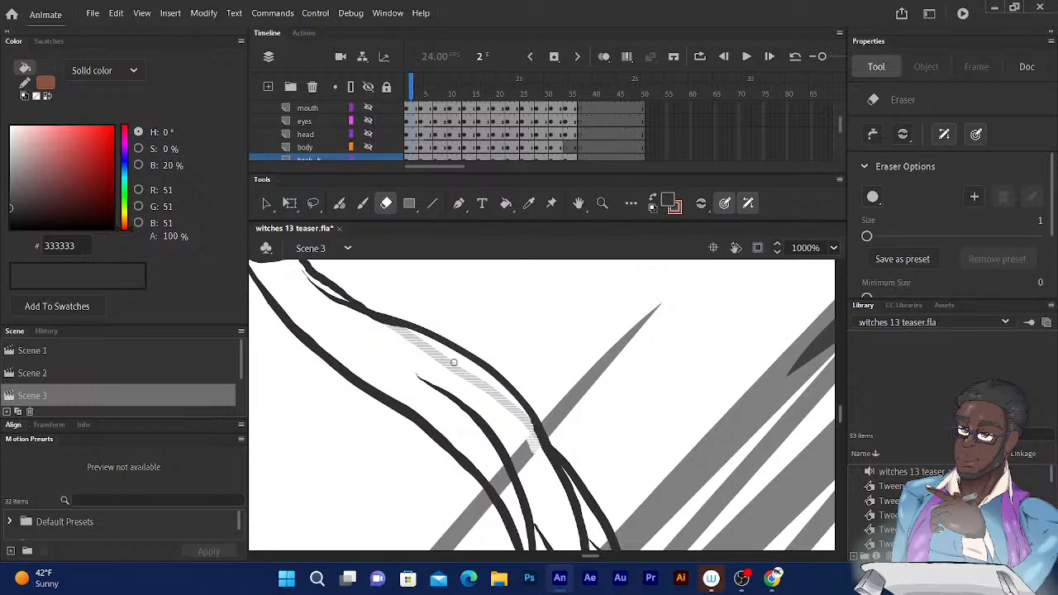
pyautogui.moveTo(454, 362); pyautogui.dragTo(454, 363)
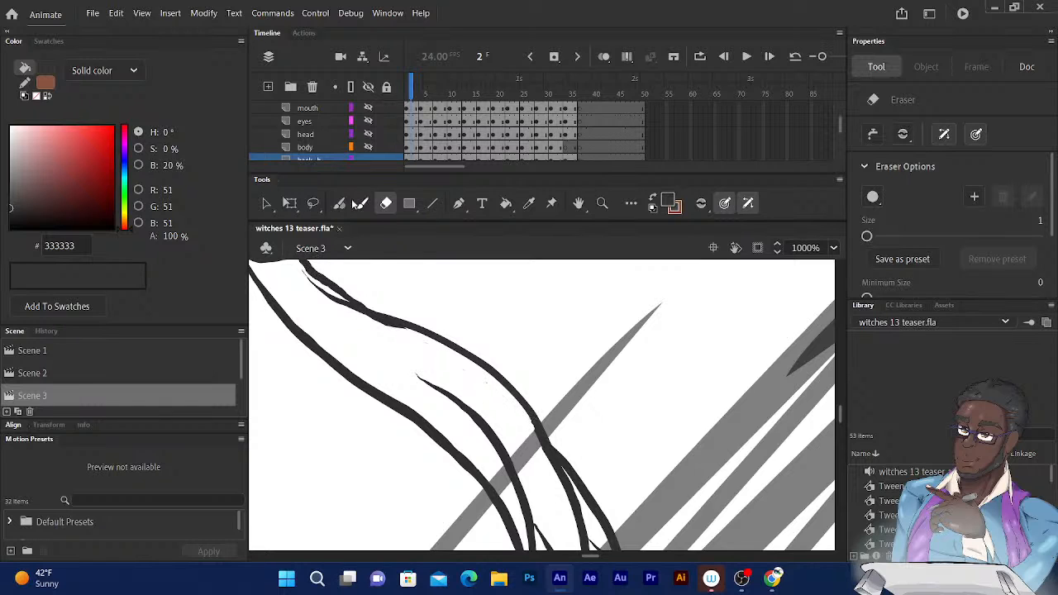
# Thicken the outlines at the ponytail's lower end on frame 2 and extend the innermost strand to a sharp tip
pyautogui.moveTo(412, 334); pyautogui.dragTo(331, 198)
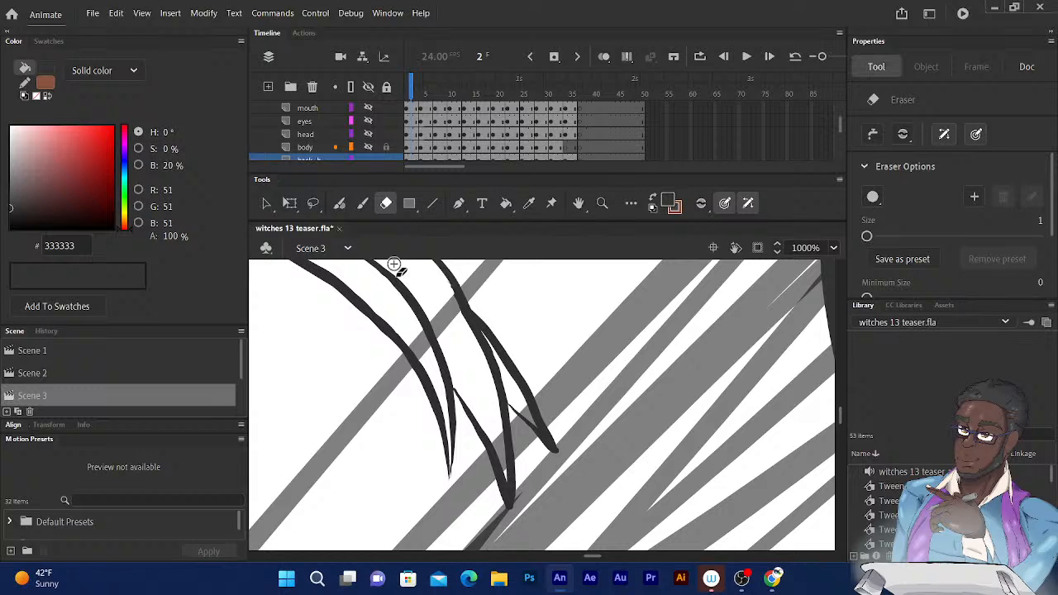
pyautogui.click(339, 204)
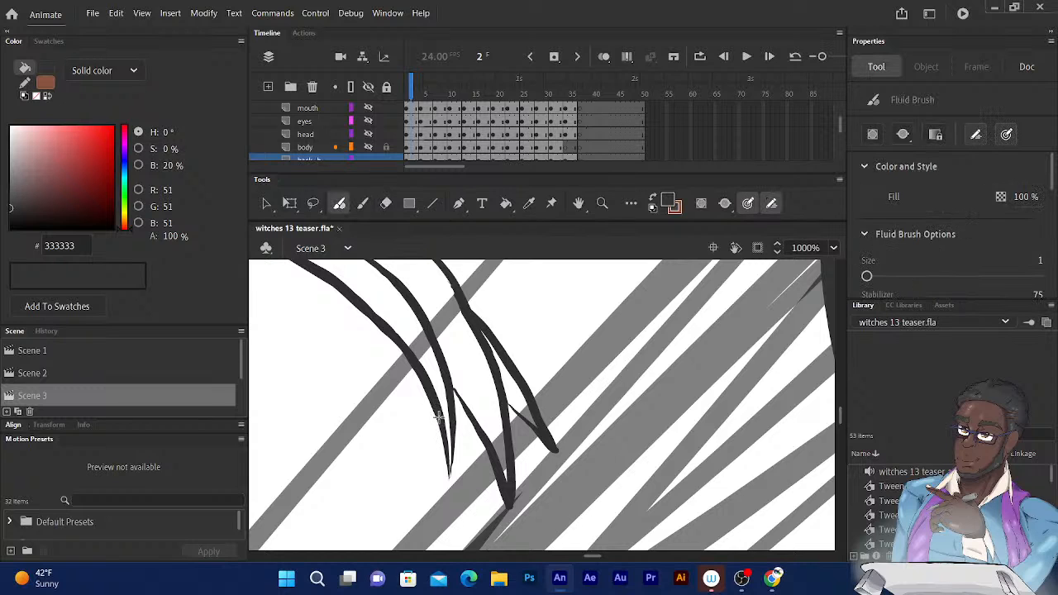
pyautogui.moveTo(428, 384); pyautogui.dragTo(446, 500)
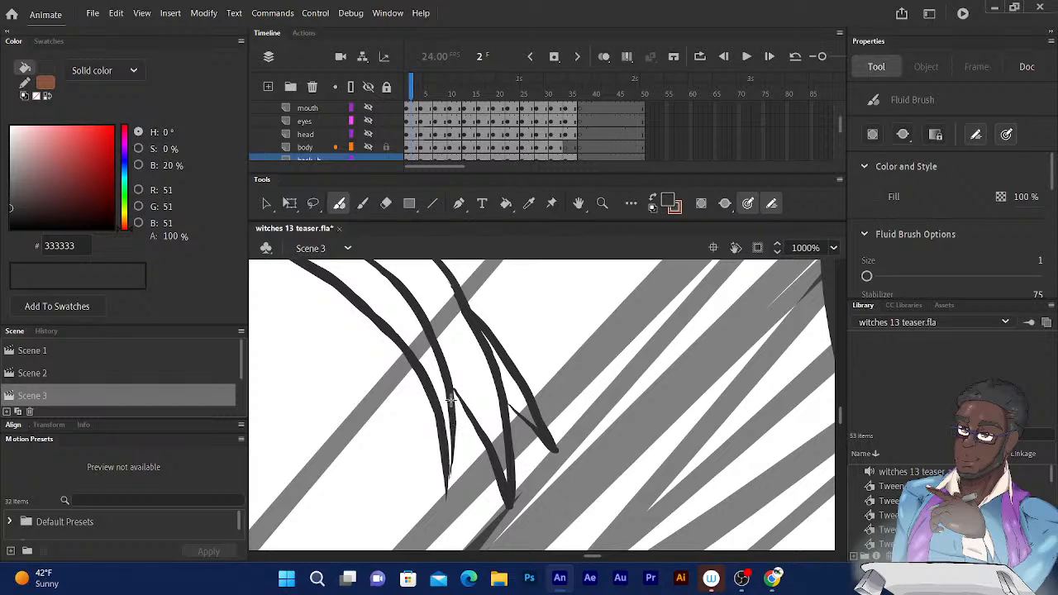
pyautogui.moveTo(451, 401); pyautogui.dragTo(445, 488)
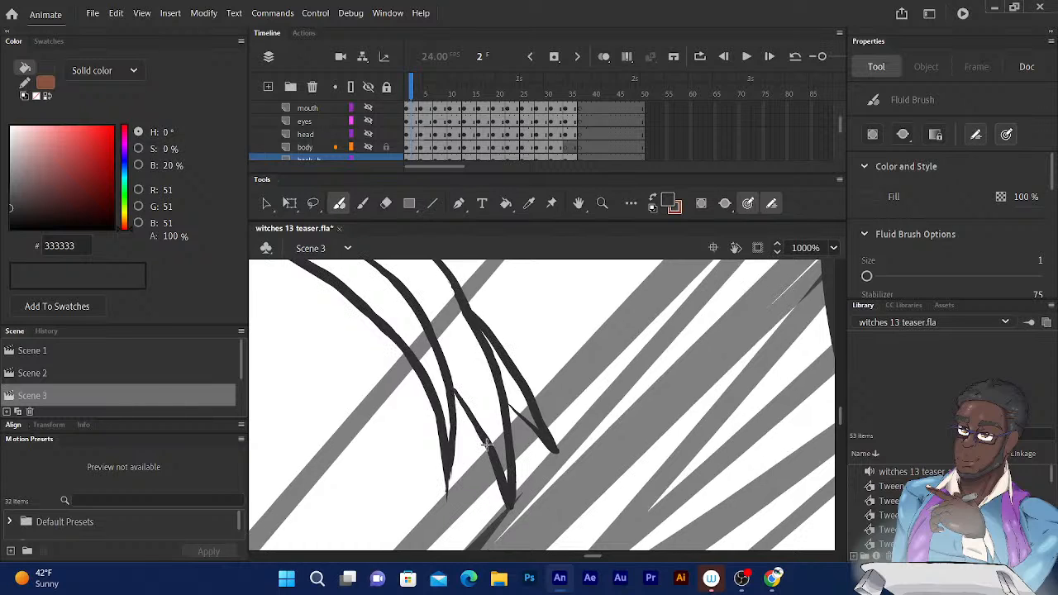
pyautogui.moveTo(446, 376); pyautogui.dragTo(458, 381)
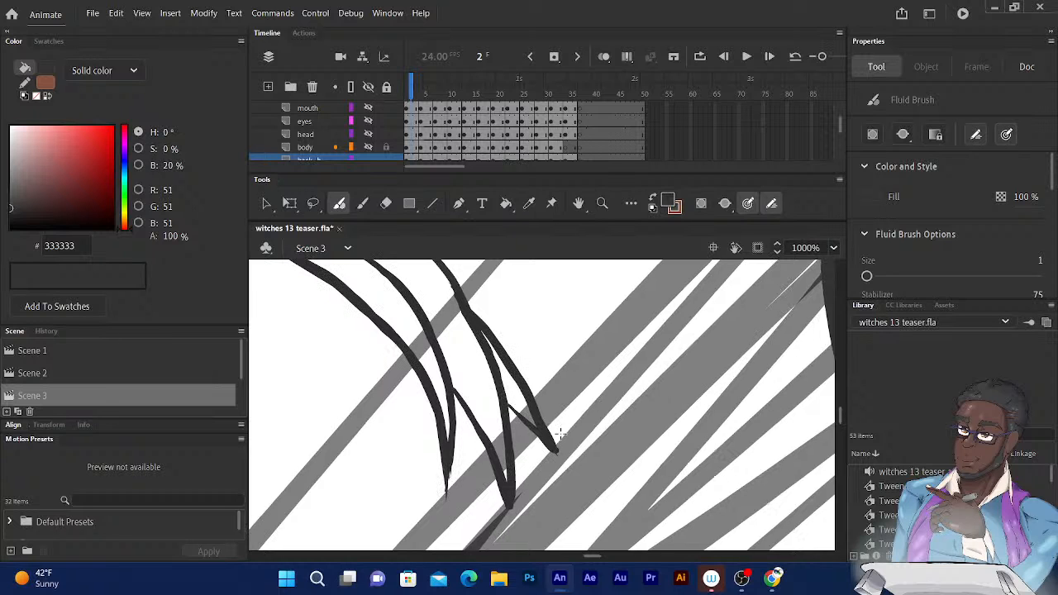
# Draw an extra pointed hair strand branching from the ponytail's outer edge on frame 2 with the Fluid Brush
pyautogui.moveTo(403, 433)
pyautogui.mouseDown()
pyautogui.moveTo(386, 428)
pyautogui.moveTo(441, 456)
pyautogui.mouseUp()
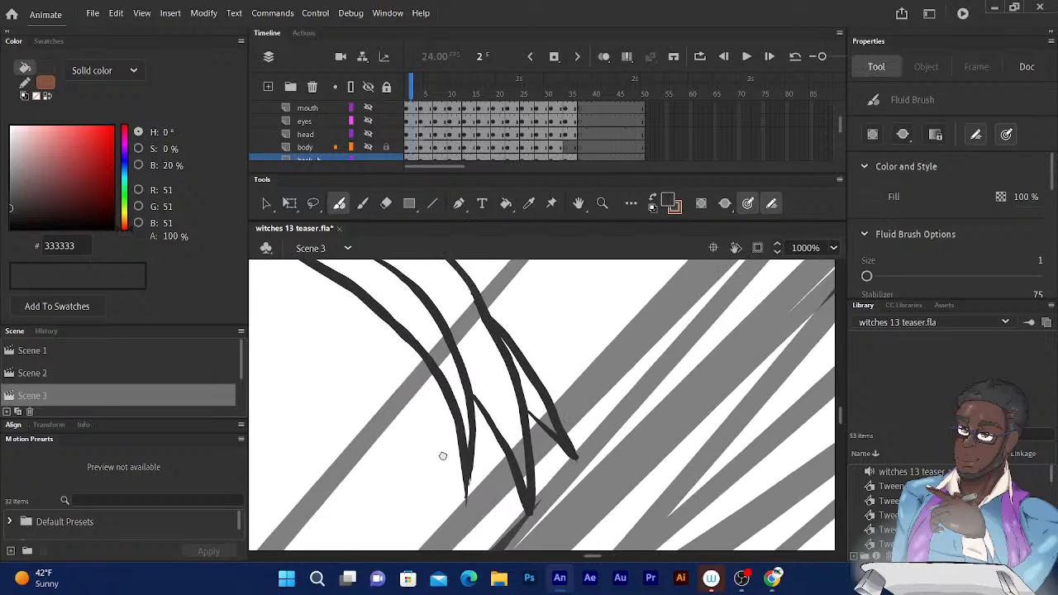
pyautogui.moveTo(389, 390)
pyautogui.mouseDown()
pyautogui.moveTo(474, 471)
pyautogui.moveTo(431, 421)
pyautogui.moveTo(546, 505)
pyautogui.mouseUp()
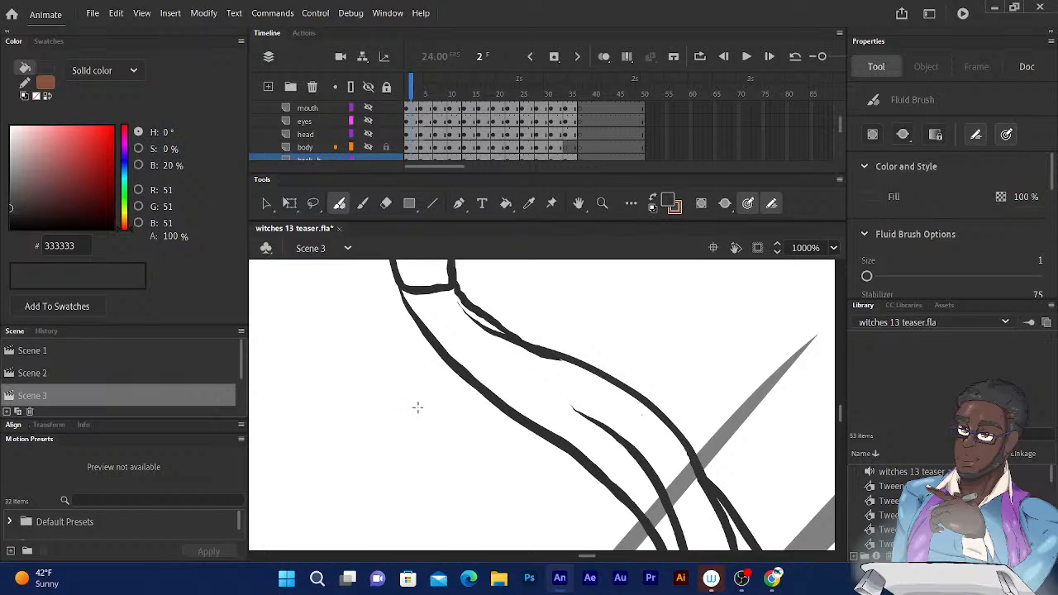
pyautogui.moveTo(418, 406); pyautogui.dragTo(331, 363)
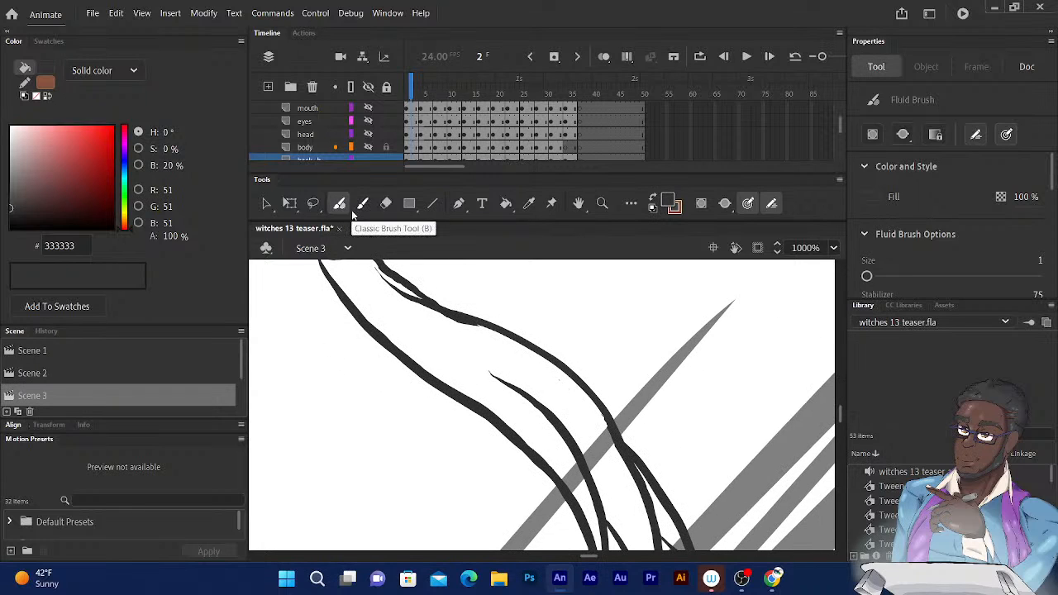
pyautogui.moveTo(426, 320); pyautogui.dragTo(304, 285)
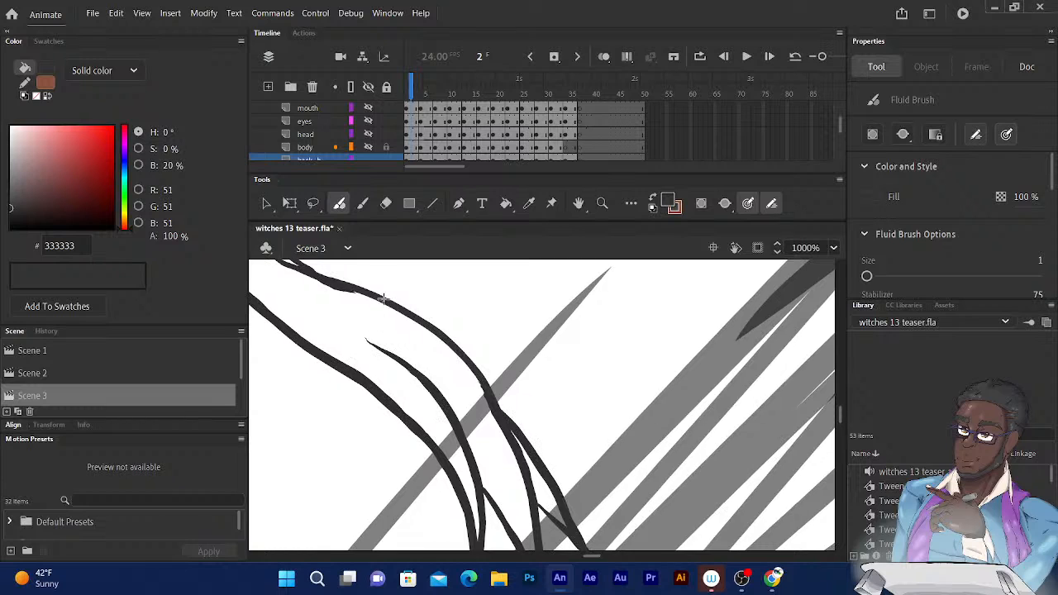
pyautogui.moveTo(383, 300)
pyautogui.mouseDown()
pyautogui.moveTo(528, 405)
pyautogui.moveTo(602, 529)
pyautogui.mouseUp()
pyautogui.moveTo(559, 478); pyautogui.dragTo(541, 461)
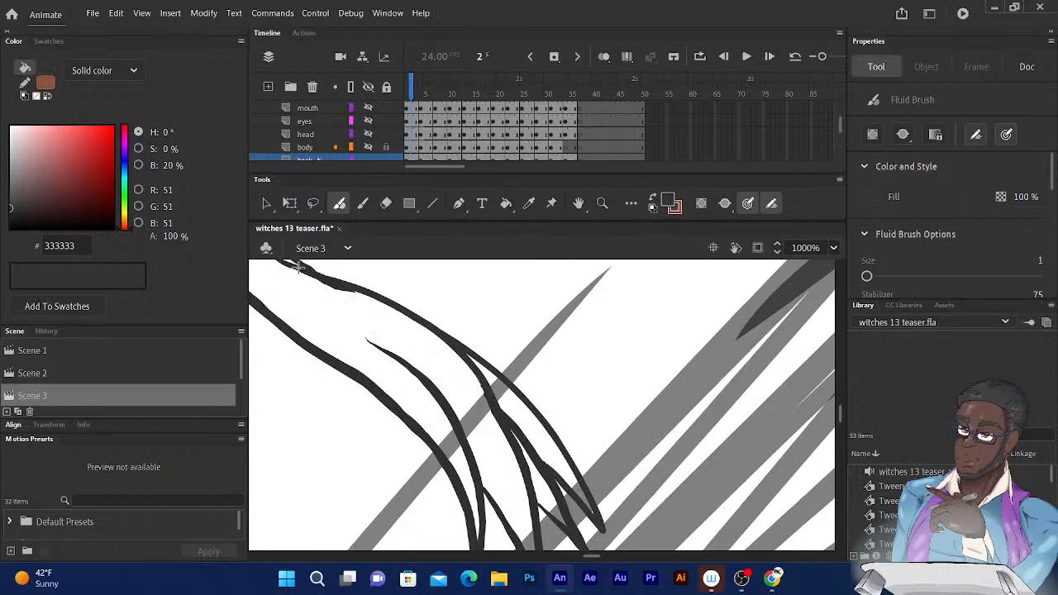
# Draw a pointed hair strand branching from the ponytail's lower edge just below the hair tie on frame 2
pyautogui.moveTo(362, 335); pyautogui.dragTo(444, 382)
pyautogui.moveTo(384, 354); pyautogui.dragTo(430, 349)
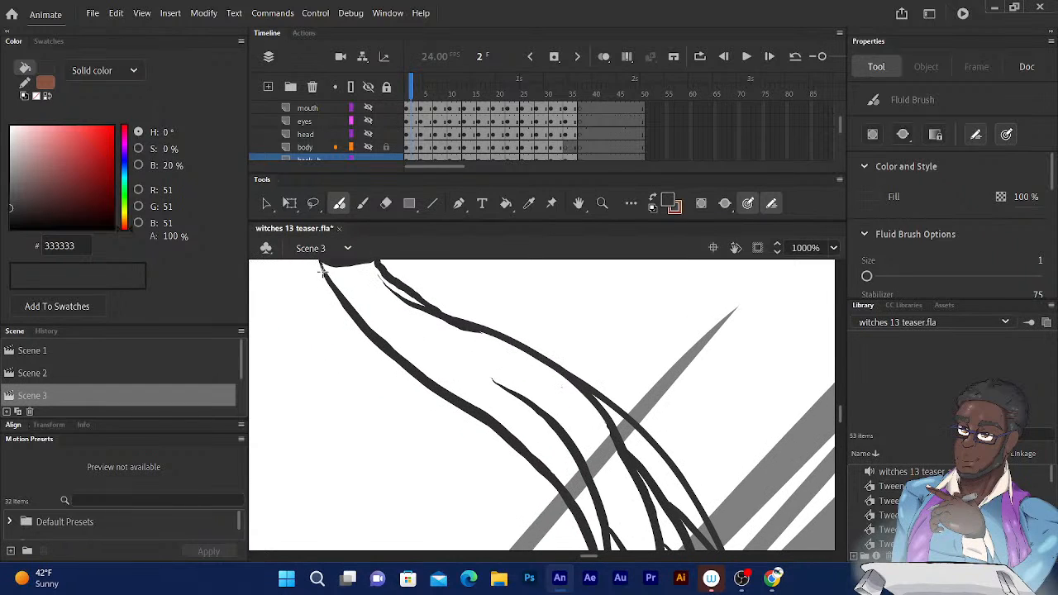
pyautogui.moveTo(321, 264)
pyautogui.mouseDown()
pyautogui.moveTo(365, 354)
pyautogui.moveTo(407, 405)
pyautogui.moveTo(514, 483)
pyautogui.mouseUp()
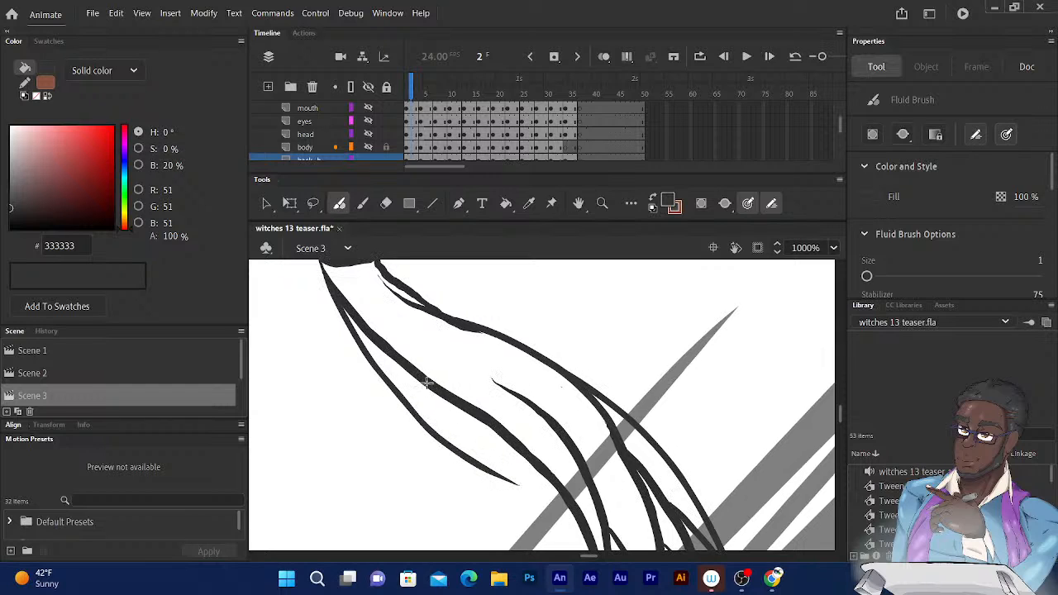
pyautogui.moveTo(421, 375); pyautogui.dragTo(524, 485)
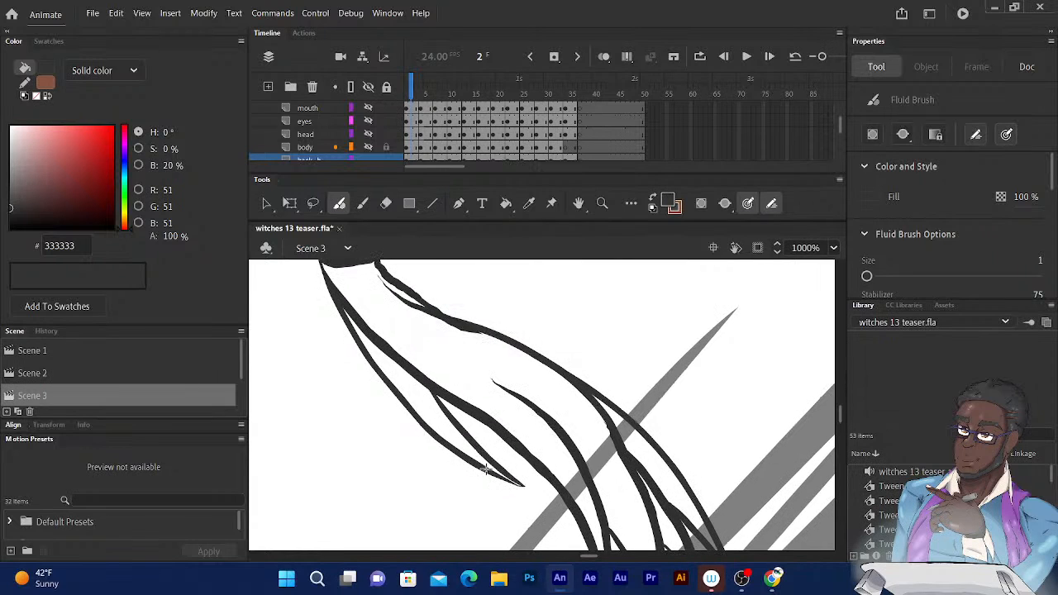
pyautogui.moveTo(487, 469); pyautogui.dragTo(528, 484)
# Fill the ponytail, its extra side strands and the back hair above the hair tie on frame 2 with brown 875440
pyautogui.moveTo(380, 329)
pyautogui.mouseDown()
pyautogui.moveTo(399, 506)
pyautogui.moveTo(417, 437)
pyautogui.mouseUp()
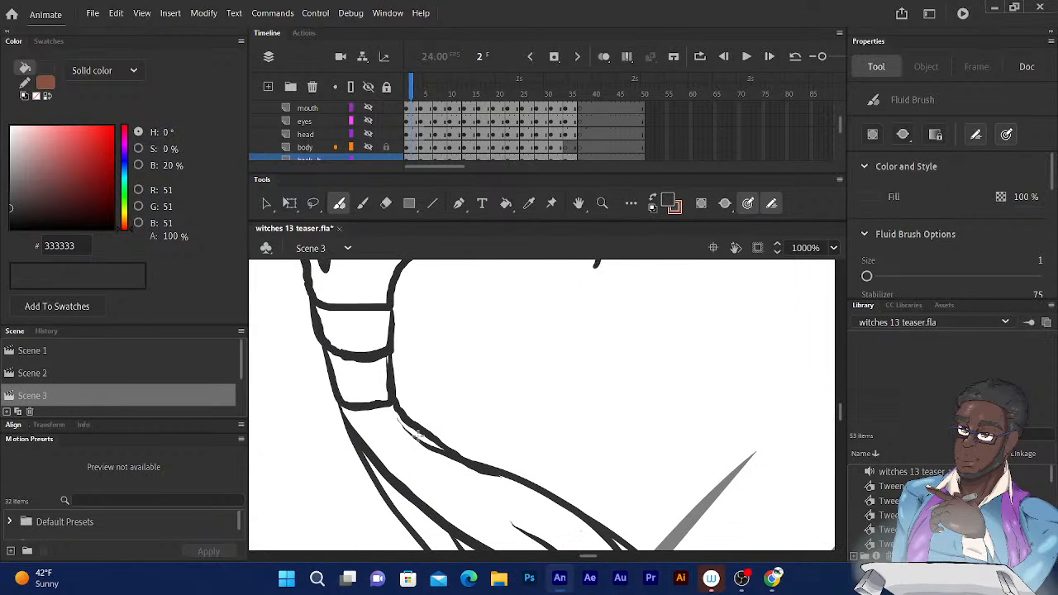
pyautogui.click(652, 199)
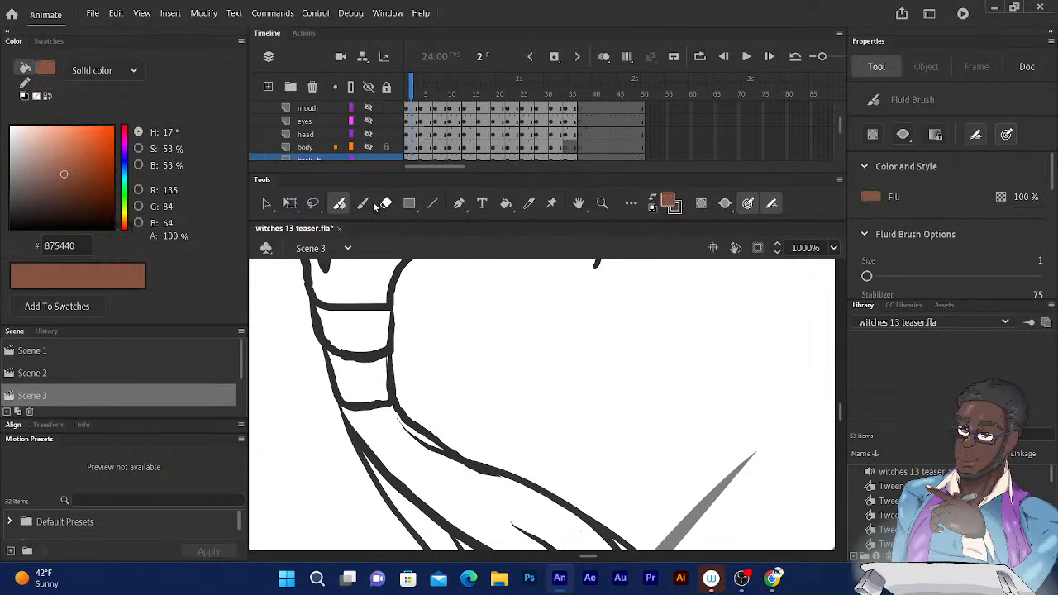
pyautogui.click(506, 207)
pyautogui.click(417, 463)
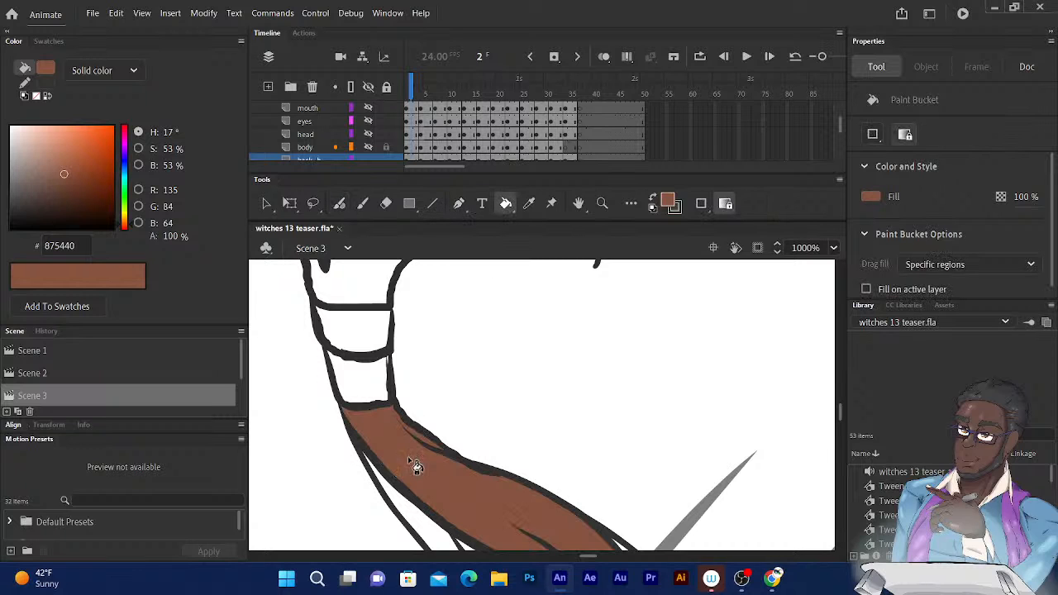
pyautogui.moveTo(444, 406); pyautogui.dragTo(407, 338)
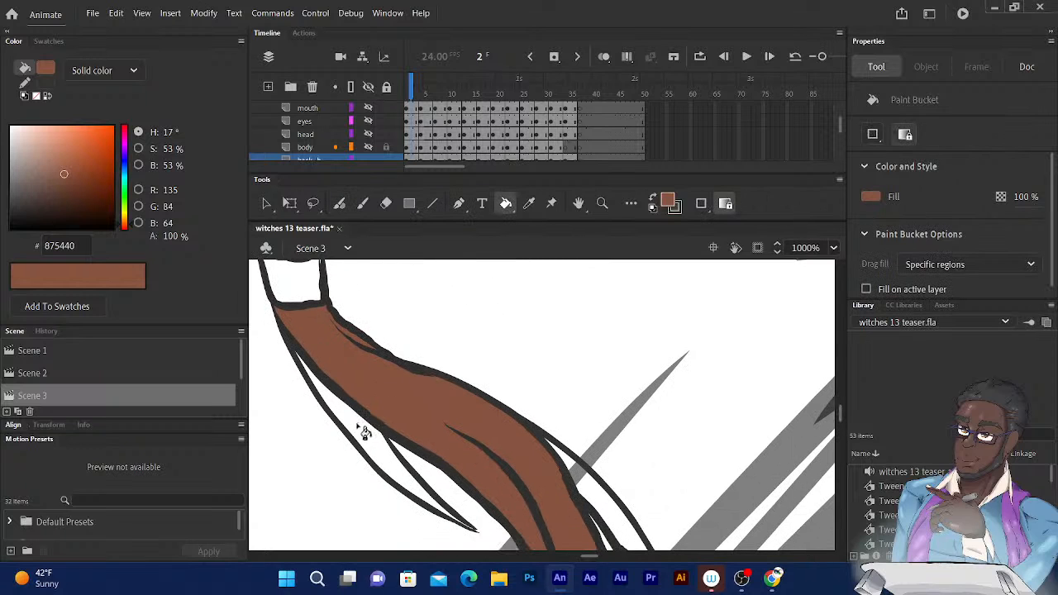
pyautogui.click(364, 430)
pyautogui.scroll(-5, 494, 369)
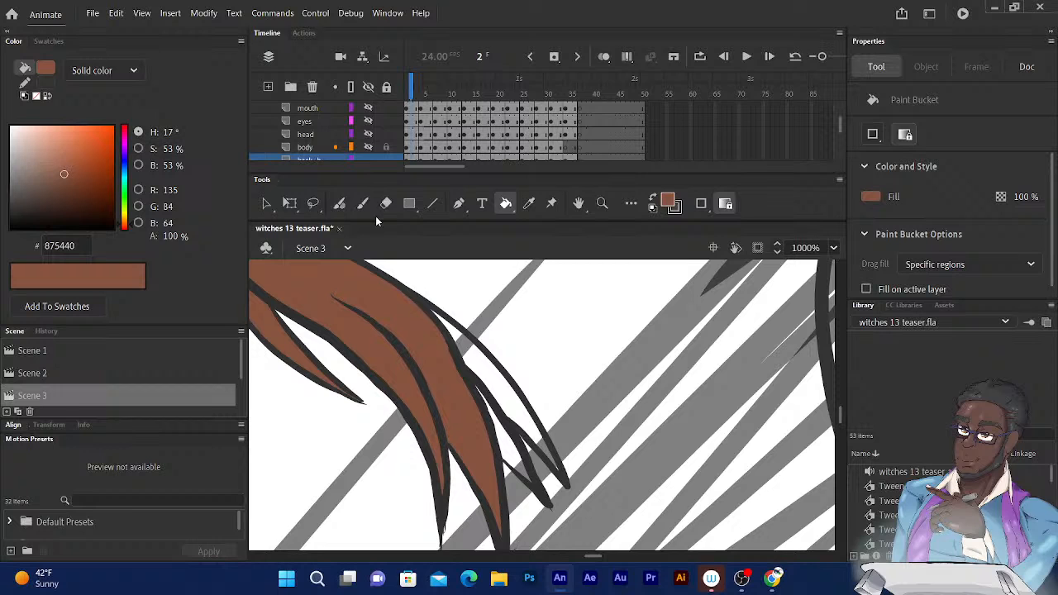
pyautogui.click(500, 396)
pyautogui.scroll(8, 390, 331)
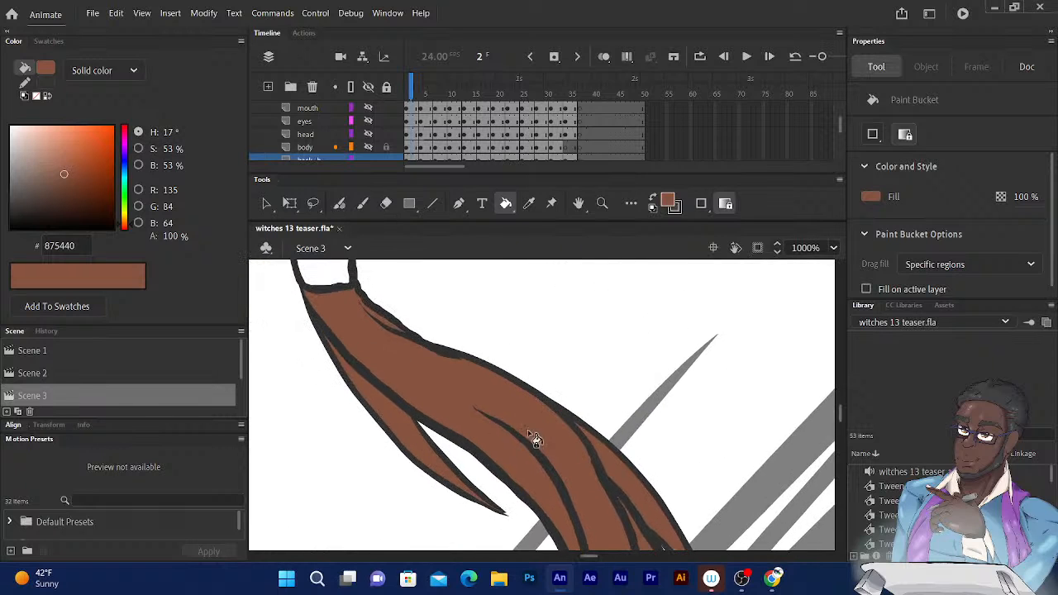
pyautogui.scroll(4, 447, 413)
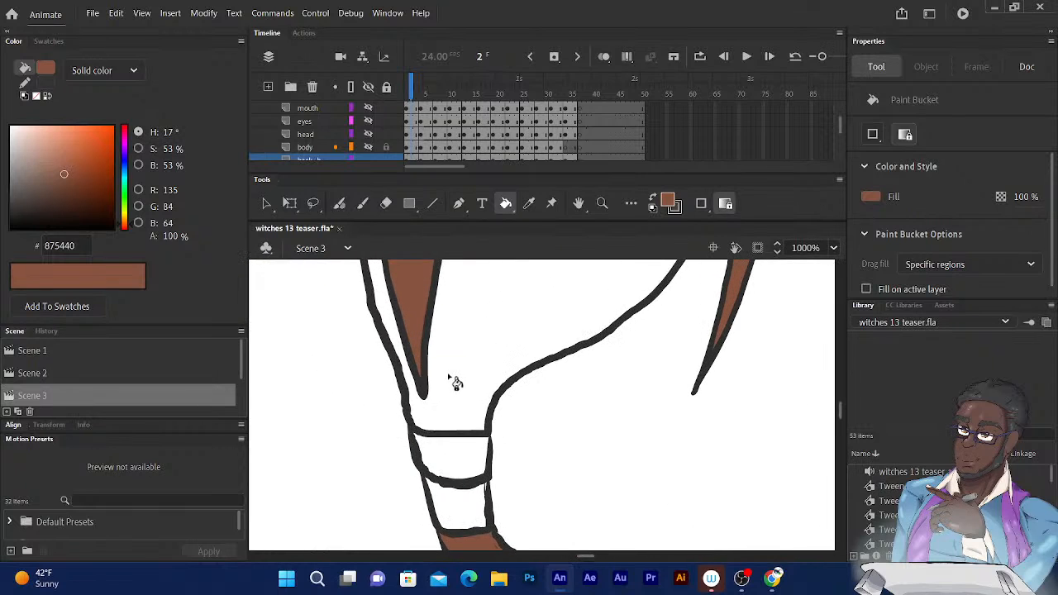
pyautogui.click(433, 413)
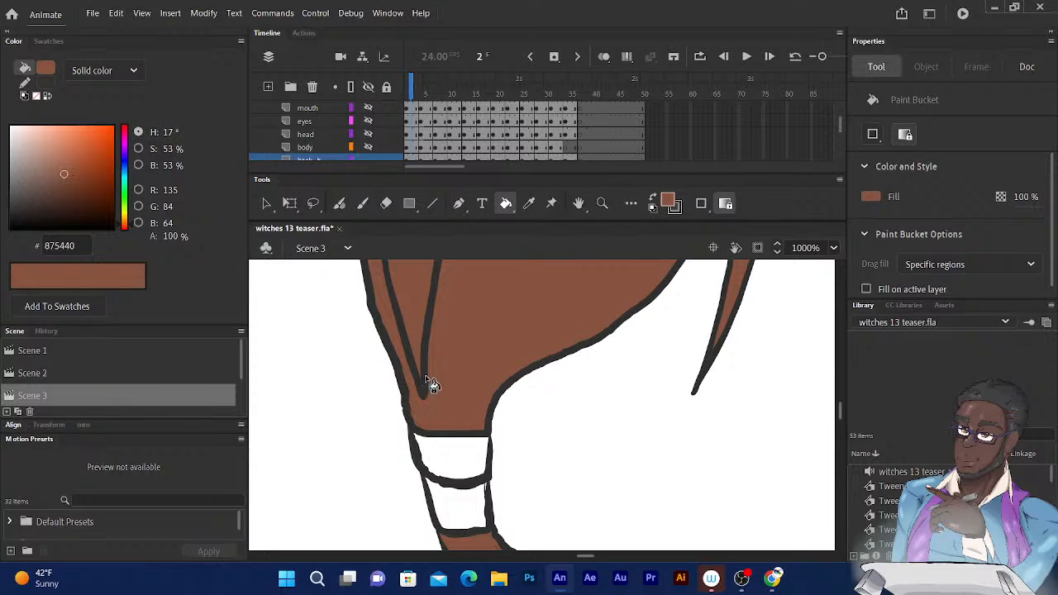
# Fill both bands of the hair tie on frame 2 with pure red FF0000
pyautogui.click(668, 201)
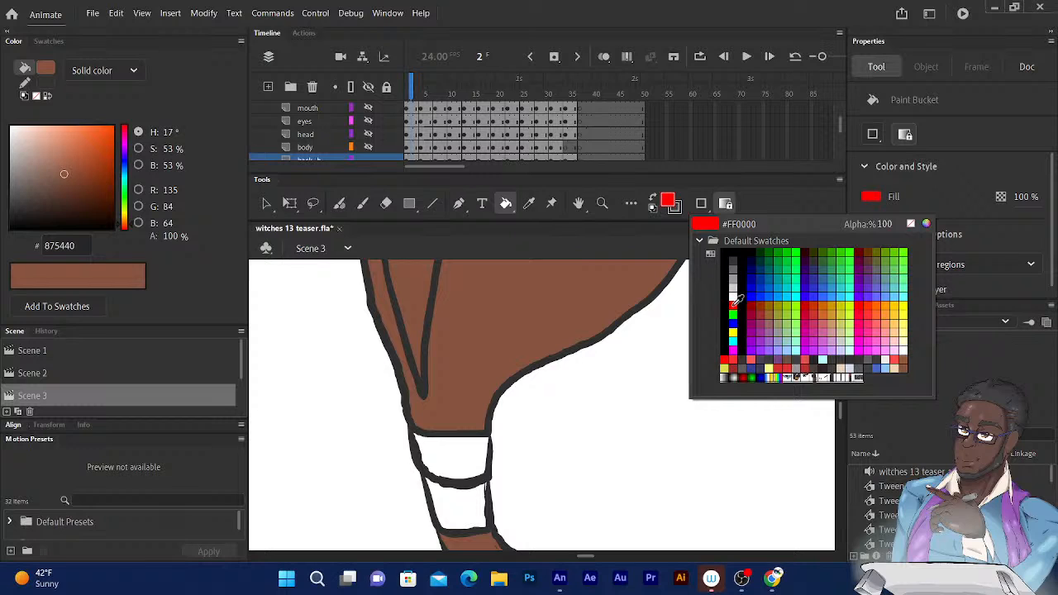
pyautogui.click(733, 302)
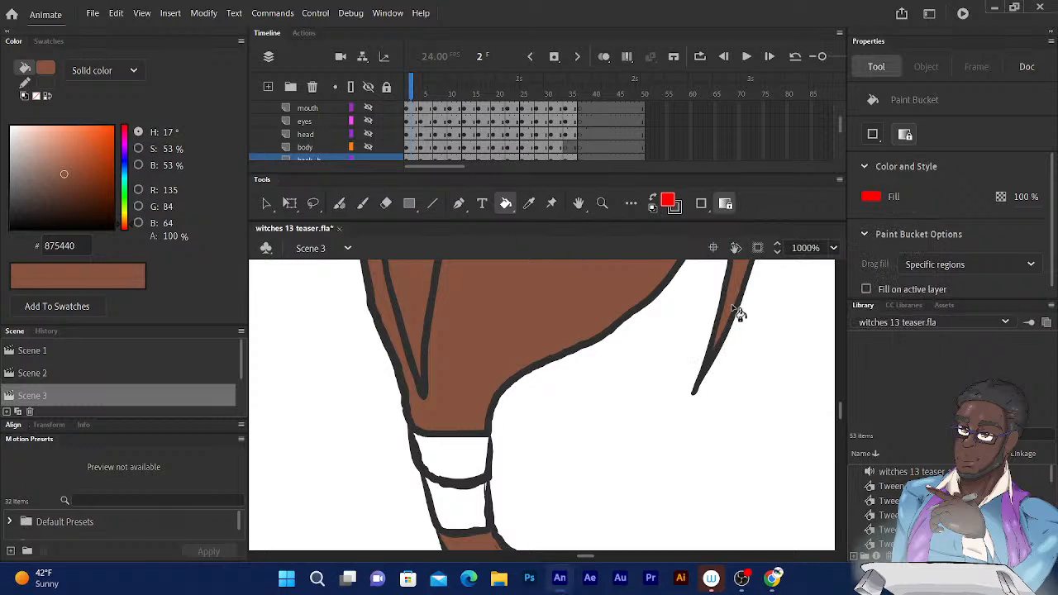
pyautogui.click(458, 460)
pyautogui.click(466, 511)
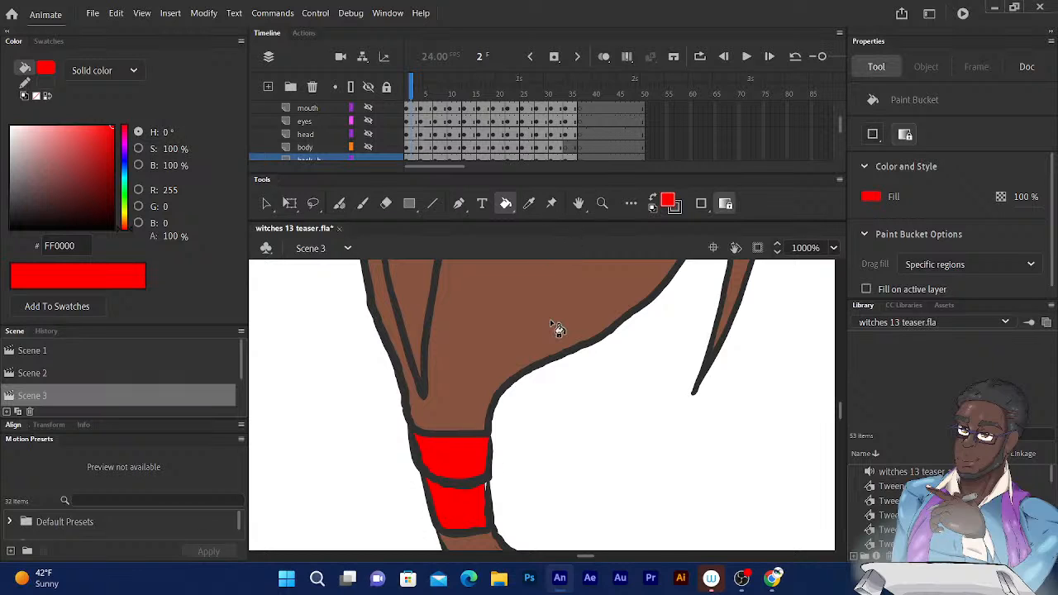
# Mix the softer red CF4A4A and fill both bands of the hair tie on frame 2 with it
pyautogui.click(668, 202)
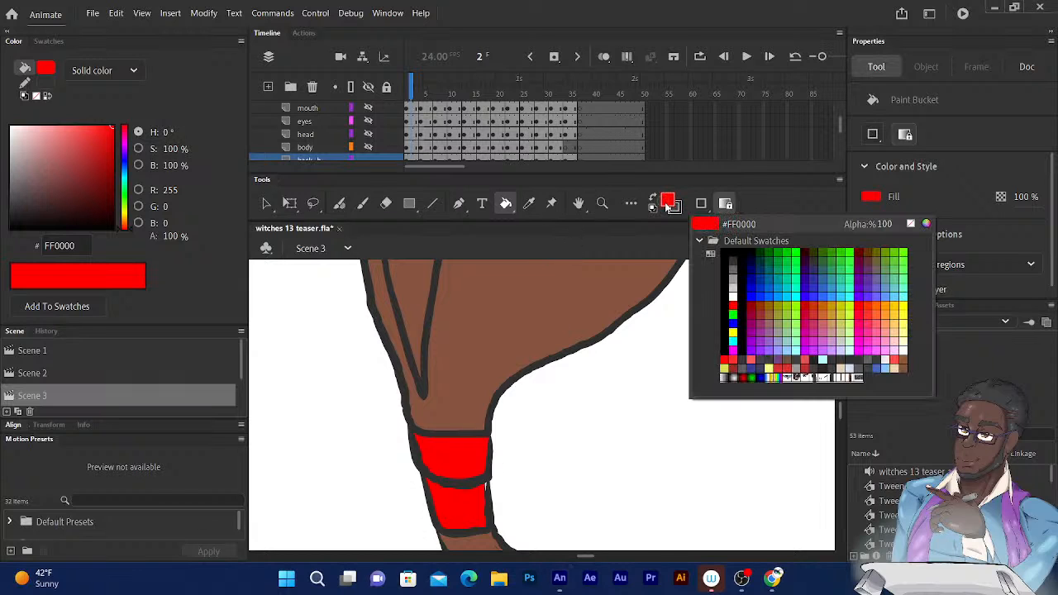
pyautogui.click(926, 223)
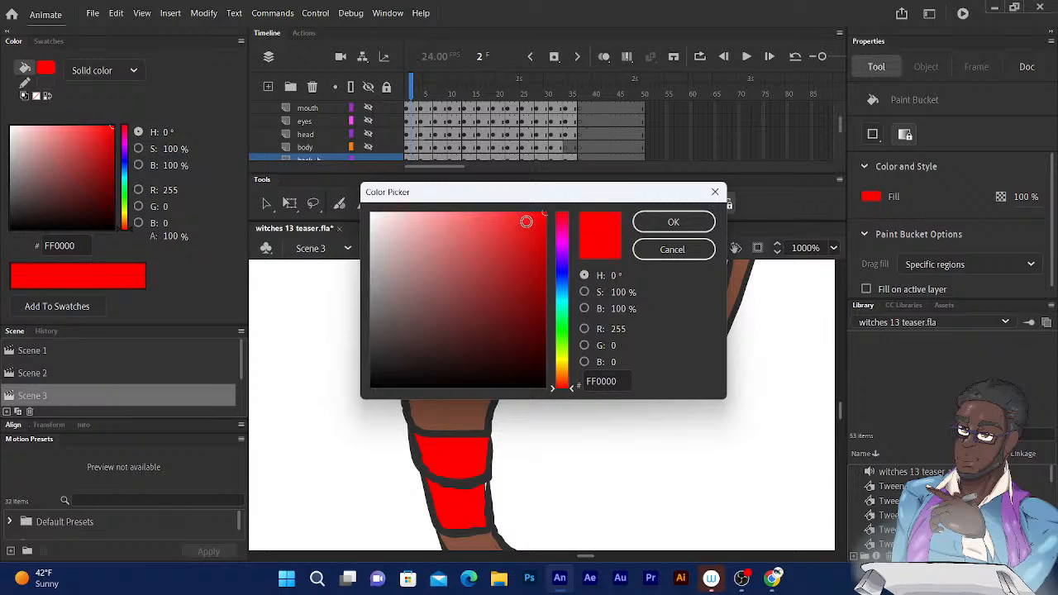
pyautogui.moveTo(521, 234)
pyautogui.mouseDown()
pyautogui.moveTo(504, 257)
pyautogui.moveTo(482, 245)
pyautogui.mouseUp()
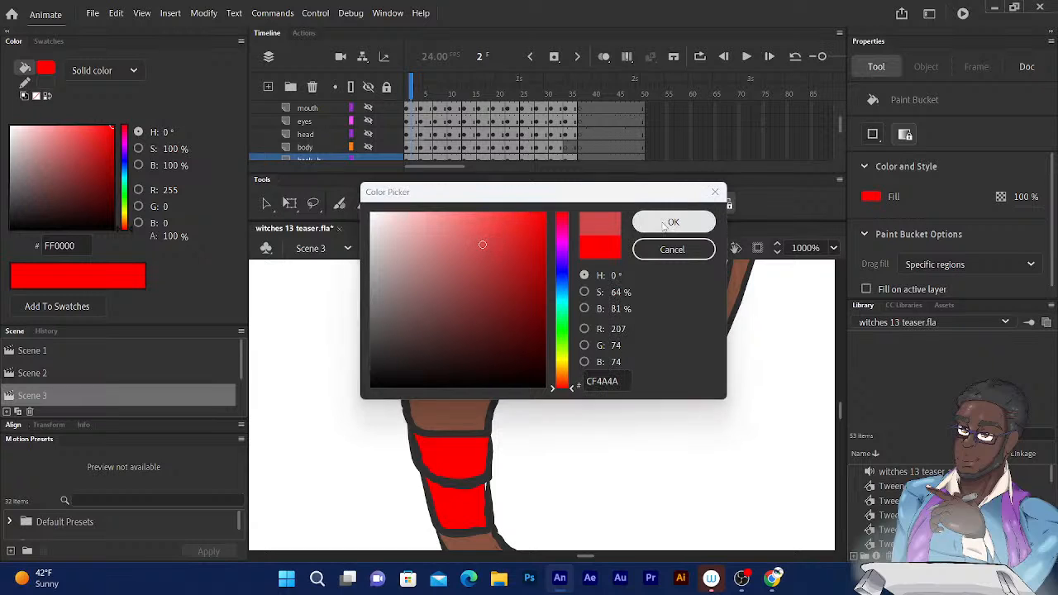
pyautogui.click(671, 222)
pyautogui.click(473, 461)
pyautogui.click(465, 508)
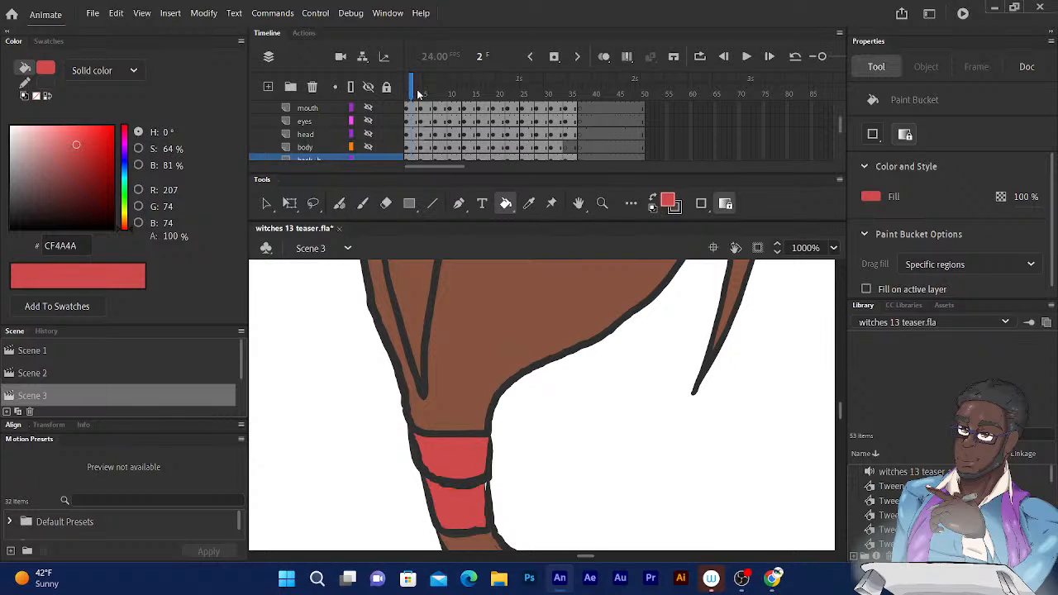
# Fill the hair tie on frame 5 with red CF4A4A
pyautogui.moveTo(418, 93); pyautogui.dragTo(422, 93)
pyautogui.moveTo(352, 455); pyautogui.dragTo(586, 268)
pyautogui.moveTo(382, 435); pyautogui.dragTo(497, 265)
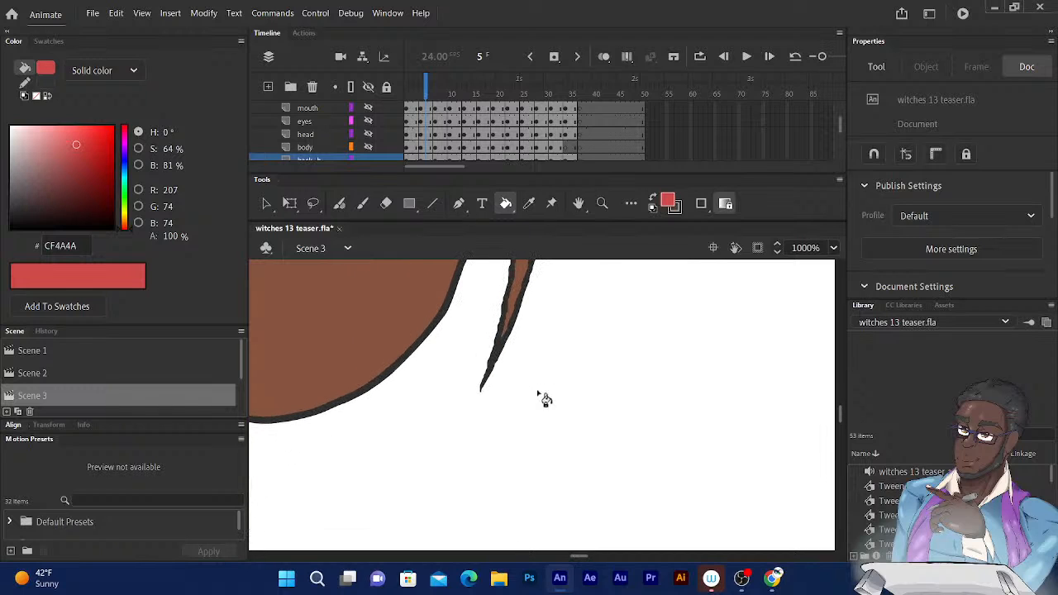
pyautogui.moveTo(415, 413); pyautogui.dragTo(649, 451)
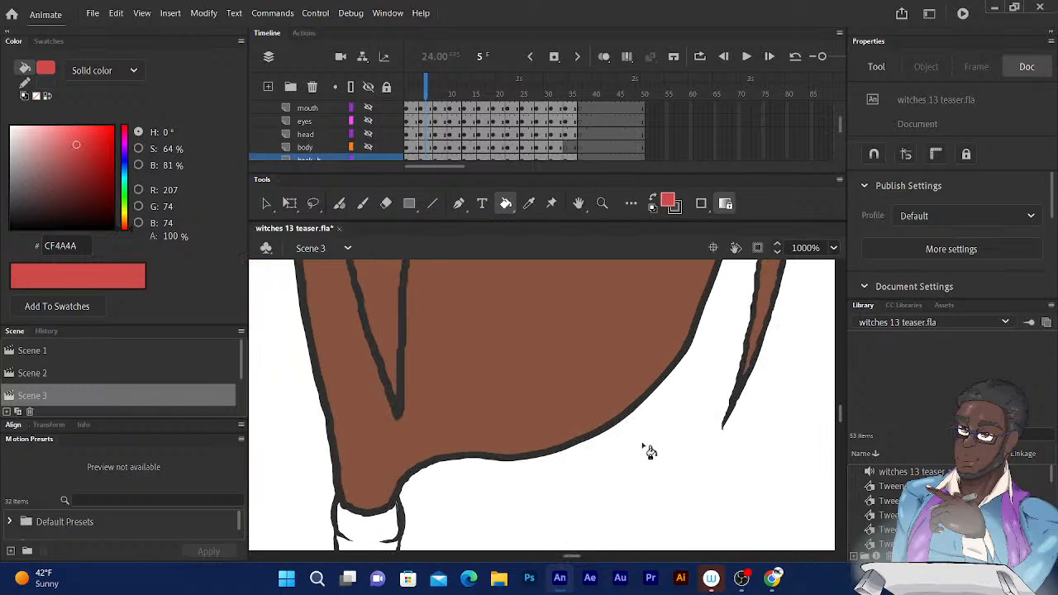
pyautogui.moveTo(446, 435); pyautogui.dragTo(454, 321)
pyautogui.click(384, 420)
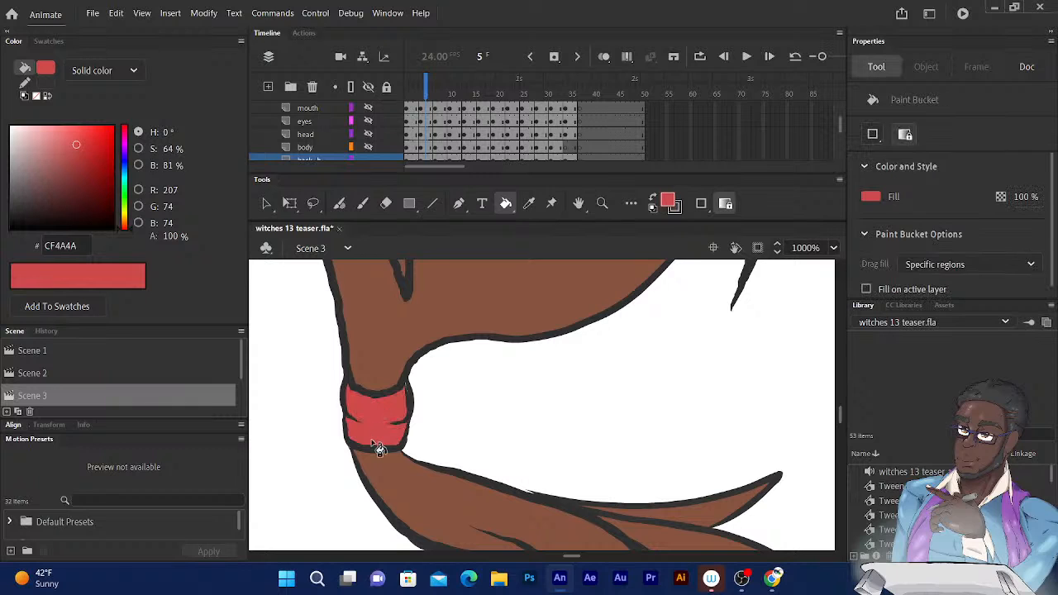
pyautogui.moveTo(378, 448)
pyautogui.mouseDown()
pyautogui.moveTo(377, 323)
pyautogui.moveTo(398, 380)
pyautogui.mouseUp()
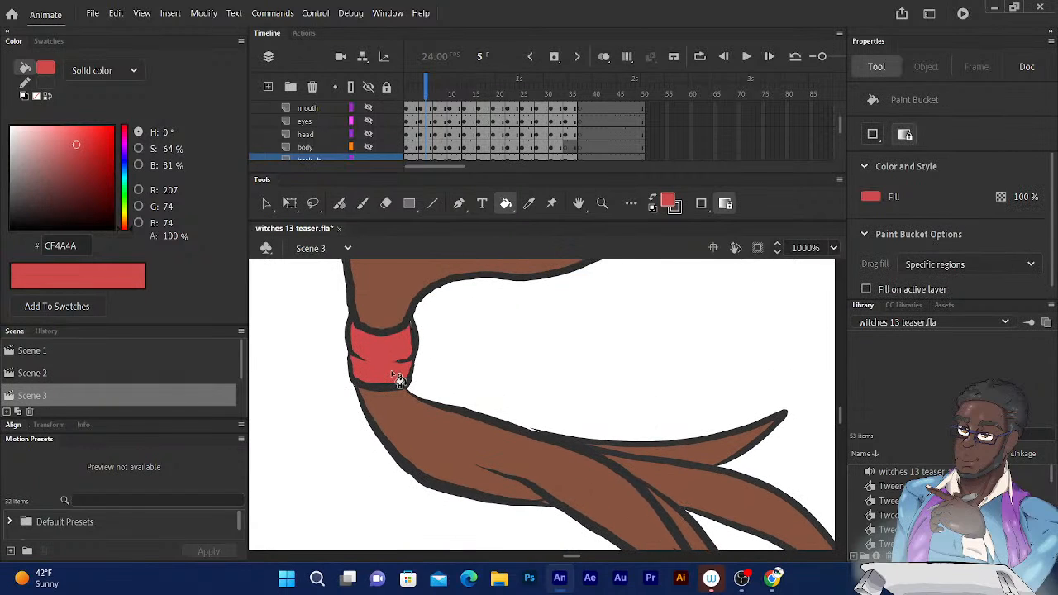
# Fill the hair tie on frame 7 with red CF4A4A
pyautogui.hotkey('ctrl', '-')
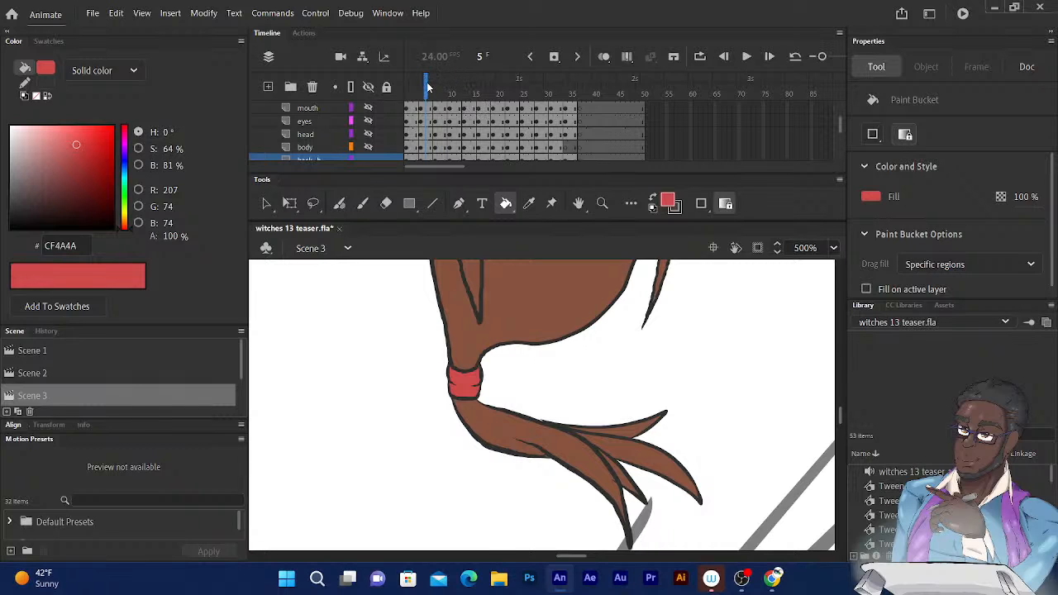
pyautogui.moveTo(427, 86); pyautogui.dragTo(441, 86)
pyautogui.scroll(-3, 602, 276)
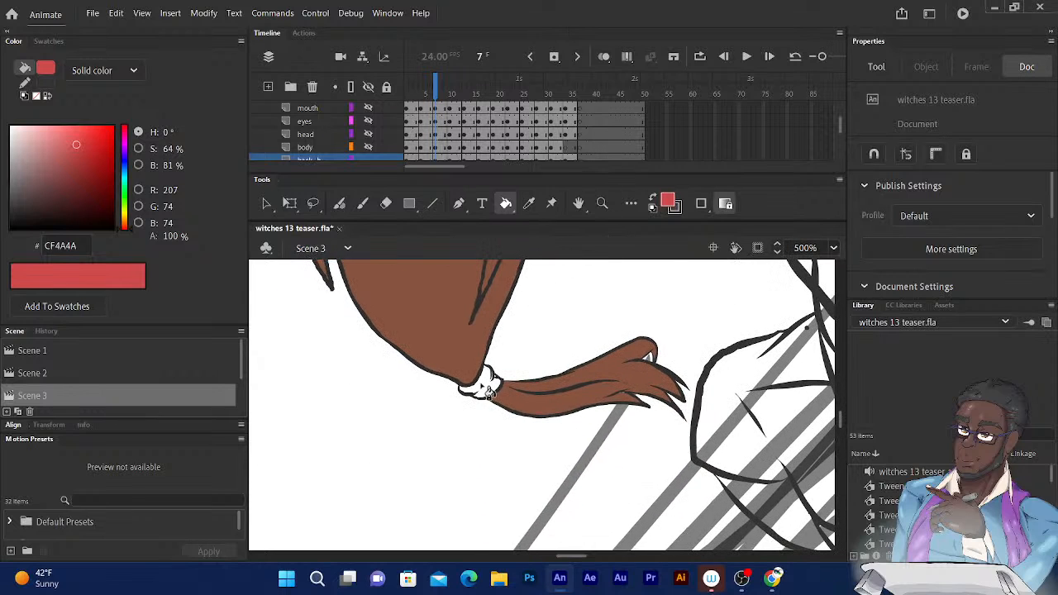
pyautogui.click(487, 386)
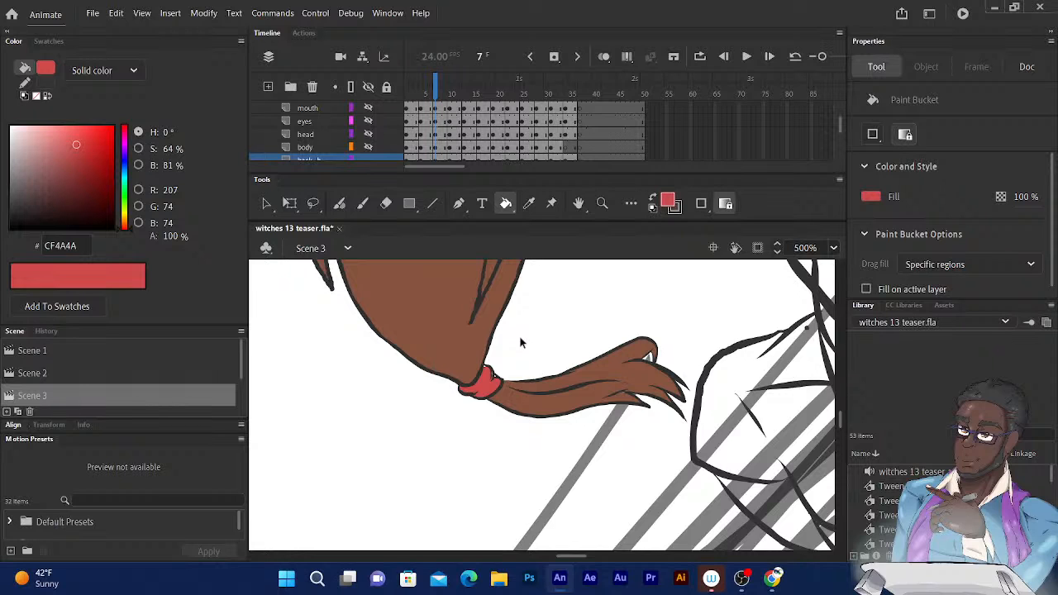
# Close the white gaps along the hair tie's upper outline on frame 7 with the Fluid Brush in 333333
pyautogui.scroll(5, 528, 346)
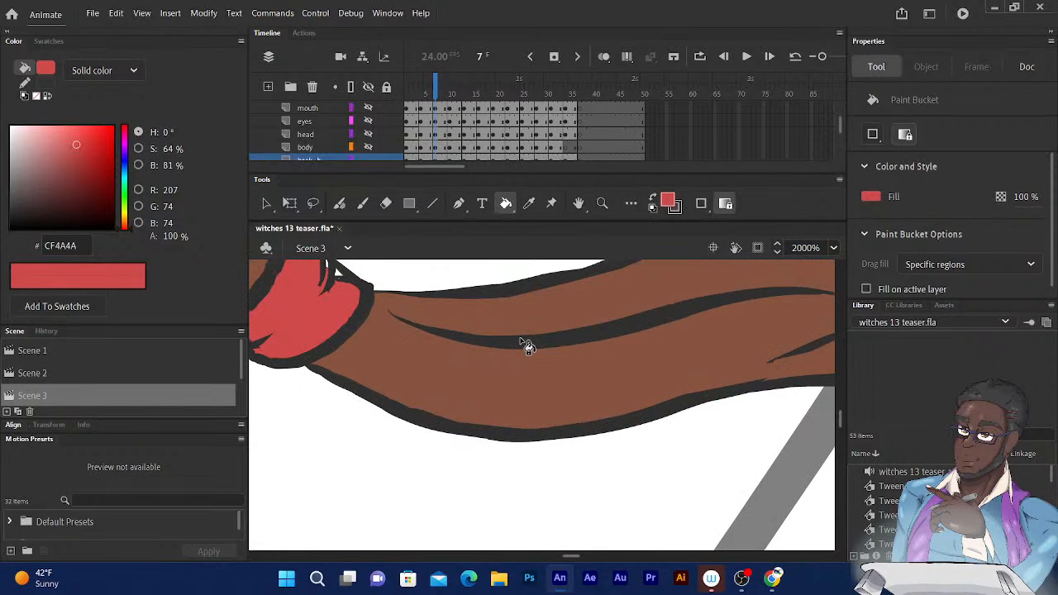
pyautogui.moveTo(405, 324); pyautogui.dragTo(541, 402)
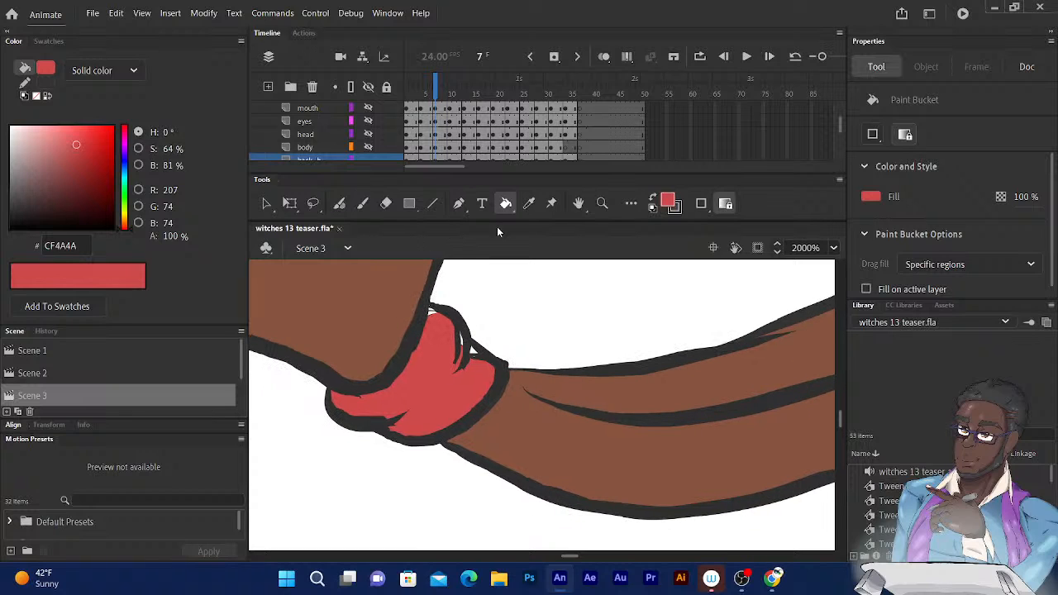
pyautogui.click(653, 204)
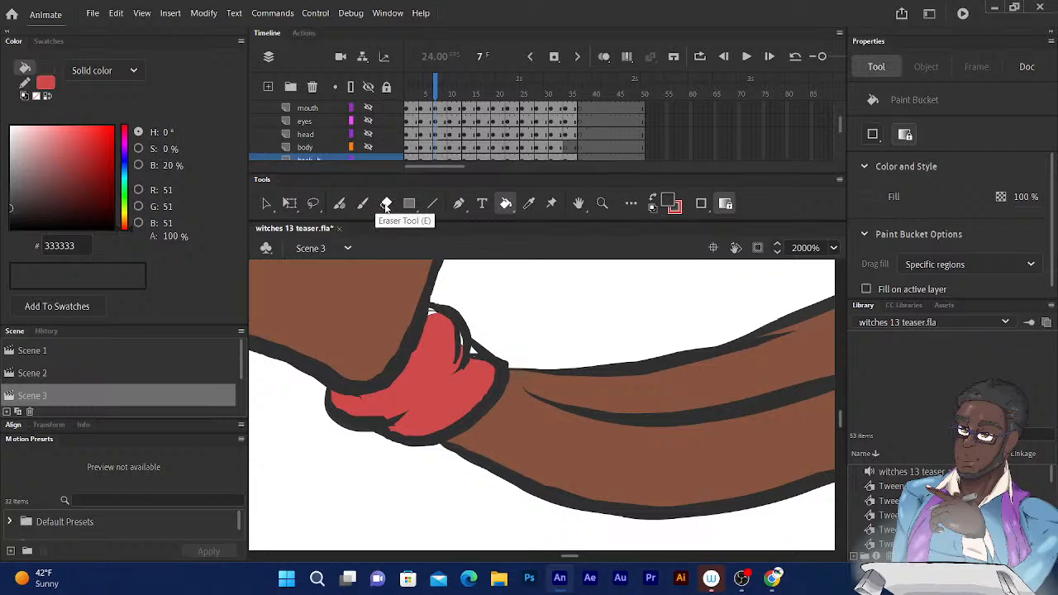
pyautogui.click(341, 205)
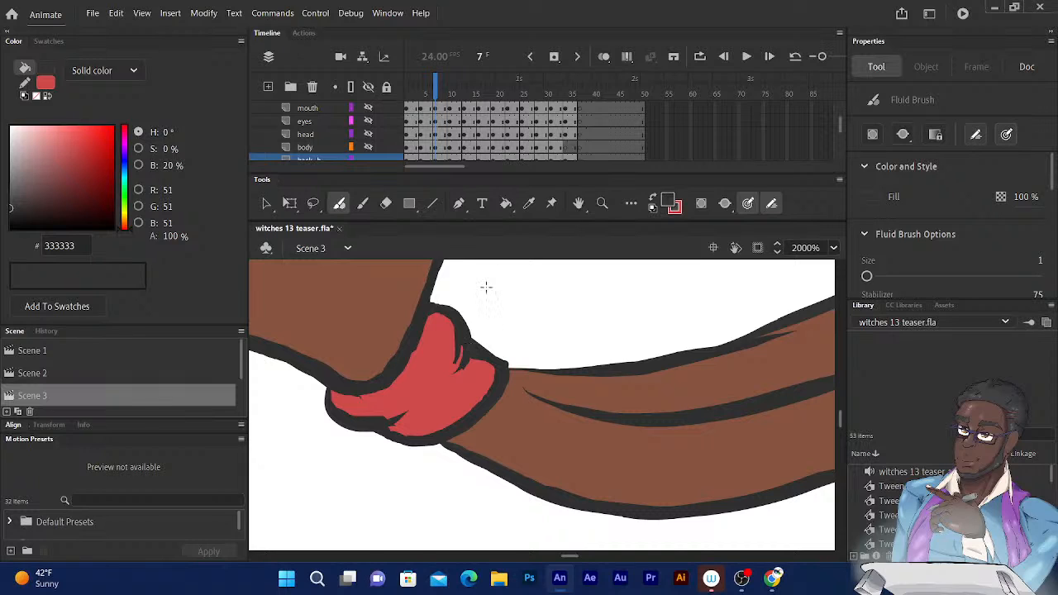
# On frame 10, edge the hair tie in red CF4A4A with the Fluid Brush set to Paint Fills Only, and bucket-fill its interior
pyautogui.hotkey('ctrl', '-')
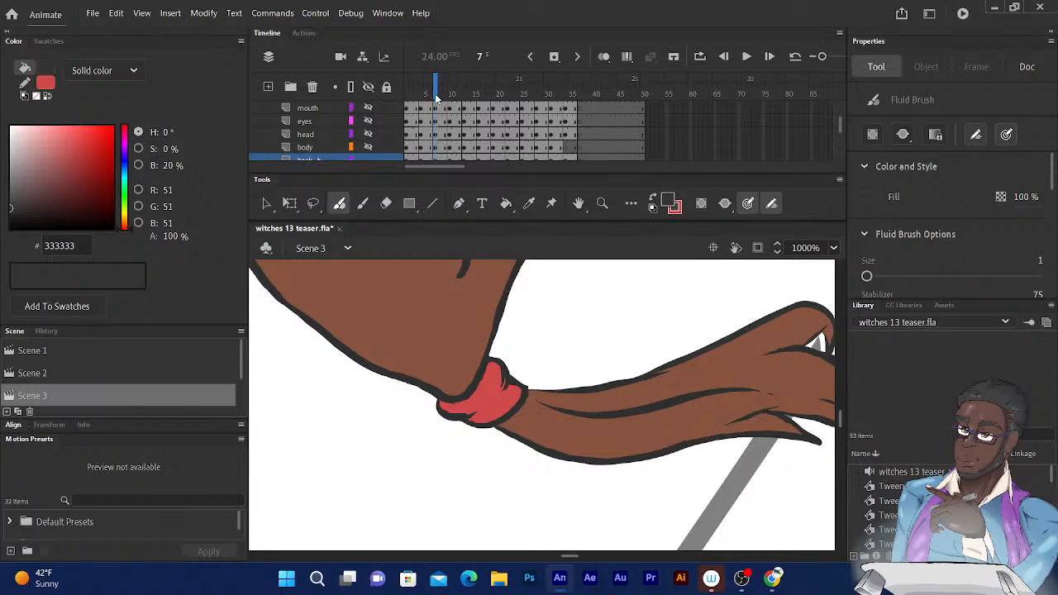
pyautogui.moveTo(436, 92); pyautogui.dragTo(449, 91)
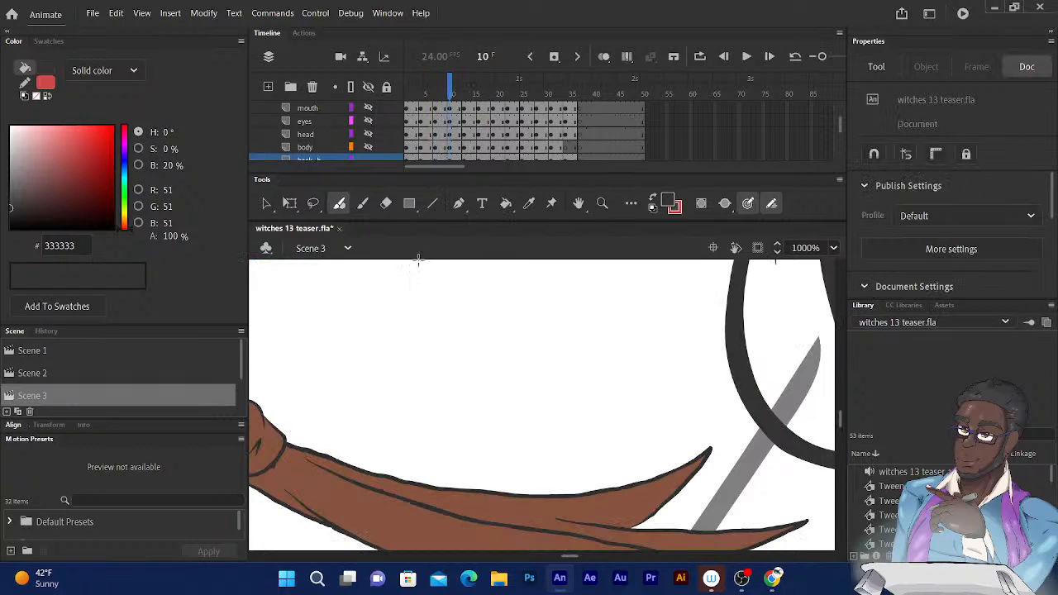
pyautogui.moveTo(298, 353)
pyautogui.mouseDown()
pyautogui.moveTo(477, 285)
pyautogui.moveTo(447, 302)
pyautogui.moveTo(498, 304)
pyautogui.mouseUp()
pyautogui.click(873, 154)
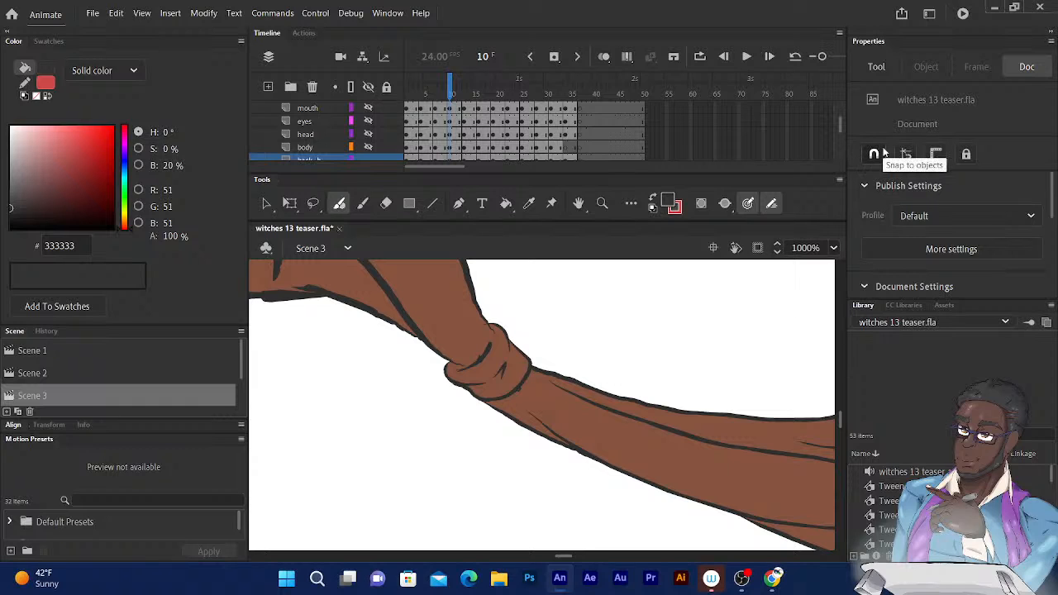
pyautogui.hotkey('ctrl', '=')
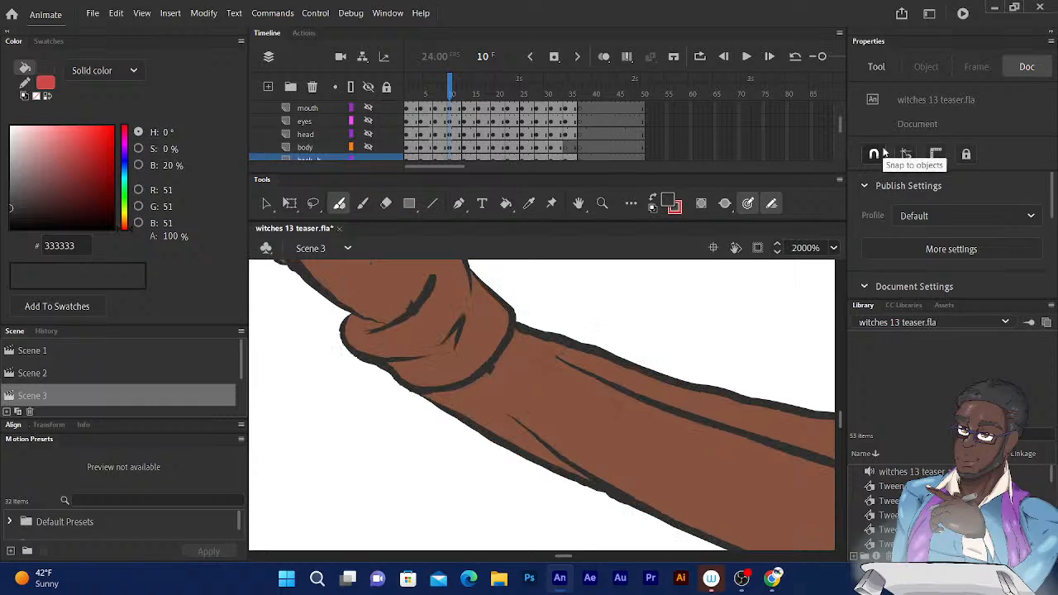
pyautogui.moveTo(444, 356); pyautogui.dragTo(504, 423)
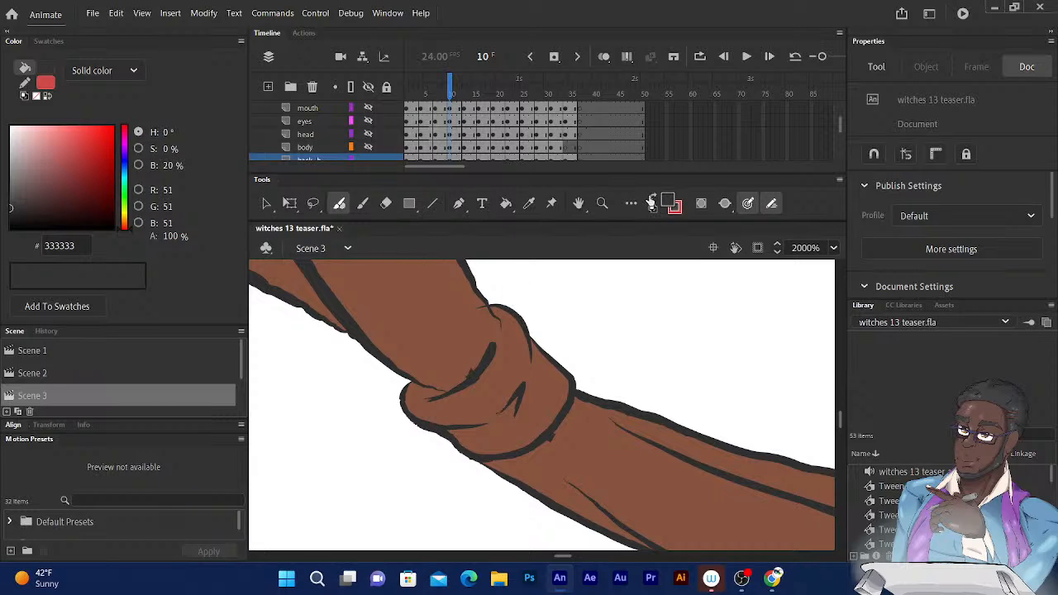
pyautogui.click(652, 202)
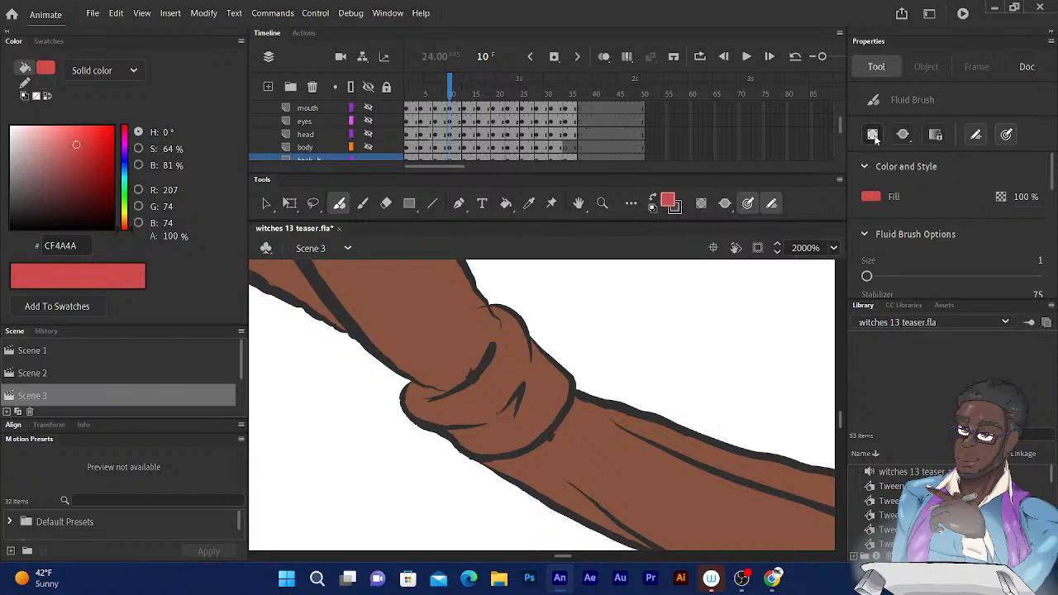
pyautogui.click(905, 135)
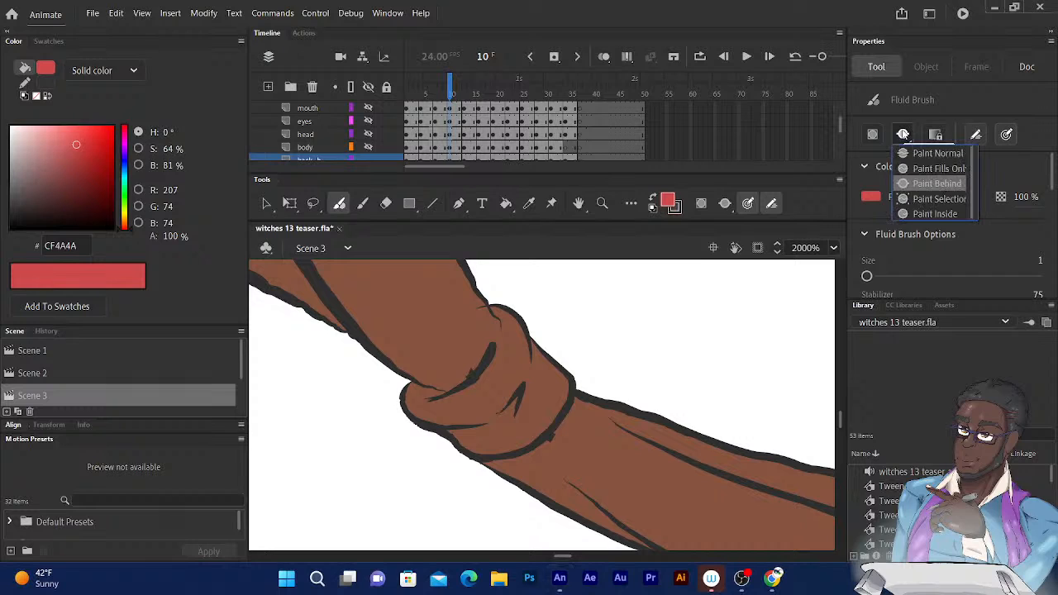
pyautogui.click(913, 170)
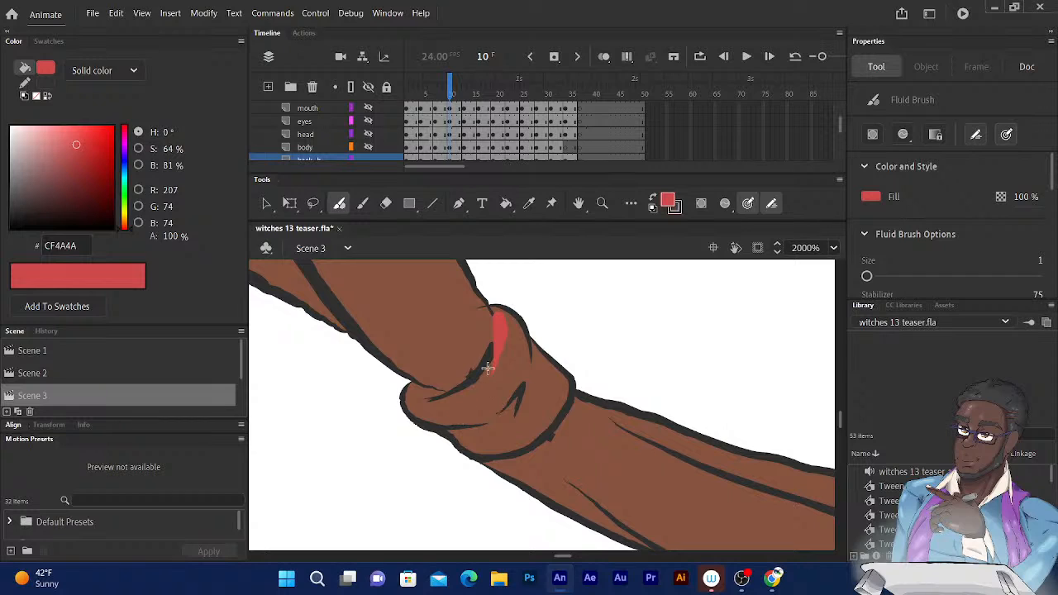
pyautogui.hotkey('ctrl', 'z')
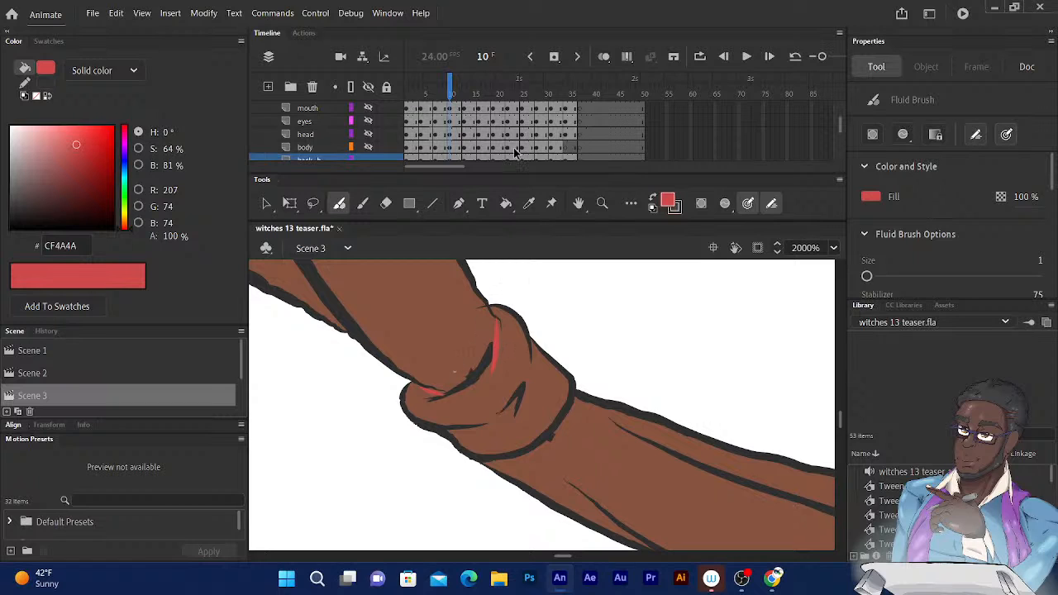
pyautogui.click(506, 204)
pyautogui.click(505, 380)
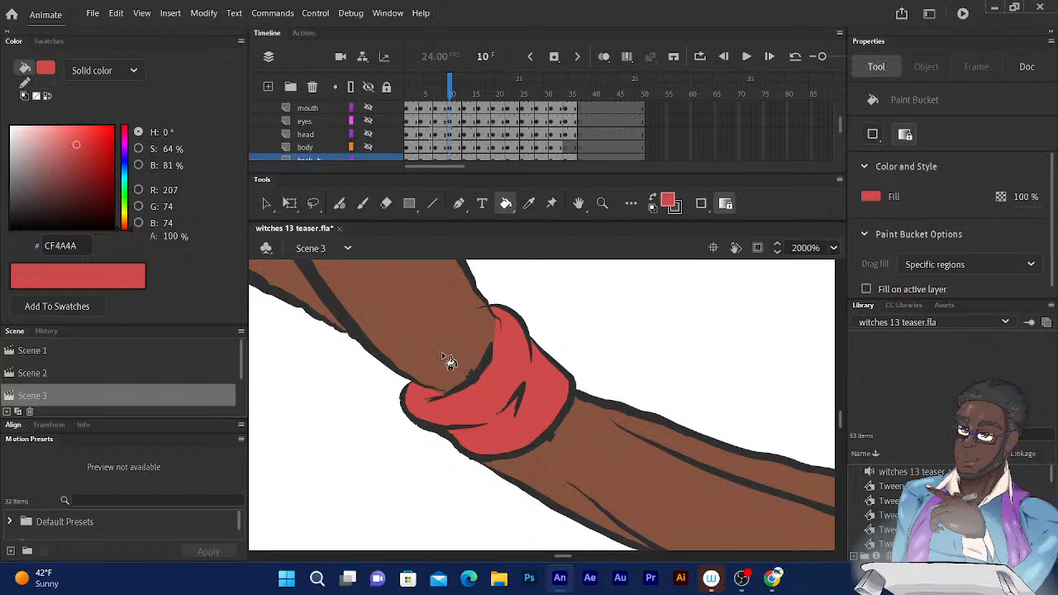
# Extend the dark line between the hair and the hair tie on frame 10 with the Fluid Brush in 333333
pyautogui.click(653, 198)
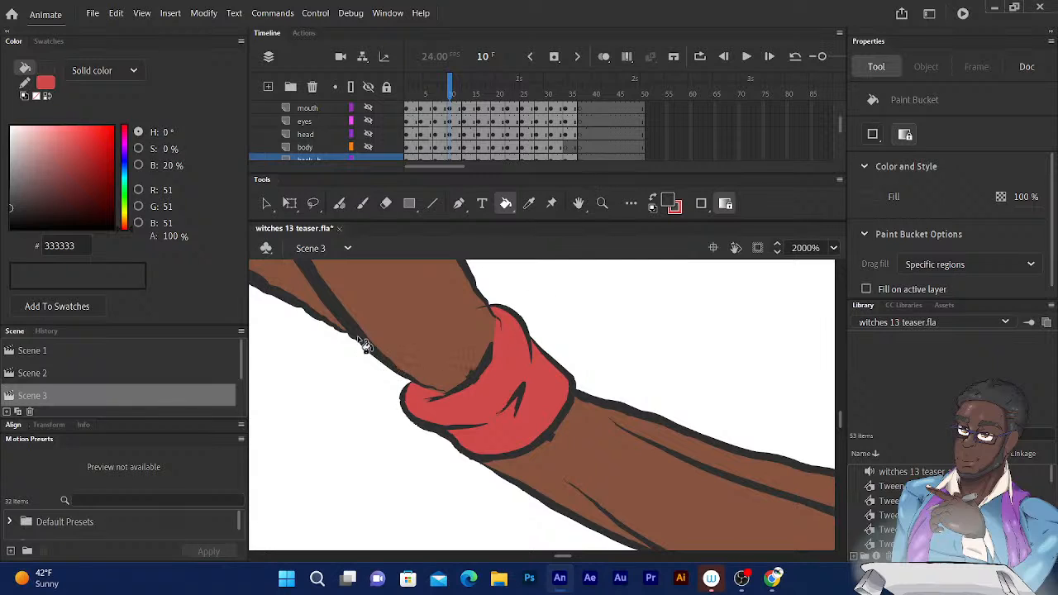
pyautogui.click(340, 204)
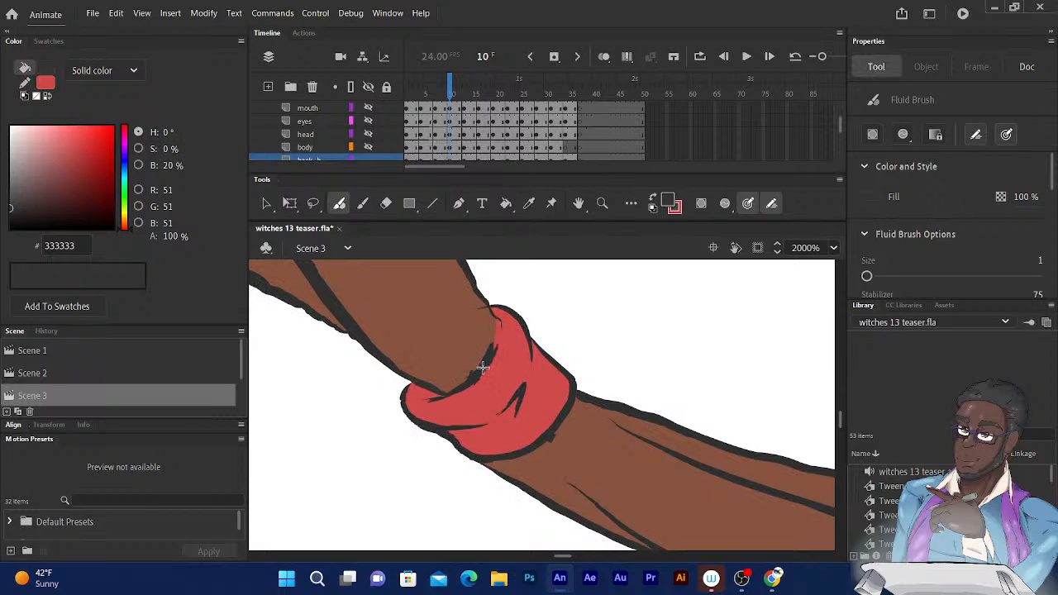
pyautogui.moveTo(483, 368); pyautogui.dragTo(500, 321)
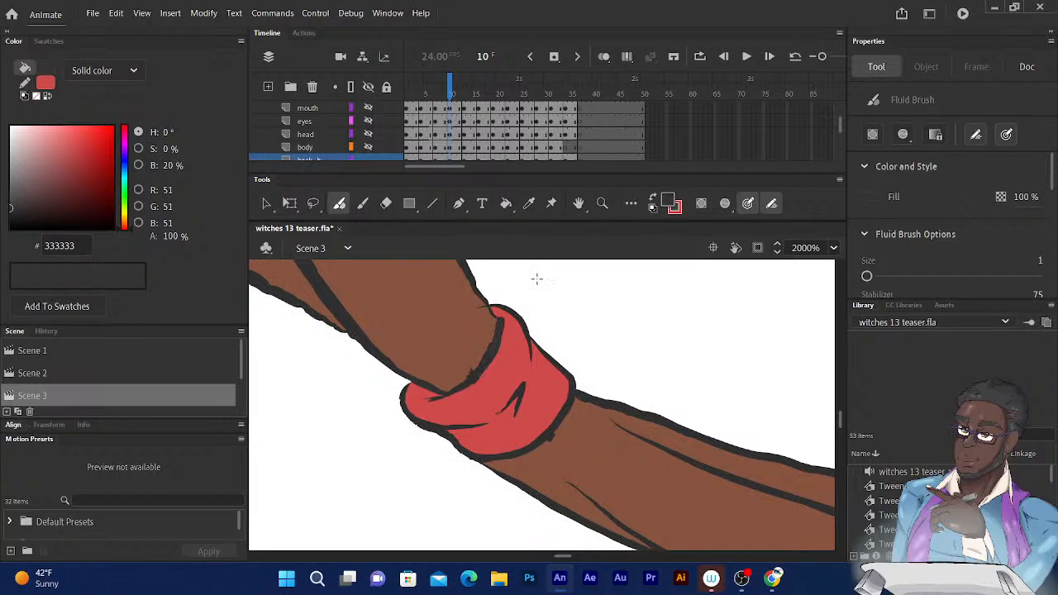
pyautogui.hotkey('ctrl', 'z')
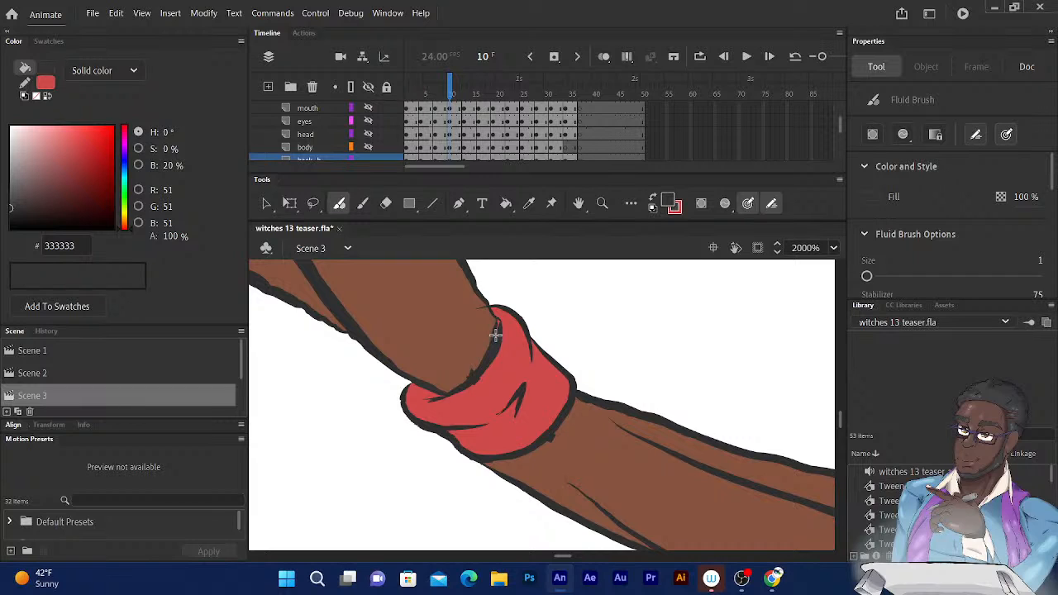
pyautogui.moveTo(496, 335); pyautogui.dragTo(499, 321)
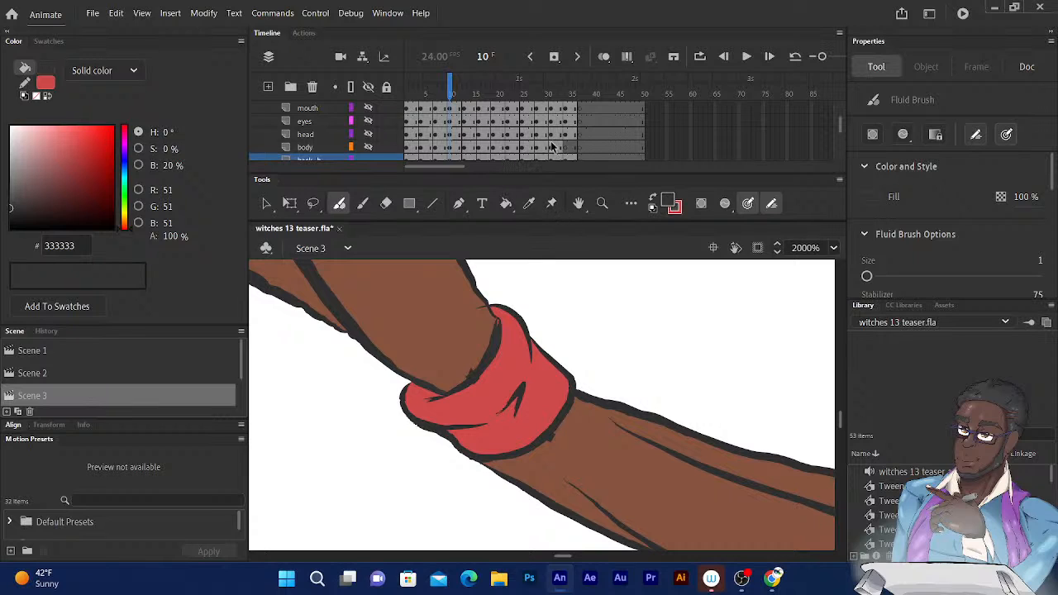
# Fill the white hair tie on frame 13 with red CF4A4A using the Paint Bucket
pyautogui.click(456, 86)
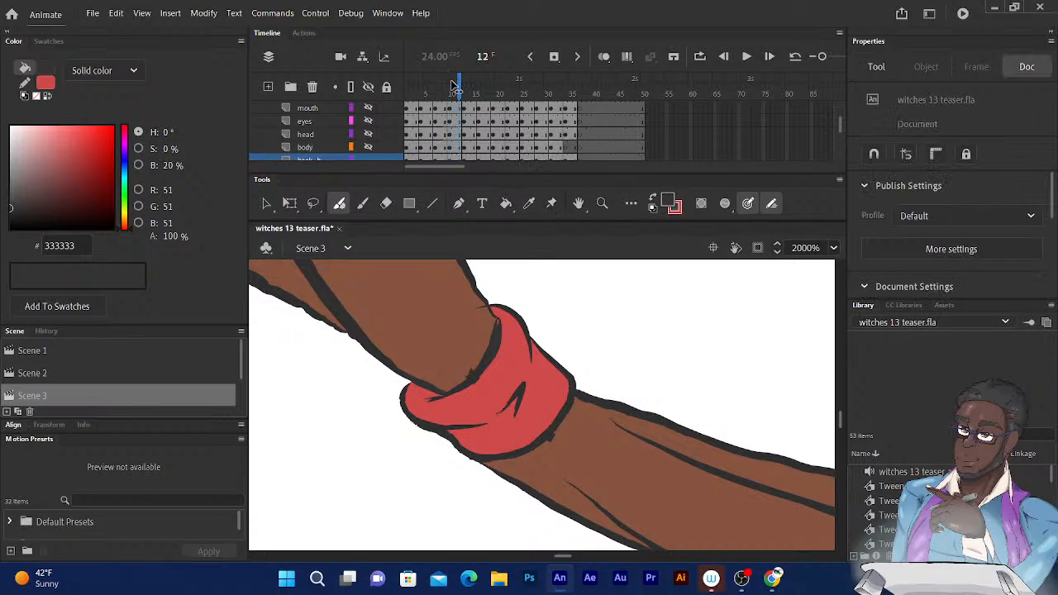
pyautogui.press('.')
pyautogui.hotkey('ctrl', '-')
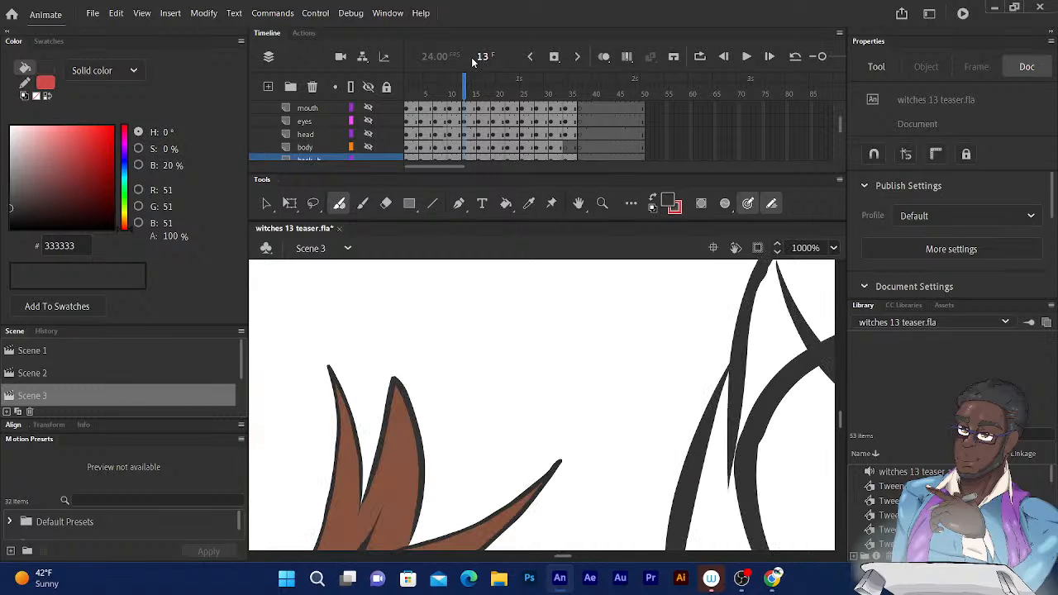
pyautogui.moveTo(449, 424); pyautogui.dragTo(583, 248)
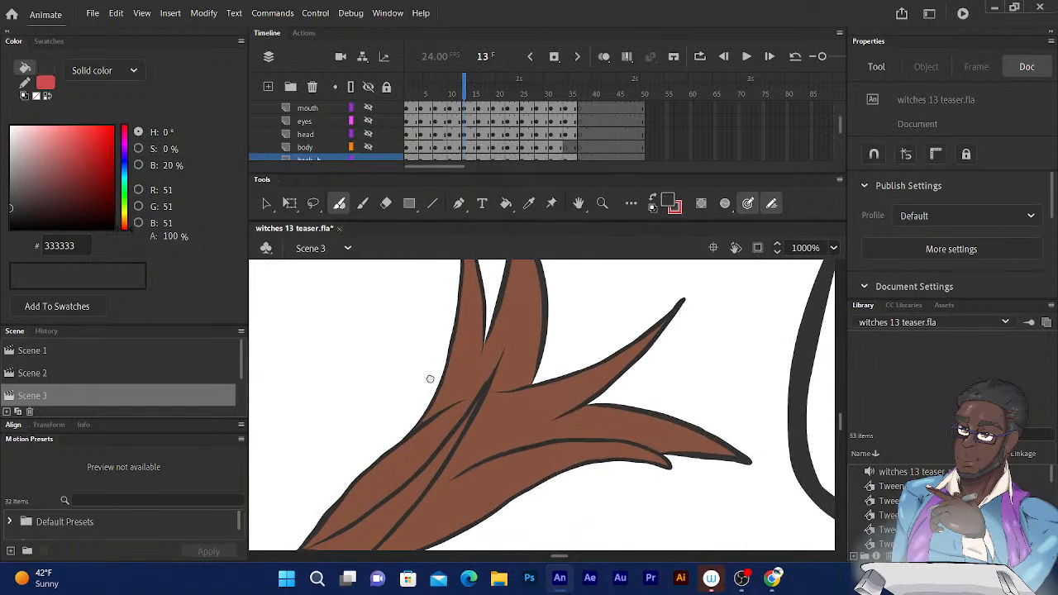
pyautogui.moveTo(427, 382); pyautogui.dragTo(560, 220)
pyautogui.moveTo(476, 360); pyautogui.dragTo(532, 333)
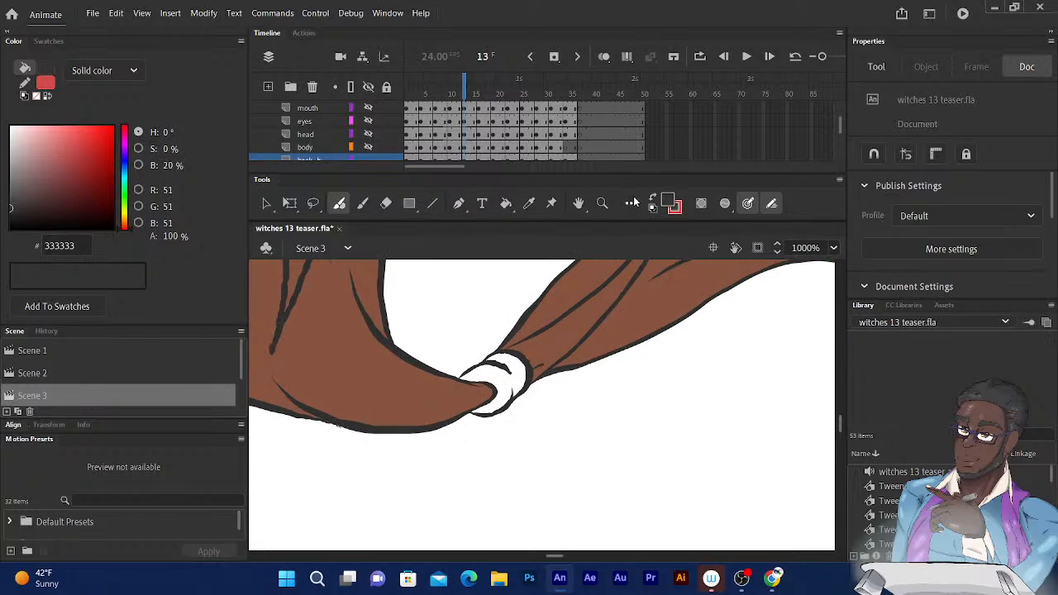
pyautogui.click(674, 207)
pyautogui.click(506, 203)
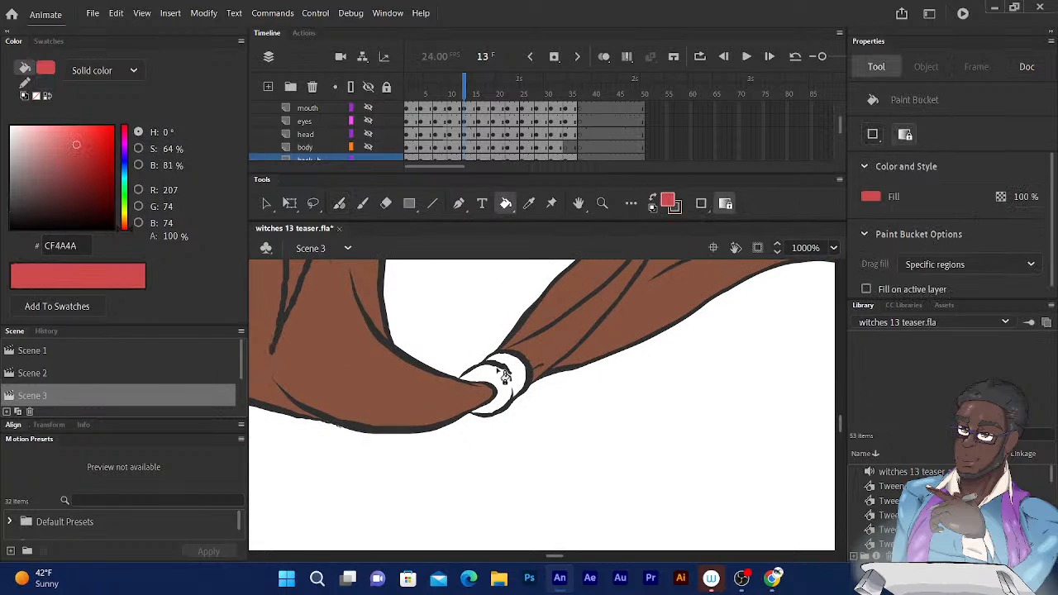
# Fill the white hair tie with red CF4A4A on frames 13 and 16
pyautogui.click(501, 371)
pyautogui.moveTo(467, 95); pyautogui.dragTo(484, 96)
pyautogui.moveTo(452, 446); pyautogui.dragTo(672, 262)
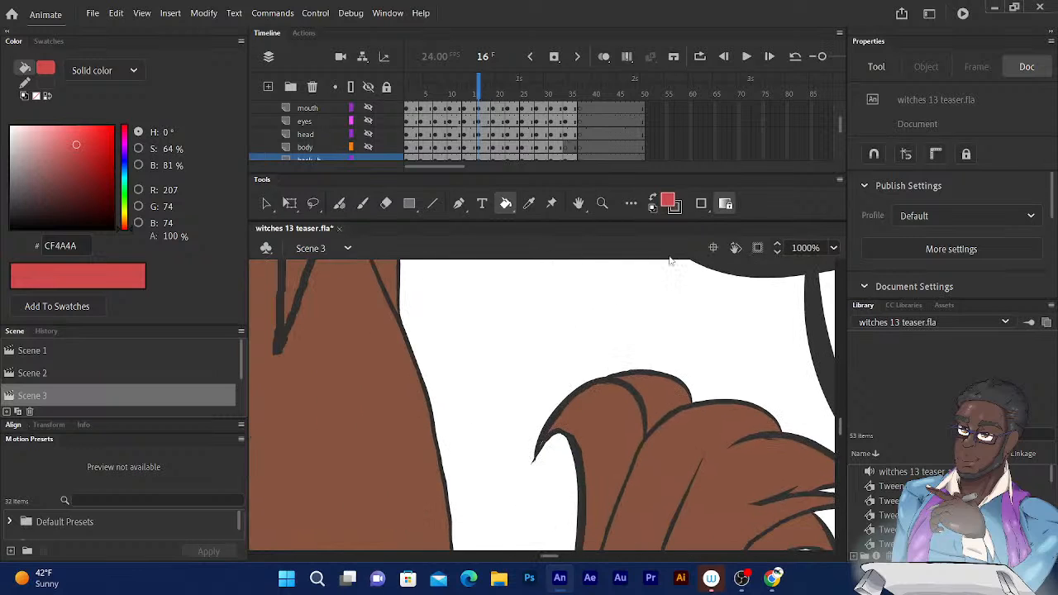
pyautogui.moveTo(495, 431)
pyautogui.mouseDown()
pyautogui.moveTo(577, 306)
pyautogui.moveTo(601, 141)
pyautogui.mouseUp()
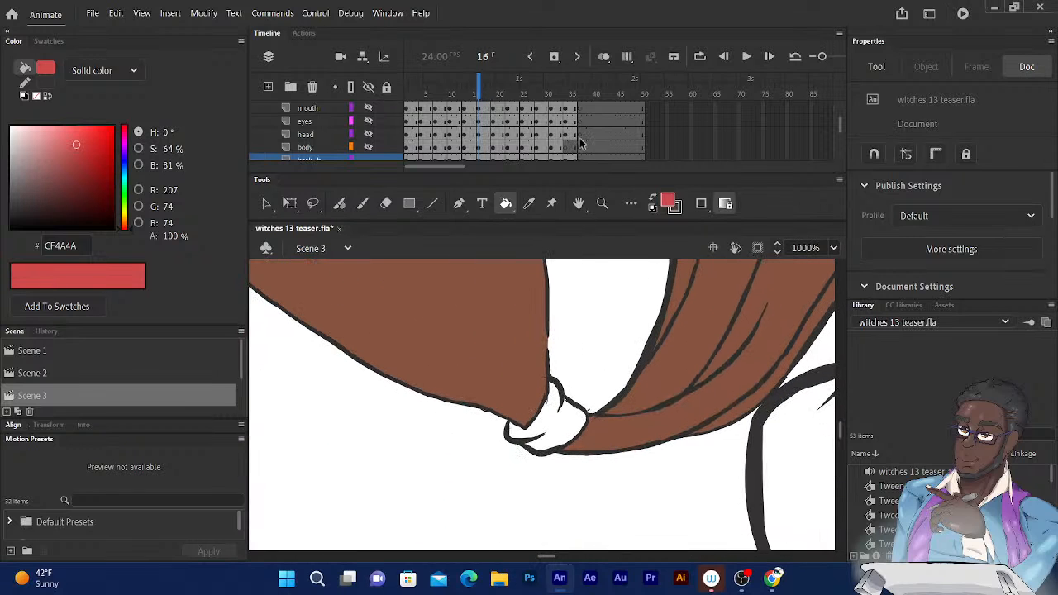
pyautogui.click(550, 430)
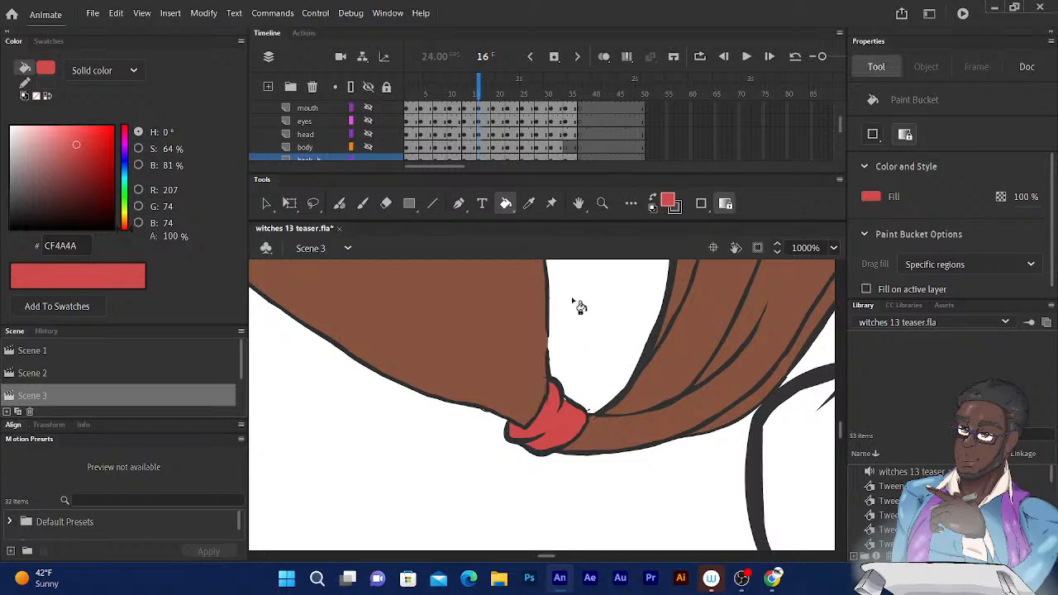
# Fill the white hair tie on frame 19 with red CF4A4A using the Paint Bucket
pyautogui.click(651, 197)
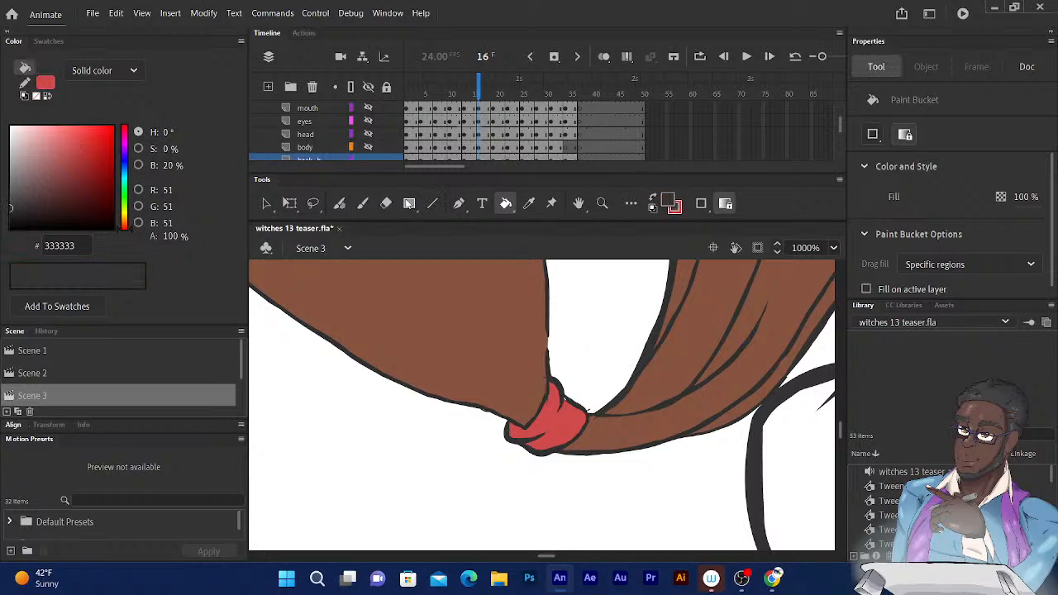
pyautogui.click(340, 204)
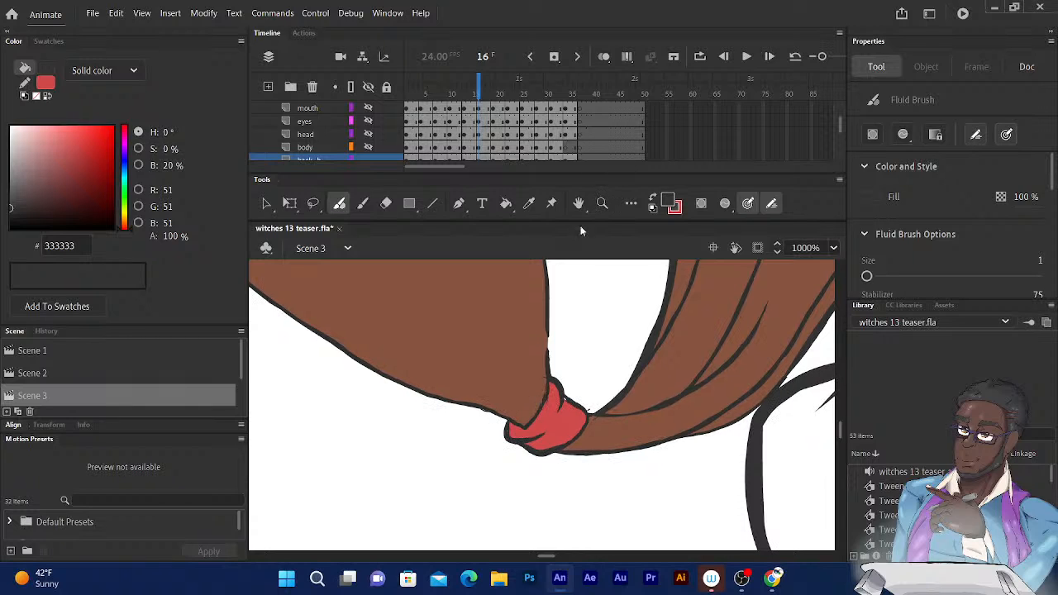
pyautogui.click(494, 93)
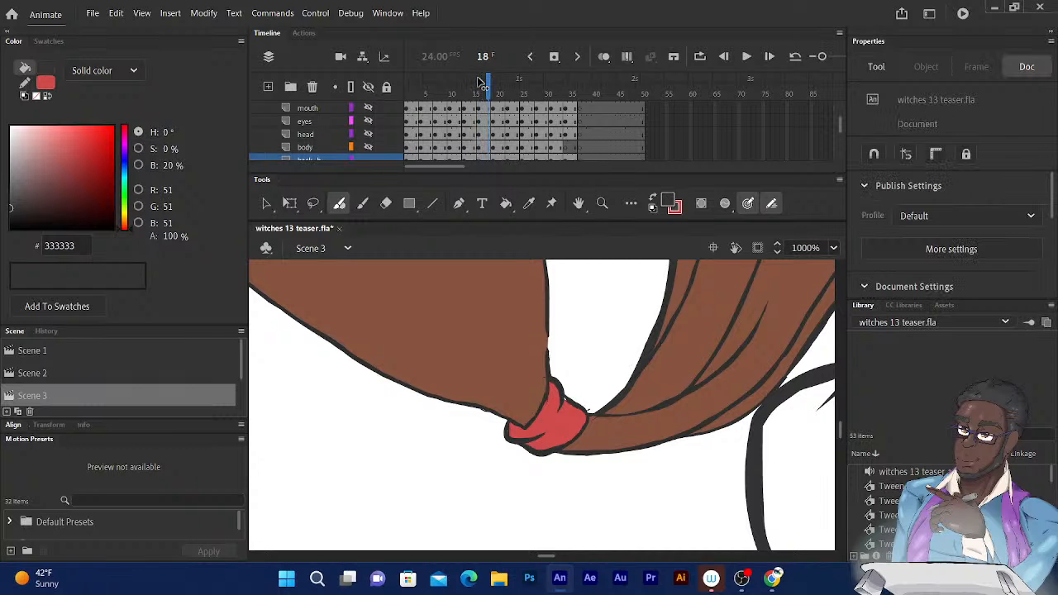
pyautogui.moveTo(445, 327); pyautogui.dragTo(658, 373)
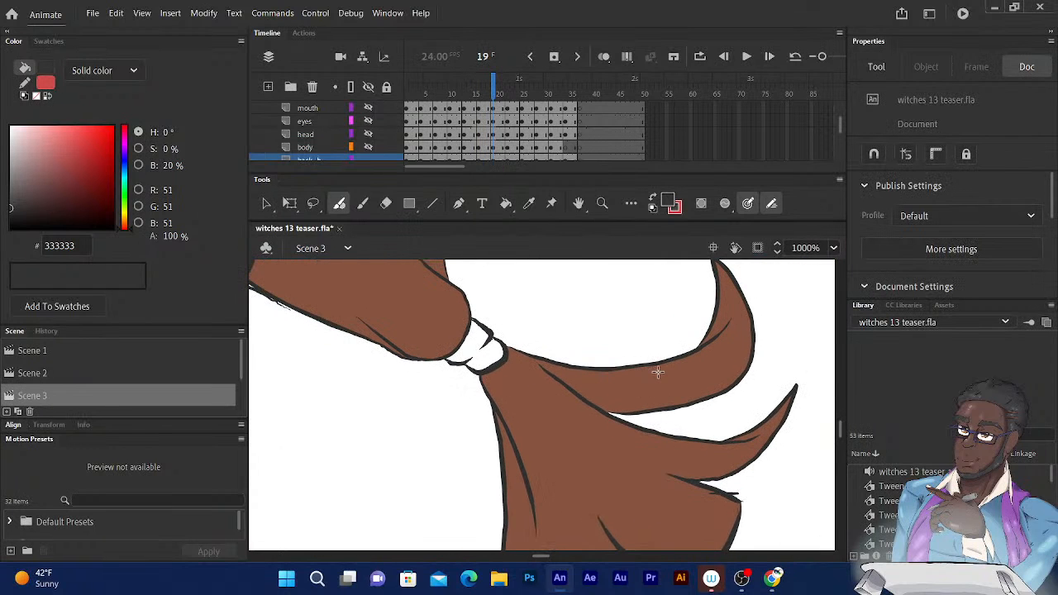
pyautogui.click(653, 198)
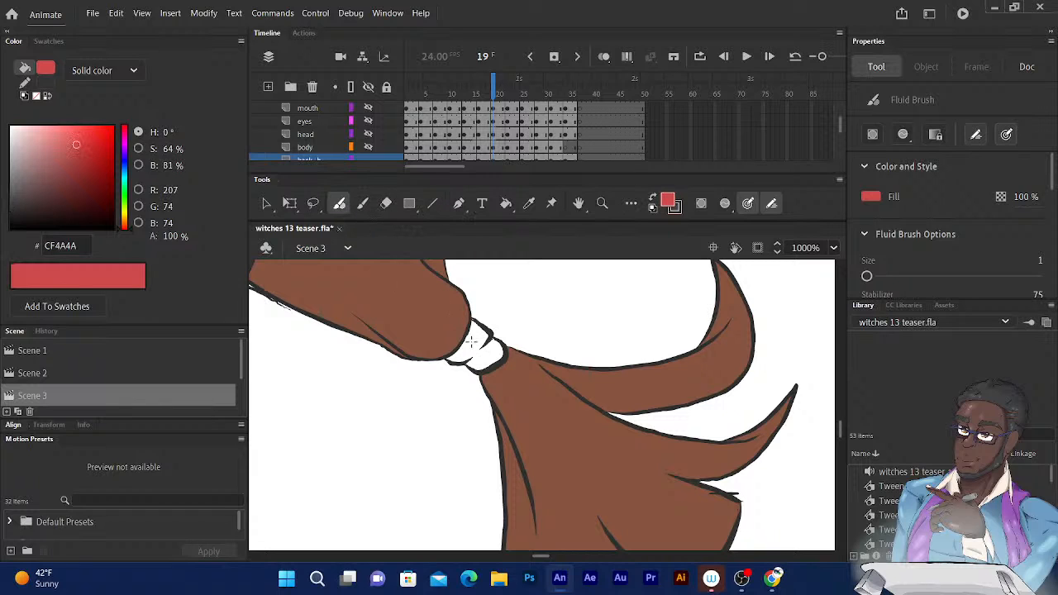
pyautogui.click(506, 203)
pyautogui.click(485, 351)
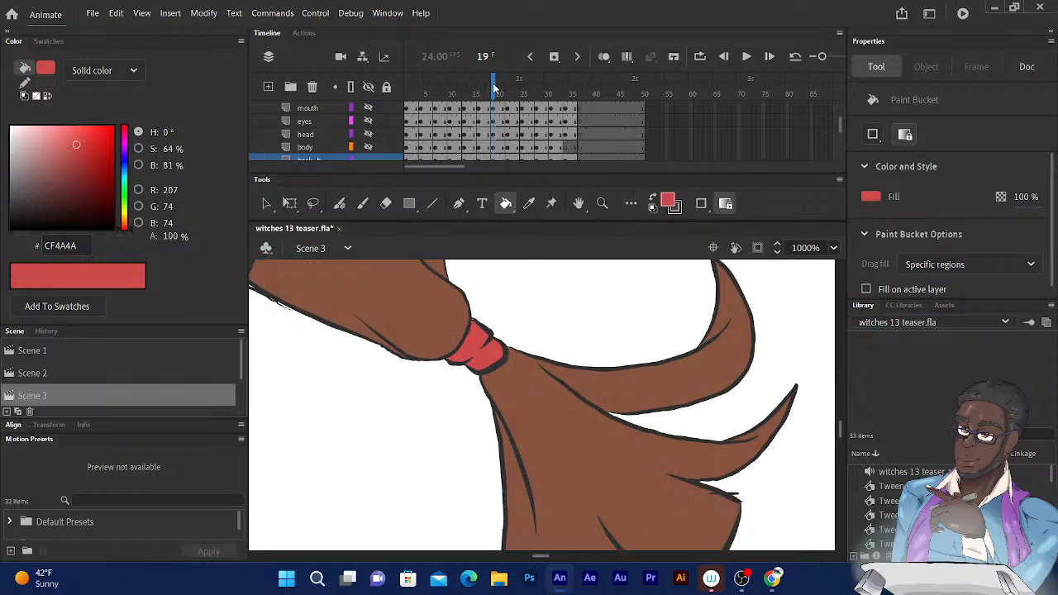
# Go to frame 22 and inspect the hair down to the ponytail for an unfilled hair tie
pyautogui.moveTo(496, 86); pyautogui.dragTo(509, 87)
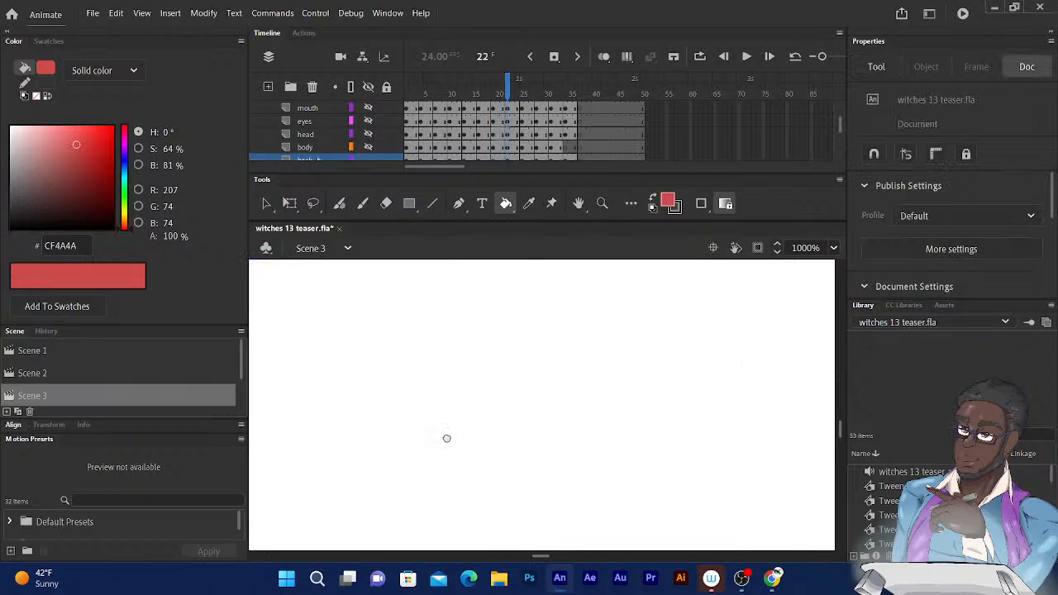
pyautogui.moveTo(434, 379); pyautogui.dragTo(631, 293)
pyautogui.moveTo(414, 337); pyautogui.dragTo(652, 503)
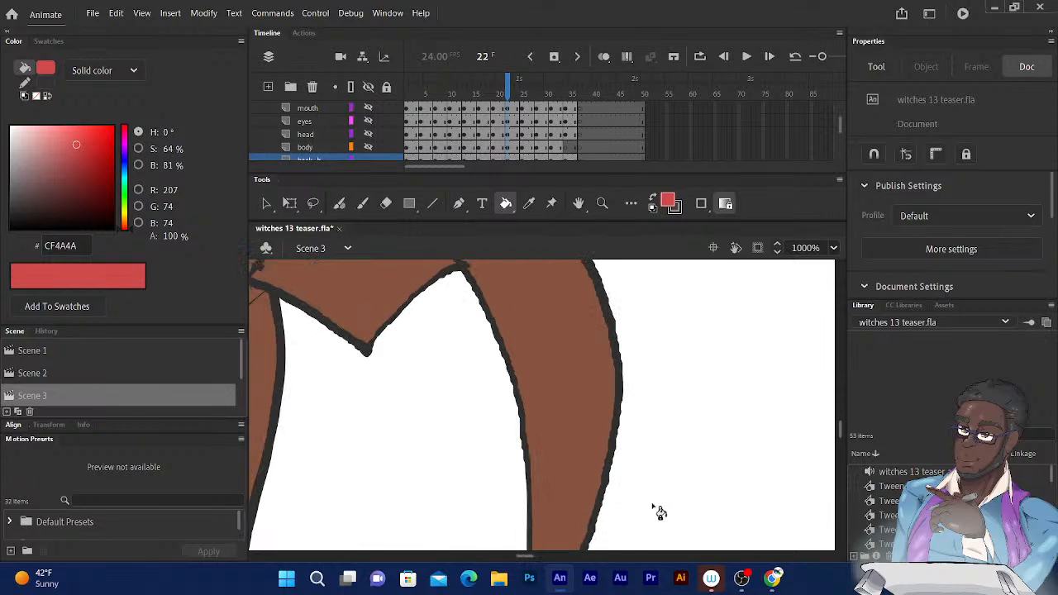
pyautogui.moveTo(481, 318); pyautogui.dragTo(529, 197)
pyautogui.moveTo(465, 422); pyautogui.dragTo(502, 220)
pyautogui.moveTo(554, 483); pyautogui.dragTo(570, 229)
pyautogui.moveTo(473, 317); pyautogui.dragTo(611, 379)
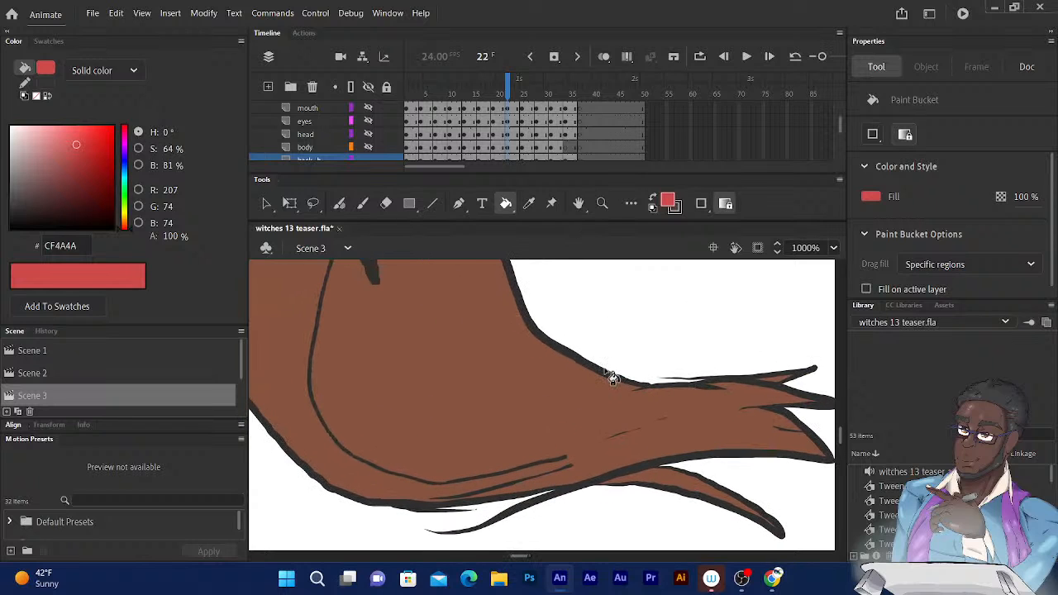
pyautogui.moveTo(501, 375); pyautogui.dragTo(476, 444)
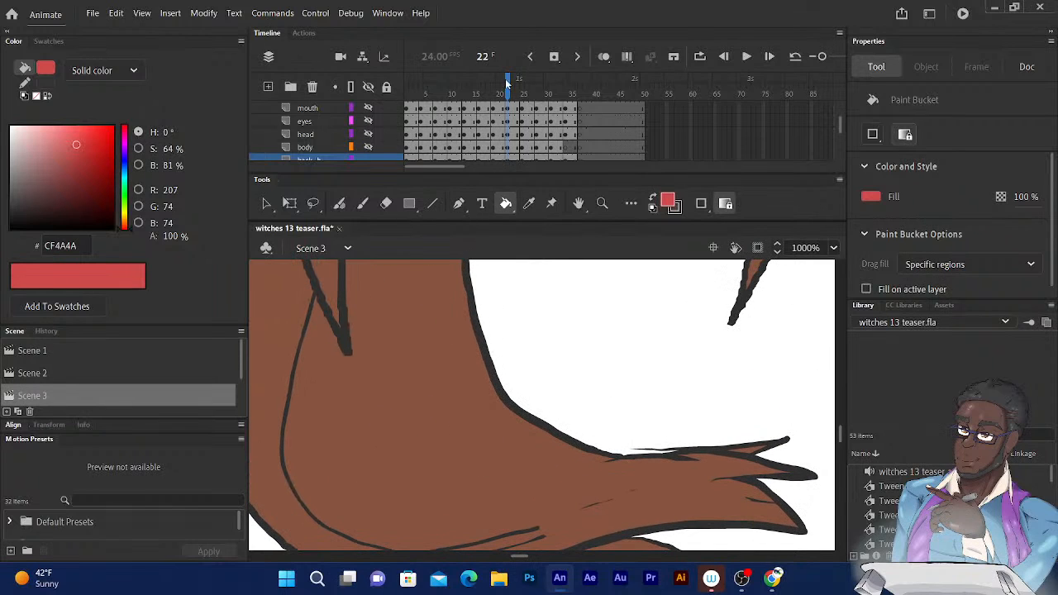
# Fill the white hair tie at the end of the hair on frame 25 with red CF4A4A
pyautogui.moveTo(509, 80); pyautogui.dragTo(523, 79)
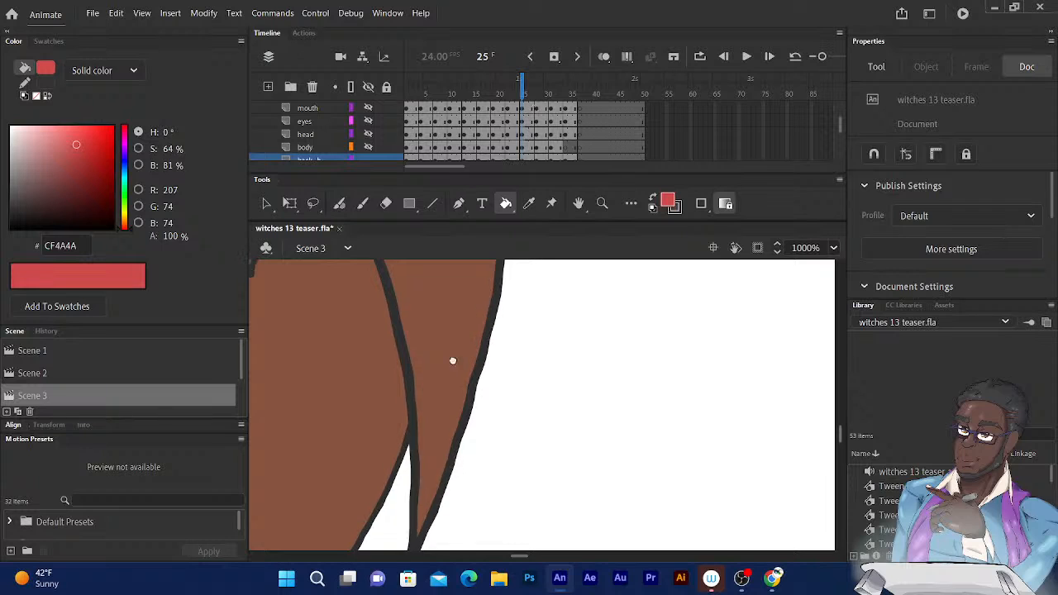
pyautogui.scroll(-10, 503, 302)
pyautogui.moveTo(496, 329); pyautogui.dragTo(590, 321)
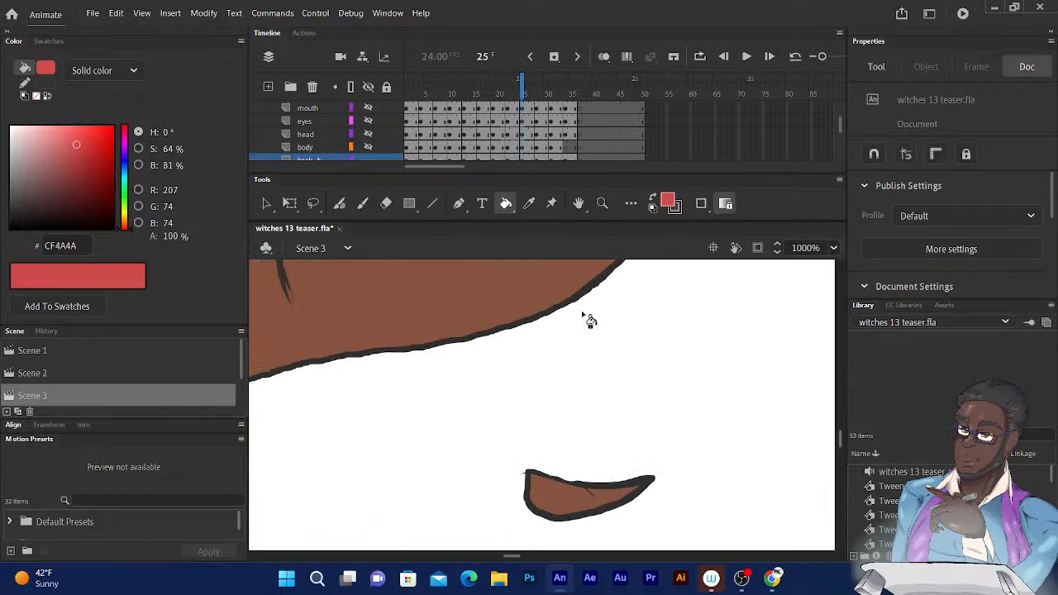
pyautogui.scroll(-3, 581, 310)
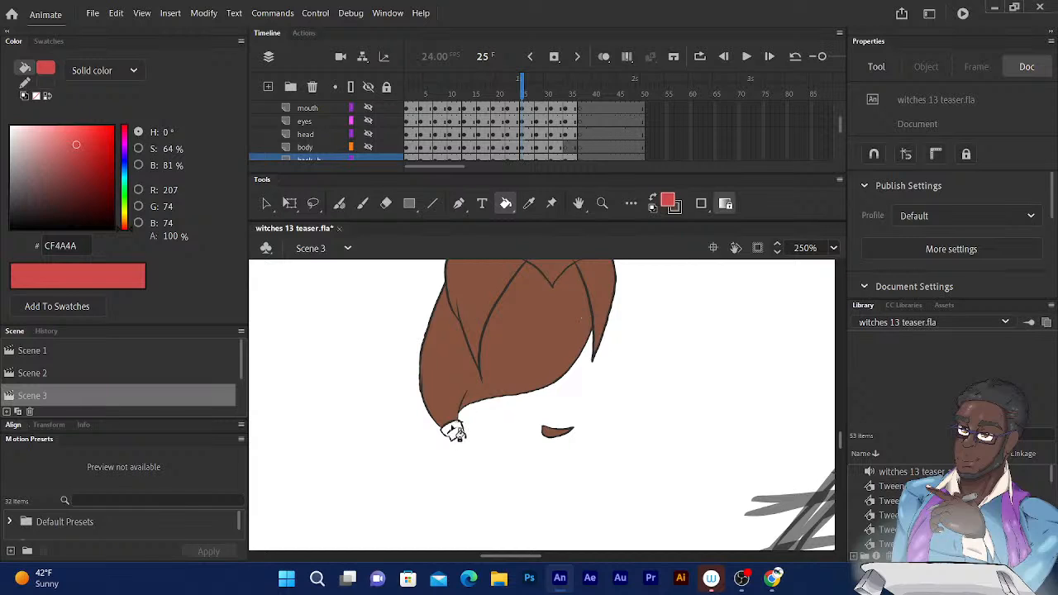
pyautogui.click(453, 431)
# Move to frame 28 and fill its white hair tie with red CF4A4A
pyautogui.click(527, 91)
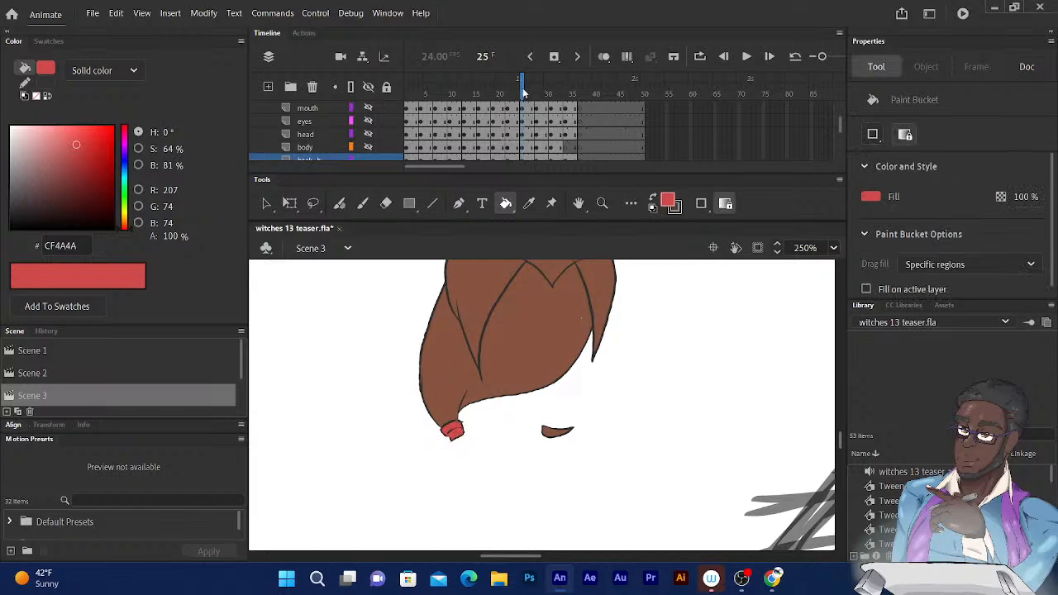
pyautogui.click(536, 90)
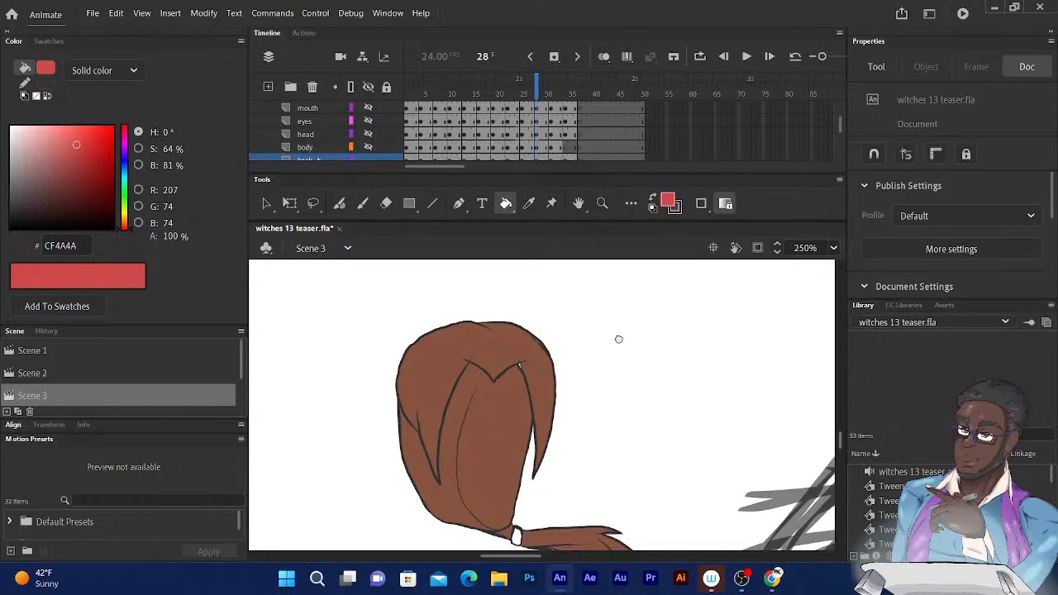
pyautogui.scroll(-3, 628, 314)
pyautogui.click(518, 443)
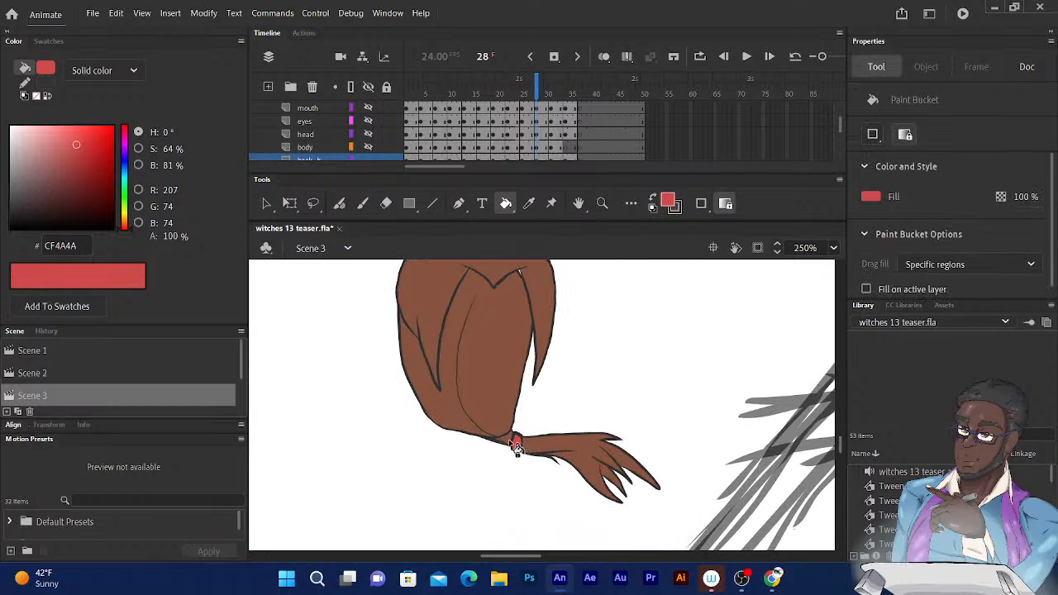
# Check the hair on frames 31 and 34 for hair tie areas left uncoloured
pyautogui.click(549, 90)
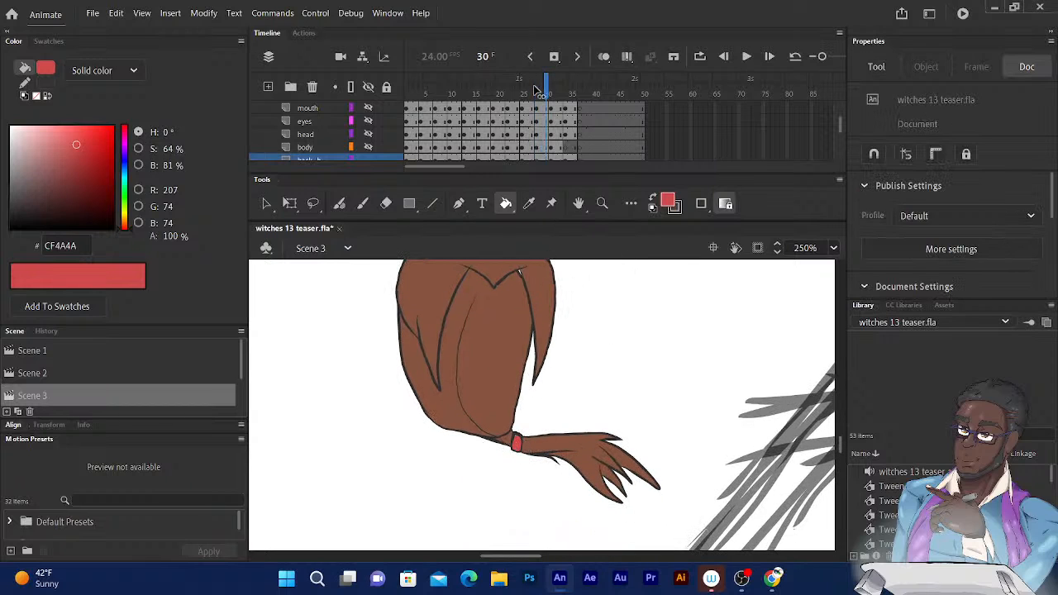
pyautogui.moveTo(564, 336)
pyautogui.mouseDown()
pyautogui.moveTo(546, 300)
pyautogui.moveTo(580, 189)
pyautogui.moveTo(579, 247)
pyautogui.mouseUp()
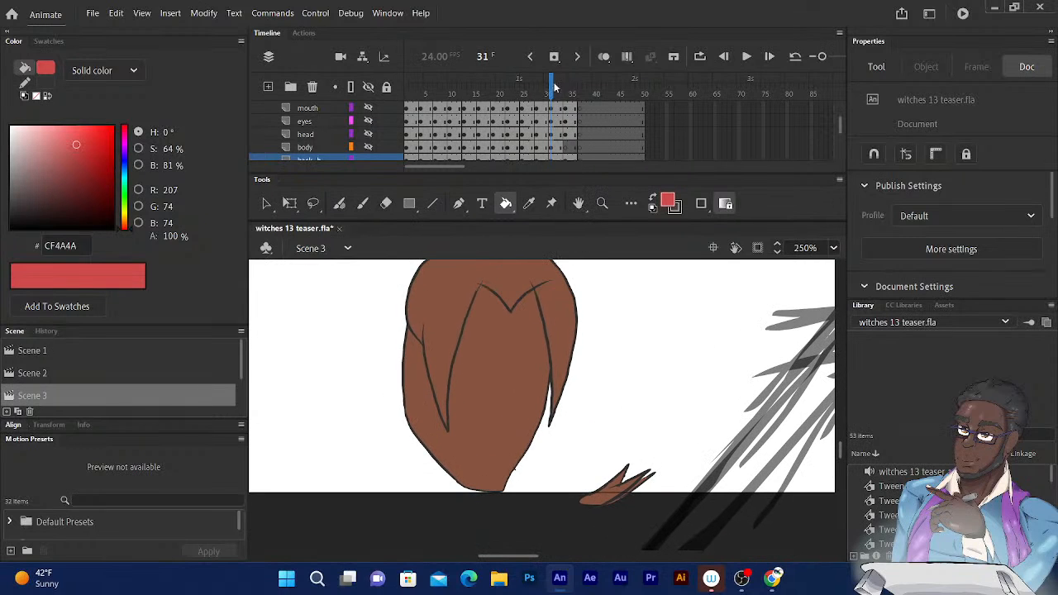
pyautogui.click(555, 84)
pyautogui.press('.')
pyautogui.press('.')
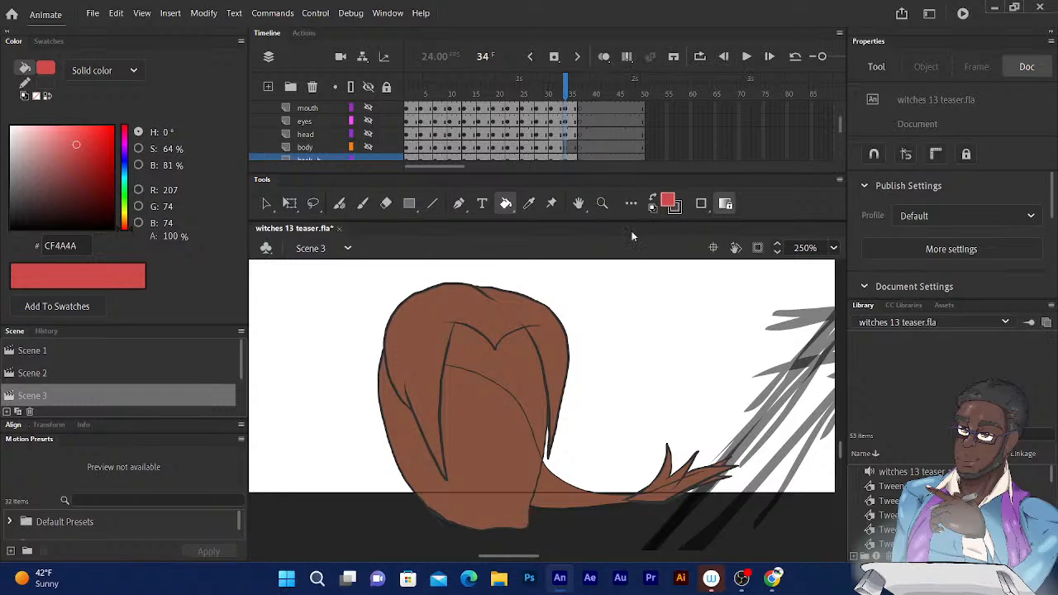
pyautogui.moveTo(567, 327); pyautogui.dragTo(559, 343)
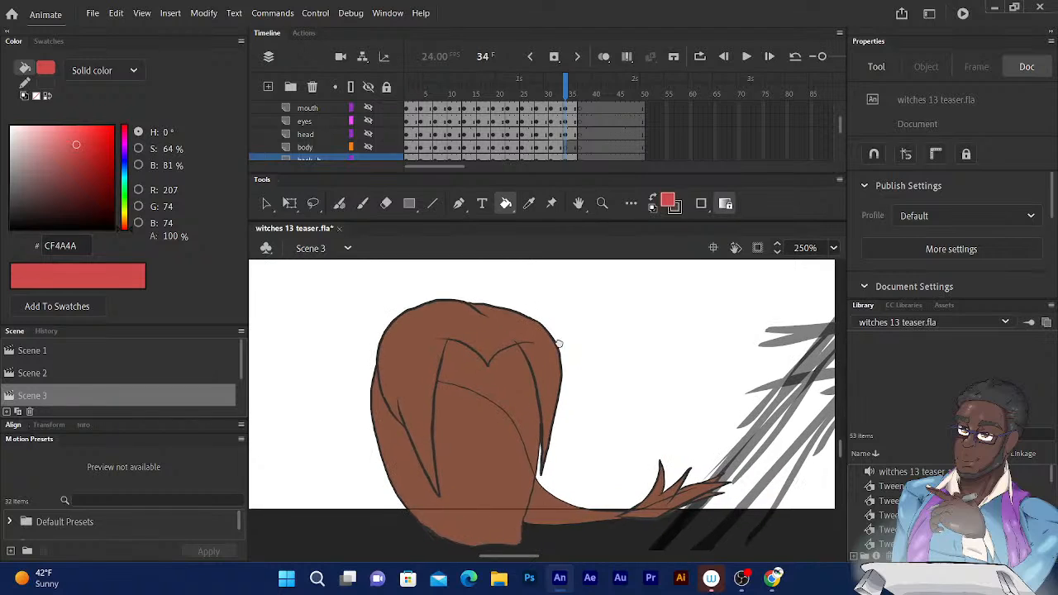
# Make the hidden mouth, eyes, head and body layers visible again
pyautogui.click(368, 122)
pyautogui.click(368, 134)
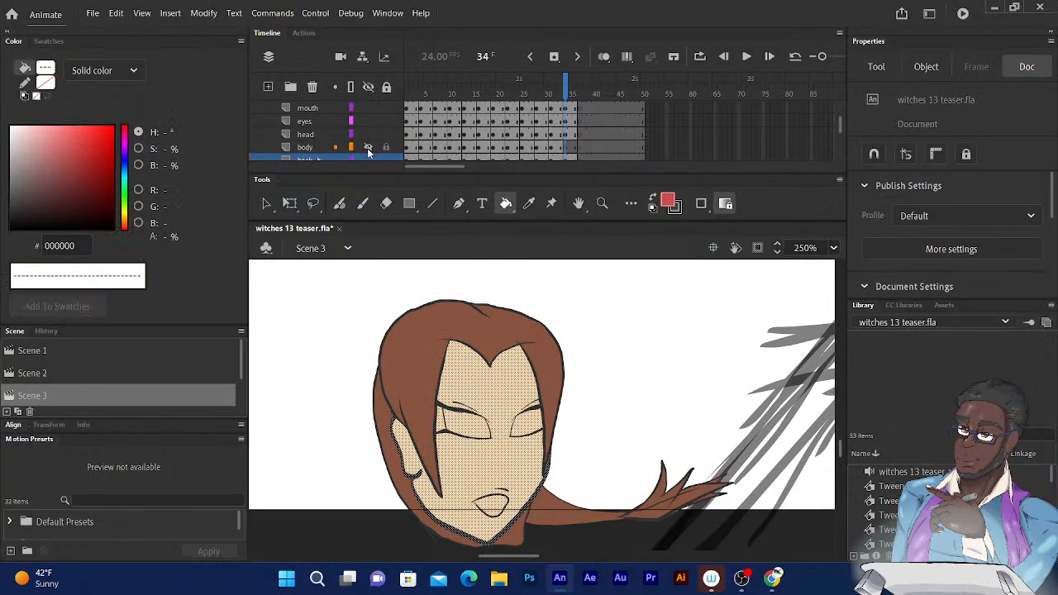
pyautogui.click(368, 147)
# Go back to frame 18 and examine the character's torso, crossed arms and the uncoloured figure beside it
pyautogui.scroll(-1, 841, 126)
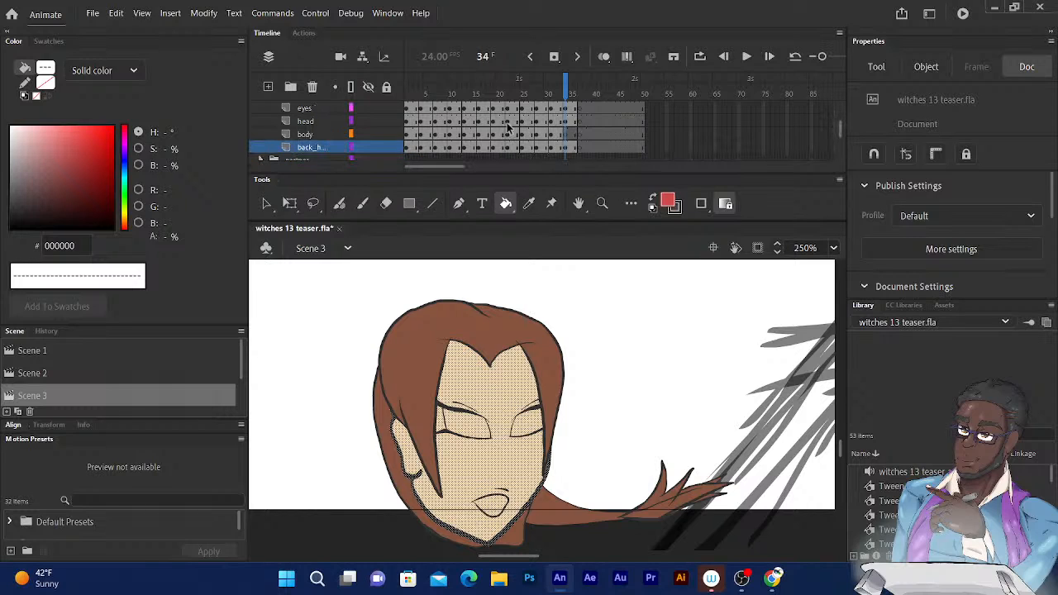
pyautogui.scroll(-2, 840, 126)
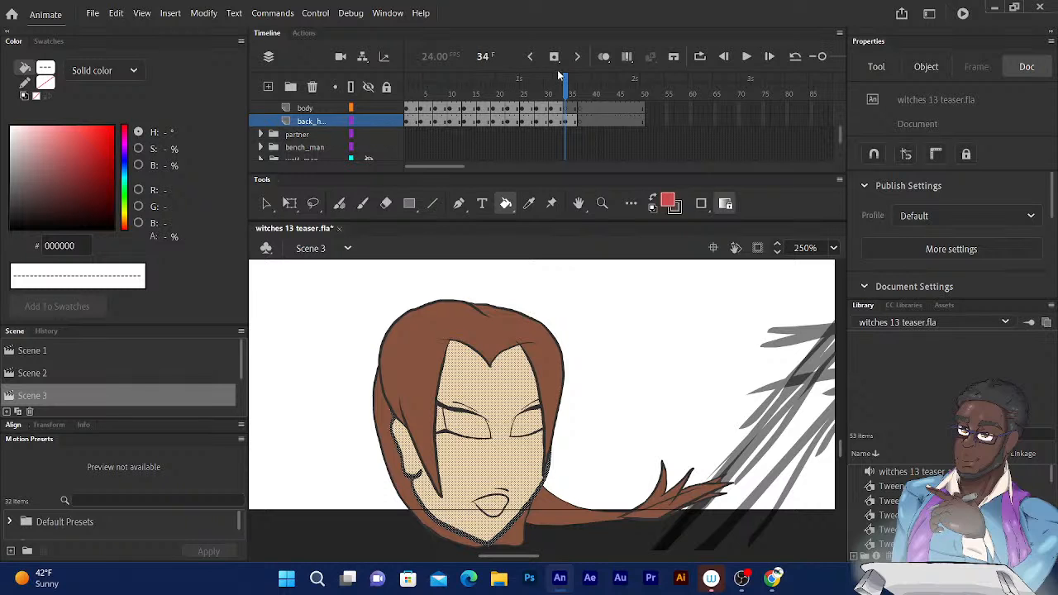
pyautogui.moveTo(567, 84); pyautogui.dragTo(491, 104)
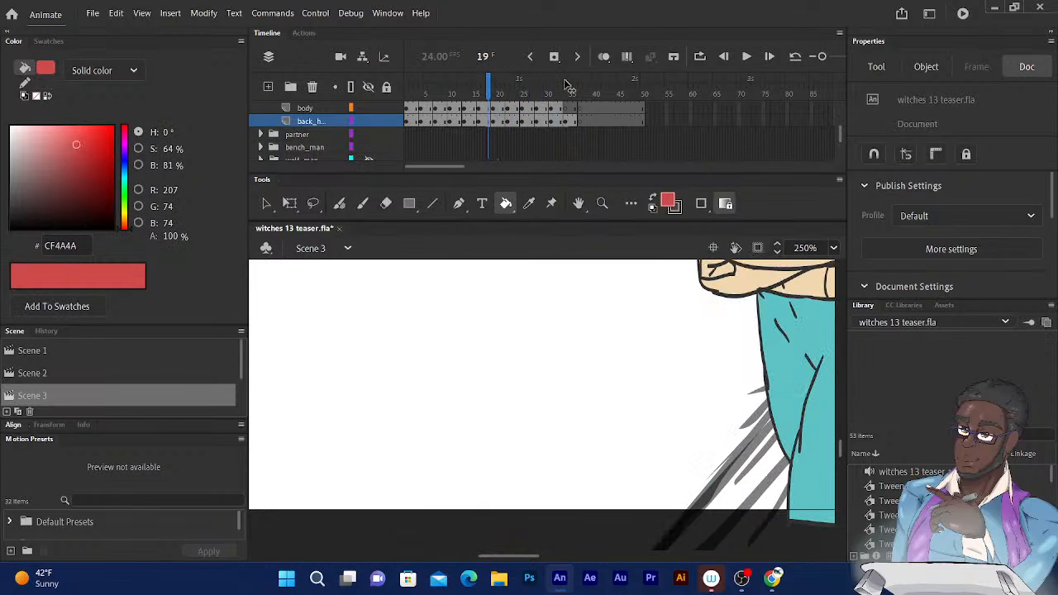
pyautogui.moveTo(754, 372); pyautogui.dragTo(603, 475)
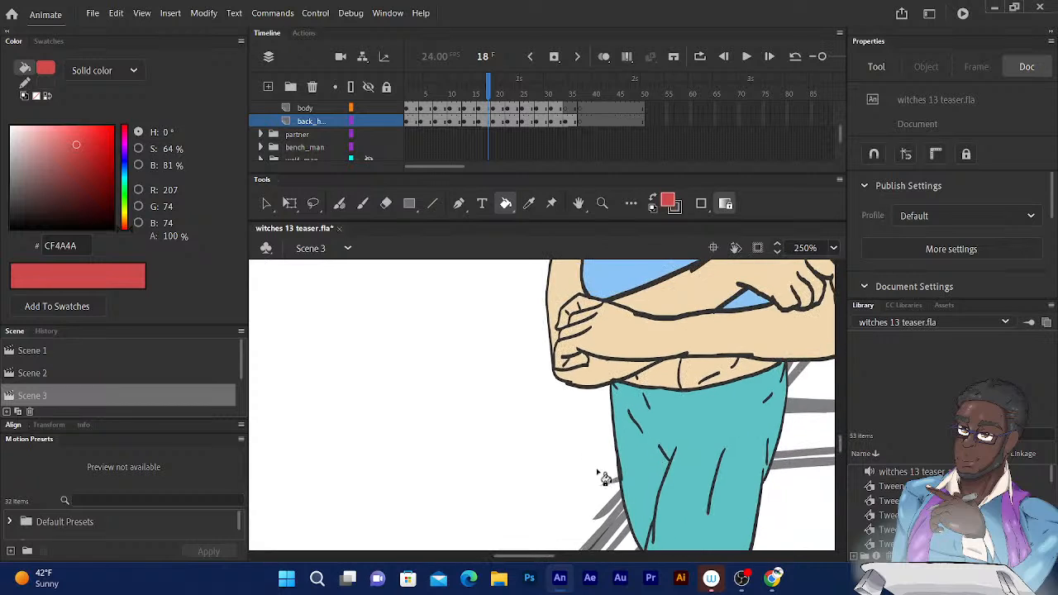
pyautogui.moveTo(703, 387); pyautogui.dragTo(598, 446)
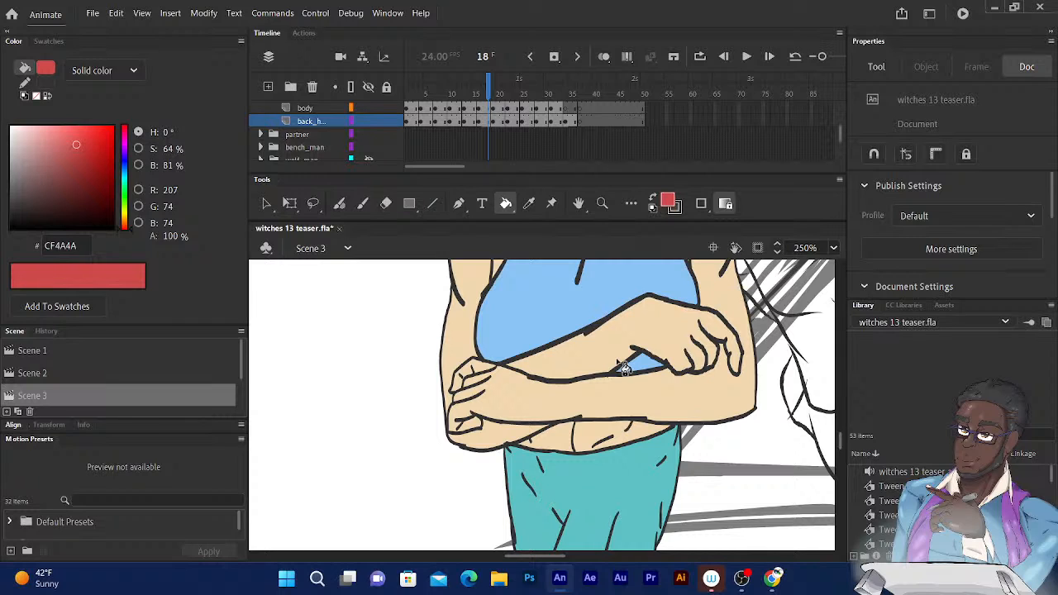
pyautogui.scroll(2, 726, 376)
pyautogui.hscroll(2, 727, 376)
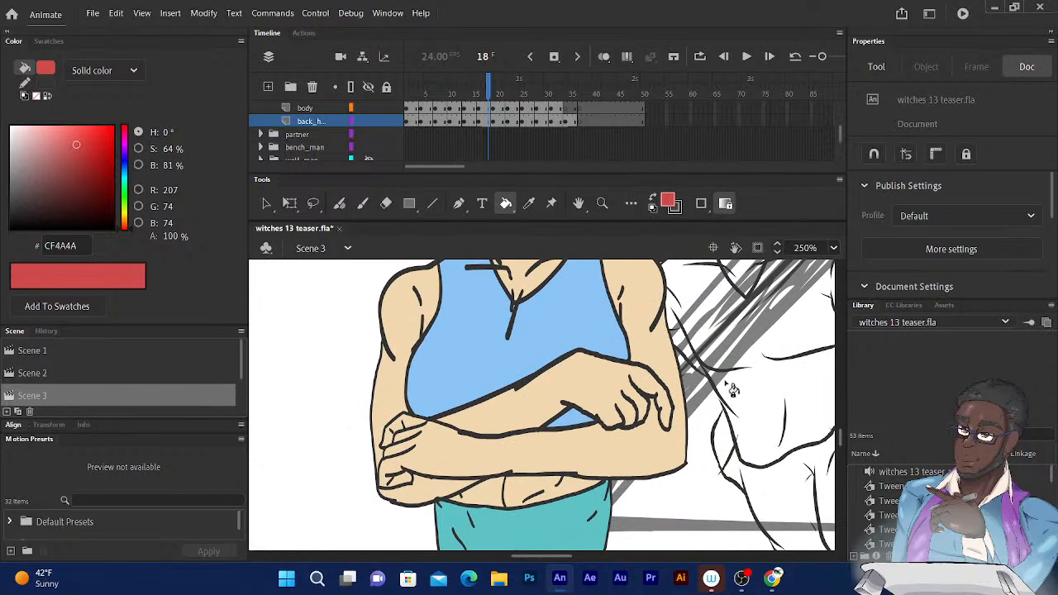
pyautogui.hscroll(3, 732, 391)
pyautogui.scroll(1, 732, 390)
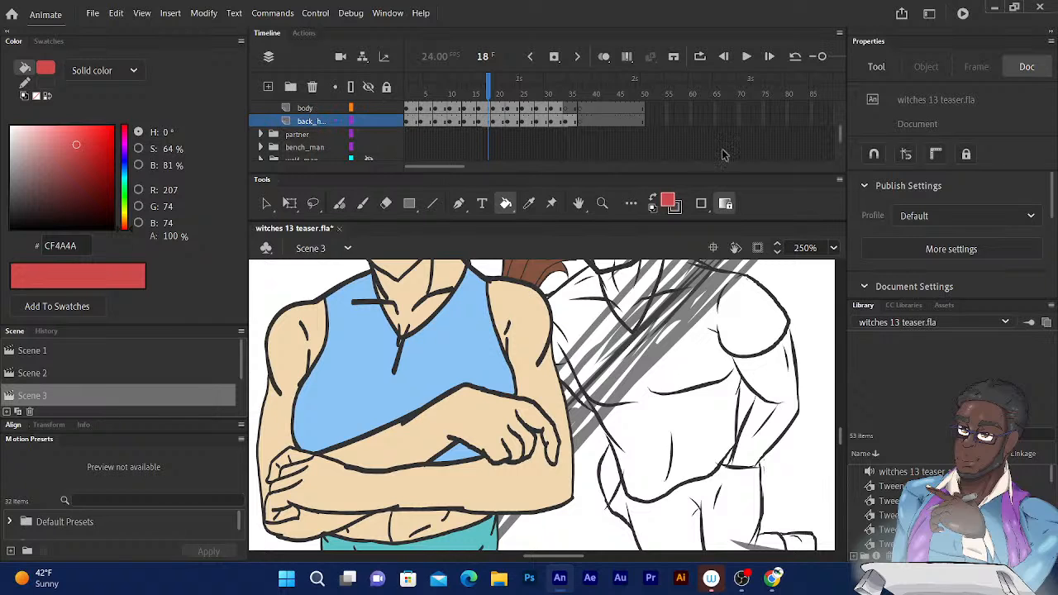
# Set the body layer's visibility to 50% opacity in its layer properties
pyautogui.click(307, 110)
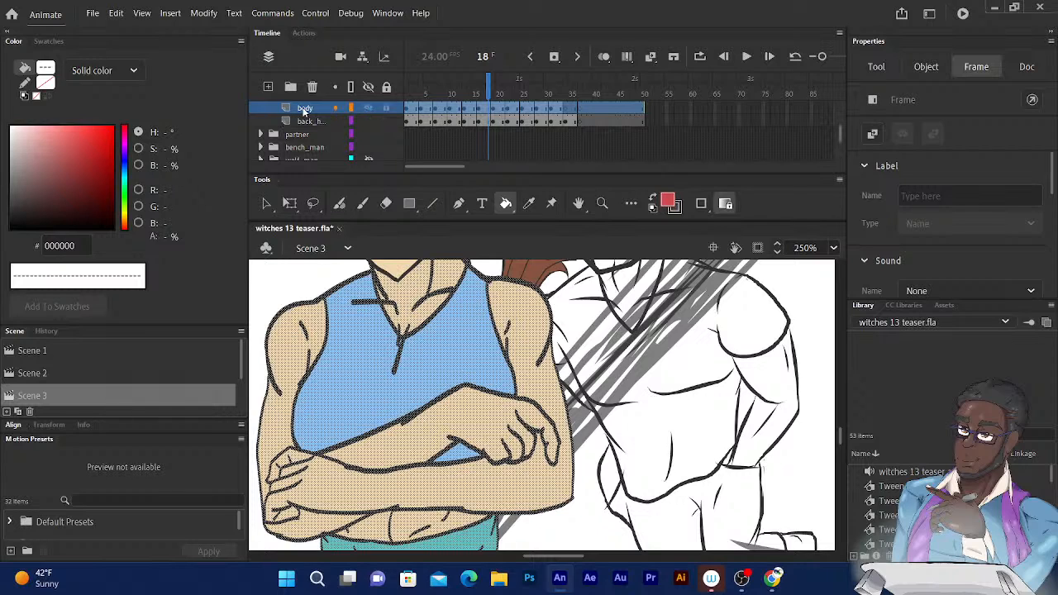
pyautogui.rightClick(306, 110)
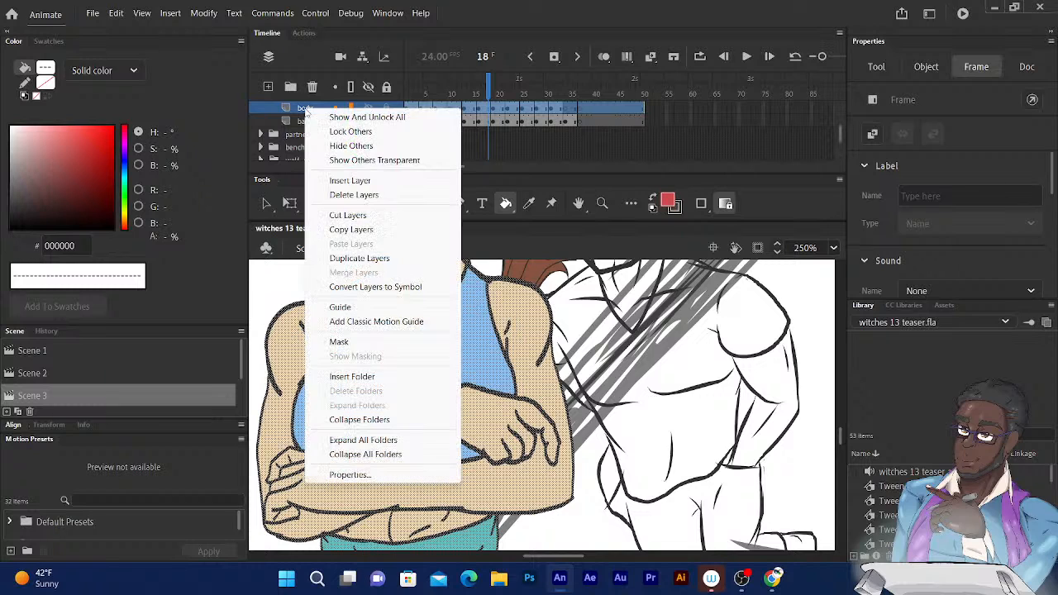
pyautogui.click(356, 475)
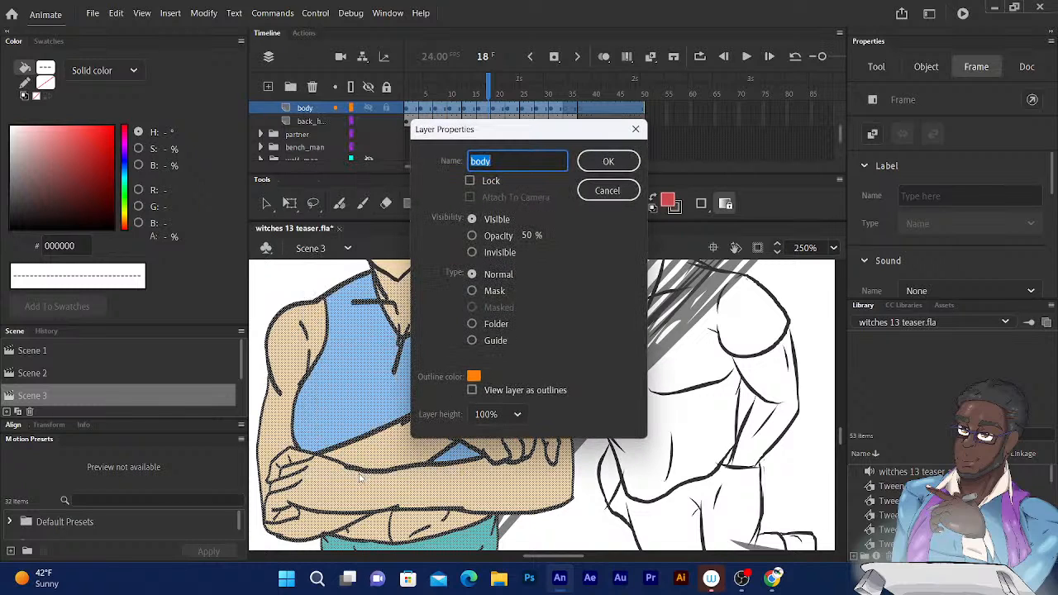
pyautogui.click(471, 236)
pyautogui.click(589, 161)
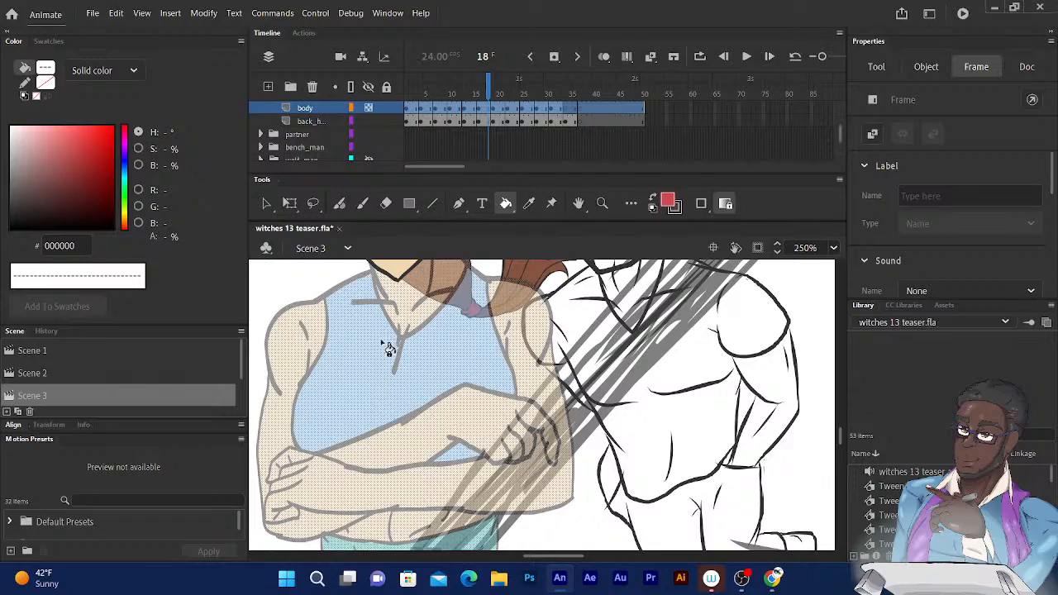
# Set the back_hair layer's visibility to Visible in its layer properties
pyautogui.moveTo(404, 370); pyautogui.dragTo(473, 403)
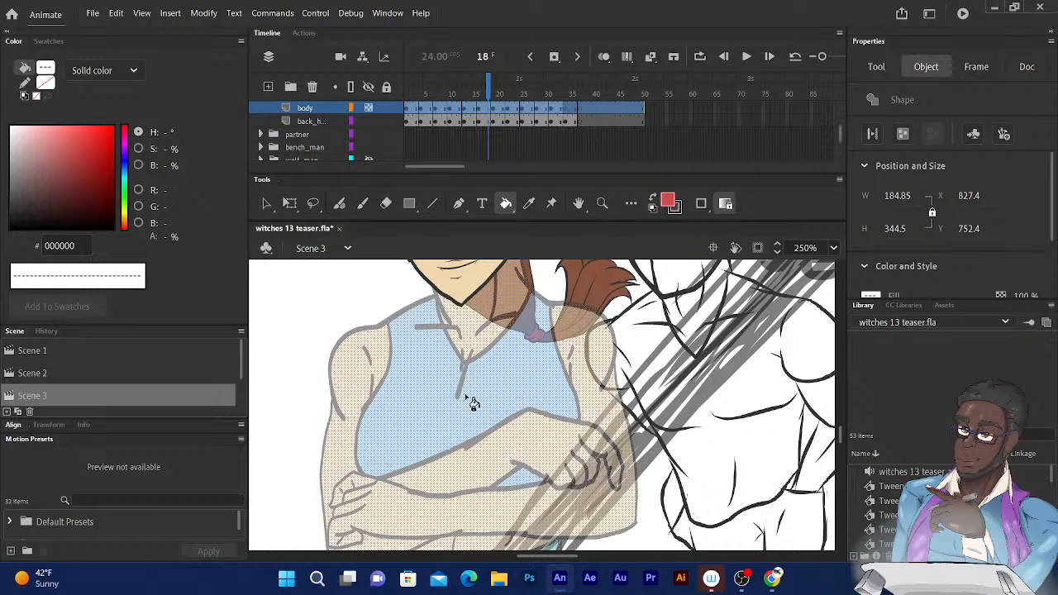
pyautogui.rightClick(306, 118)
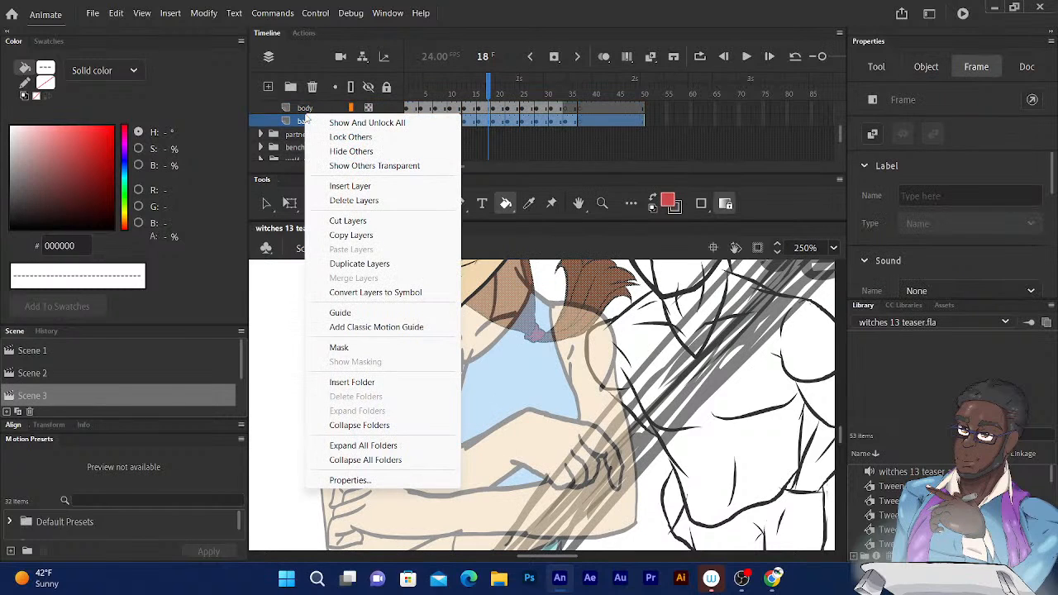
pyautogui.click(368, 481)
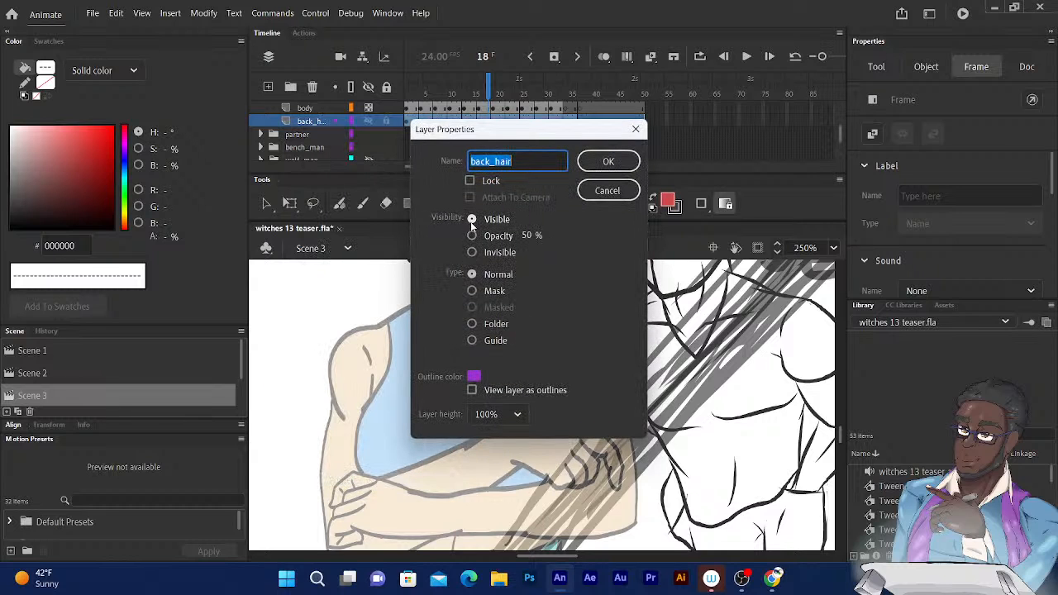
pyautogui.click(473, 221)
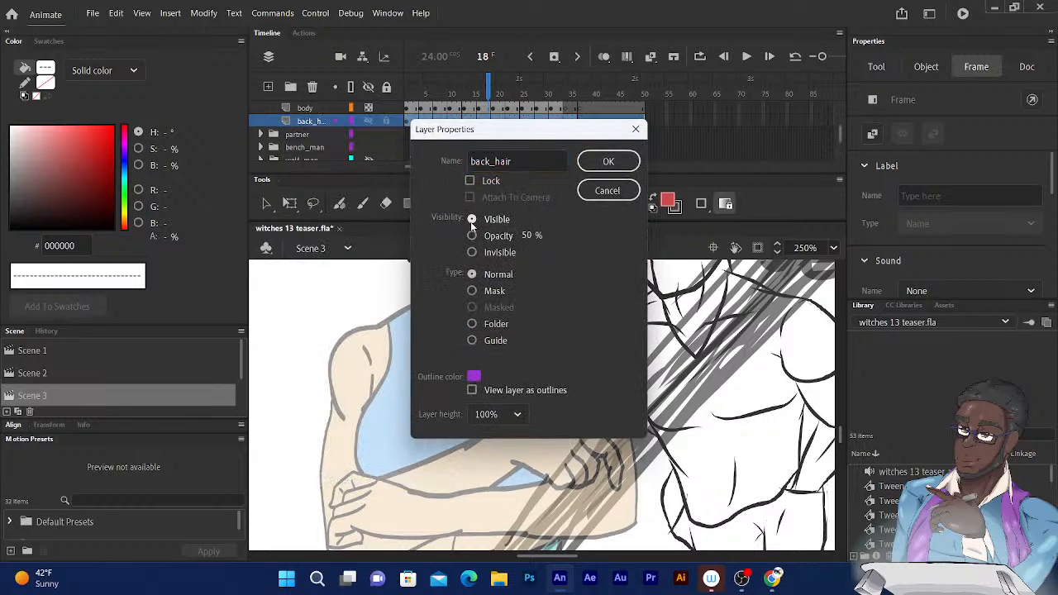
pyautogui.click(596, 166)
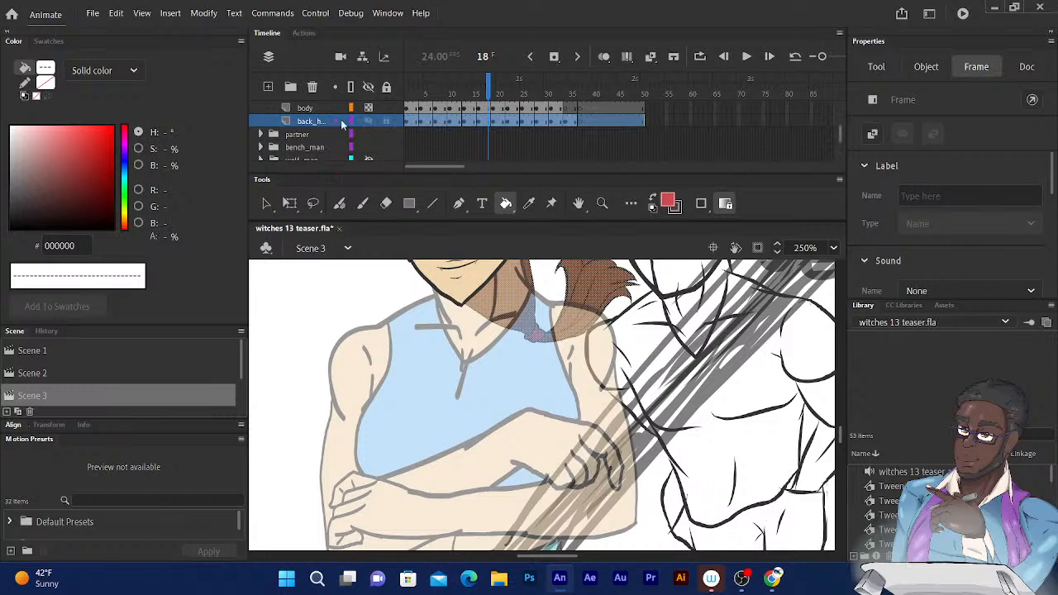
# Restore the body layer to full visibility by choosing Visible in its layer properties
pyautogui.click(305, 109)
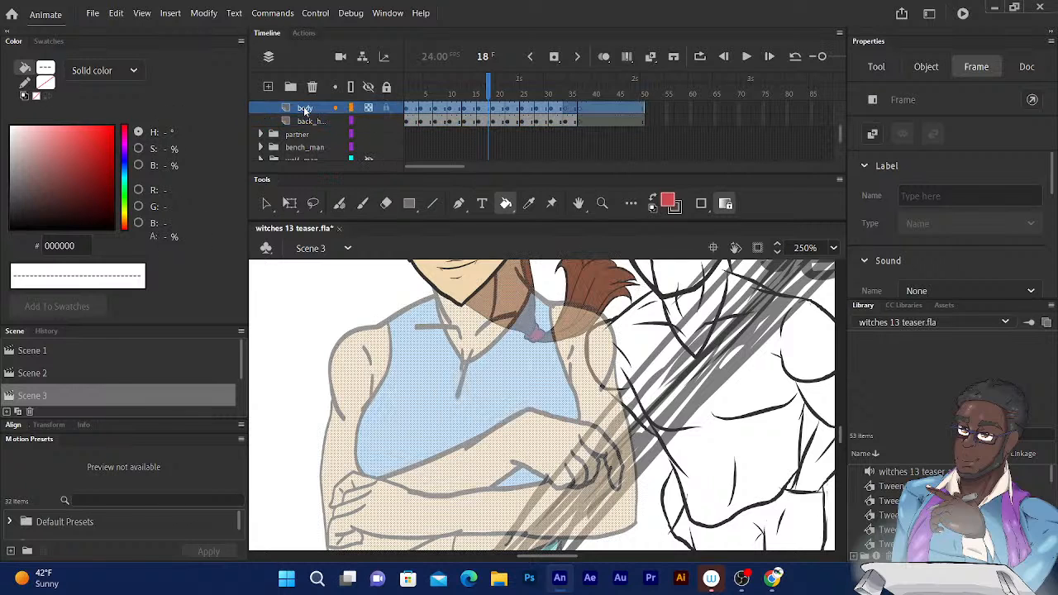
pyautogui.rightClick(305, 110)
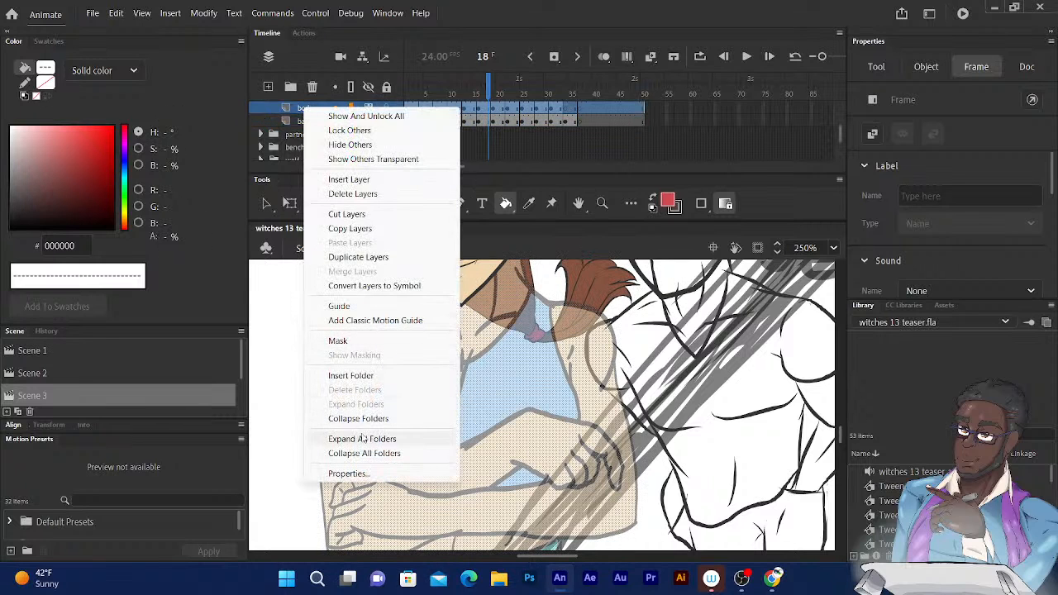
pyautogui.click(364, 477)
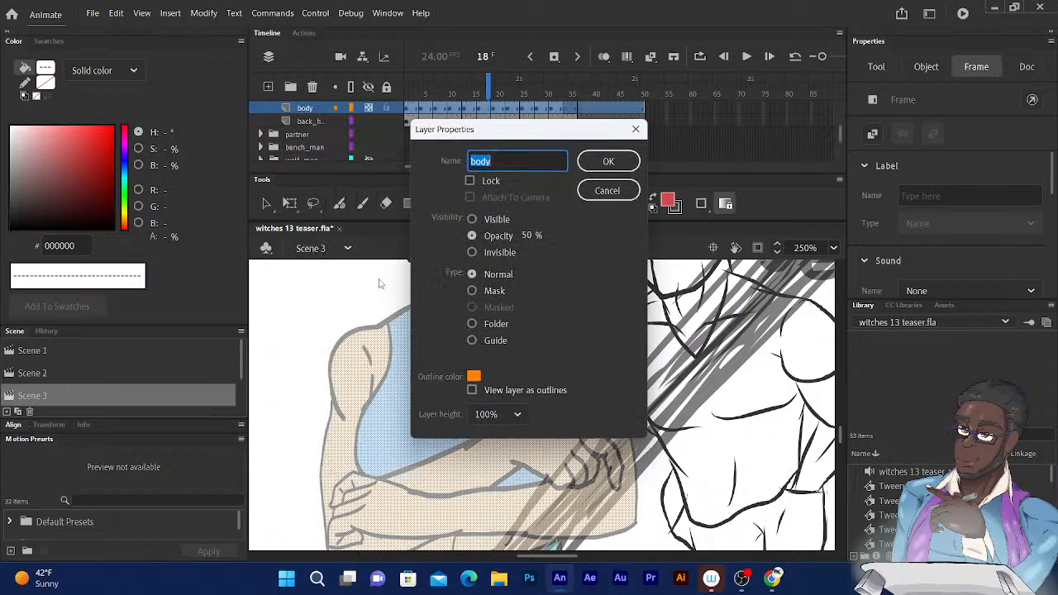
pyautogui.click(472, 219)
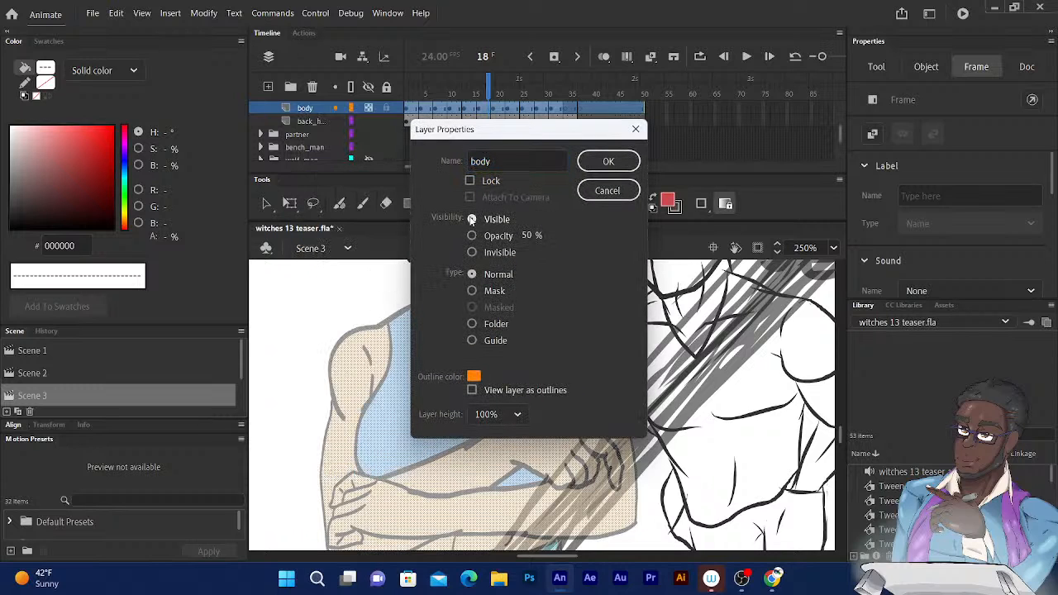
pyautogui.click(602, 162)
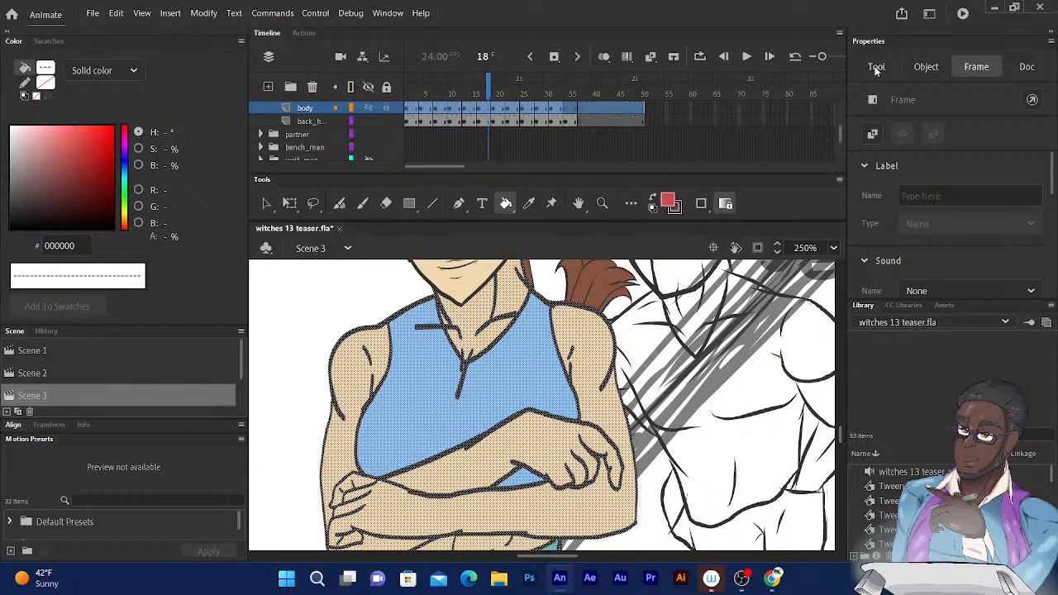
# Try the Alpha color effect on the body layer's selected frames and reset the effect to None
pyautogui.click(980, 71)
pyautogui.scroll(-3, 1053, 181)
pyautogui.scroll(-1, 1052, 180)
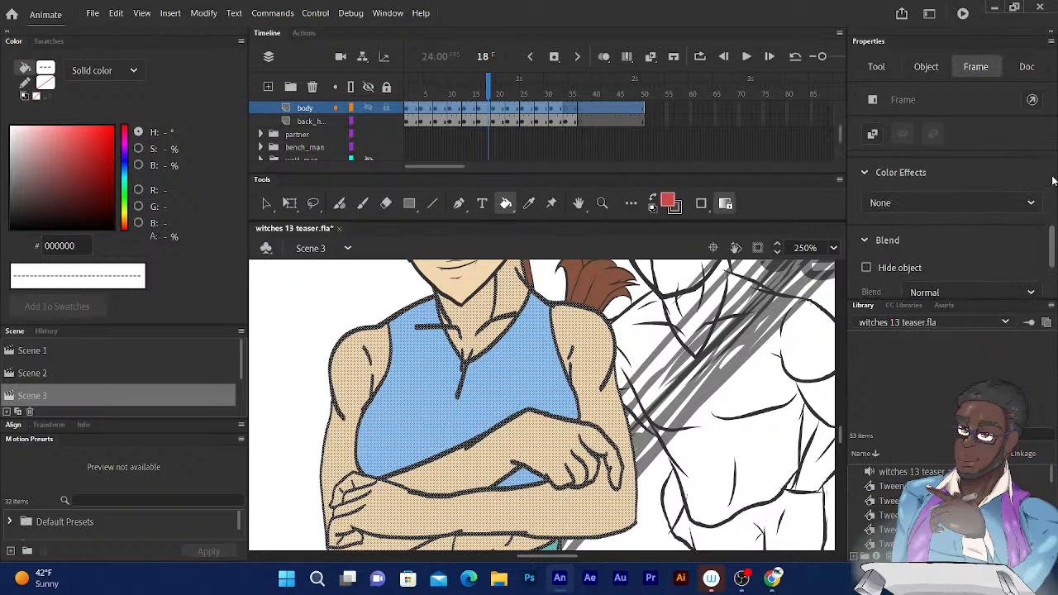
pyautogui.click(984, 202)
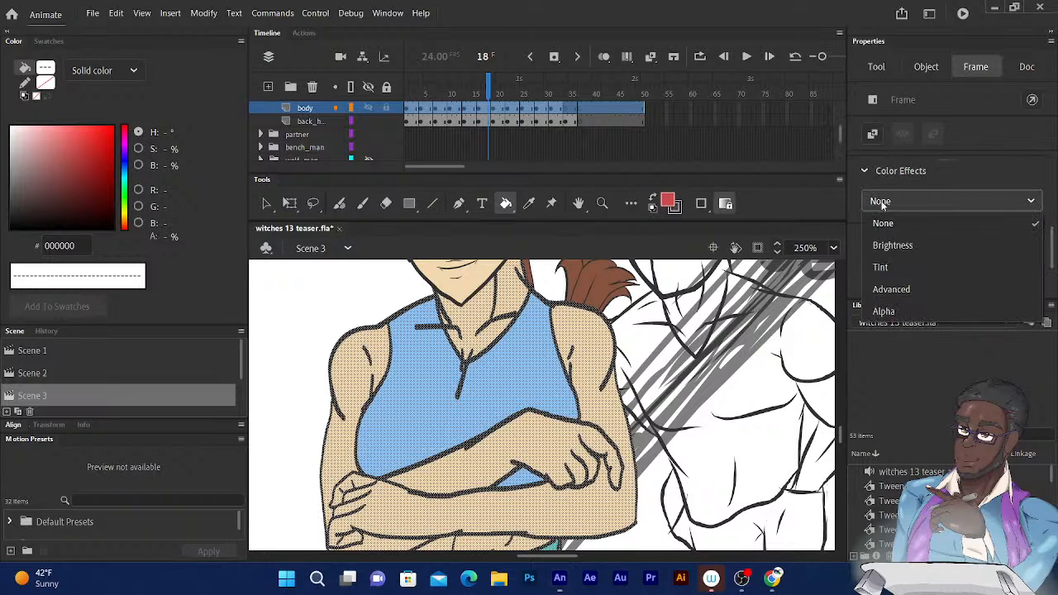
pyautogui.click(987, 204)
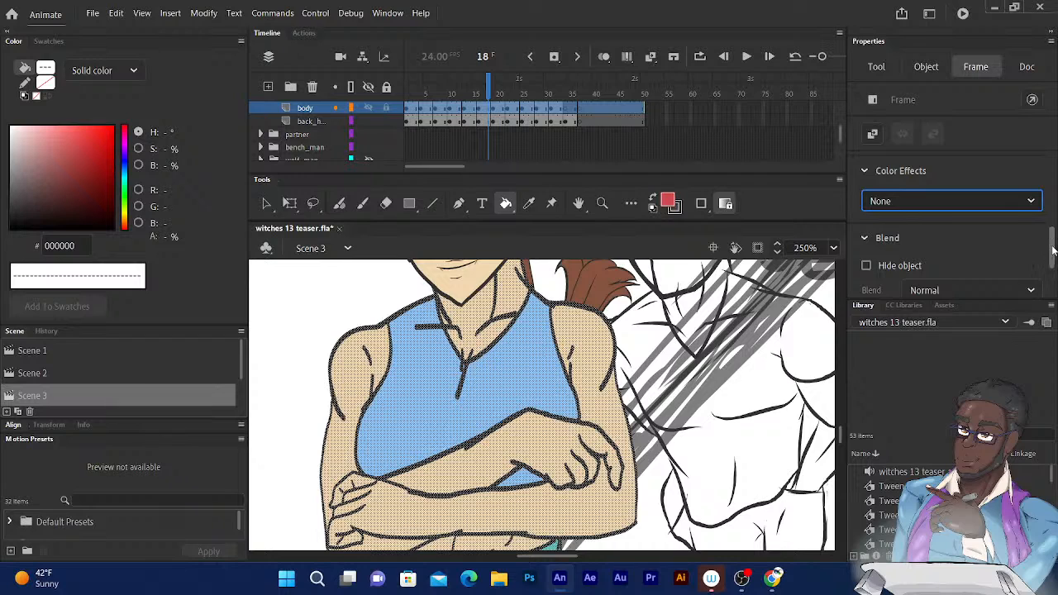
pyautogui.scroll(-2, 1048, 249)
pyautogui.scroll(2, 1049, 248)
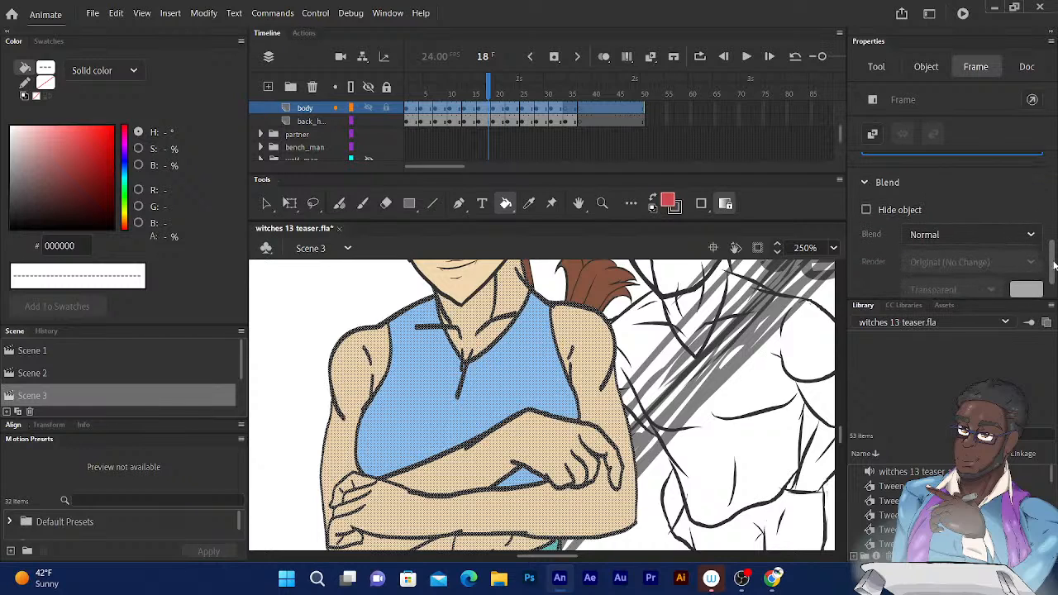
pyautogui.click(913, 202)
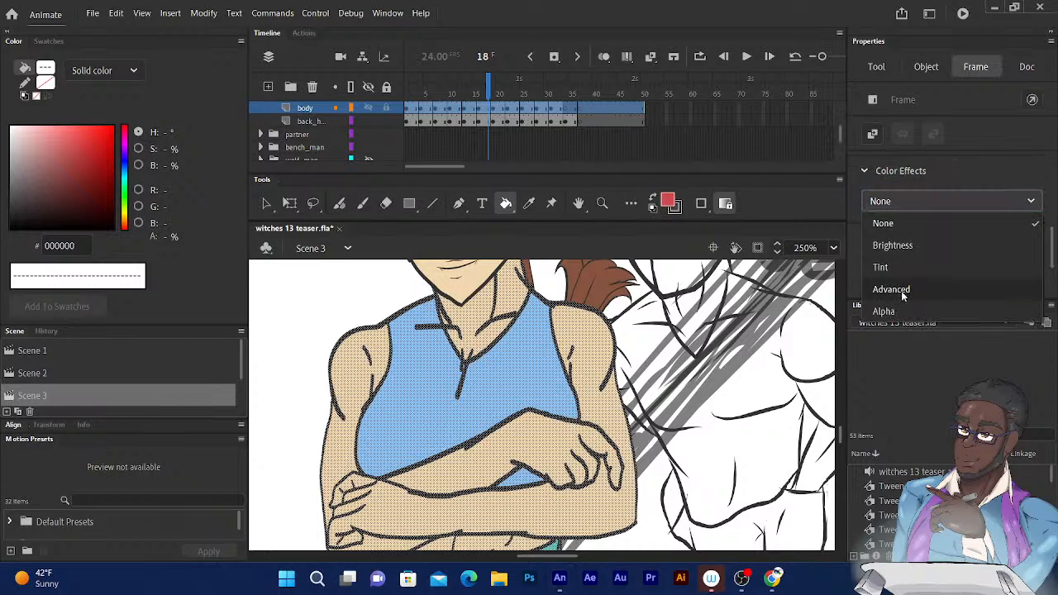
pyautogui.click(890, 312)
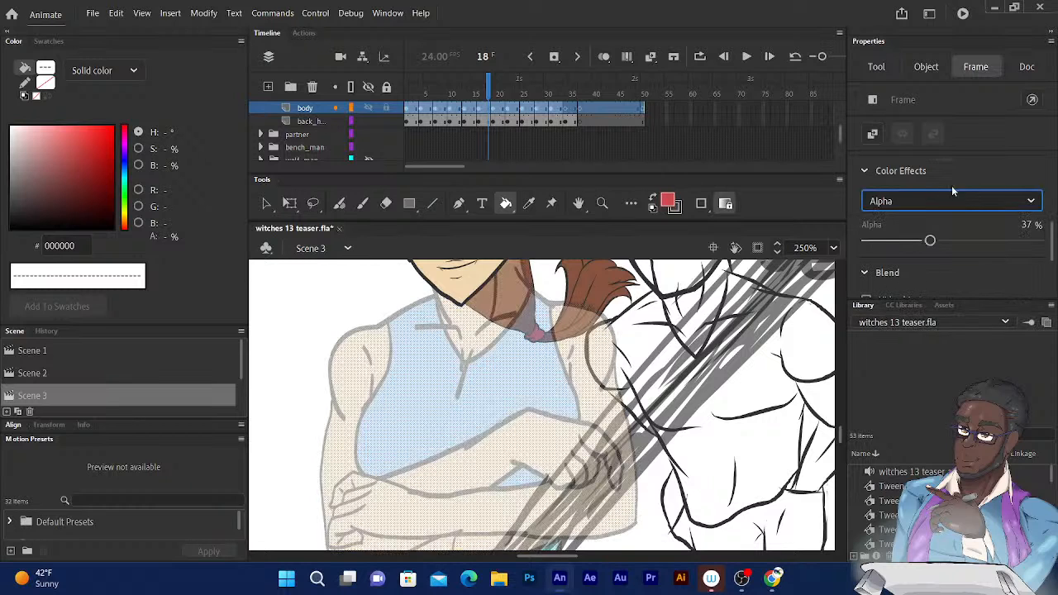
pyautogui.click(918, 201)
pyautogui.click(889, 223)
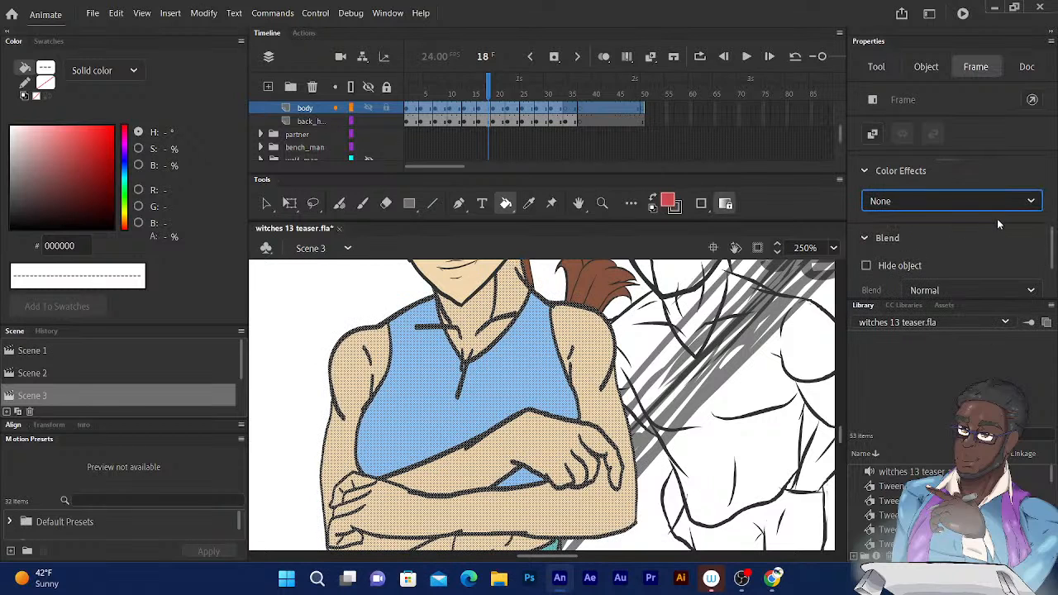
# Try the Multiply blend mode on the body layer's selected frames and return the blend to Normal
pyautogui.scroll(-1, 1055, 247)
pyautogui.scroll(-1, 1055, 247)
pyautogui.click(927, 229)
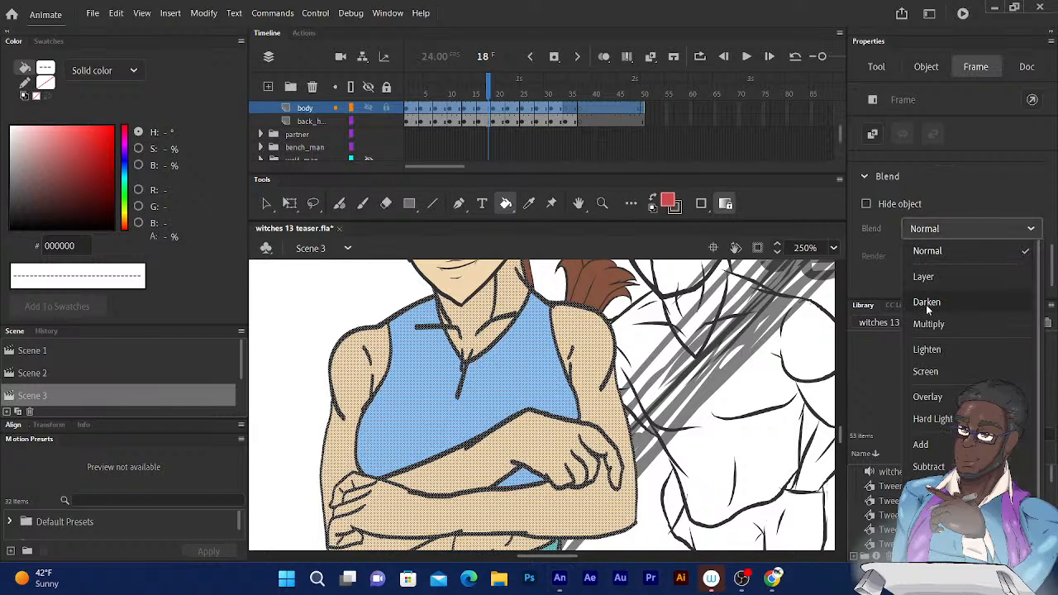
pyautogui.click(929, 325)
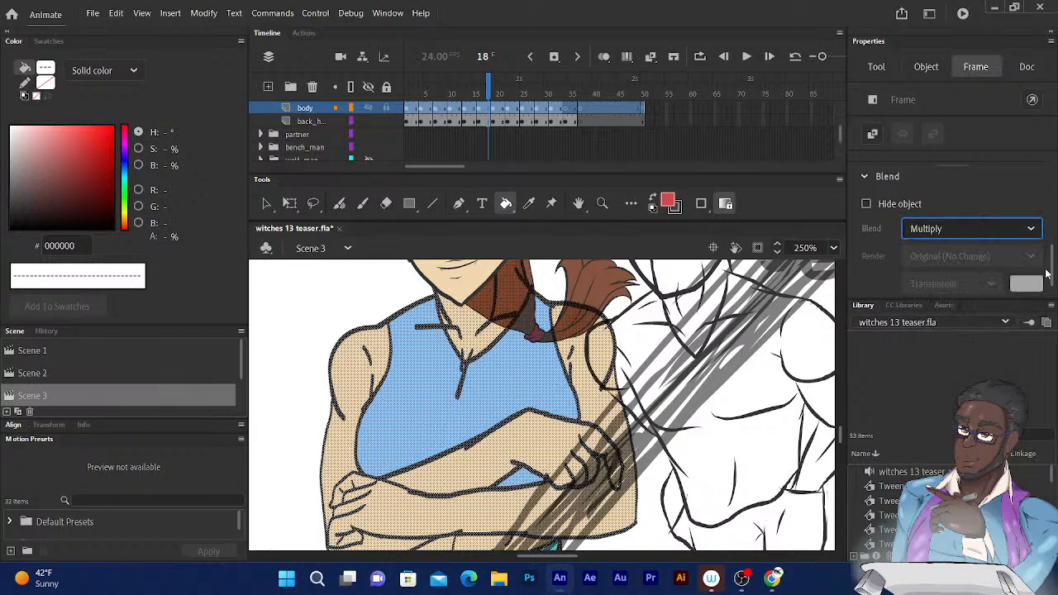
pyautogui.scroll(-1, 1055, 288)
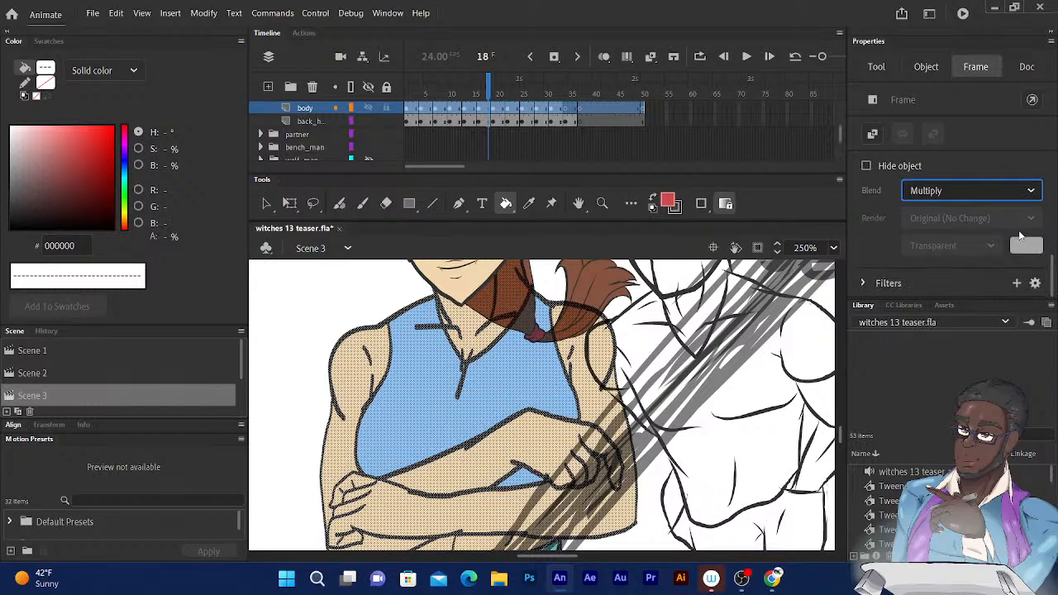
pyautogui.scroll(2, 1051, 271)
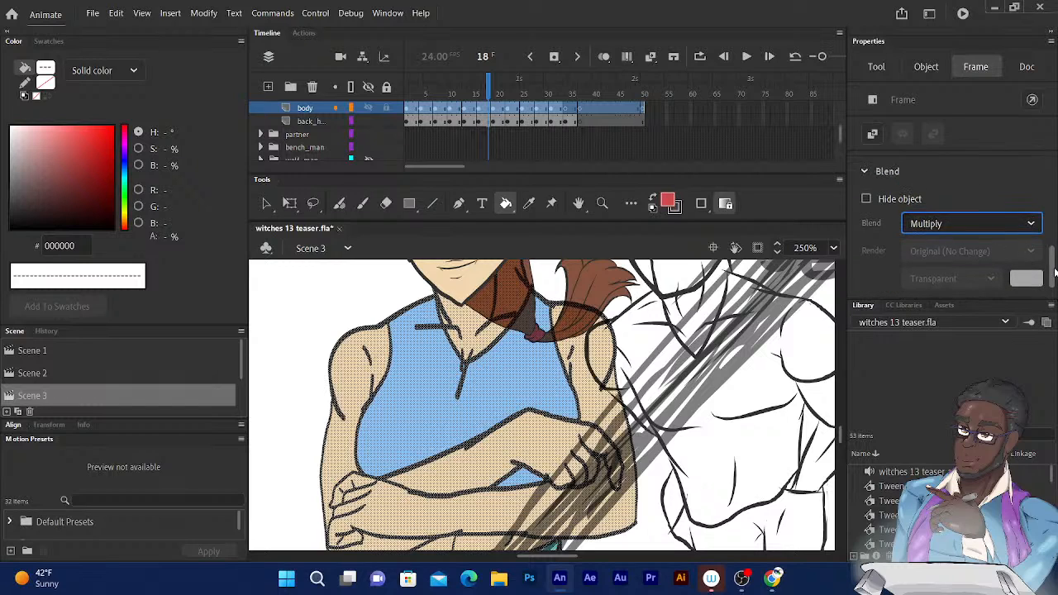
pyautogui.click(902, 188)
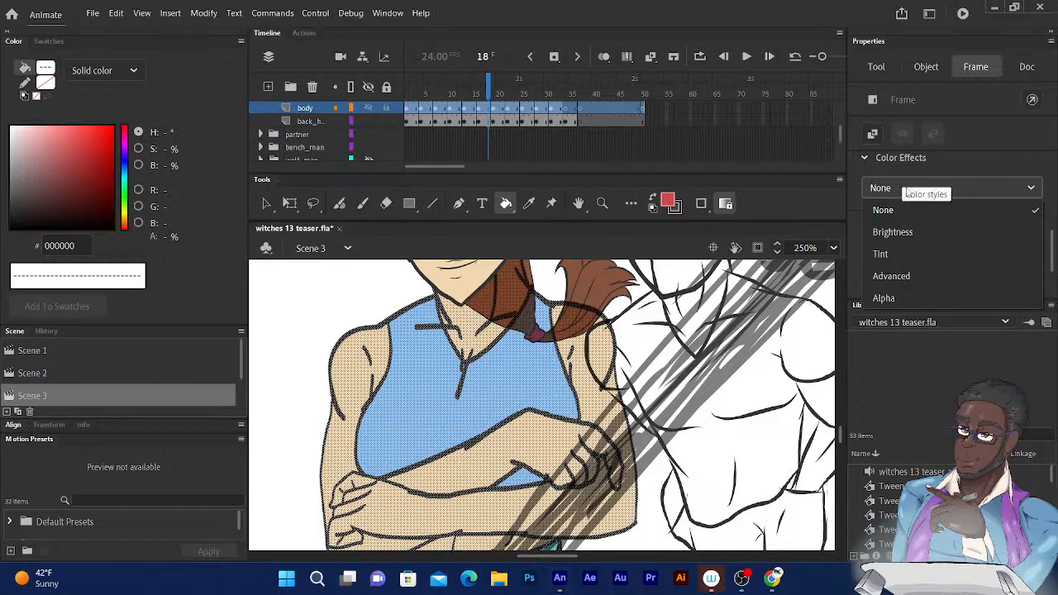
pyautogui.click(1022, 212)
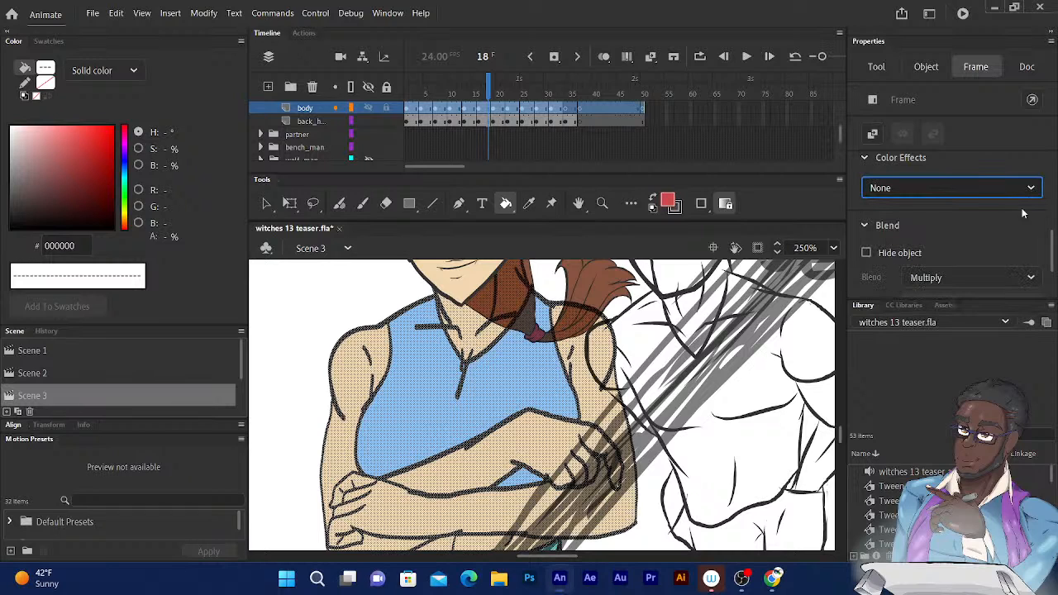
pyautogui.click(992, 277)
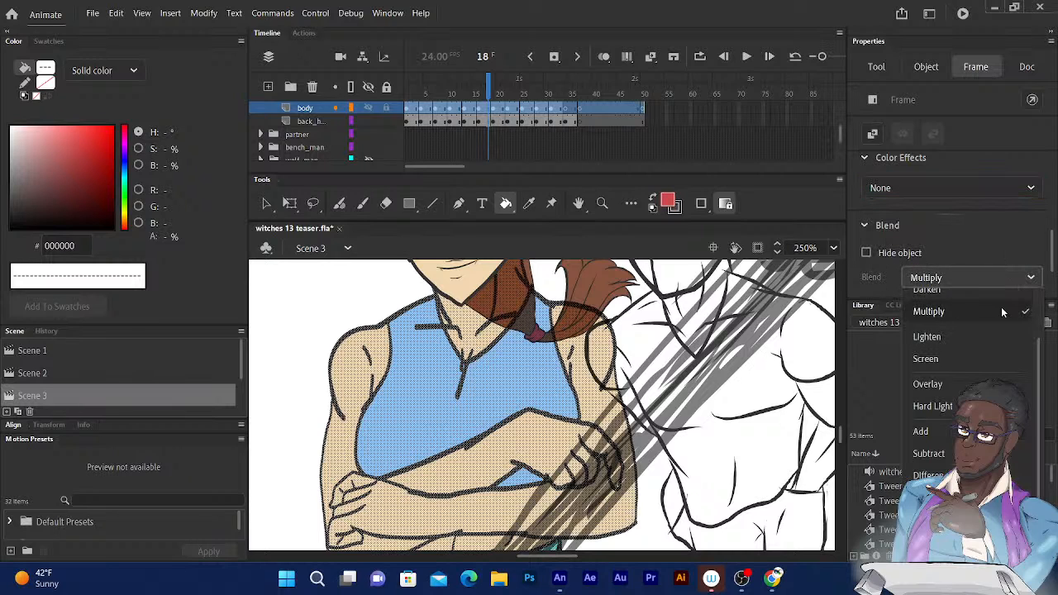
pyautogui.scroll(2, 934, 296)
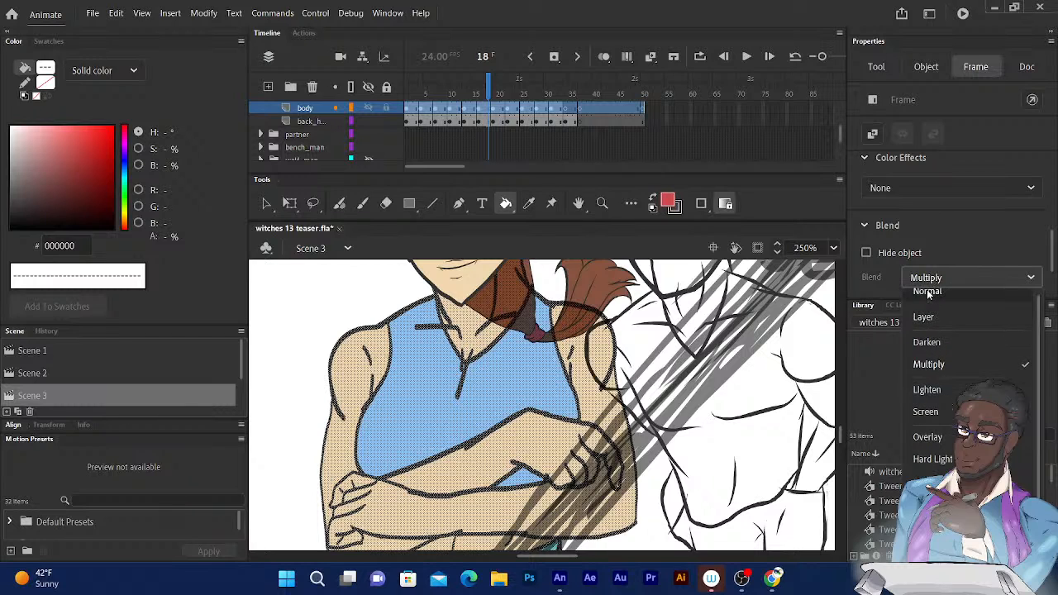
pyautogui.click(932, 293)
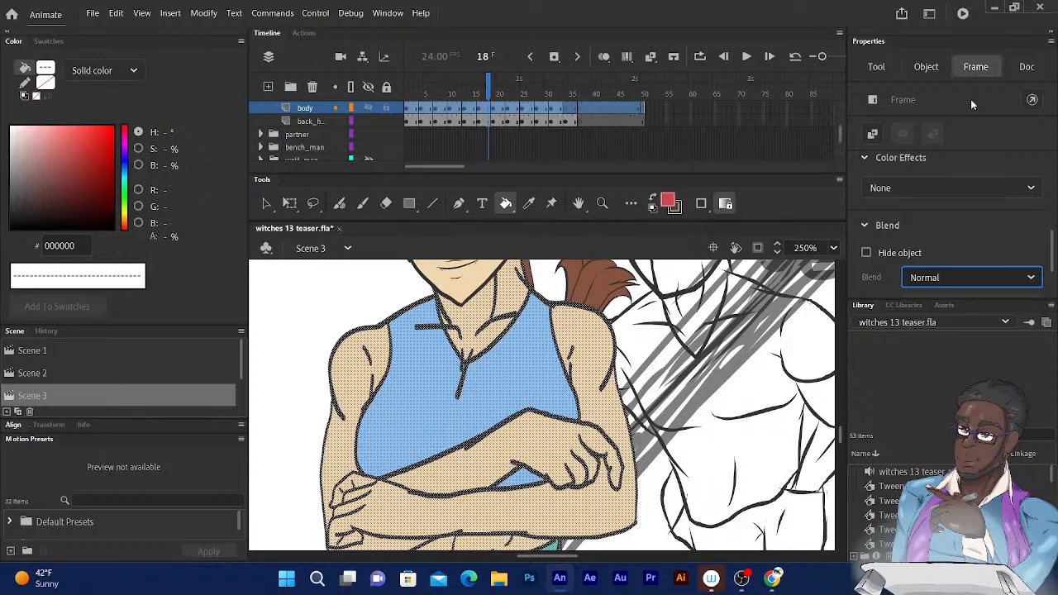
# Try the Advanced color effect on the body layer's frames and set the effect back to None
pyautogui.click(913, 191)
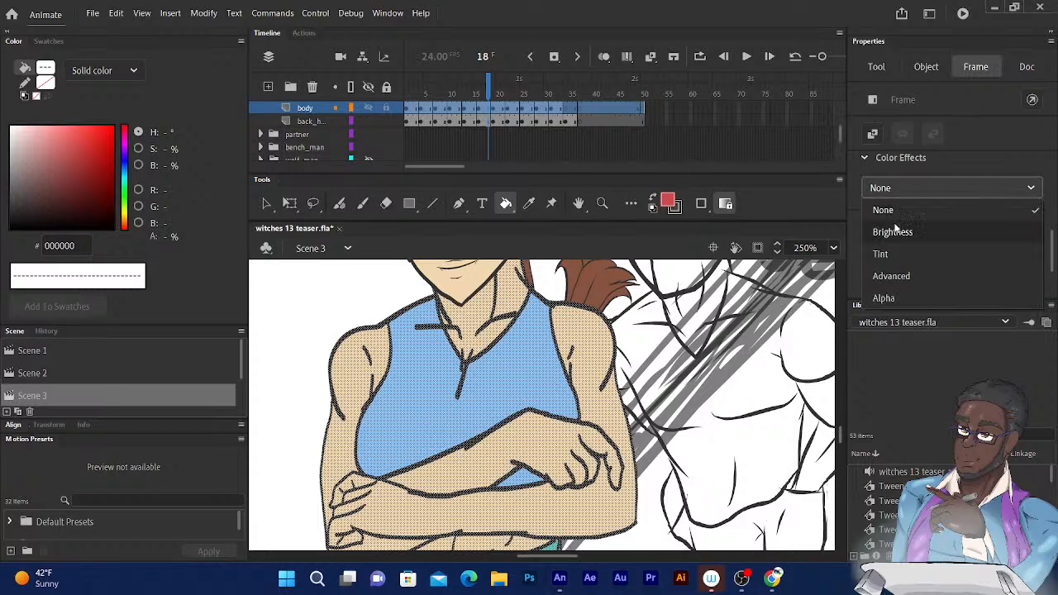
pyautogui.click(895, 276)
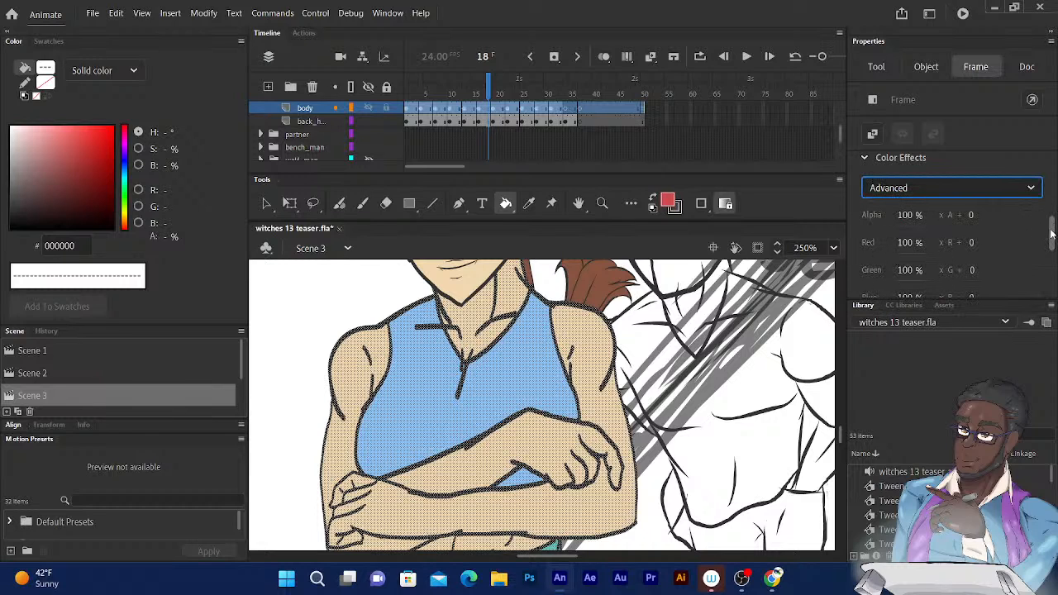
pyautogui.scroll(-1, 1055, 239)
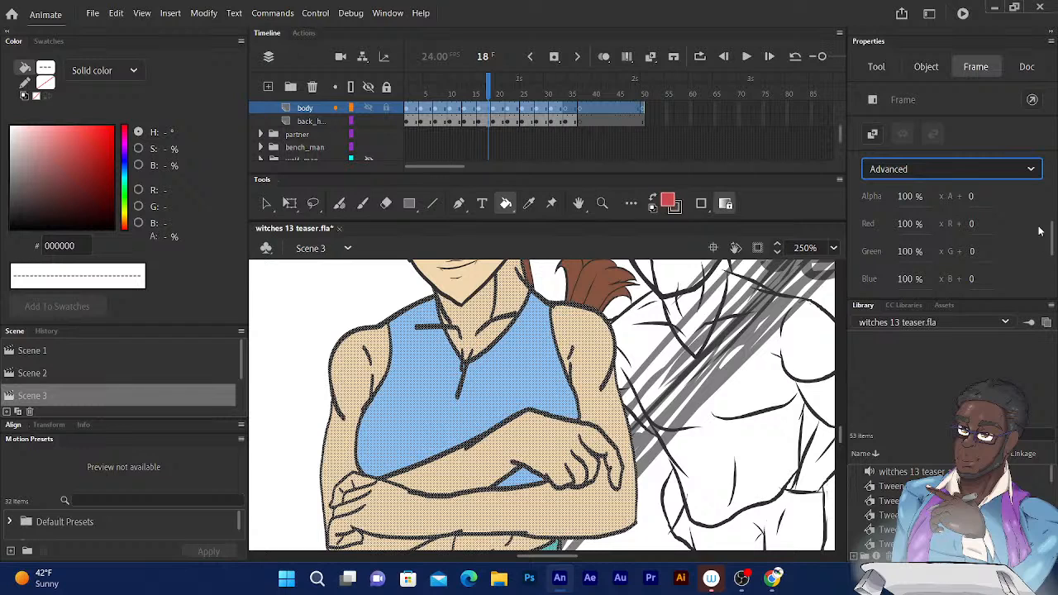
pyautogui.scroll(-2, 1055, 239)
pyautogui.moveTo(1054, 242); pyautogui.dragTo(1051, 220)
pyautogui.click(916, 202)
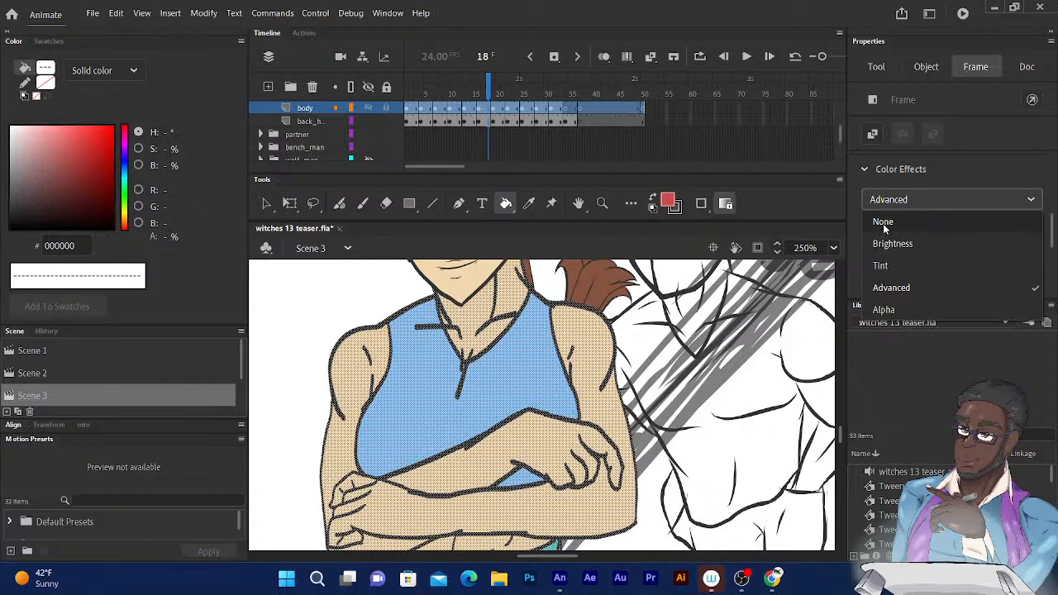
pyautogui.click(884, 222)
# Try the Subtract blend mode on the body layer's frames and switch the blend back to Normal
pyautogui.moveTo(1053, 246); pyautogui.dragTo(1053, 267)
pyautogui.click(921, 229)
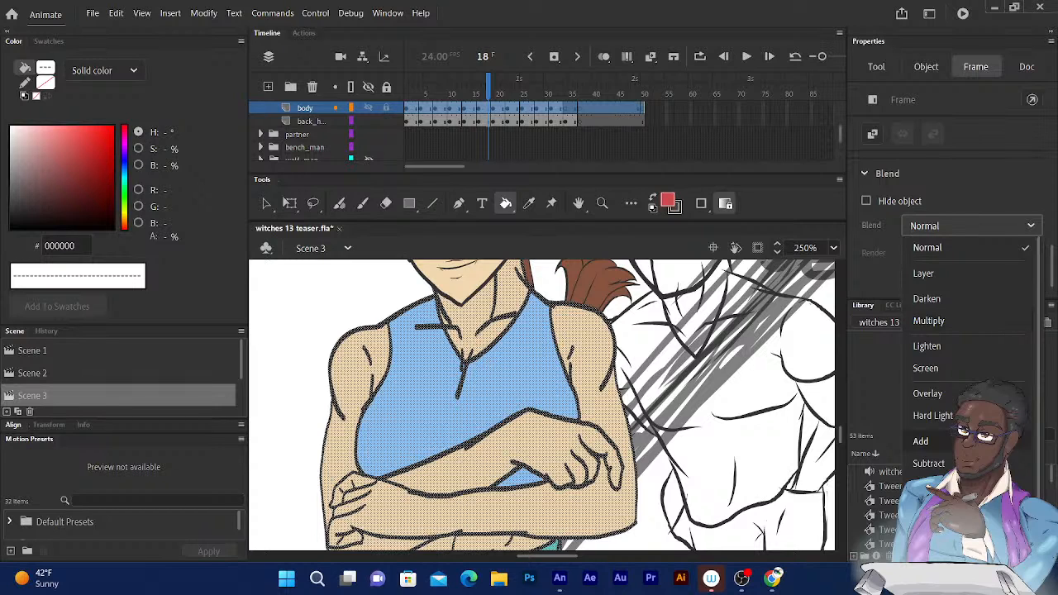
pyautogui.moveTo(1039, 389); pyautogui.dragTo(1038, 397)
pyautogui.click(1034, 430)
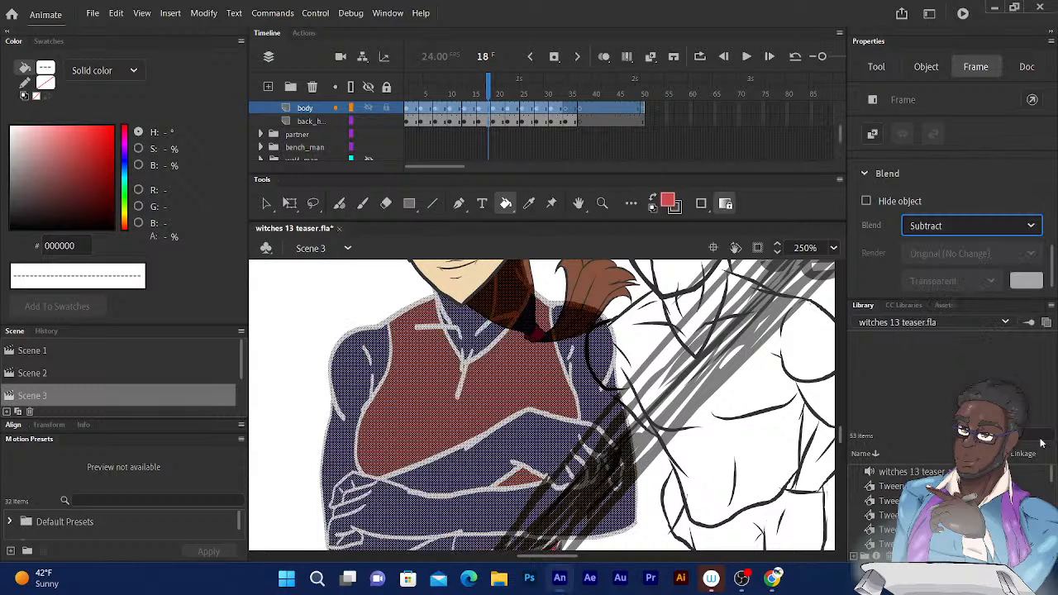
pyautogui.click(939, 230)
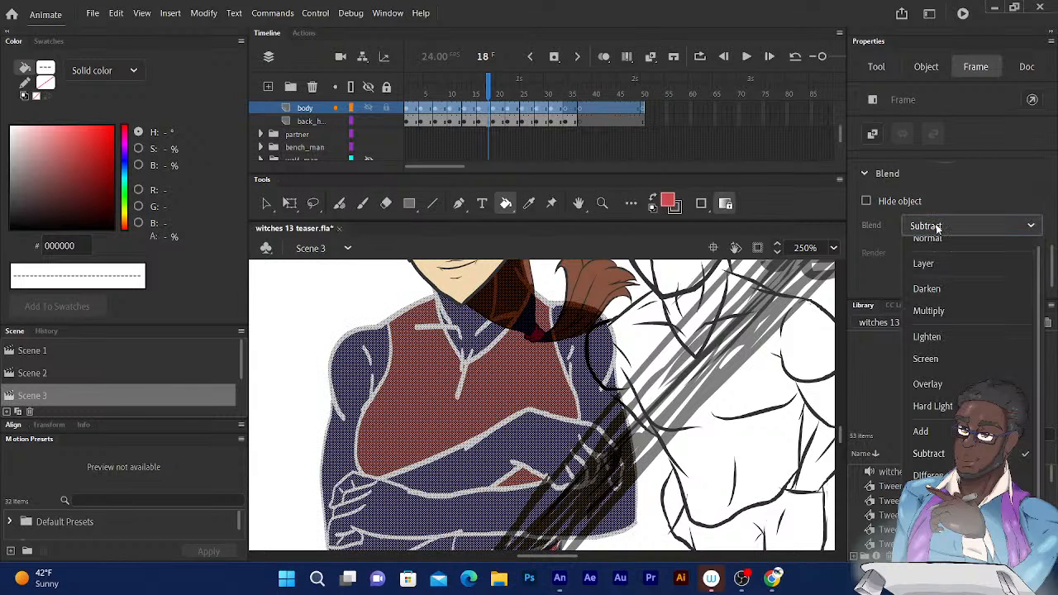
pyautogui.scroll(1, 939, 265)
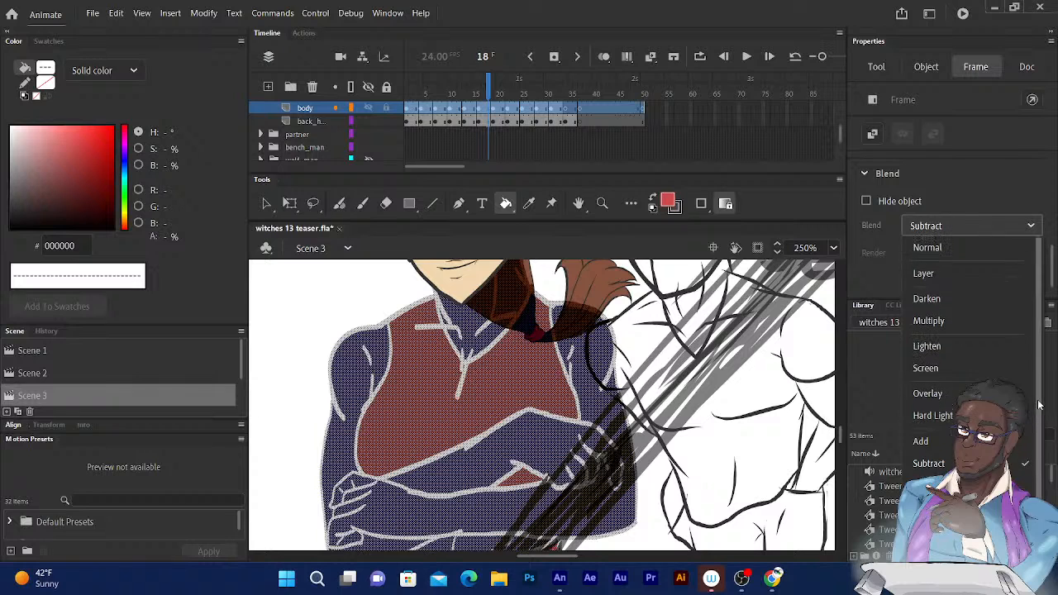
pyautogui.click(933, 250)
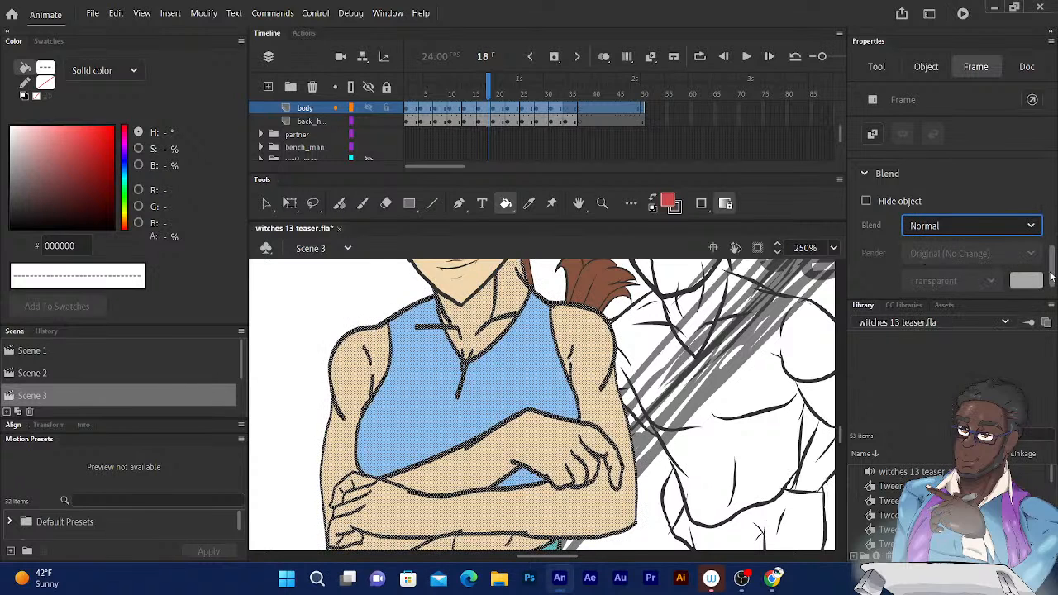
# Look through the filters available for the body layer's frames without applying one
pyautogui.scroll(-1, 960, 265)
pyautogui.click(1017, 284)
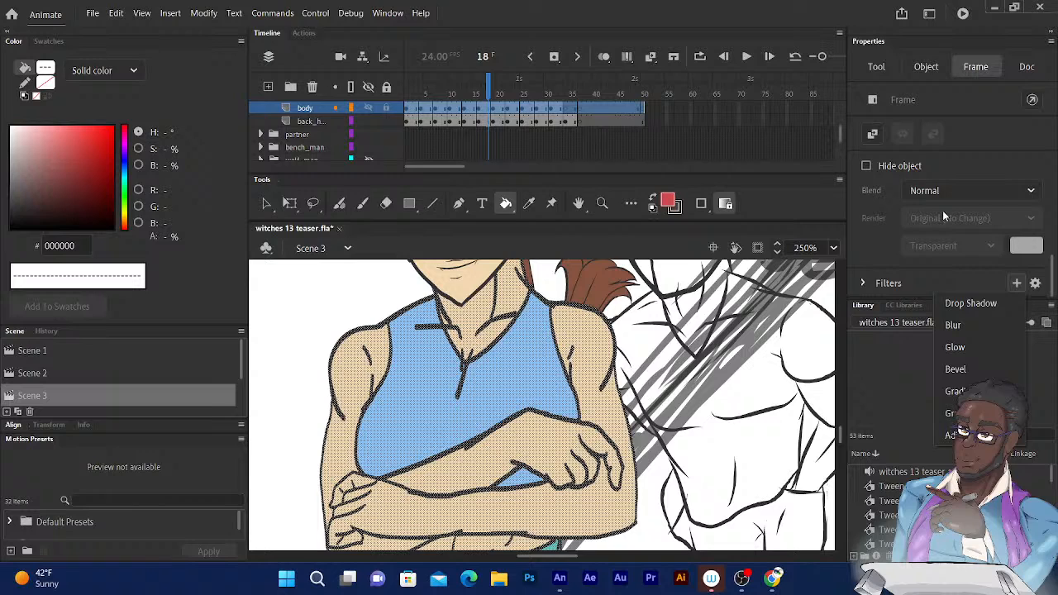
pyautogui.click(778, 18)
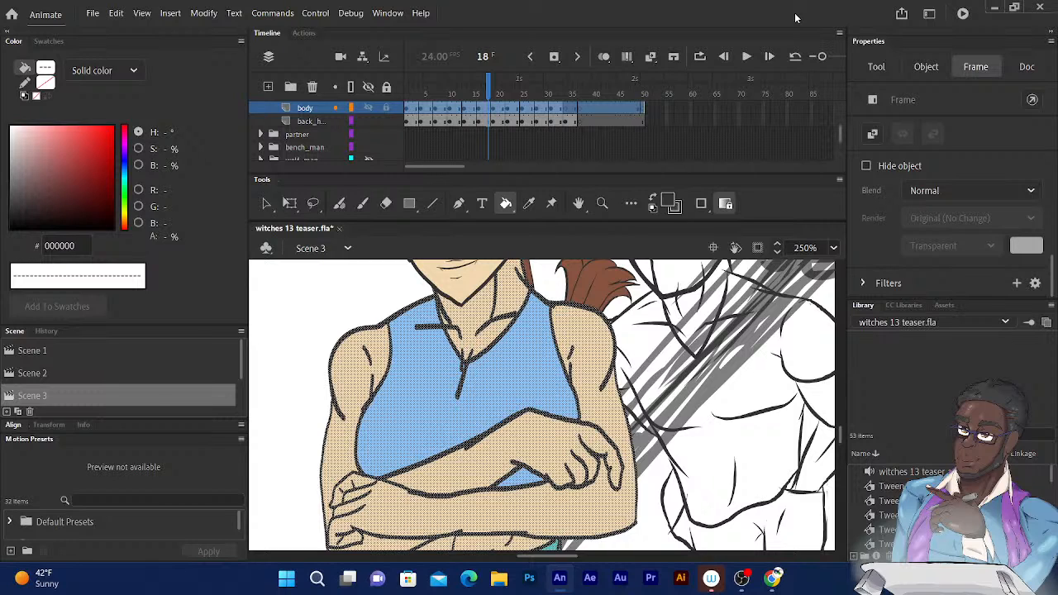
# Make the jogger's hidden eyebrow and face layers visible
pyautogui.hotkey('ctrl', '-')
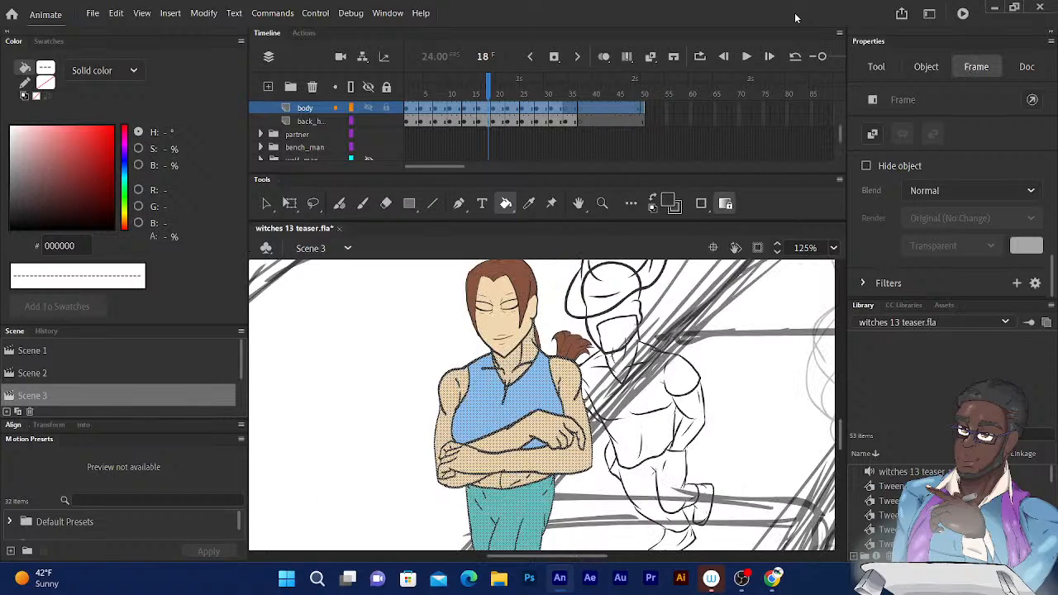
pyautogui.moveTo(841, 131); pyautogui.dragTo(845, 98)
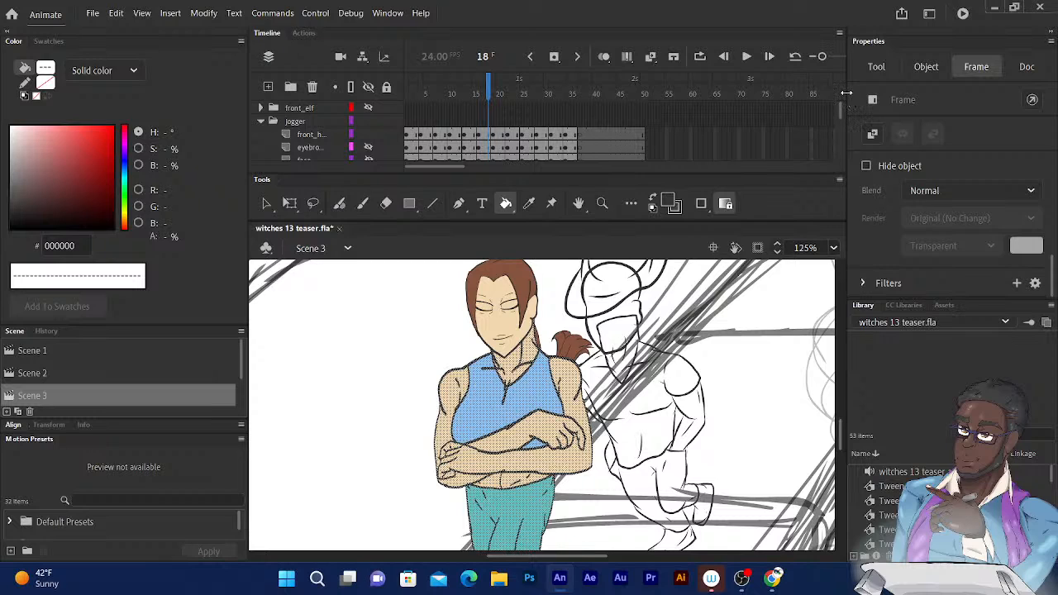
pyautogui.click(368, 109)
pyautogui.click(367, 109)
pyautogui.click(368, 149)
pyautogui.scroll(-3, 838, 107)
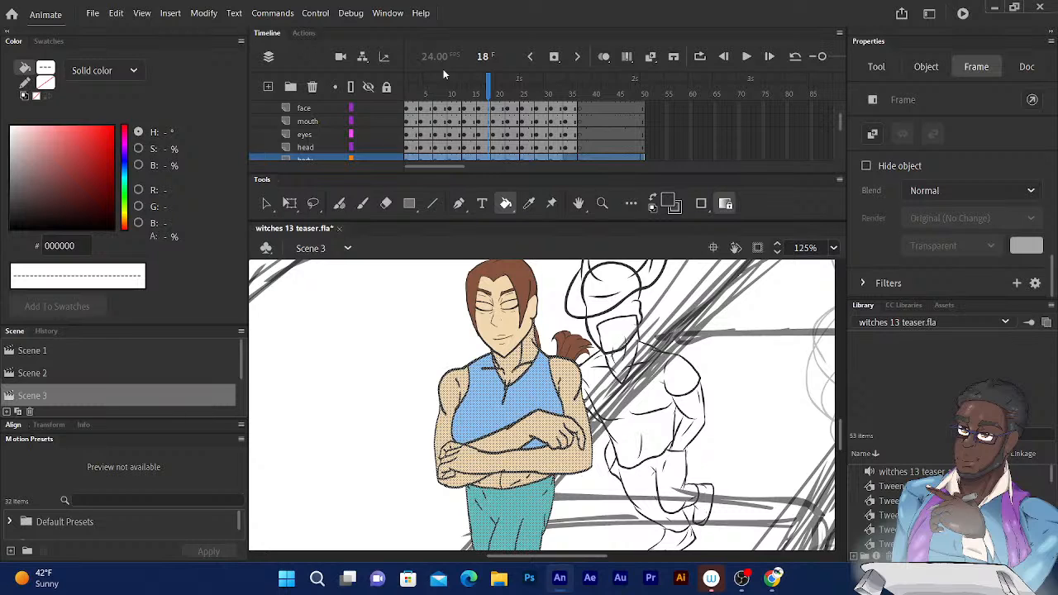
# Bring the whole stage into view and scrub through the timeline to review the jogger's coloured animation
pyautogui.hotkey('ctrl', '-')
pyautogui.hotkey('ctrl', '-')
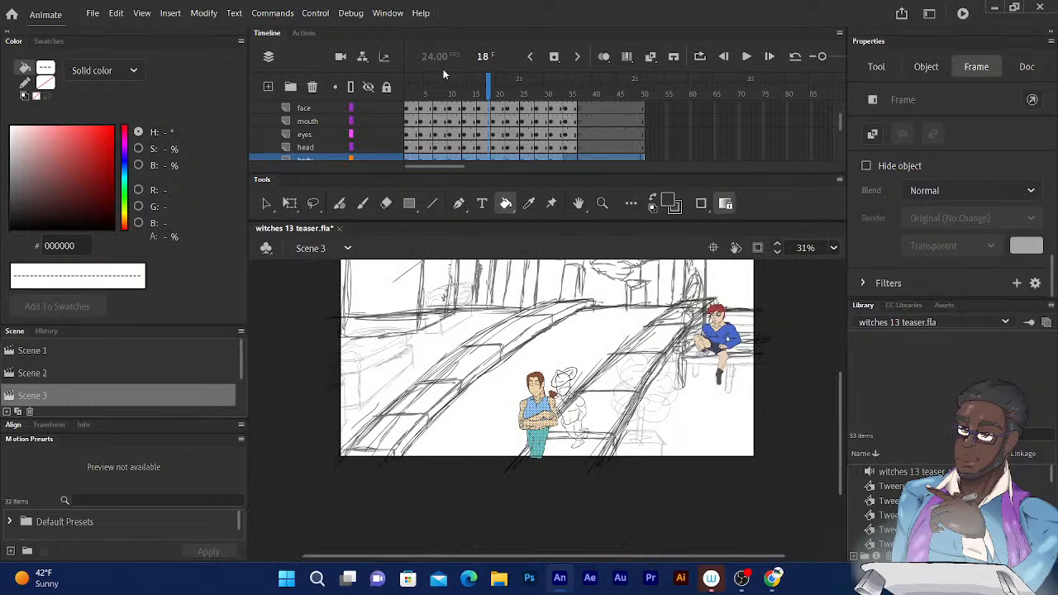
pyautogui.moveTo(591, 381); pyautogui.dragTo(585, 464)
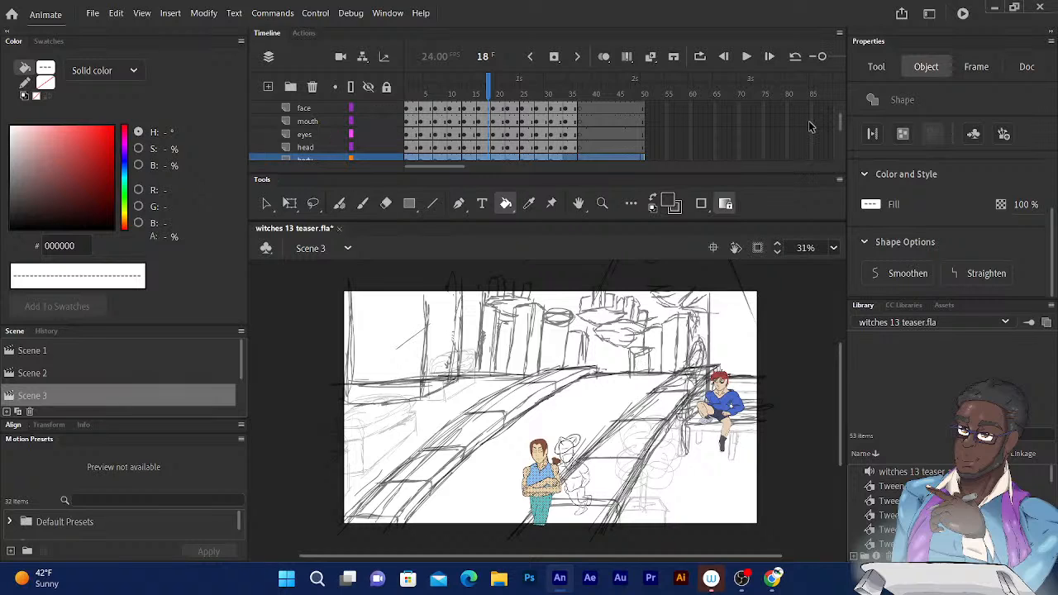
pyautogui.scroll(-1, 839, 123)
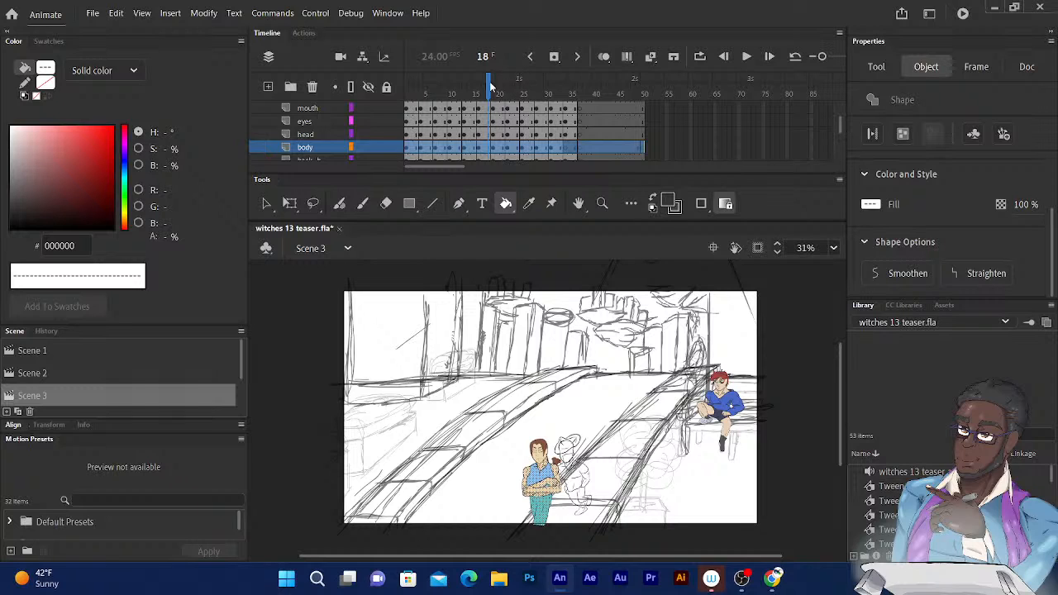
pyautogui.moveTo(490, 86); pyautogui.dragTo(431, 87)
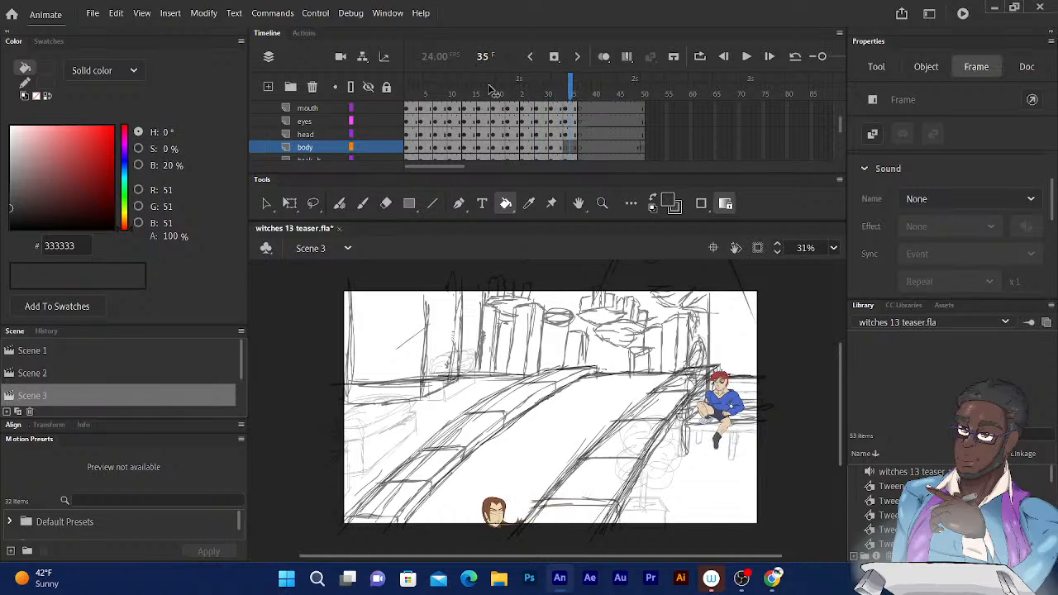
# Step back through the animation frame by frame to frame 1, play its opening briefly and return to frame 1
pyautogui.press(',')
pyautogui.press(',')
pyautogui.press(',')
pyautogui.press(',')
pyautogui.press(',')
pyautogui.press(',')
pyautogui.press(',')
pyautogui.press(',')
pyautogui.press(',')
pyautogui.press(',')
pyautogui.press(',')
pyautogui.press(',')
pyautogui.press(',')
pyautogui.press(',')
pyautogui.press(',')
pyautogui.press(',')
pyautogui.press(',')
pyautogui.press(',')
pyautogui.press(',')
pyautogui.press(',')
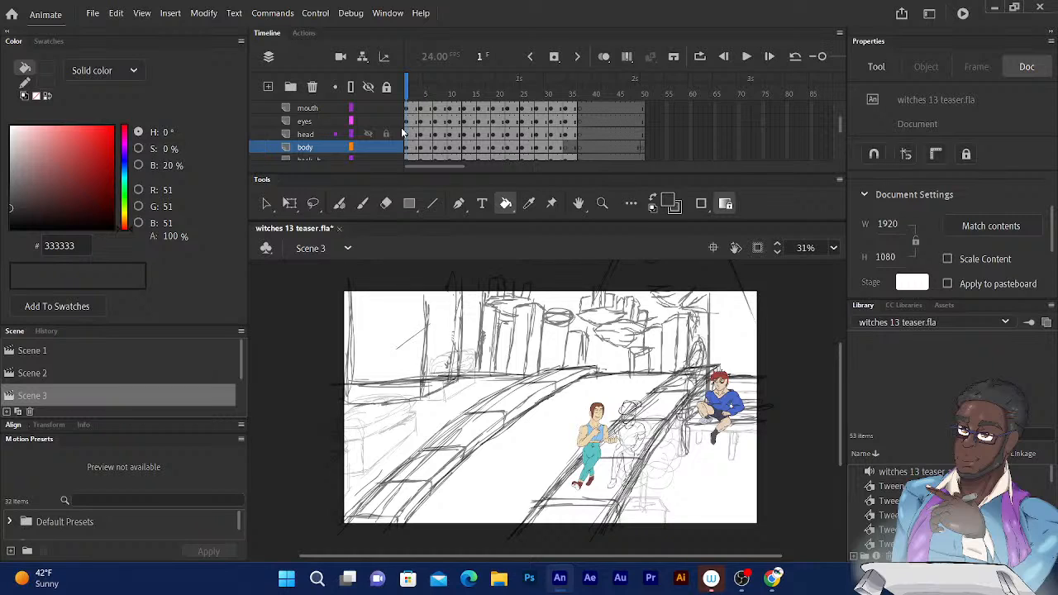
pyautogui.press('Return')
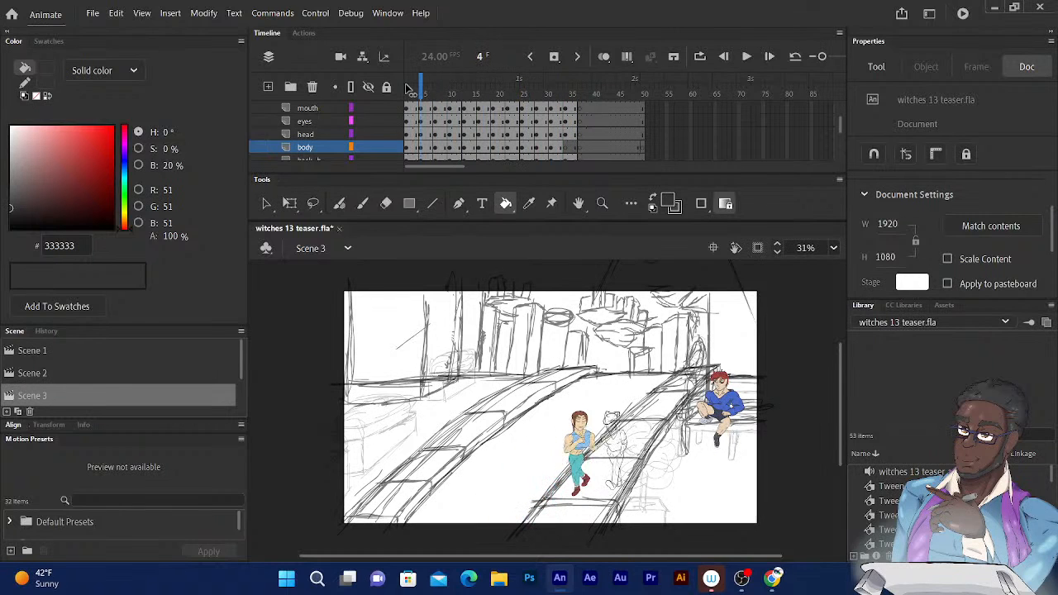
pyautogui.click(406, 89)
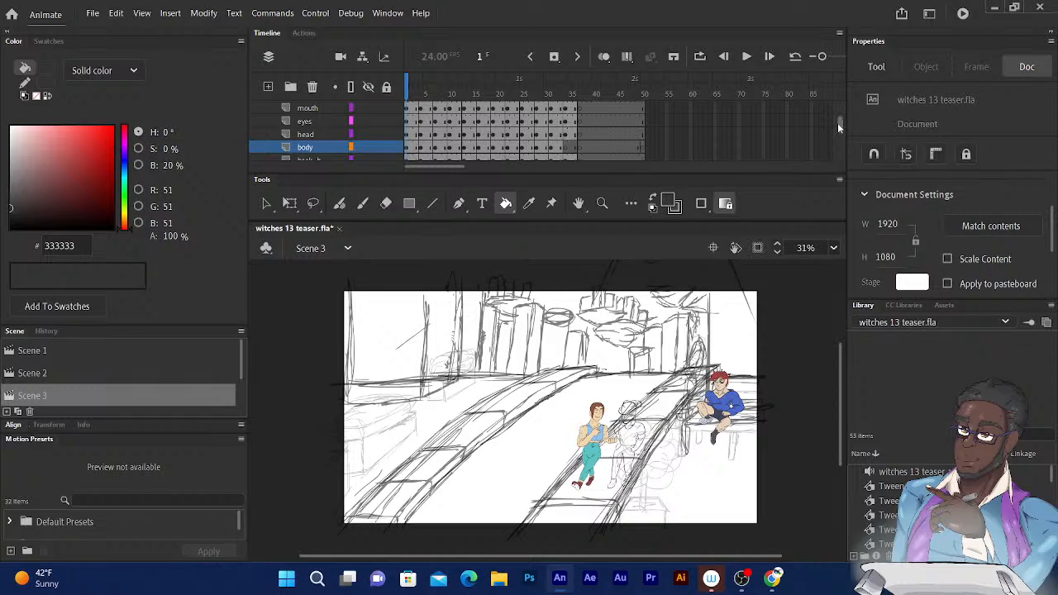
# Collapse the jogger folder, expand the partner folder and select its body layer
pyautogui.scroll(2, 838, 122)
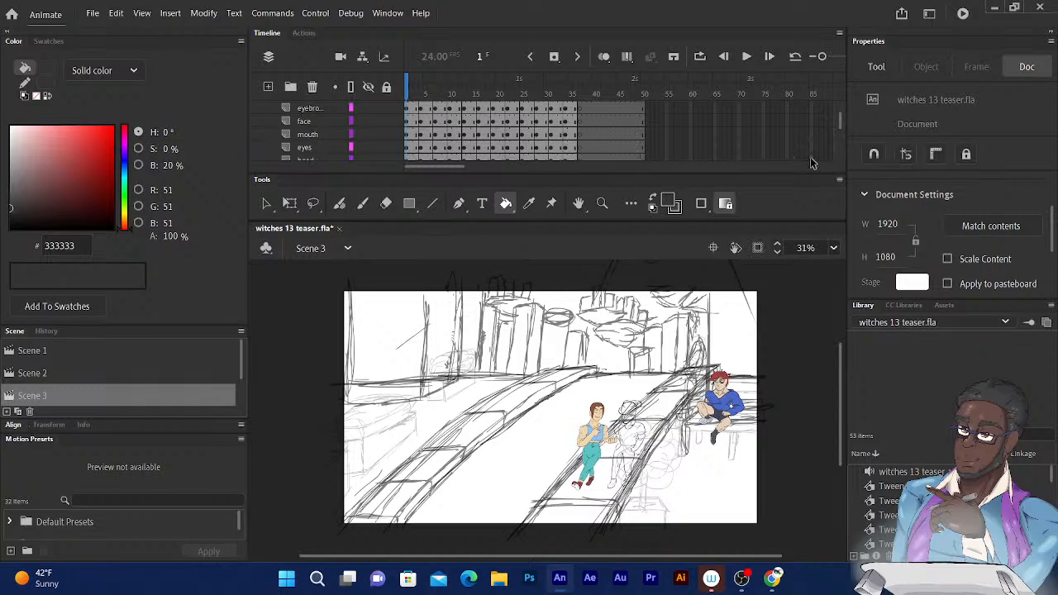
pyautogui.scroll(1, 838, 123)
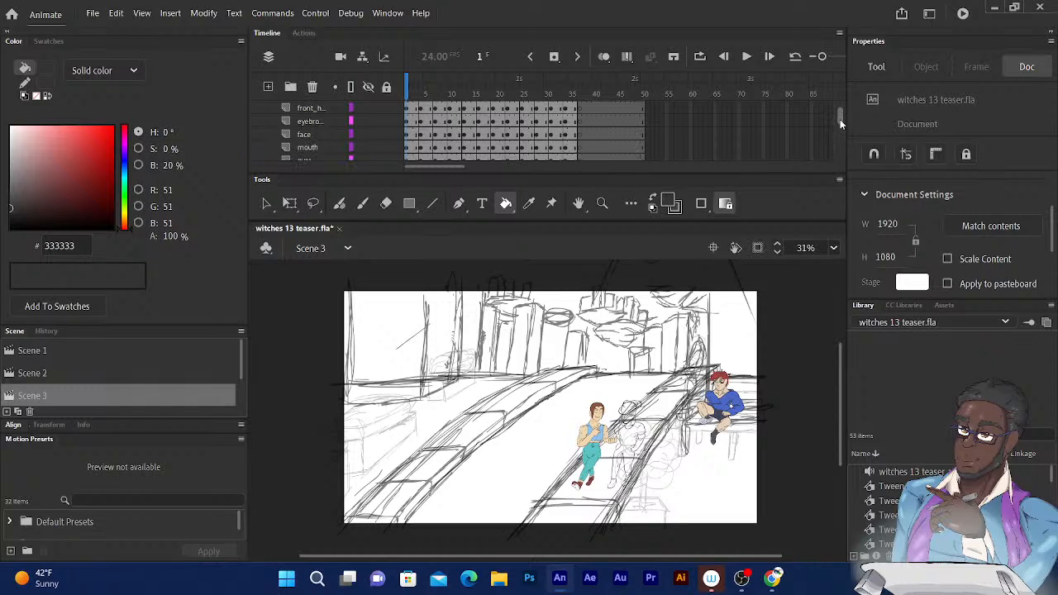
pyautogui.scroll(2, 843, 105)
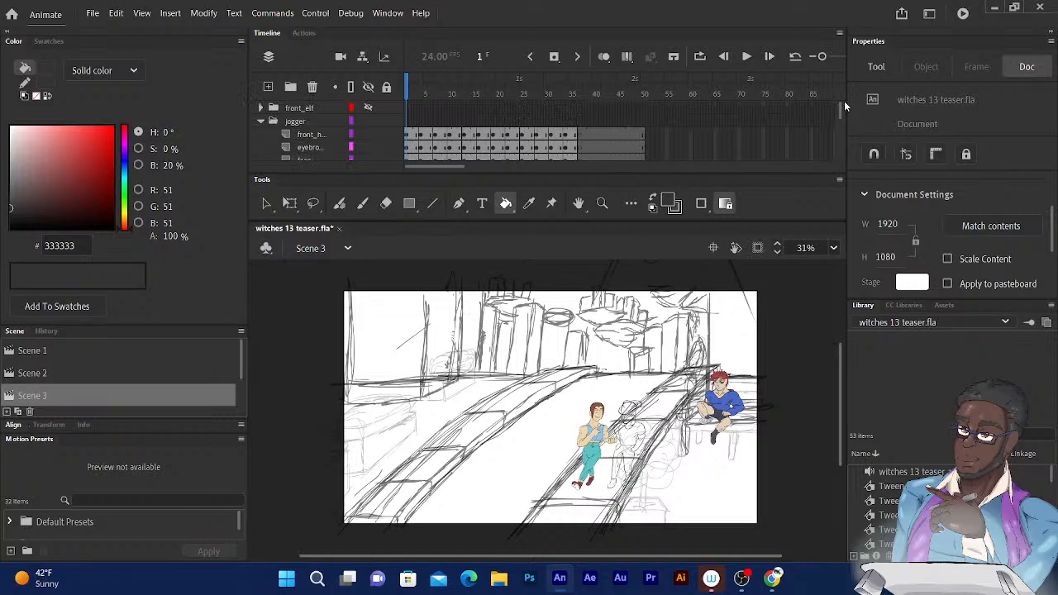
pyautogui.click(261, 121)
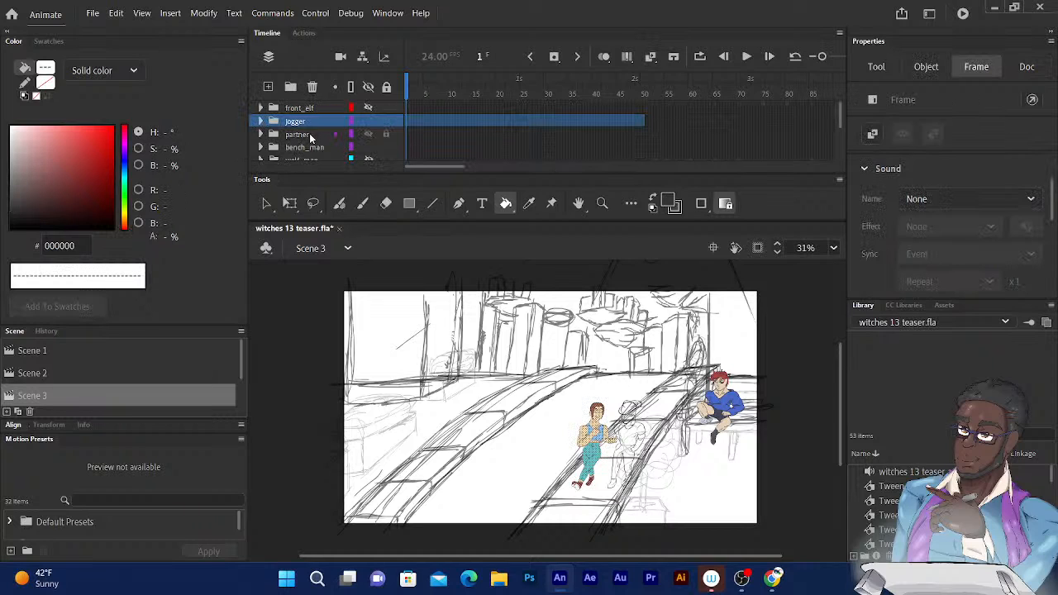
pyautogui.click(261, 135)
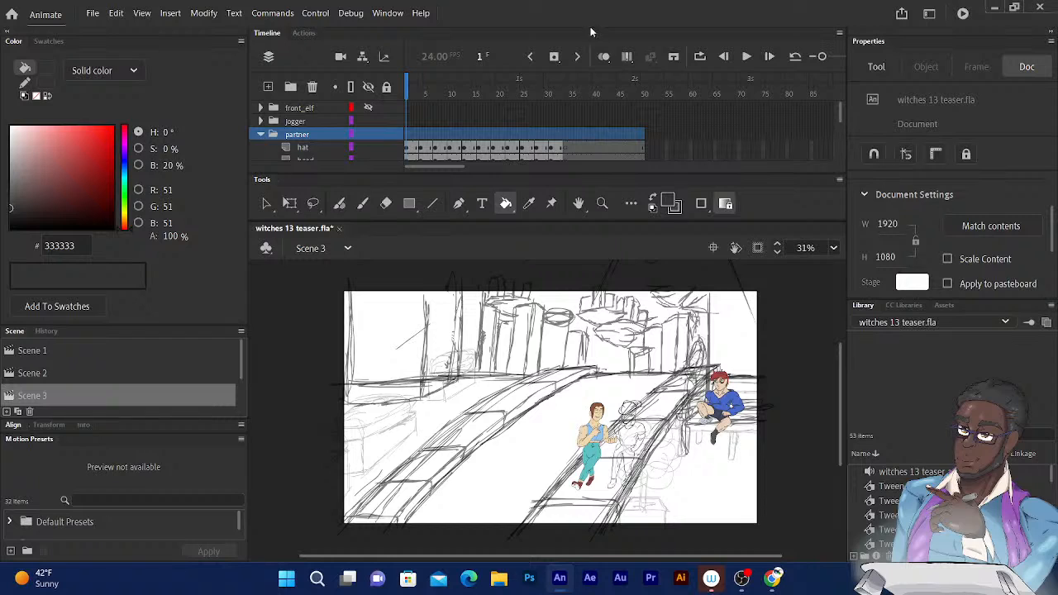
pyautogui.scroll(-3, 837, 119)
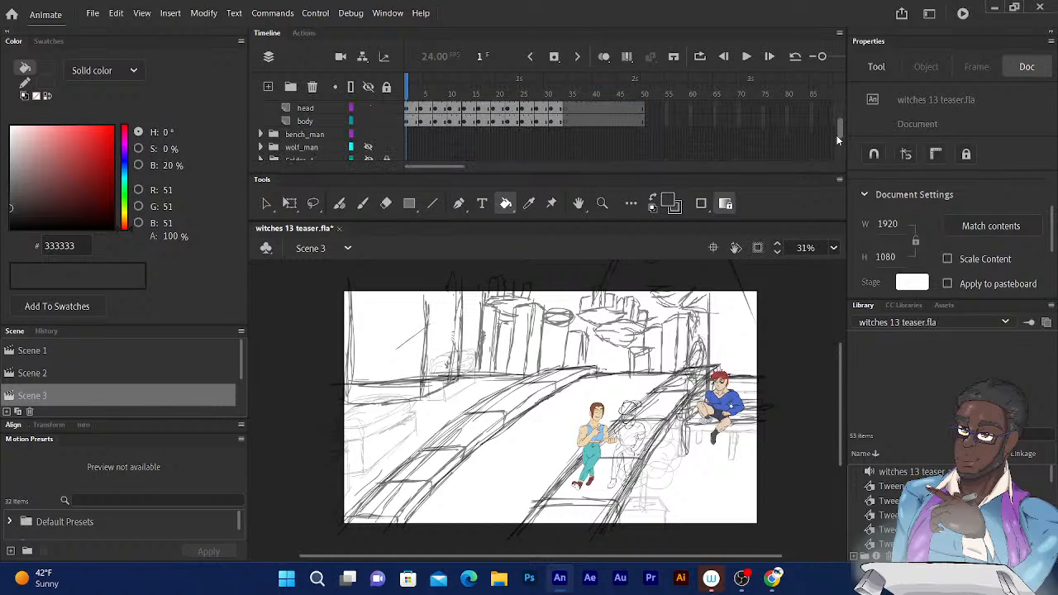
pyautogui.click(319, 121)
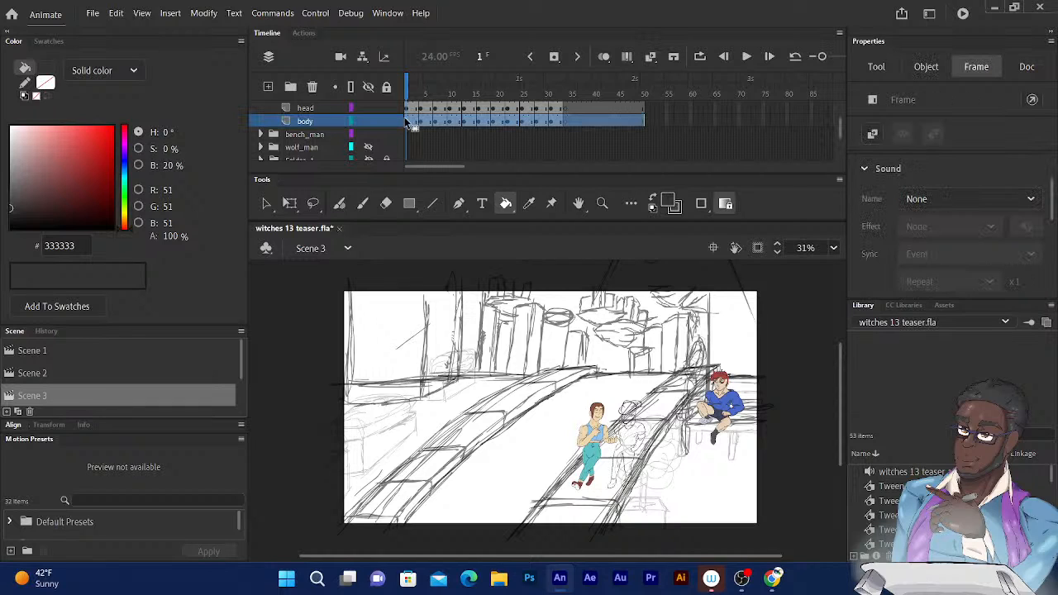
# Activate the Fluid Brush with its mode set to Paint Behind for work on the partner's body at 250% zoom
pyautogui.hotkey('ctrl', '=')
pyautogui.hotkey('ctrl', '=')
pyautogui.hotkey('ctrl', '=')
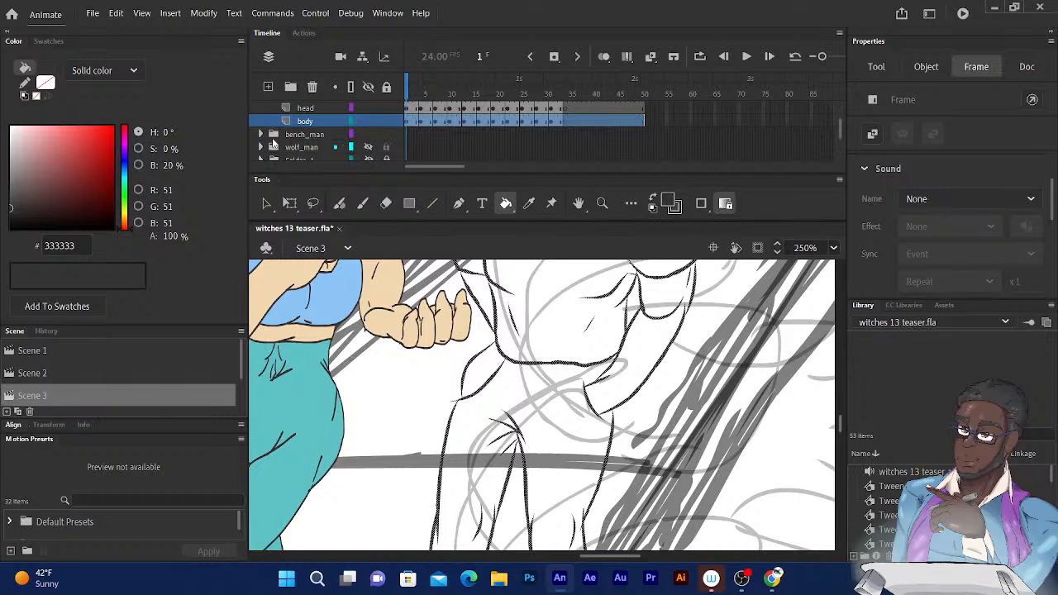
pyautogui.click(339, 203)
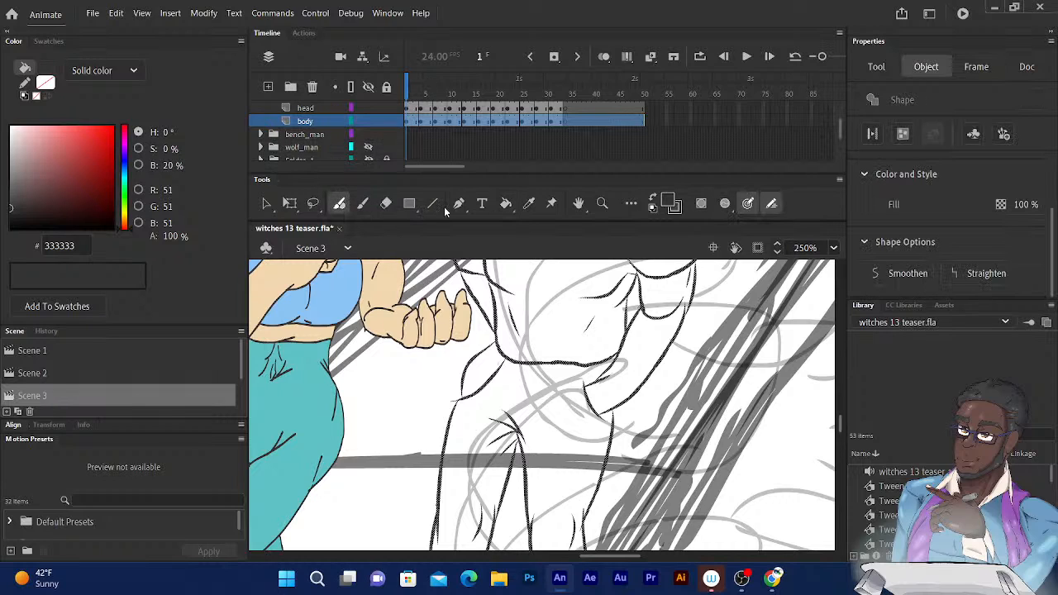
pyautogui.click(876, 70)
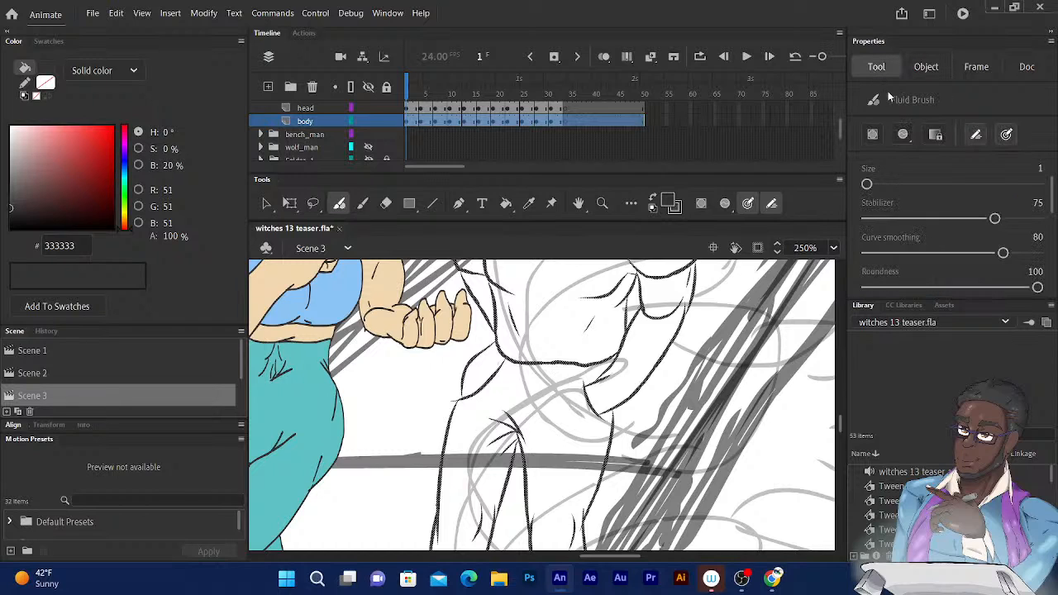
pyautogui.click(903, 135)
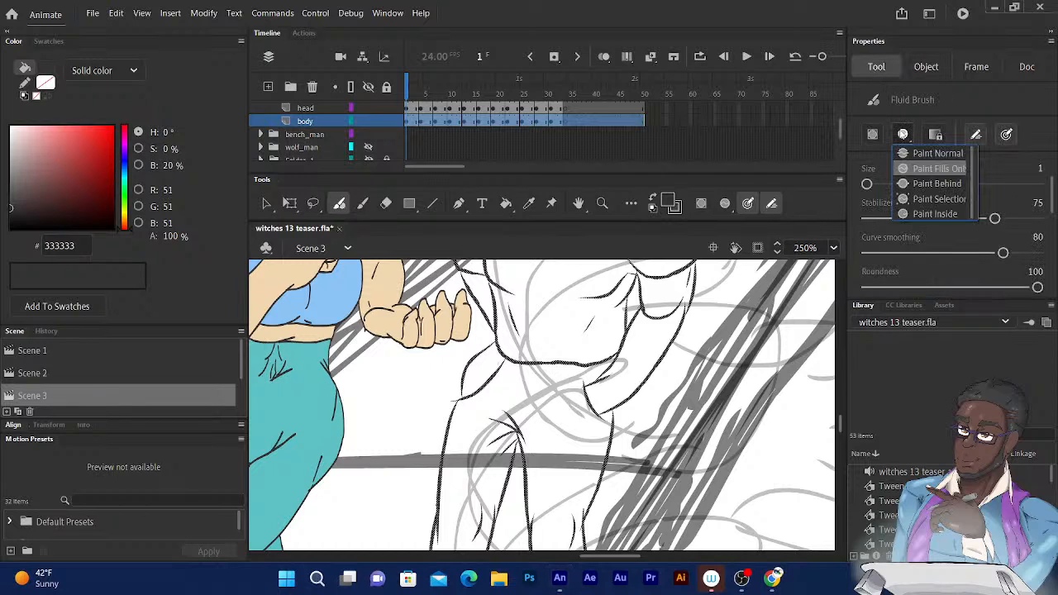
pyautogui.click(908, 182)
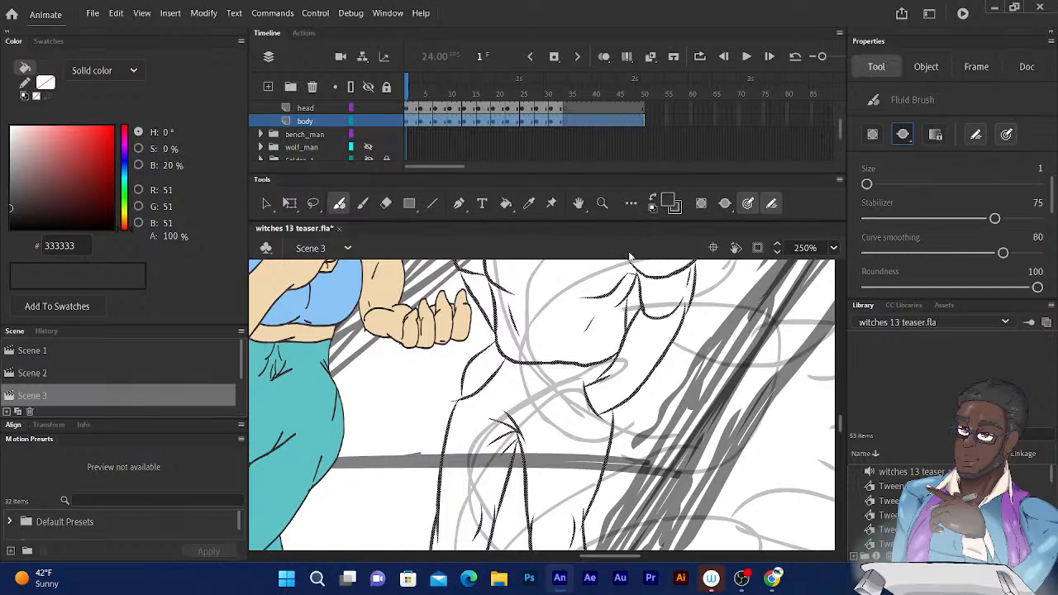
# Erase the stray line end at the partner's outer hip and redraw the leg outline to meet the hip line
pyautogui.moveTo(480, 319); pyautogui.dragTo(522, 255)
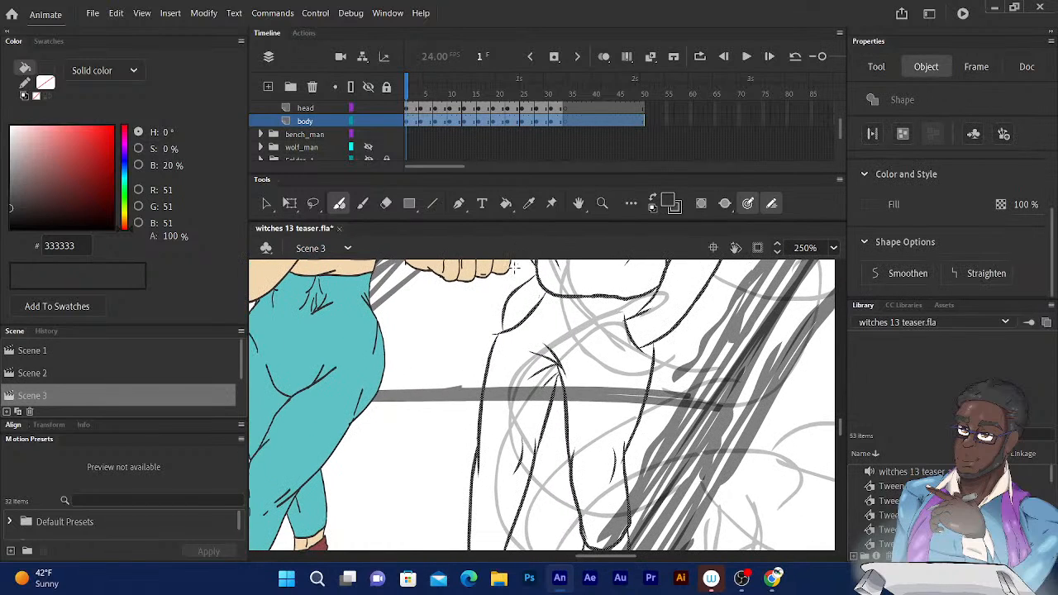
pyautogui.hotkey('ctrl', '=')
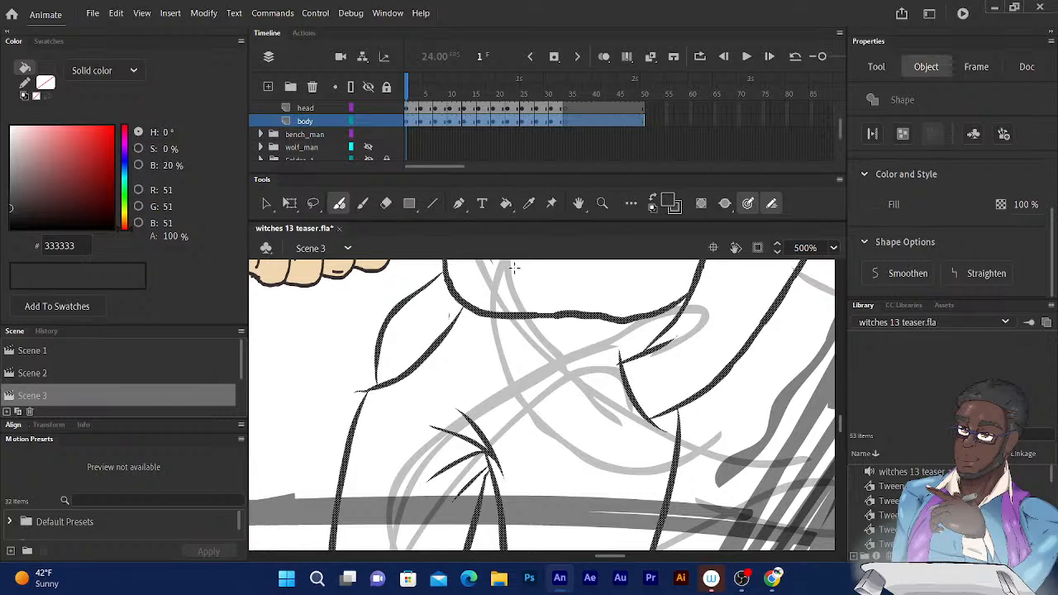
pyautogui.moveTo(518, 255); pyautogui.dragTo(567, 235)
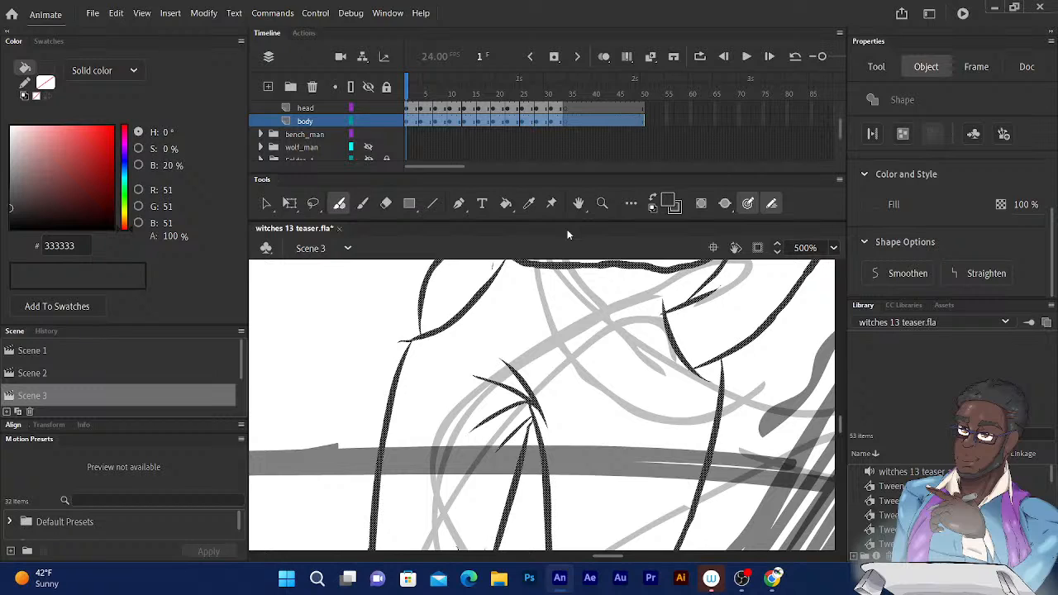
pyautogui.click(385, 203)
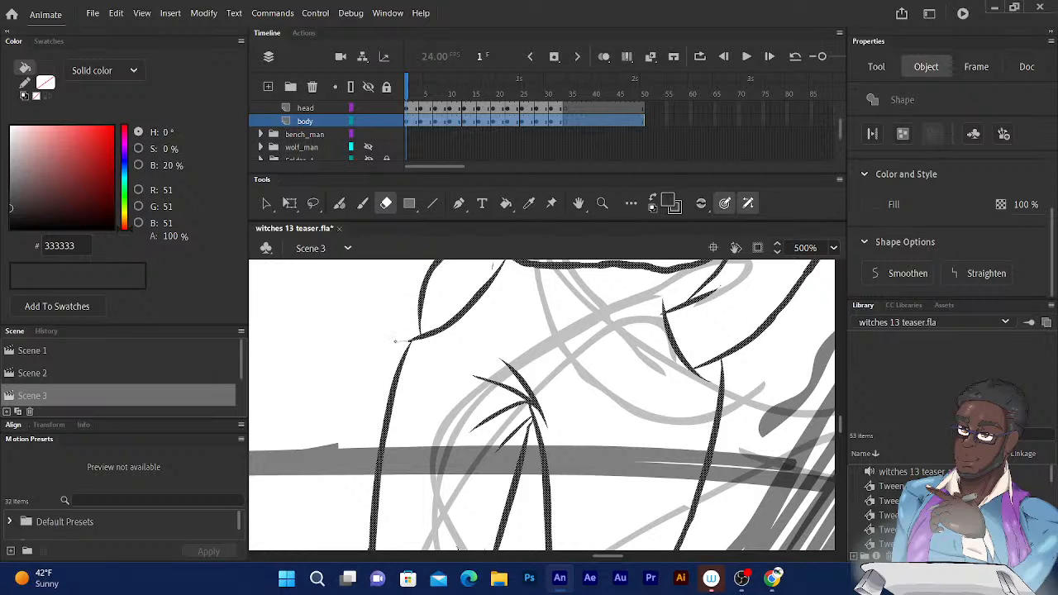
pyautogui.moveTo(396, 341); pyautogui.dragTo(406, 342)
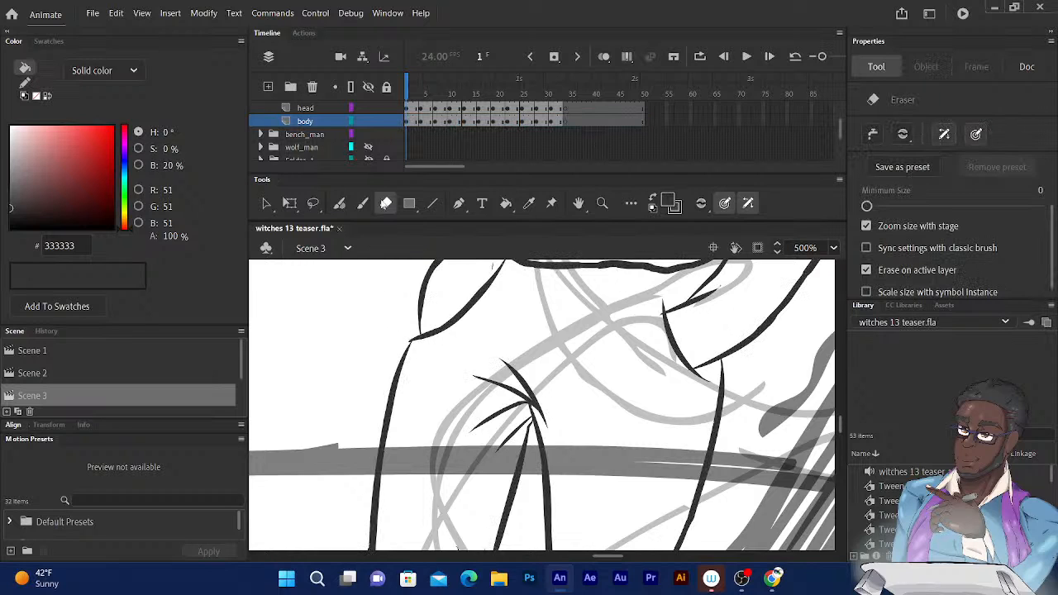
pyautogui.click(338, 204)
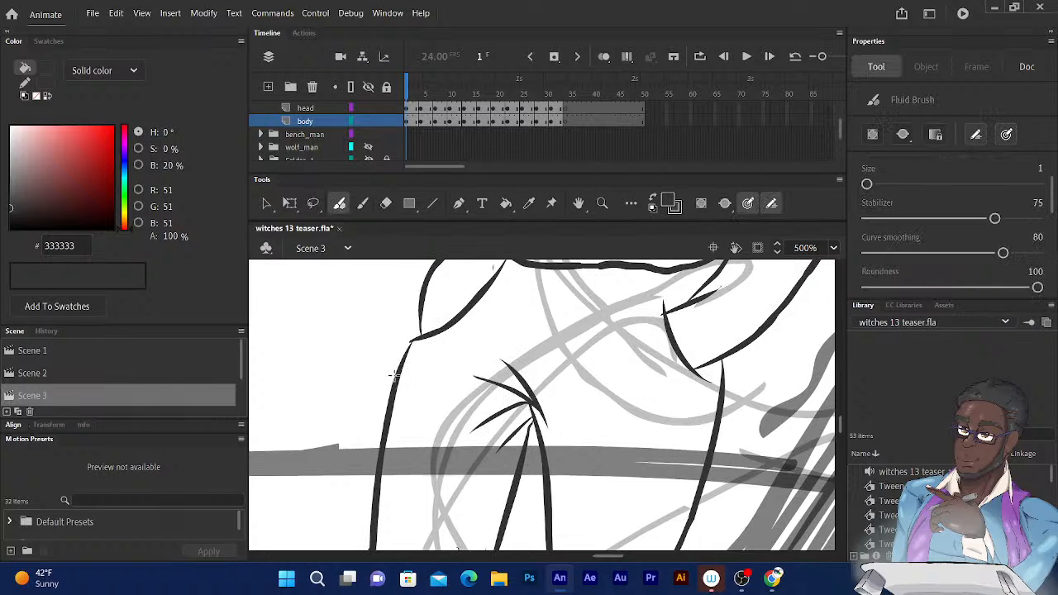
pyautogui.moveTo(395, 375); pyautogui.dragTo(419, 338)
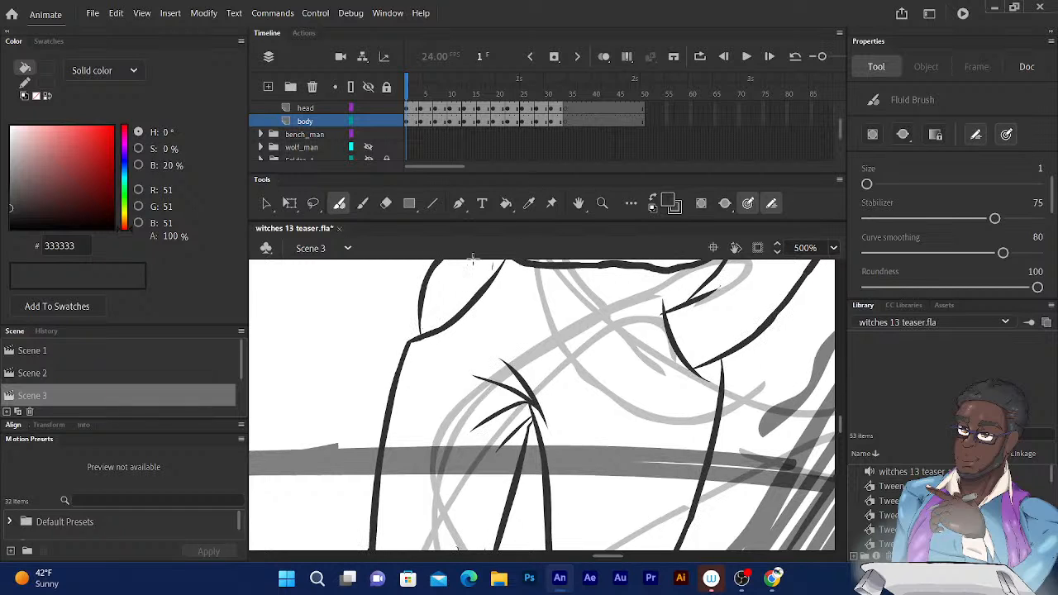
# Close the small gaps in the outlines of the partner's two shoes with the Fluid Brush
pyautogui.moveTo(448, 292); pyautogui.dragTo(380, 407)
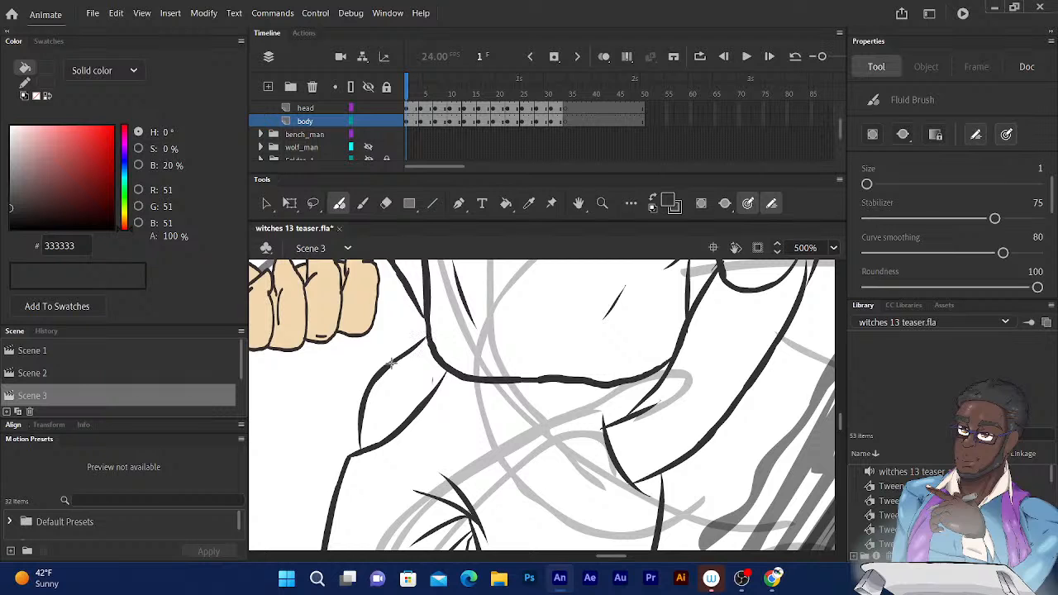
pyautogui.moveTo(471, 273)
pyautogui.mouseDown()
pyautogui.moveTo(455, 279)
pyautogui.moveTo(390, 225)
pyautogui.moveTo(395, 116)
pyautogui.moveTo(392, 145)
pyautogui.moveTo(407, 88)
pyautogui.moveTo(429, 89)
pyautogui.mouseUp()
pyautogui.moveTo(414, 293); pyautogui.dragTo(466, 157)
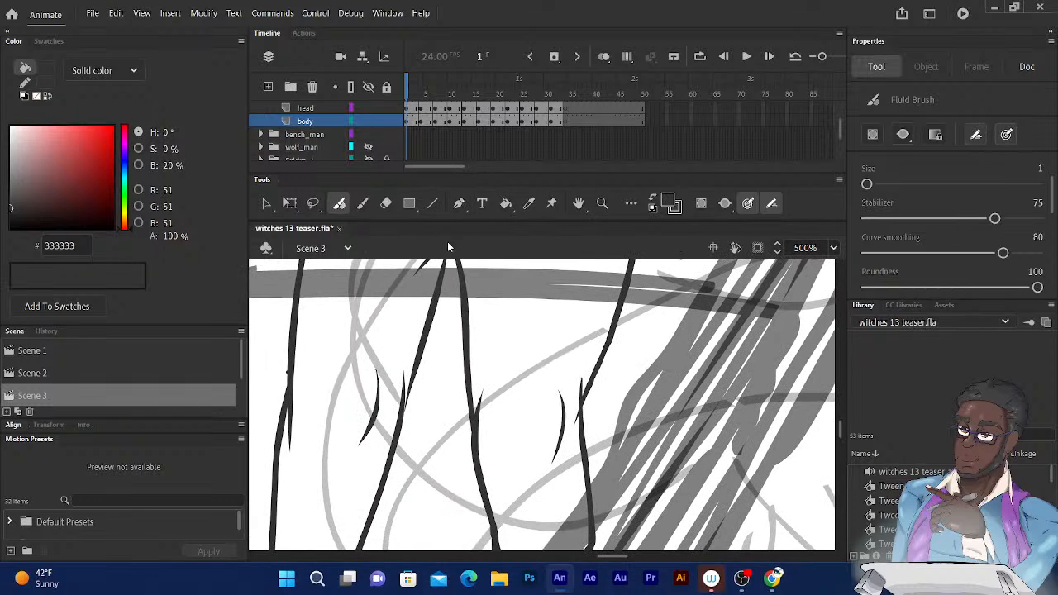
pyautogui.moveTo(438, 263)
pyautogui.mouseDown()
pyautogui.moveTo(440, 237)
pyautogui.moveTo(468, 191)
pyautogui.mouseUp()
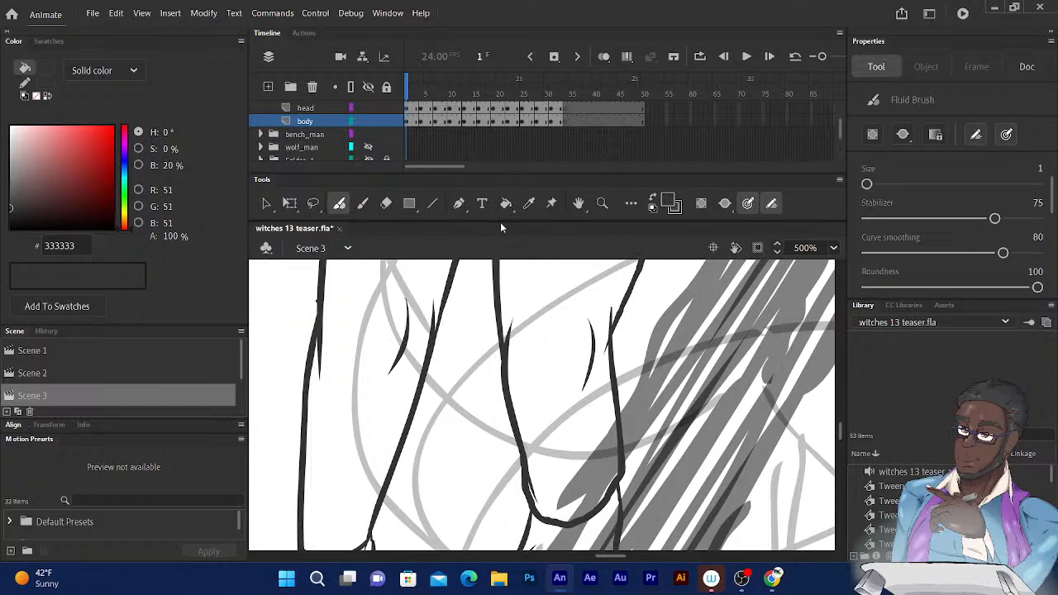
pyautogui.moveTo(449, 282); pyautogui.dragTo(448, 170)
pyautogui.moveTo(405, 298); pyautogui.dragTo(470, 244)
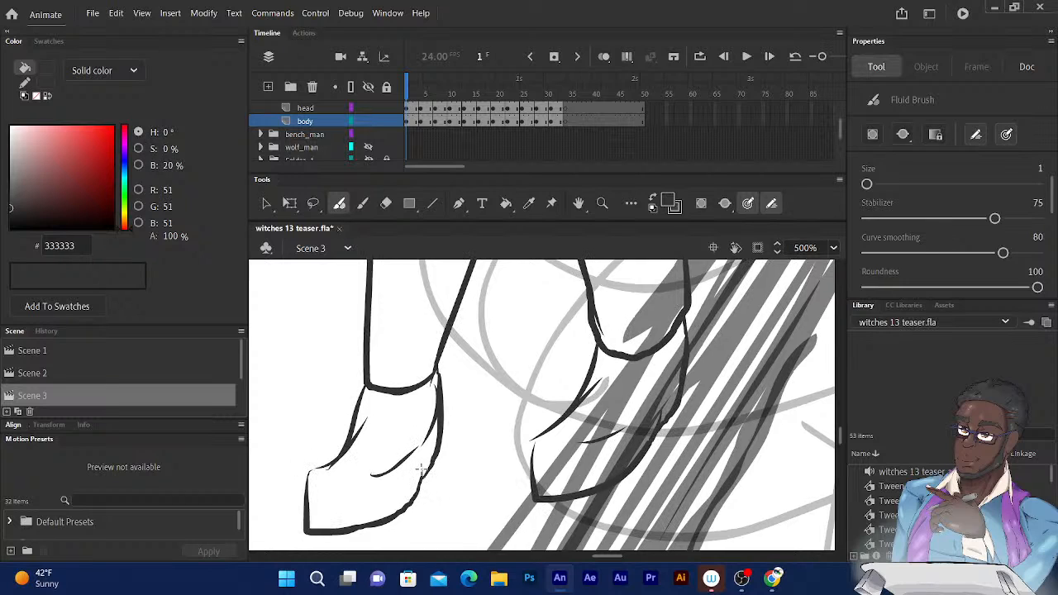
pyautogui.moveTo(422, 470); pyautogui.dragTo(427, 449)
pyautogui.moveTo(556, 423)
pyautogui.mouseDown()
pyautogui.moveTo(531, 471)
pyautogui.moveTo(535, 492)
pyautogui.mouseUp()
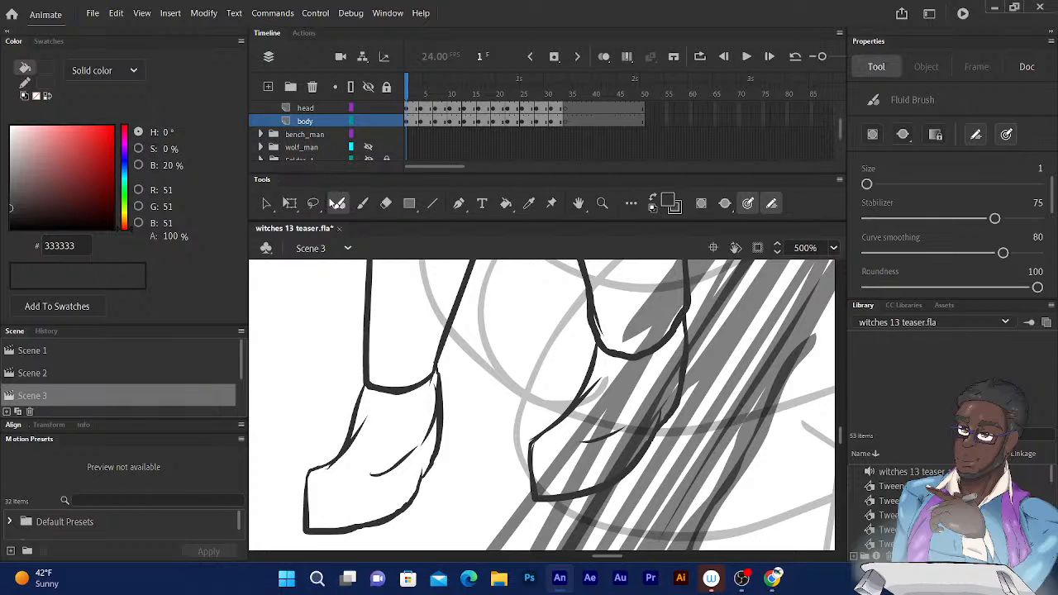
# Draw a line with the Fluid Brush from the partner's outer thigh up to the underside of the forearm, closing the hip outline
pyautogui.moveTo(416, 298); pyautogui.dragTo(339, 384)
pyautogui.click(386, 204)
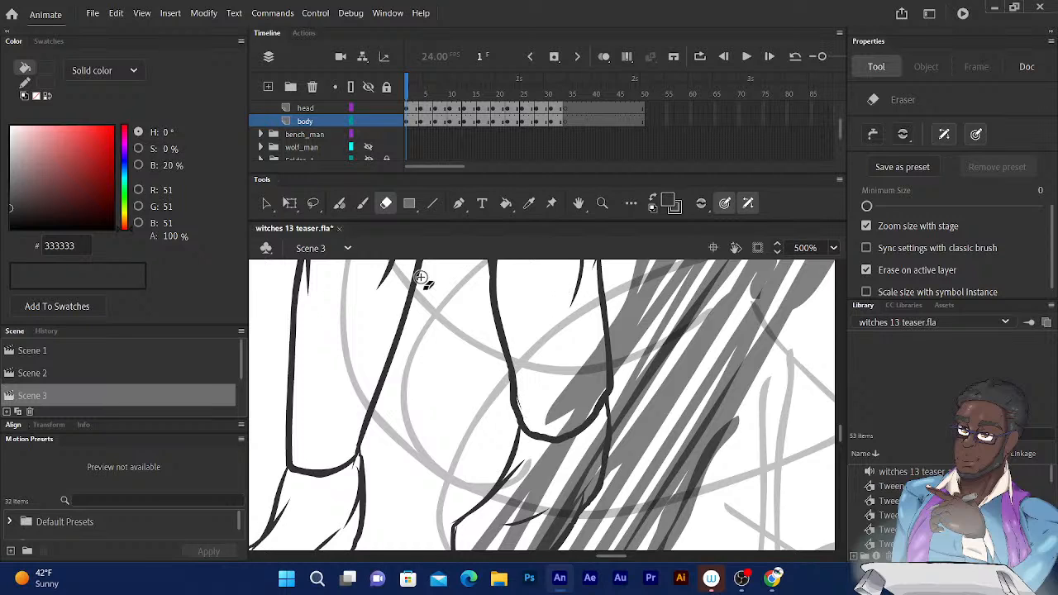
pyautogui.scroll(5, 413, 285)
pyautogui.scroll(6, 379, 306)
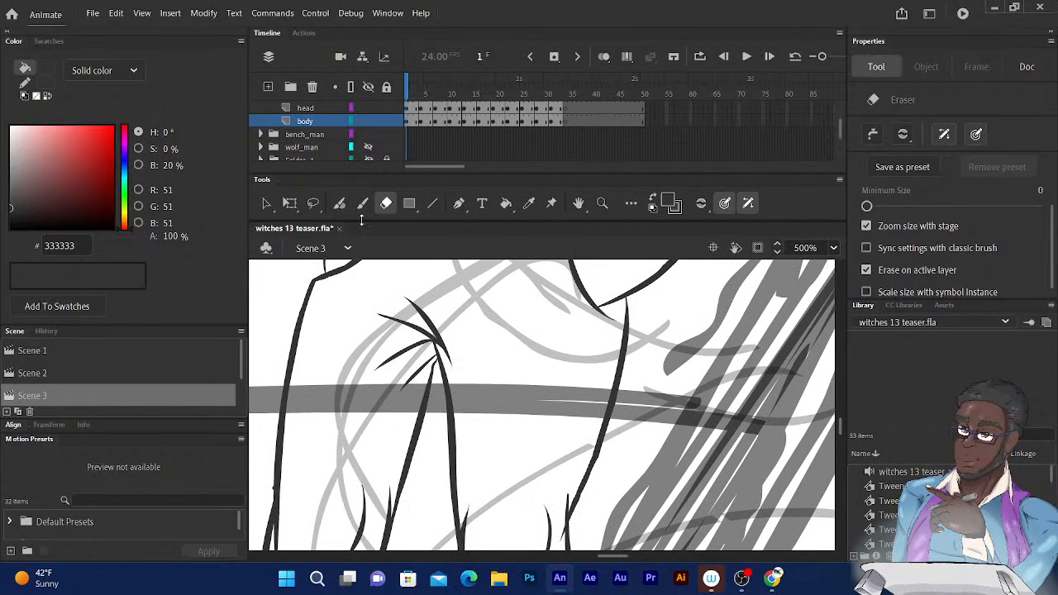
pyautogui.click(340, 203)
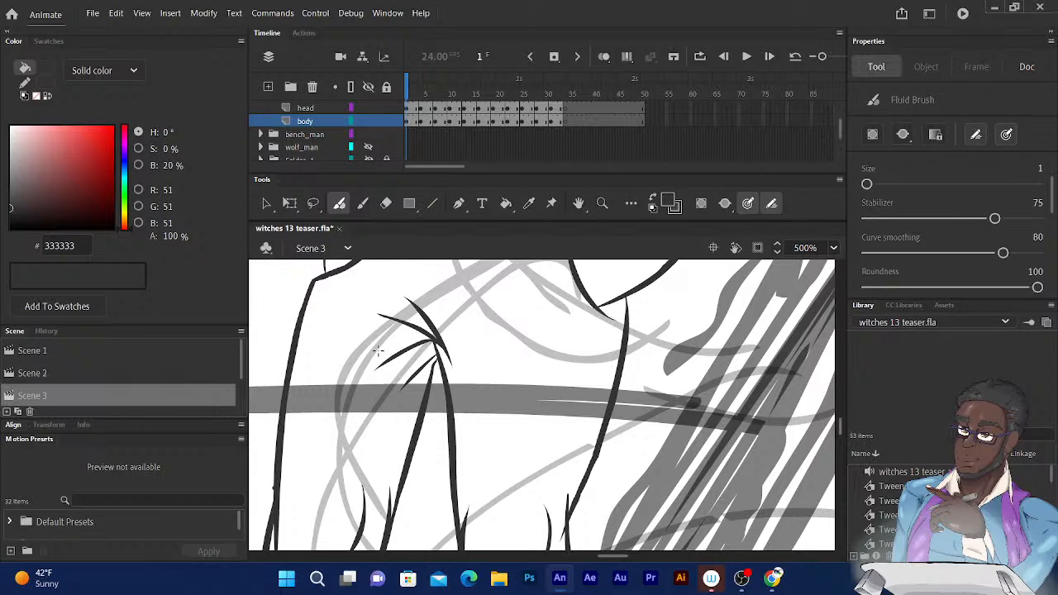
pyautogui.moveTo(463, 336)
pyautogui.mouseDown()
pyautogui.moveTo(467, 349)
pyautogui.moveTo(370, 470)
pyautogui.moveTo(364, 428)
pyautogui.moveTo(383, 379)
pyautogui.moveTo(484, 361)
pyautogui.mouseUp()
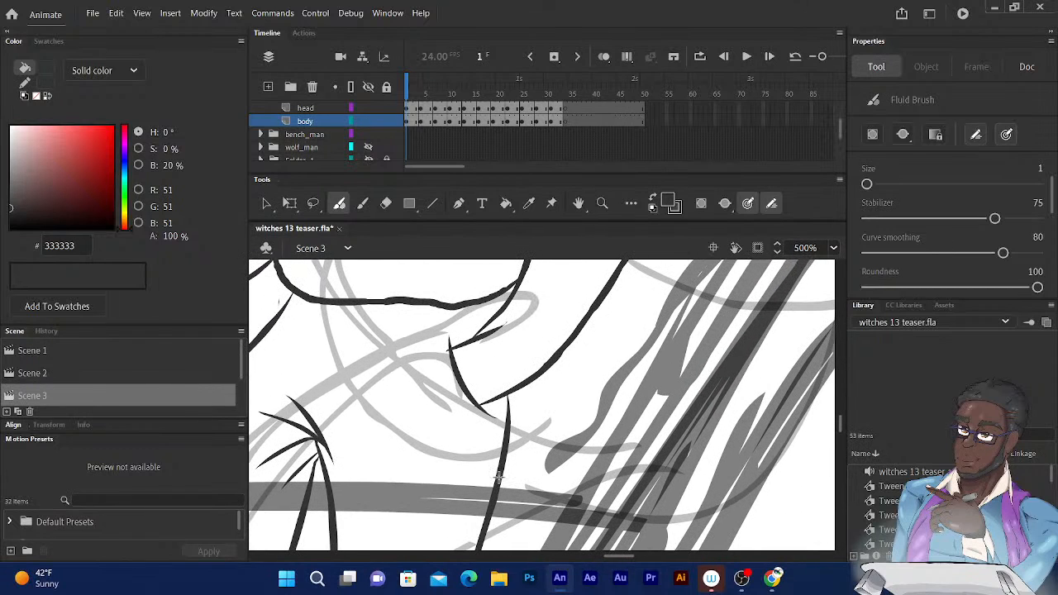
pyautogui.moveTo(500, 474); pyautogui.dragTo(534, 382)
pyautogui.moveTo(500, 477)
pyautogui.mouseDown()
pyautogui.moveTo(535, 373)
pyautogui.moveTo(493, 395)
pyautogui.mouseUp()
pyautogui.moveTo(436, 357); pyautogui.dragTo(535, 447)
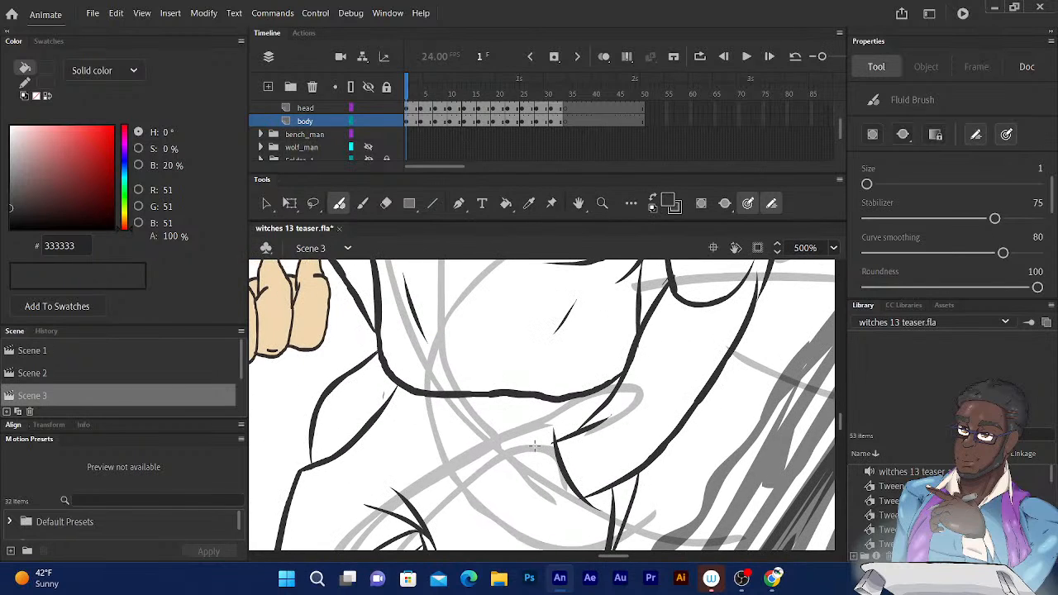
# Retrace the partner's shoulder line from the base of the neck out towards the upper arm
pyautogui.moveTo(391, 326); pyautogui.dragTo(381, 412)
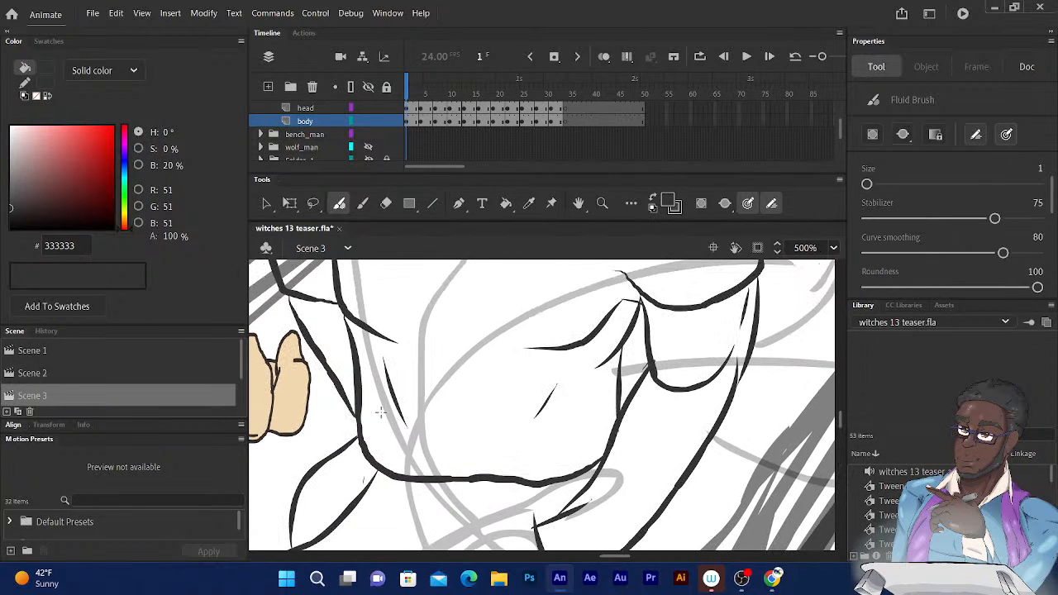
pyautogui.moveTo(405, 324); pyautogui.dragTo(365, 403)
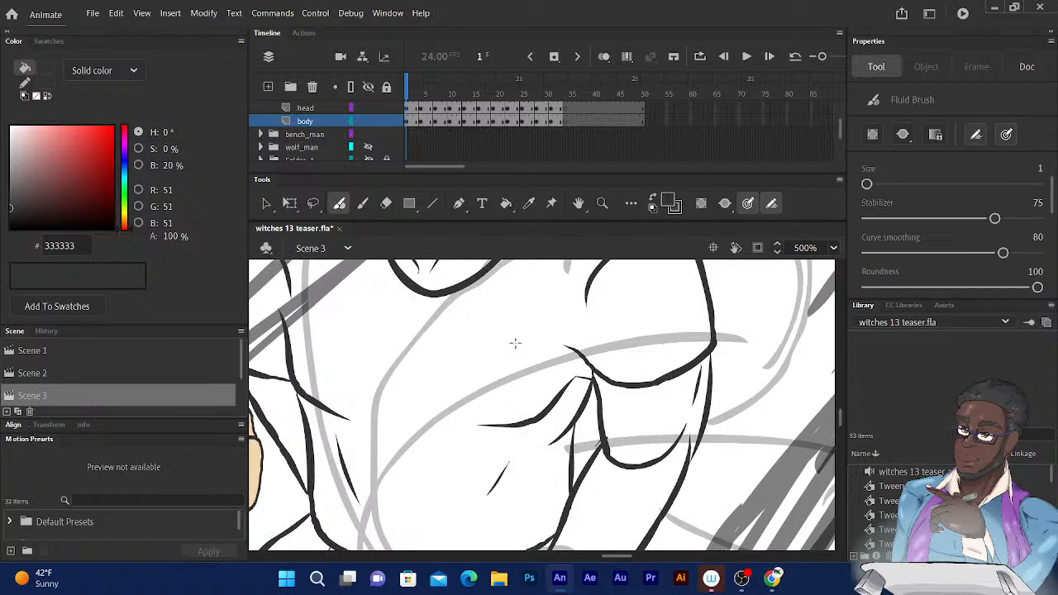
pyautogui.moveTo(369, 327)
pyautogui.mouseDown()
pyautogui.moveTo(513, 324)
pyautogui.moveTo(497, 439)
pyautogui.mouseUp()
pyautogui.scroll(-2, 392, 339)
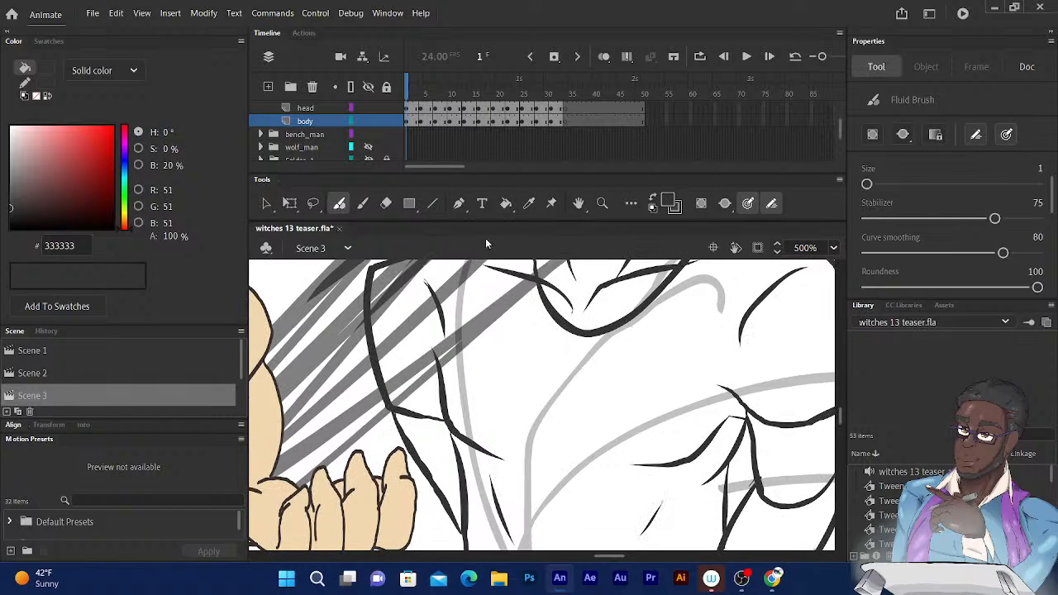
pyautogui.moveTo(430, 344)
pyautogui.mouseDown()
pyautogui.moveTo(428, 474)
pyautogui.moveTo(392, 512)
pyautogui.mouseUp()
pyautogui.moveTo(462, 392)
pyautogui.mouseDown()
pyautogui.moveTo(392, 474)
pyautogui.moveTo(382, 457)
pyautogui.mouseUp()
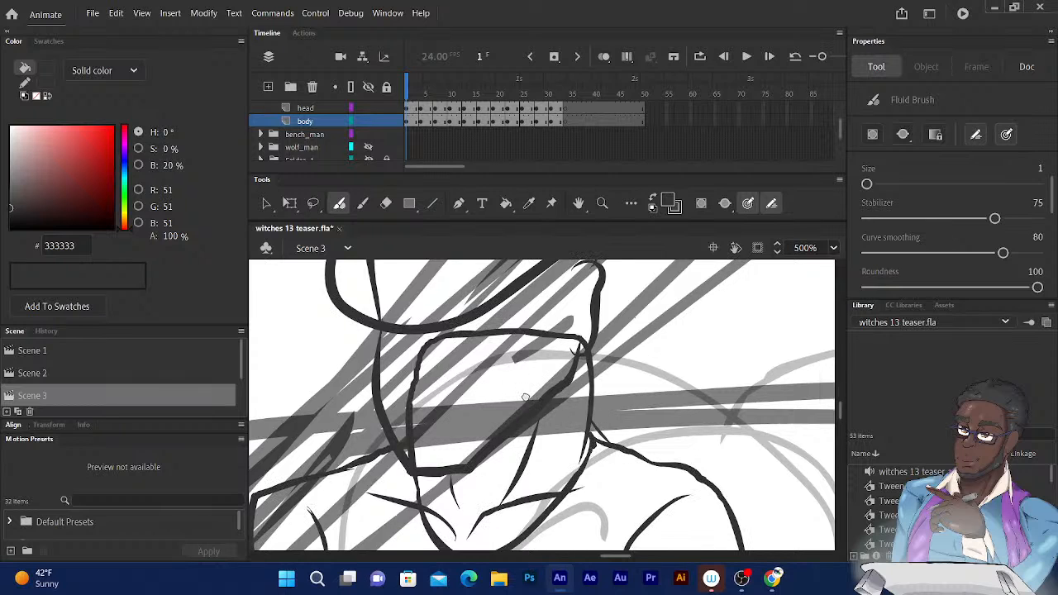
pyautogui.moveTo(511, 386); pyautogui.dragTo(432, 304)
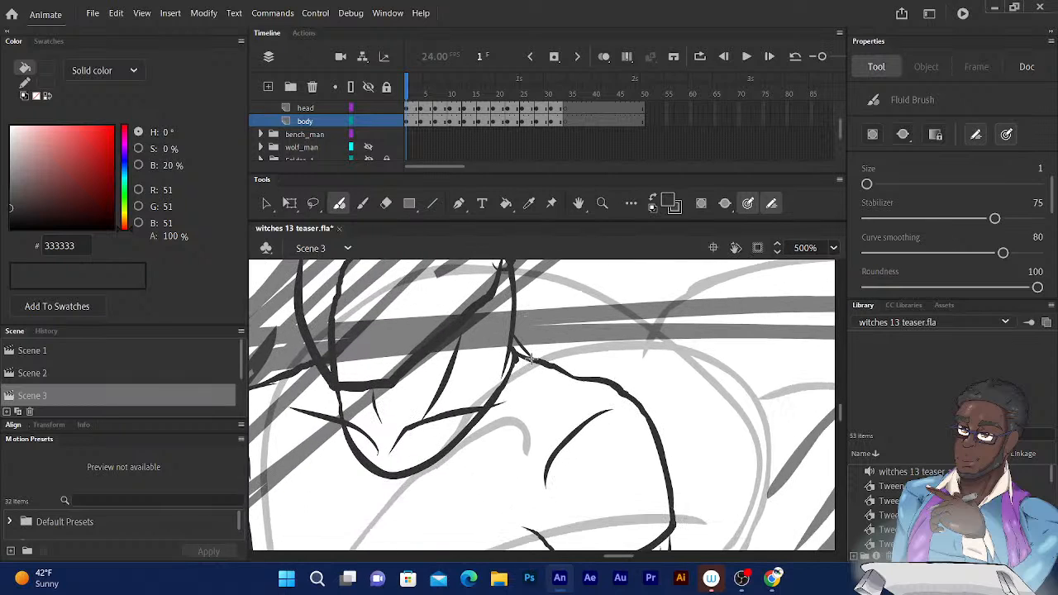
pyautogui.moveTo(526, 357); pyautogui.dragTo(590, 380)
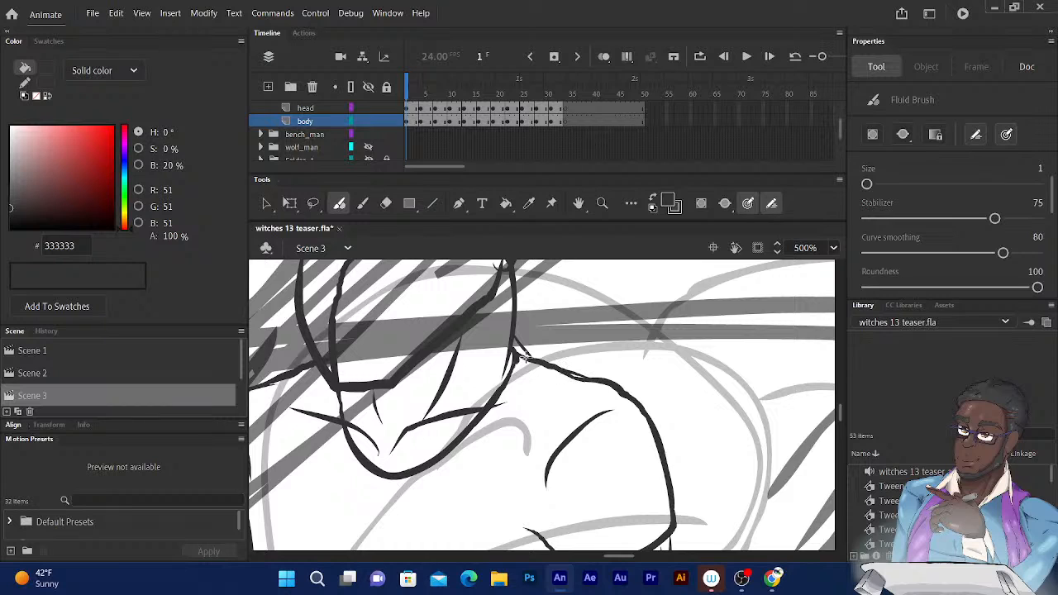
pyautogui.moveTo(526, 358); pyautogui.dragTo(654, 425)
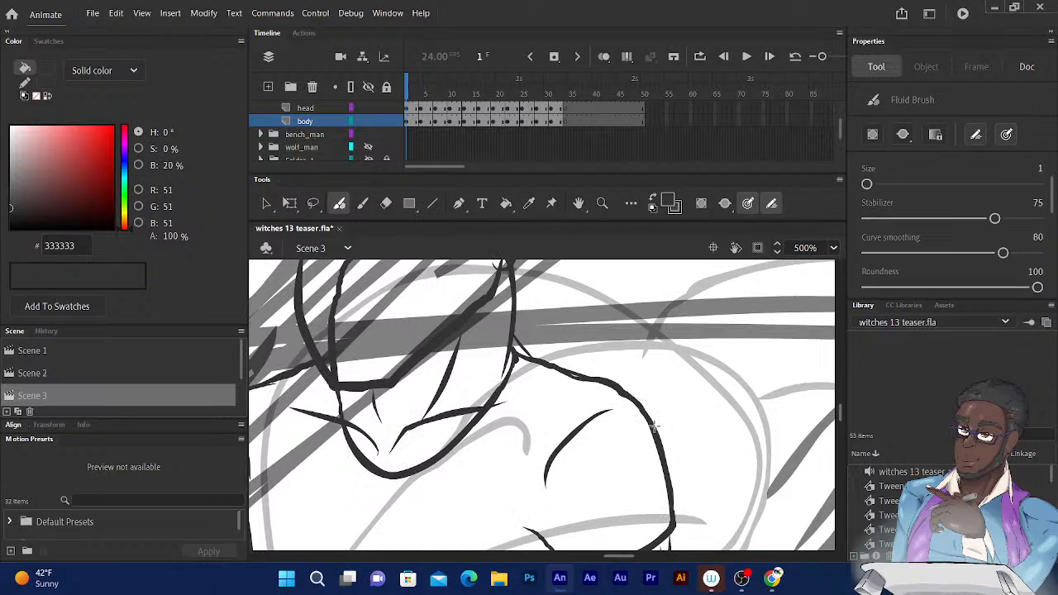
# Erase the rough middle of the shoulder line, redraw it smoothly, and close the gap in the outer arm line below the sleeve
pyautogui.press('e')
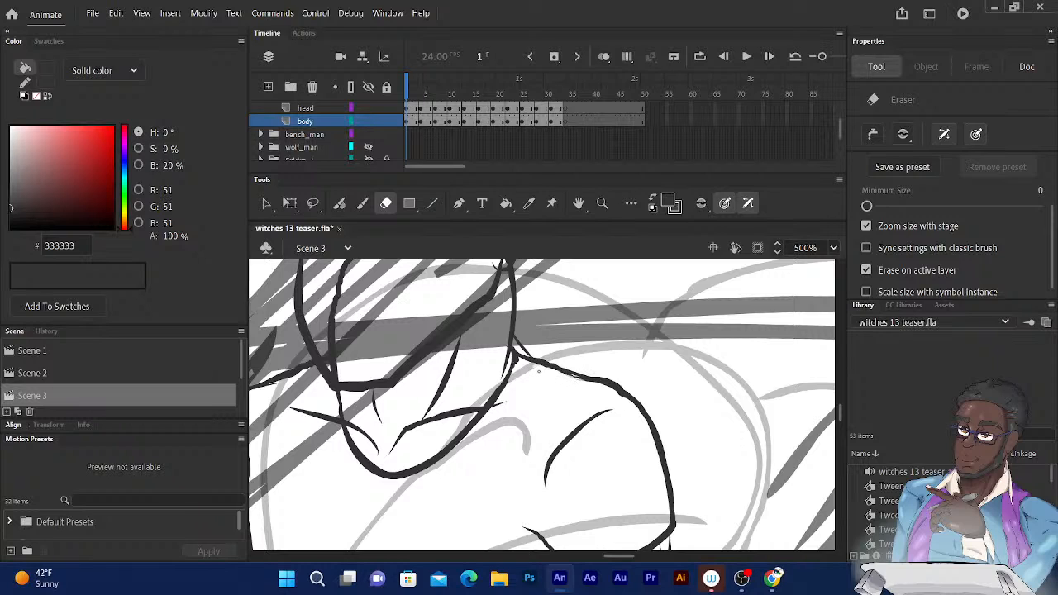
pyautogui.moveTo(539, 373); pyautogui.dragTo(626, 392)
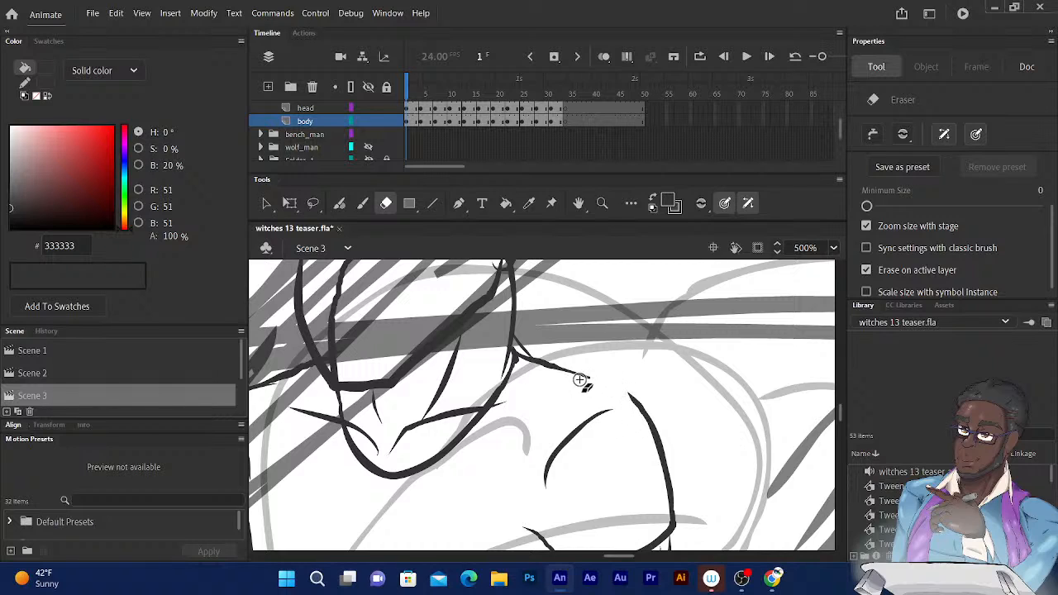
pyautogui.click(340, 205)
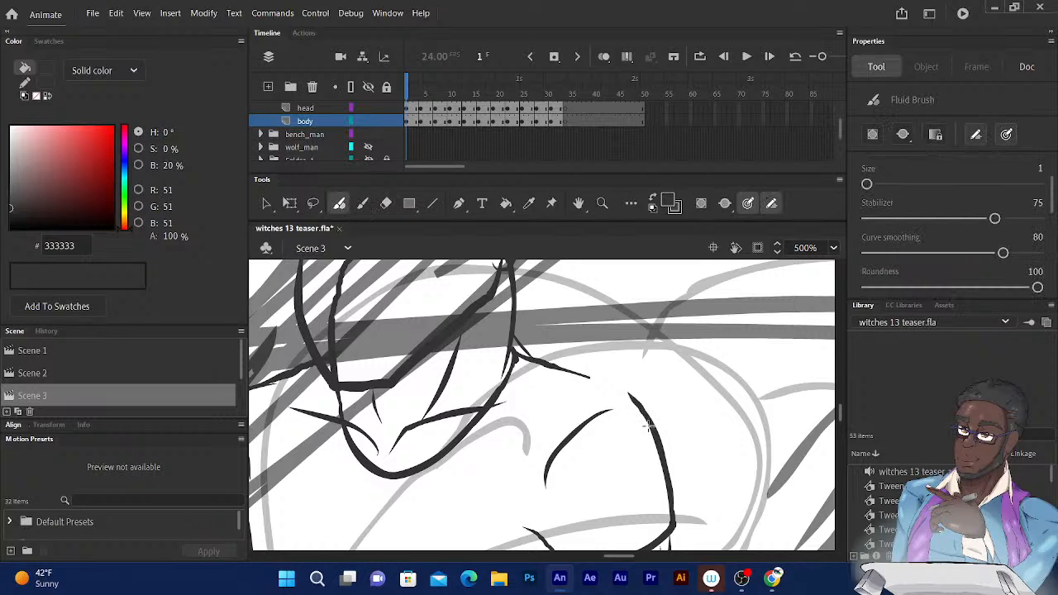
pyautogui.moveTo(647, 411)
pyautogui.mouseDown()
pyautogui.moveTo(575, 375)
pyautogui.moveTo(535, 289)
pyautogui.moveTo(552, 220)
pyautogui.mouseUp()
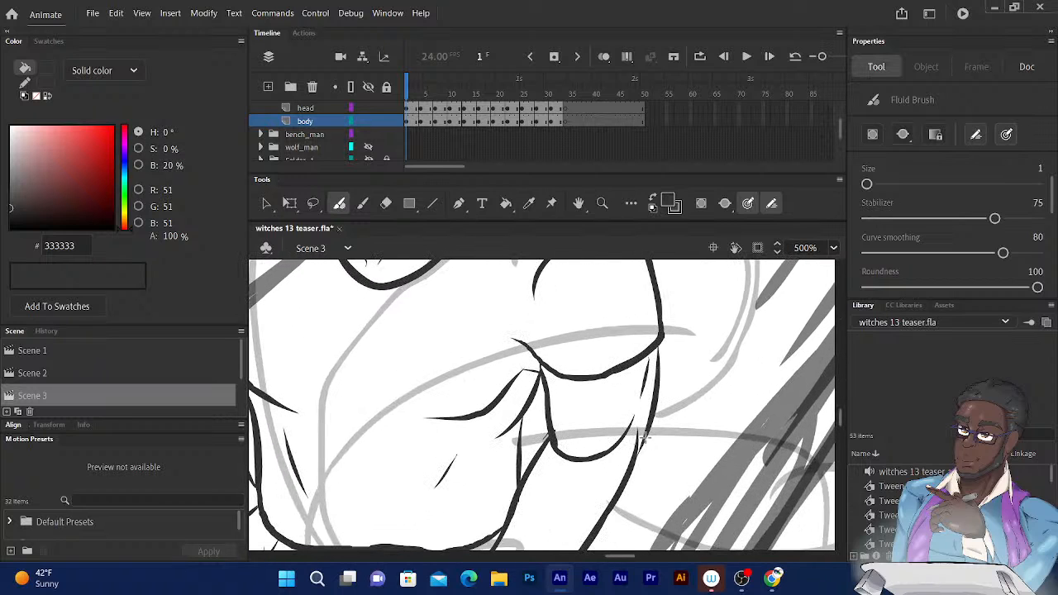
pyautogui.moveTo(651, 421); pyautogui.dragTo(636, 463)
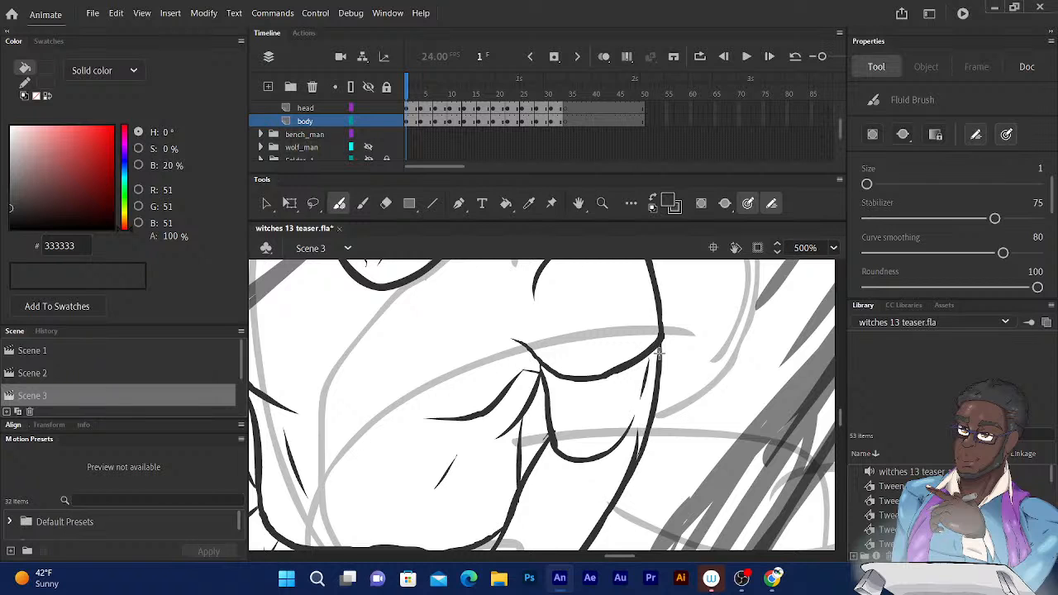
# Inspect the partner's body outline from the legs up to the neck for remaining gaps, then view the figures at 125% zoom
pyautogui.moveTo(420, 360); pyautogui.dragTo(546, 209)
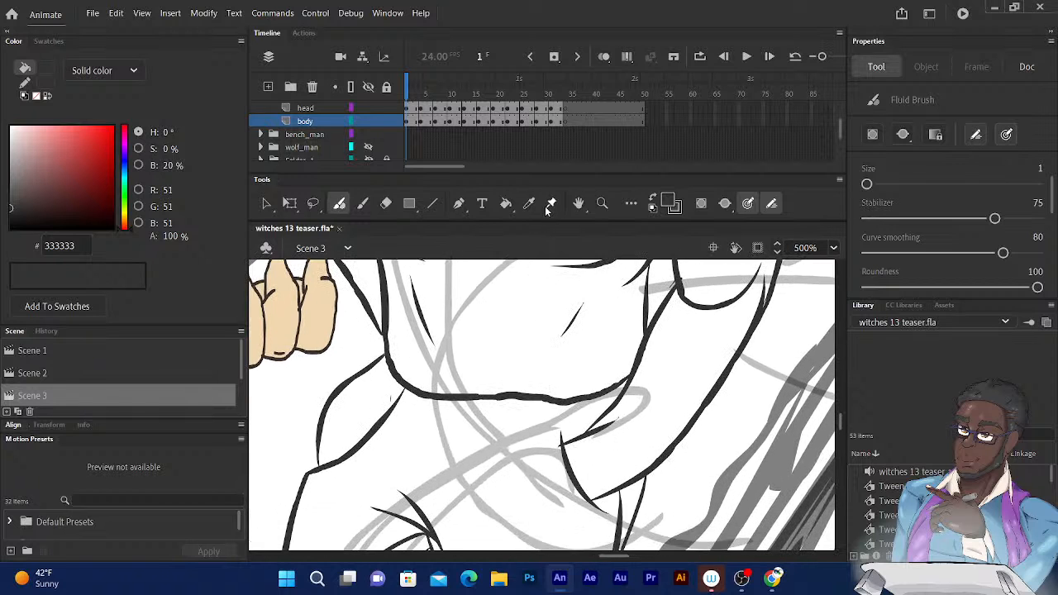
pyautogui.moveTo(369, 316); pyautogui.dragTo(539, 183)
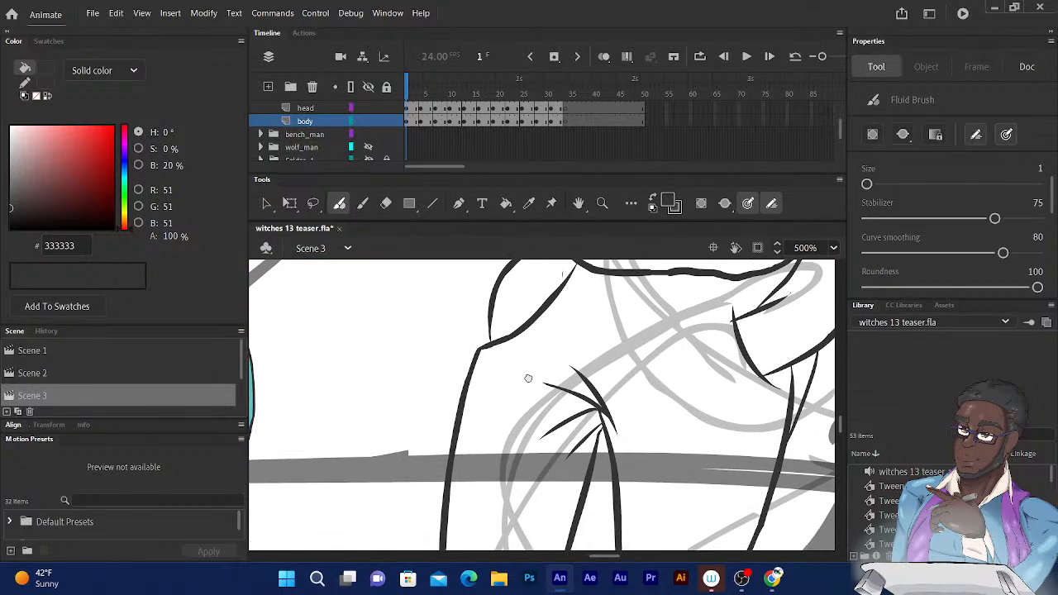
pyautogui.moveTo(529, 378); pyautogui.dragTo(556, 251)
pyautogui.moveTo(534, 289); pyautogui.dragTo(549, 467)
pyautogui.moveTo(549, 326); pyautogui.dragTo(546, 462)
pyautogui.moveTo(549, 298)
pyautogui.mouseDown()
pyautogui.moveTo(543, 438)
pyautogui.moveTo(547, 306)
pyautogui.moveTo(478, 342)
pyautogui.moveTo(485, 481)
pyautogui.mouseUp()
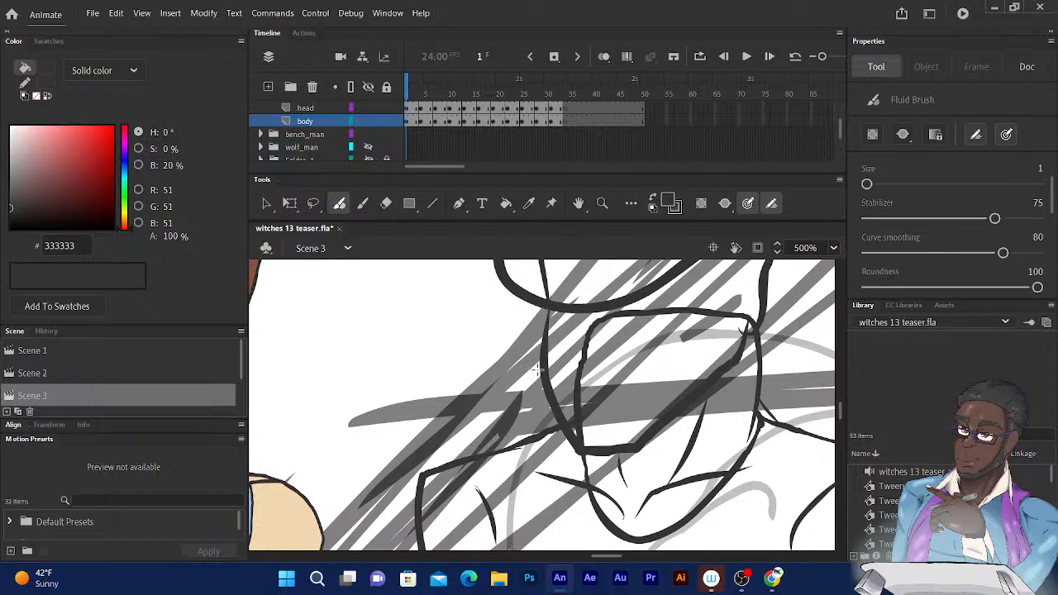
pyautogui.moveTo(536, 370); pyautogui.dragTo(395, 245)
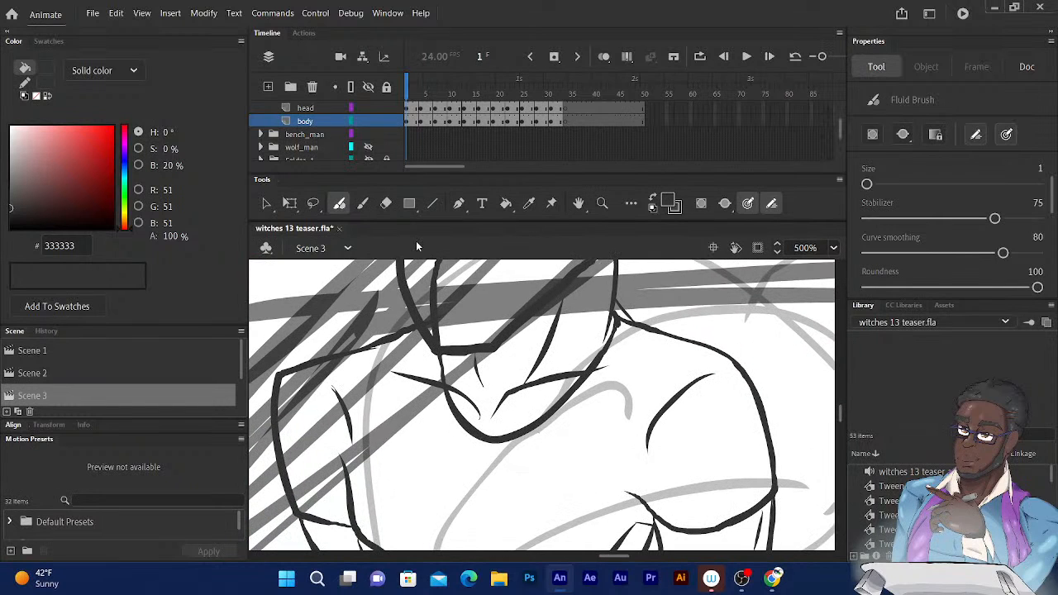
pyautogui.hotkey('ctrl', '-')
pyautogui.hotkey('ctrl', '-')
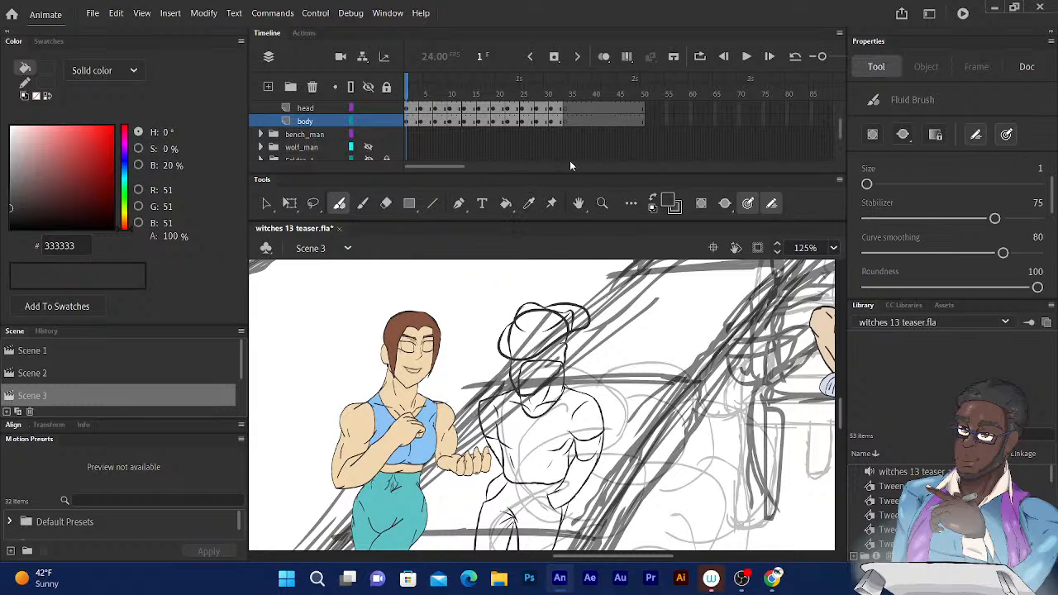
# Set the fill colour to dark grey 535353 for the partner's clothes
pyautogui.moveTo(608, 410); pyautogui.dragTo(635, 260)
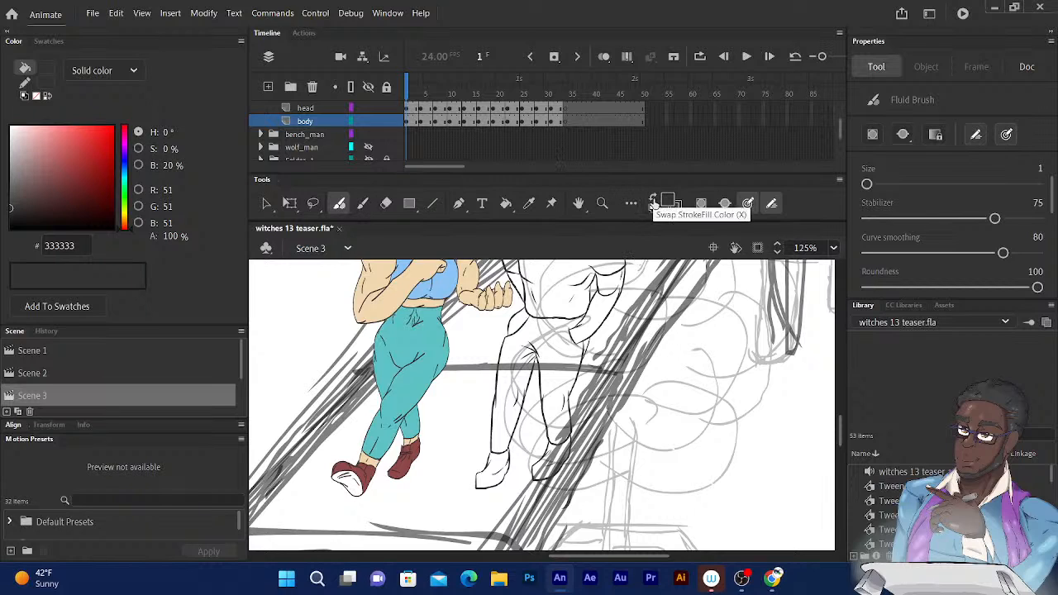
pyautogui.click(666, 199)
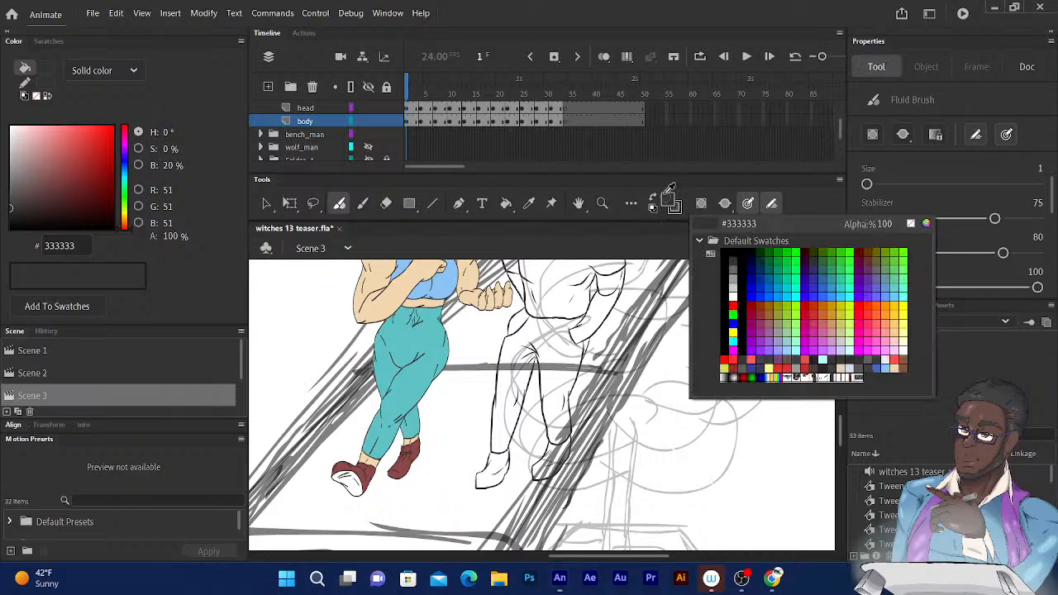
pyautogui.click(927, 223)
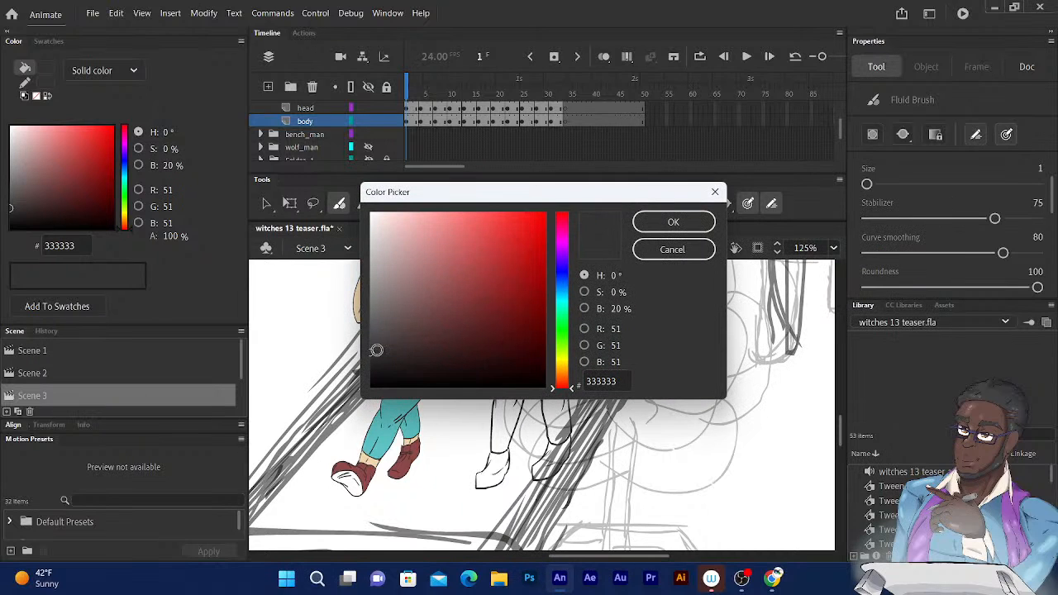
pyautogui.moveTo(369, 342); pyautogui.dragTo(363, 331)
pyautogui.press('Return')
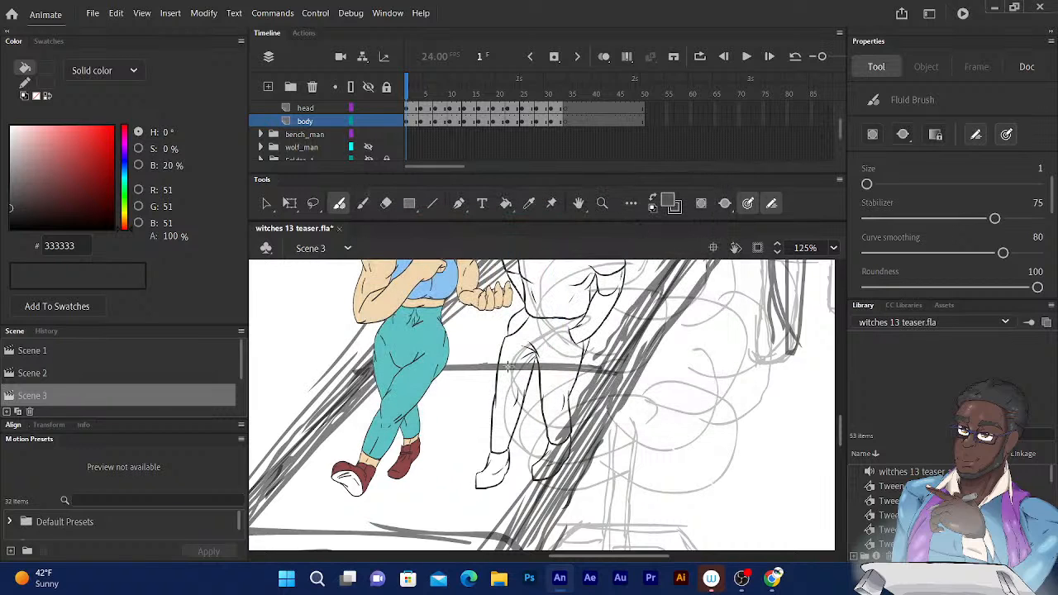
# Fill the partner's trousers and shirt with the dark grey using the Paint Bucket
pyautogui.click(507, 204)
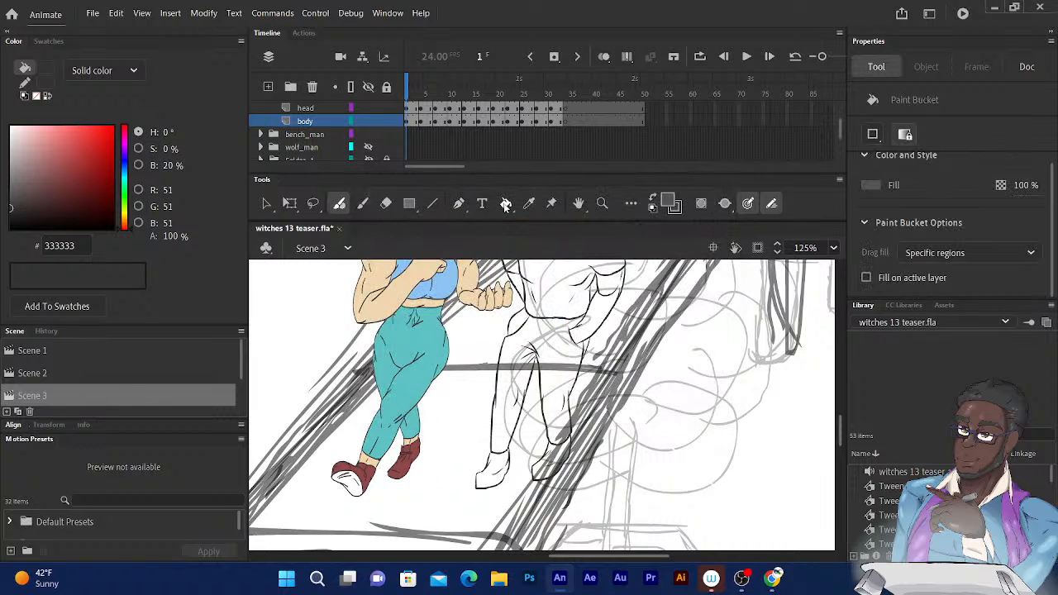
pyautogui.click(518, 374)
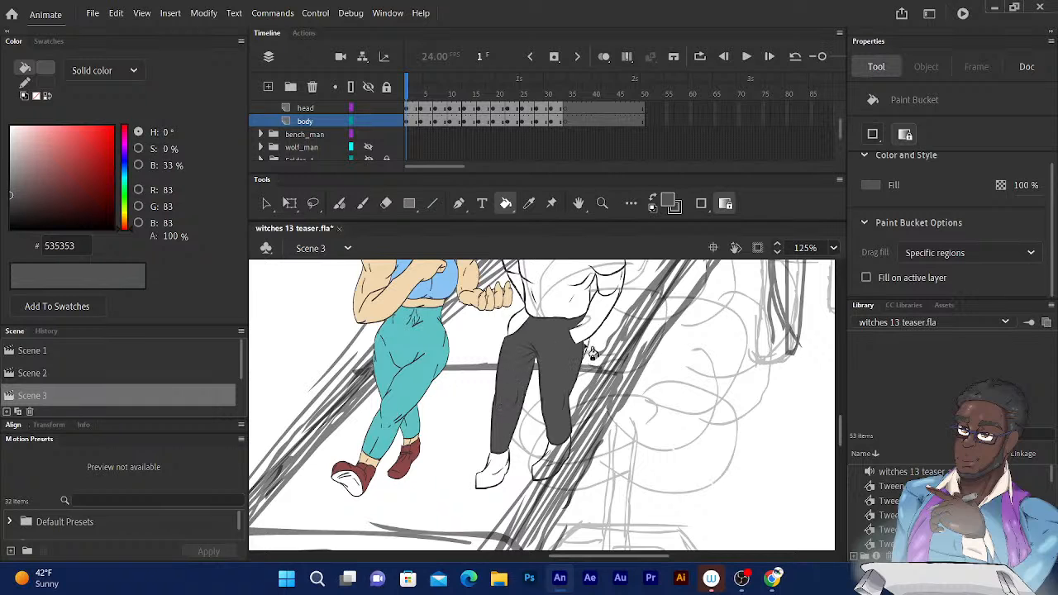
pyautogui.click(569, 309)
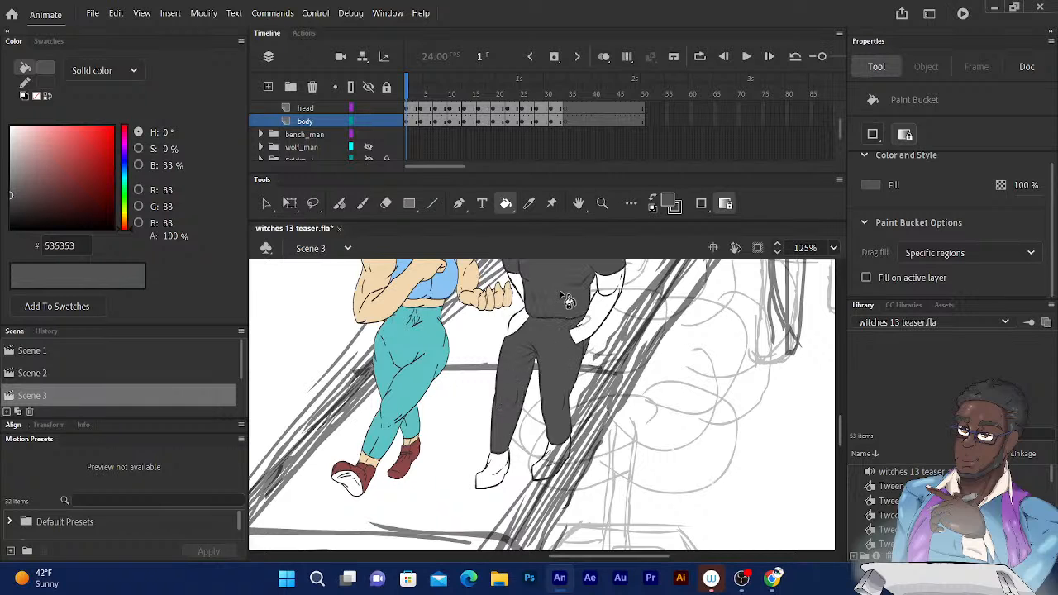
pyautogui.scroll(5, 436, 339)
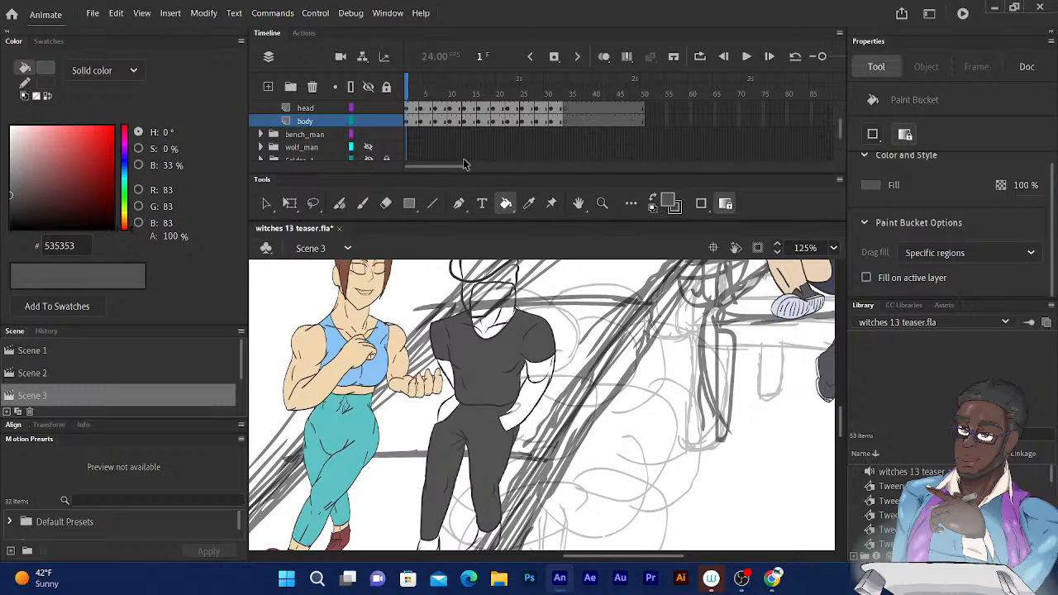
# Try to fill the partner's shirt and trousers on frame 4 with dark grey, and undo the fills
pyautogui.moveTo(408, 93); pyautogui.dragTo(421, 92)
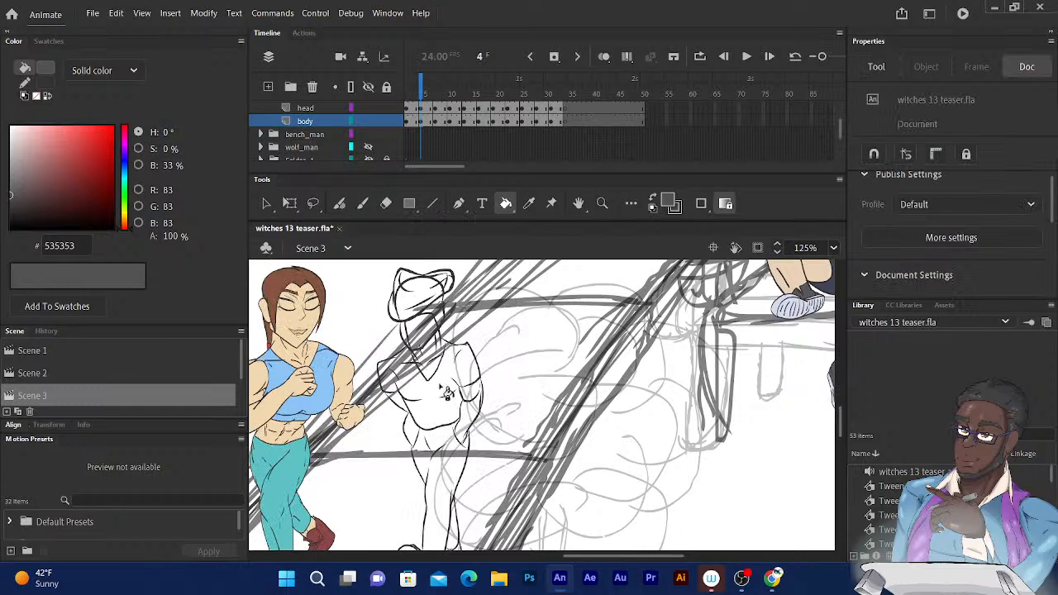
pyautogui.click(432, 422)
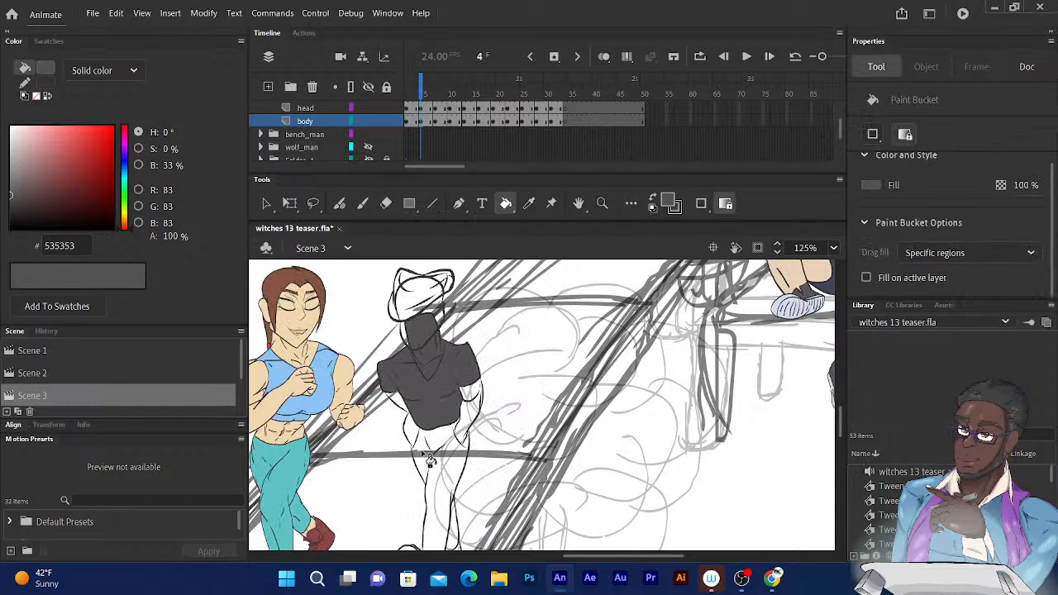
pyautogui.click(425, 468)
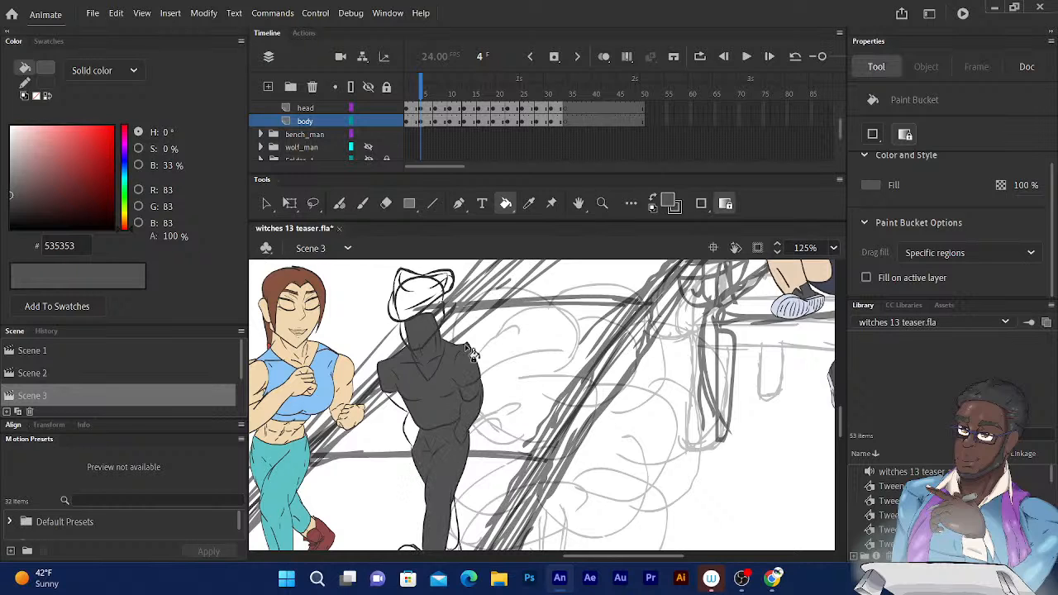
pyautogui.scroll(-2, 442, 320)
pyautogui.scroll(-3, 442, 321)
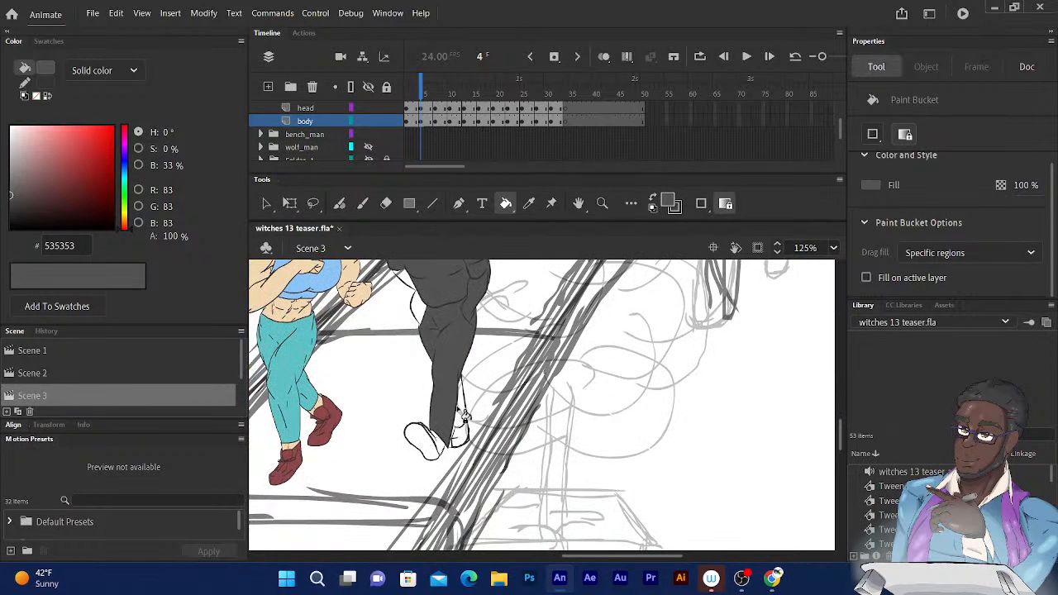
pyautogui.click(460, 415)
pyautogui.moveTo(420, 281); pyautogui.dragTo(407, 382)
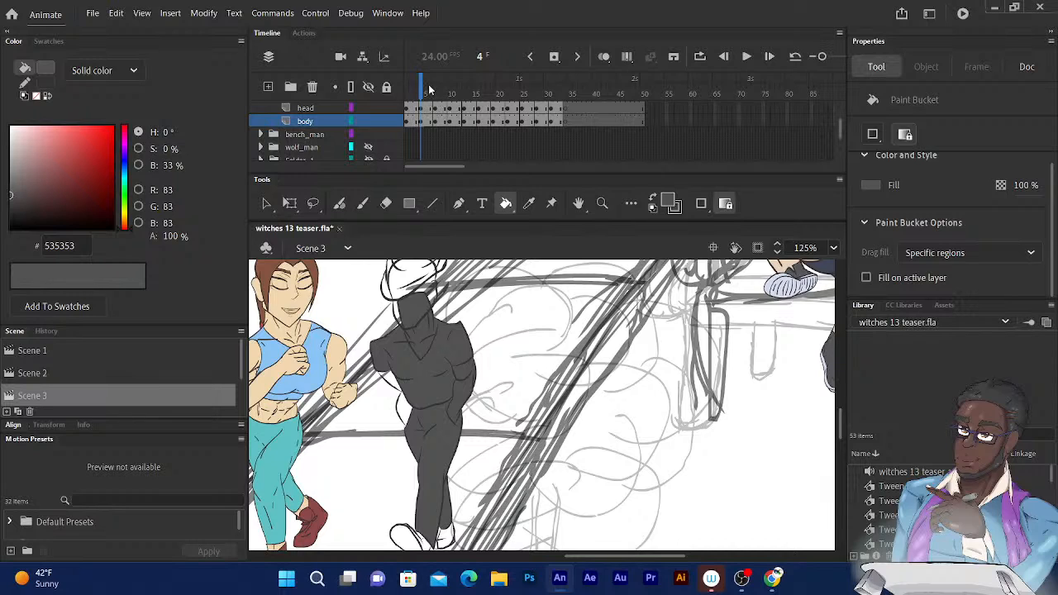
pyautogui.hotkey('ctrl', 'z')
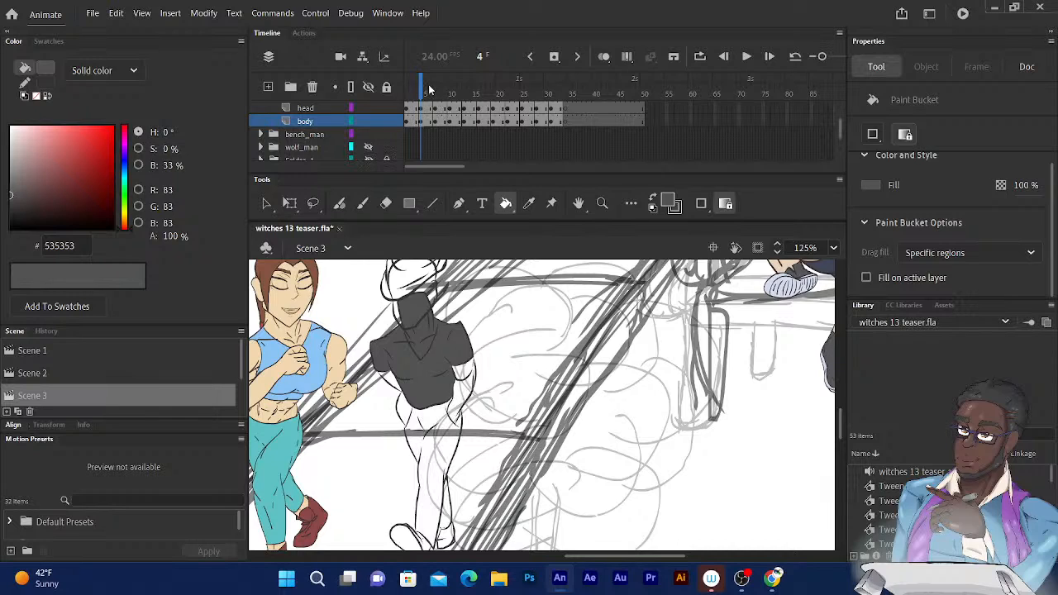
pyautogui.hotkey('ctrl', 'z')
# Fill the partner's shirt and trousers on frame 7 with the dark grey 535353 using the Paint Bucket
pyautogui.moveTo(428, 86); pyautogui.dragTo(436, 86)
pyautogui.click(396, 377)
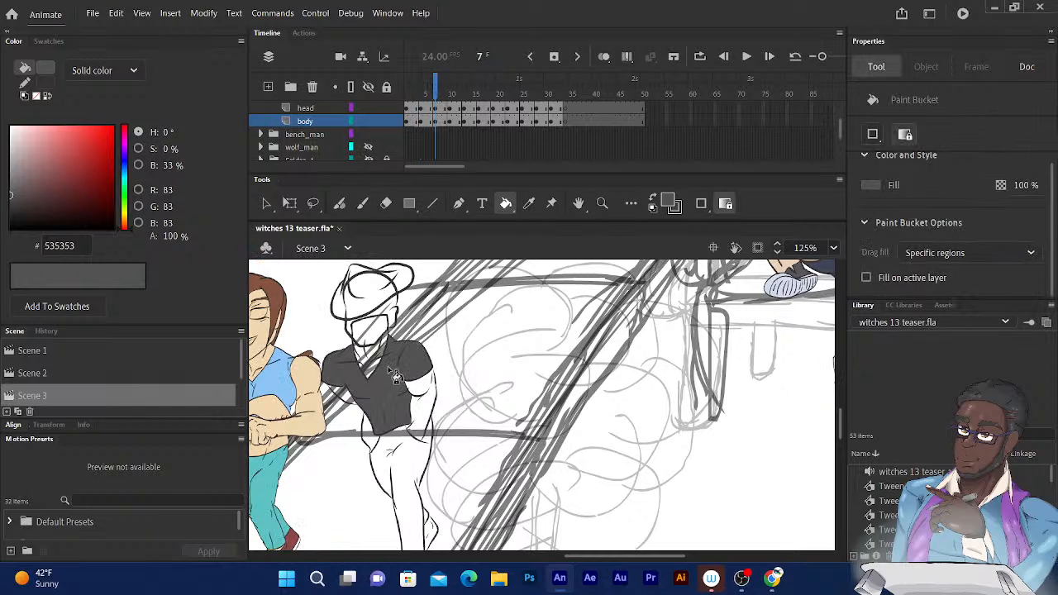
pyautogui.scroll(-3, 472, 342)
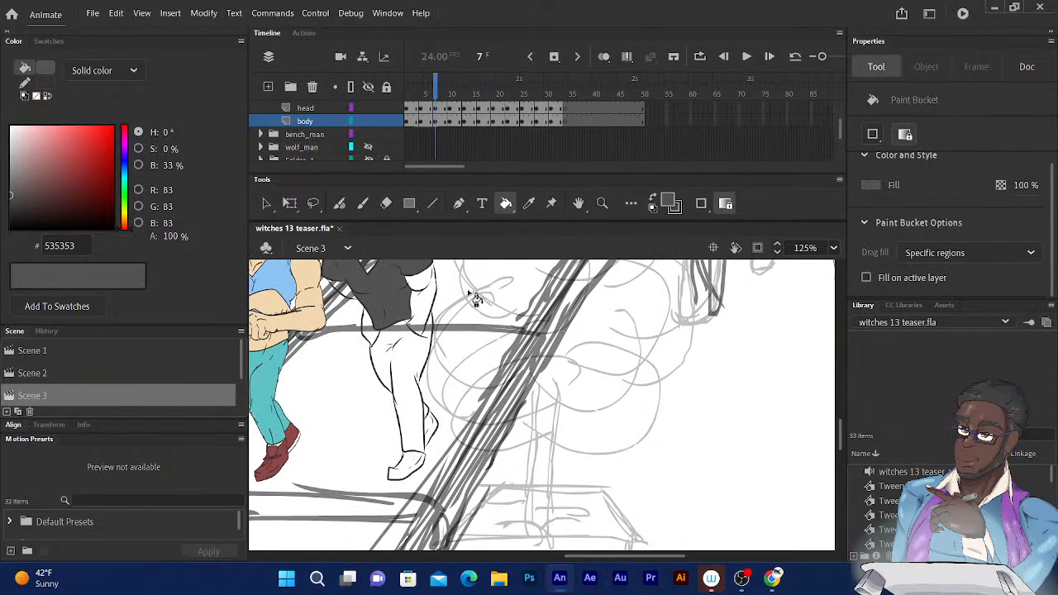
pyautogui.click(411, 356)
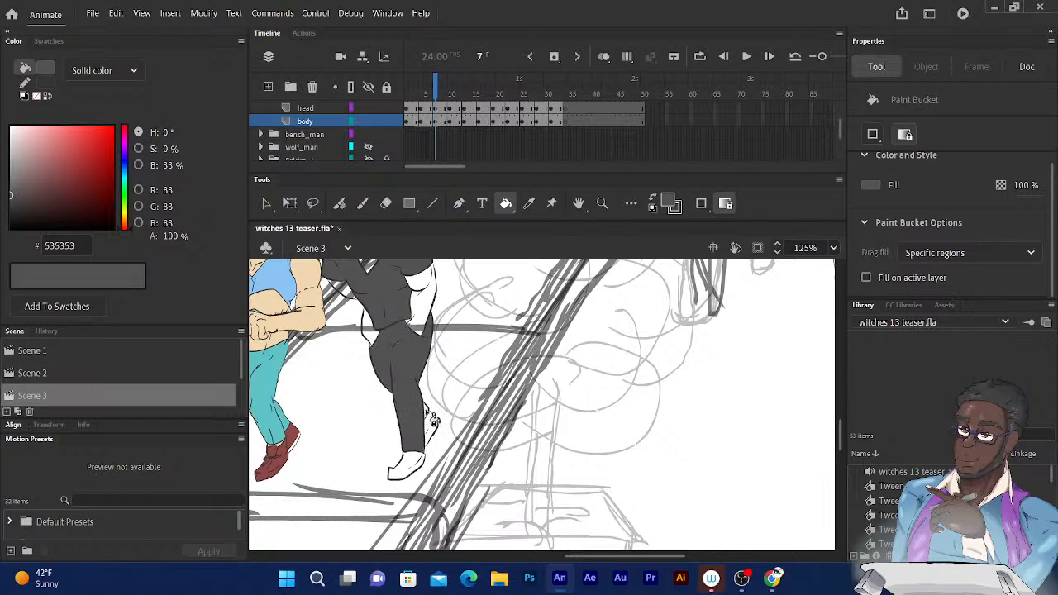
# Fill the partner's shirt and trousers on frame 10 with the dark grey 535353
pyautogui.click(447, 92)
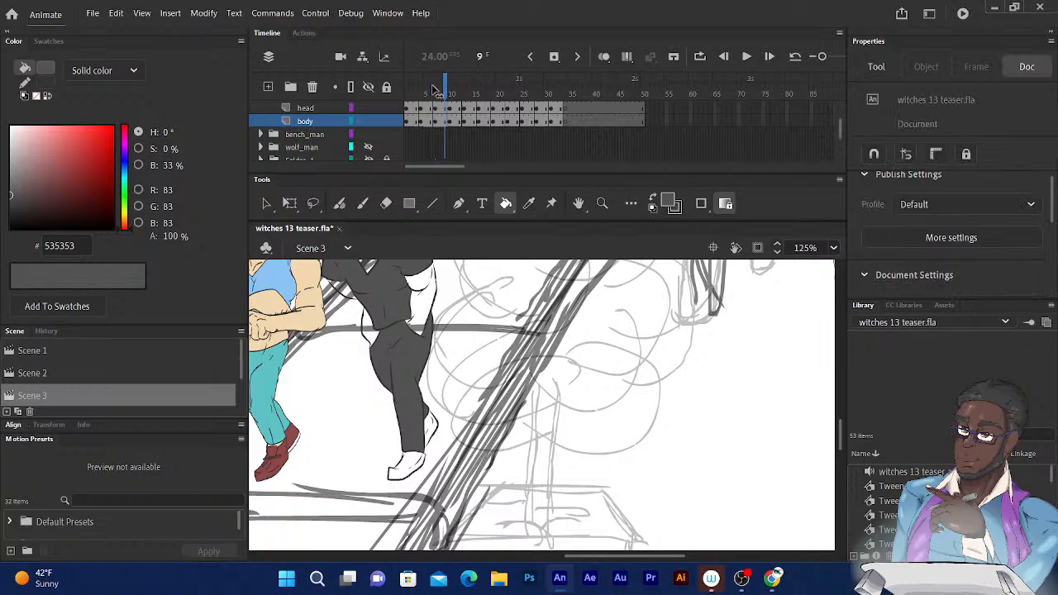
pyautogui.click(450, 93)
pyautogui.click(381, 361)
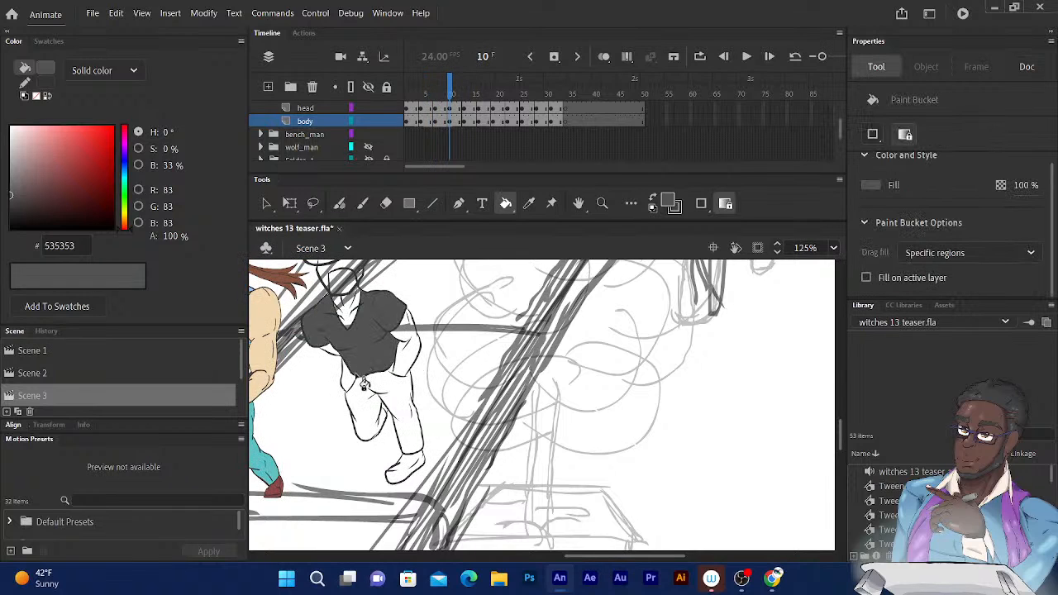
pyautogui.click(364, 415)
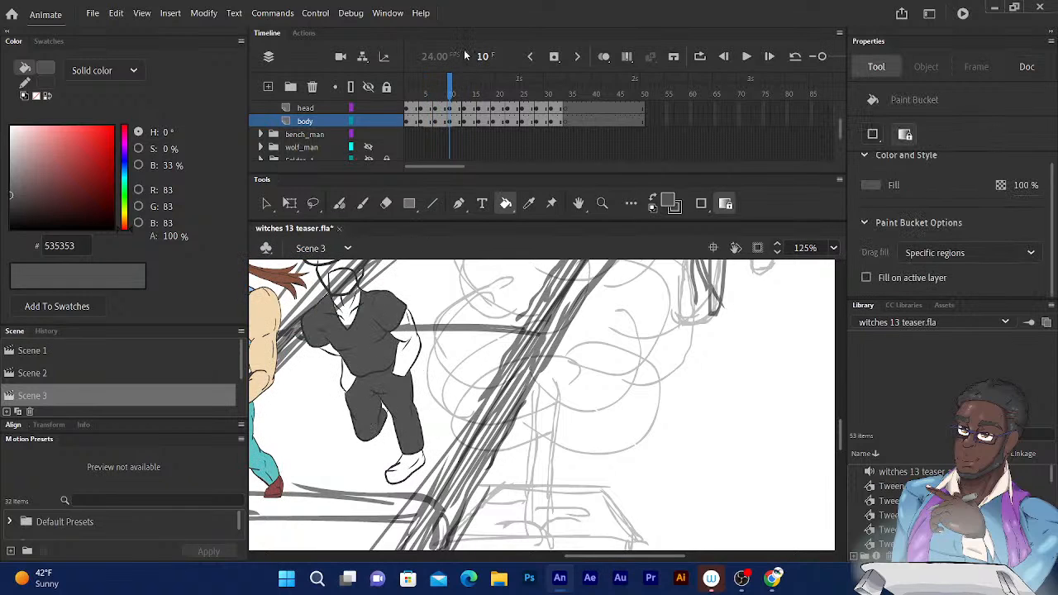
# Fill the partner's shirt and trousers on frame 13 with the dark grey 535353
pyautogui.click(453, 88)
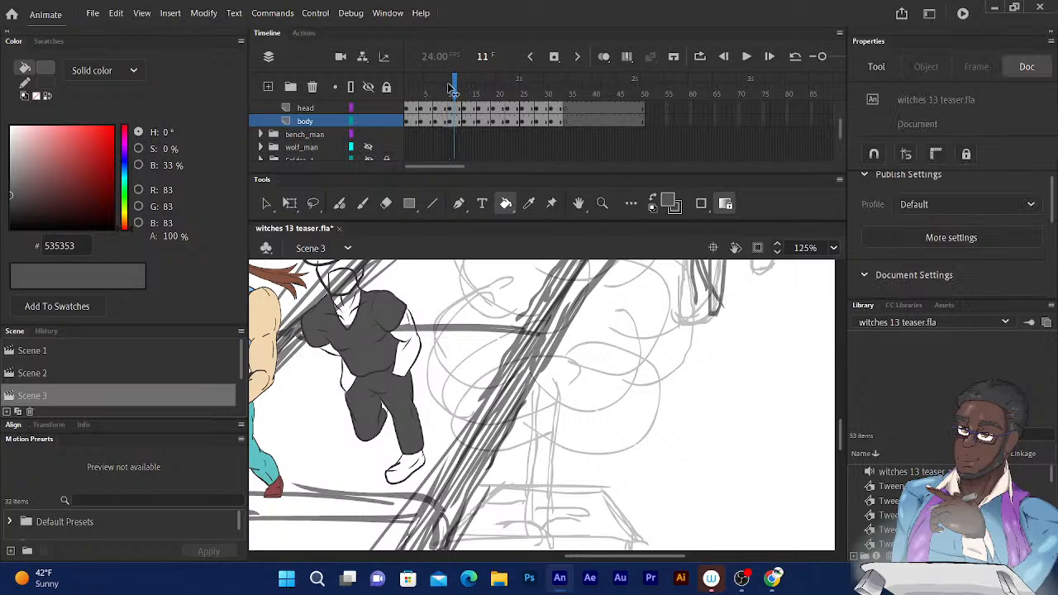
pyautogui.press('.')
pyautogui.press('.')
pyautogui.click(319, 360)
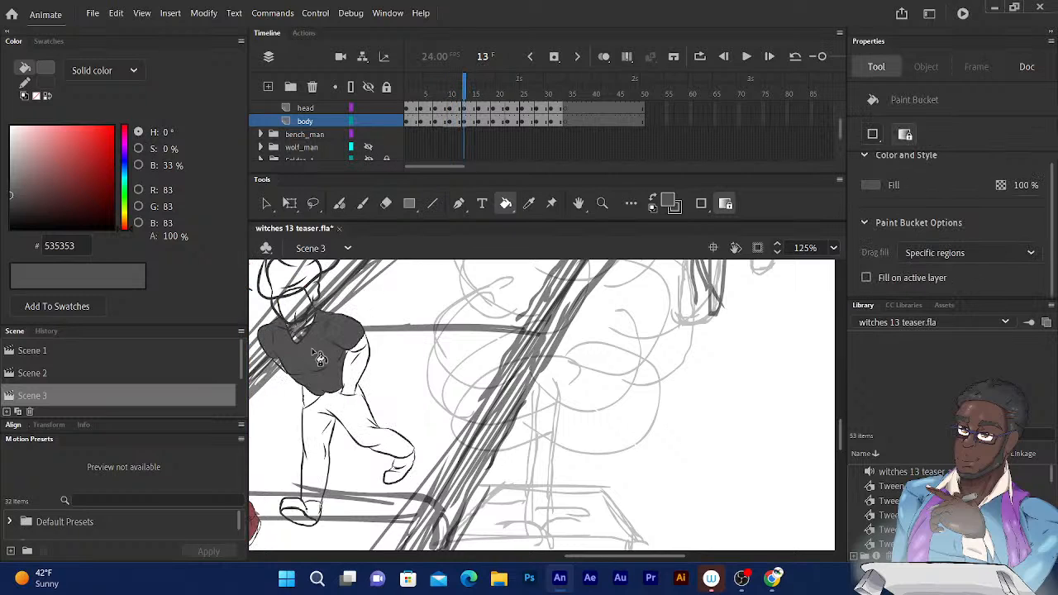
pyautogui.click(322, 438)
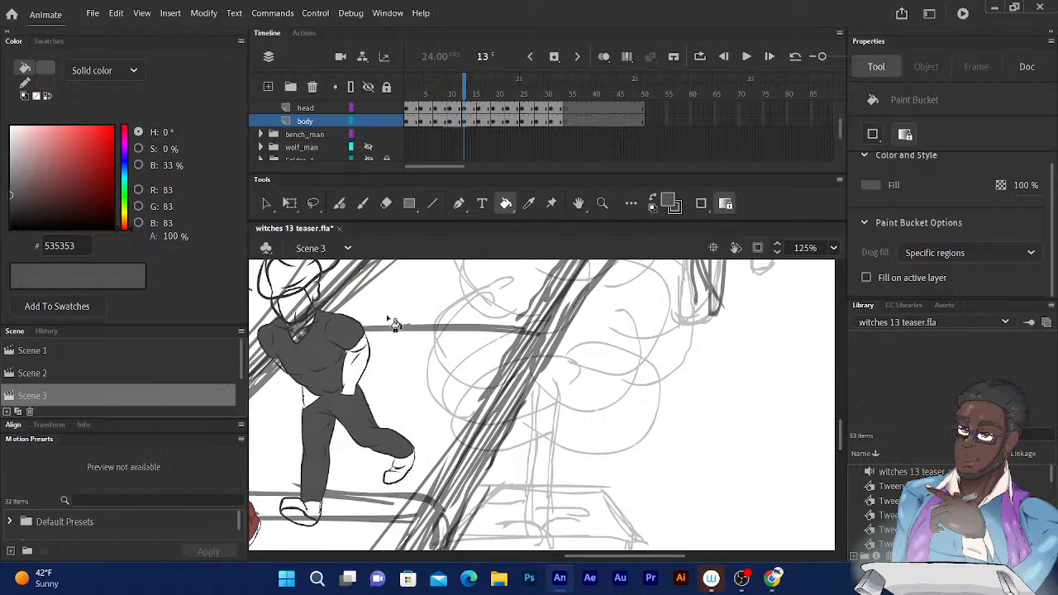
# Fill the partner's trousers on frame 16 with the dark grey 535353
pyautogui.click(472, 83)
pyautogui.press('.')
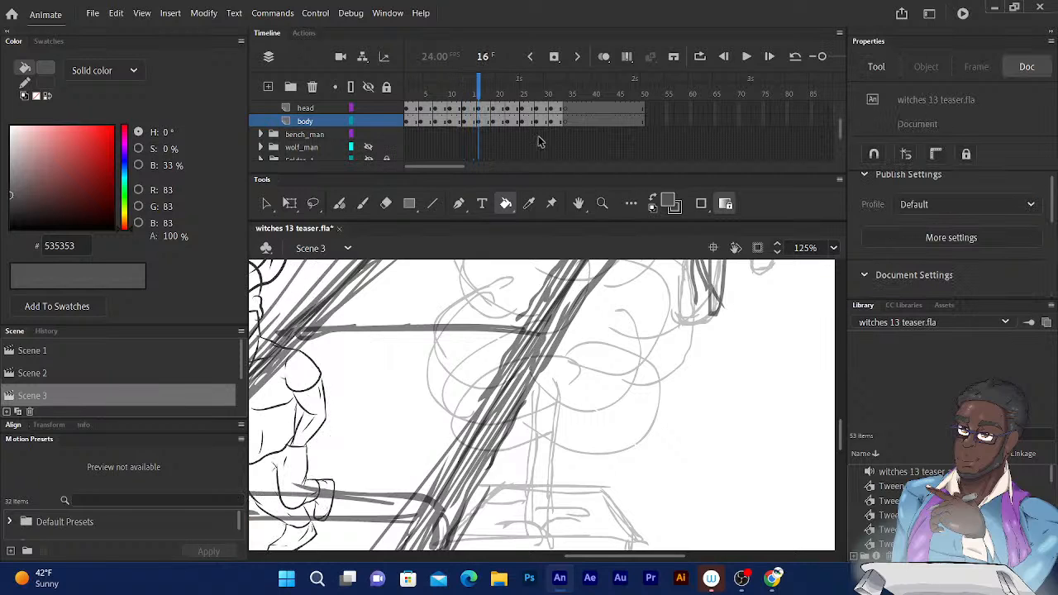
pyautogui.moveTo(437, 338); pyautogui.dragTo(587, 287)
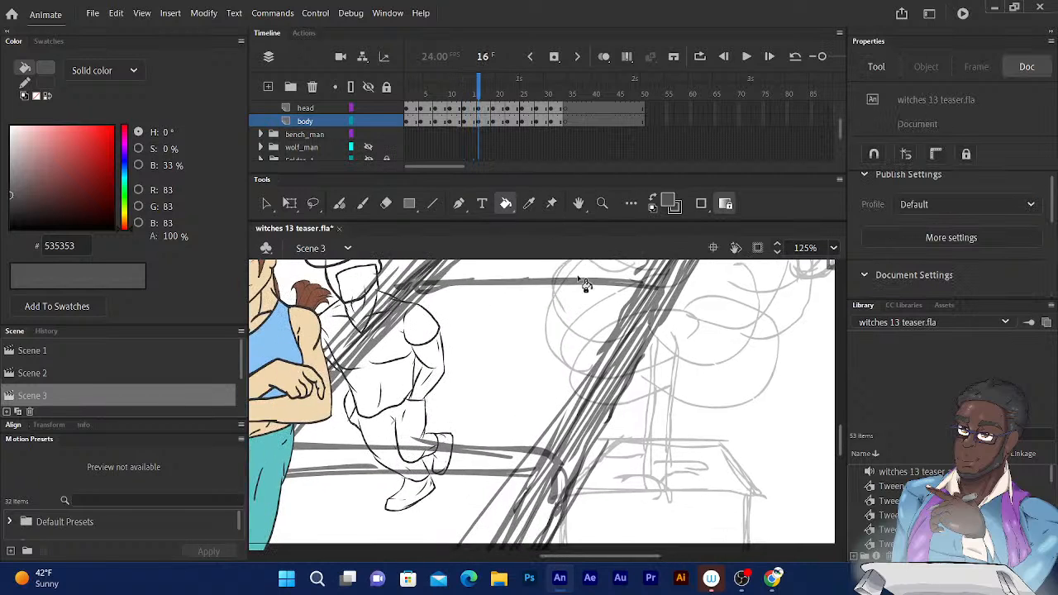
pyautogui.click(378, 436)
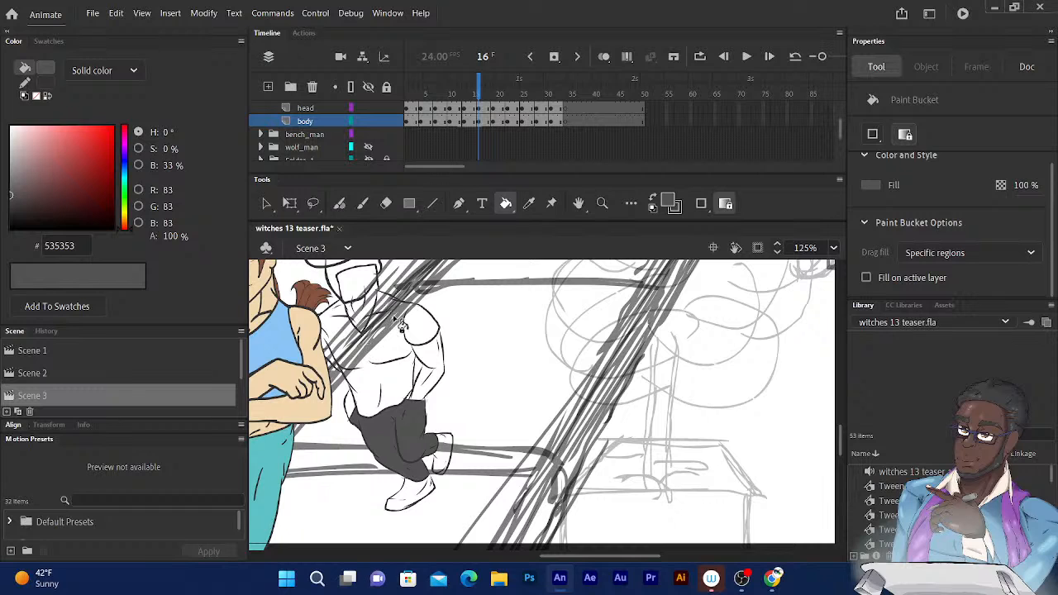
# Examine the partner's torso outline on frame 16 for gaps from the waist up to the neck and shoulders, with the Fluid Brush ready
pyautogui.hotkey('ctrl', '=')
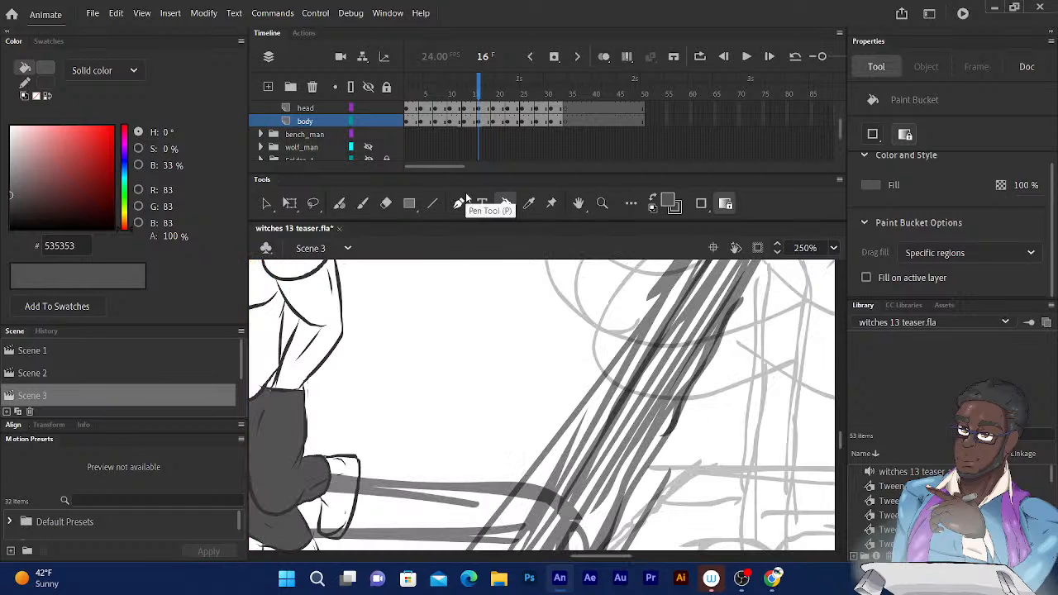
pyautogui.moveTo(492, 317)
pyautogui.mouseDown()
pyautogui.moveTo(471, 317)
pyautogui.moveTo(656, 281)
pyautogui.moveTo(679, 265)
pyautogui.mouseUp()
pyautogui.moveTo(444, 316)
pyautogui.mouseDown()
pyautogui.moveTo(533, 347)
pyautogui.moveTo(494, 361)
pyautogui.moveTo(496, 380)
pyautogui.mouseUp()
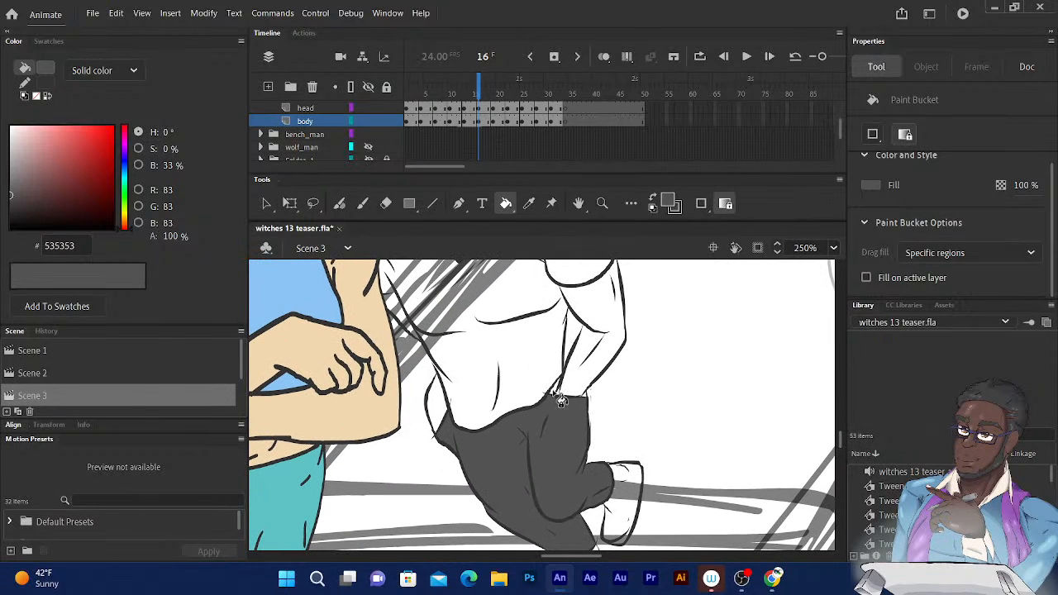
pyautogui.moveTo(510, 308)
pyautogui.mouseDown()
pyautogui.moveTo(524, 306)
pyautogui.moveTo(555, 350)
pyautogui.mouseUp()
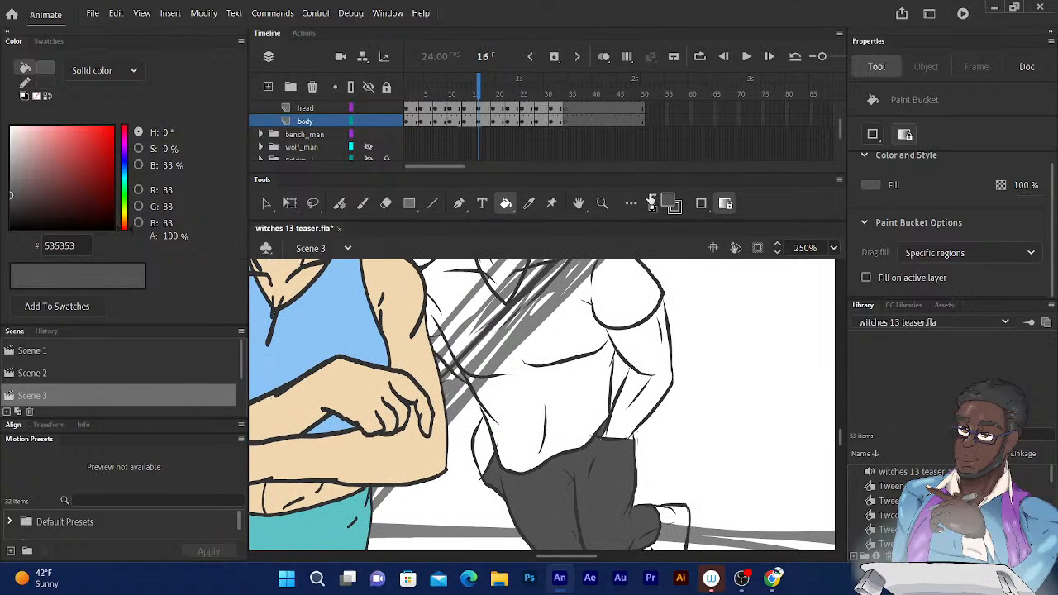
pyautogui.click(343, 210)
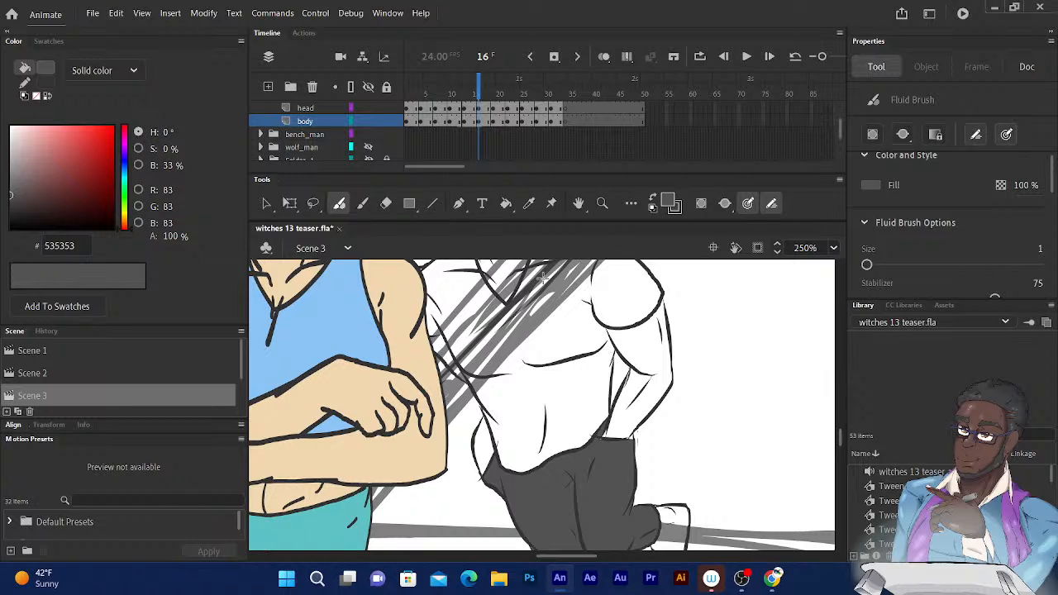
pyautogui.moveTo(458, 336); pyautogui.dragTo(484, 429)
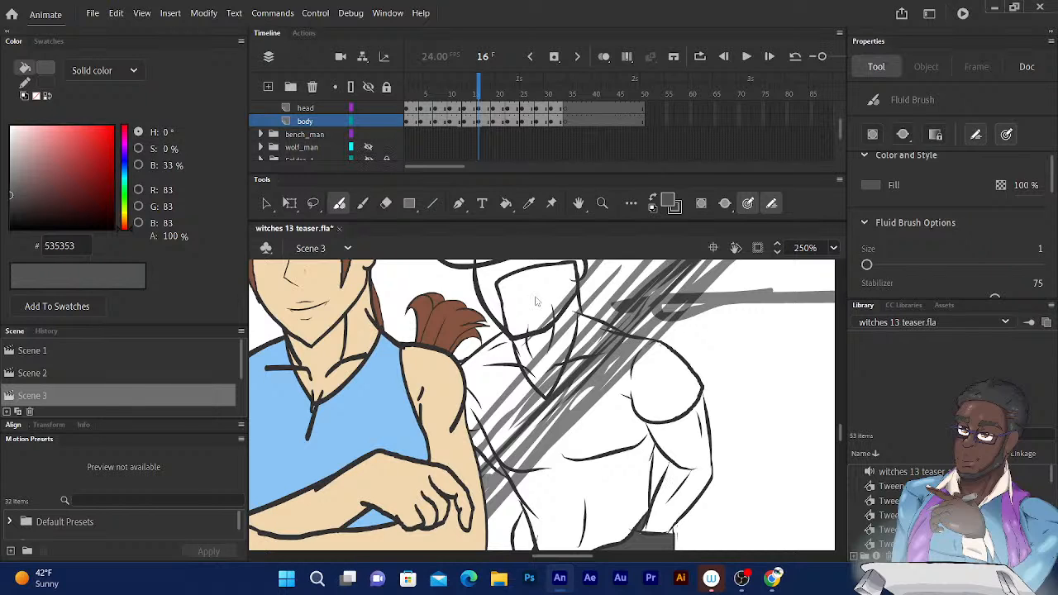
pyautogui.scroll(2, 534, 295)
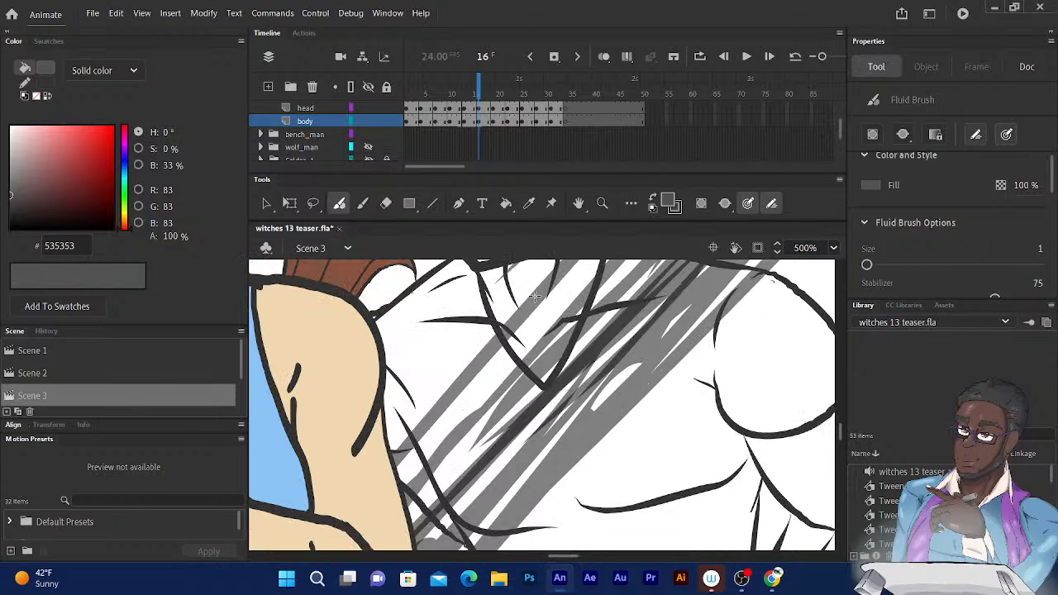
pyautogui.moveTo(726, 389); pyautogui.dragTo(544, 343)
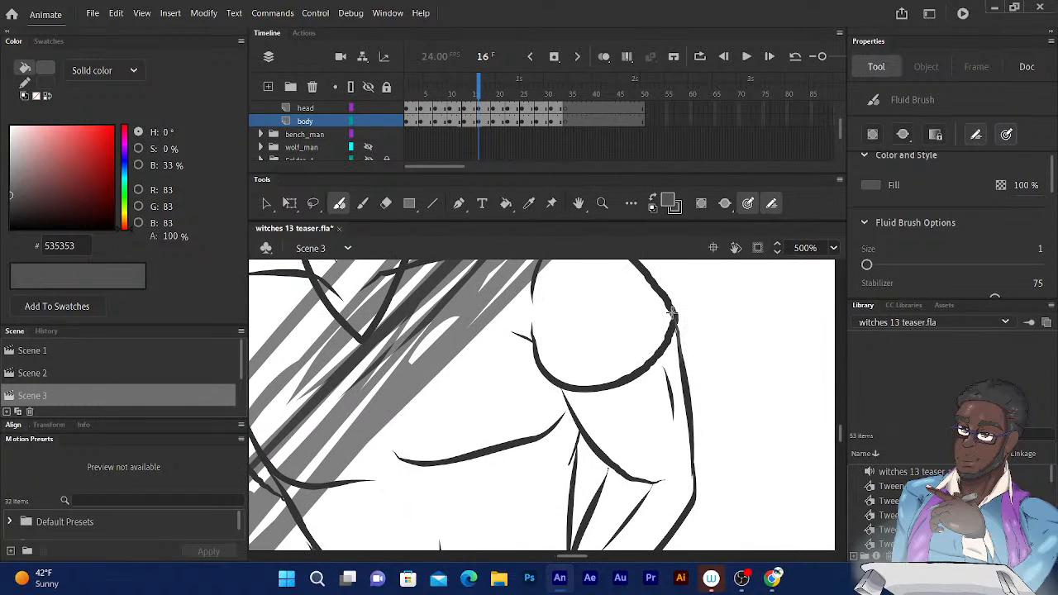
# Close the gap in the partner's shirt outline on frame 16, beside the woman's upper arm, with the Fluid Brush in 333333
pyautogui.moveTo(672, 312); pyautogui.dragTo(679, 376)
pyautogui.moveTo(531, 363); pyautogui.dragTo(602, 387)
pyautogui.moveTo(563, 334)
pyautogui.mouseDown()
pyautogui.moveTo(640, 369)
pyautogui.moveTo(558, 310)
pyautogui.moveTo(525, 263)
pyautogui.moveTo(649, 319)
pyautogui.mouseUp()
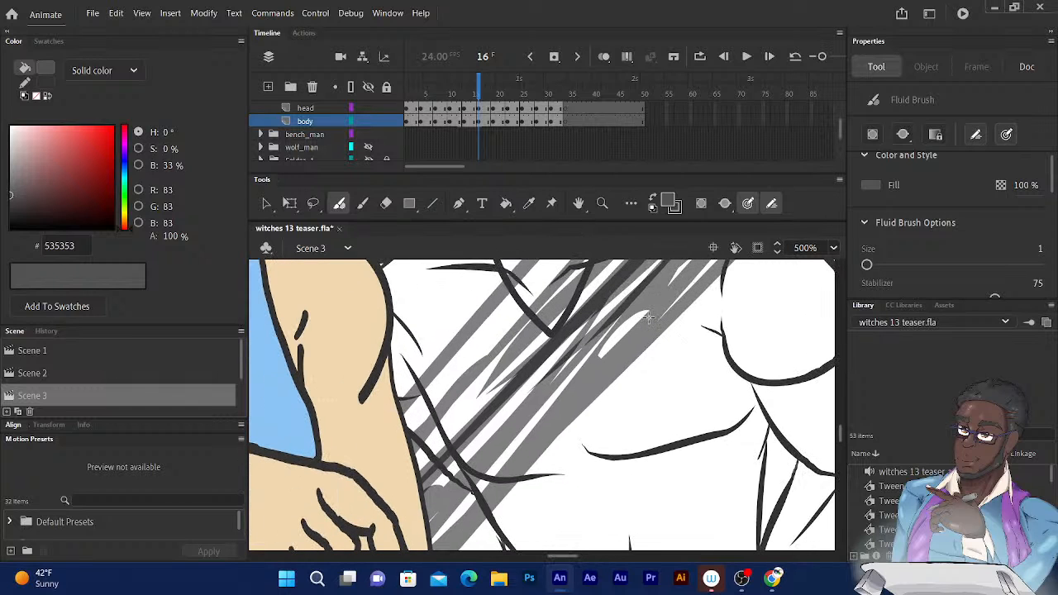
pyautogui.moveTo(495, 302)
pyautogui.mouseDown()
pyautogui.moveTo(576, 362)
pyautogui.moveTo(555, 340)
pyautogui.mouseUp()
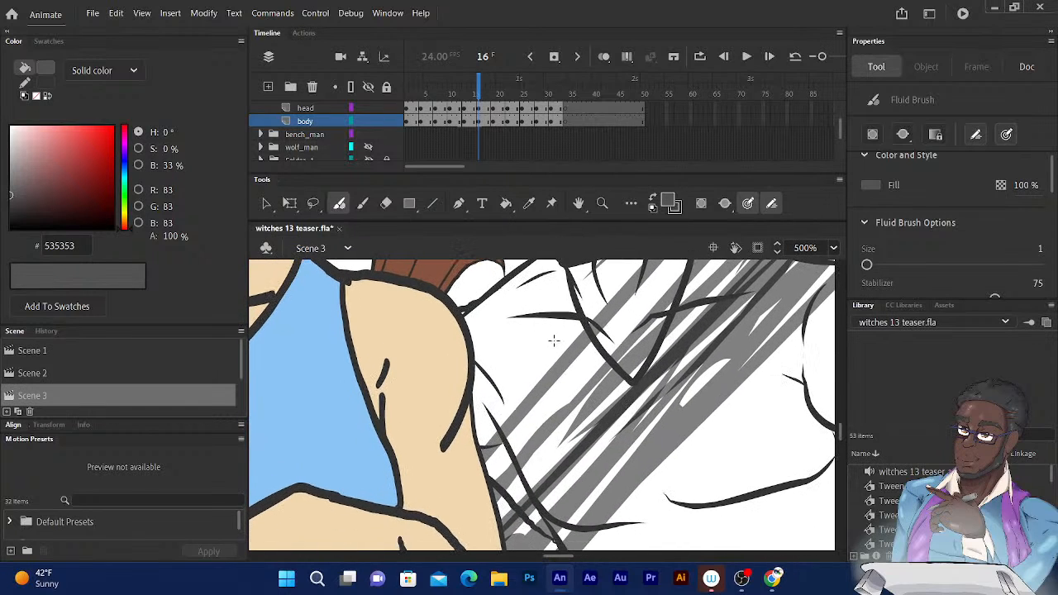
pyautogui.click(652, 199)
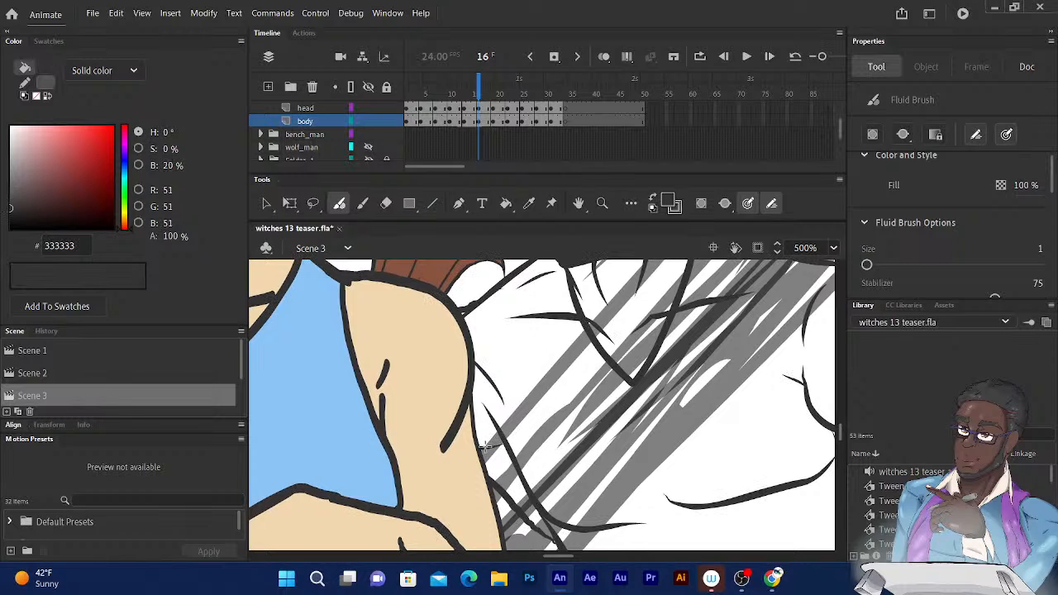
pyautogui.moveTo(501, 439); pyautogui.dragTo(493, 424)
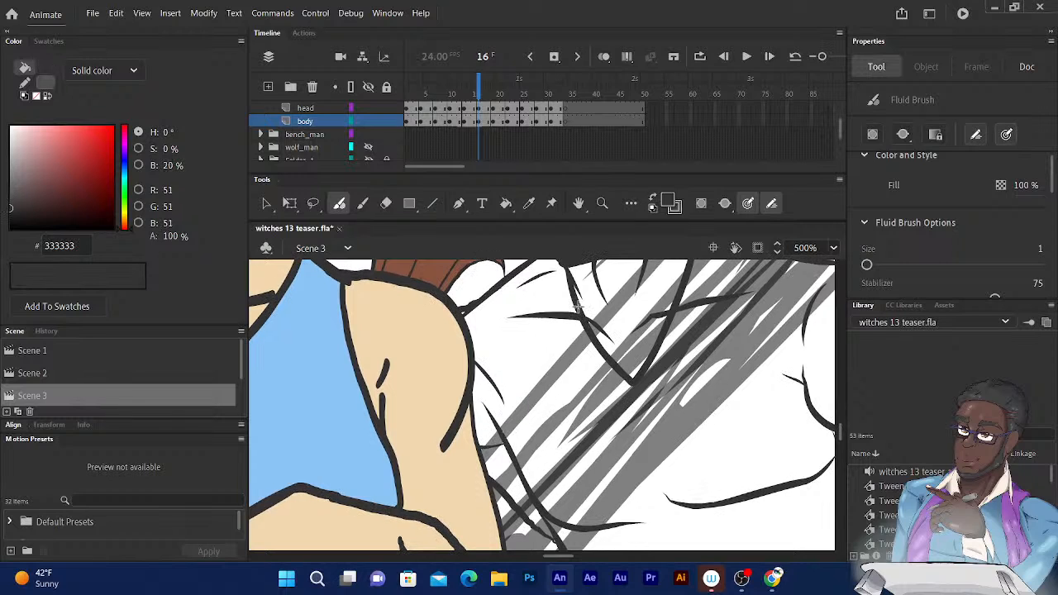
# Restore 535353 as the fill colour and fill the partner's shirt on frame 16 using the Paint Bucket
pyautogui.click(652, 201)
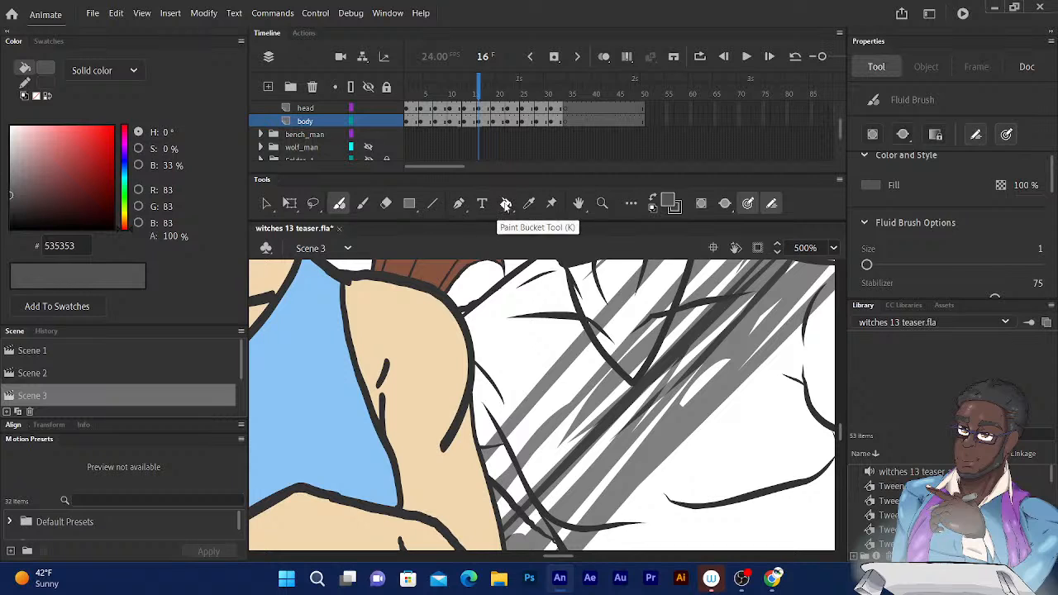
pyautogui.click(506, 204)
pyautogui.click(562, 384)
pyautogui.moveTo(611, 391)
pyautogui.mouseDown()
pyautogui.moveTo(570, 358)
pyautogui.moveTo(482, 362)
pyautogui.mouseUp()
pyautogui.moveTo(591, 369); pyautogui.dragTo(574, 300)
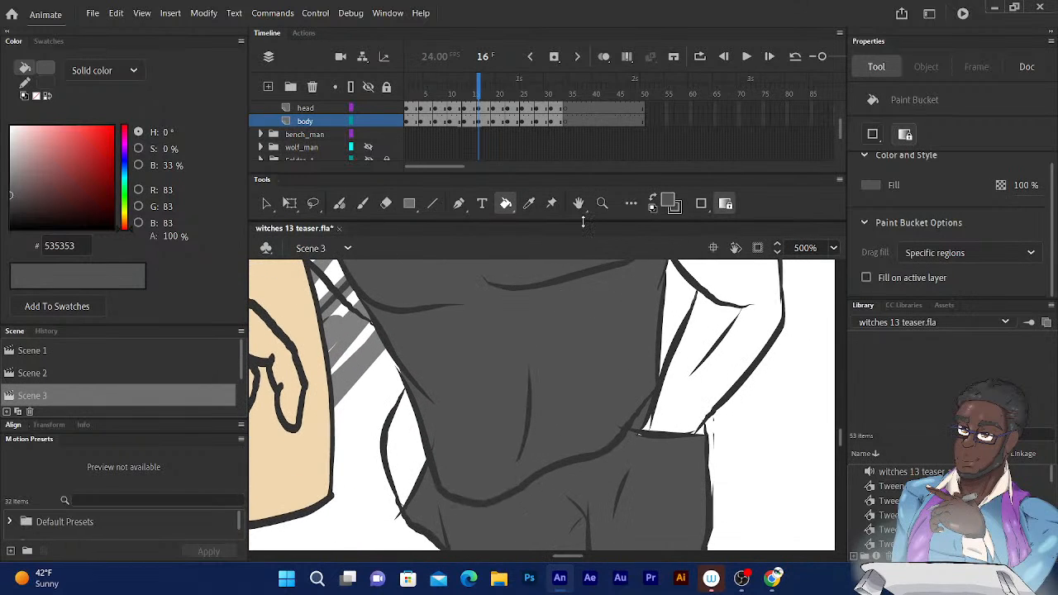
# Fill the partner's shirt and trousers on frame 19 with the dark grey 535353 using the Paint Bucket
pyautogui.moveTo(475, 83); pyautogui.dragTo(495, 85)
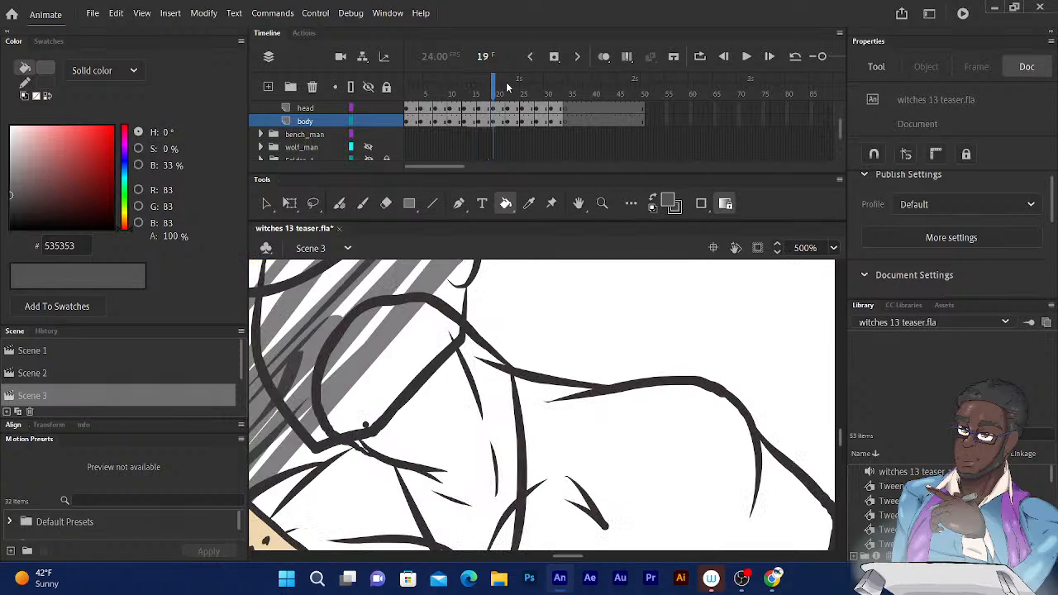
pyautogui.scroll(-3, 547, 351)
pyautogui.click(613, 399)
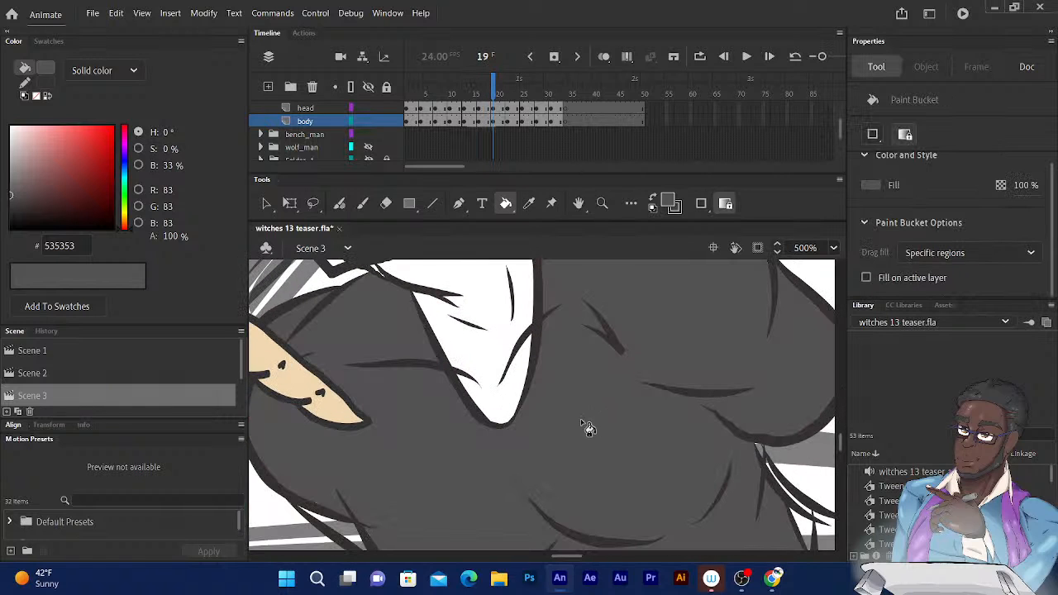
pyautogui.scroll(-5, 506, 339)
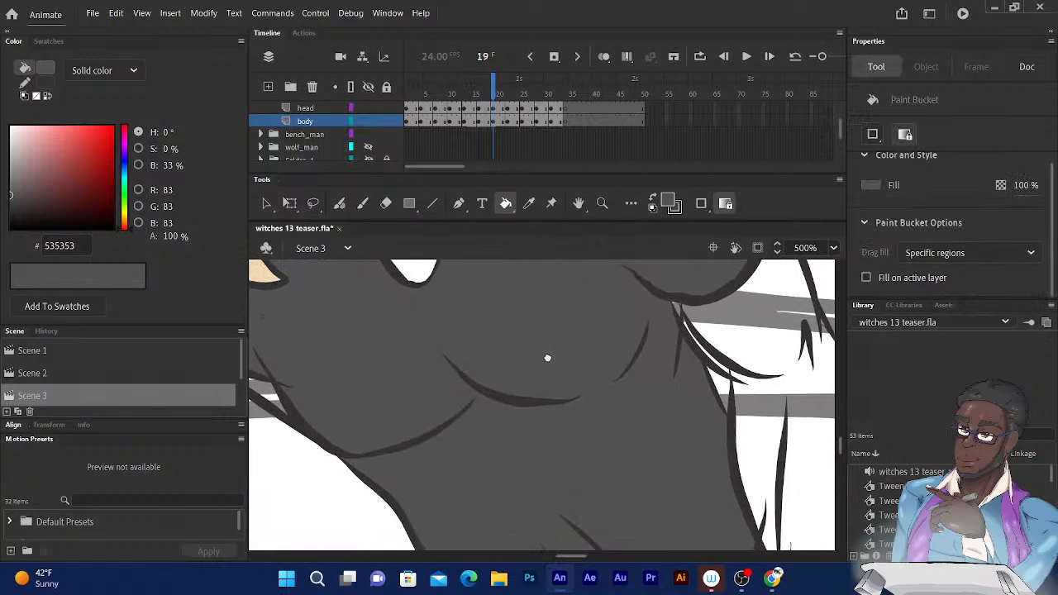
pyautogui.scroll(-5, 546, 286)
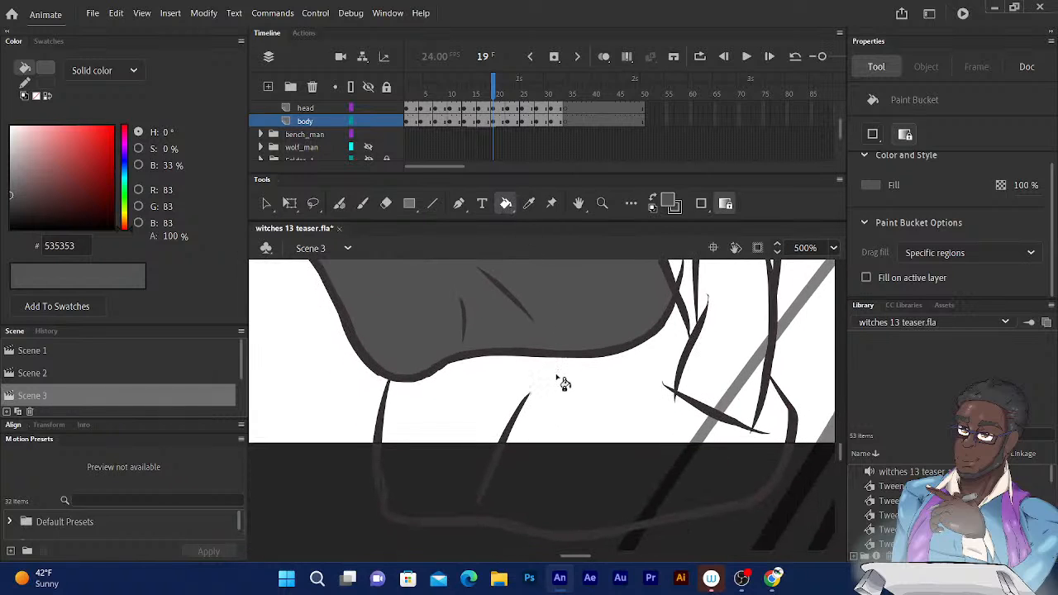
pyautogui.click(562, 383)
pyautogui.scroll(8, 469, 308)
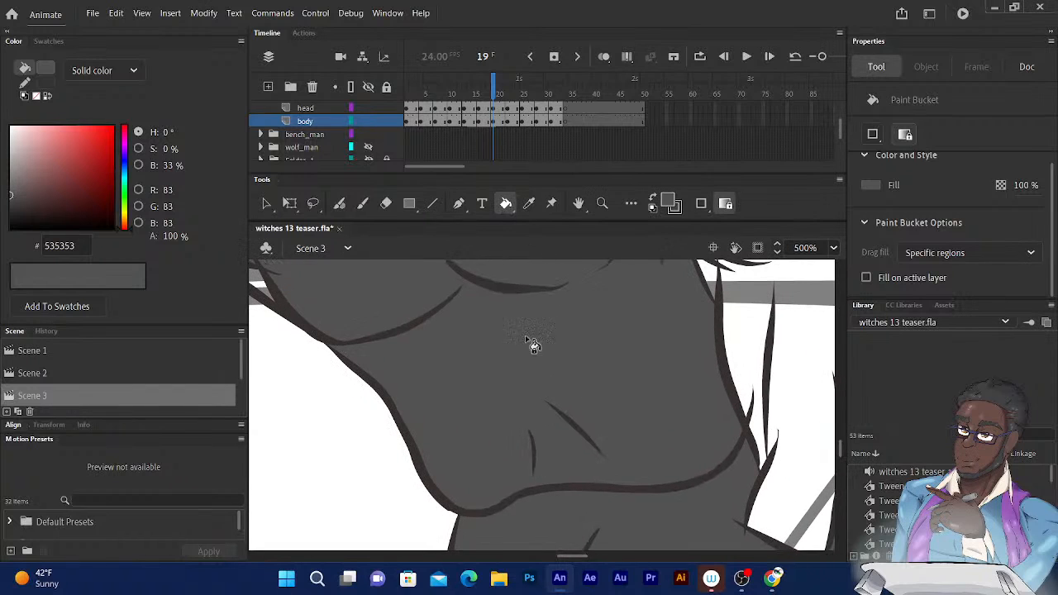
# Go to frame 22 and try to fill the partner's shirt with 535353 using the Paint Bucket
pyautogui.moveTo(493, 82); pyautogui.dragTo(509, 82)
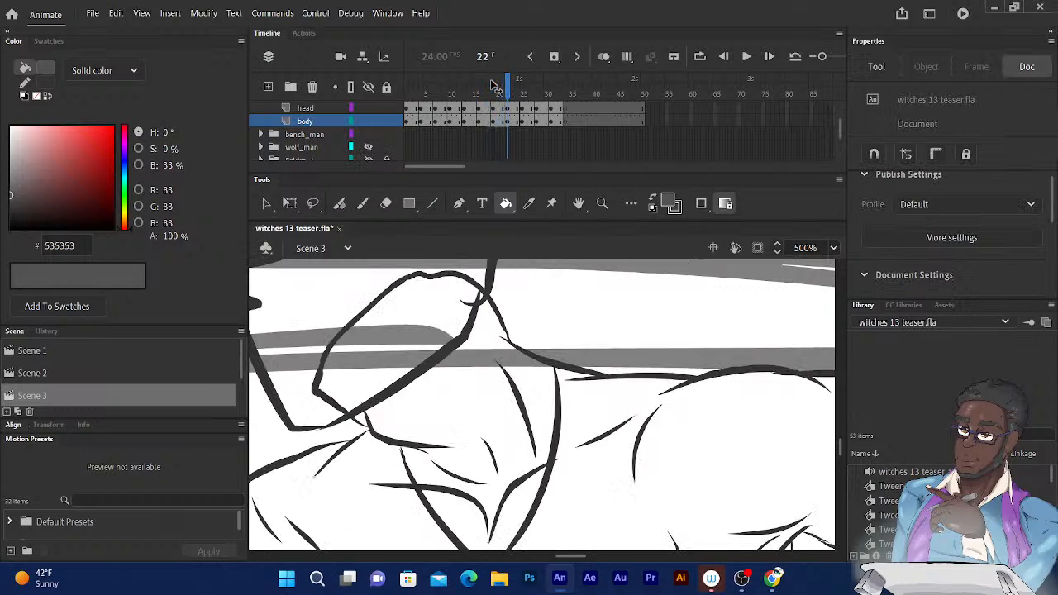
pyautogui.scroll(-6, 593, 347)
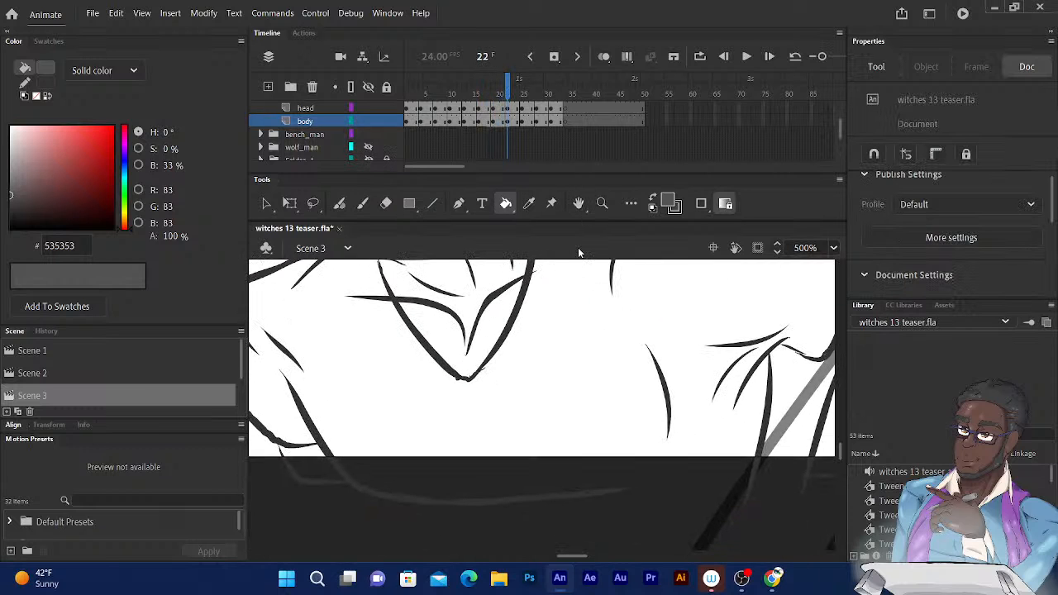
pyautogui.click(579, 376)
pyautogui.hscroll(-3, 579, 377)
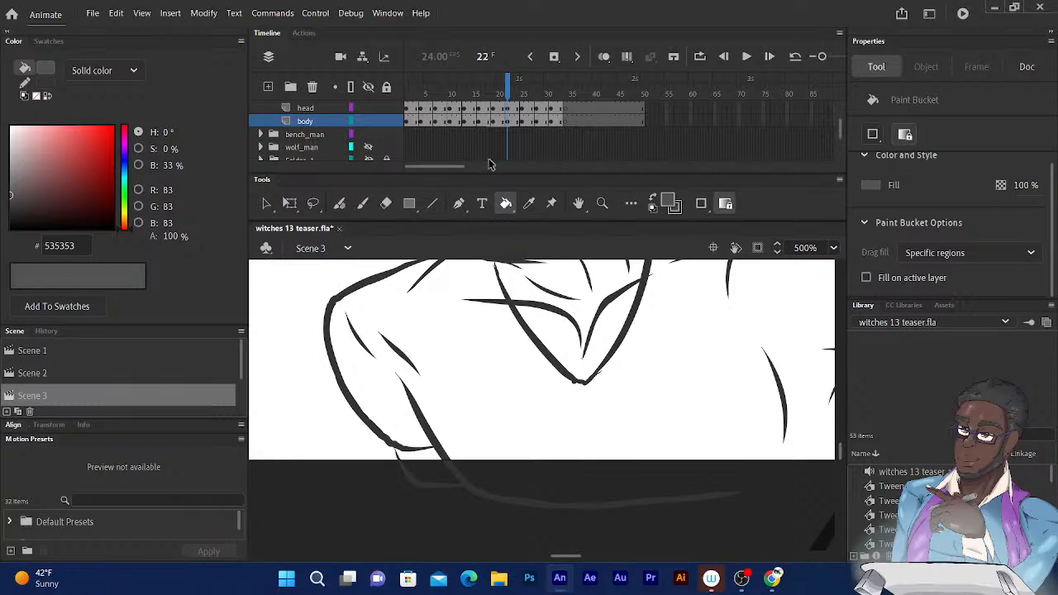
# Close the gap at the shoulder corner of the partner's sleeve on frame 22 with the Fluid Brush in 333333
pyautogui.click(653, 203)
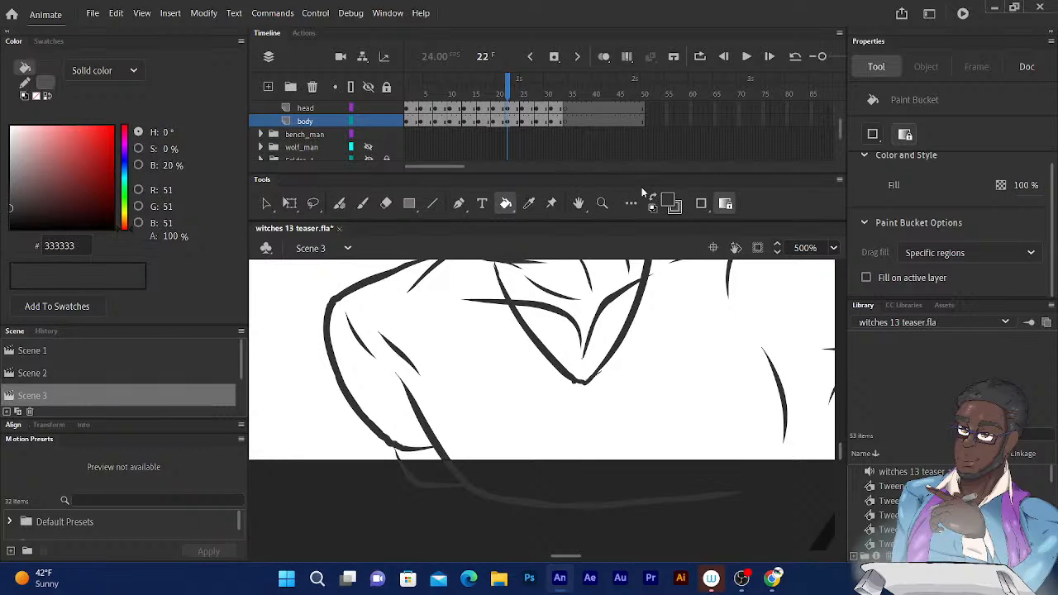
pyautogui.click(338, 204)
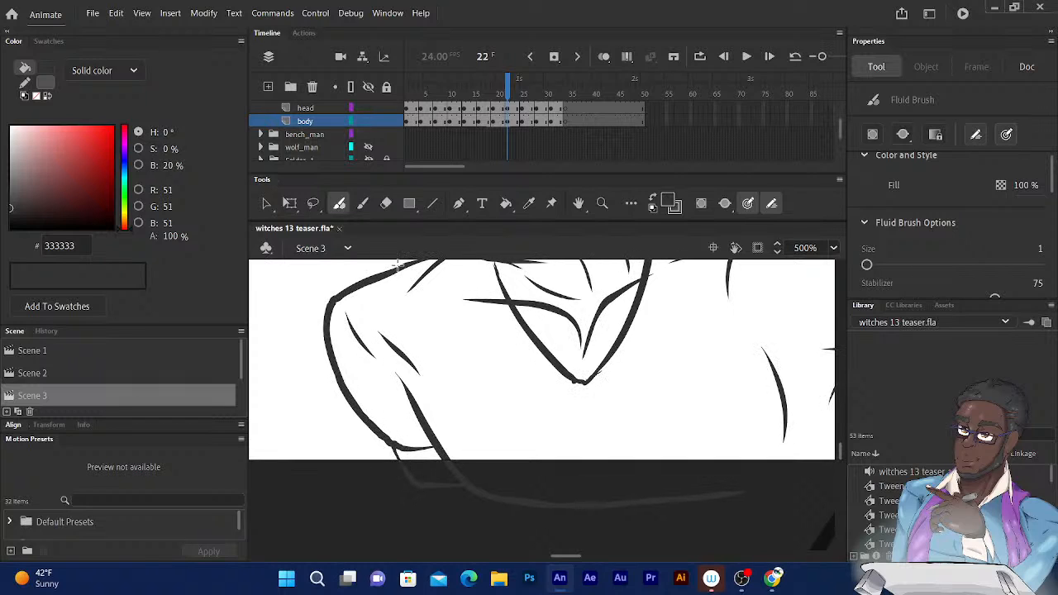
pyautogui.moveTo(401, 356)
pyautogui.mouseDown()
pyautogui.moveTo(382, 369)
pyautogui.moveTo(274, 331)
pyautogui.moveTo(263, 304)
pyautogui.mouseUp()
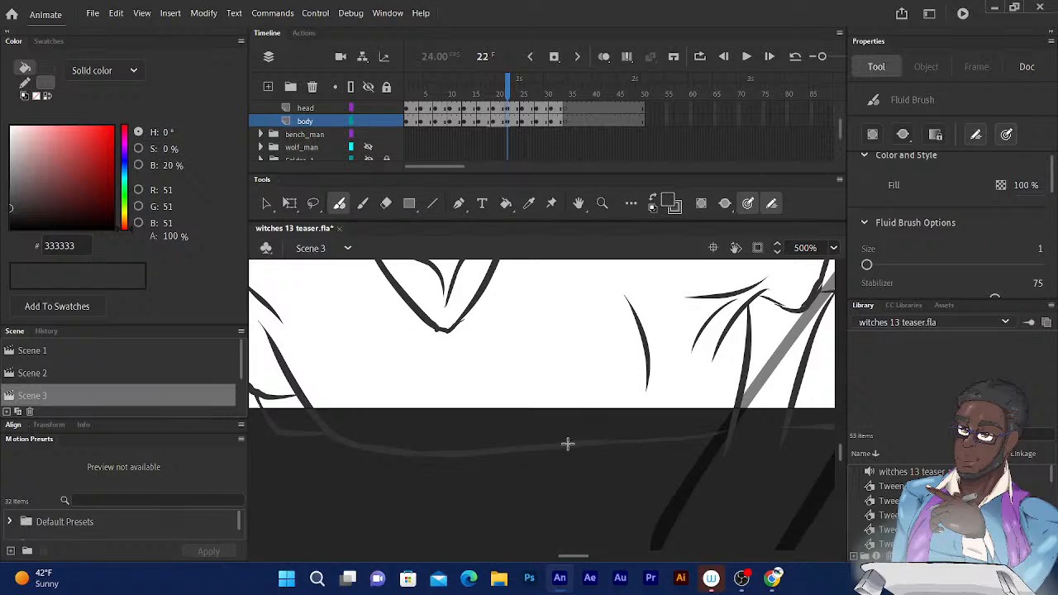
pyautogui.moveTo(737, 360); pyautogui.dragTo(575, 444)
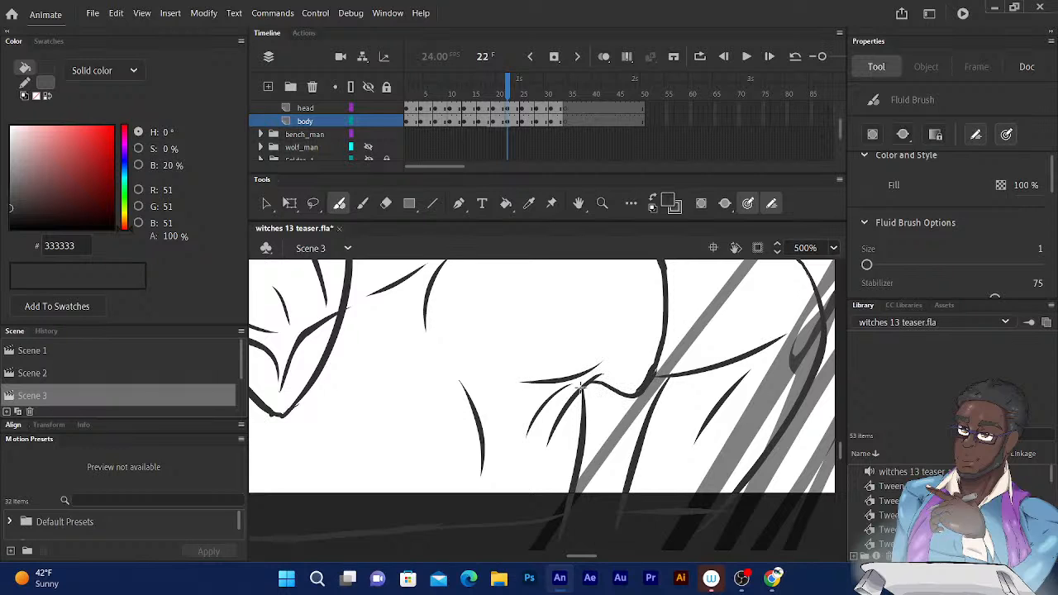
pyautogui.moveTo(656, 307); pyautogui.dragTo(612, 425)
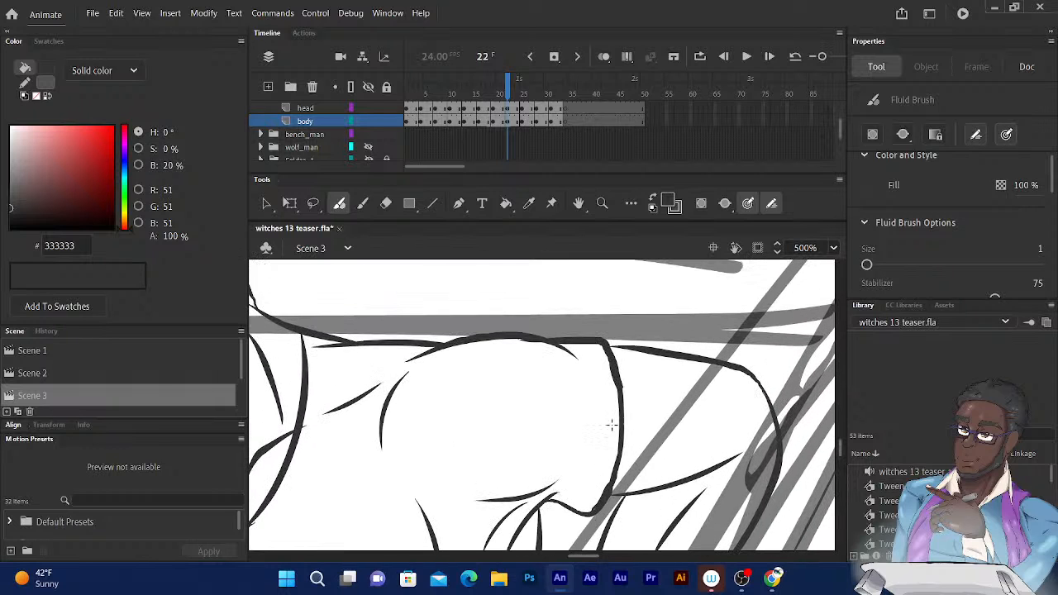
pyautogui.hotkey('ctrl', 'z')
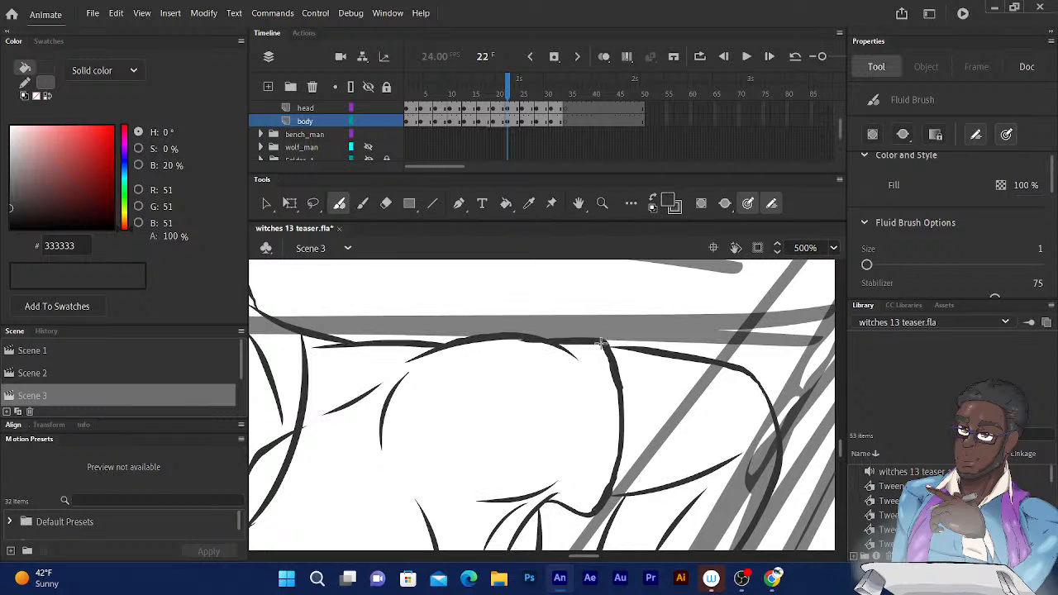
pyautogui.moveTo(602, 342); pyautogui.dragTo(611, 347)
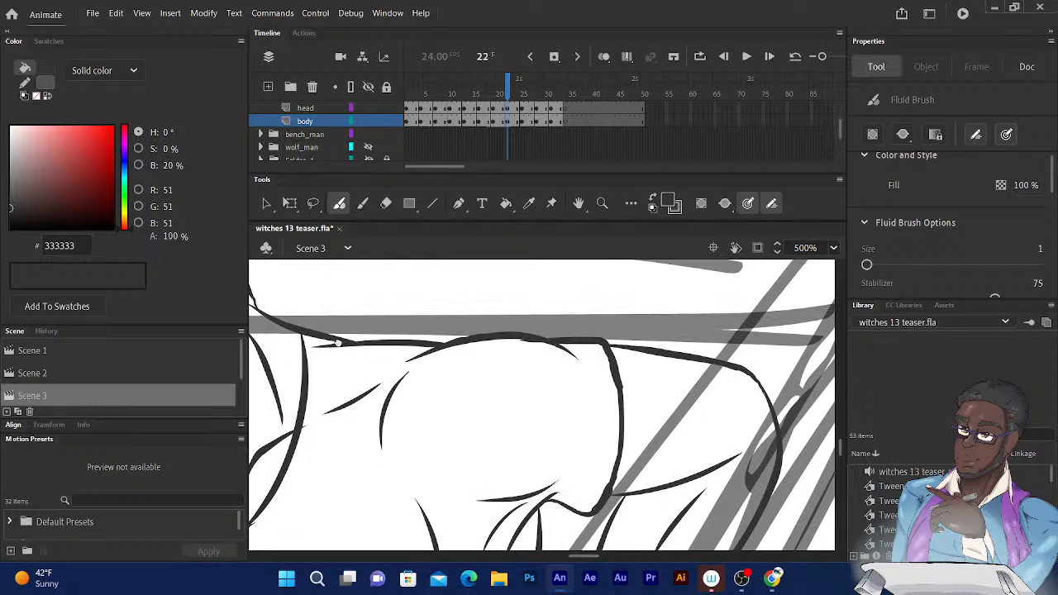
# Restore 535353 as the fill colour and fill the partner's shirt on frame 22 using the Paint Bucket
pyautogui.moveTo(338, 343)
pyautogui.mouseDown()
pyautogui.moveTo(393, 315)
pyautogui.moveTo(404, 289)
pyautogui.moveTo(550, 212)
pyautogui.mouseUp()
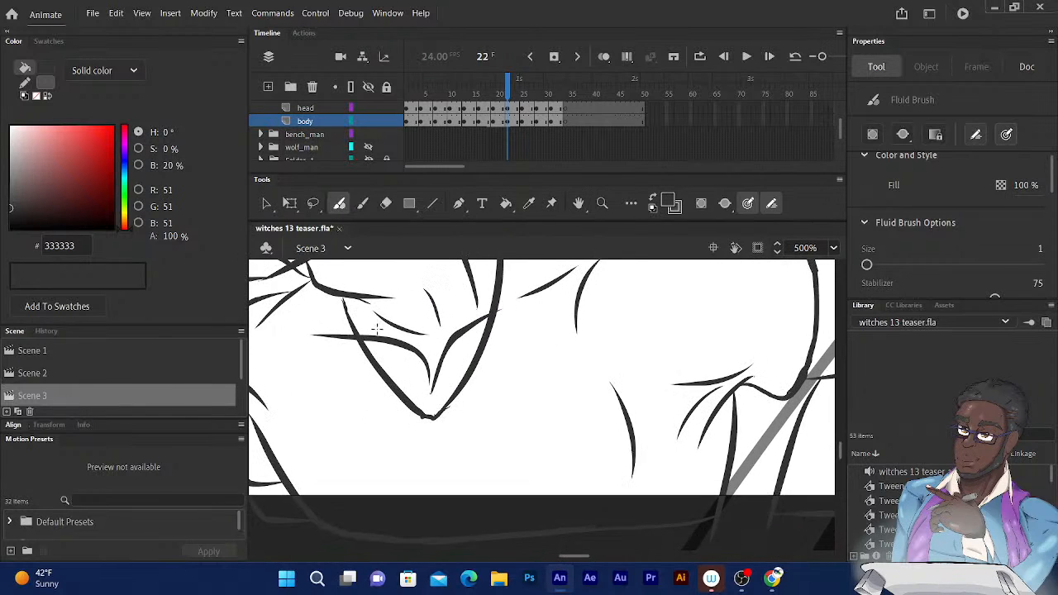
pyautogui.moveTo(253, 315)
pyautogui.mouseDown()
pyautogui.moveTo(391, 315)
pyautogui.moveTo(377, 404)
pyautogui.mouseUp()
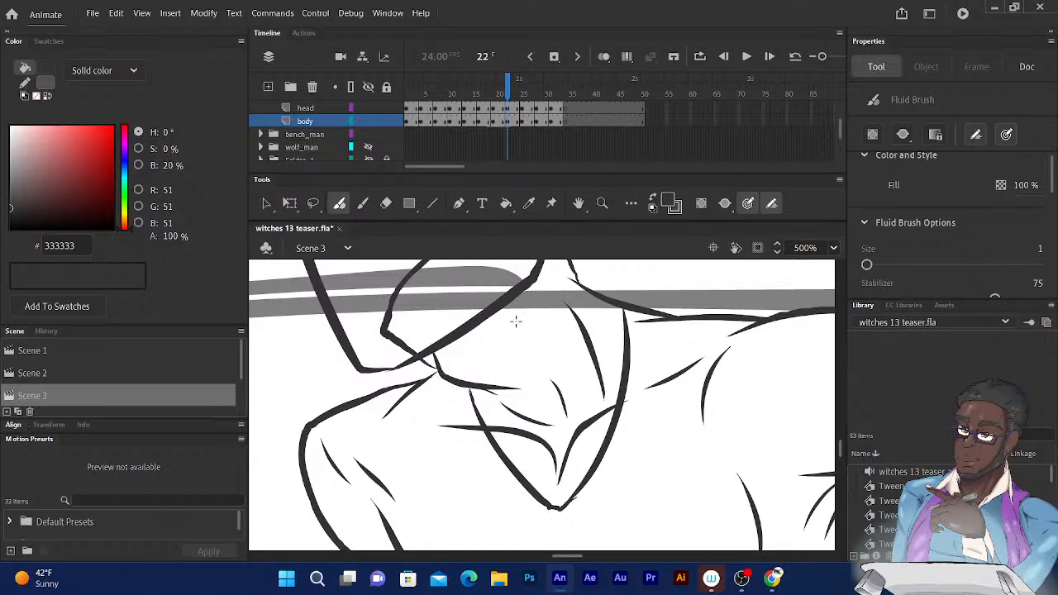
pyautogui.moveTo(516, 321); pyautogui.dragTo(455, 275)
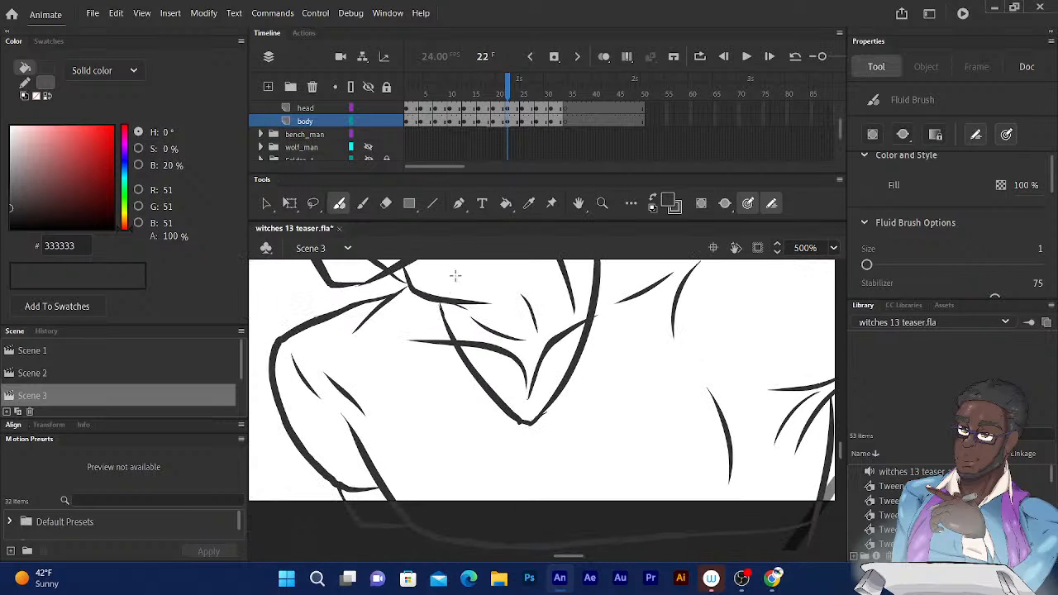
pyautogui.click(654, 198)
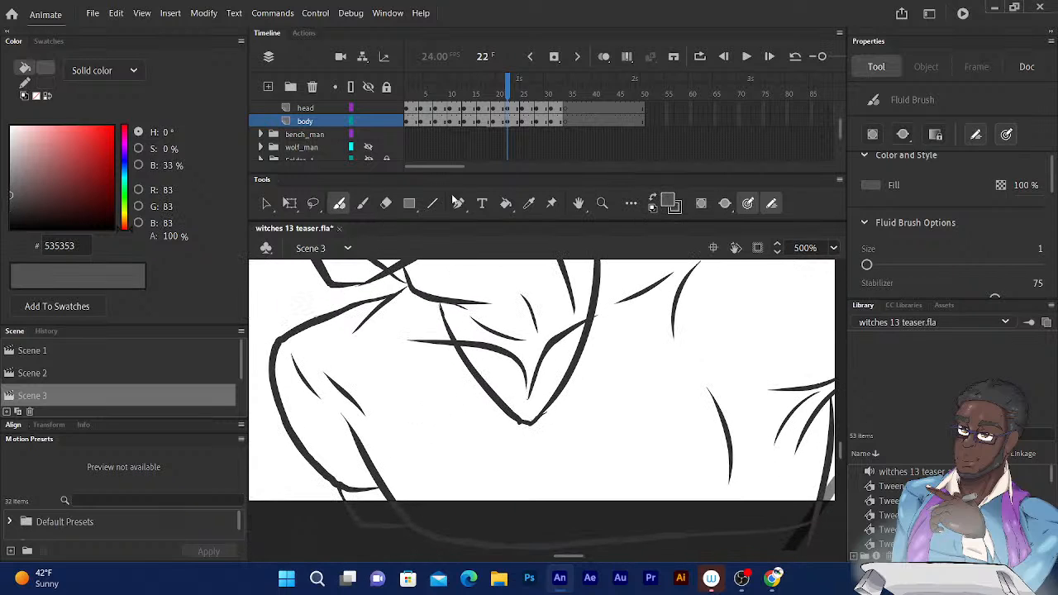
pyautogui.click(503, 203)
pyautogui.click(443, 398)
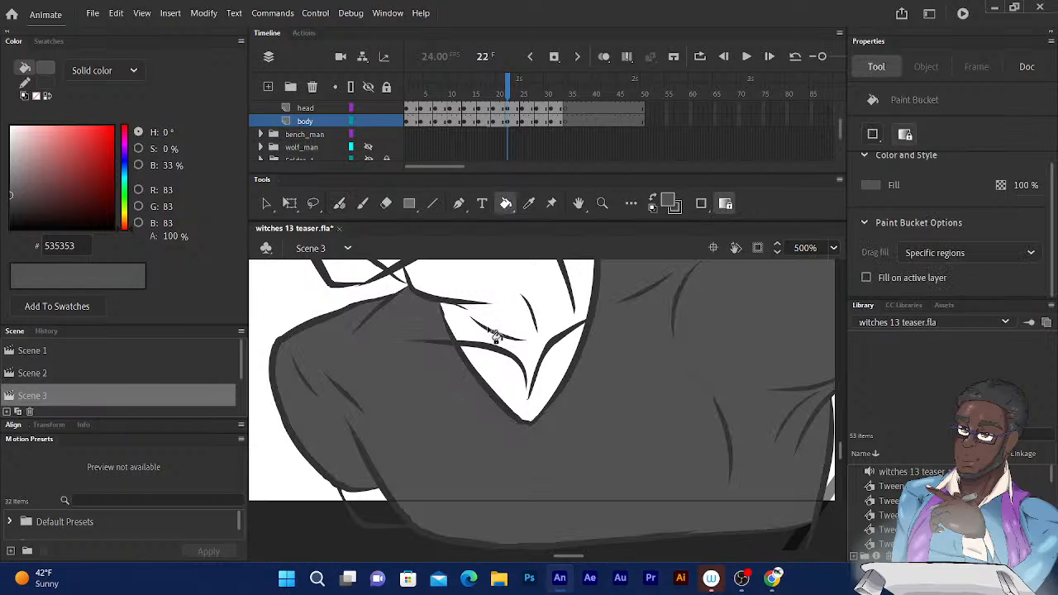
pyautogui.moveTo(594, 426); pyautogui.dragTo(440, 487)
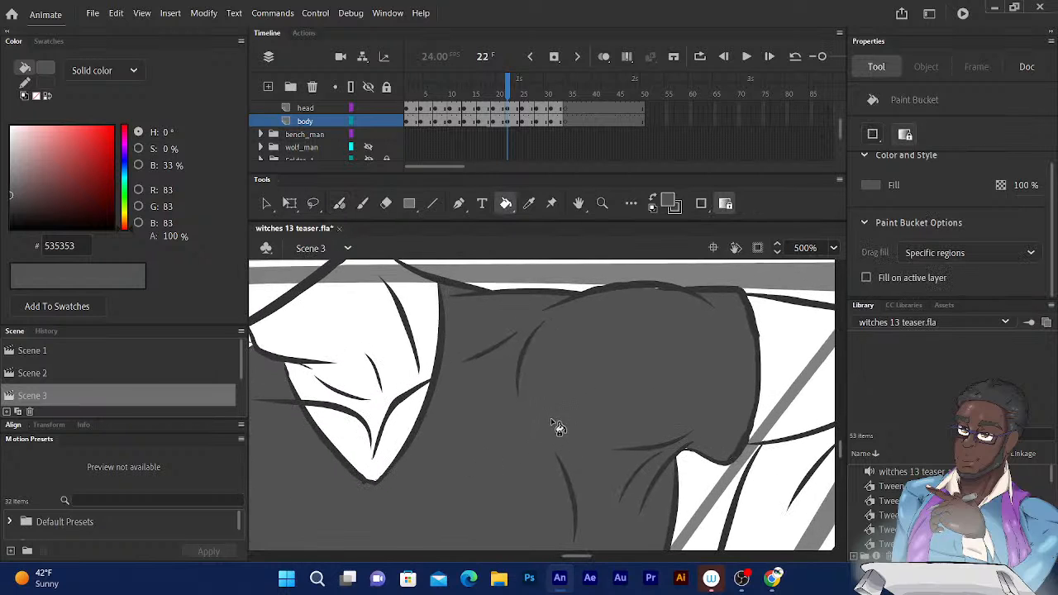
pyautogui.moveTo(559, 427); pyautogui.dragTo(522, 438)
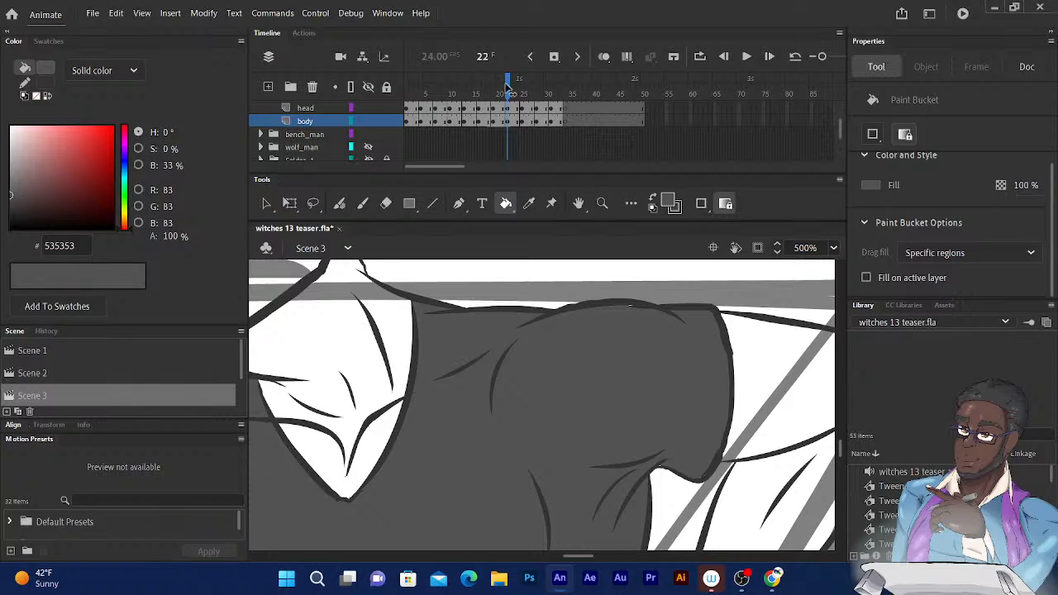
# Try to fill the partner's shirt on frame 25 with the dark grey 535353
pyautogui.moveTo(506, 87); pyautogui.dragTo(522, 89)
pyautogui.moveTo(546, 377); pyautogui.dragTo(567, 290)
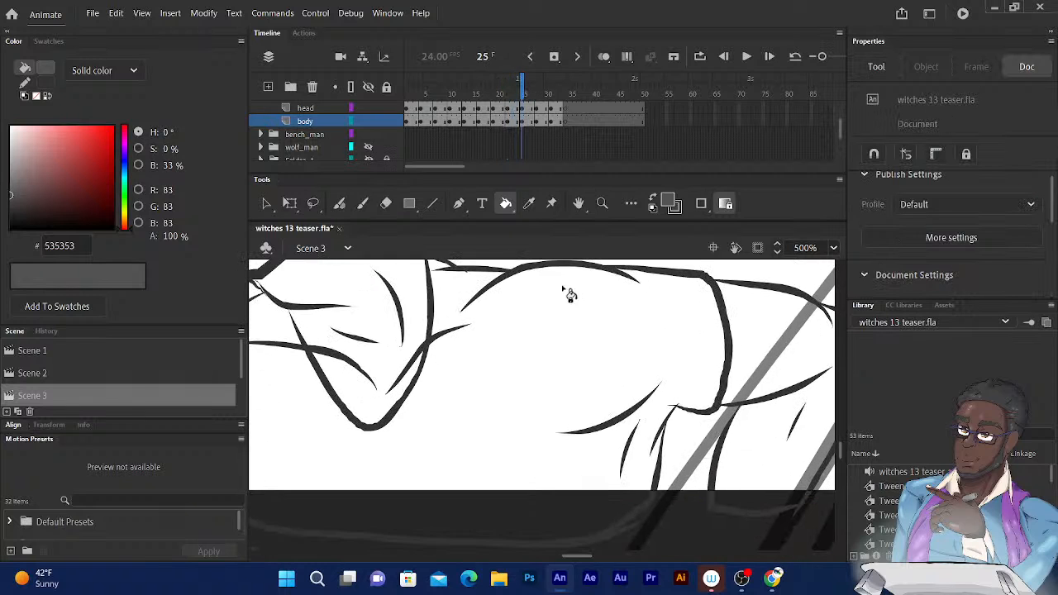
pyautogui.click(539, 380)
pyautogui.moveTo(480, 418); pyautogui.dragTo(633, 371)
pyautogui.moveTo(478, 362); pyautogui.dragTo(447, 472)
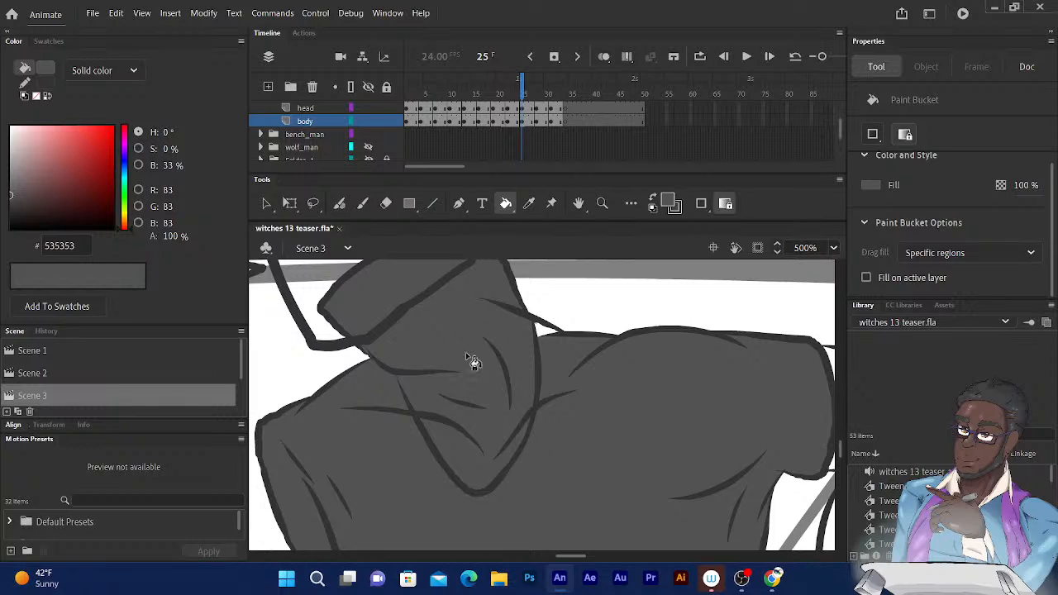
pyautogui.hotkey('ctrl', 'z')
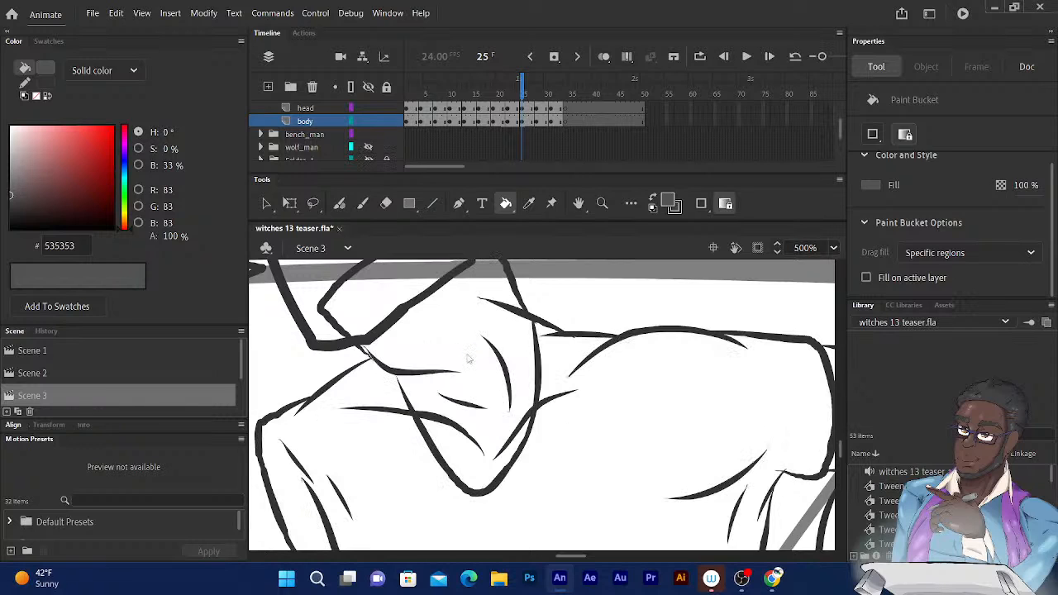
# Close the collar gap beside the neck on frame 25 with the Fluid Brush and fill the partner's shirt with 535353
pyautogui.click(544, 333)
pyautogui.click(339, 203)
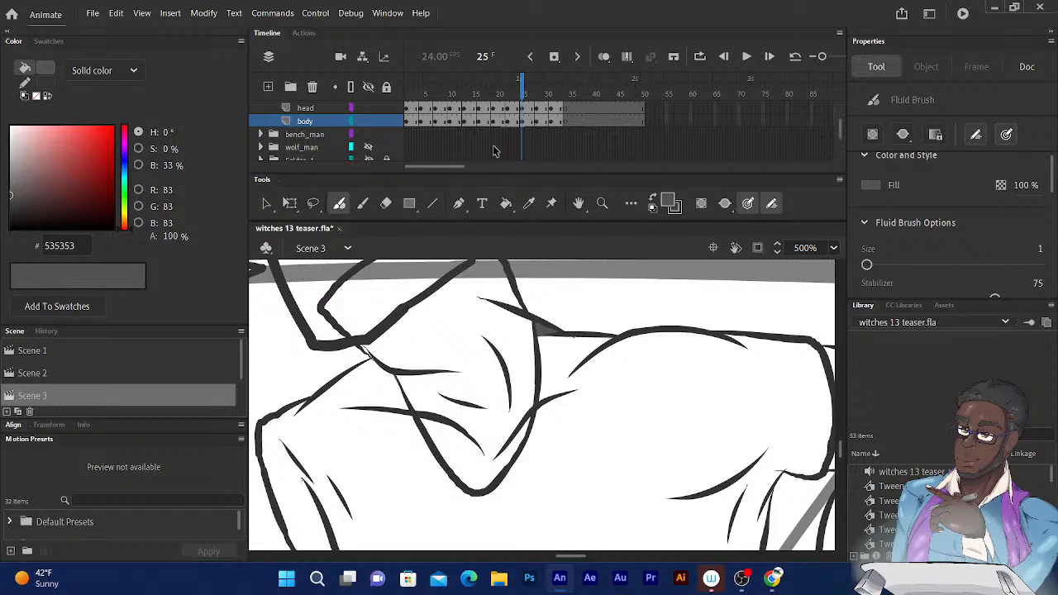
pyautogui.click(506, 204)
pyautogui.click(435, 359)
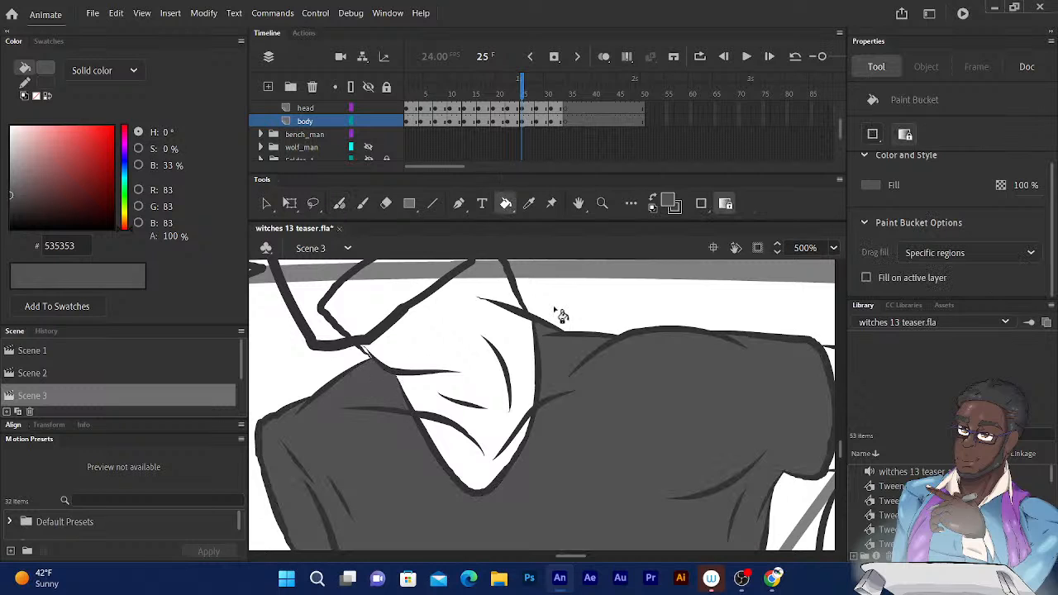
# Close the open sleeve hem on the partner's arm on frame 28 with the Fluid Brush in 535353
pyautogui.click(523, 83)
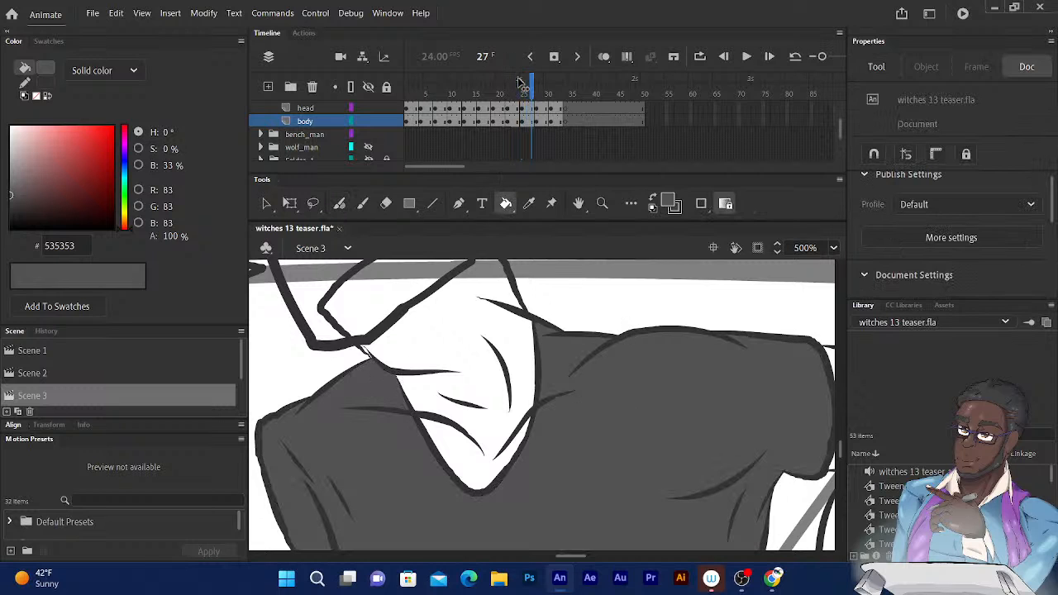
pyautogui.moveTo(521, 82); pyautogui.dragTo(540, 86)
pyautogui.moveTo(506, 304); pyautogui.dragTo(472, 292)
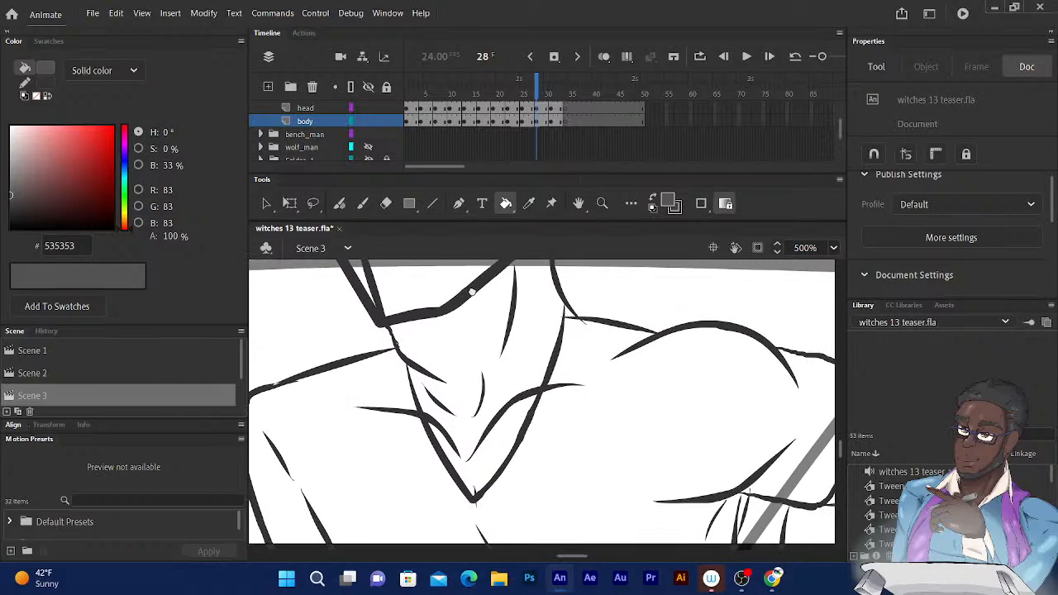
pyautogui.click(430, 366)
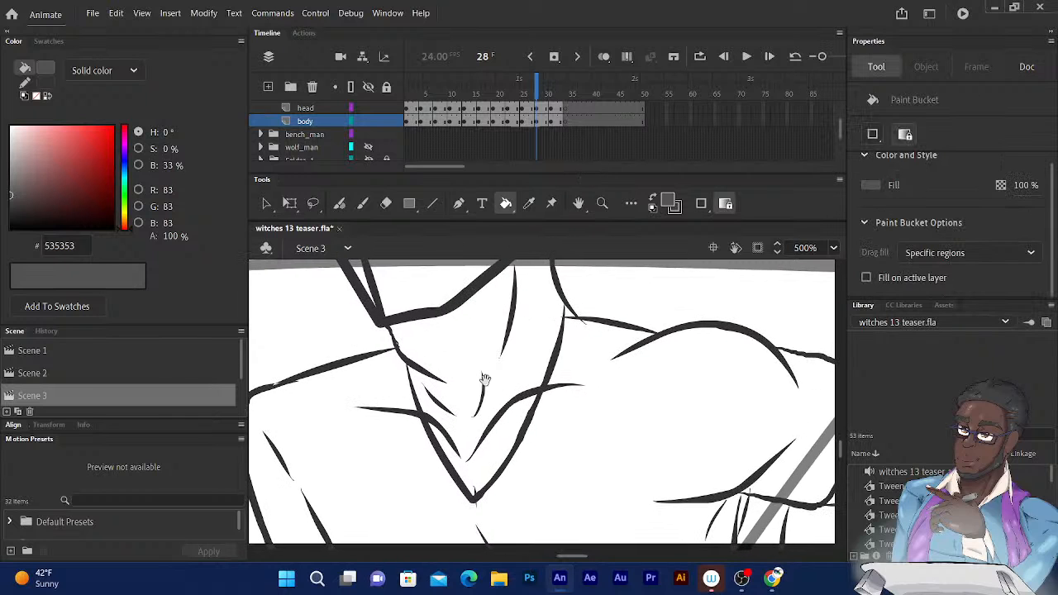
pyautogui.moveTo(485, 378); pyautogui.dragTo(531, 248)
pyautogui.moveTo(468, 298); pyautogui.dragTo(474, 331)
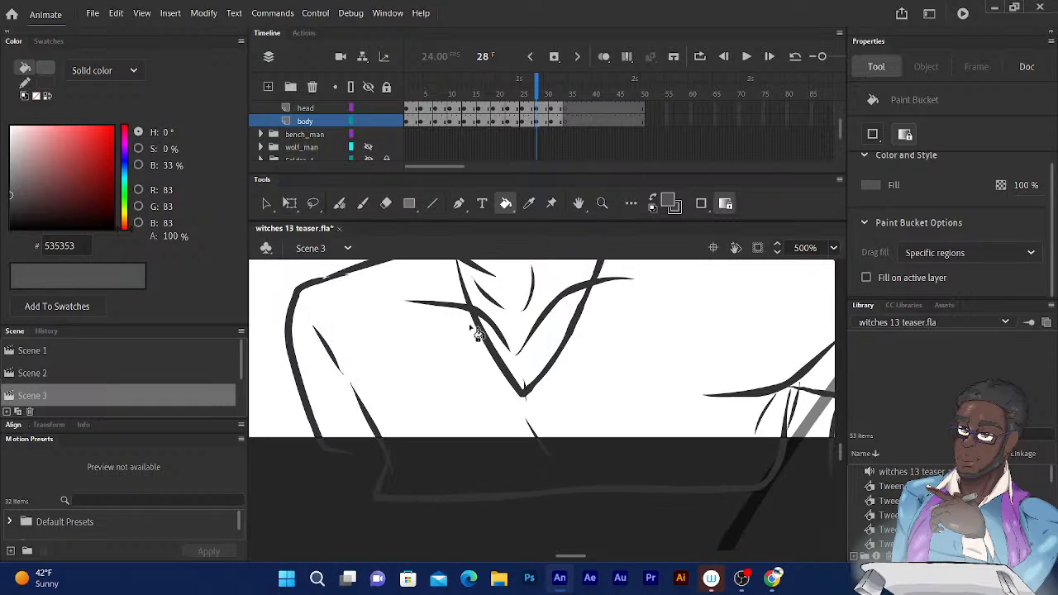
pyautogui.click(339, 204)
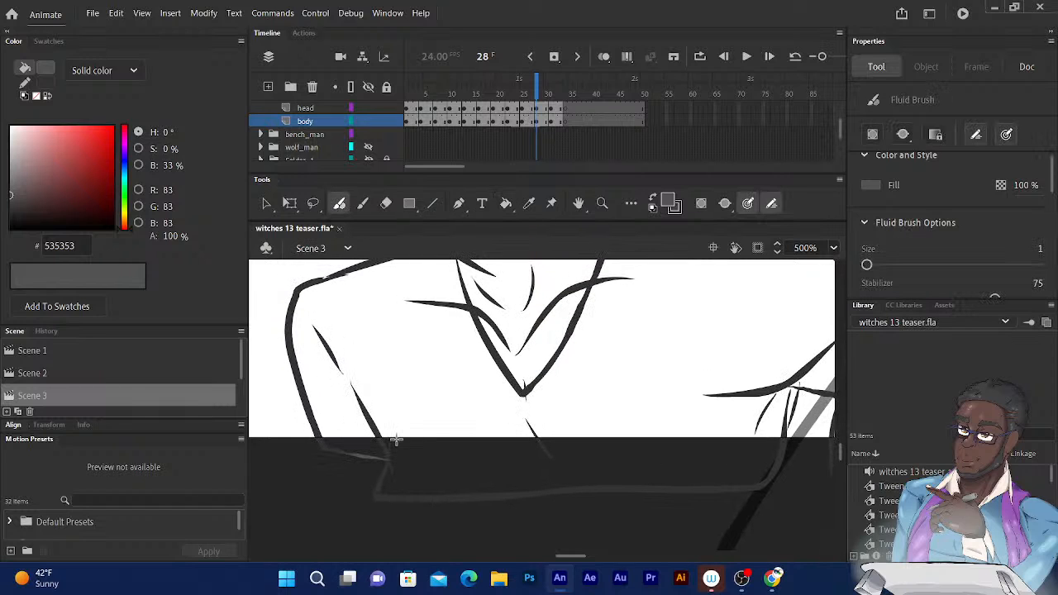
# Fill the partner's shirt and the collar sliver beside the neck on frame 28 with 535353 using the Paint Bucket
pyautogui.moveTo(522, 358); pyautogui.dragTo(392, 389)
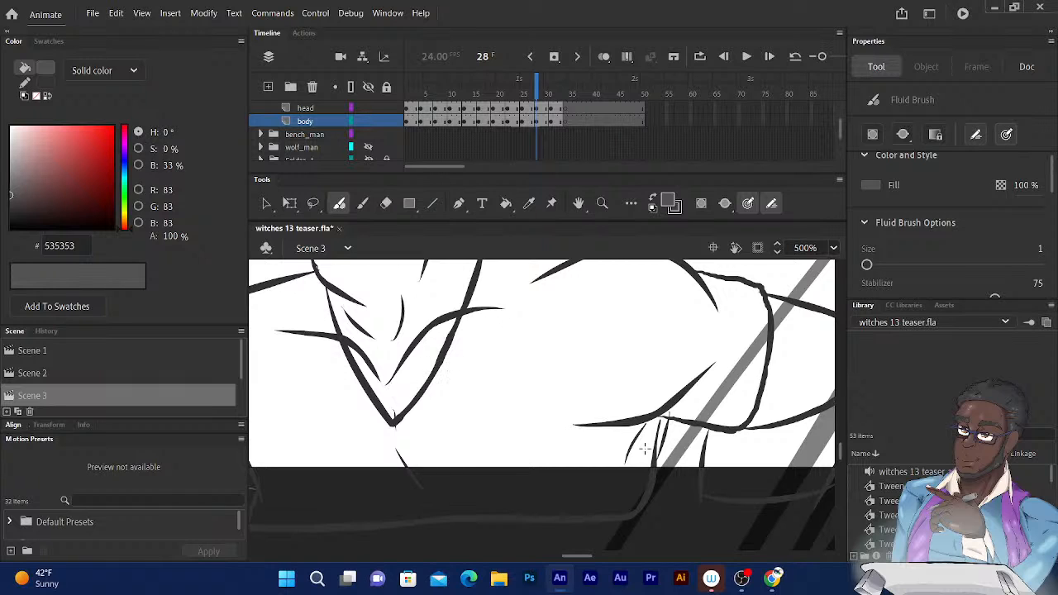
pyautogui.moveTo(653, 429); pyautogui.dragTo(660, 529)
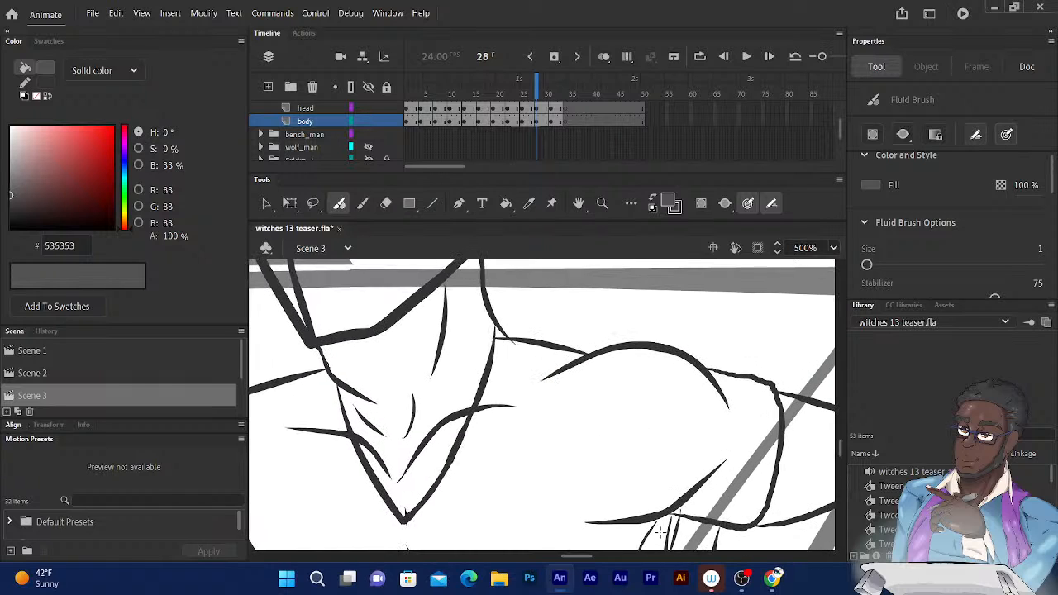
pyautogui.moveTo(497, 428); pyautogui.dragTo(581, 408)
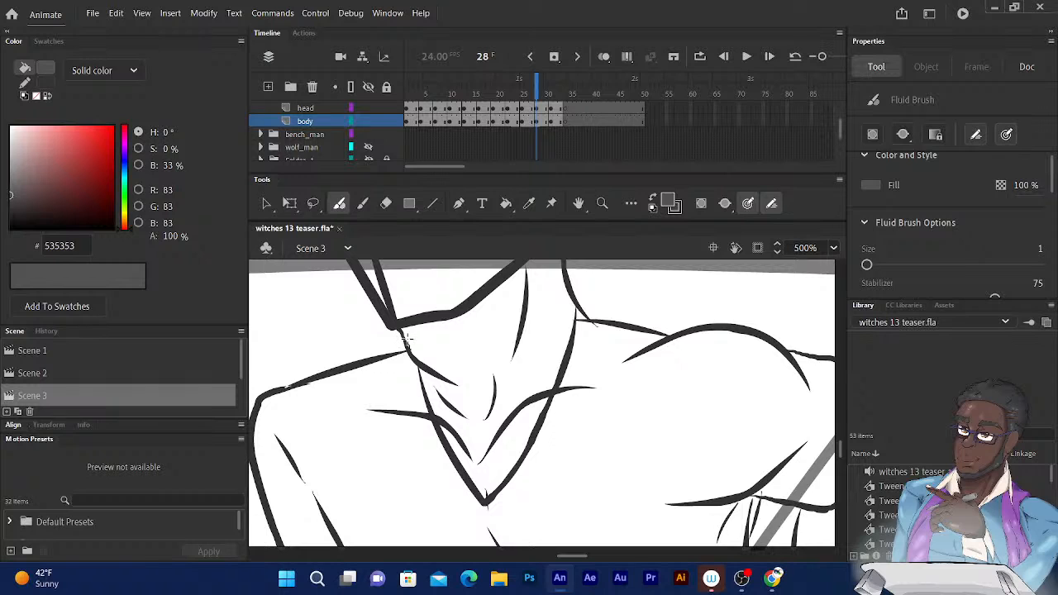
pyautogui.moveTo(407, 334); pyautogui.dragTo(491, 296)
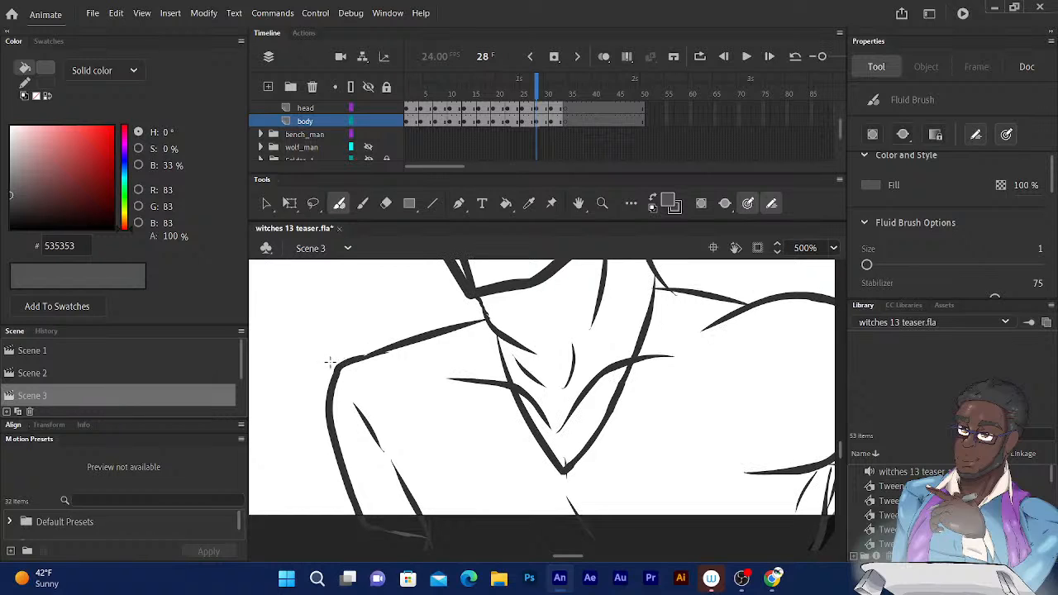
pyautogui.click(507, 204)
pyautogui.click(443, 373)
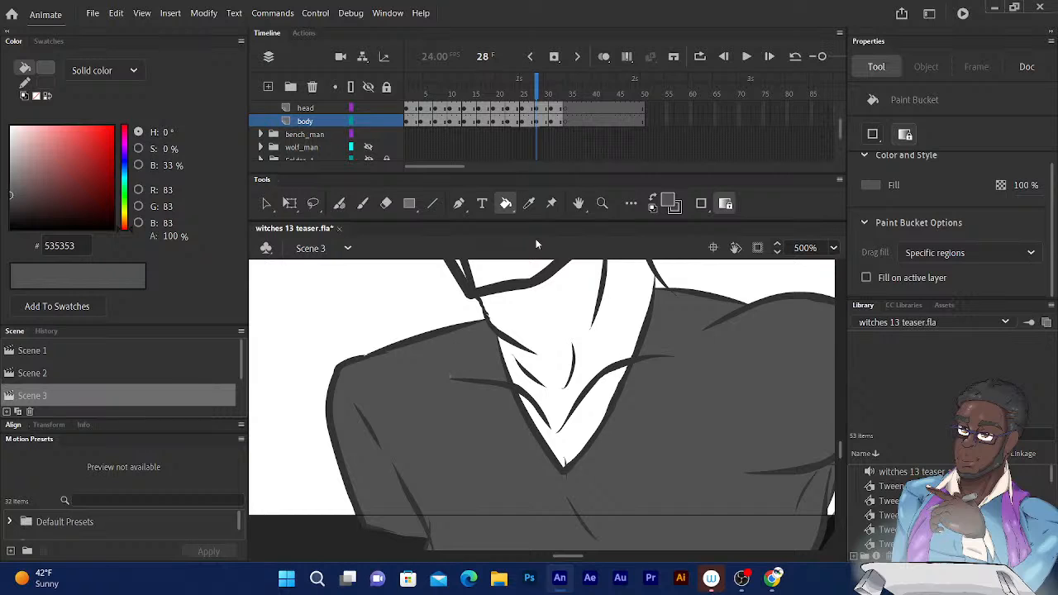
pyautogui.click(659, 284)
pyautogui.moveTo(623, 392); pyautogui.dragTo(431, 379)
pyautogui.moveTo(501, 378); pyautogui.dragTo(511, 388)
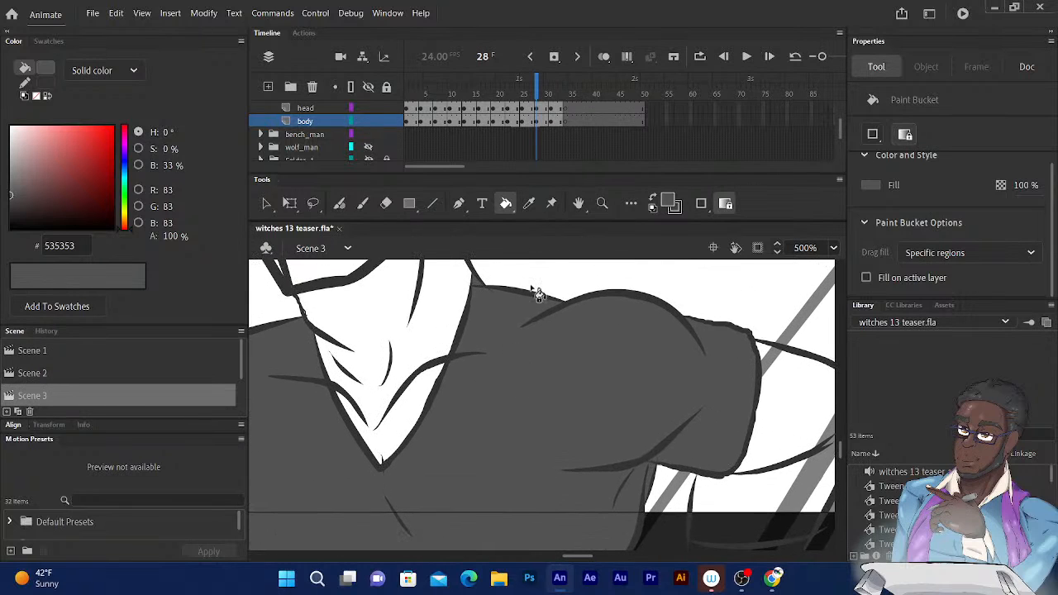
# Fill the partner's shirt shoulder on the neck's far side from the face on frame 31 with 535353
pyautogui.moveTo(537, 85); pyautogui.dragTo(552, 85)
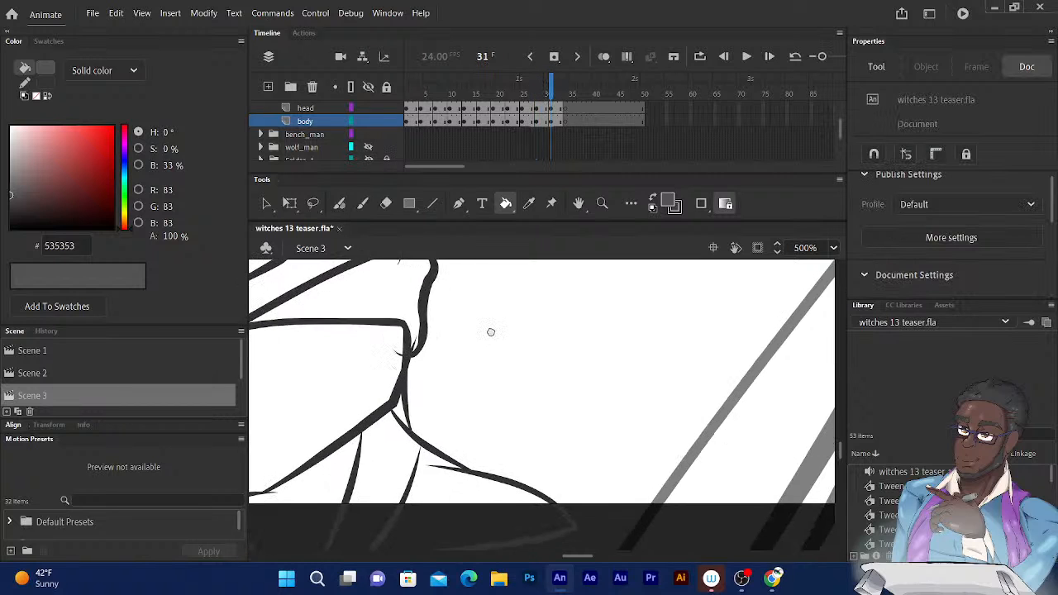
pyautogui.moveTo(496, 333); pyautogui.dragTo(564, 269)
pyautogui.click(604, 390)
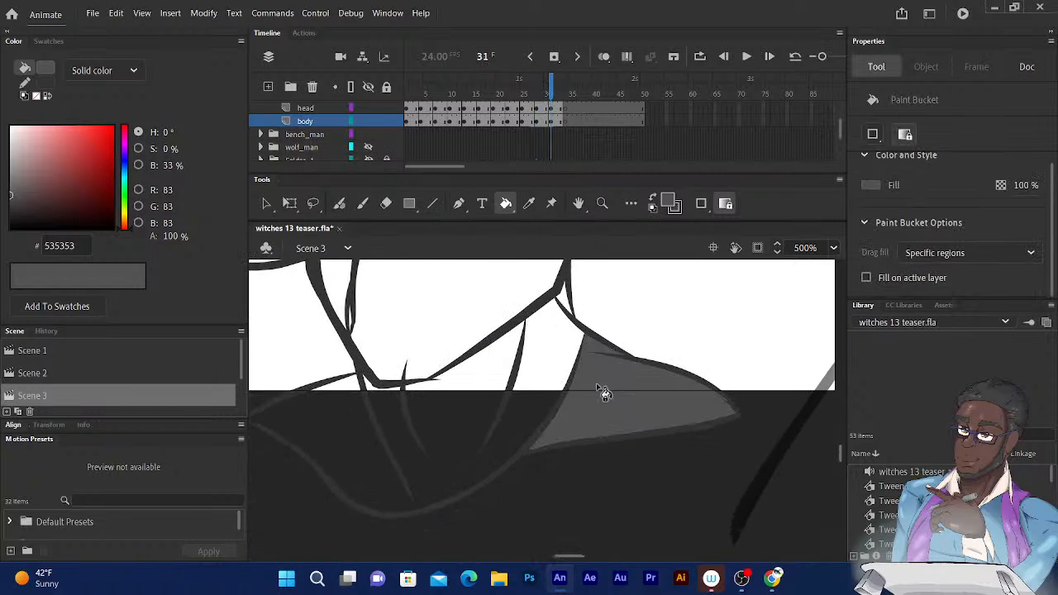
# Try to fill the shirt's other shoulder section on frame 31 with 535353, and undo that fill
pyautogui.moveTo(446, 402); pyautogui.dragTo(543, 383)
pyautogui.click(435, 406)
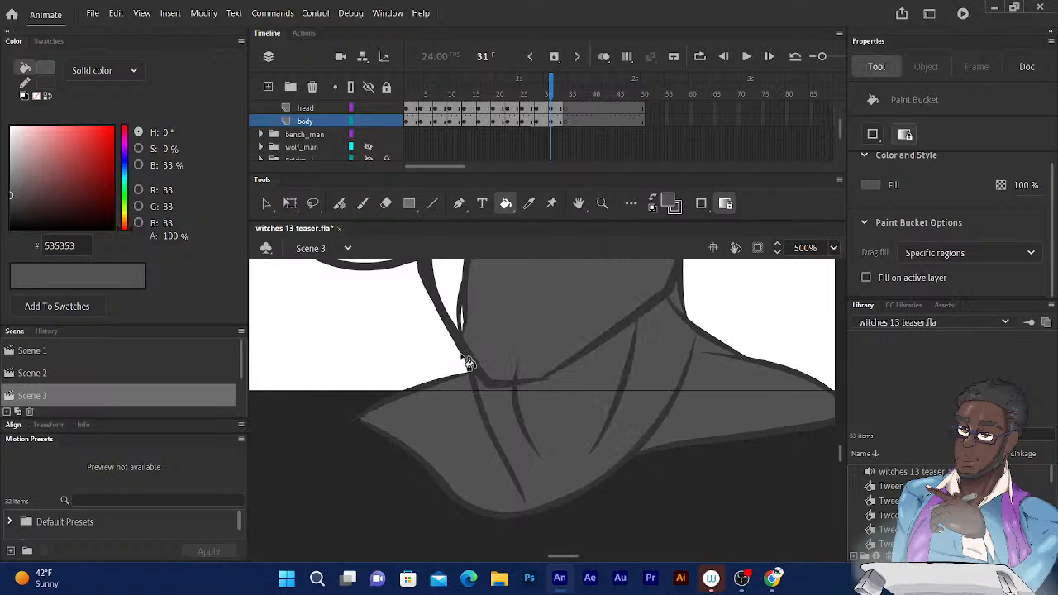
pyautogui.hotkey('ctrl', 'z')
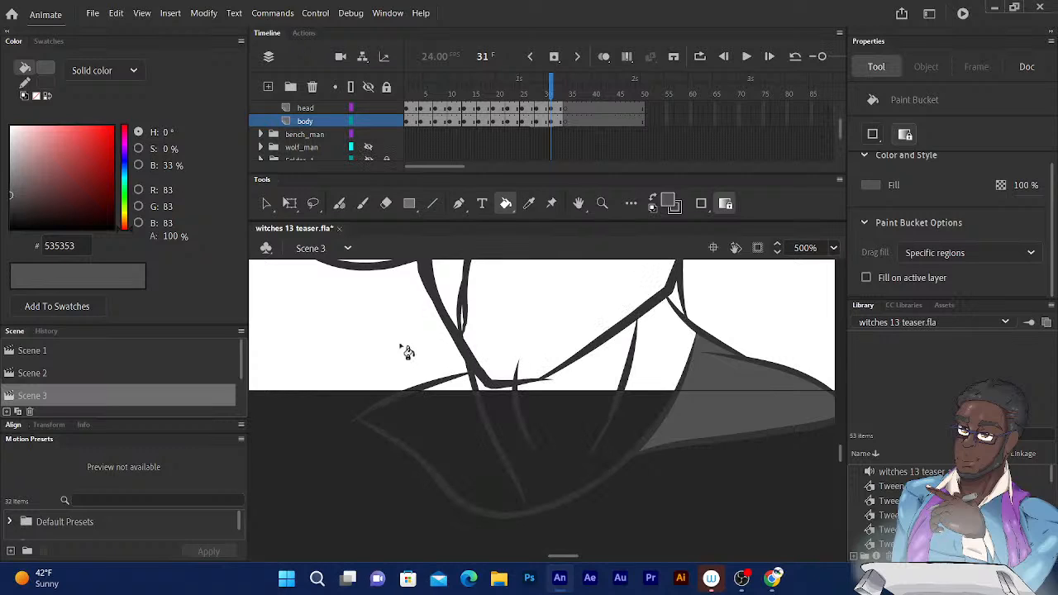
# Close the gap at the lower tip of the collar line on frame 31 with the Fluid Brush and fill the remaining shoulder section with 535353
pyautogui.click(339, 204)
pyautogui.moveTo(513, 478); pyautogui.dragTo(535, 518)
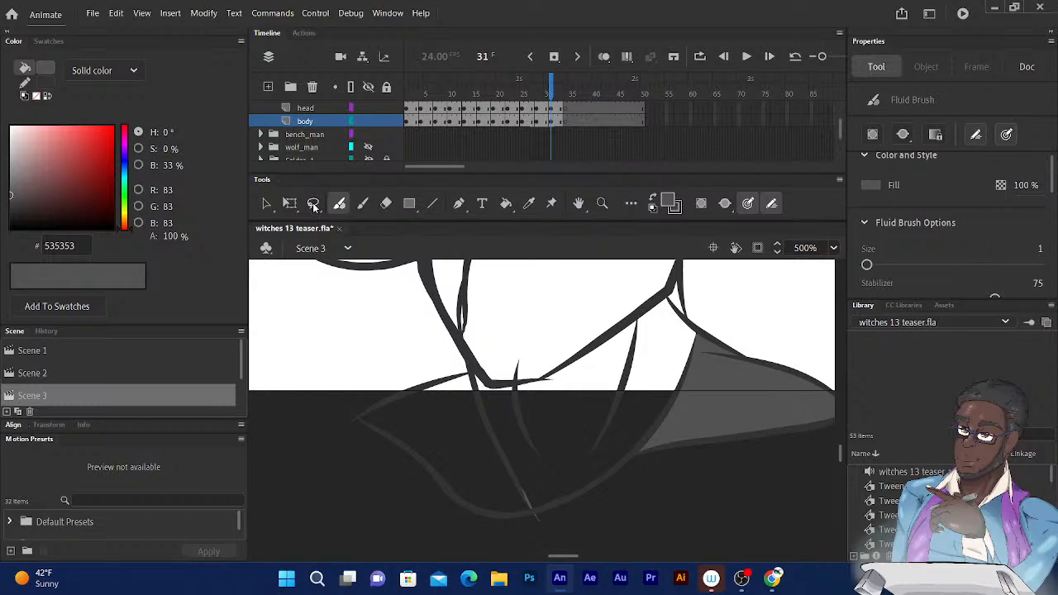
pyautogui.click(506, 204)
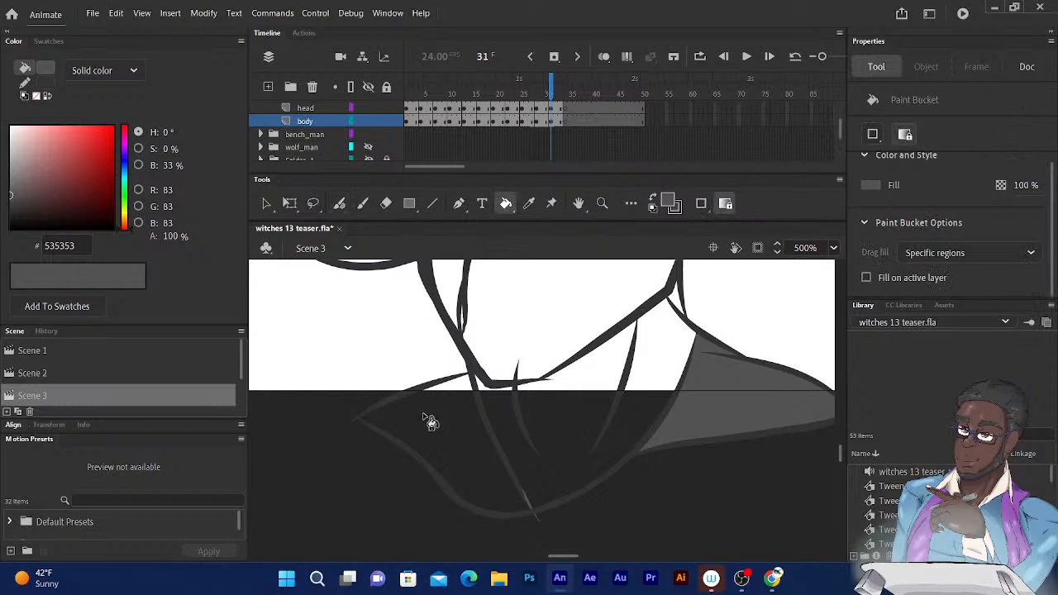
pyautogui.click(500, 395)
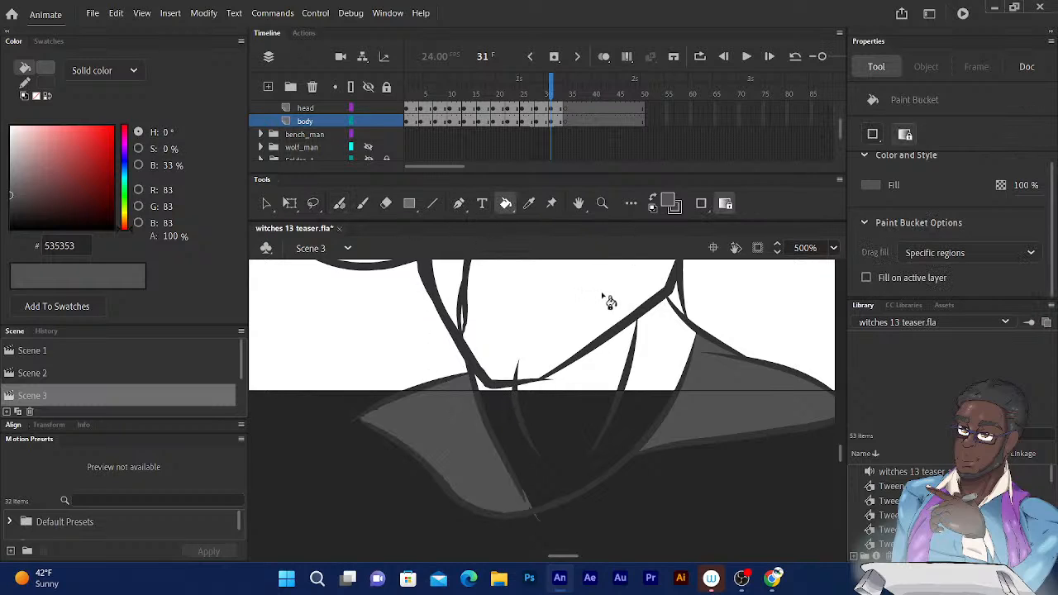
# Check the partner's shirt and trouser fills from frame 14 back to frame 9 for missed areas
pyautogui.moveTo(549, 79); pyautogui.dragTo(470, 103)
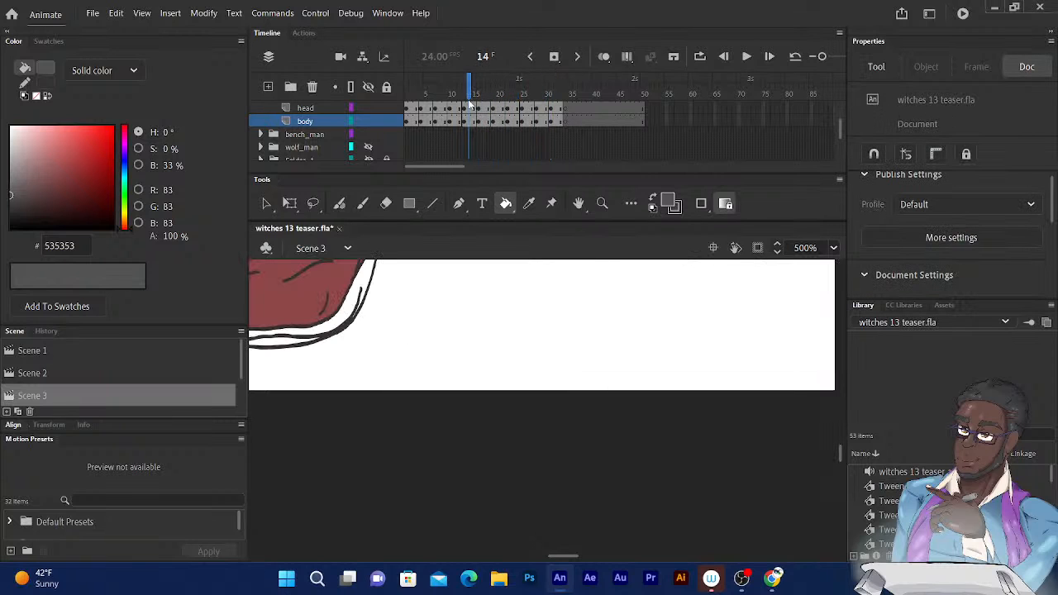
pyautogui.moveTo(657, 293); pyautogui.dragTo(400, 482)
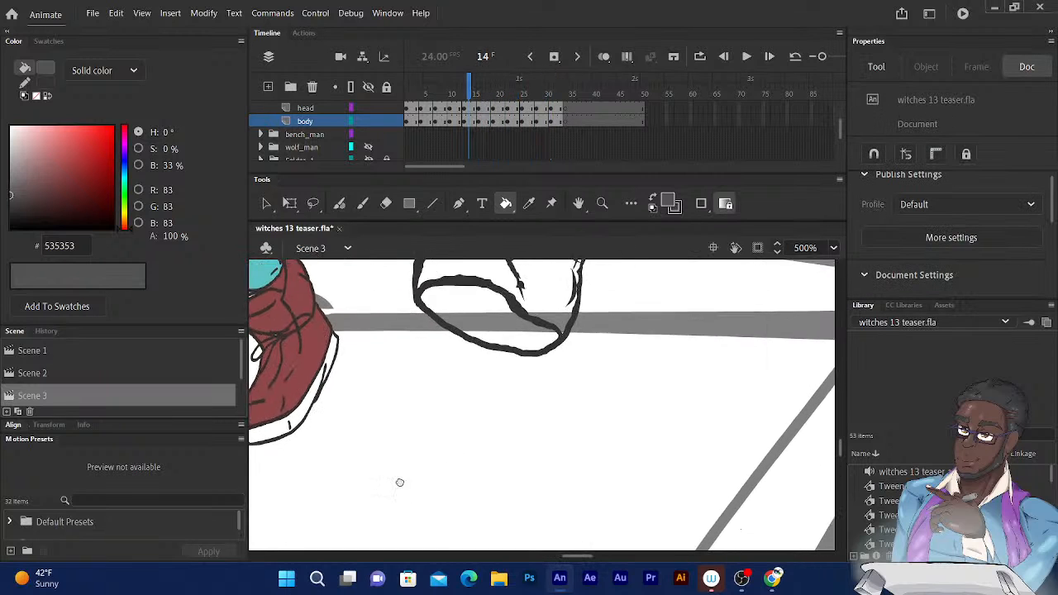
pyautogui.moveTo(500, 401); pyautogui.dragTo(411, 494)
pyautogui.moveTo(488, 359); pyautogui.dragTo(491, 477)
pyautogui.moveTo(486, 381); pyautogui.dragTo(480, 504)
pyautogui.moveTo(486, 344); pyautogui.dragTo(509, 478)
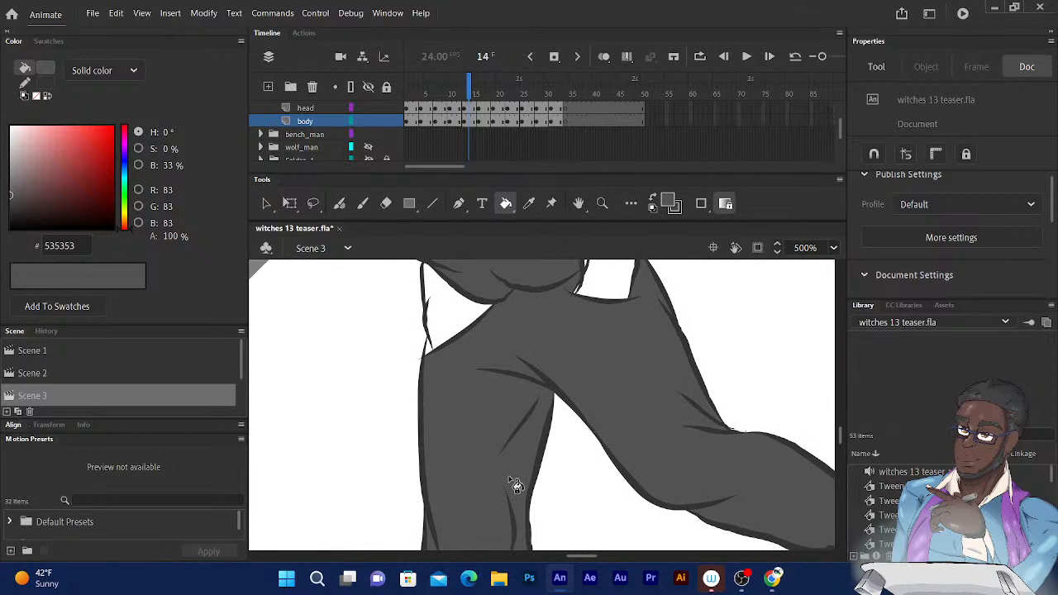
pyautogui.scroll(-2, 510, 483)
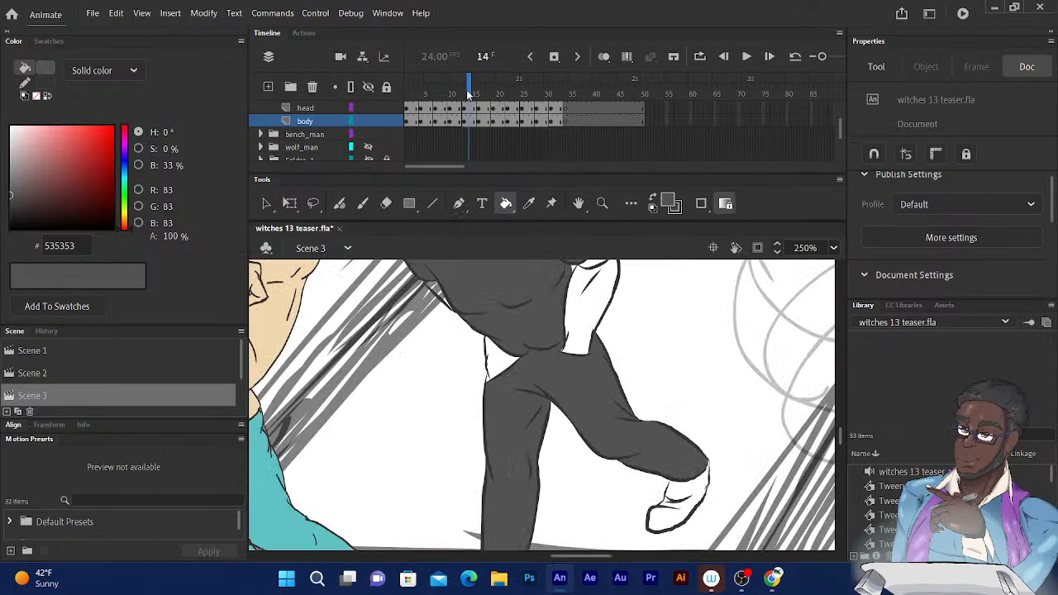
pyautogui.press(',')
pyautogui.press(',')
pyautogui.press(',')
pyautogui.press(',')
pyautogui.press(',')
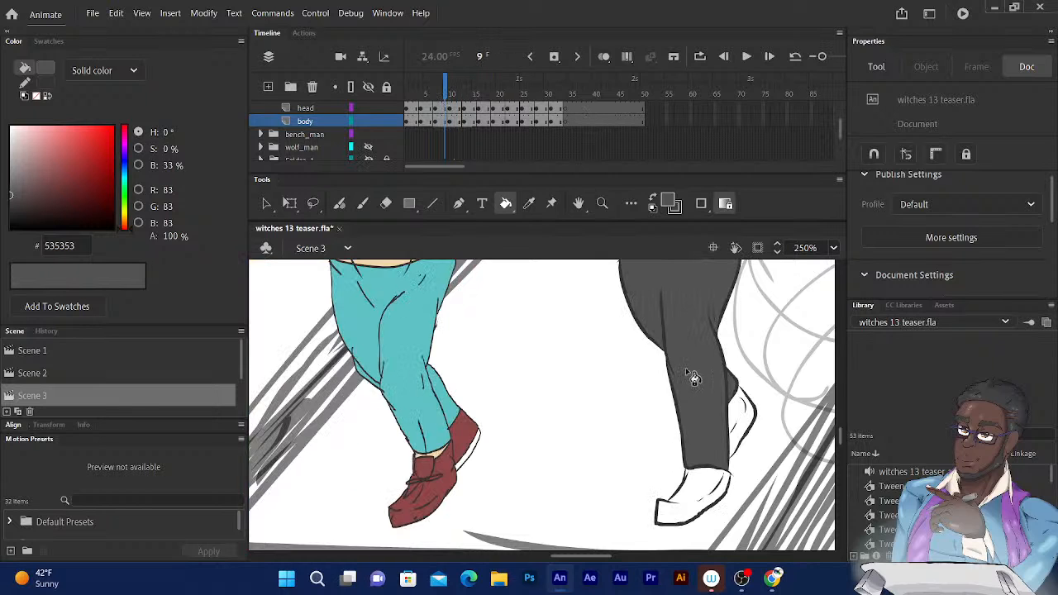
pyautogui.moveTo(591, 331); pyautogui.dragTo(519, 444)
# Close the trouser outline gap above the partner's raised shoe on frame 6 with the Fluid Brush in 535353
pyautogui.moveTo(442, 92); pyautogui.dragTo(430, 90)
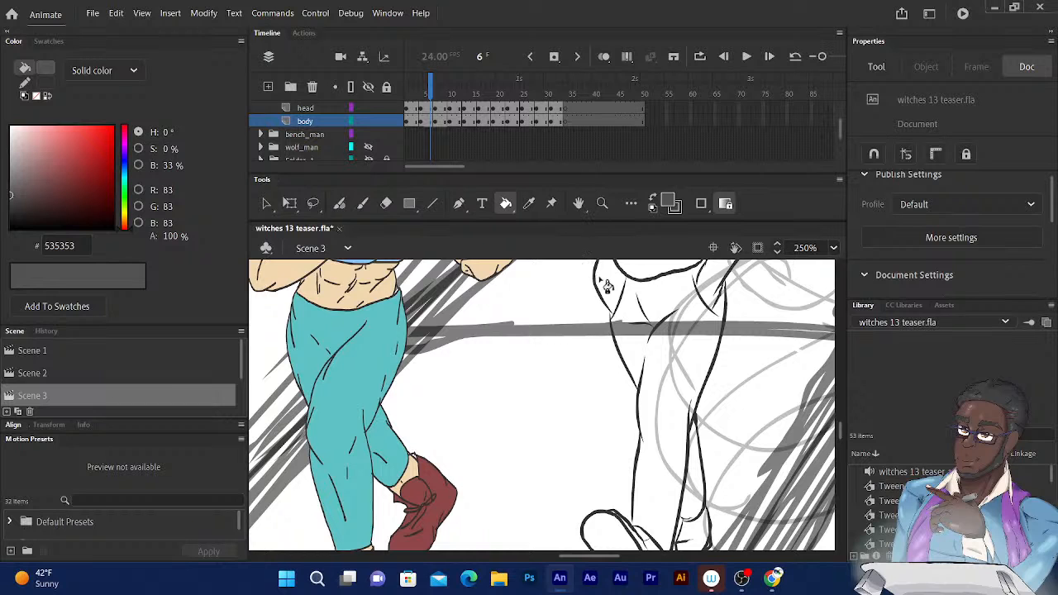
pyautogui.moveTo(608, 286); pyautogui.dragTo(511, 203)
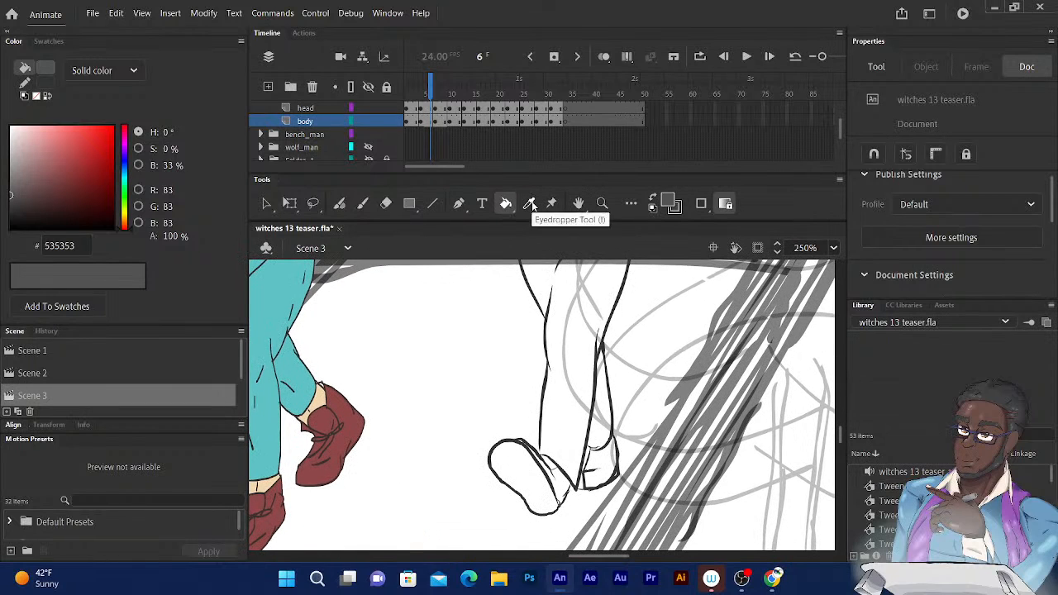
pyautogui.hotkey('ctrl', '=')
pyautogui.hotkey('ctrl', '=')
pyautogui.moveTo(668, 274); pyautogui.dragTo(608, 121)
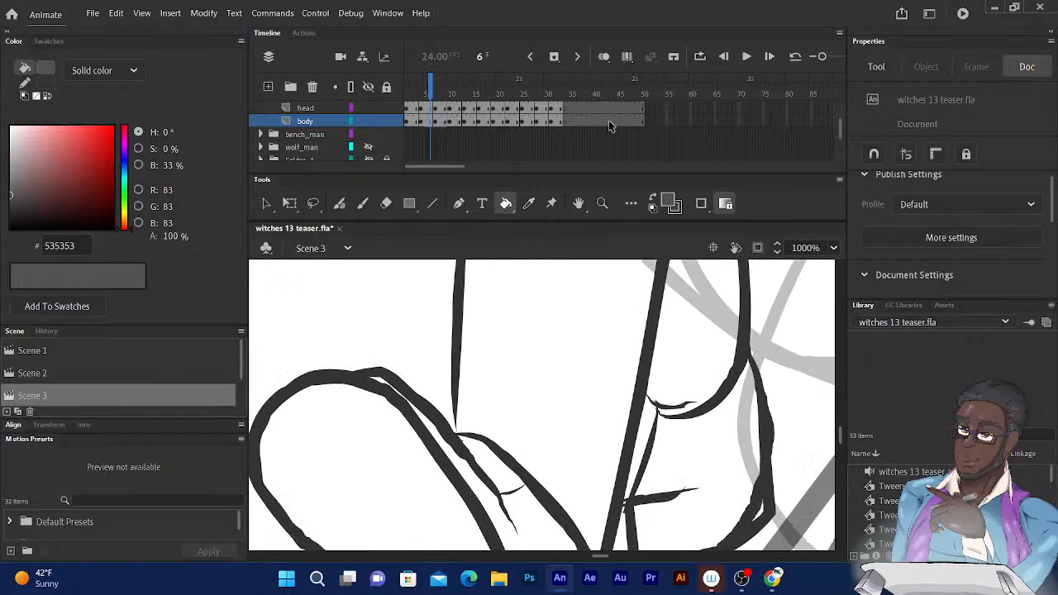
pyautogui.click(339, 205)
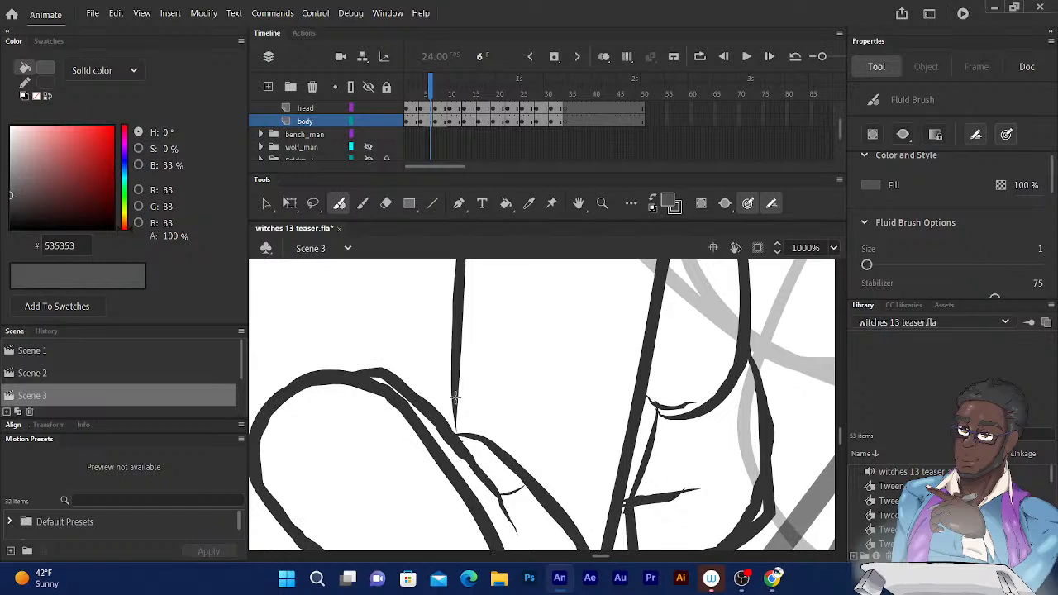
pyautogui.moveTo(455, 397); pyautogui.dragTo(451, 427)
# Close the small outline gaps around the partner's waist and shirt hem on frame 6 with the Fluid Brush
pyautogui.moveTo(511, 356); pyautogui.dragTo(476, 521)
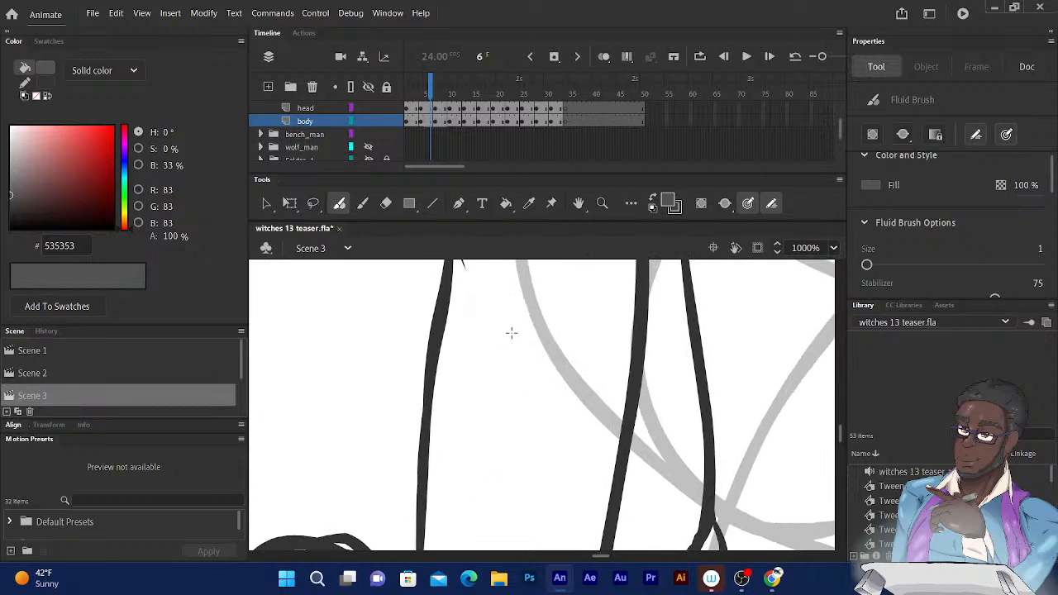
pyautogui.moveTo(567, 268); pyautogui.dragTo(535, 396)
pyautogui.moveTo(494, 314); pyautogui.dragTo(510, 469)
pyautogui.moveTo(474, 355)
pyautogui.mouseDown()
pyautogui.moveTo(497, 428)
pyautogui.moveTo(502, 526)
pyautogui.moveTo(466, 377)
pyautogui.moveTo(464, 453)
pyautogui.mouseUp()
pyautogui.moveTo(487, 375); pyautogui.dragTo(429, 494)
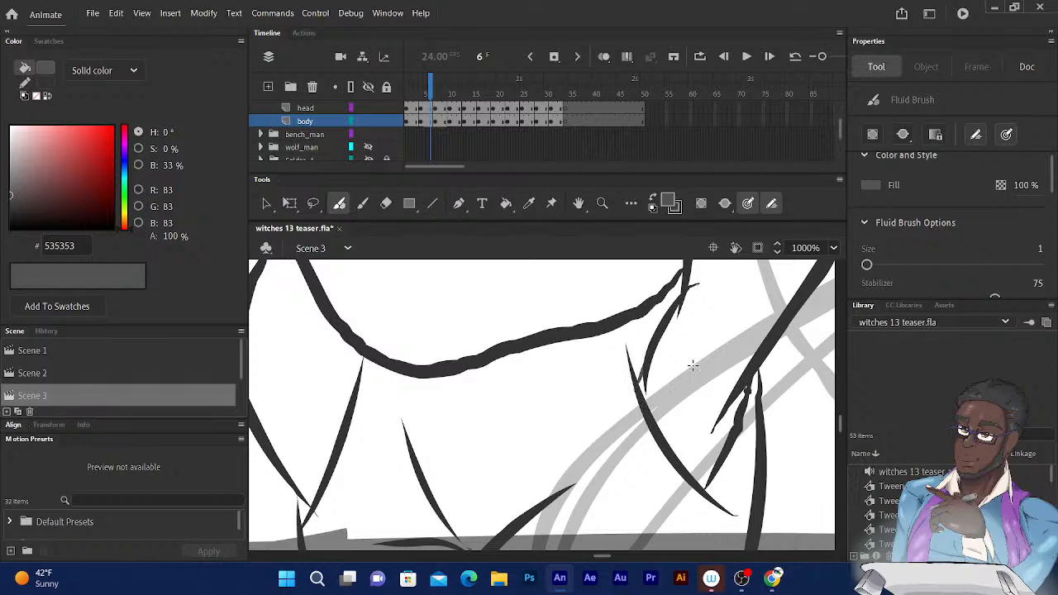
pyautogui.moveTo(378, 298); pyautogui.dragTo(445, 245)
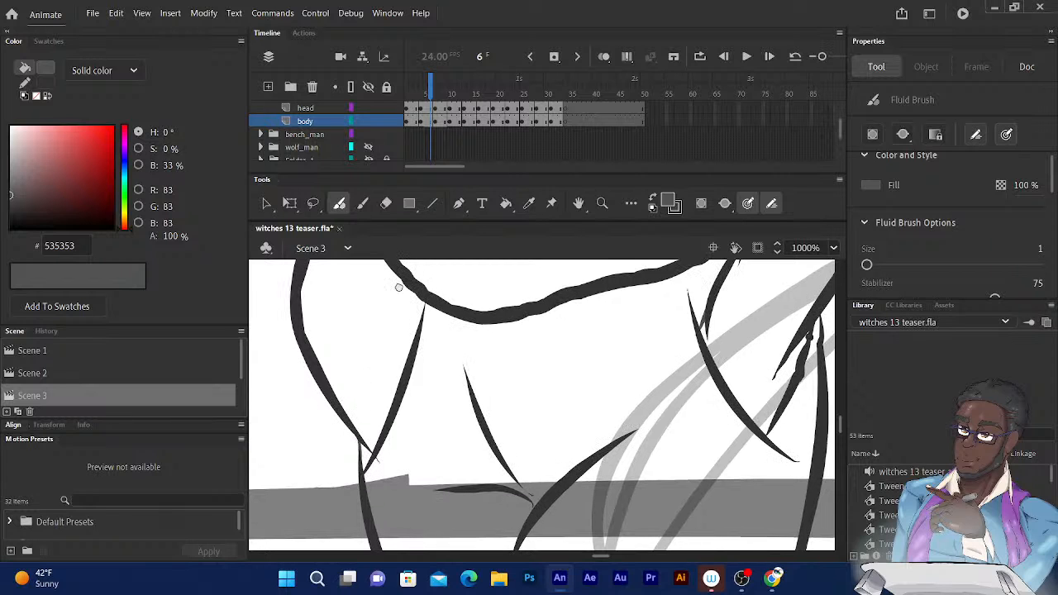
pyautogui.moveTo(399, 288); pyautogui.dragTo(374, 463)
pyautogui.moveTo(398, 351); pyautogui.dragTo(454, 433)
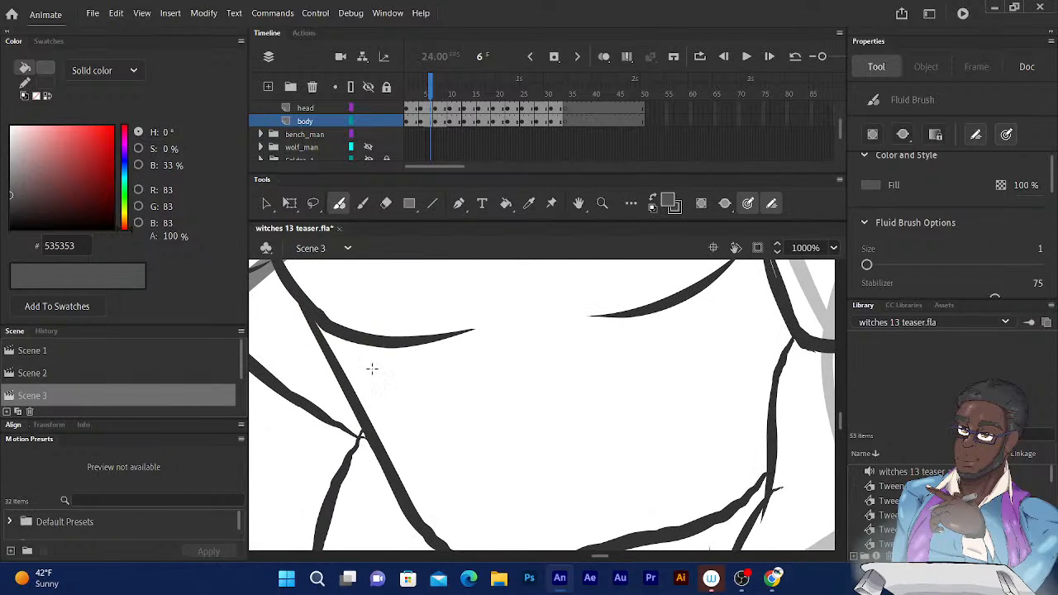
# Close the gaps at the shirt's shoulder, collar and armpit on frame 6 with the Fluid Brush
pyautogui.moveTo(315, 316); pyautogui.dragTo(450, 363)
pyautogui.moveTo(367, 334); pyautogui.dragTo(400, 444)
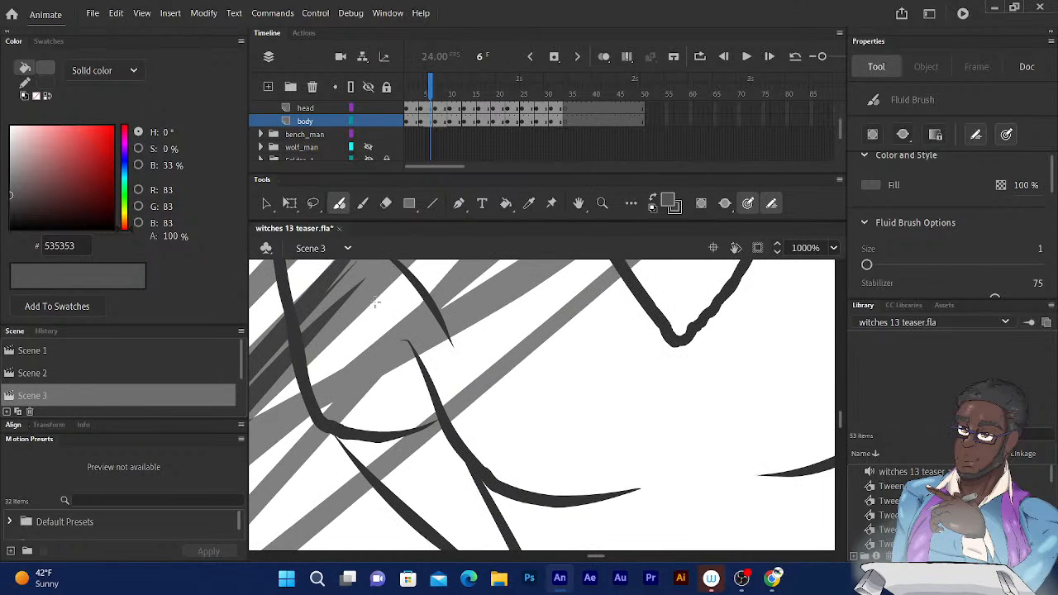
pyautogui.moveTo(366, 320)
pyautogui.mouseDown()
pyautogui.moveTo(349, 373)
pyautogui.moveTo(415, 386)
pyautogui.mouseUp()
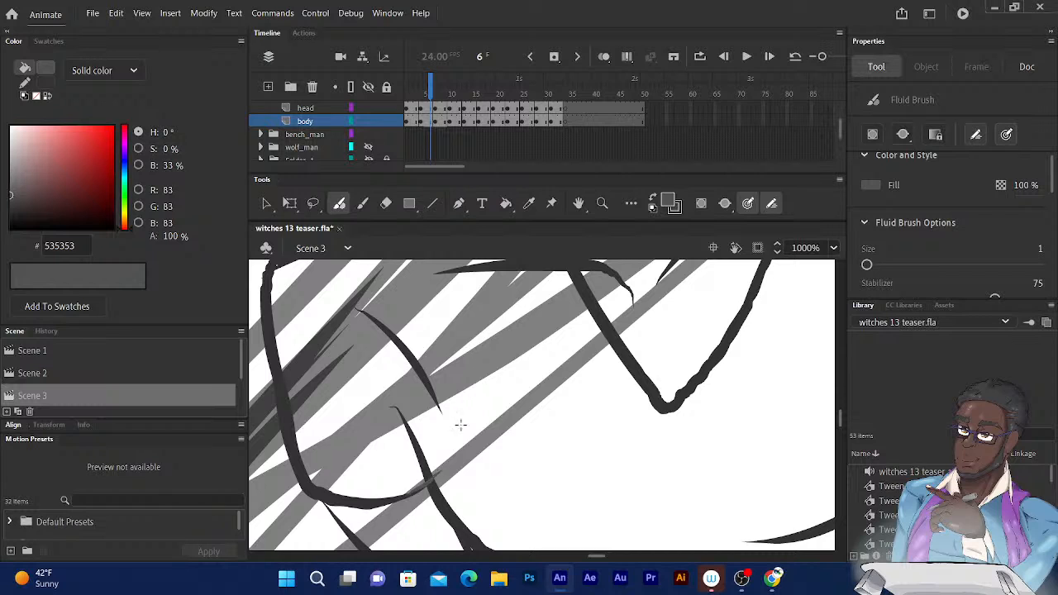
pyautogui.moveTo(444, 372); pyautogui.dragTo(465, 494)
pyautogui.moveTo(412, 330); pyautogui.dragTo(447, 349)
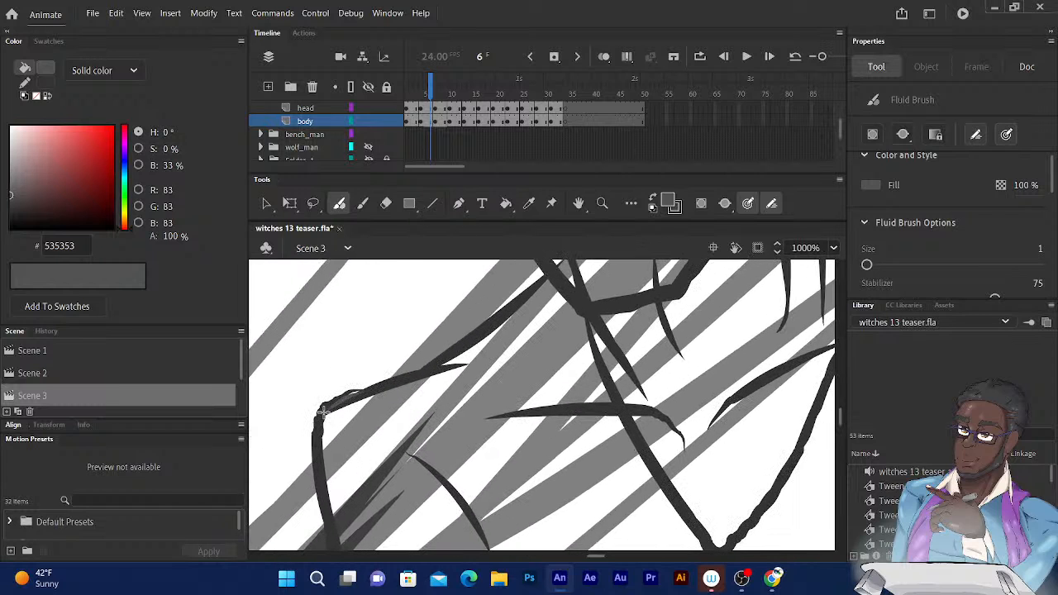
pyautogui.moveTo(323, 411)
pyautogui.mouseDown()
pyautogui.moveTo(380, 382)
pyautogui.moveTo(315, 441)
pyautogui.mouseUp()
pyautogui.moveTo(408, 361); pyautogui.dragTo(304, 367)
pyautogui.moveTo(366, 313)
pyautogui.mouseDown()
pyautogui.moveTo(349, 329)
pyautogui.moveTo(351, 307)
pyautogui.mouseUp()
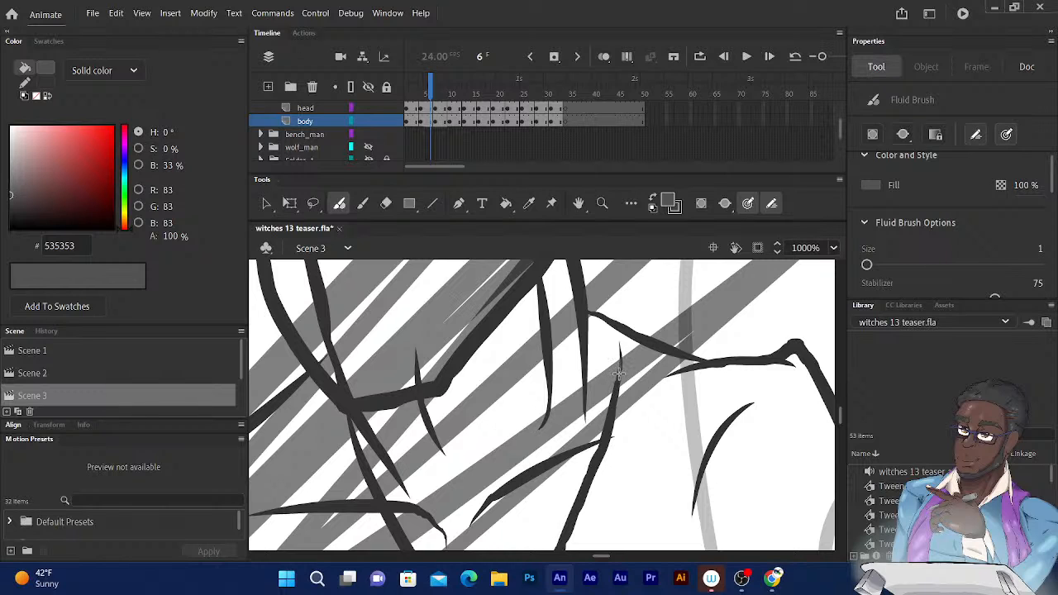
pyautogui.moveTo(562, 391)
pyautogui.mouseDown()
pyautogui.moveTo(485, 368)
pyautogui.moveTo(387, 261)
pyautogui.mouseUp()
pyautogui.moveTo(505, 405); pyautogui.dragTo(488, 282)
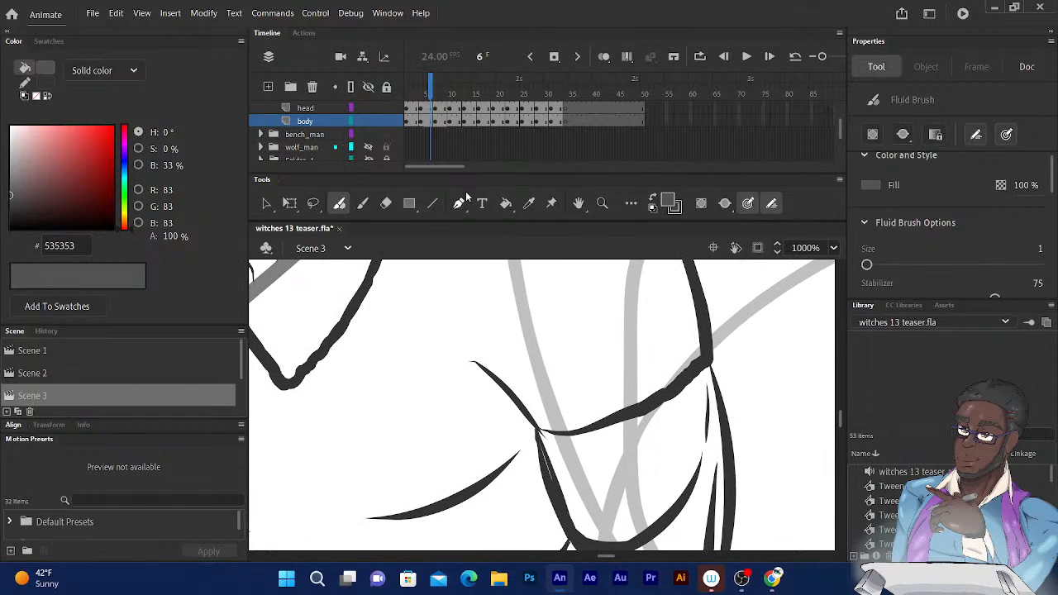
# Fill the partner's shirt and trousers on frame 6 with 535353 using the Paint Bucket
pyautogui.click(506, 203)
pyautogui.click(452, 311)
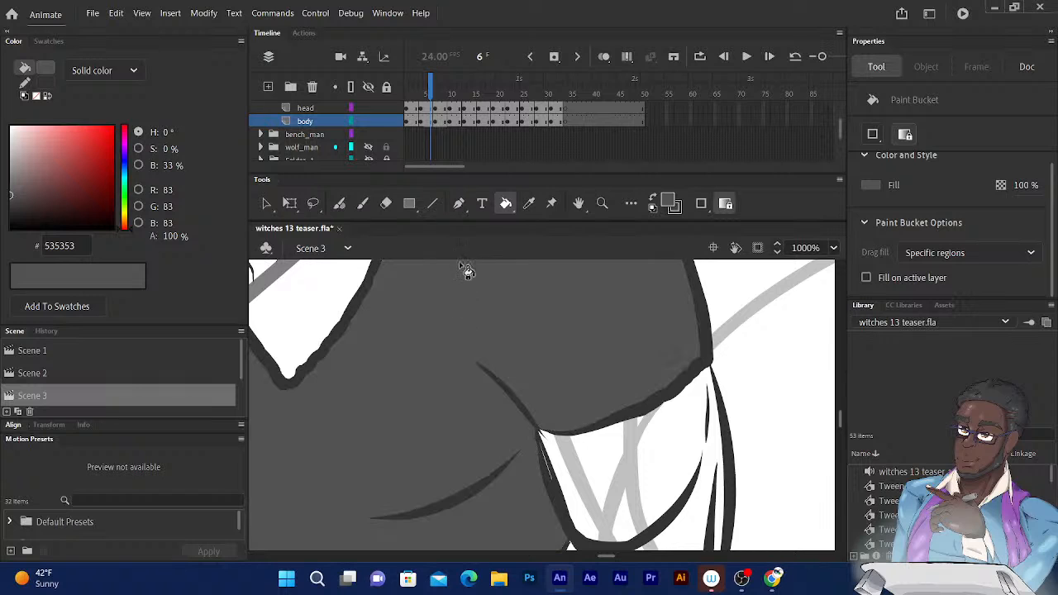
pyautogui.hotkey('ctrl', '-')
pyautogui.hotkey('ctrl', '-')
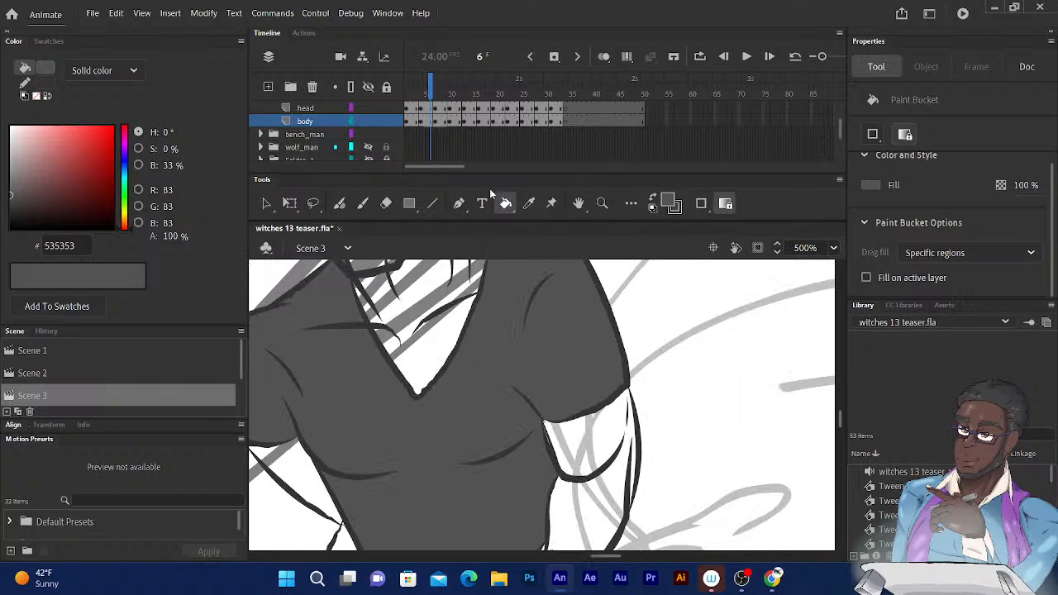
pyautogui.click(511, 507)
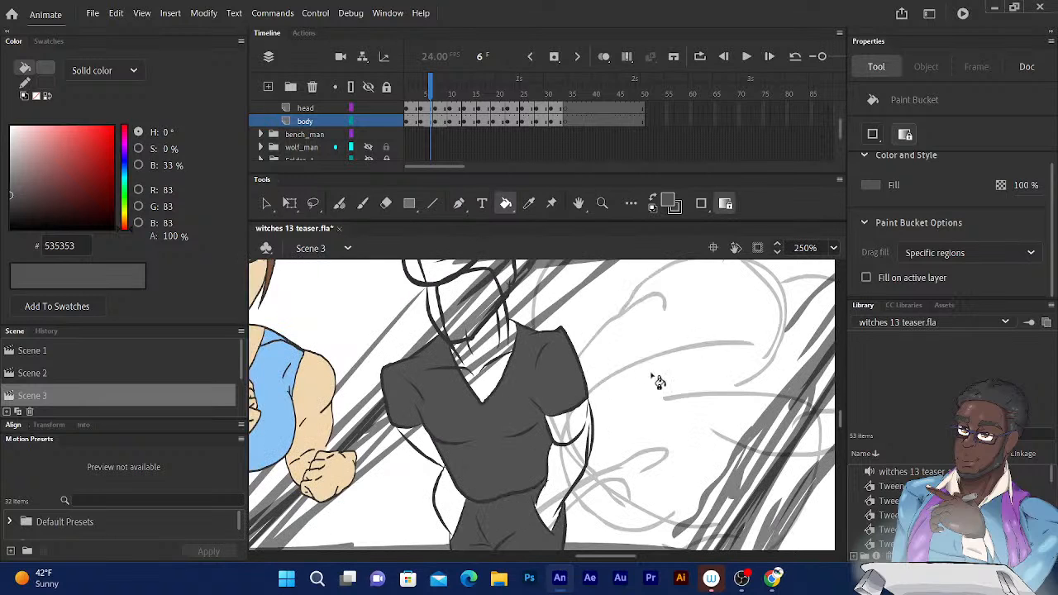
pyautogui.scroll(-4, 595, 376)
pyautogui.scroll(-3, 556, 296)
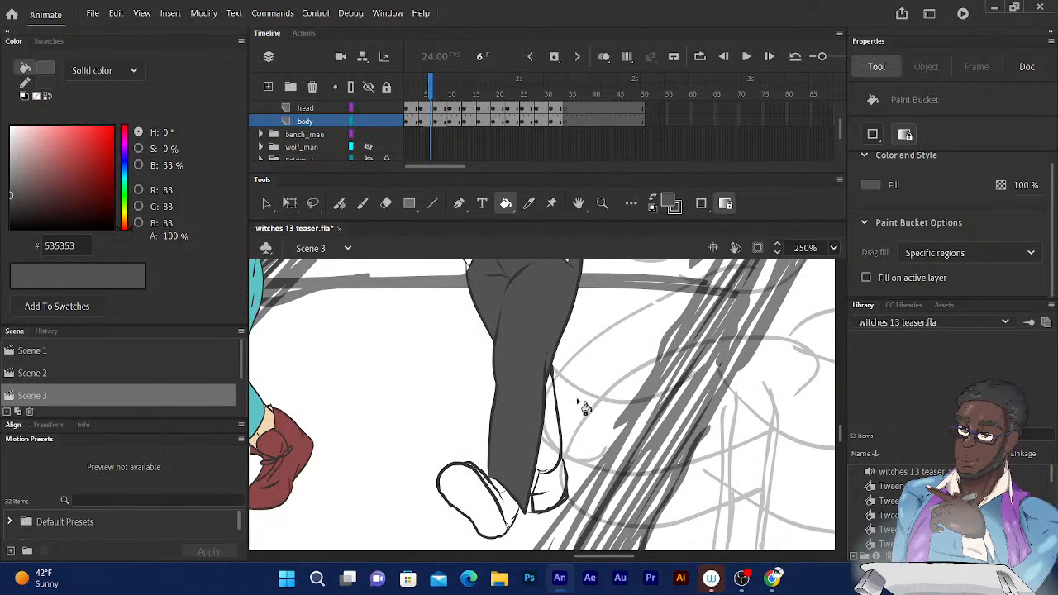
# Fill the partner's remaining rear trouser leg on frame 6 with 535353 and save the file
pyautogui.click(556, 445)
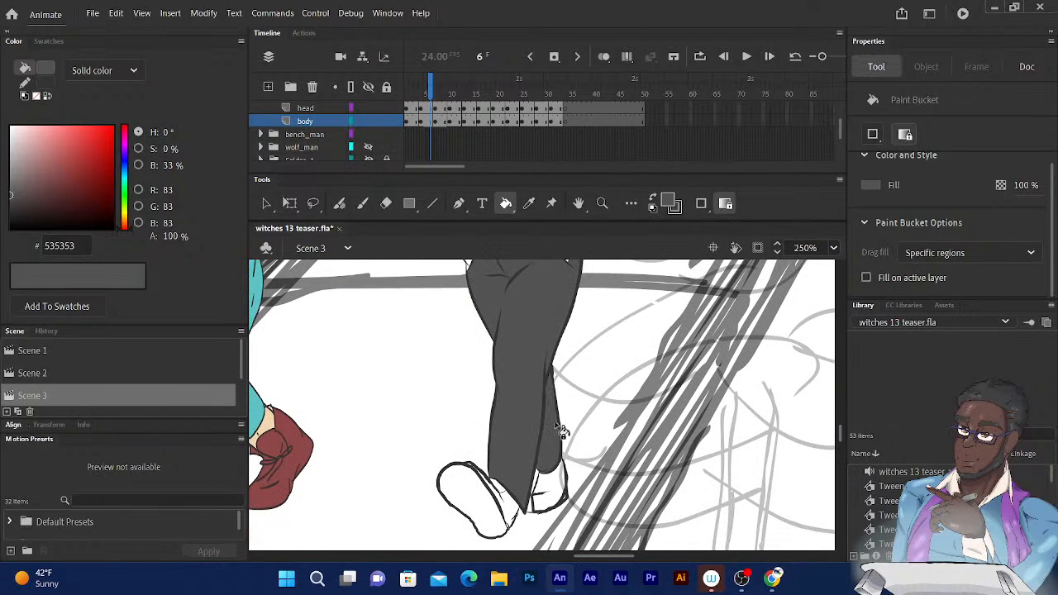
pyautogui.hotkey('ctrl', 's')
pyautogui.scroll(5, 510, 331)
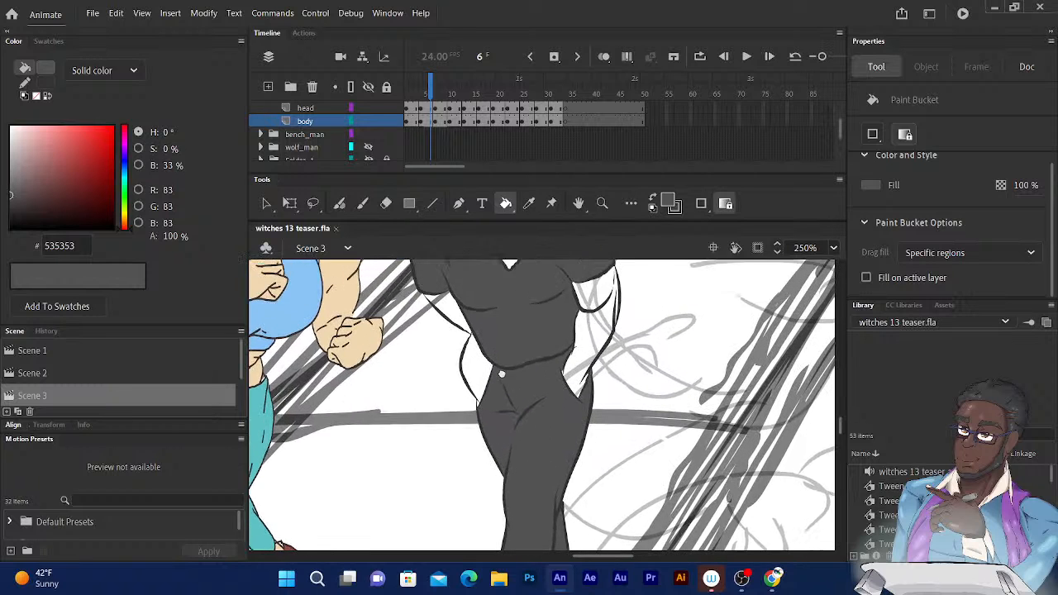
# Go to frame 2 and mix a muted blue-grey fill colour, 636374, for the partner's skin
pyautogui.moveTo(428, 92); pyautogui.dragTo(414, 93)
pyautogui.click(668, 199)
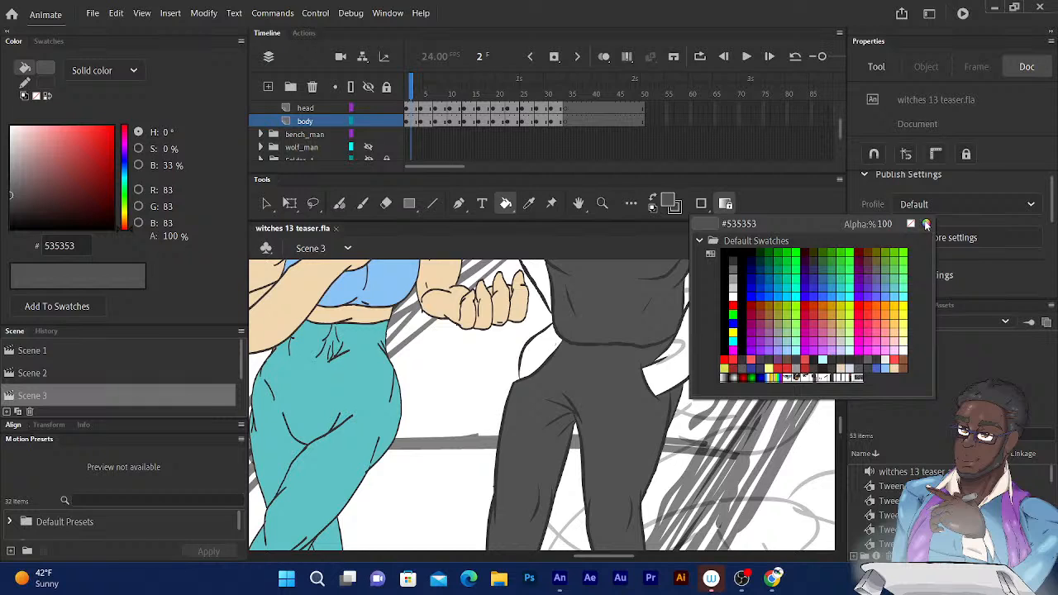
pyautogui.click(927, 225)
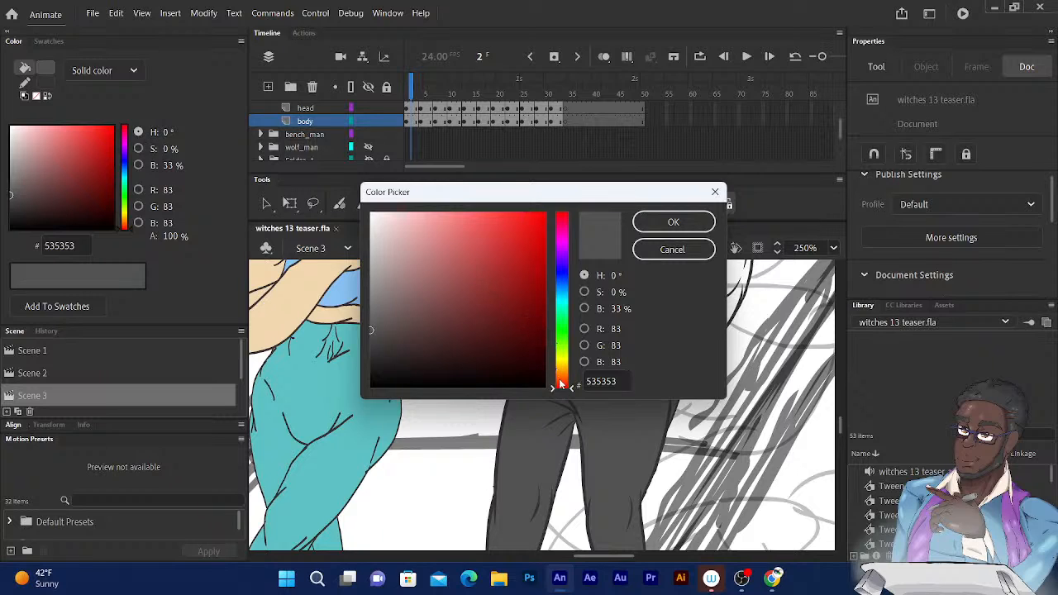
pyautogui.moveTo(561, 385); pyautogui.dragTo(558, 273)
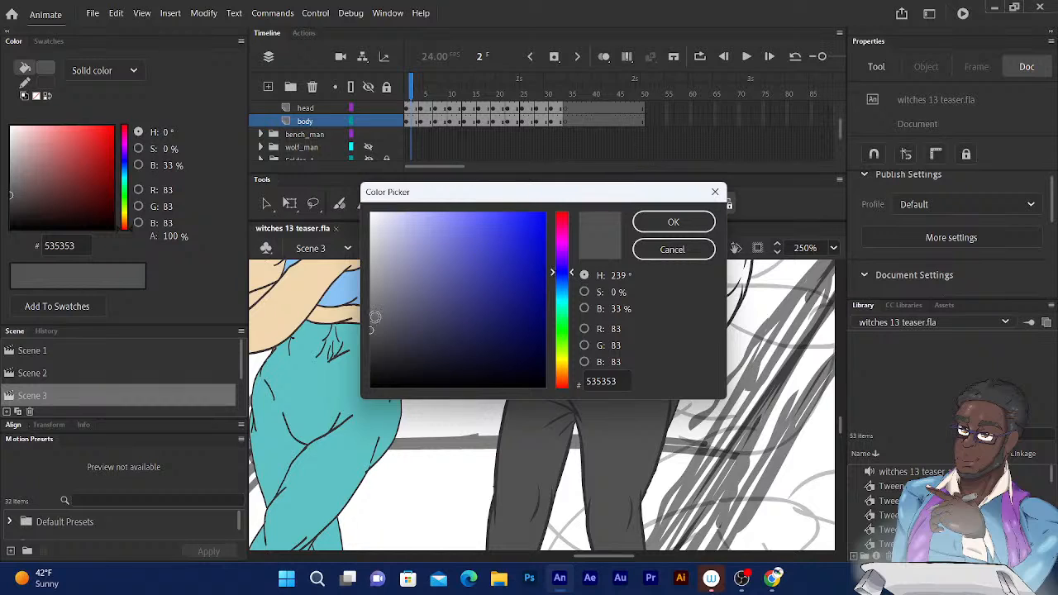
pyautogui.moveTo(373, 315); pyautogui.dragTo(395, 307)
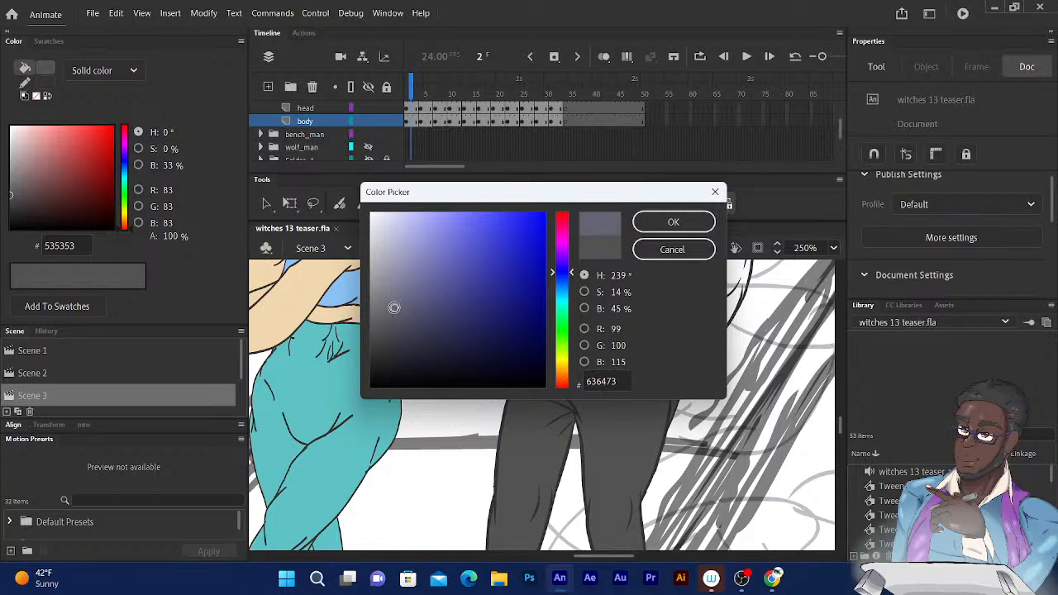
pyautogui.click(672, 225)
# Fill the partner's arms and neck on frame 2 with 636374 using the Paint Bucket
pyautogui.moveTo(592, 316); pyautogui.dragTo(567, 394)
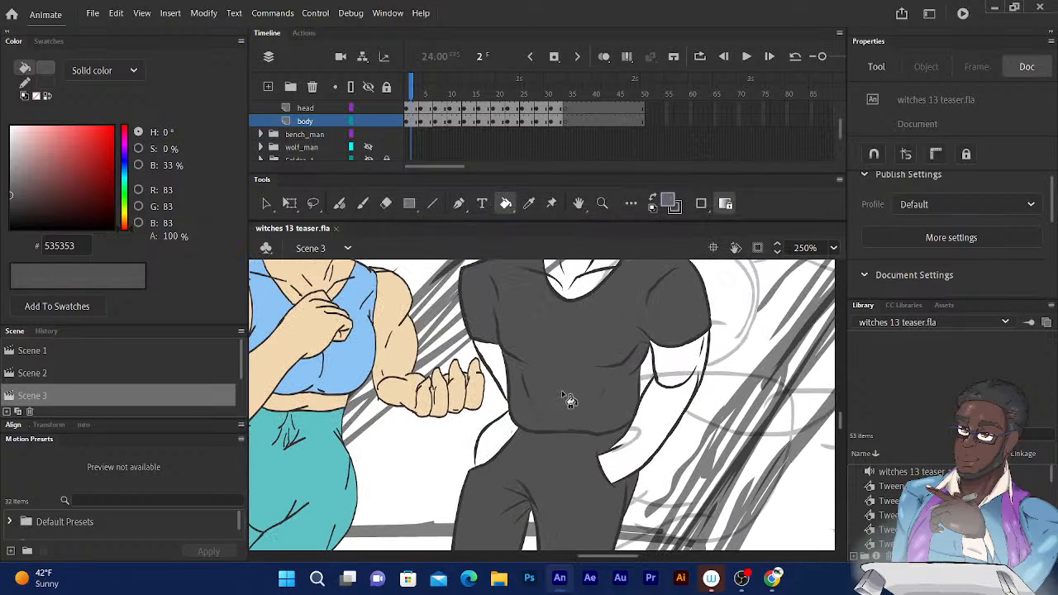
pyautogui.click(649, 446)
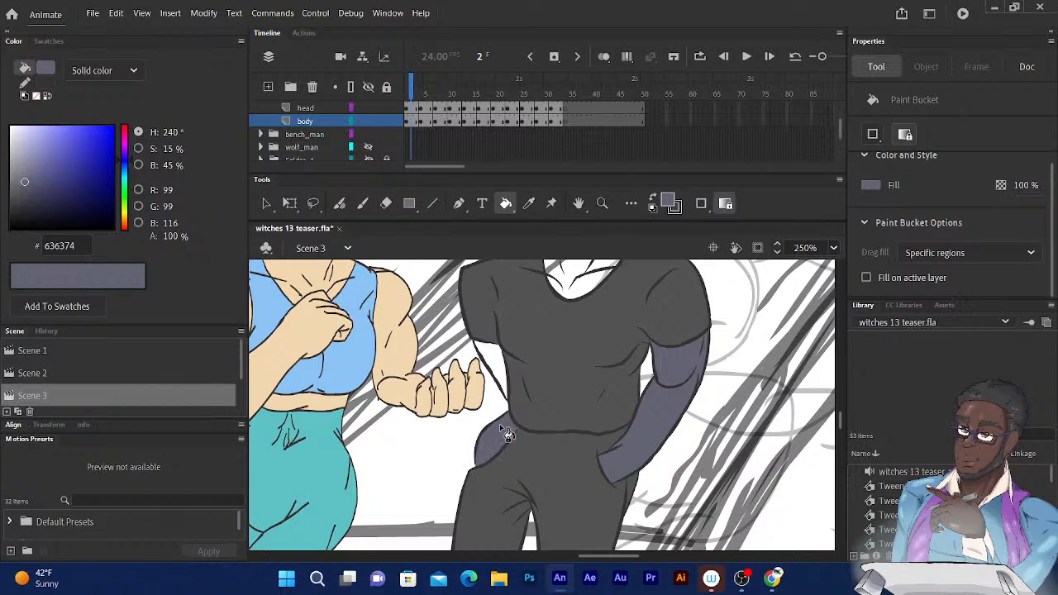
pyautogui.click(506, 381)
pyautogui.moveTo(696, 329); pyautogui.dragTo(614, 468)
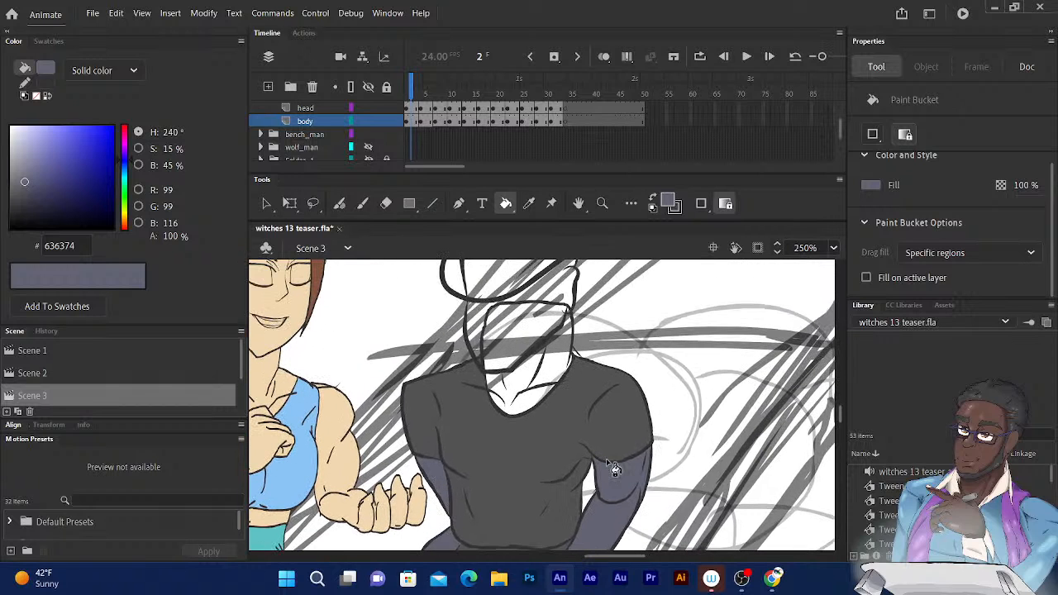
pyautogui.click(555, 374)
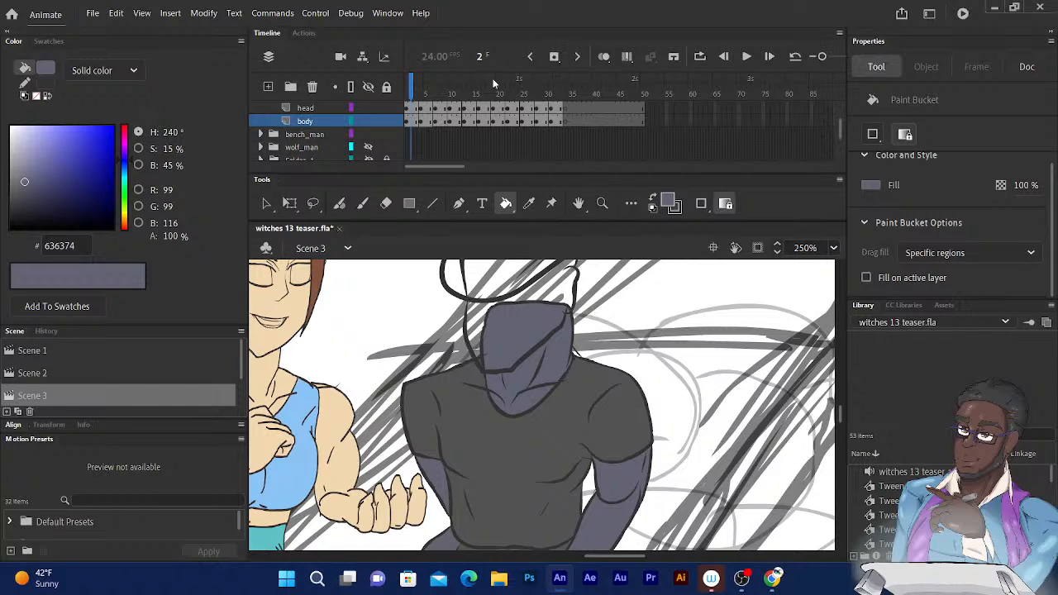
# Fill the partner's neck and both arms on frame 4 with 636374
pyautogui.click(421, 86)
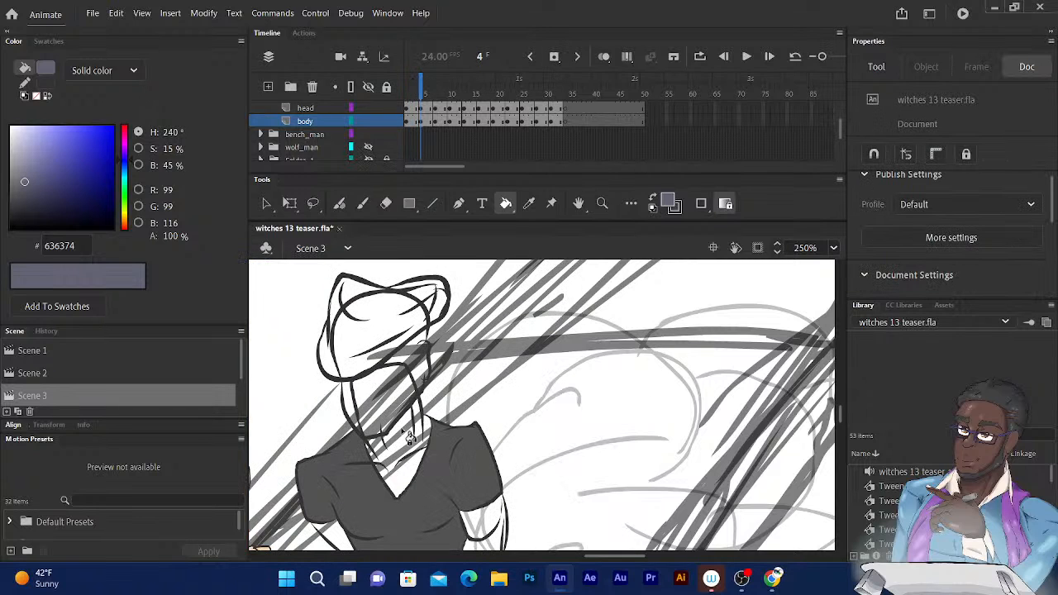
pyautogui.click(419, 438)
pyautogui.moveTo(619, 361); pyautogui.dragTo(668, 230)
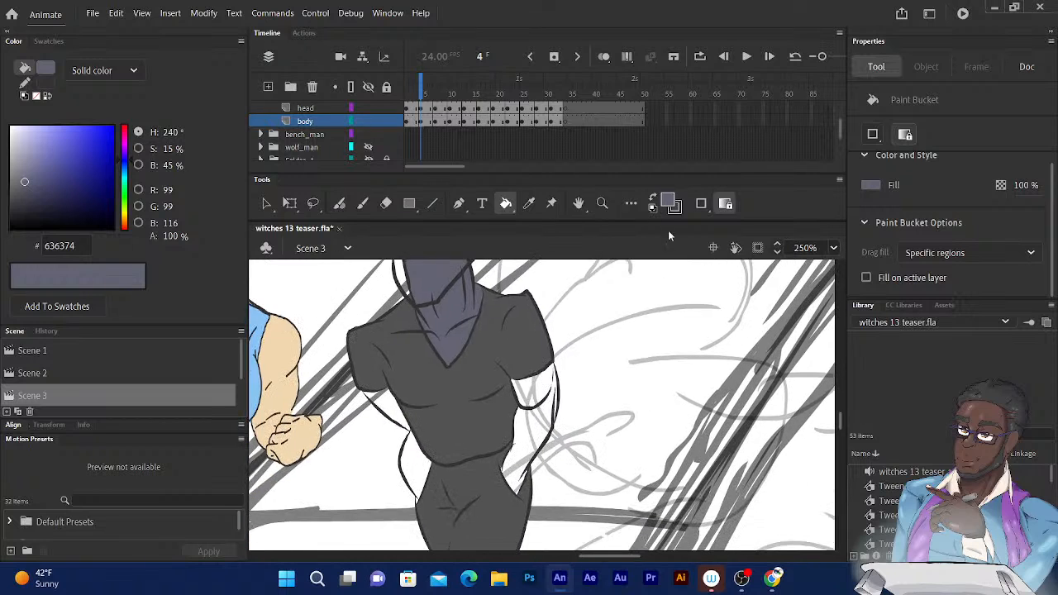
pyautogui.click(540, 422)
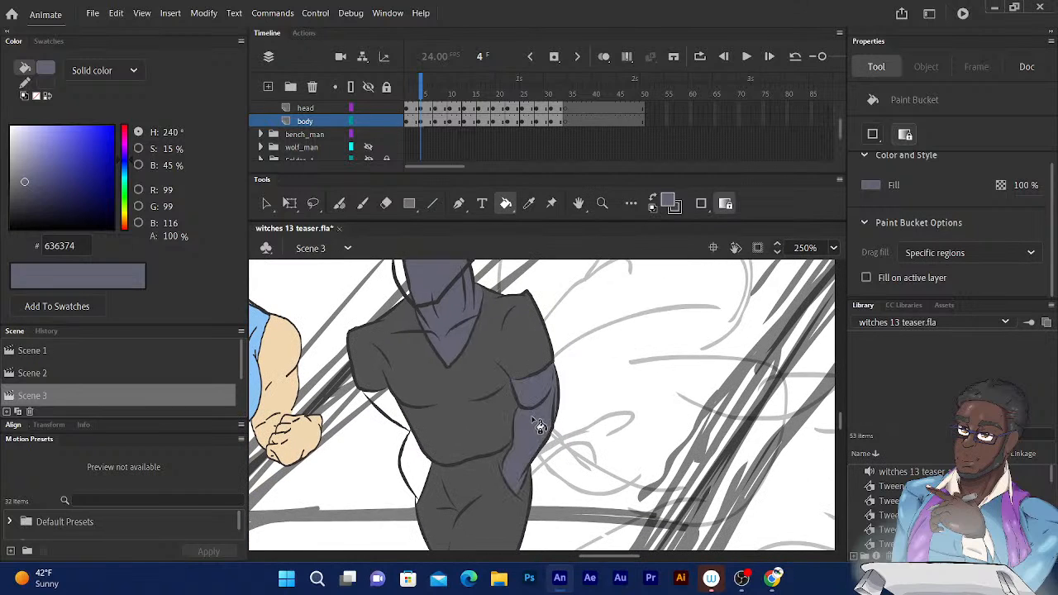
pyautogui.click(401, 418)
pyautogui.click(419, 464)
pyautogui.moveTo(594, 425); pyautogui.dragTo(670, 307)
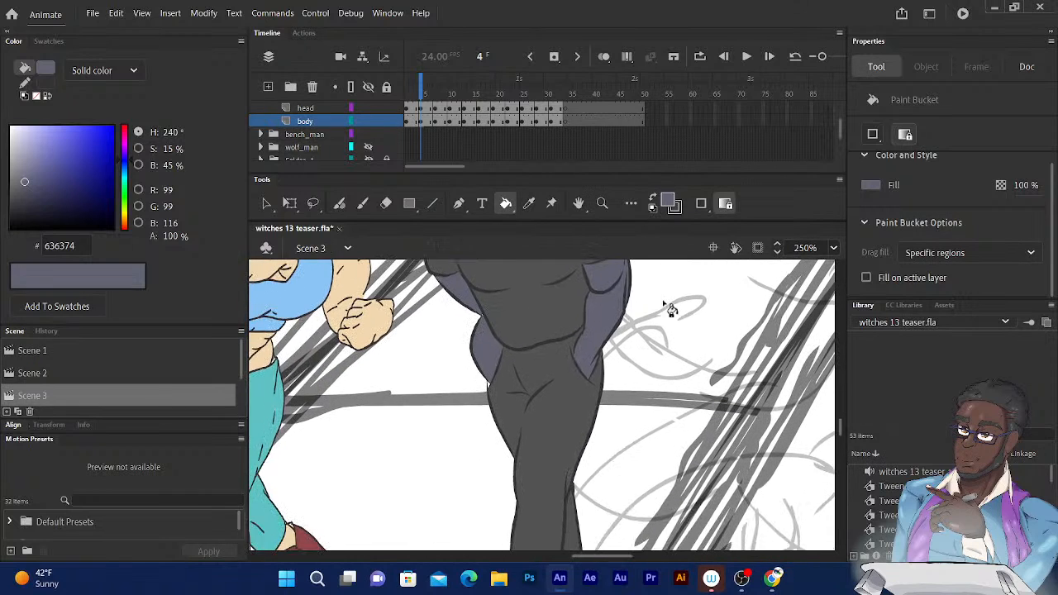
pyautogui.moveTo(611, 367); pyautogui.dragTo(625, 327)
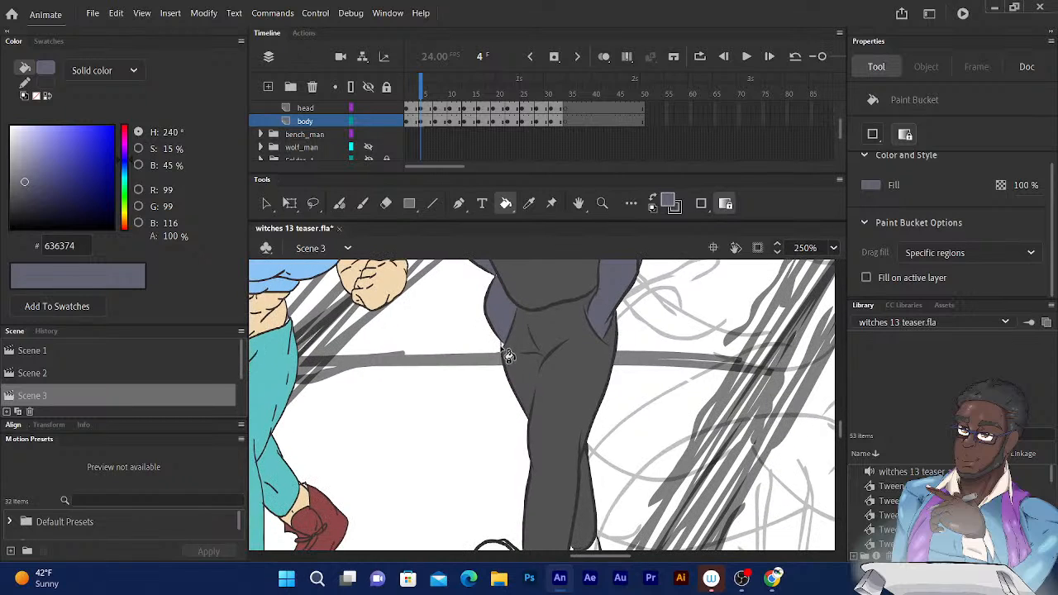
pyautogui.scroll(-2, 662, 306)
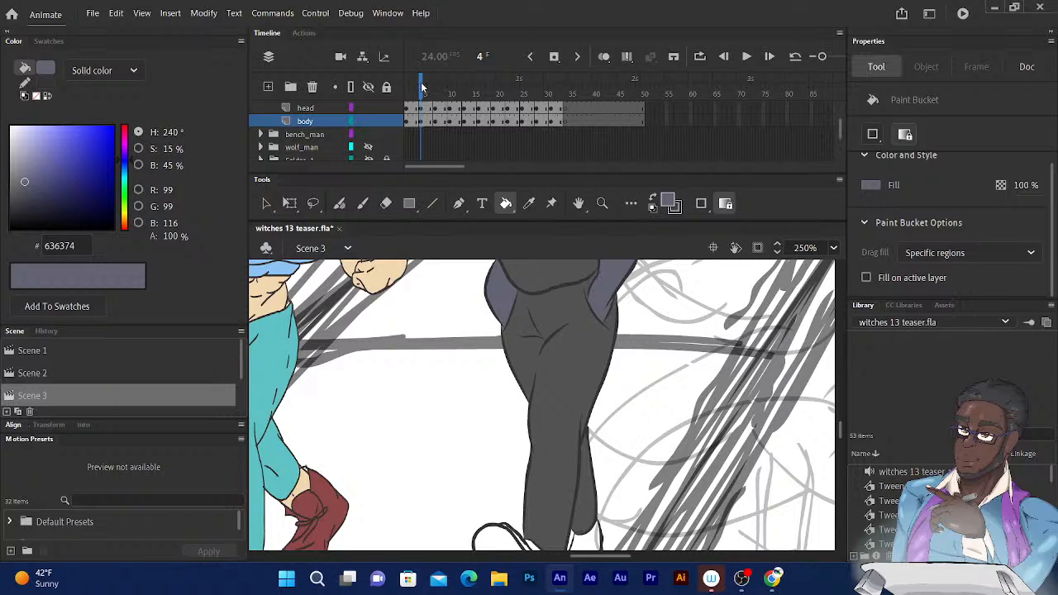
# On frame 8, fill the partner's neck and the arm nearer the woman with 636374
pyautogui.moveTo(422, 87); pyautogui.dragTo(440, 87)
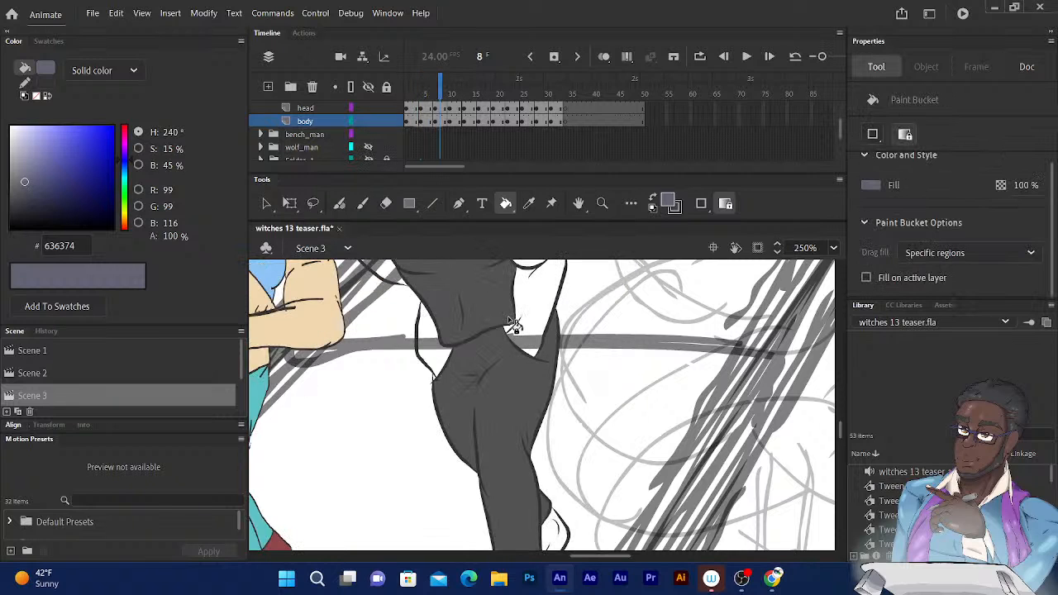
pyautogui.scroll(3, 582, 304)
pyautogui.click(475, 434)
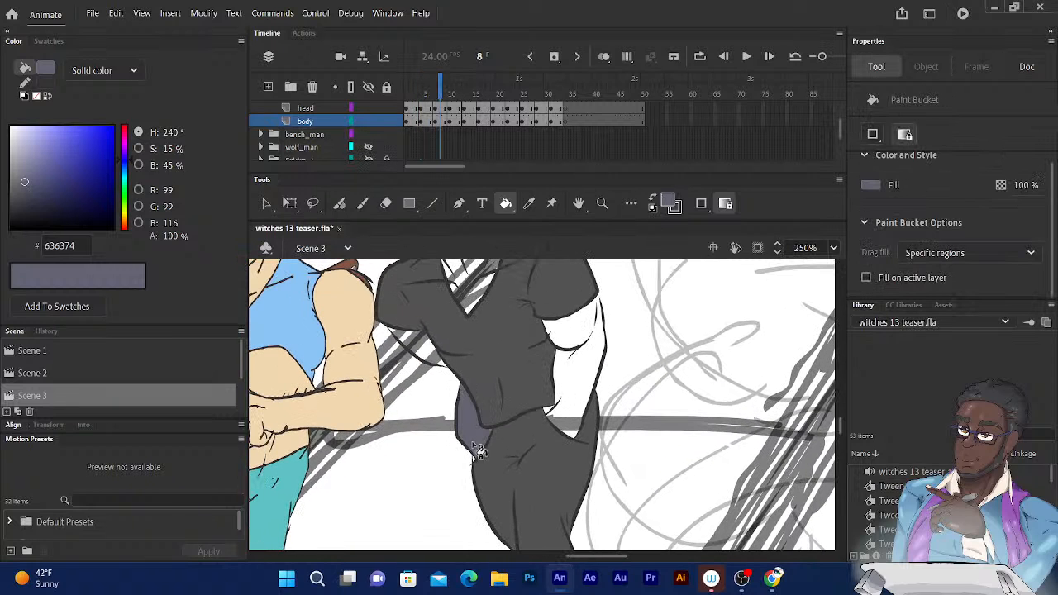
pyautogui.moveTo(602, 349); pyautogui.dragTo(650, 377)
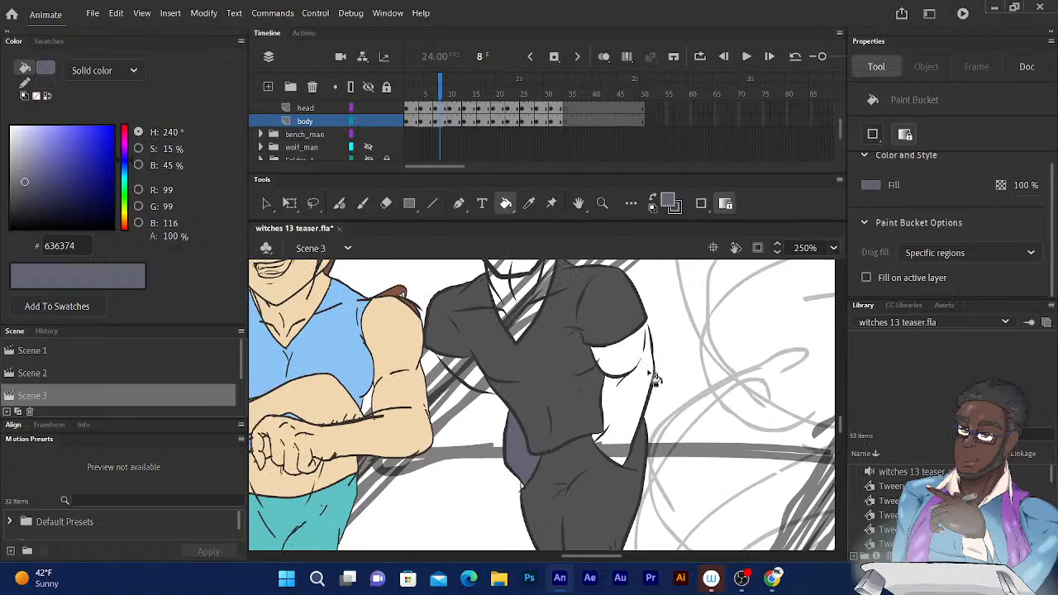
pyautogui.click(475, 382)
pyautogui.click(518, 317)
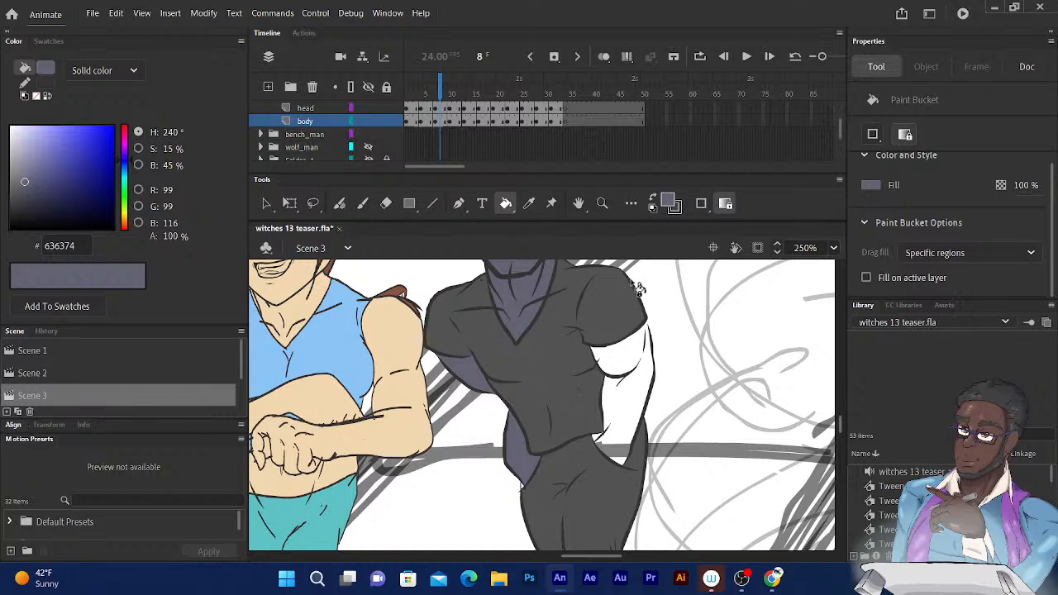
# Fill the small sliver by the shirt hem on frame 8 and close the arm outline gap below the sleeve with the Fluid Brush in 636374
pyautogui.scroll(4, 641, 283)
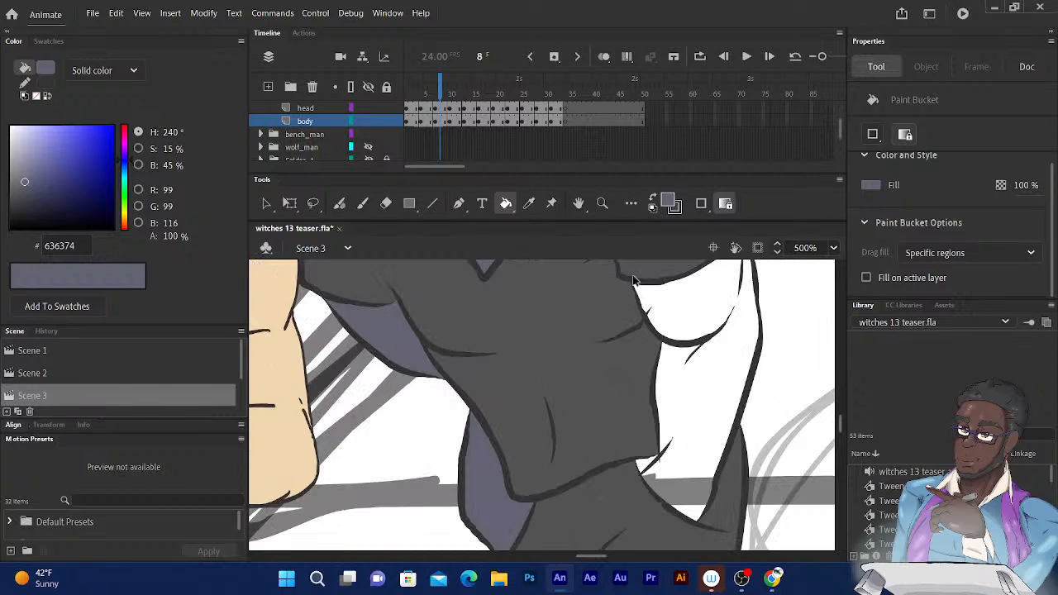
pyautogui.click(741, 519)
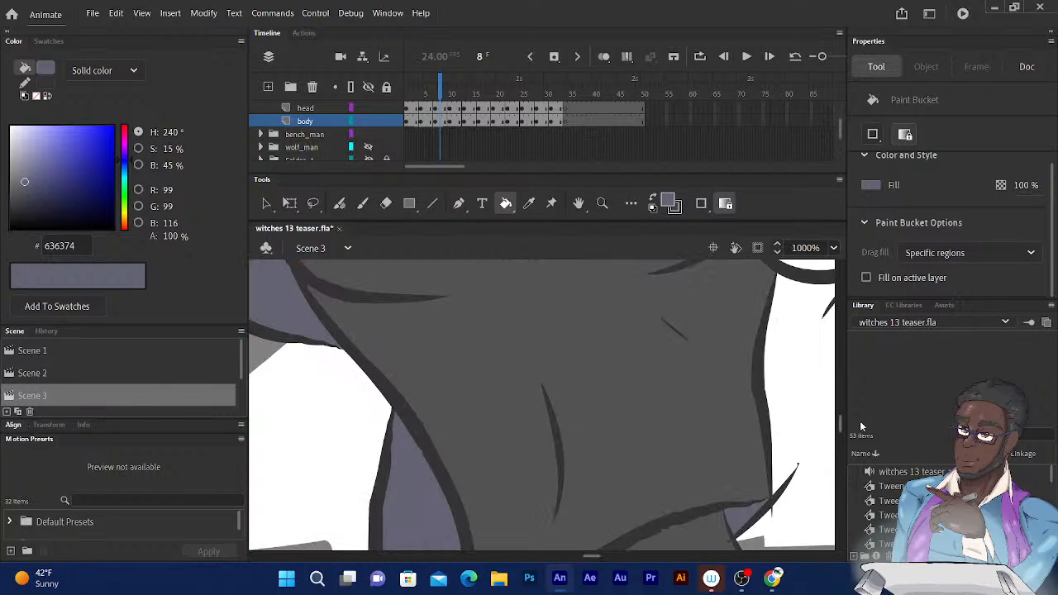
pyautogui.moveTo(802, 452); pyautogui.dragTo(702, 541)
pyautogui.moveTo(750, 367); pyautogui.dragTo(702, 526)
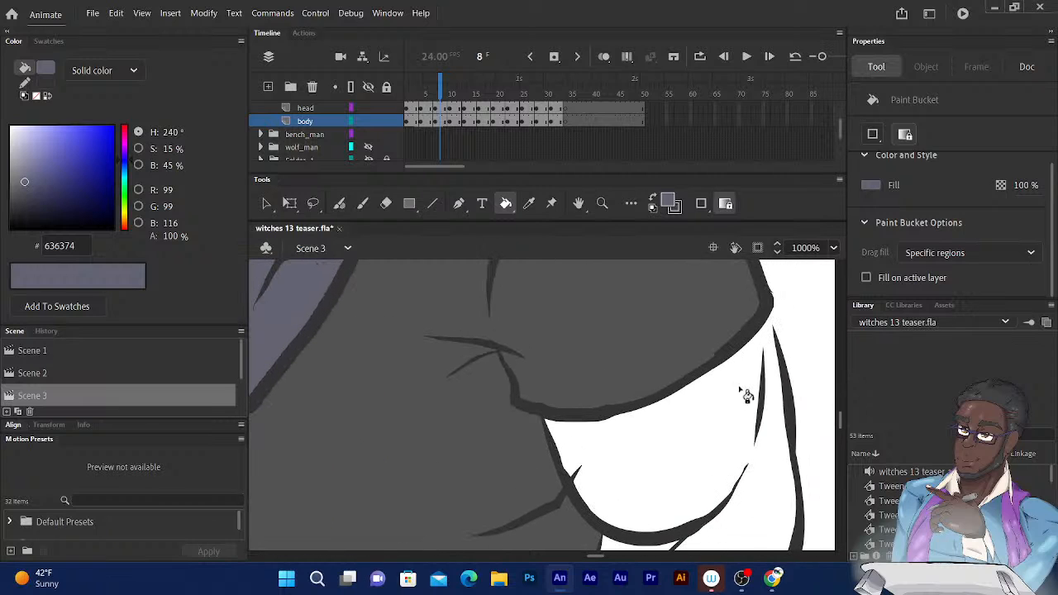
pyautogui.click(340, 204)
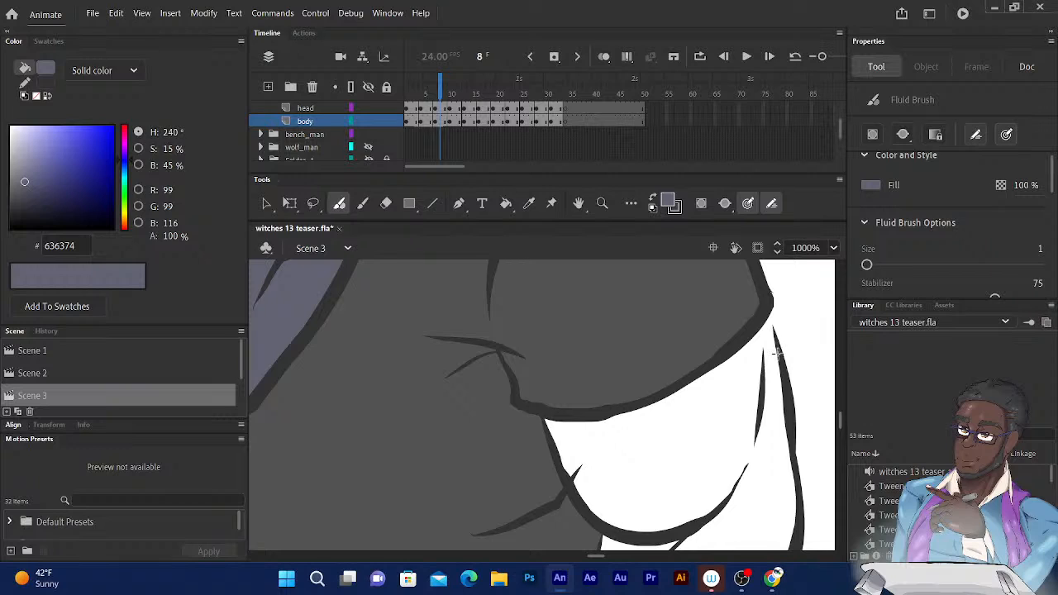
pyautogui.moveTo(780, 356); pyautogui.dragTo(767, 296)
# Fill the partner's outer arm on frame 8 with 636374 using the Paint Bucket
pyautogui.click(506, 203)
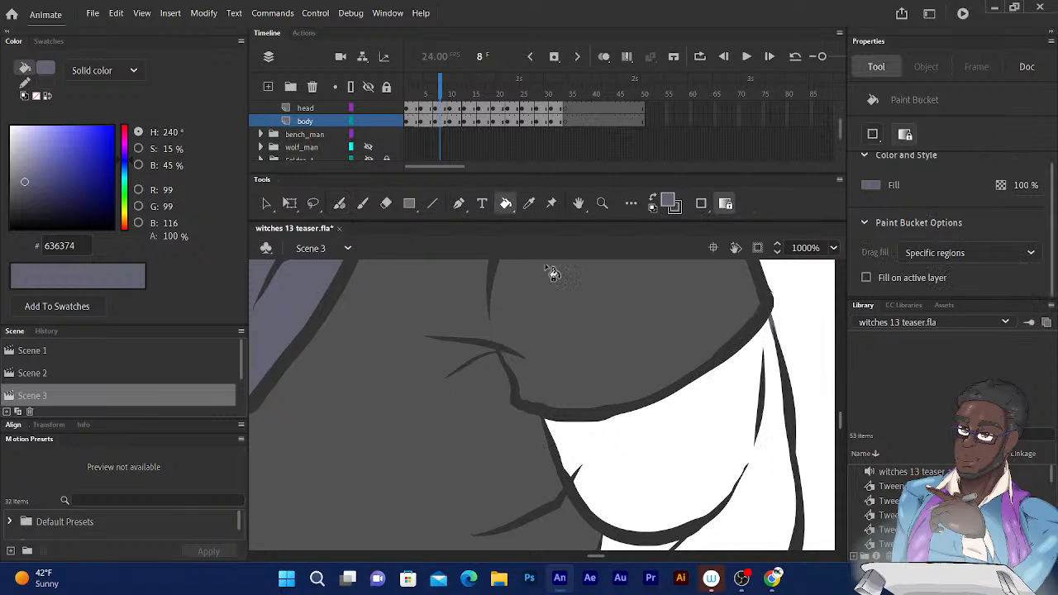
pyautogui.click(636, 477)
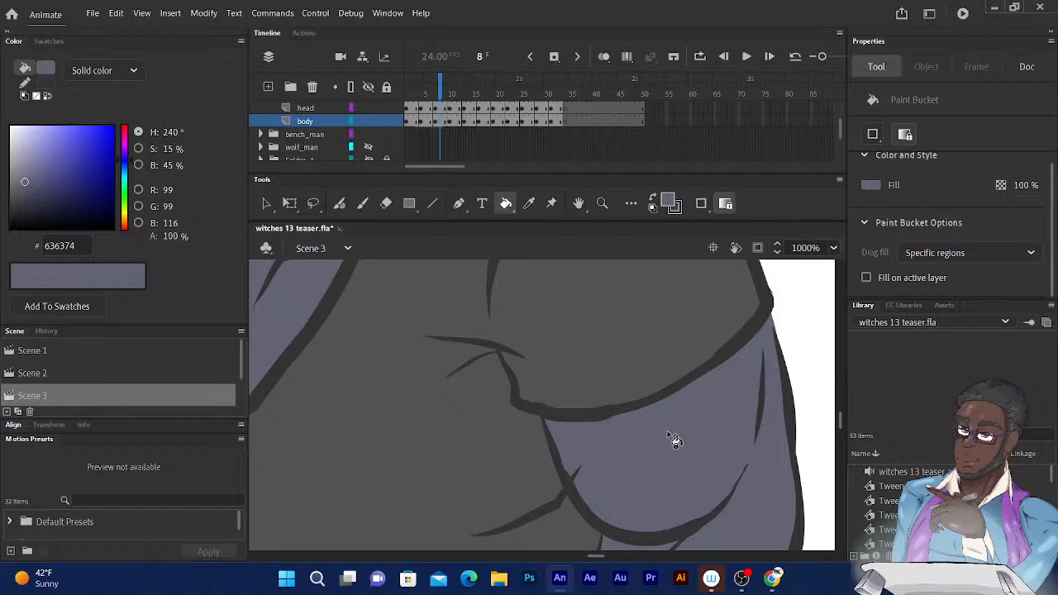
pyautogui.scroll(-5, 674, 440)
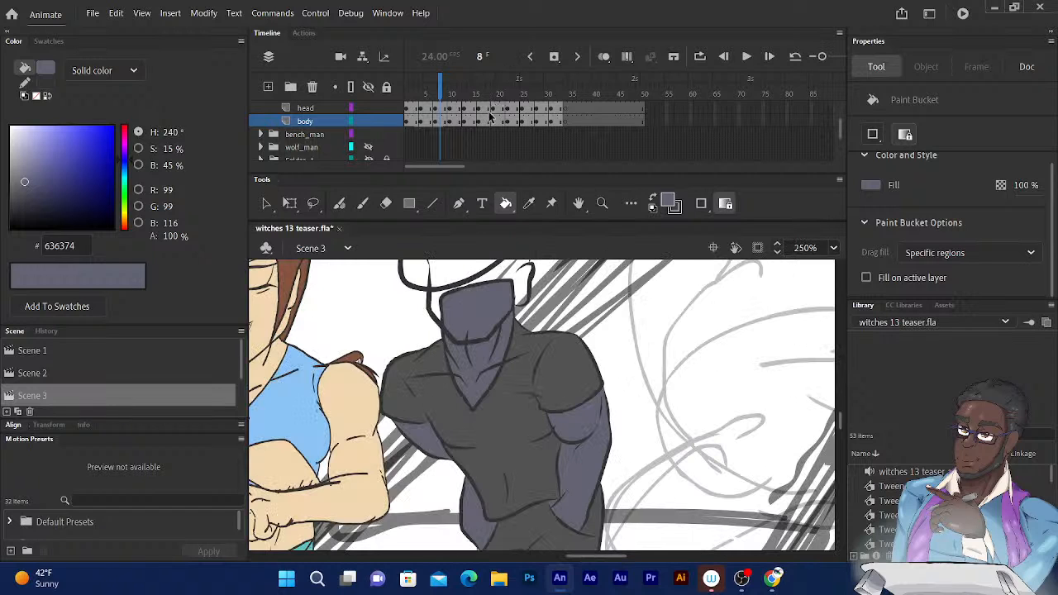
# Fill the partner's neck and both arms on frame 12 with 636374
pyautogui.click(459, 95)
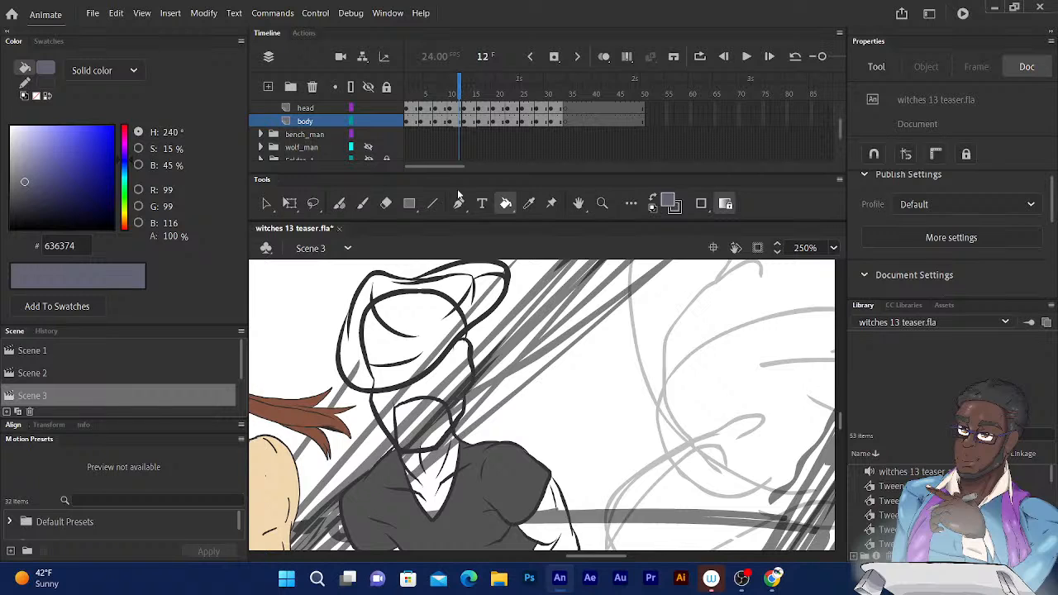
pyautogui.click(438, 470)
pyautogui.scroll(-1, 588, 376)
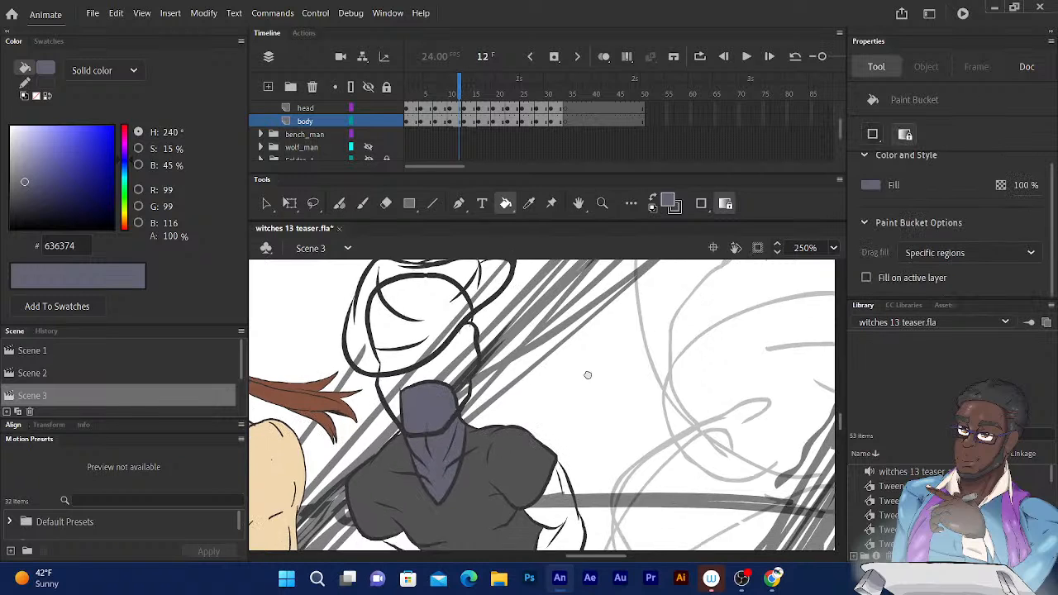
pyautogui.moveTo(588, 375); pyautogui.dragTo(615, 276)
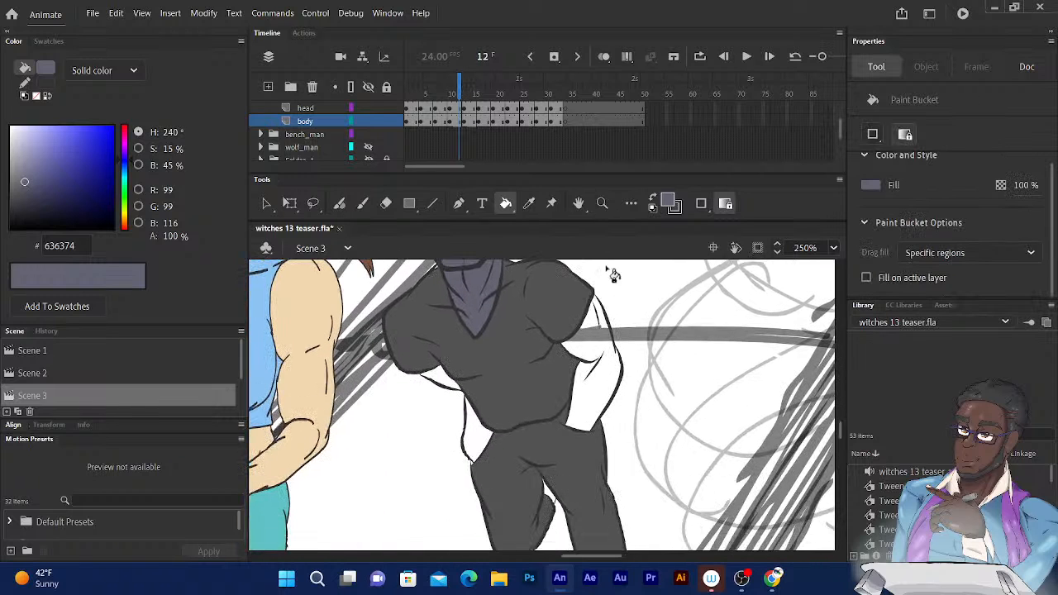
pyautogui.click(475, 430)
pyautogui.moveTo(531, 420)
pyautogui.mouseDown()
pyautogui.moveTo(512, 381)
pyautogui.moveTo(506, 404)
pyautogui.mouseUp()
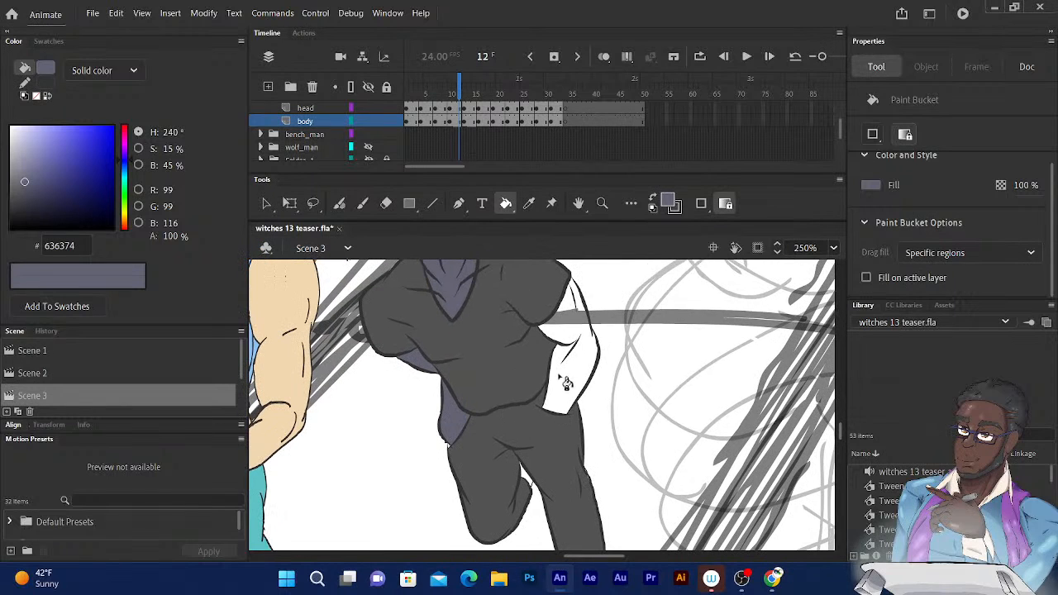
pyautogui.click(567, 384)
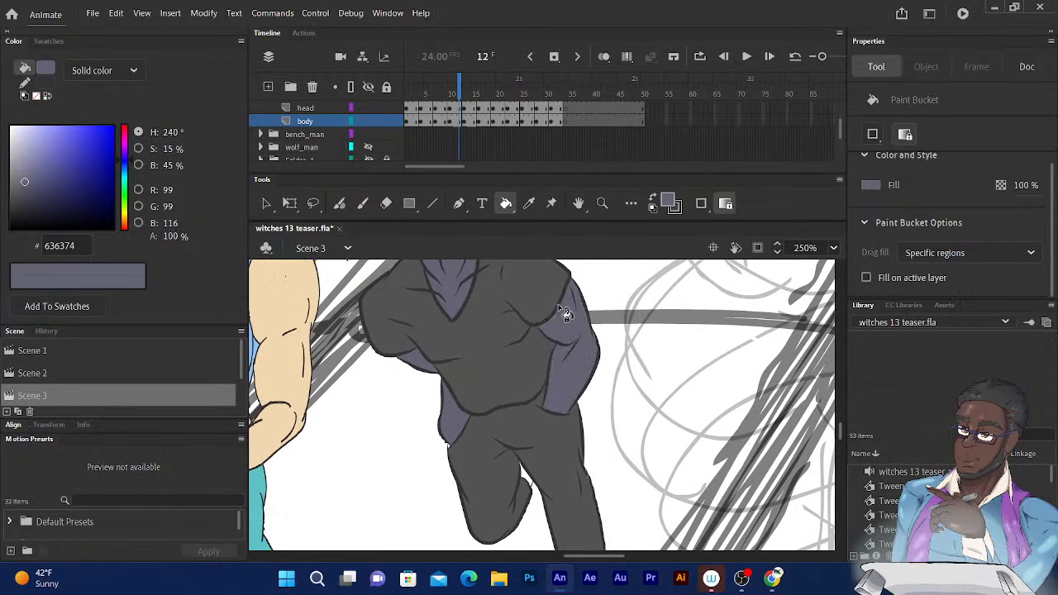
# Fill both of the partner's arms on frame 14 with 636374
pyautogui.click(470, 95)
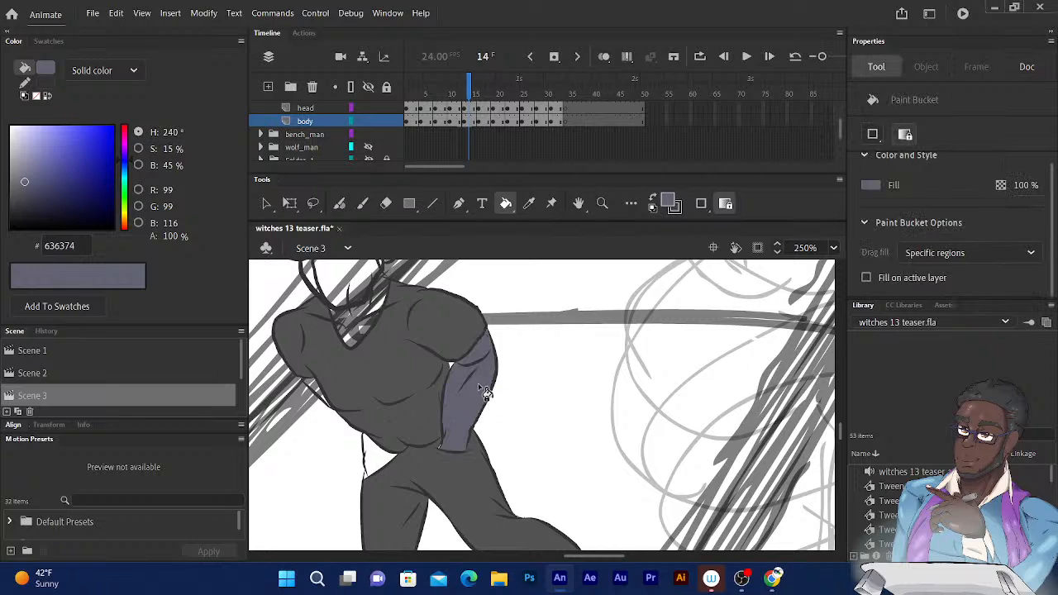
pyautogui.scroll(-3, 535, 353)
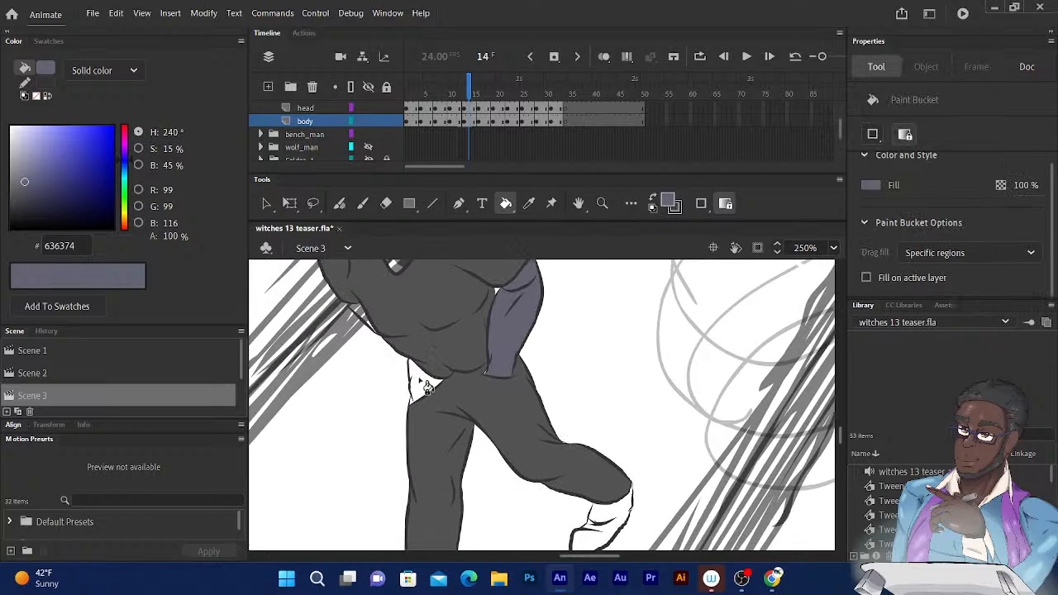
pyautogui.click(425, 386)
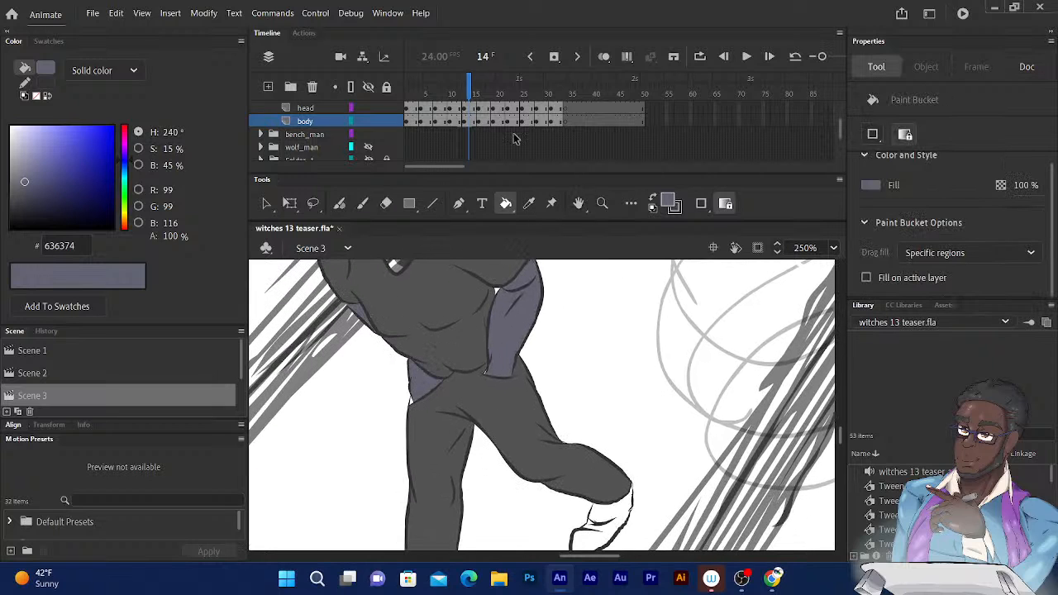
# Fill both of the partner's arms on frame 16 with 636374
pyautogui.moveTo(469, 83); pyautogui.dragTo(478, 84)
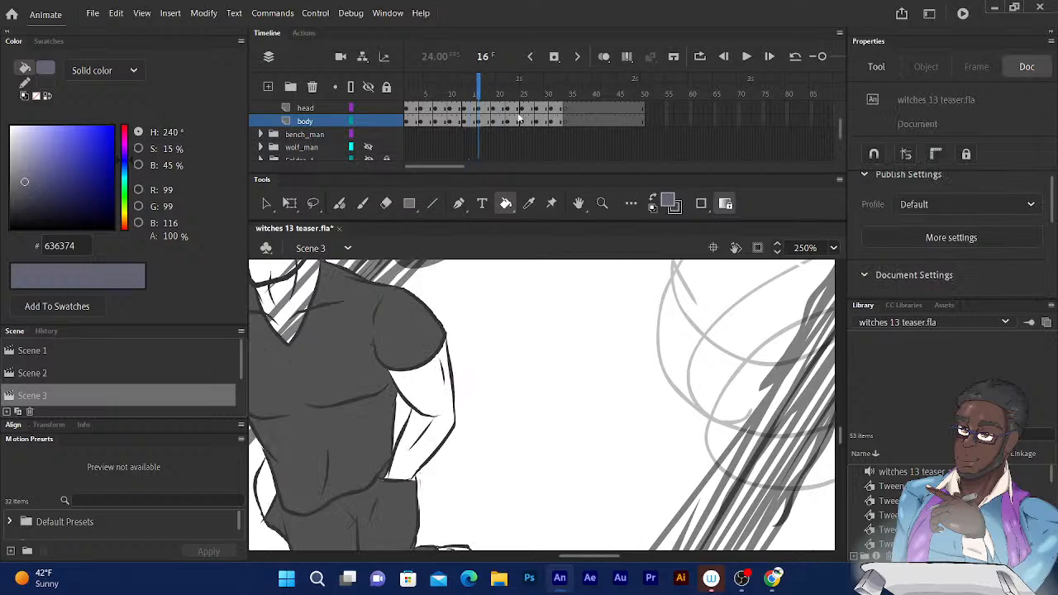
pyautogui.click(435, 397)
pyautogui.scroll(-3, 579, 314)
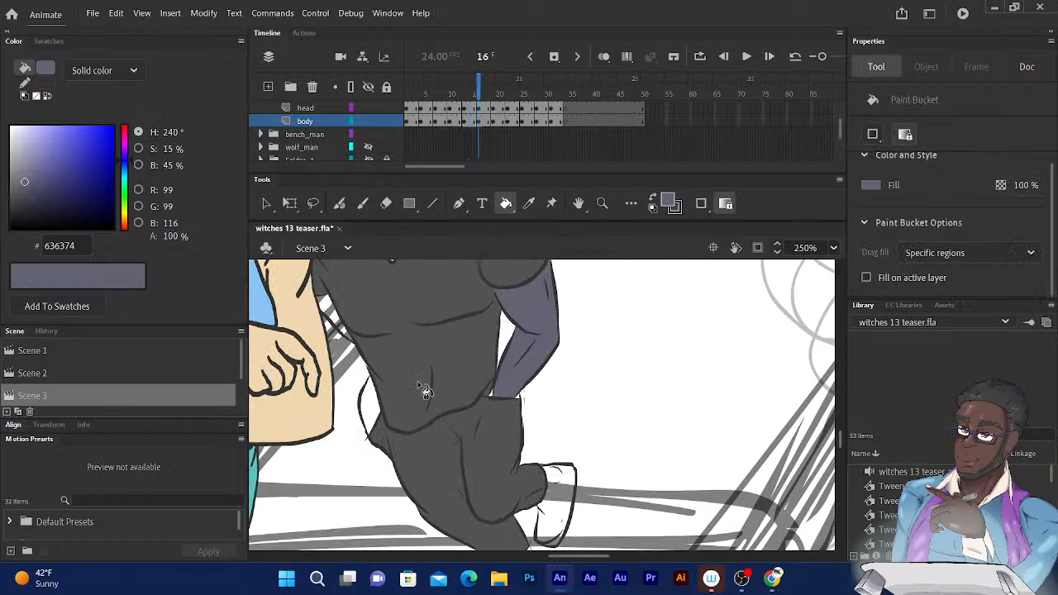
pyautogui.click(371, 412)
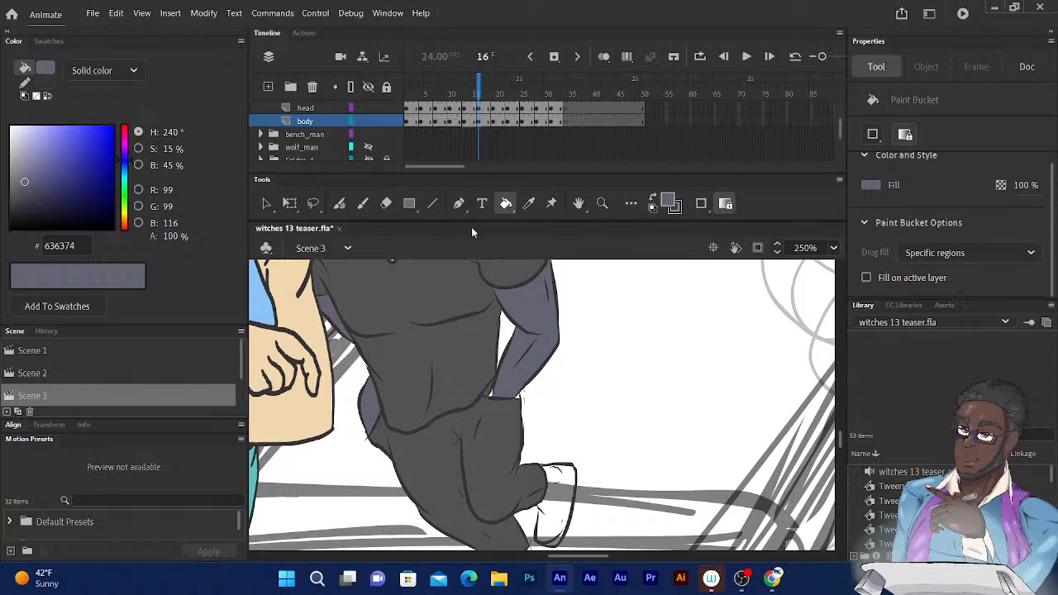
# Fill the partner's neck opening and outer arm on frame 19 with 636374 using the Paint Bucket
pyautogui.click(479, 85)
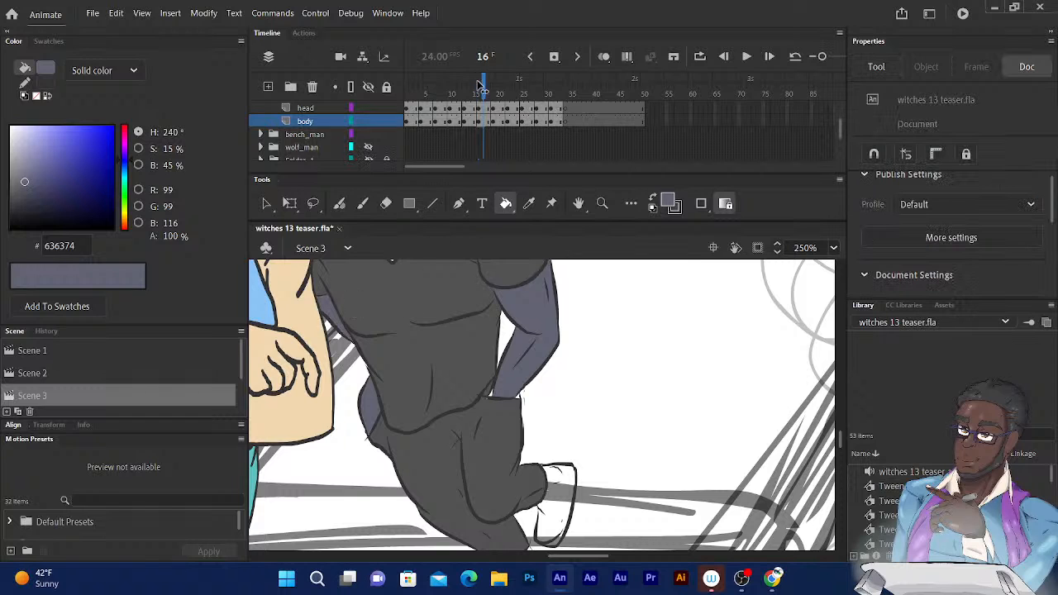
pyautogui.moveTo(479, 86); pyautogui.dragTo(494, 85)
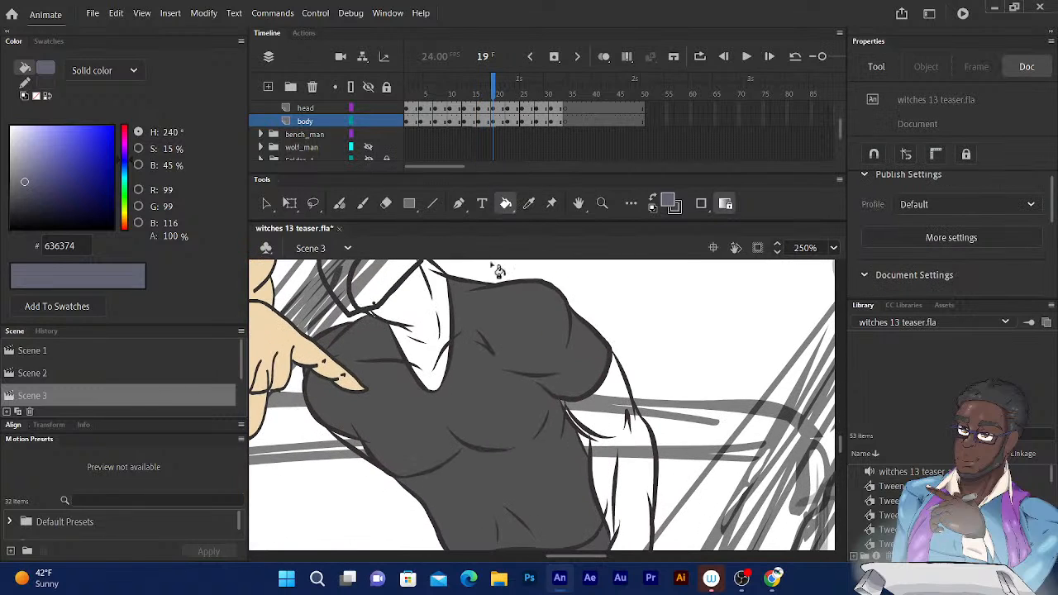
pyautogui.click(430, 320)
pyautogui.scroll(-3, 635, 331)
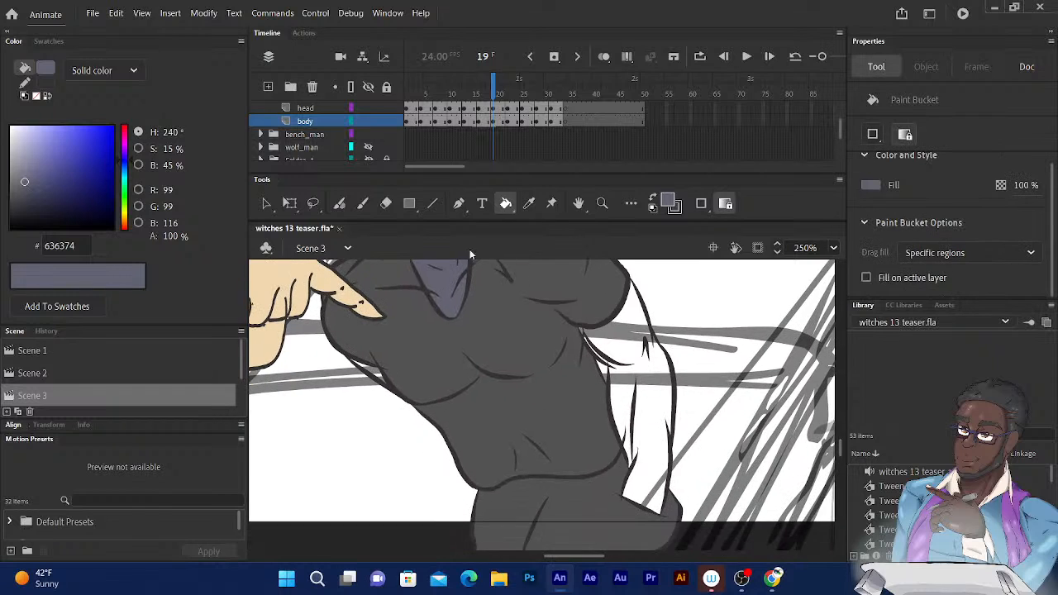
pyautogui.click(638, 333)
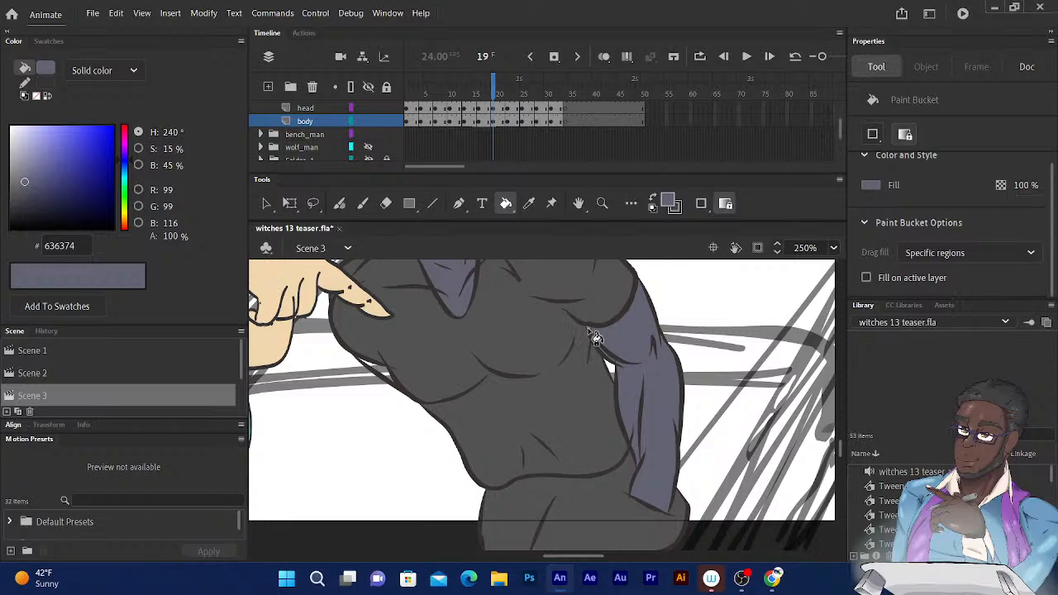
pyautogui.moveTo(524, 342); pyautogui.dragTo(547, 323)
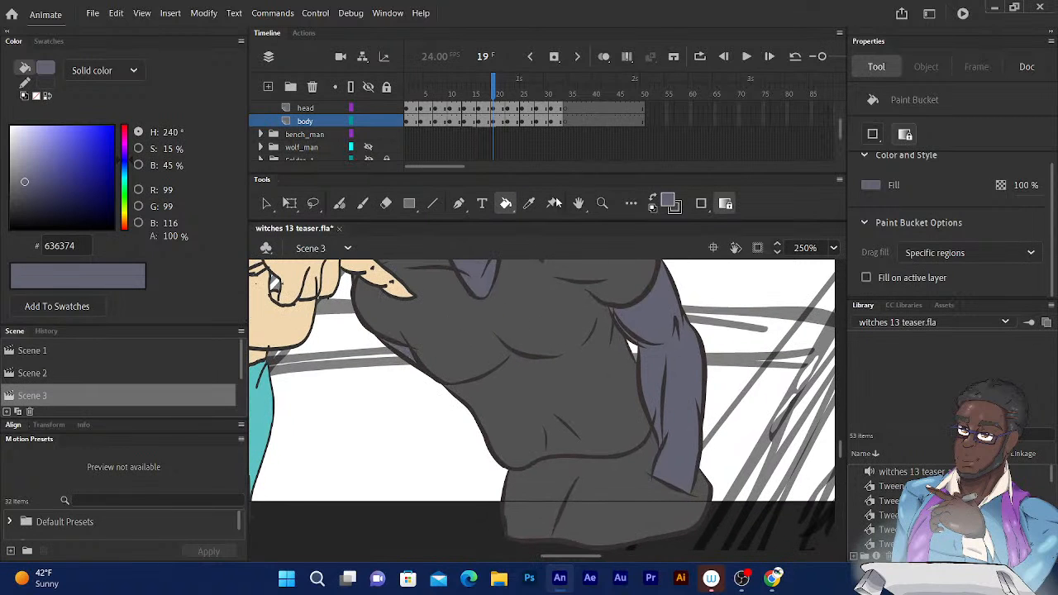
# Fill the partner's neck and both visible arms on frame 22 with 636374
pyautogui.moveTo(494, 86); pyautogui.dragTo(508, 86)
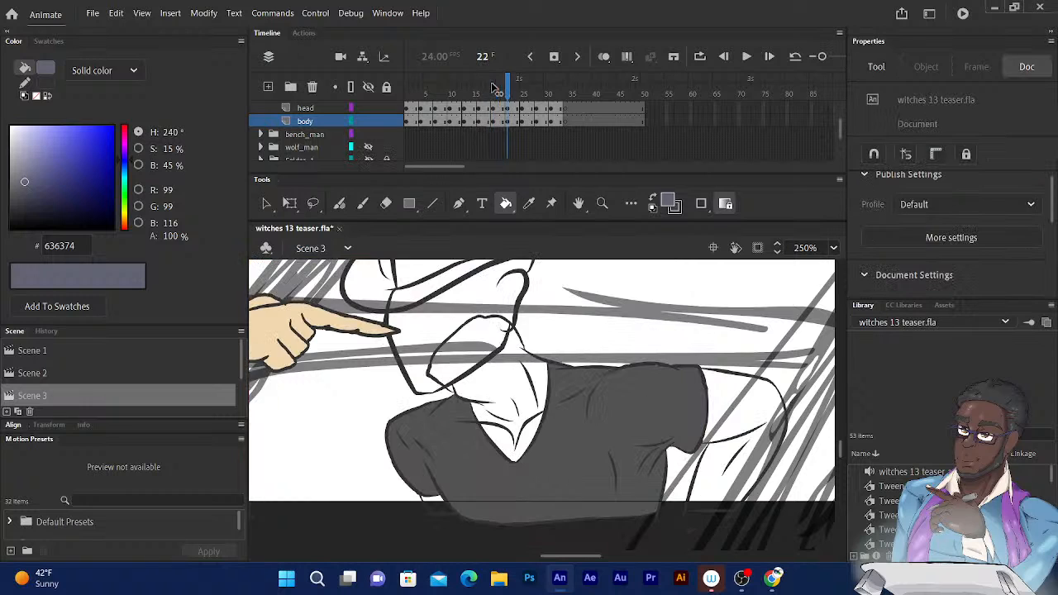
pyautogui.click(522, 394)
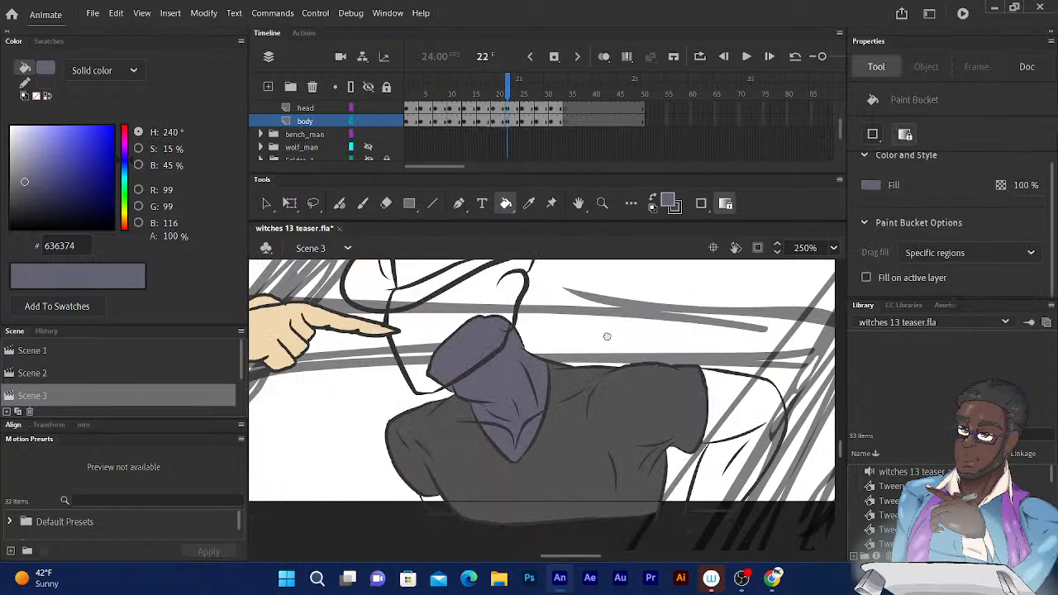
pyautogui.scroll(-1, 610, 334)
pyautogui.click(725, 425)
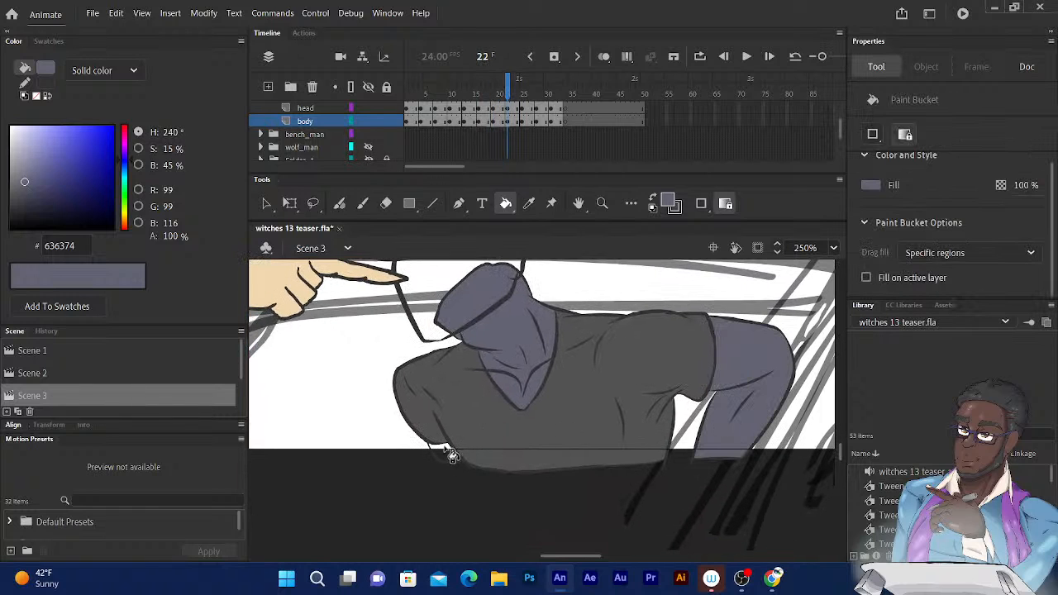
# Fill the partner's neck and outer arm on frame 25 with 636374
pyautogui.click(522, 87)
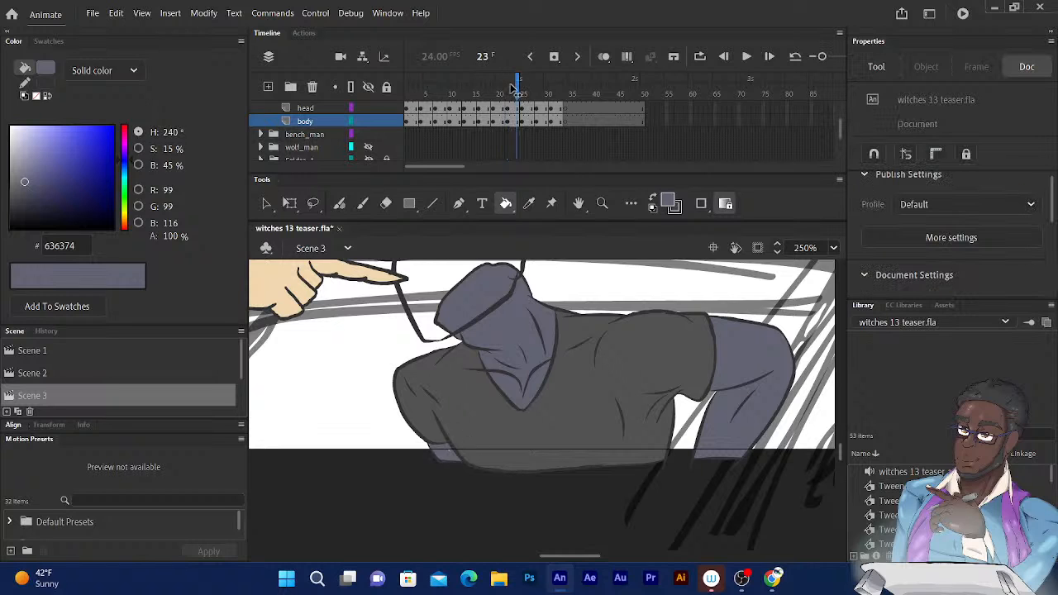
pyautogui.click(511, 344)
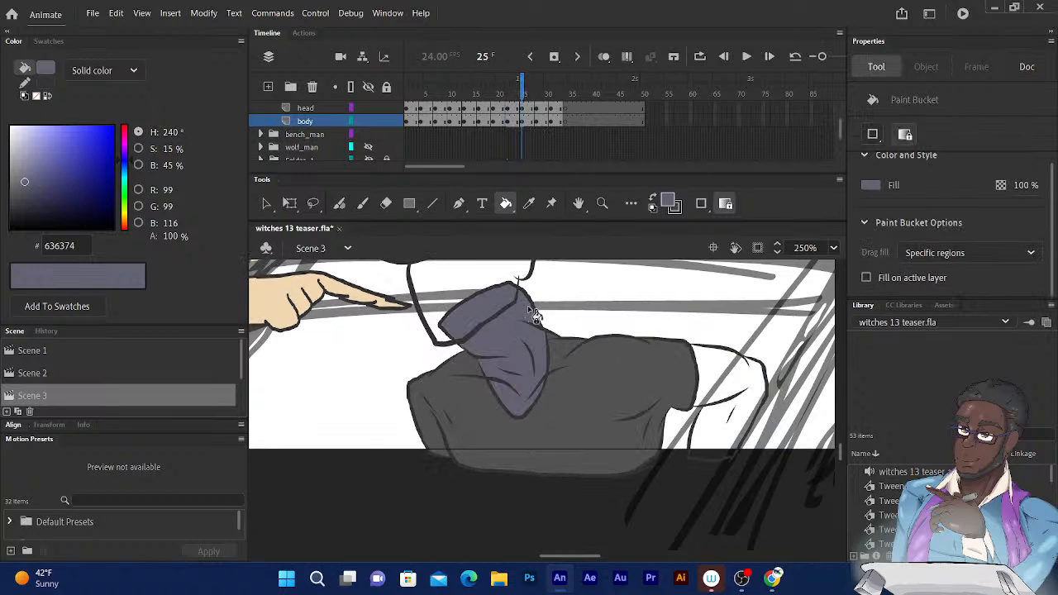
pyautogui.click(720, 385)
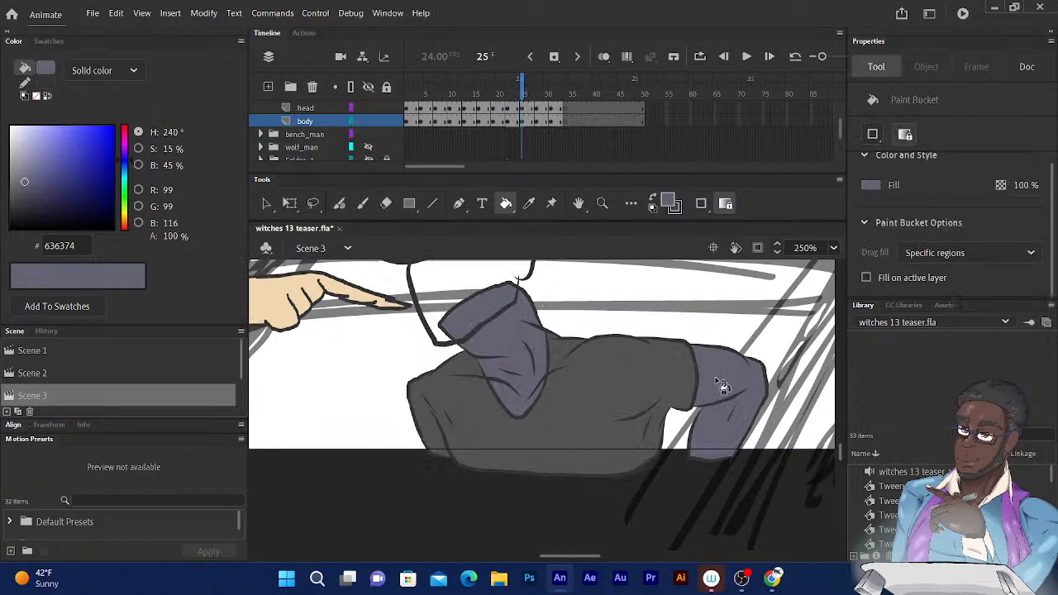
# Fill the partner's neck and outer arm on frame 28 with 636374
pyautogui.click(526, 94)
pyautogui.click(538, 94)
pyautogui.click(531, 351)
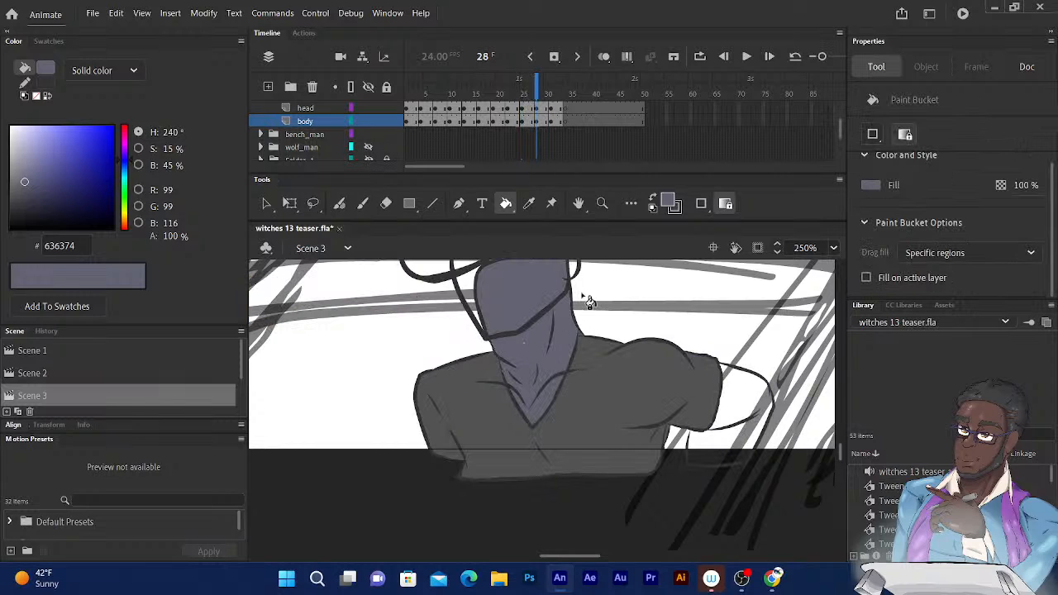
pyautogui.click(731, 389)
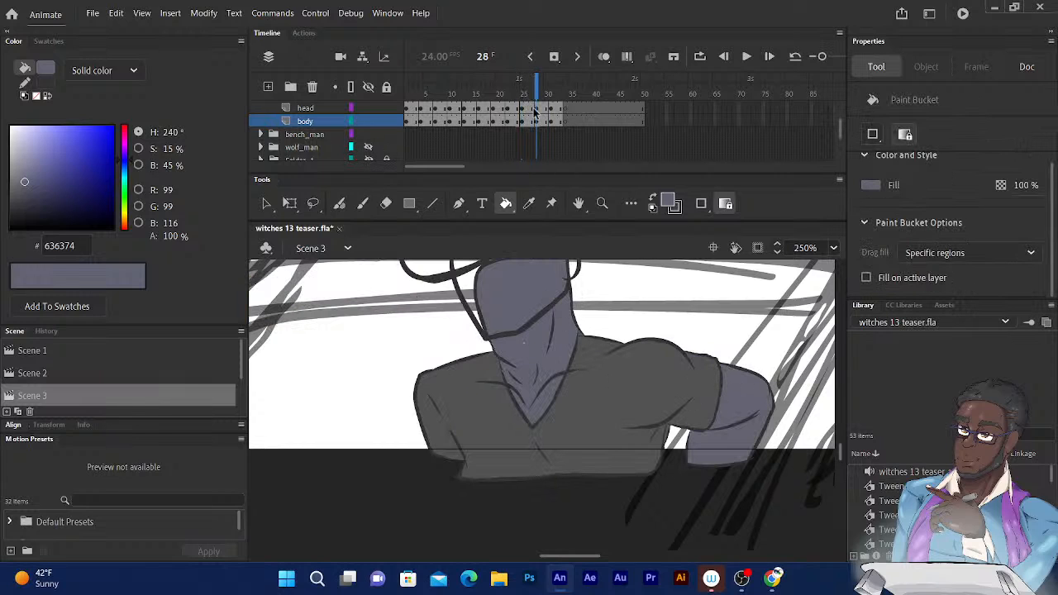
# Fill the partner's neck and whole head on frame 31 with 636374
pyautogui.click(552, 89)
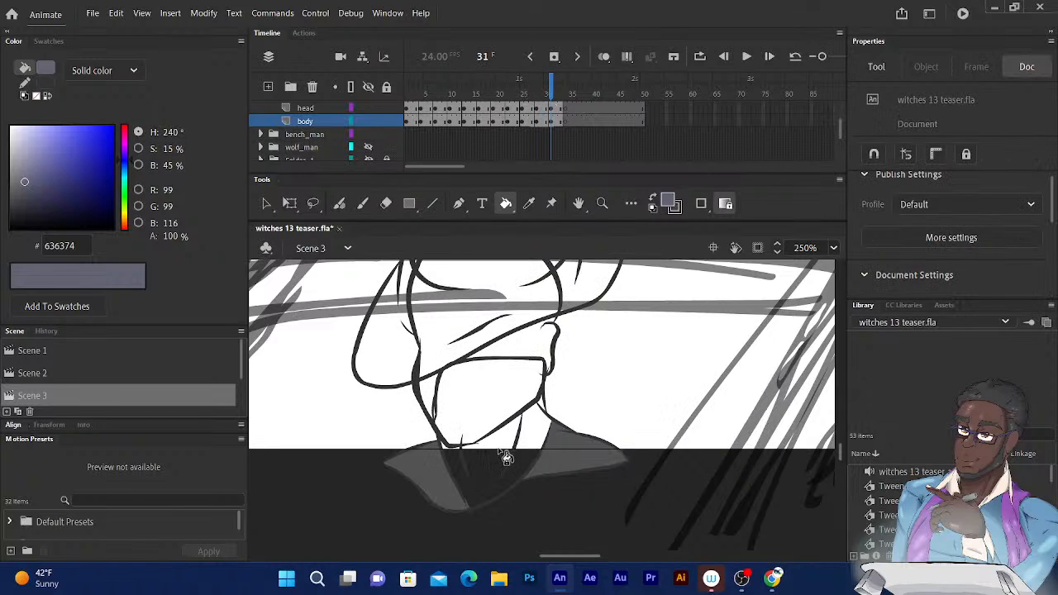
pyautogui.click(490, 409)
pyautogui.click(467, 358)
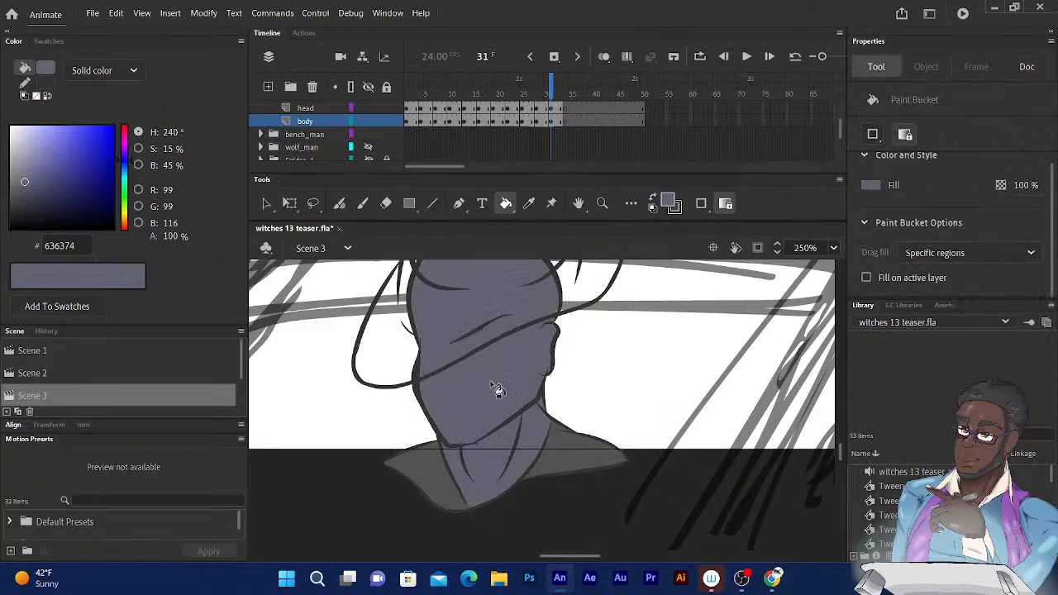
# Go back to frame 28 and fill the rest of the partner's head with 636374
pyautogui.moveTo(547, 91); pyautogui.dragTo(537, 91)
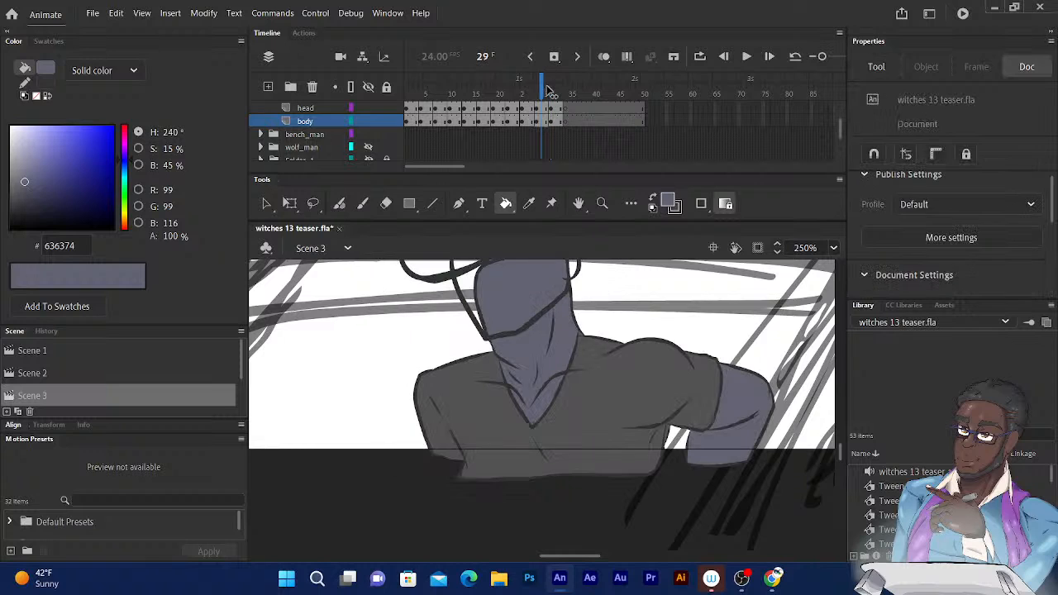
pyautogui.click(470, 296)
pyautogui.moveTo(553, 278); pyautogui.dragTo(583, 351)
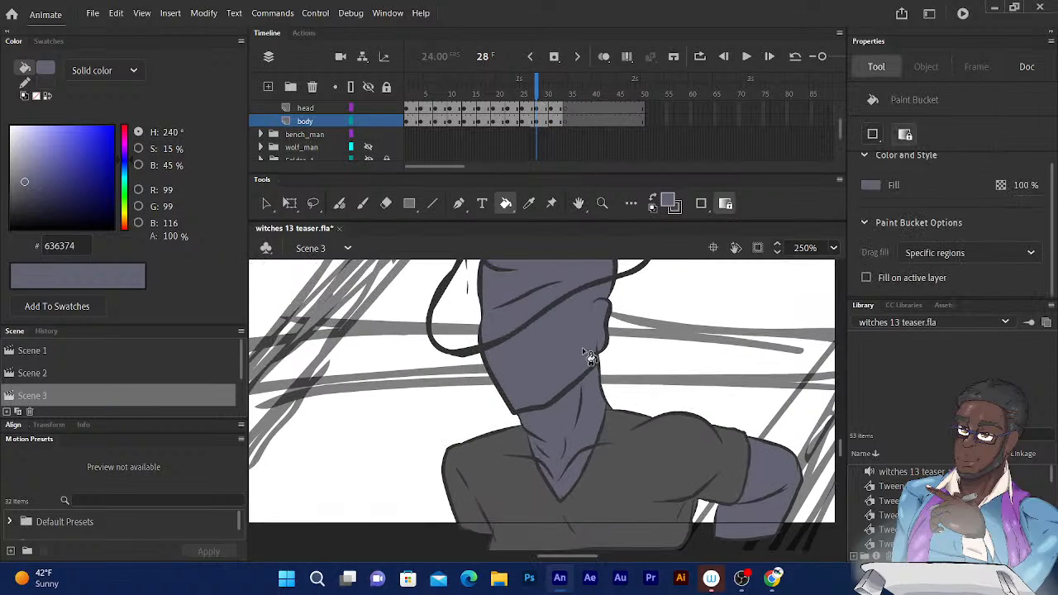
# Fill the partner's unpainted face and head on frames 26 and 23 with 636374
pyautogui.moveTo(537, 88); pyautogui.dragTo(527, 89)
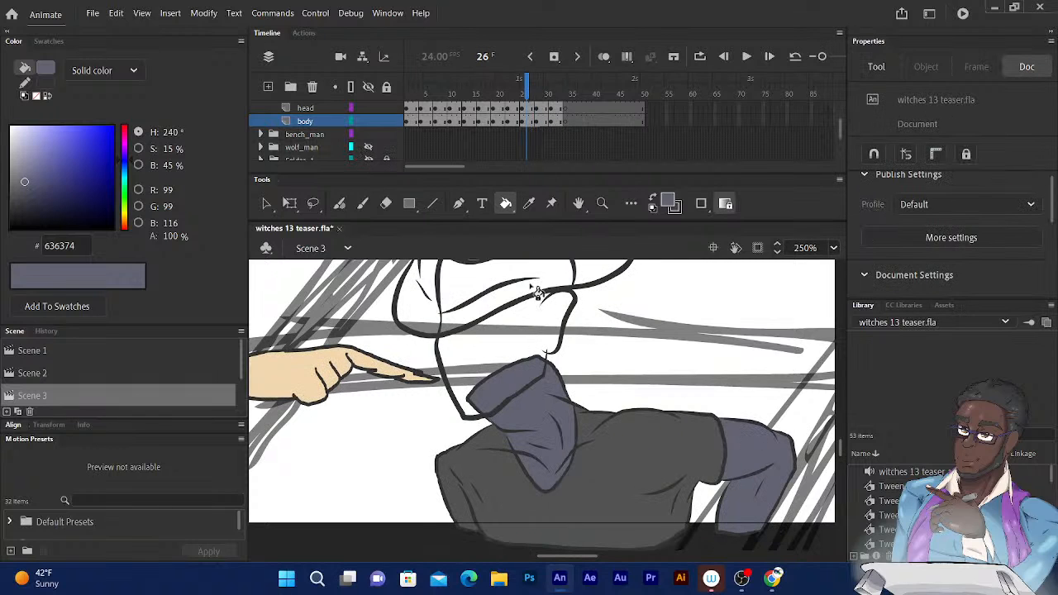
pyautogui.click(497, 357)
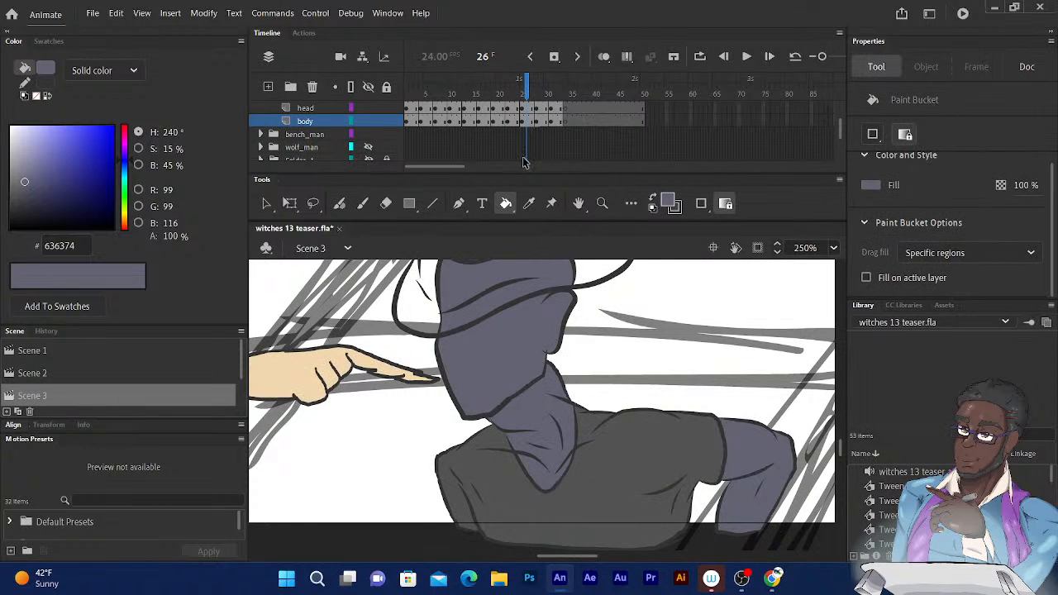
pyautogui.click(524, 89)
pyautogui.moveTo(526, 89); pyautogui.dragTo(513, 89)
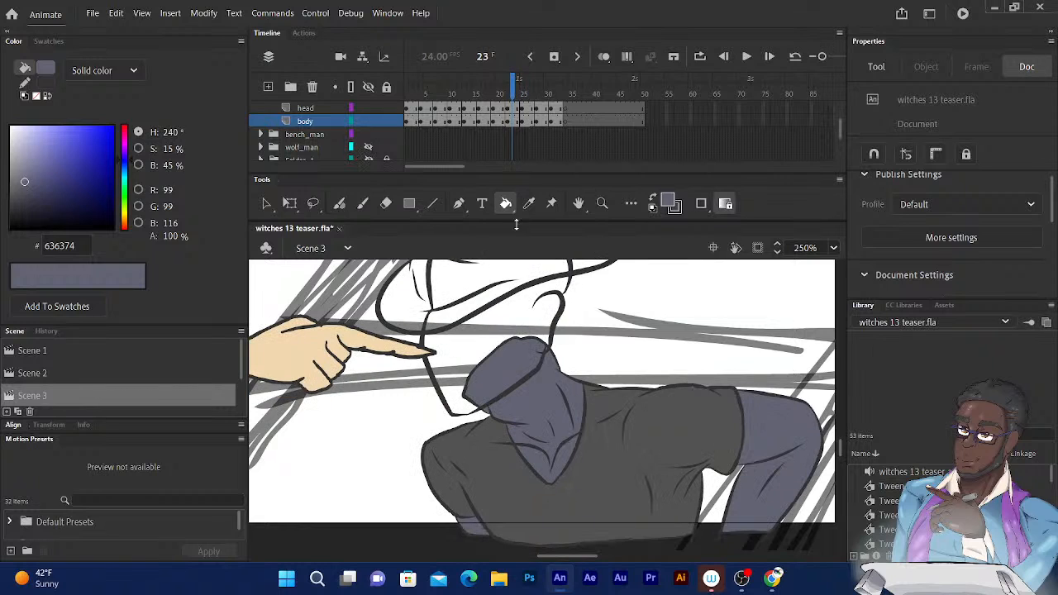
pyautogui.click(501, 337)
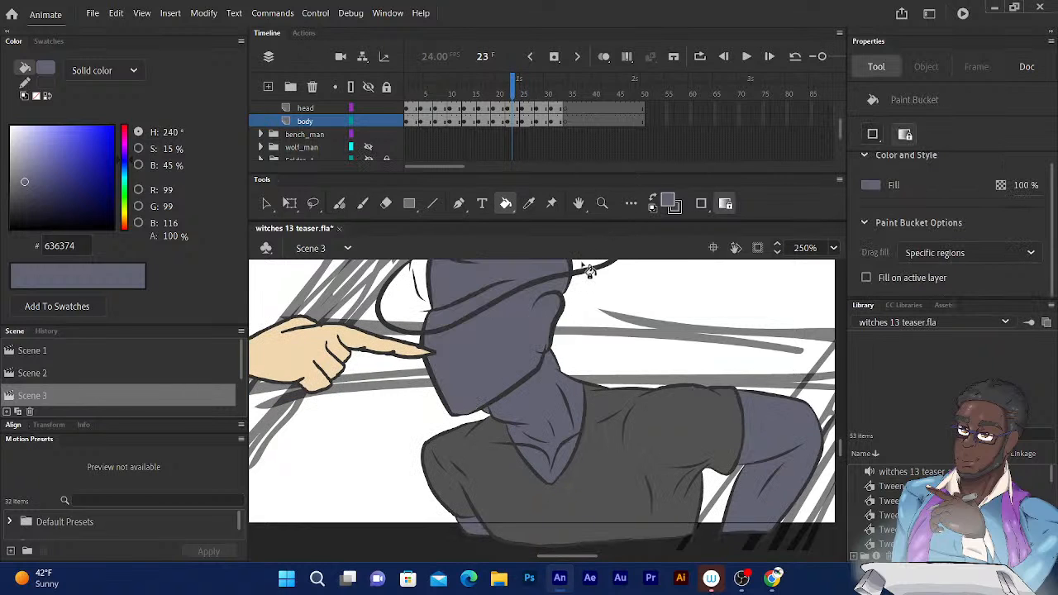
pyautogui.scroll(3, 580, 281)
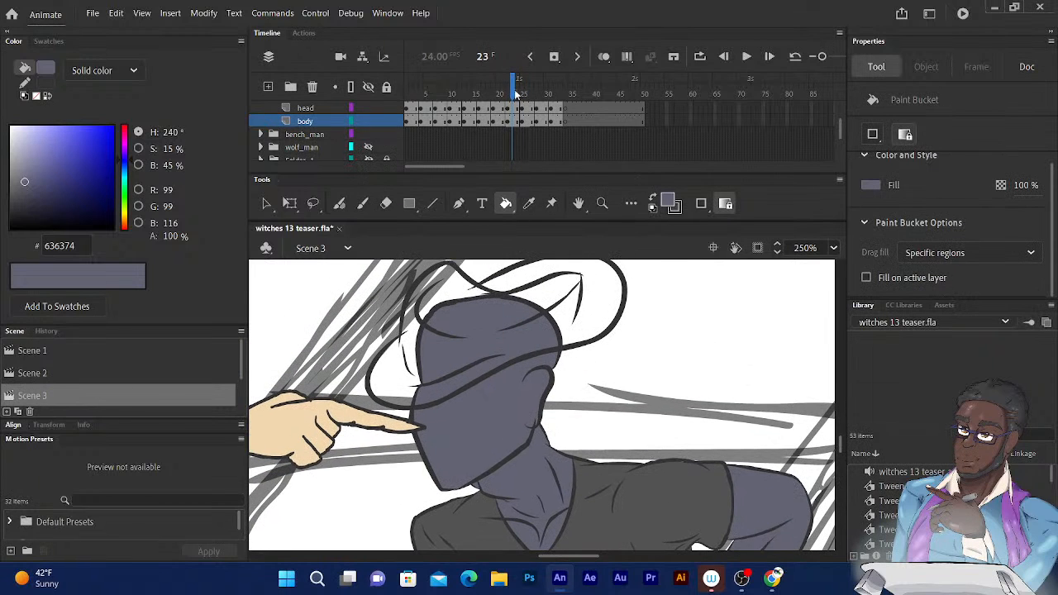
# Fill the partner's face and head on frame 19 with 636374
pyautogui.moveTo(516, 91); pyautogui.dragTo(495, 91)
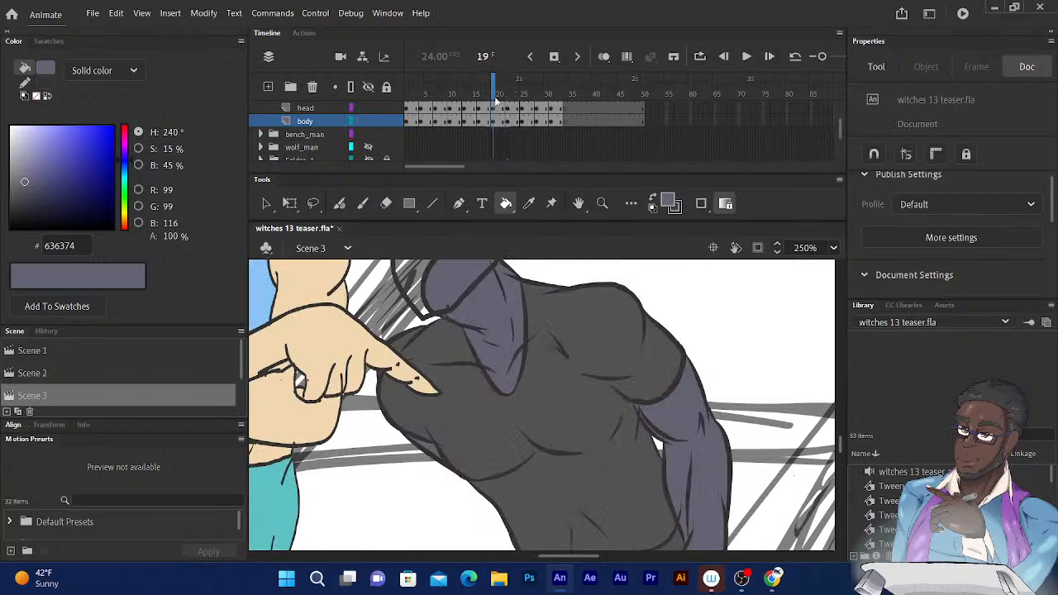
pyautogui.click(419, 285)
pyautogui.scroll(3, 554, 305)
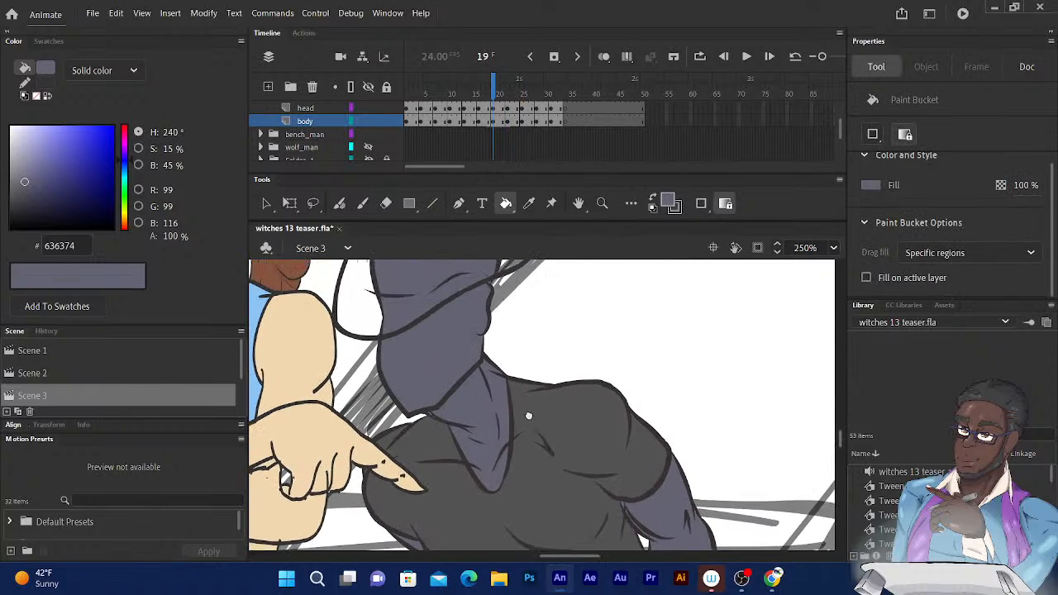
# Fill the partner's neck, face and head on frame 17 with 636374 using the Paint Bucket
pyautogui.moveTo(493, 93); pyautogui.dragTo(486, 93)
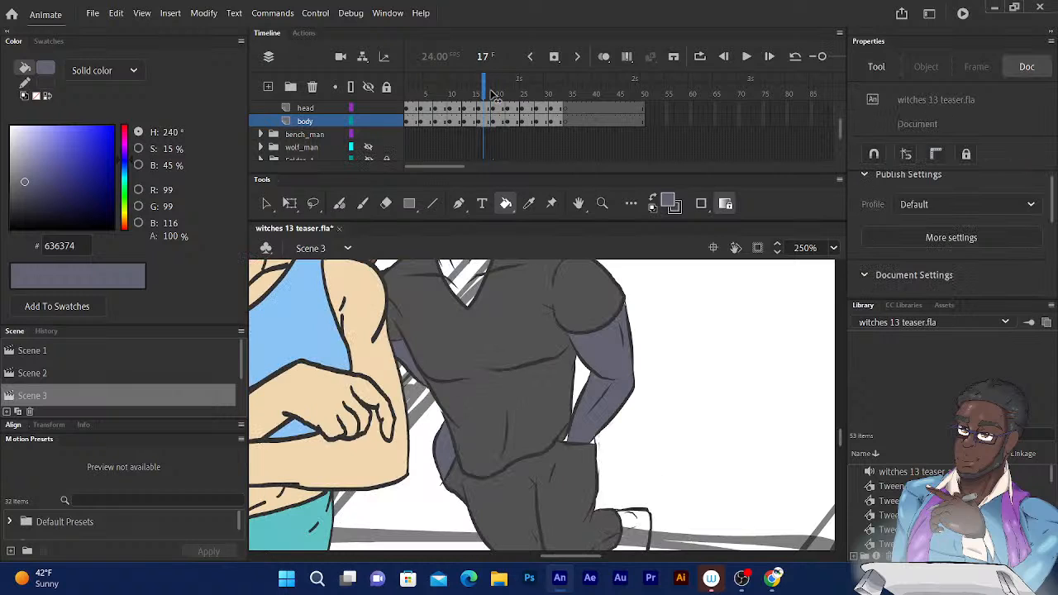
pyautogui.scroll(6, 549, 261)
pyautogui.hscroll(-5, 549, 261)
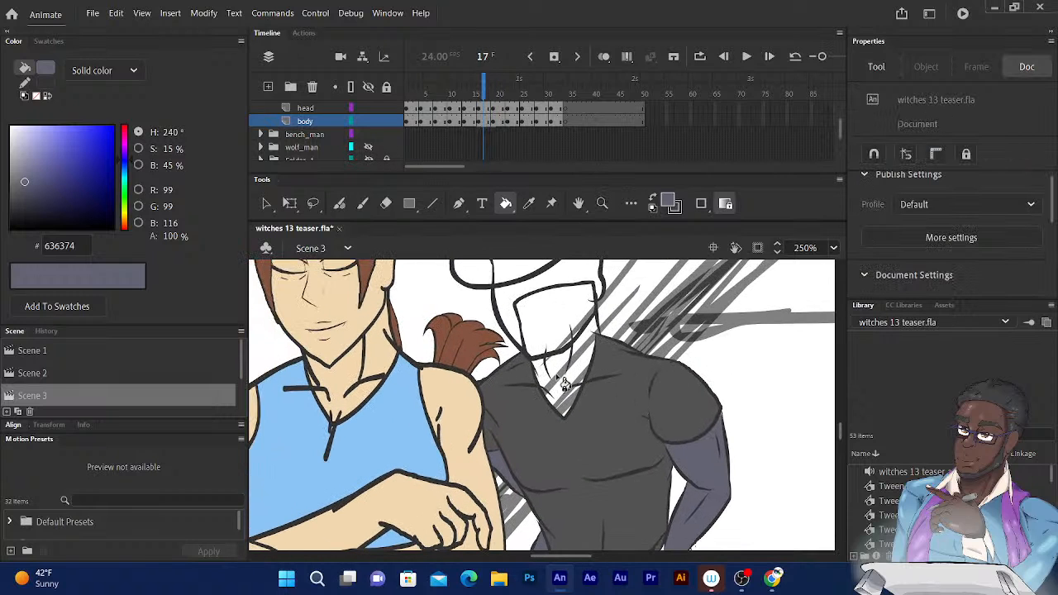
pyautogui.click(527, 314)
pyautogui.click(506, 304)
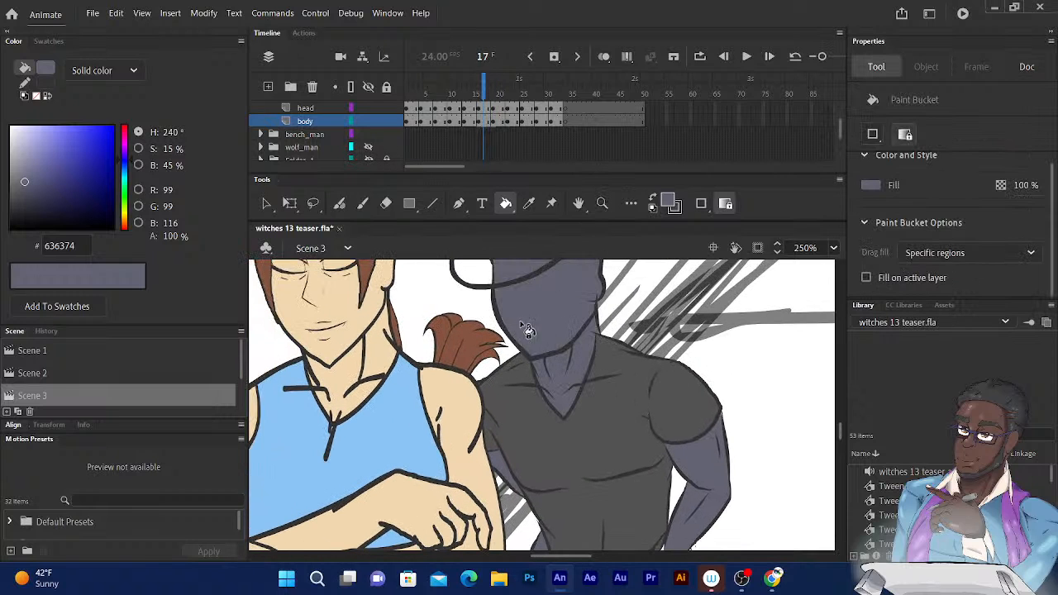
pyautogui.moveTo(529, 330); pyautogui.dragTo(518, 429)
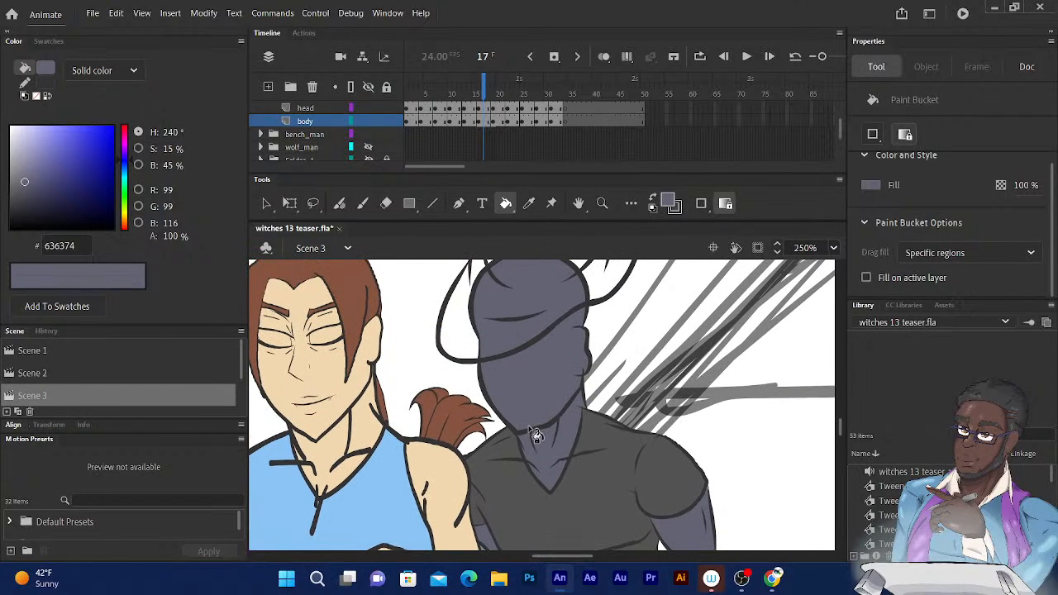
# Fill the partner's neck, face and head on frame 15 with 636374
pyautogui.click(475, 85)
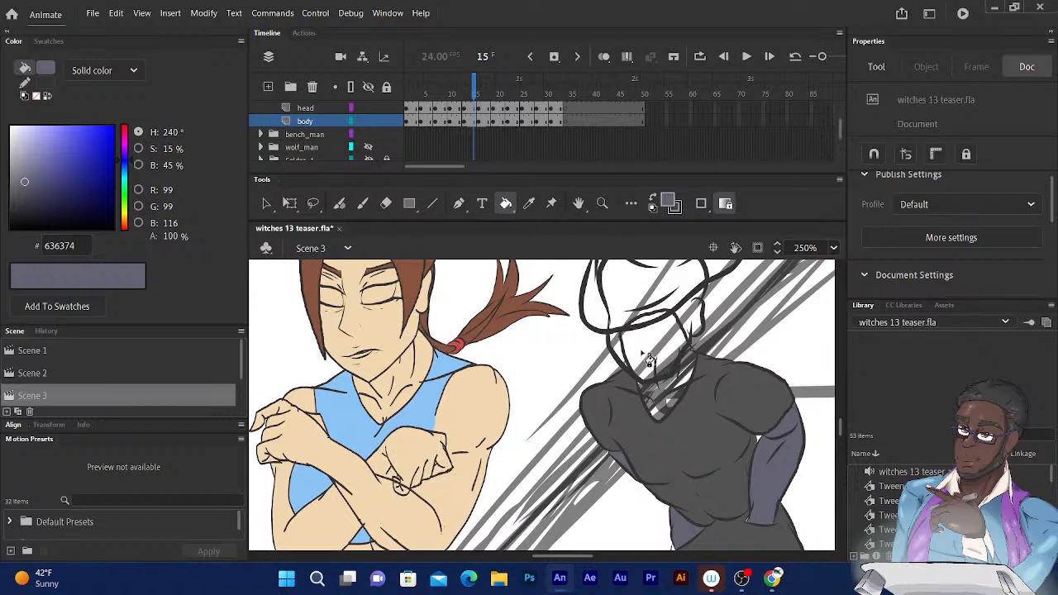
pyautogui.click(649, 359)
pyautogui.click(613, 346)
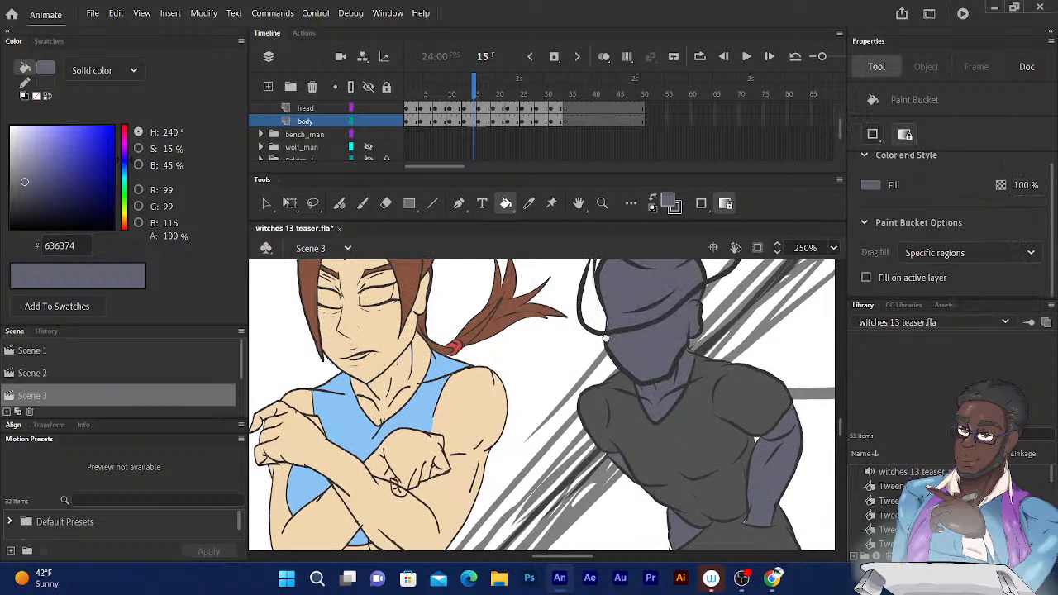
pyautogui.moveTo(605, 337); pyautogui.dragTo(585, 365)
# Fill the partner's face and head on frame 12 with 636374
pyautogui.moveTo(471, 90); pyautogui.dragTo(459, 89)
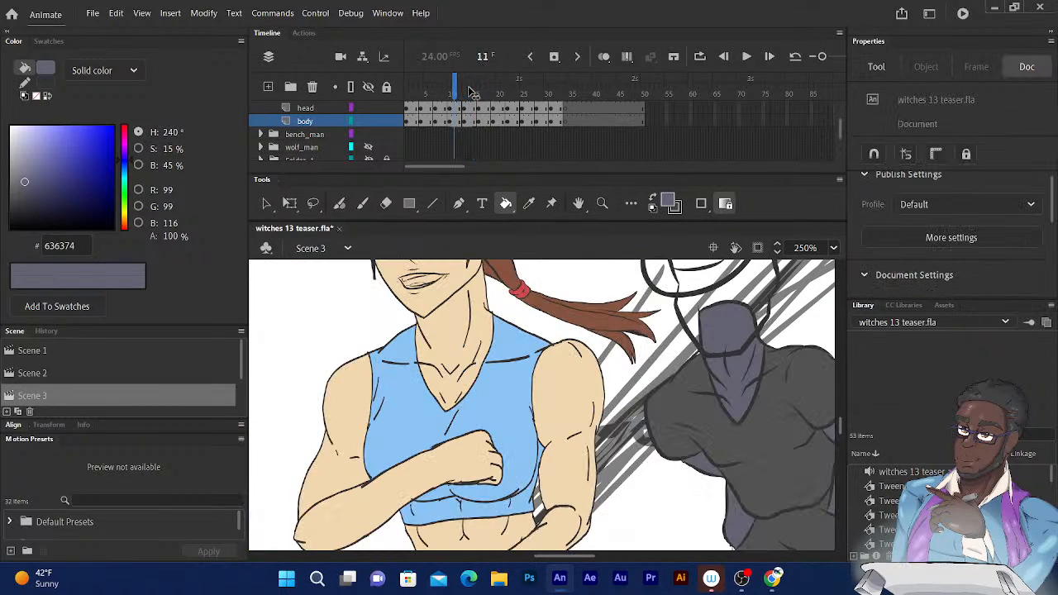
pyautogui.click(686, 299)
pyautogui.moveTo(667, 328); pyautogui.dragTo(570, 381)
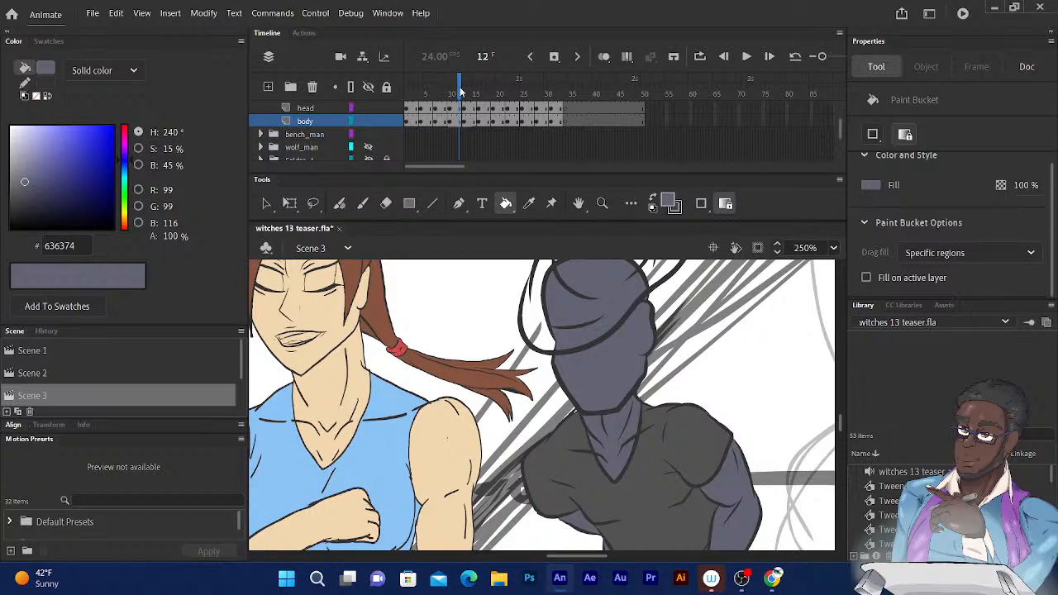
# Fill the partner's face and head with 636374 on frames 7 and 5 of the body layer
pyautogui.moveTo(460, 89); pyautogui.dragTo(436, 89)
pyautogui.moveTo(605, 318); pyautogui.dragTo(571, 436)
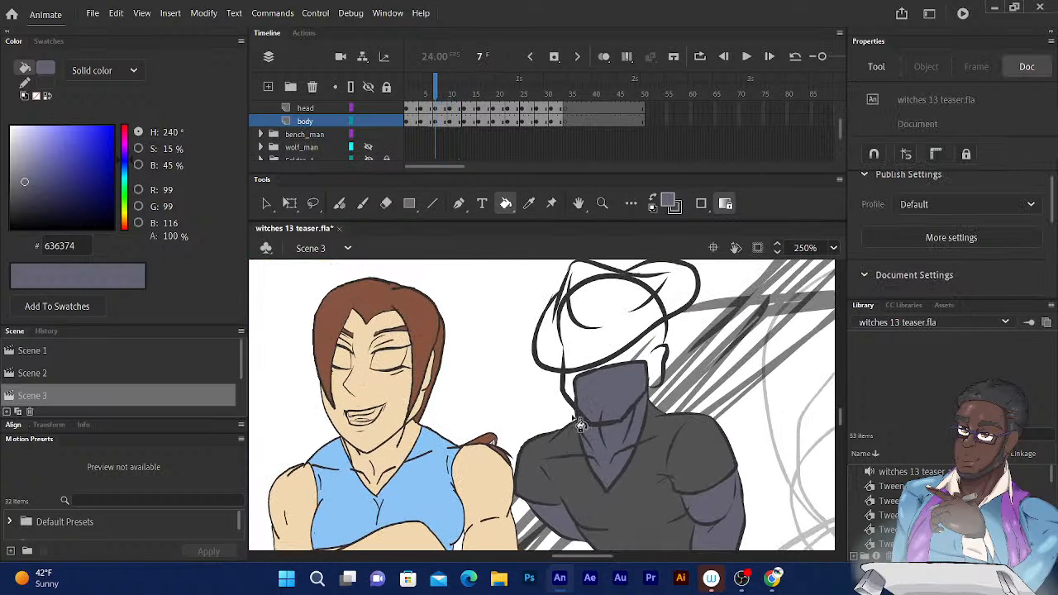
pyautogui.click(625, 359)
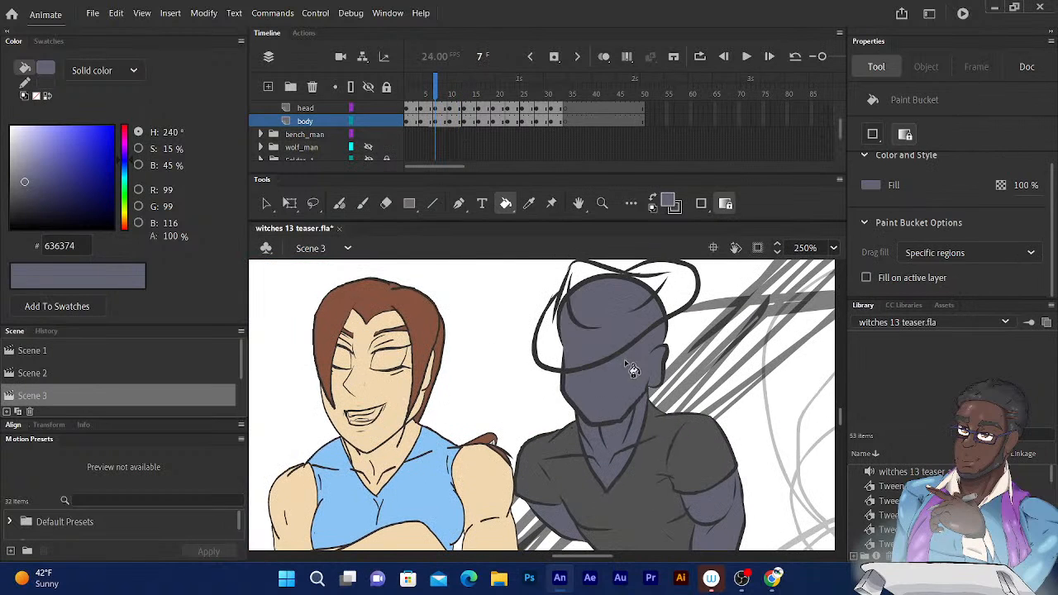
pyautogui.click(427, 93)
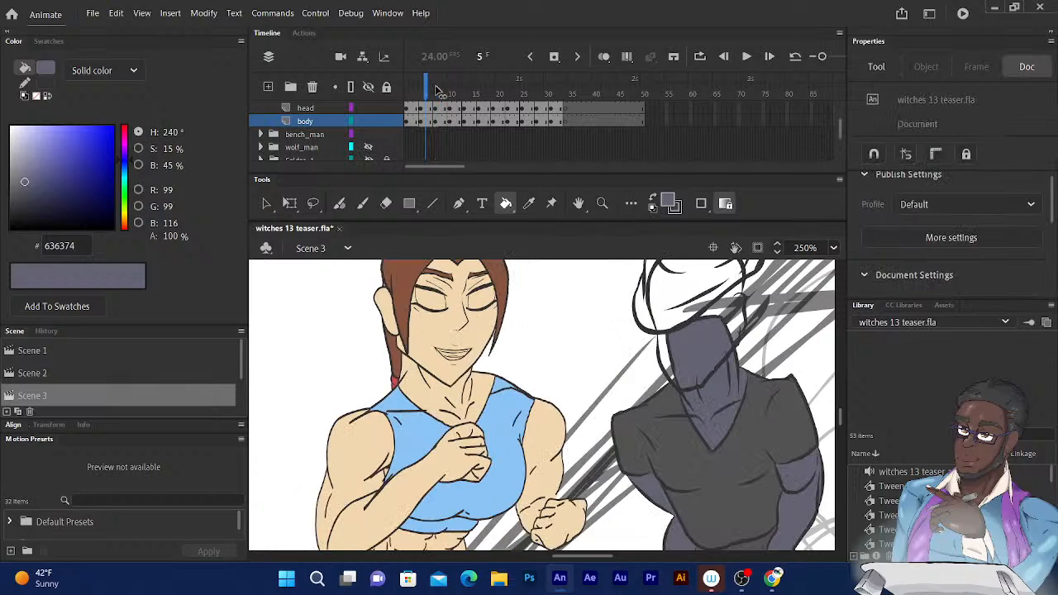
pyautogui.click(666, 364)
# Fill the partner's face and head on frame 2 with 636374
pyautogui.moveTo(428, 87); pyautogui.dragTo(412, 107)
pyautogui.moveTo(696, 333)
pyautogui.mouseDown()
pyautogui.moveTo(615, 390)
pyautogui.moveTo(548, 462)
pyautogui.mouseUp()
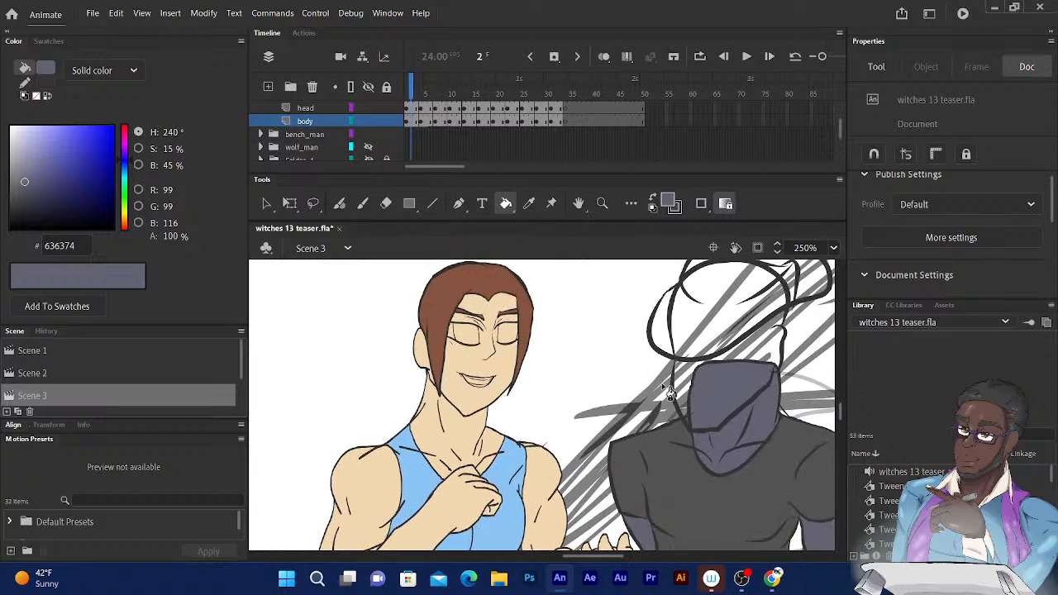
pyautogui.click(731, 333)
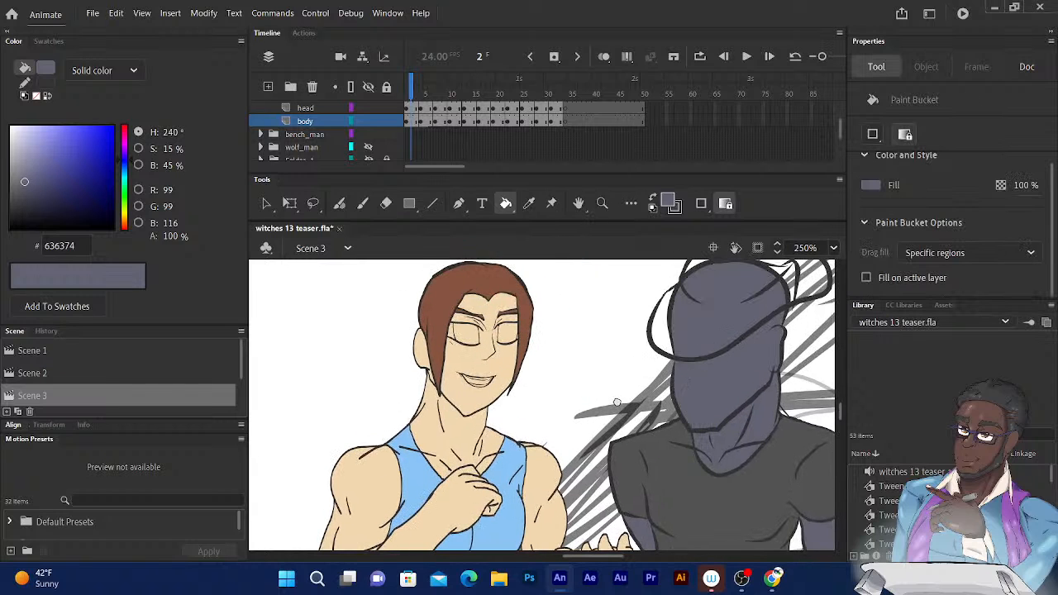
pyautogui.moveTo(647, 399); pyautogui.dragTo(568, 344)
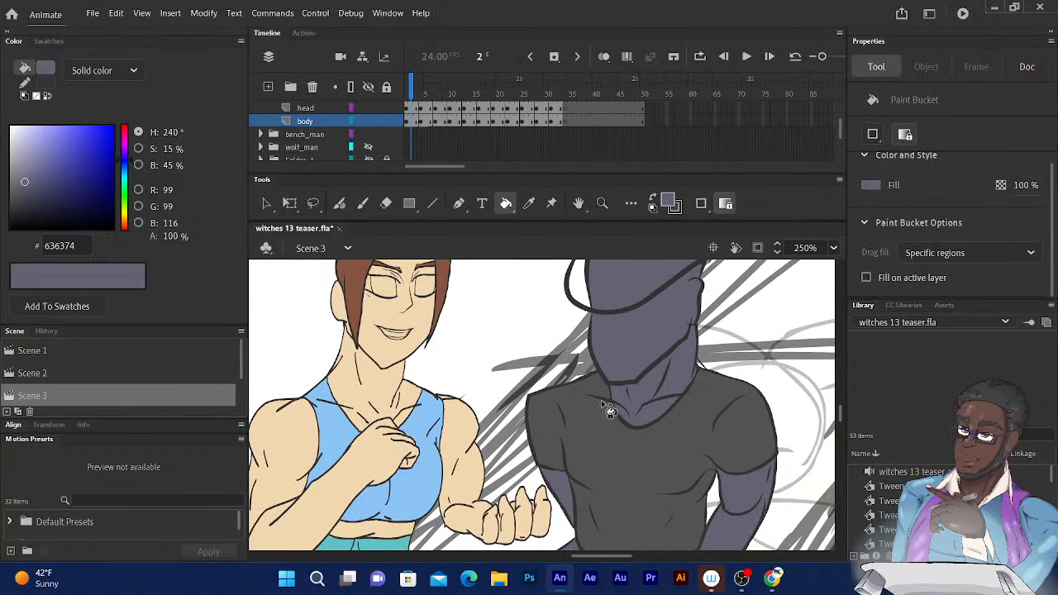
pyautogui.moveTo(610, 410); pyautogui.dragTo(541, 522)
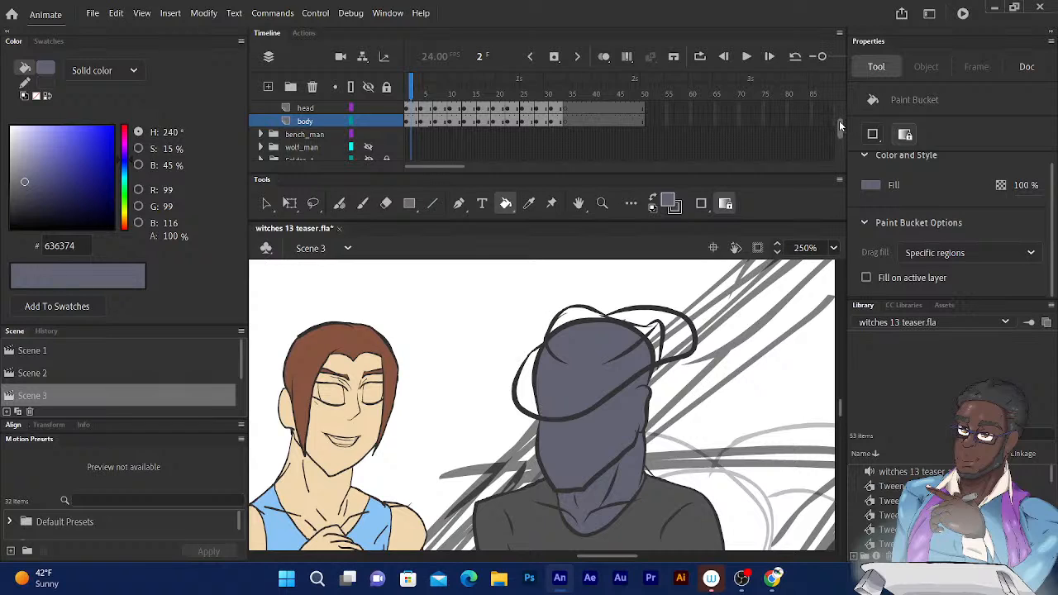
# Make the hat layer active and sample the partner's shirt grey 535353 as the fill colour
pyautogui.scroll(1, 840, 121)
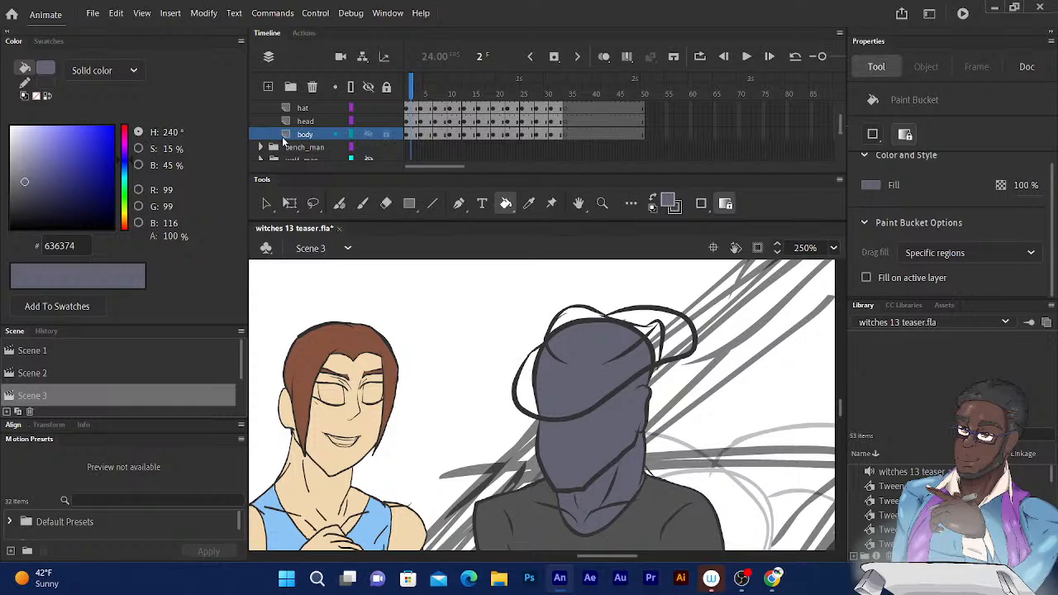
pyautogui.click(306, 108)
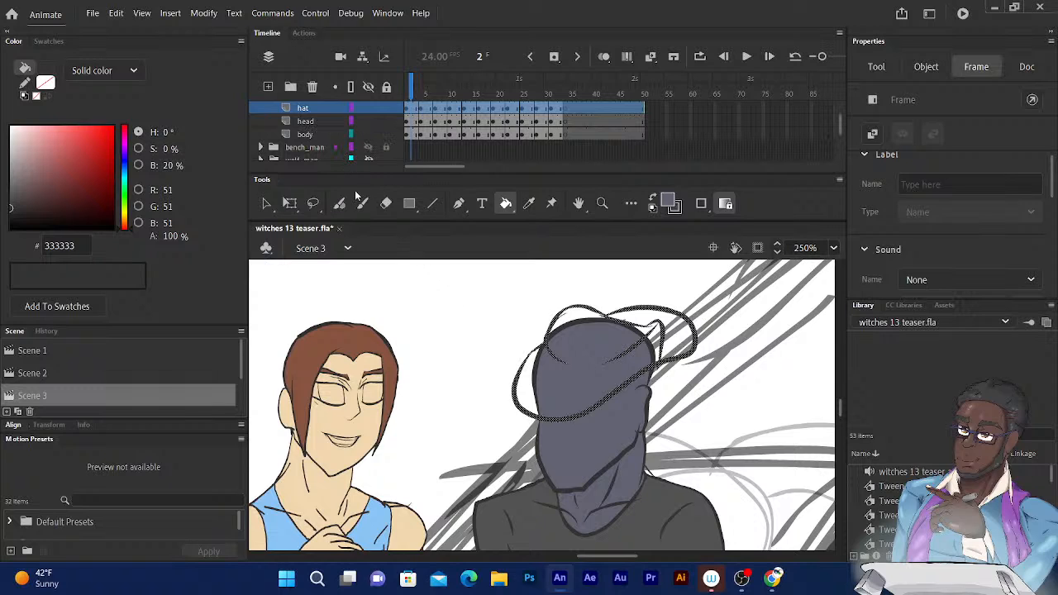
pyautogui.click(289, 203)
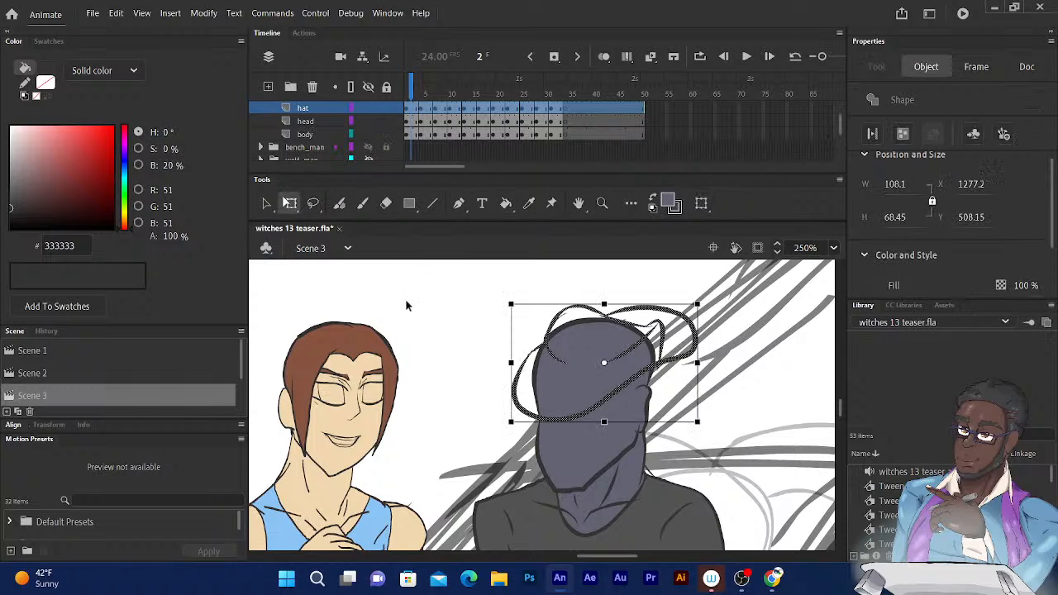
pyautogui.click(423, 312)
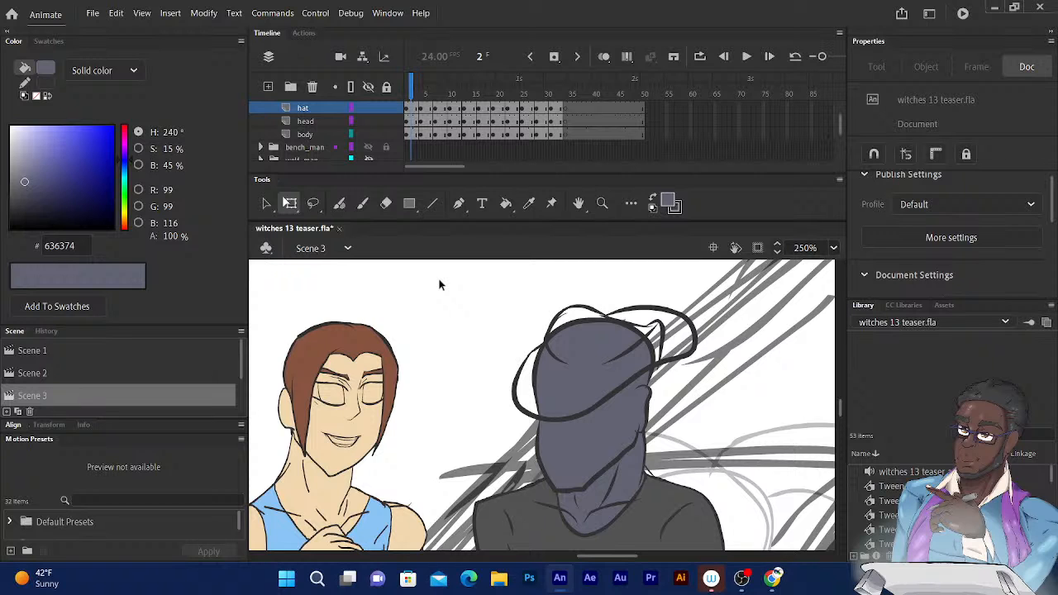
pyautogui.scroll(-4, 463, 297)
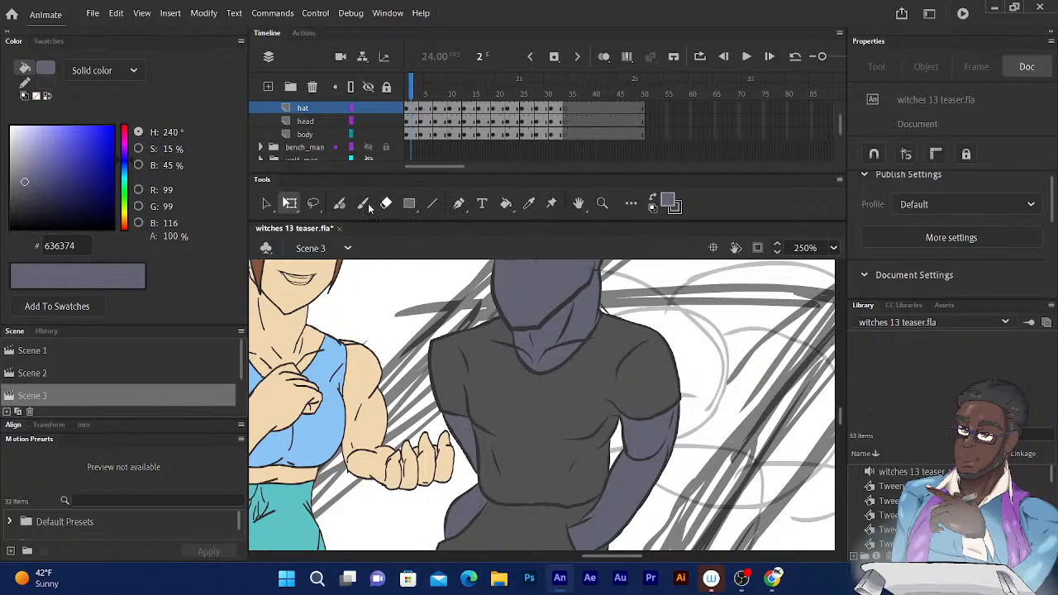
pyautogui.click(529, 204)
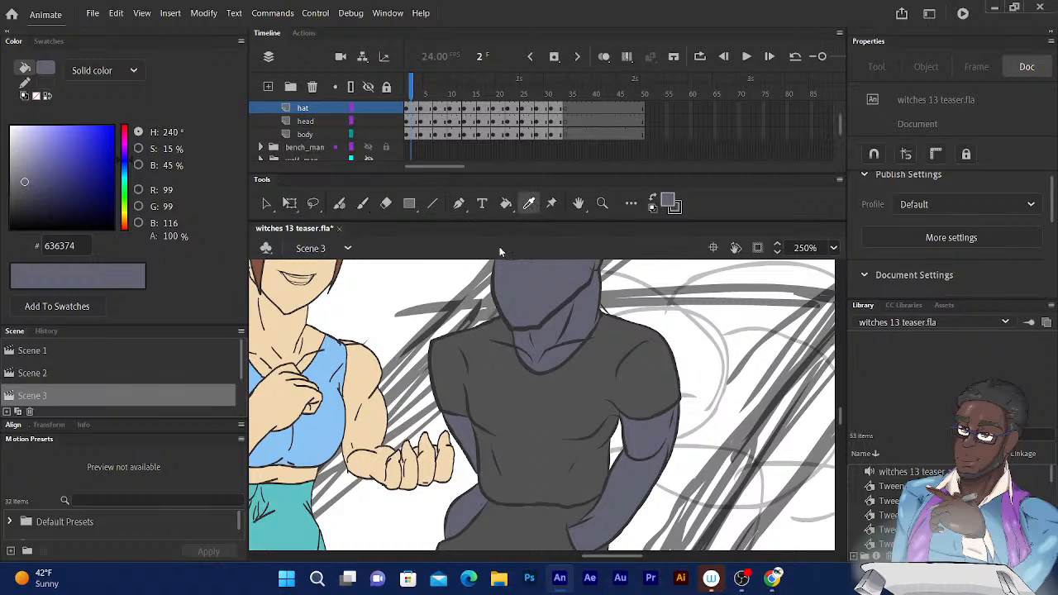
pyautogui.click(518, 404)
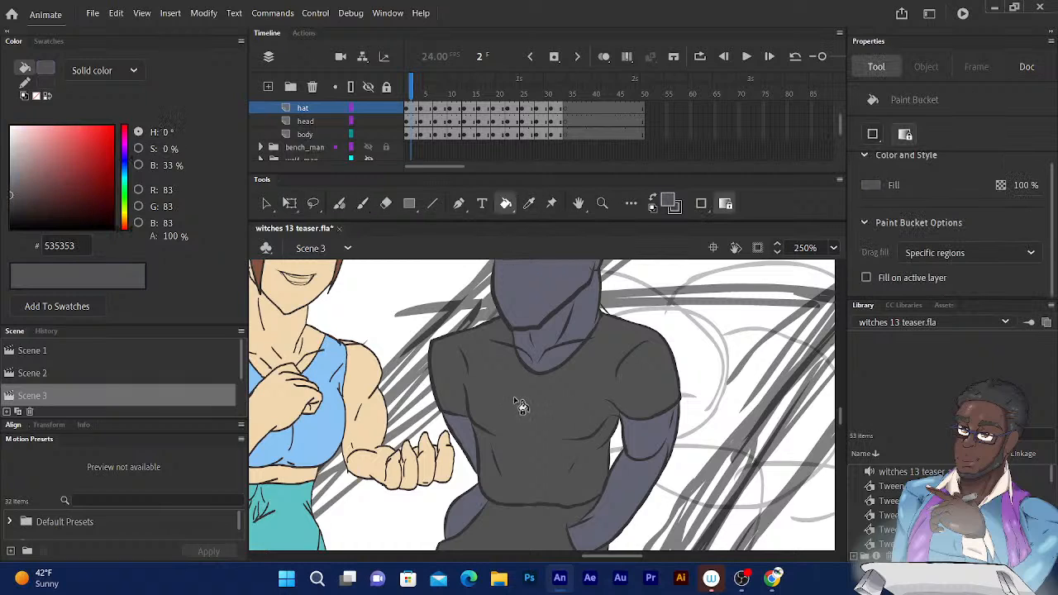
# Darken the fill colour to 464646
pyautogui.click(668, 202)
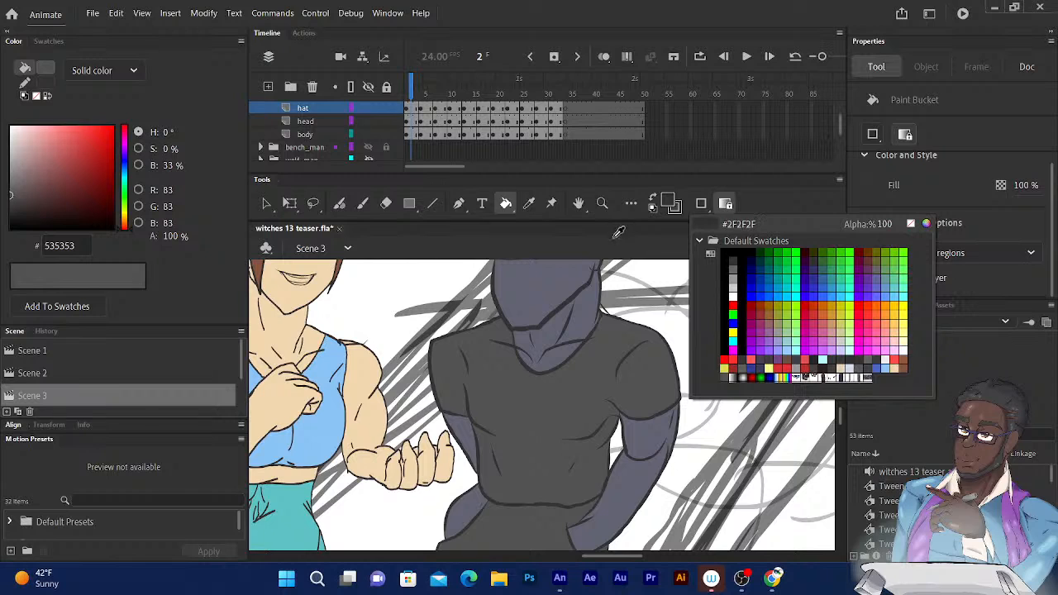
pyautogui.click(926, 223)
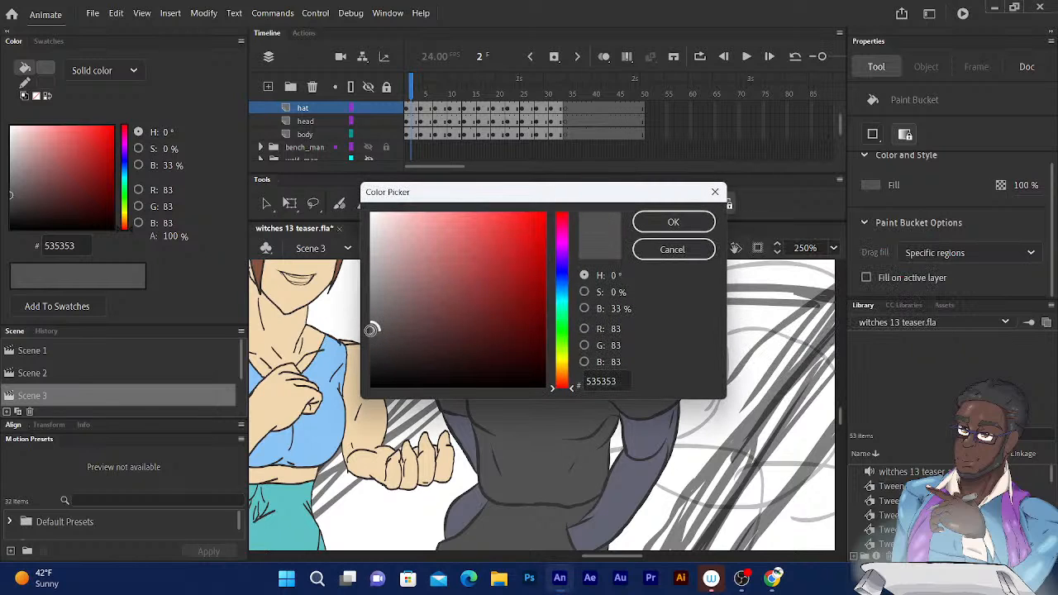
pyautogui.click(367, 341)
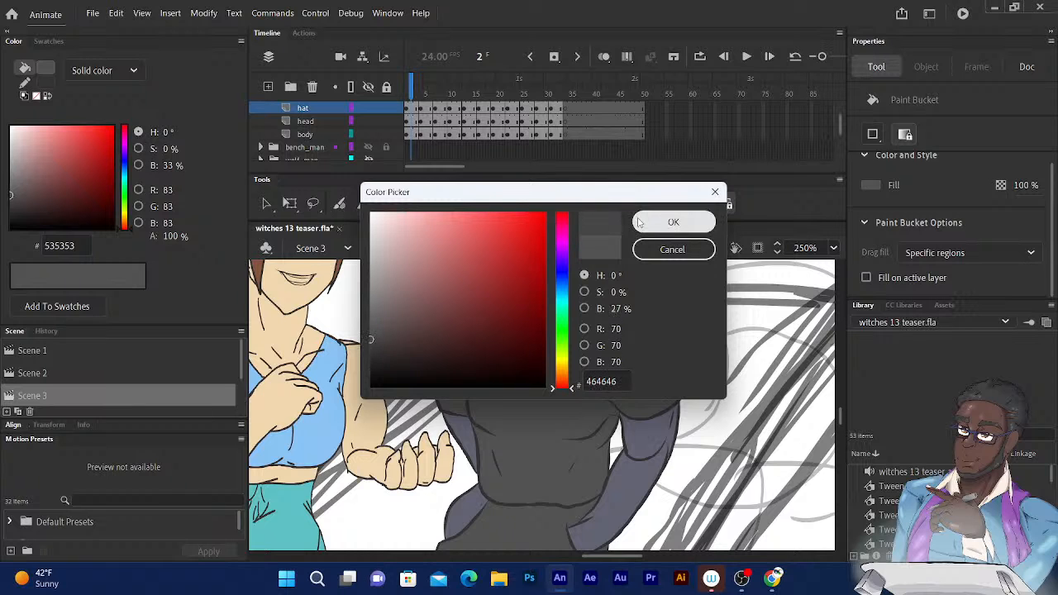
pyautogui.click(673, 222)
# Fill the partner's hat, including the far side of the brim, with 464646 on frame 2
pyautogui.scroll(5, 483, 392)
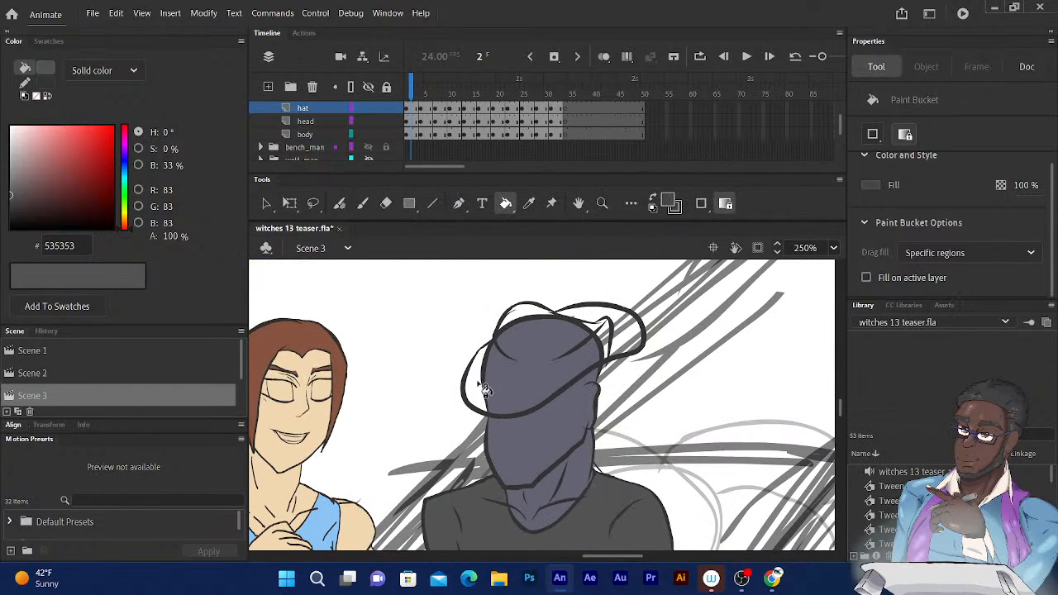
pyautogui.click(484, 392)
pyautogui.click(626, 337)
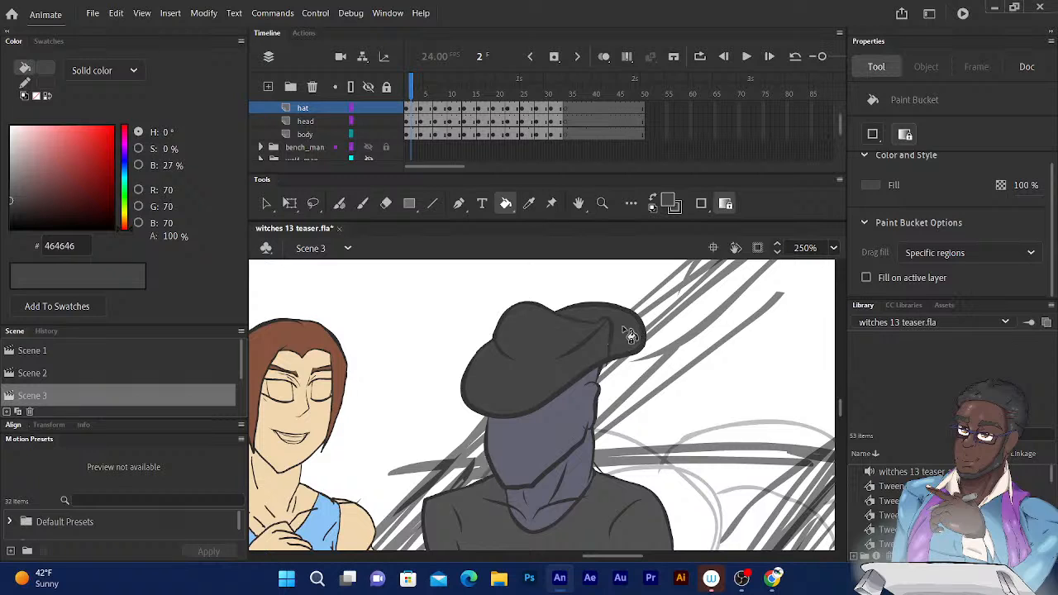
# Fill all parts of the partner's hat with 464646 on frames 5 and 7
pyautogui.click(426, 93)
pyautogui.click(380, 416)
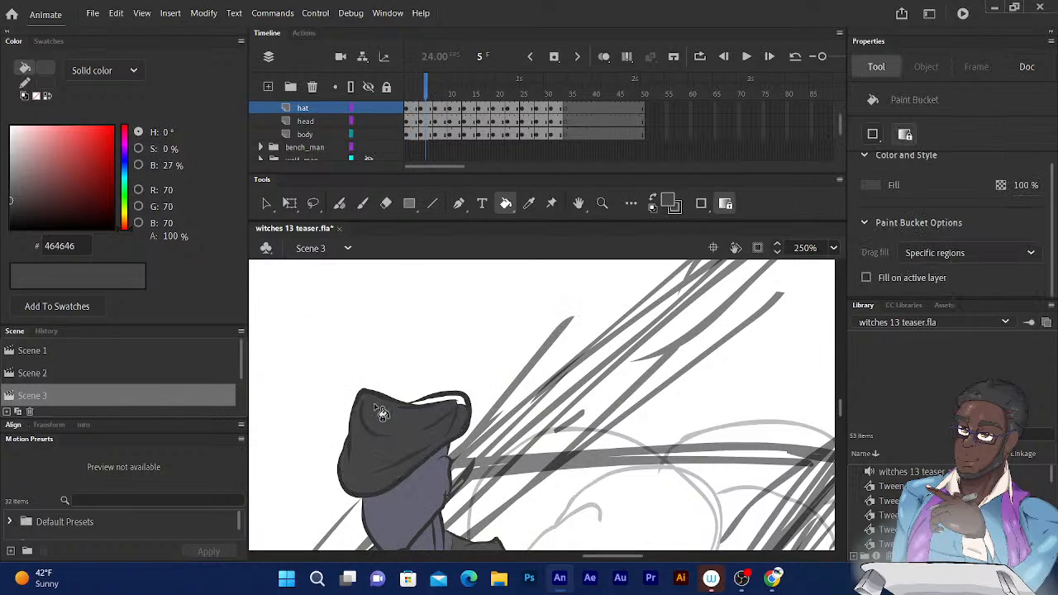
pyautogui.click(461, 406)
pyautogui.moveTo(427, 91); pyautogui.dragTo(435, 91)
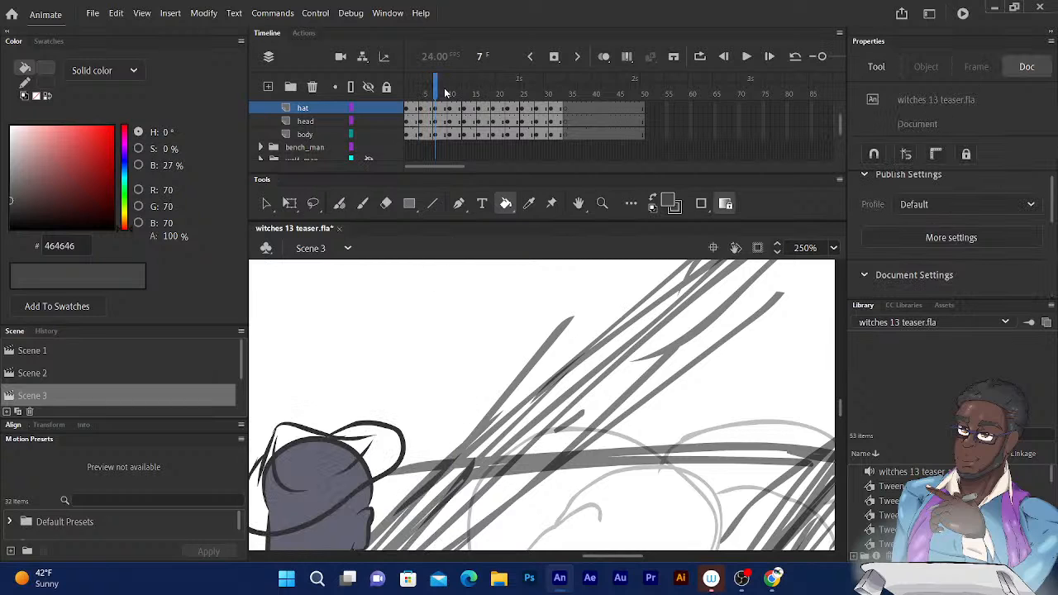
pyautogui.moveTo(472, 267); pyautogui.dragTo(532, 210)
pyautogui.click(326, 455)
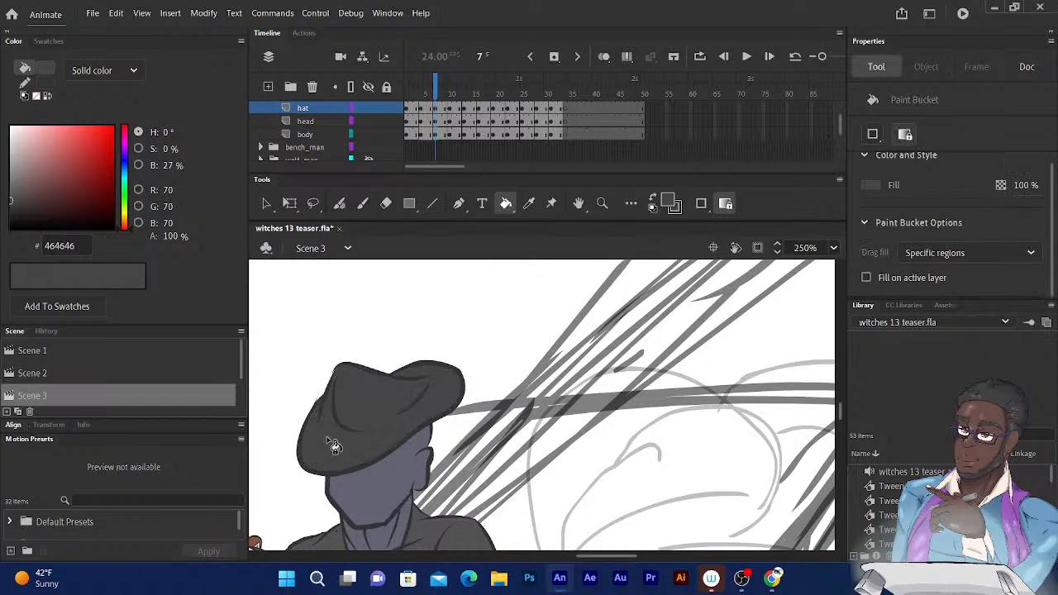
# Fill the upper brim area of the partner's hat on frame 10 with 464646
pyautogui.moveTo(437, 91); pyautogui.dragTo(450, 91)
pyautogui.moveTo(486, 262); pyautogui.dragTo(532, 212)
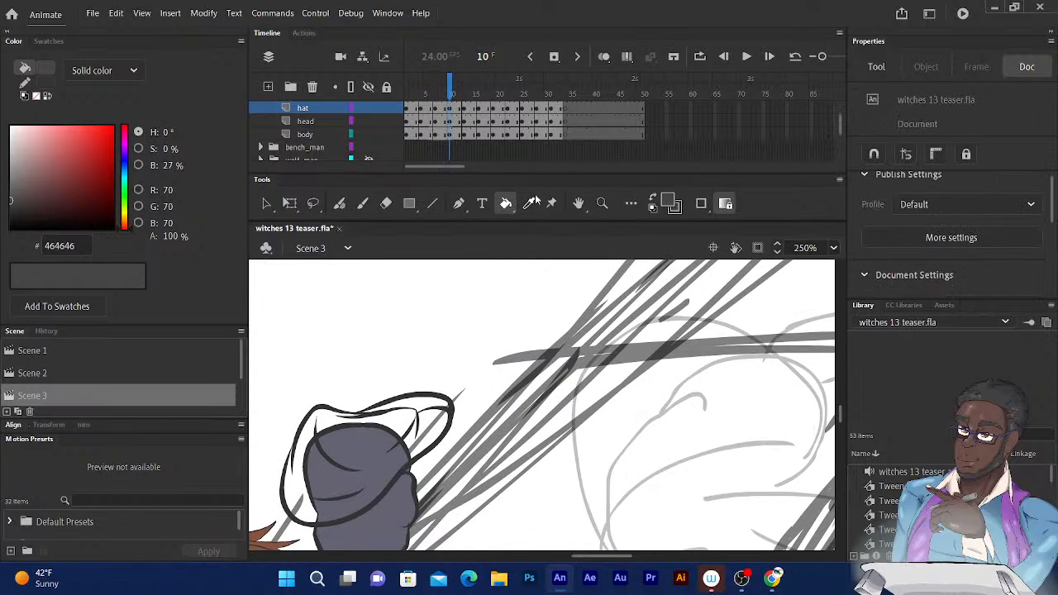
pyautogui.click(422, 409)
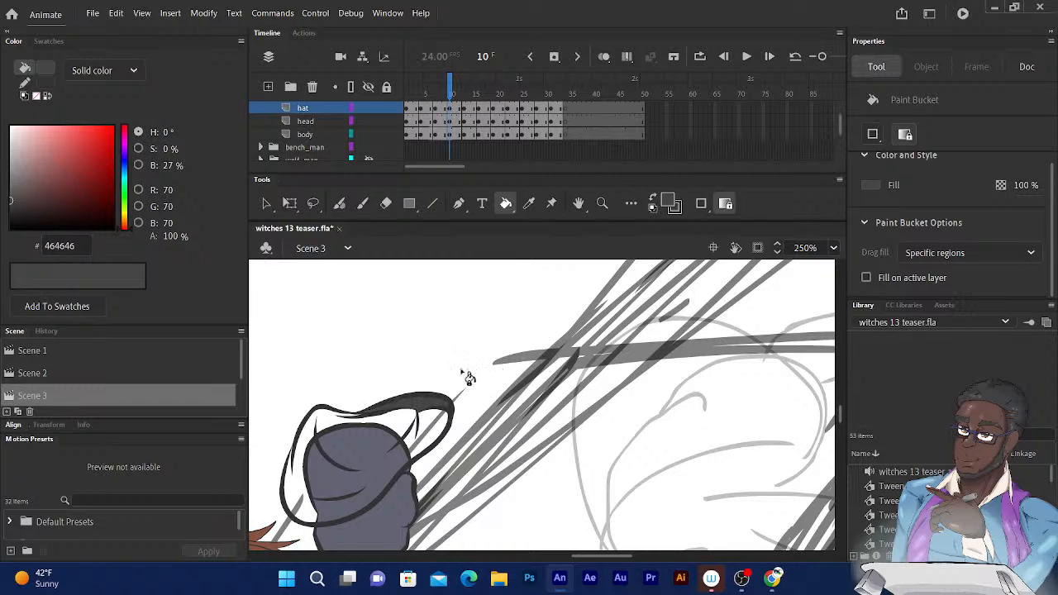
pyautogui.moveTo(467, 379); pyautogui.dragTo(519, 343)
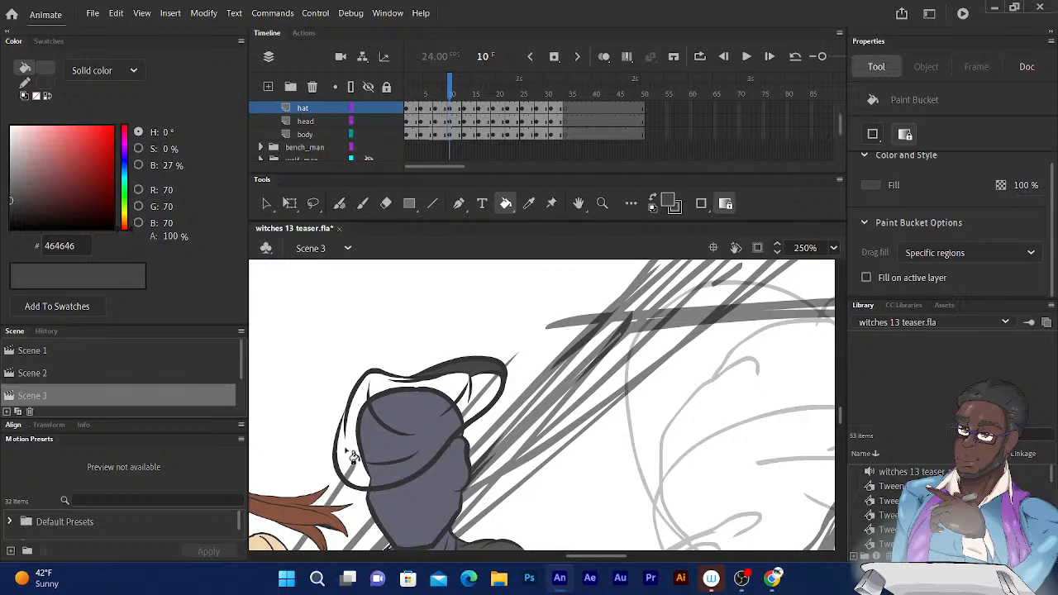
# Close the gap in the hat's outline on frame 10 with the Fluid Brush and fill the rest of the hat with 464646
pyautogui.click(340, 204)
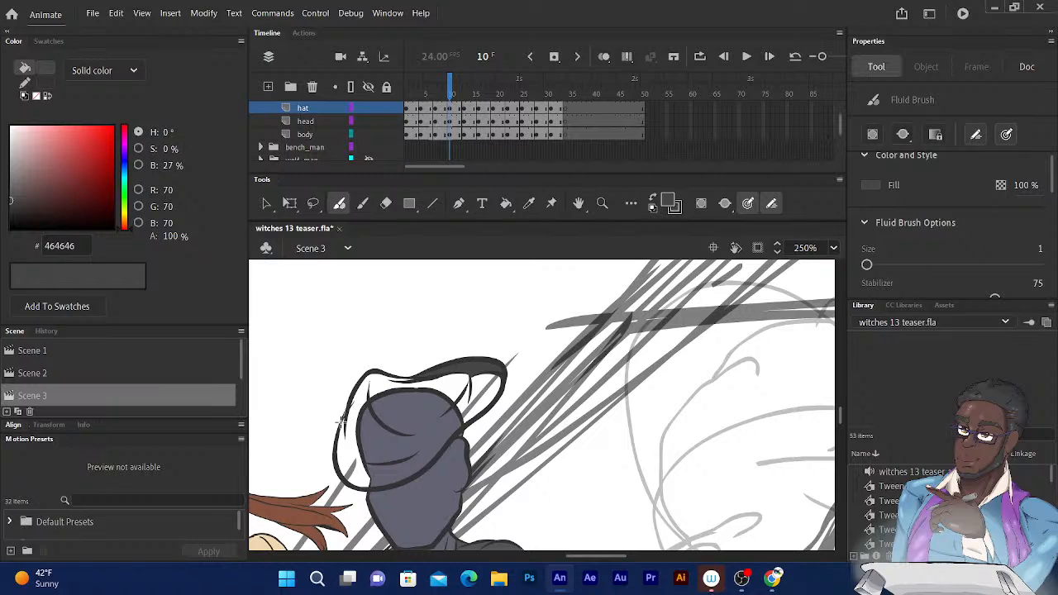
pyautogui.moveTo(340, 423); pyautogui.dragTo(354, 402)
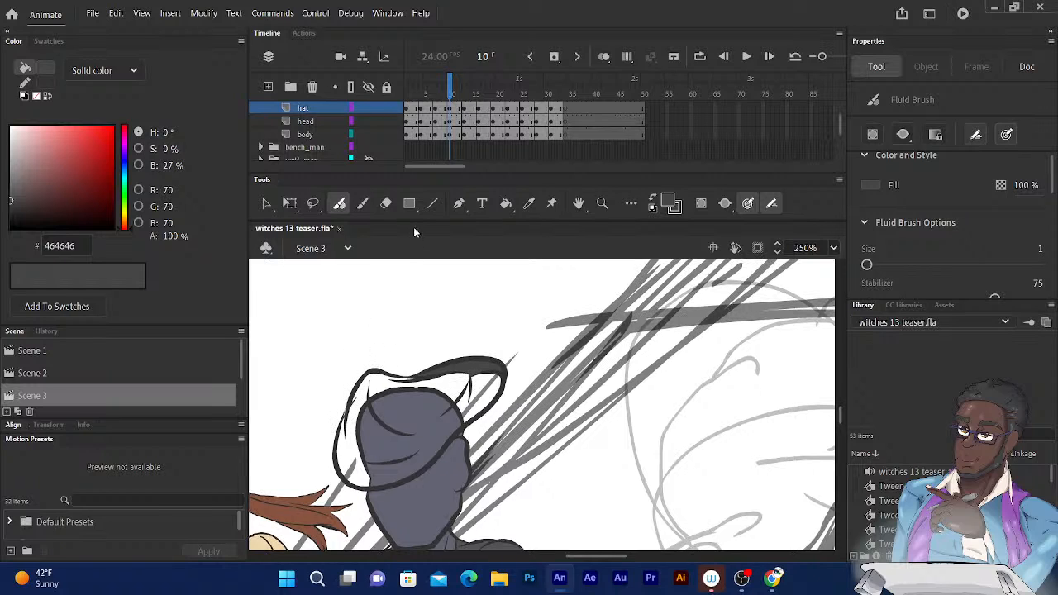
pyautogui.click(507, 204)
pyautogui.click(370, 455)
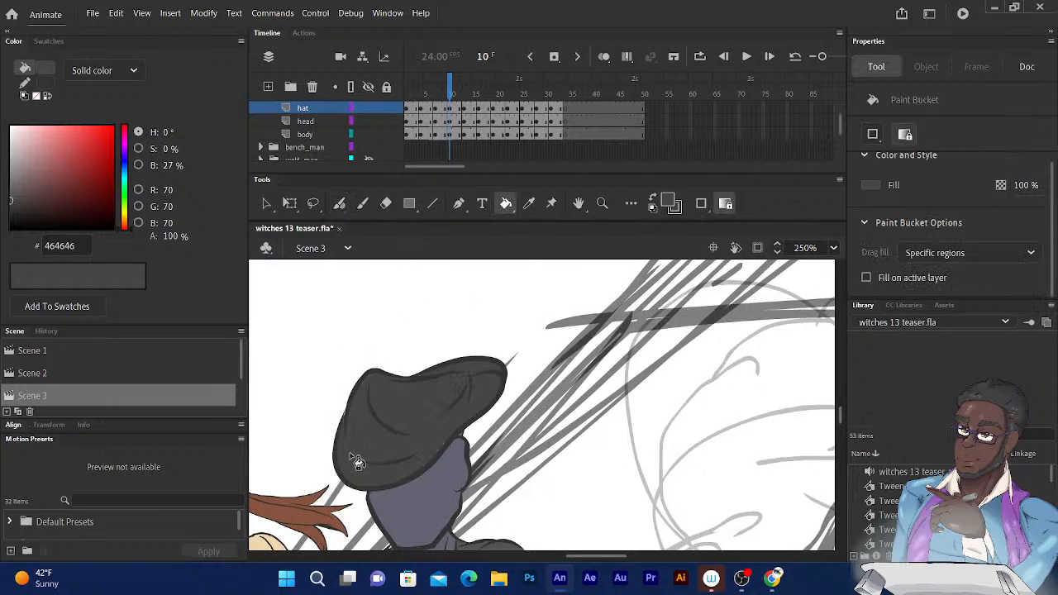
# Fill the crown and brim of the partner's hat on frame 13 with 464646
pyautogui.click(454, 91)
pyautogui.moveTo(452, 89); pyautogui.dragTo(466, 92)
pyautogui.moveTo(435, 306); pyautogui.dragTo(462, 283)
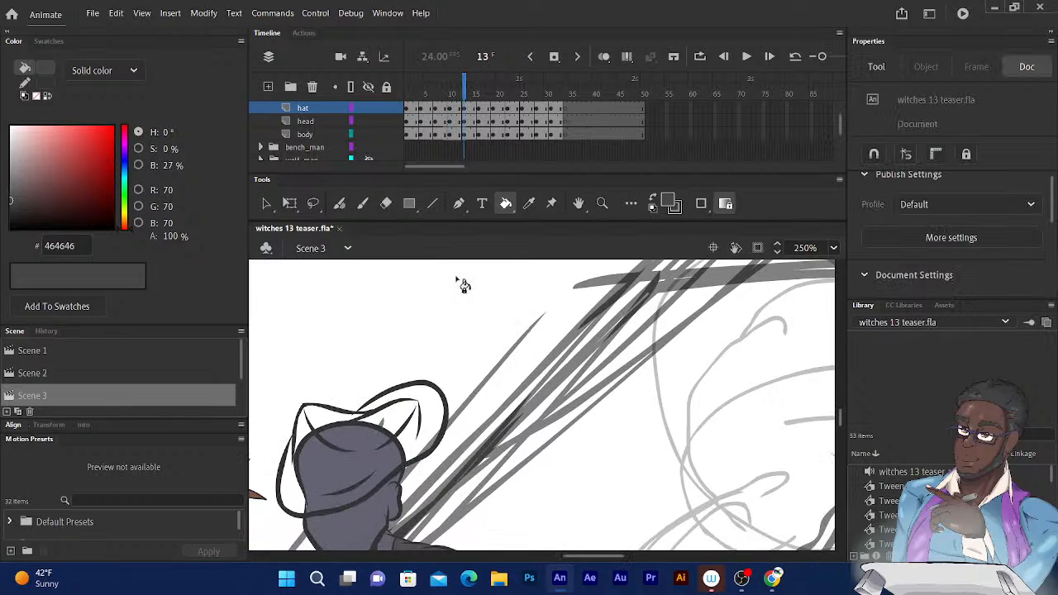
pyautogui.click(437, 417)
pyautogui.moveTo(361, 429); pyautogui.dragTo(444, 339)
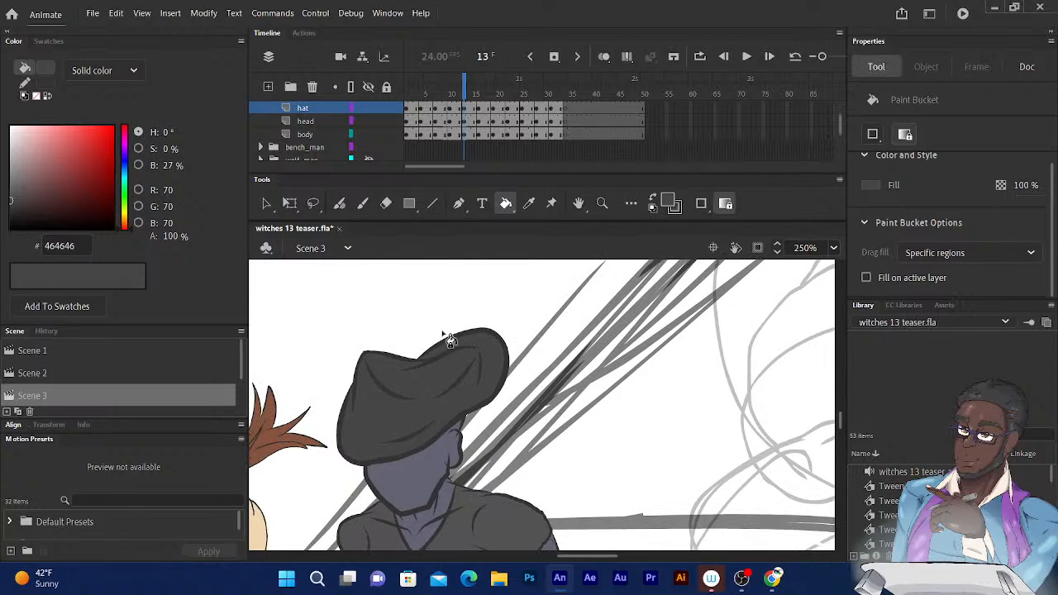
# Fill the partner's hat with 464646 on frames 17 and 20
pyautogui.moveTo(469, 87); pyautogui.dragTo(484, 89)
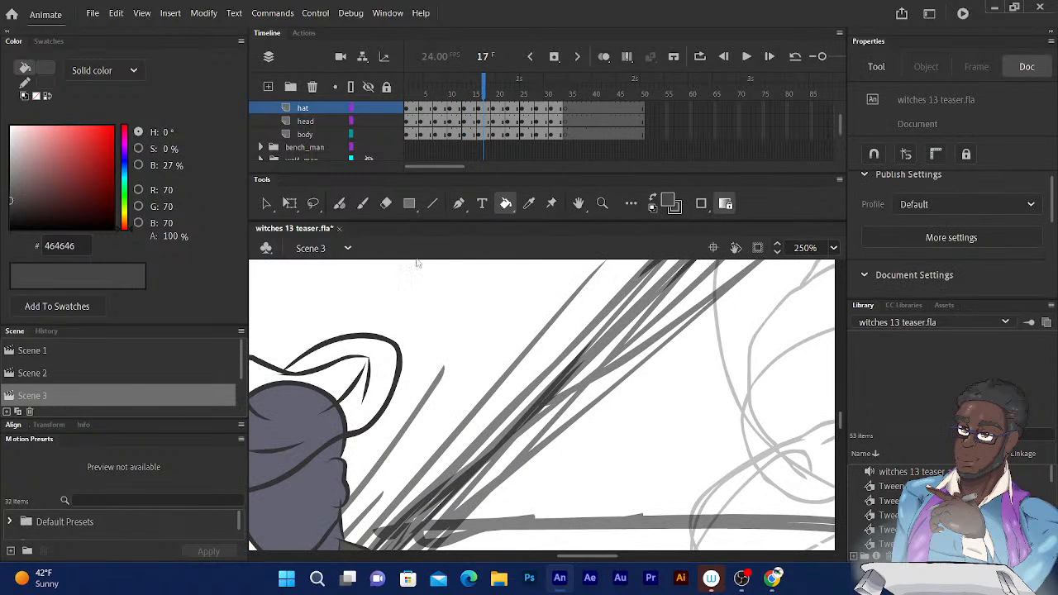
pyautogui.click(385, 368)
pyautogui.moveTo(402, 367); pyautogui.dragTo(560, 319)
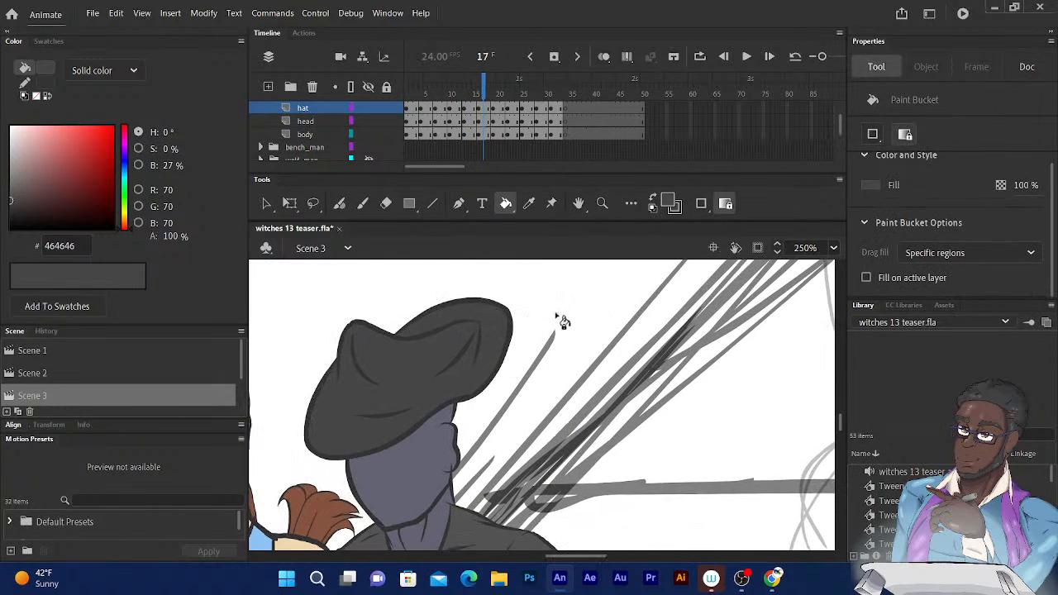
pyautogui.moveTo(485, 84); pyautogui.dragTo(497, 87)
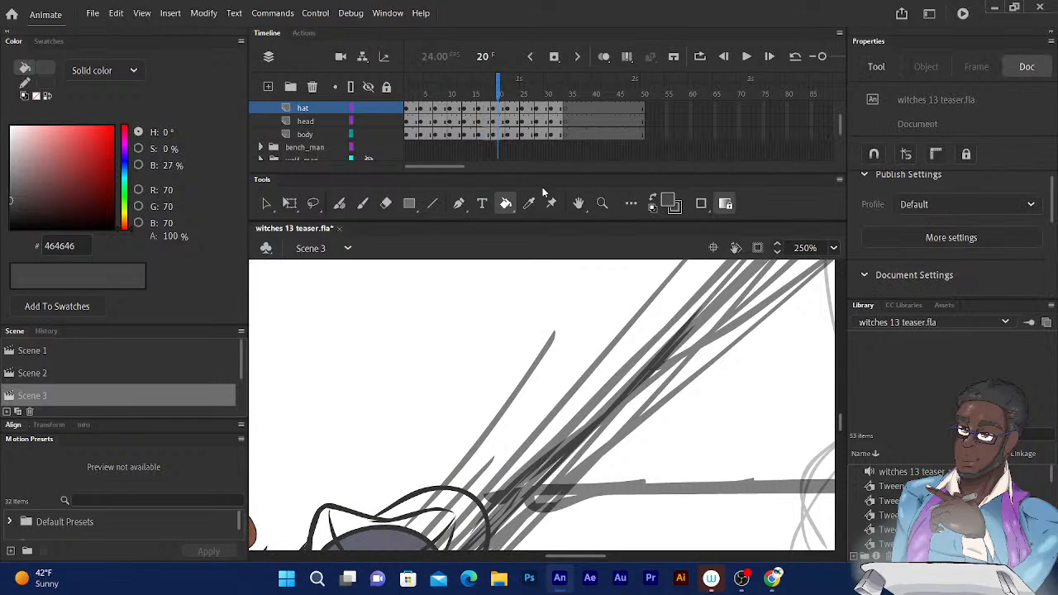
pyautogui.moveTo(491, 286); pyautogui.dragTo(521, 132)
pyautogui.click(346, 447)
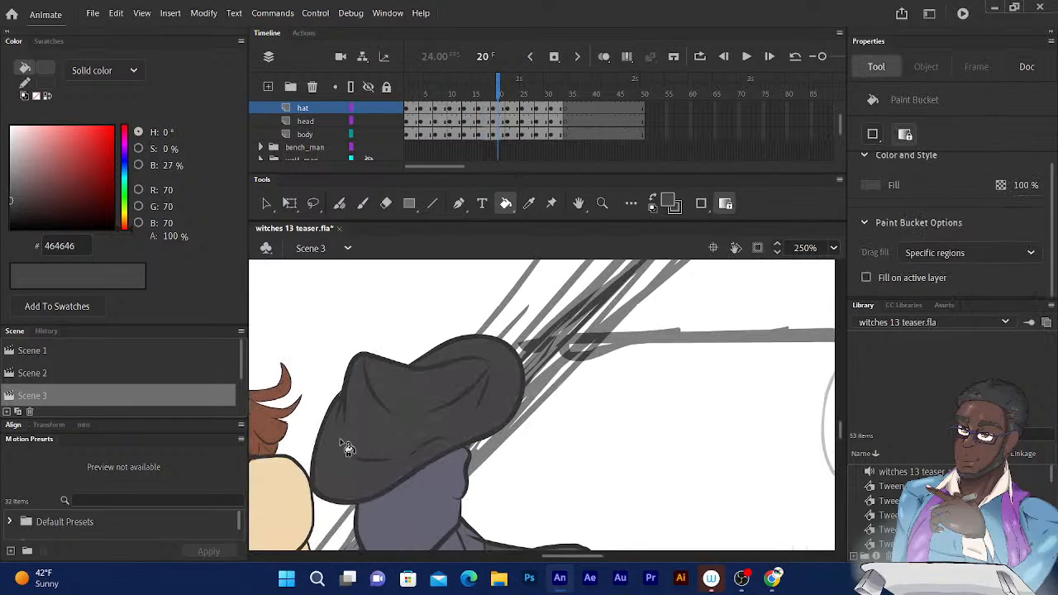
# Fill the partner's hat with 464646 on frames 23, 25 and 28
pyautogui.moveTo(499, 90); pyautogui.dragTo(513, 89)
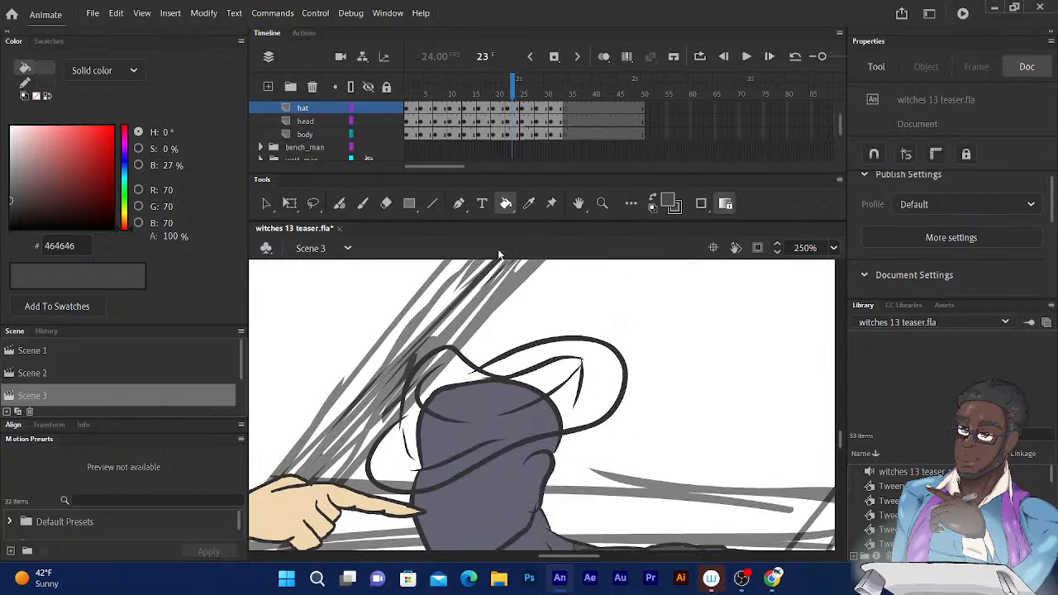
pyautogui.click(401, 468)
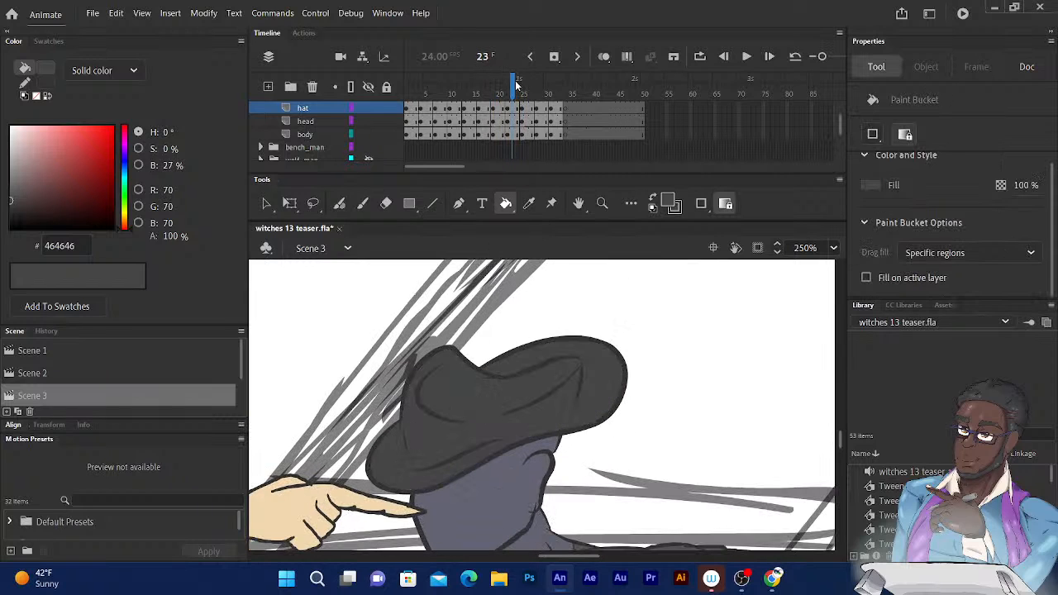
pyautogui.moveTo(516, 85); pyautogui.dragTo(520, 85)
pyautogui.moveTo(489, 297); pyautogui.dragTo(500, 285)
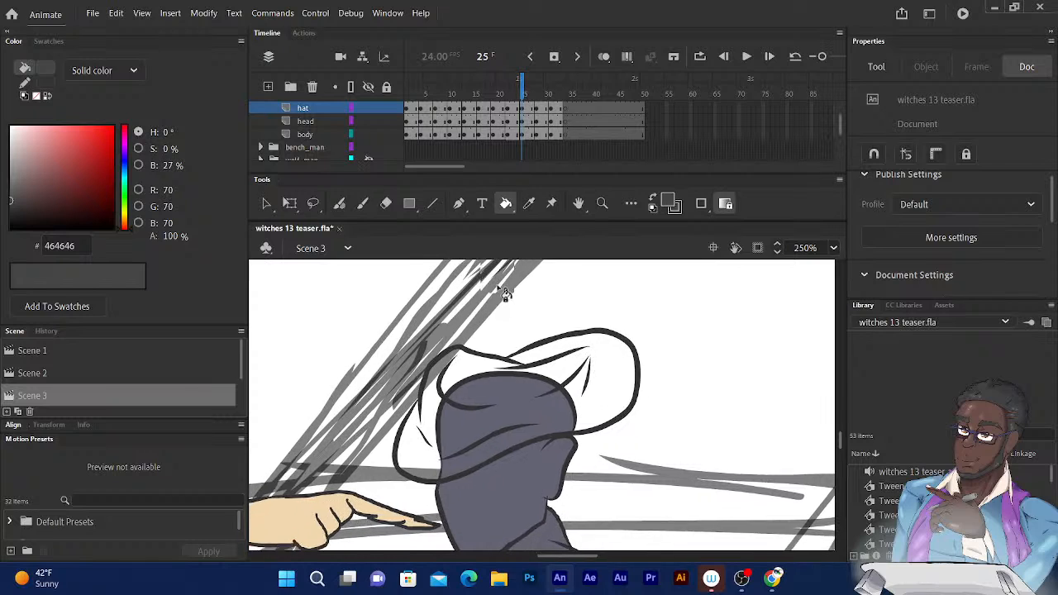
pyautogui.click(421, 456)
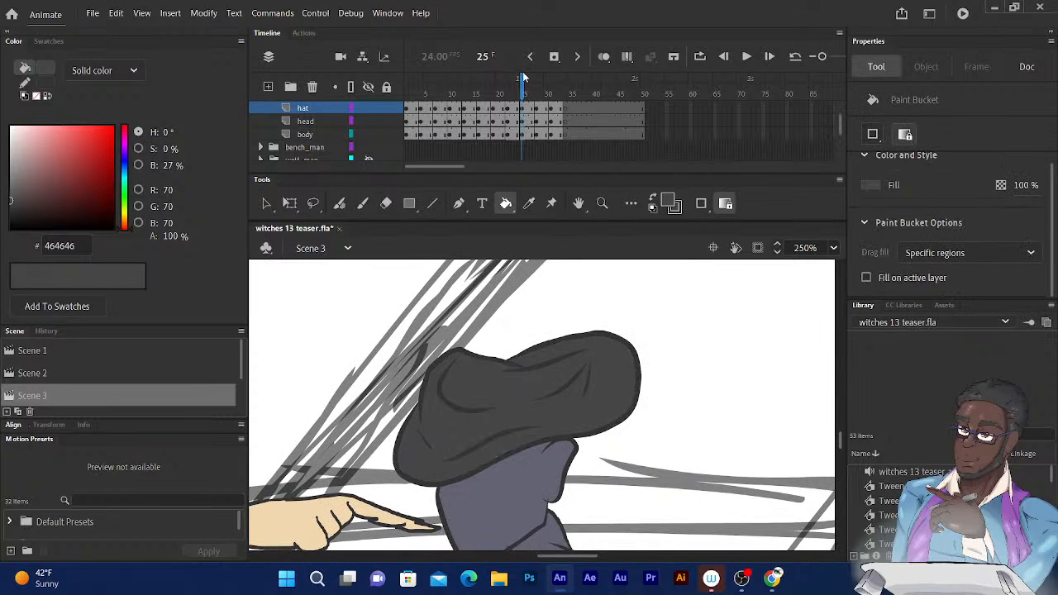
pyautogui.moveTo(523, 77); pyautogui.dragTo(538, 82)
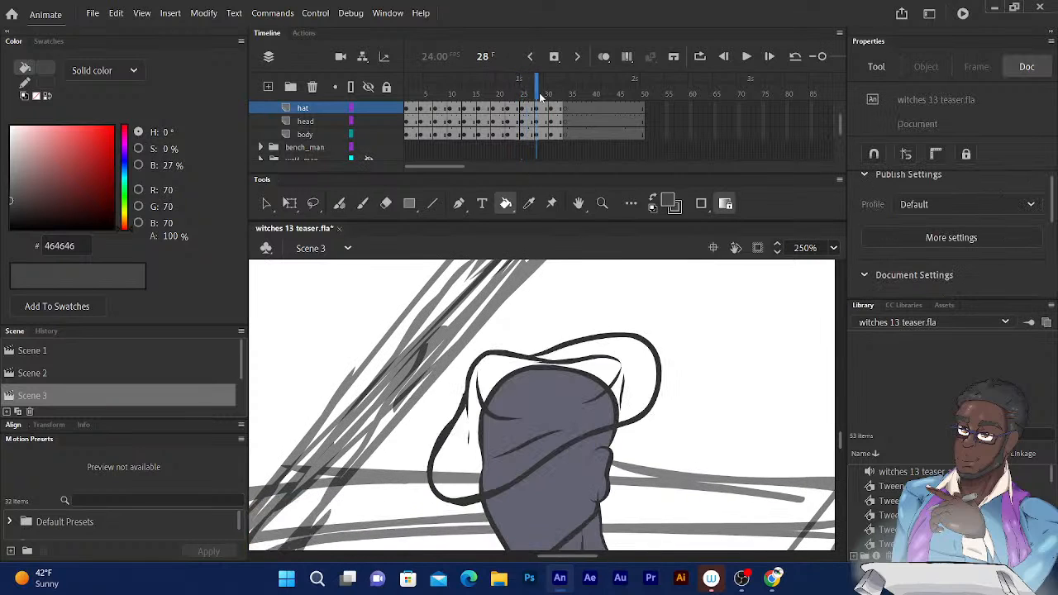
pyautogui.click(465, 467)
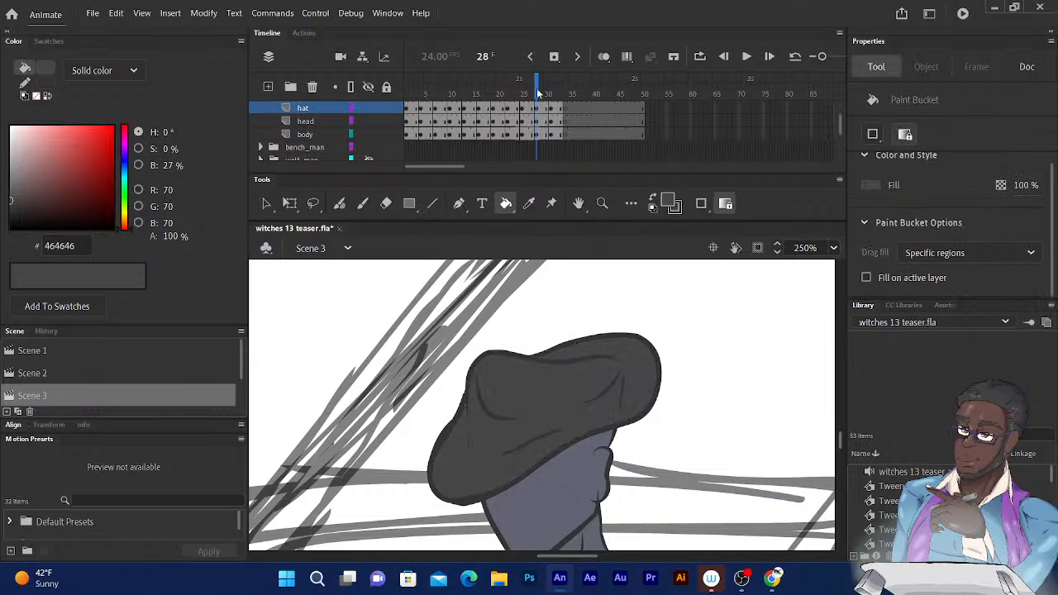
# Close the gap in the hat's outline on frame 31 with the Fluid Brush and fill the hat with 464646
pyautogui.moveTo(537, 91); pyautogui.dragTo(551, 94)
pyautogui.moveTo(496, 369); pyautogui.dragTo(522, 279)
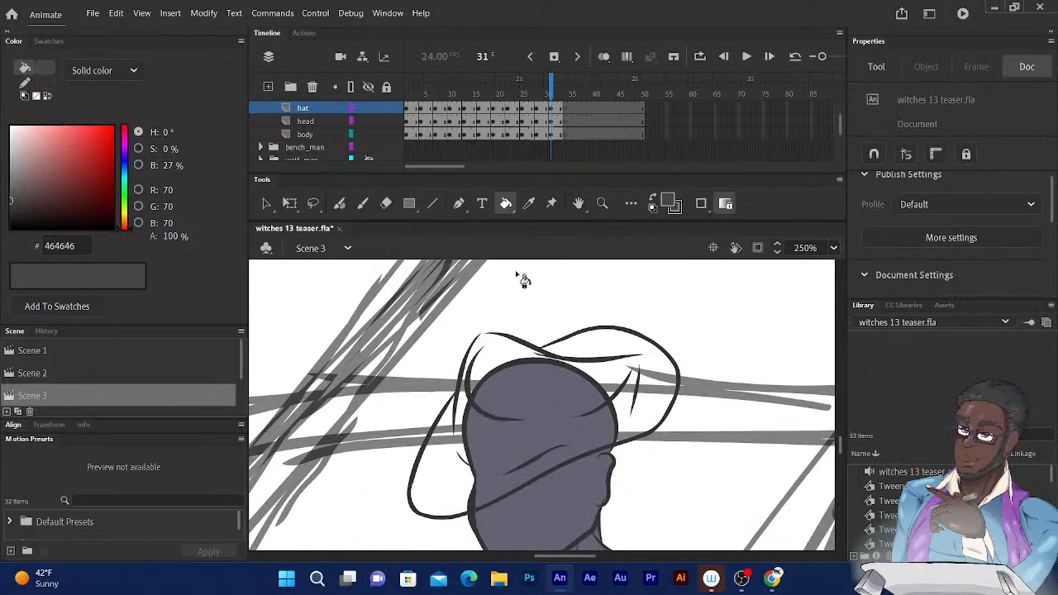
pyautogui.click(449, 464)
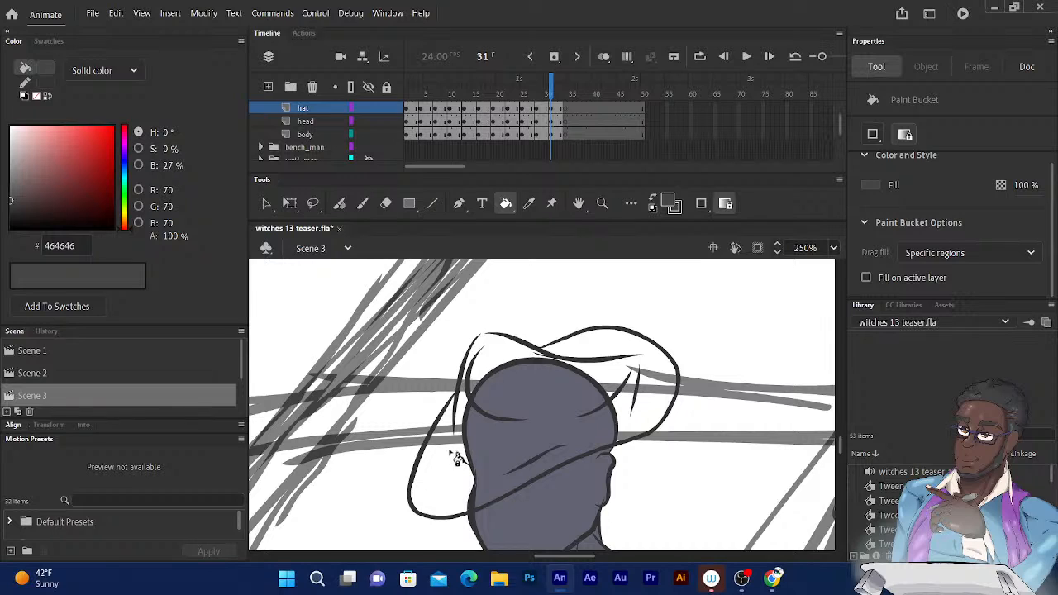
pyautogui.click(339, 203)
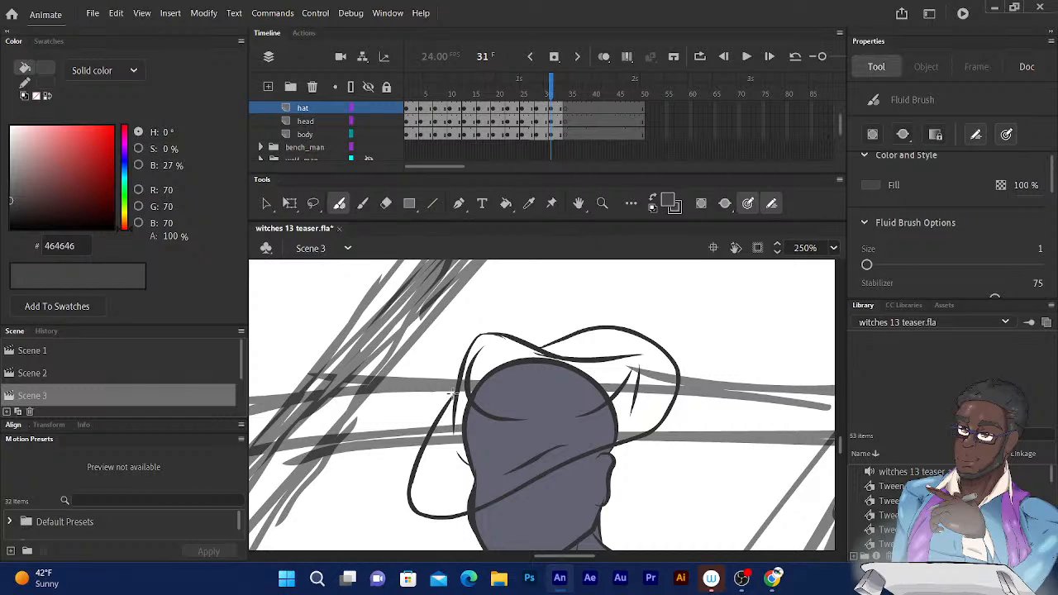
pyautogui.click(504, 203)
pyautogui.click(449, 480)
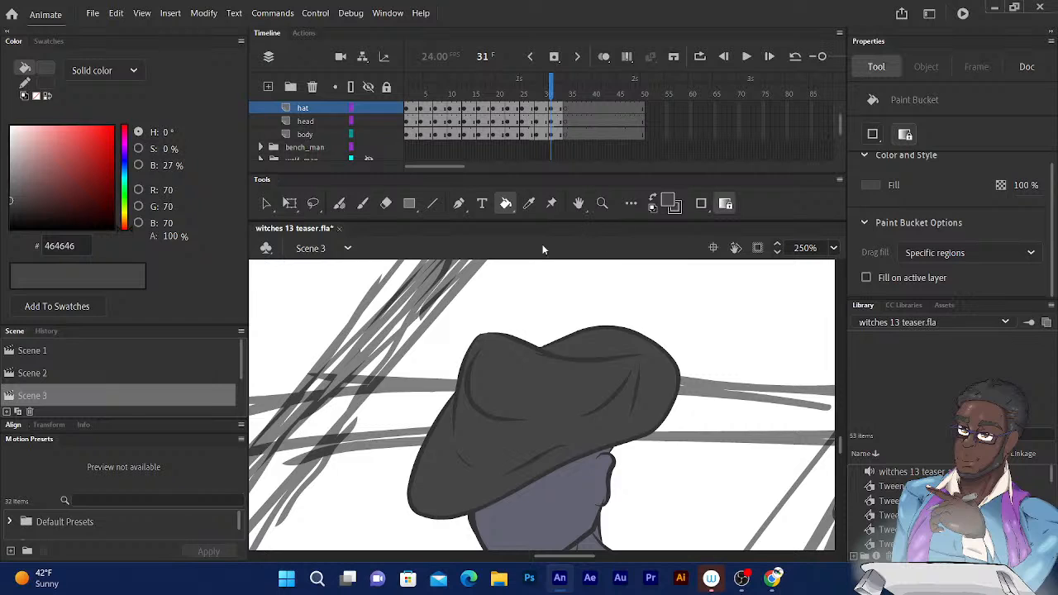
# Fill the partner's visible shoe on frame 12 with 464646
pyautogui.scroll(-3, 463, 344)
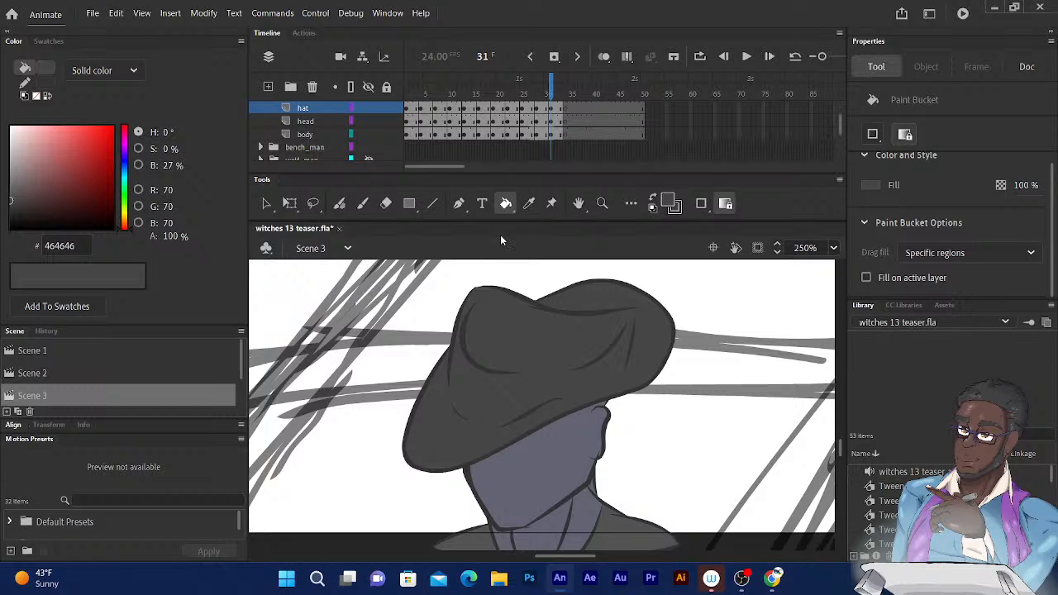
pyautogui.moveTo(487, 331)
pyautogui.mouseDown()
pyautogui.moveTo(490, 271)
pyautogui.moveTo(496, 371)
pyautogui.mouseUp()
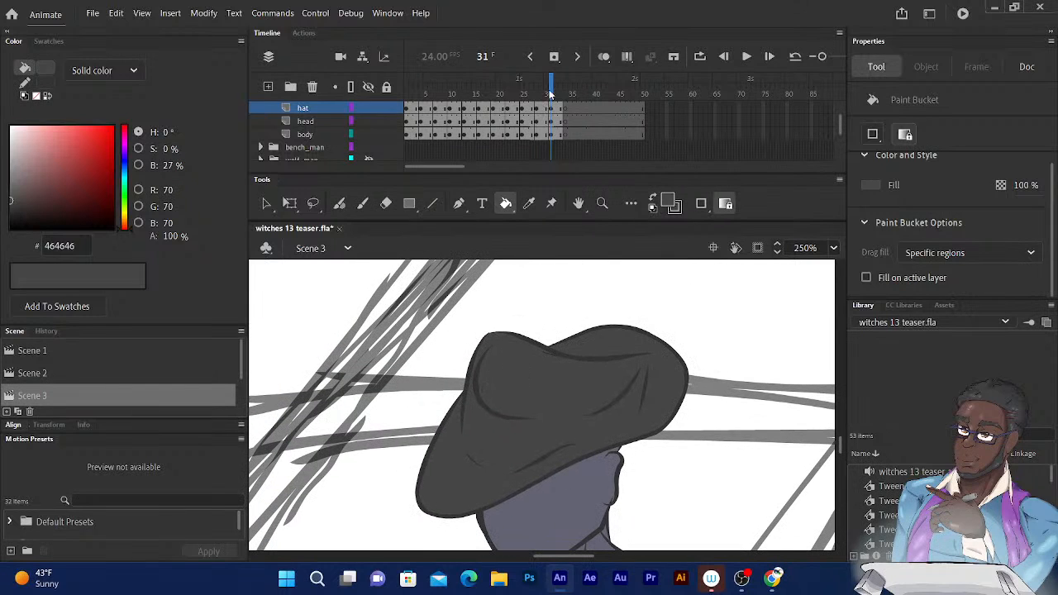
pyautogui.moveTo(480, 293); pyautogui.dragTo(430, 350)
pyautogui.moveTo(550, 91); pyautogui.dragTo(461, 93)
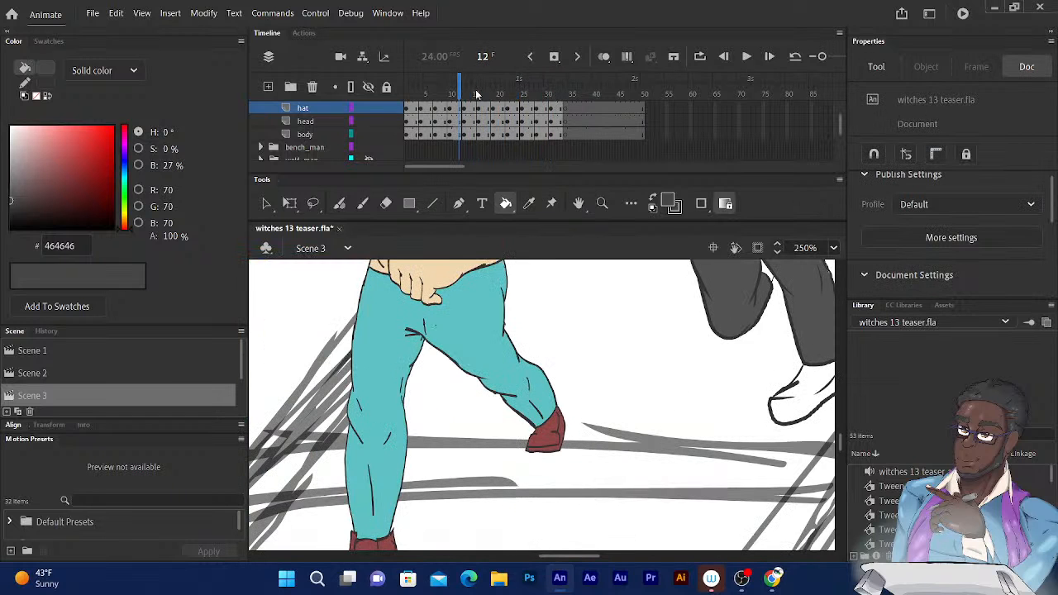
pyautogui.moveTo(540, 360)
pyautogui.mouseDown()
pyautogui.moveTo(445, 453)
pyautogui.moveTo(489, 397)
pyautogui.moveTo(435, 391)
pyautogui.moveTo(419, 362)
pyautogui.mouseUp()
pyautogui.click(611, 495)
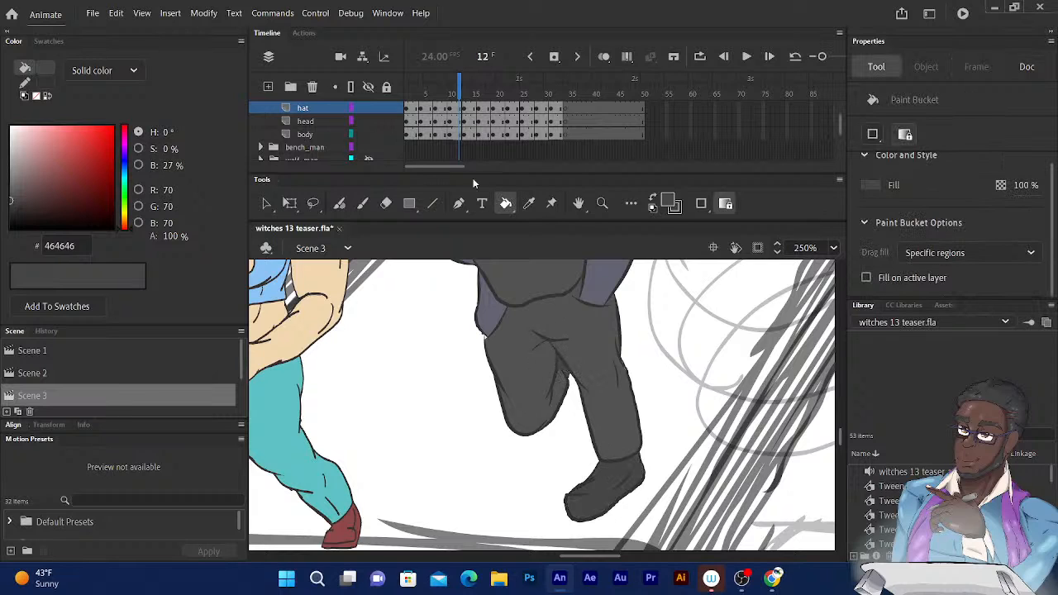
# Fill both of the partner's shoes on frame 2 with 464646
pyautogui.moveTo(461, 91); pyautogui.dragTo(412, 98)
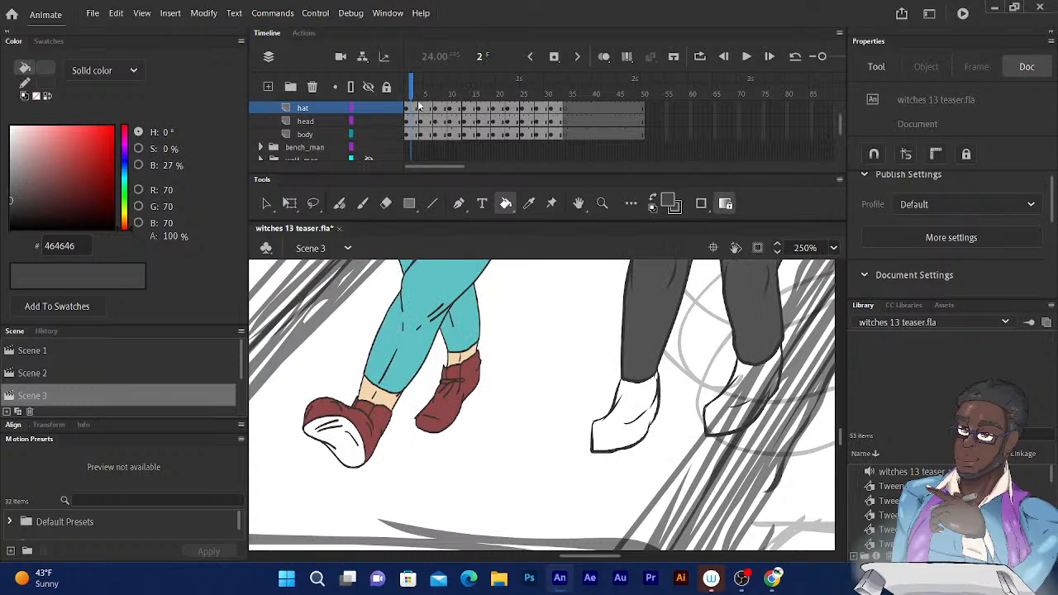
pyautogui.moveTo(565, 338); pyautogui.dragTo(513, 362)
pyautogui.click(577, 443)
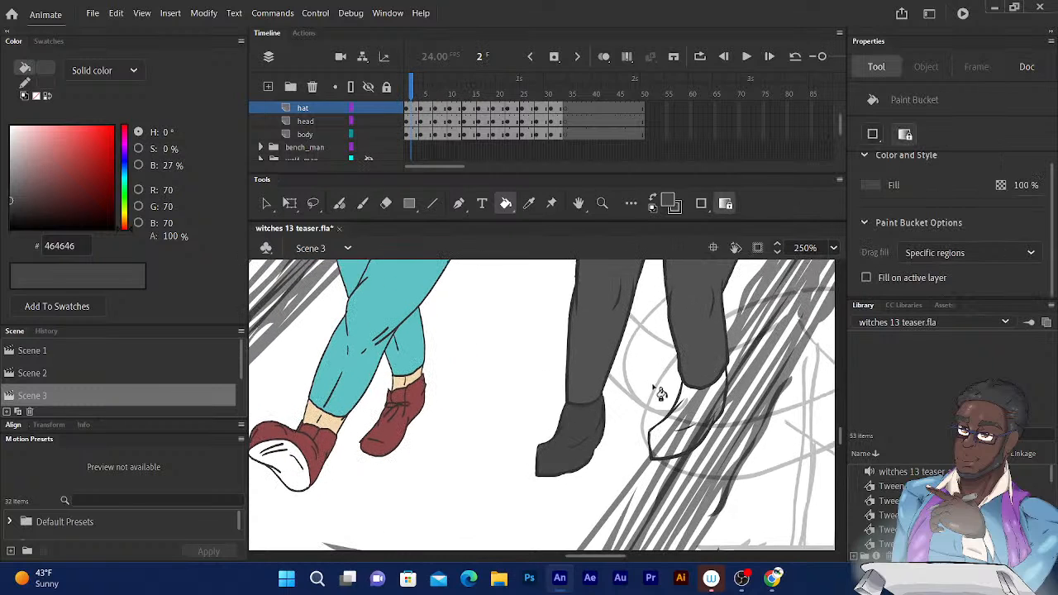
pyautogui.click(693, 400)
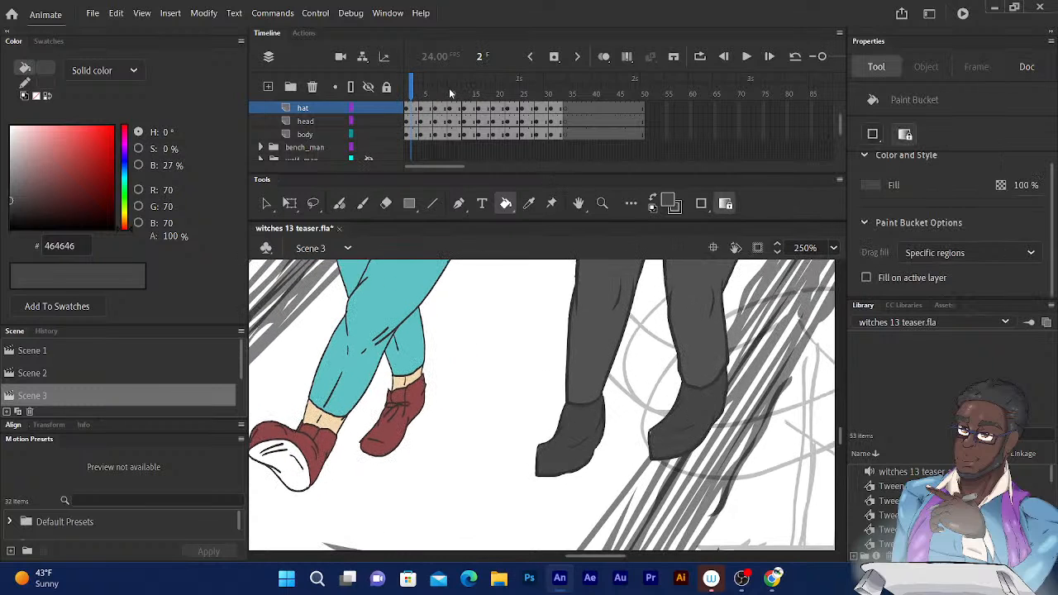
# Fill the sole and upper of the partner's front shoe and the rear shoe on frame 4 with 464646
pyautogui.moveTo(415, 91); pyautogui.dragTo(423, 93)
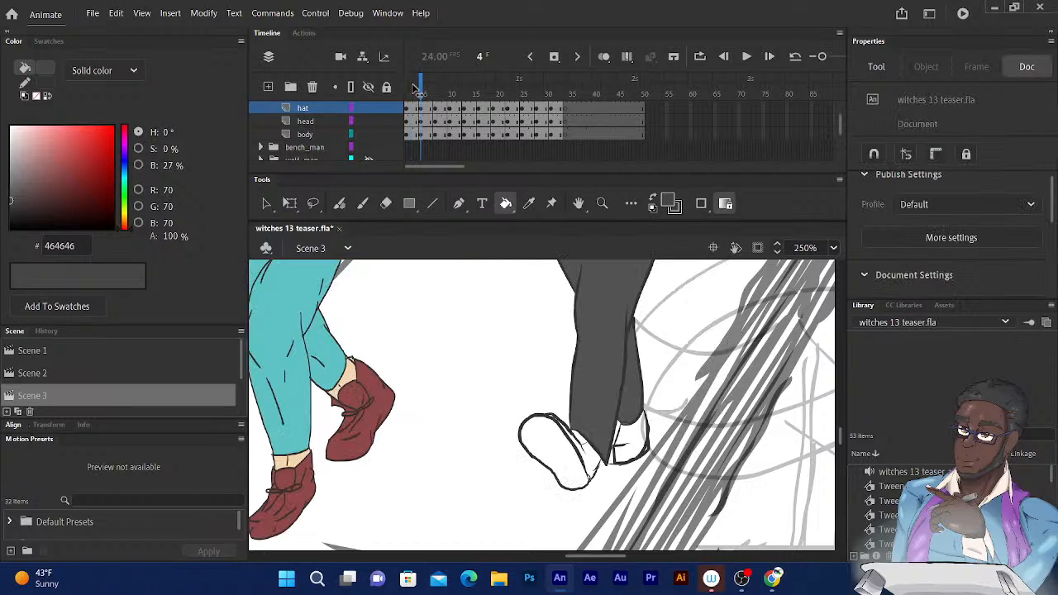
pyautogui.click(558, 453)
pyautogui.click(588, 449)
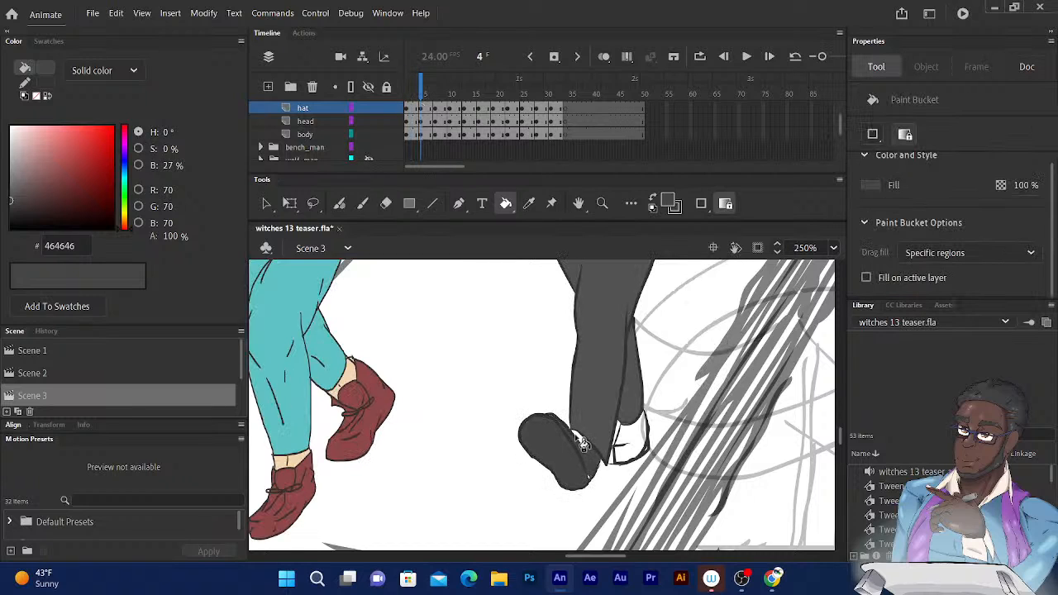
pyautogui.click(629, 440)
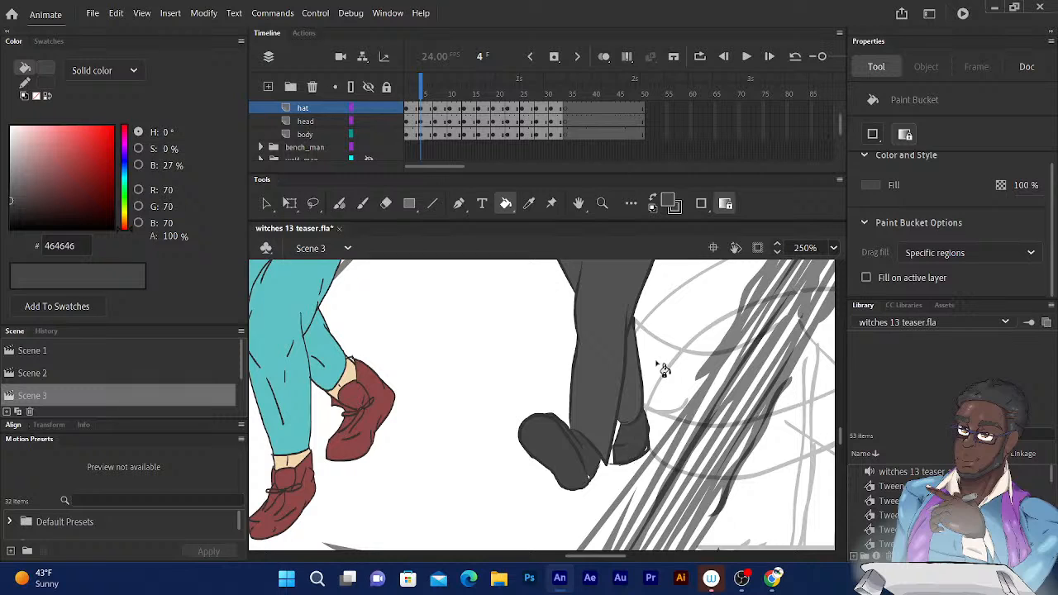
# Fill both of the partner's shoes on frame 7 with 464646
pyautogui.moveTo(424, 89); pyautogui.dragTo(435, 88)
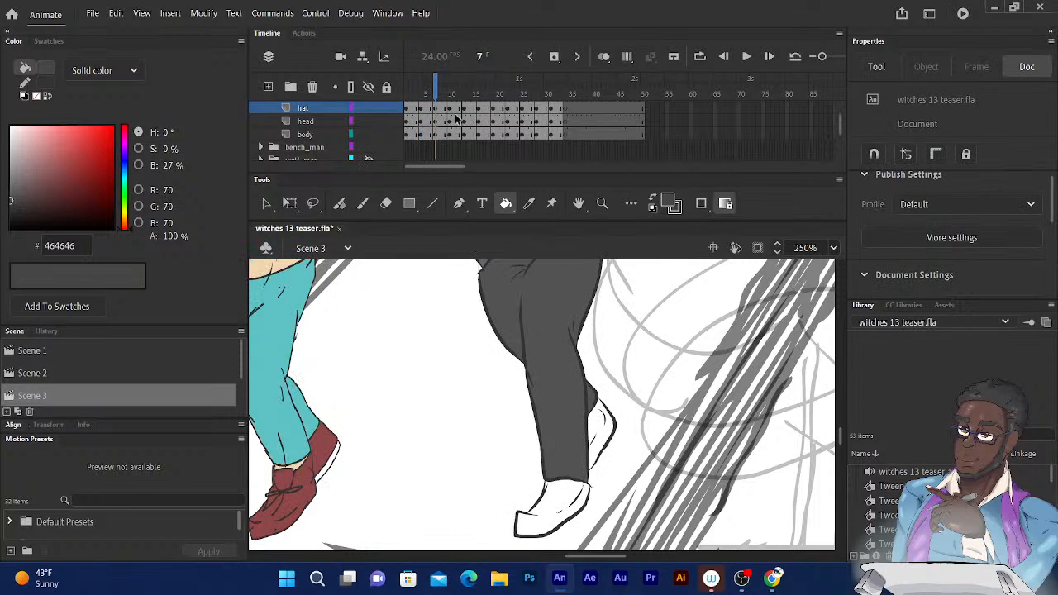
pyautogui.click(560, 500)
pyautogui.click(602, 429)
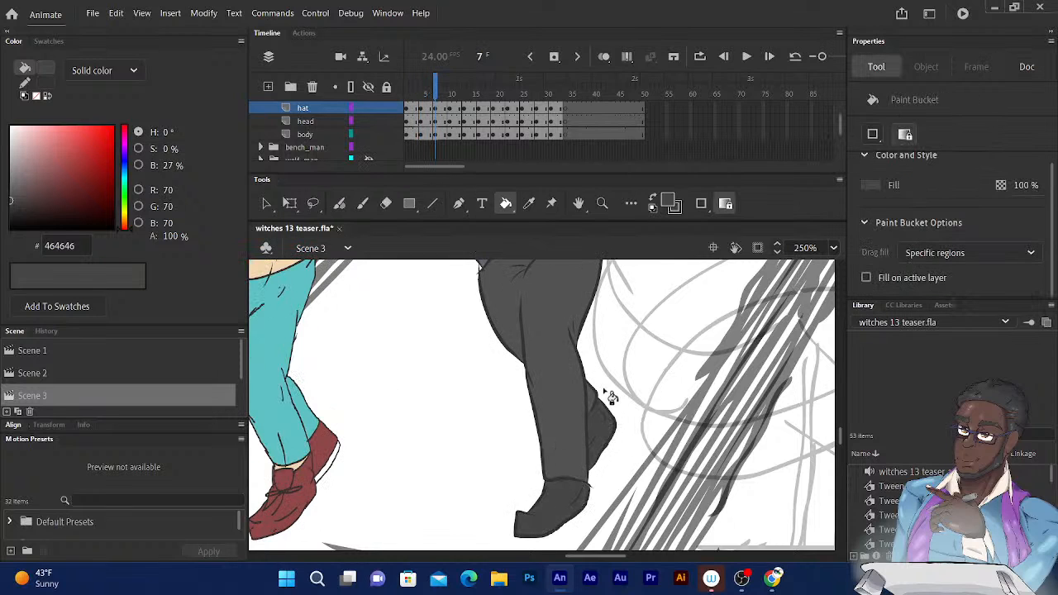
# Fill the small gap below the partner's hand on frame 10 and the planted shoe on frame 13 with 464646
pyautogui.moveTo(437, 89); pyautogui.dragTo(450, 89)
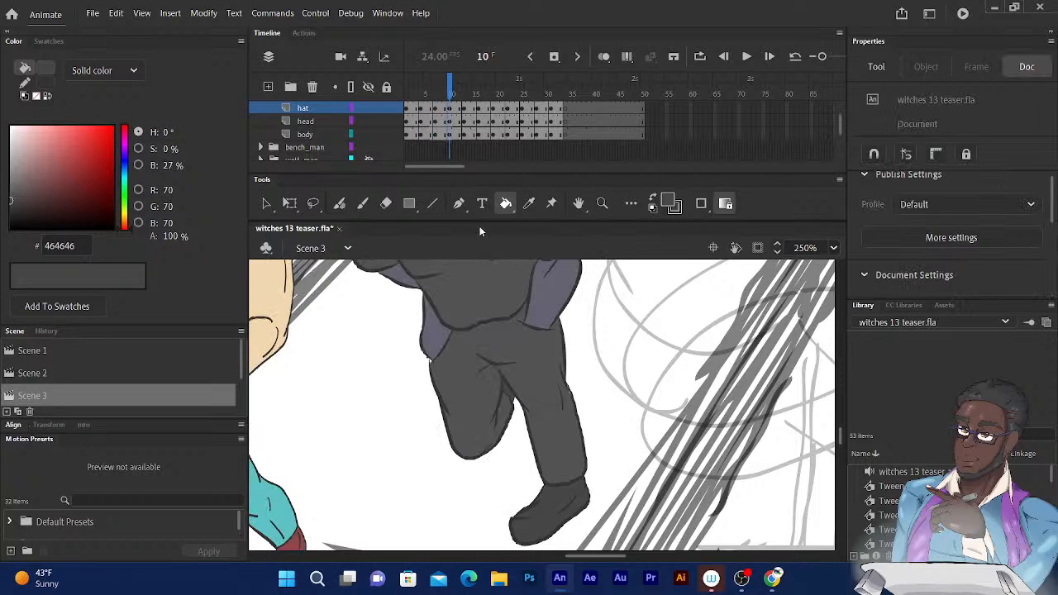
pyautogui.click(430, 361)
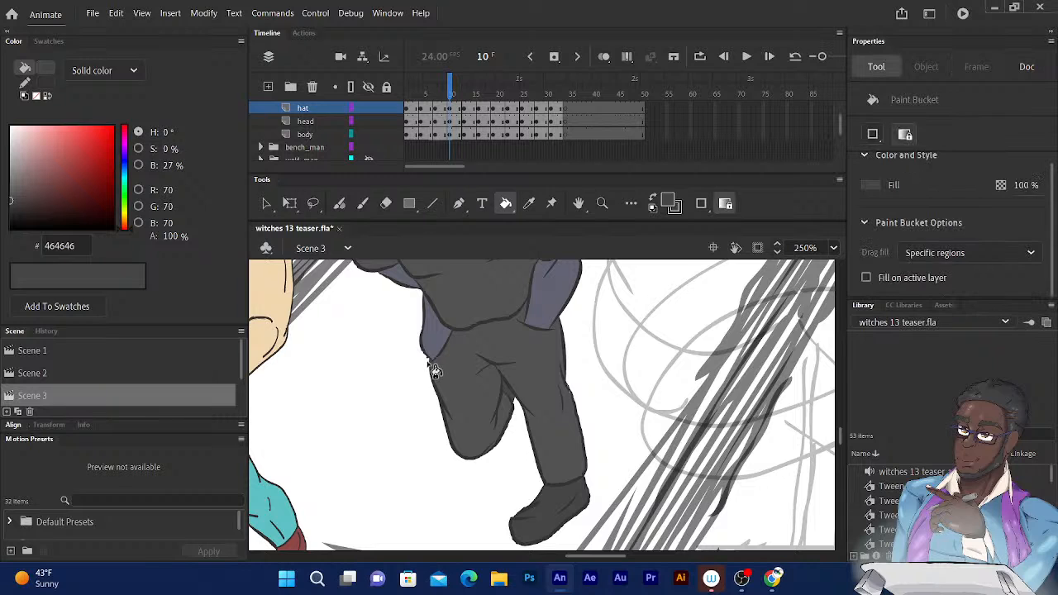
pyautogui.moveTo(453, 80); pyautogui.dragTo(464, 80)
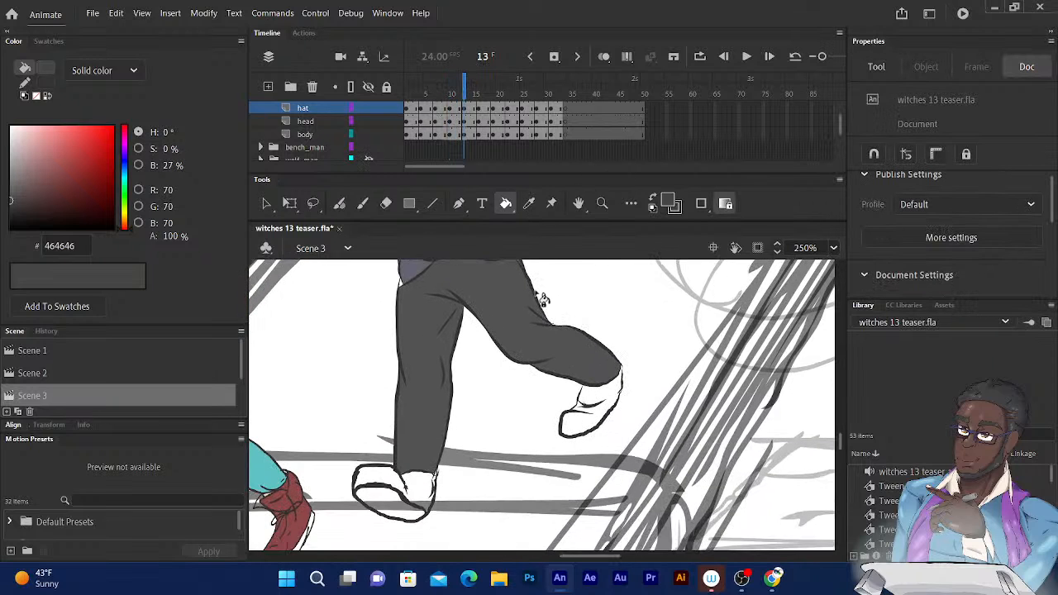
pyautogui.click(393, 490)
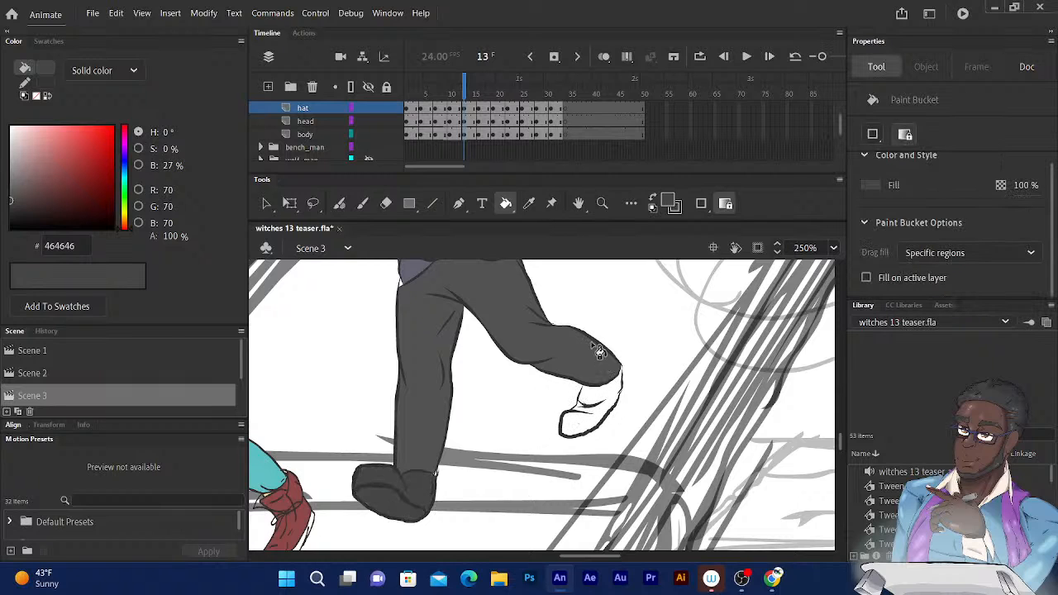
# Try to close the gaps in the raised shoe's outline on frame 13 with the Fluid Brush on the hat layer
pyautogui.moveTo(423, 313); pyautogui.dragTo(426, 390)
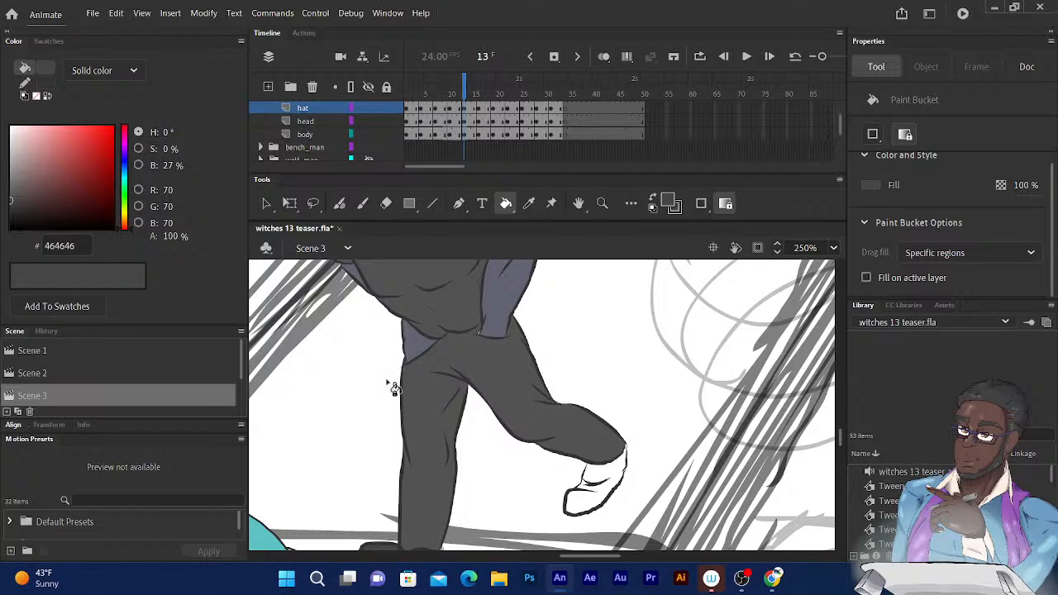
pyautogui.scroll(2, 385, 382)
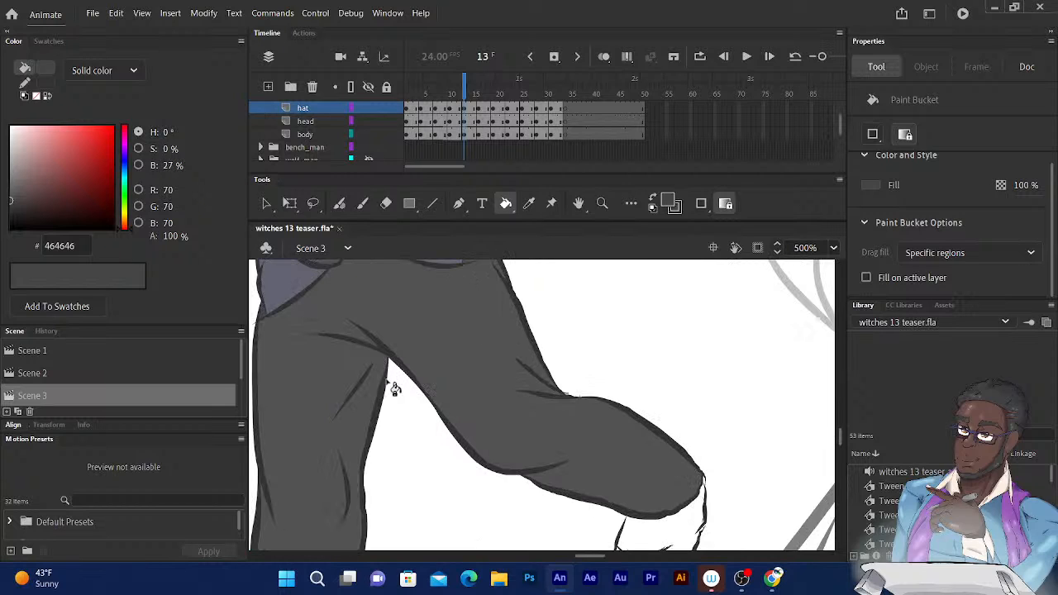
pyautogui.moveTo(452, 320)
pyautogui.mouseDown()
pyautogui.moveTo(491, 439)
pyautogui.moveTo(518, 463)
pyautogui.mouseUp()
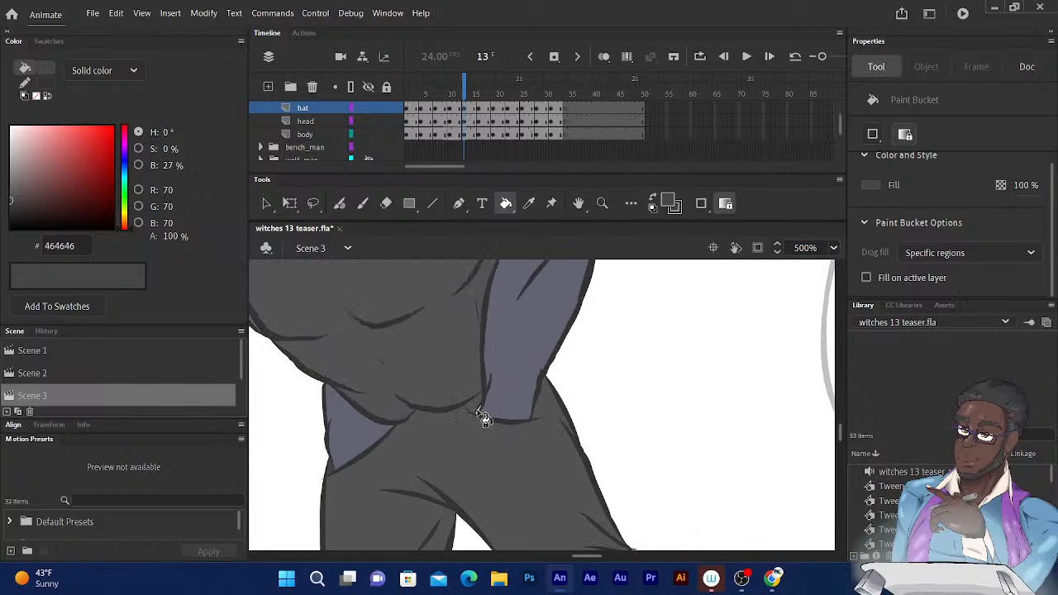
pyautogui.moveTo(517, 403); pyautogui.dragTo(330, 167)
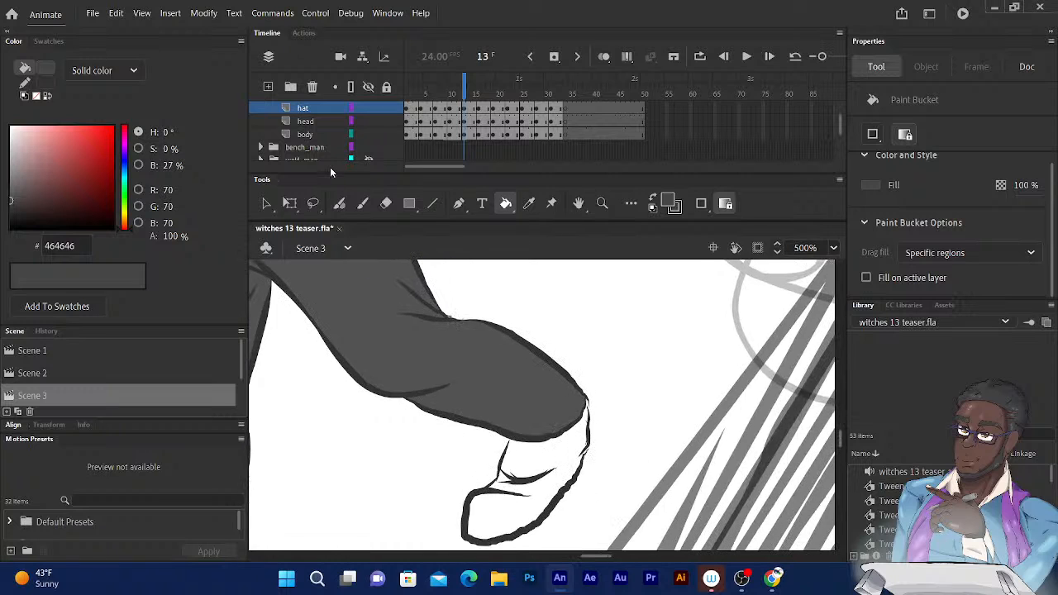
pyautogui.moveTo(468, 300); pyautogui.dragTo(426, 265)
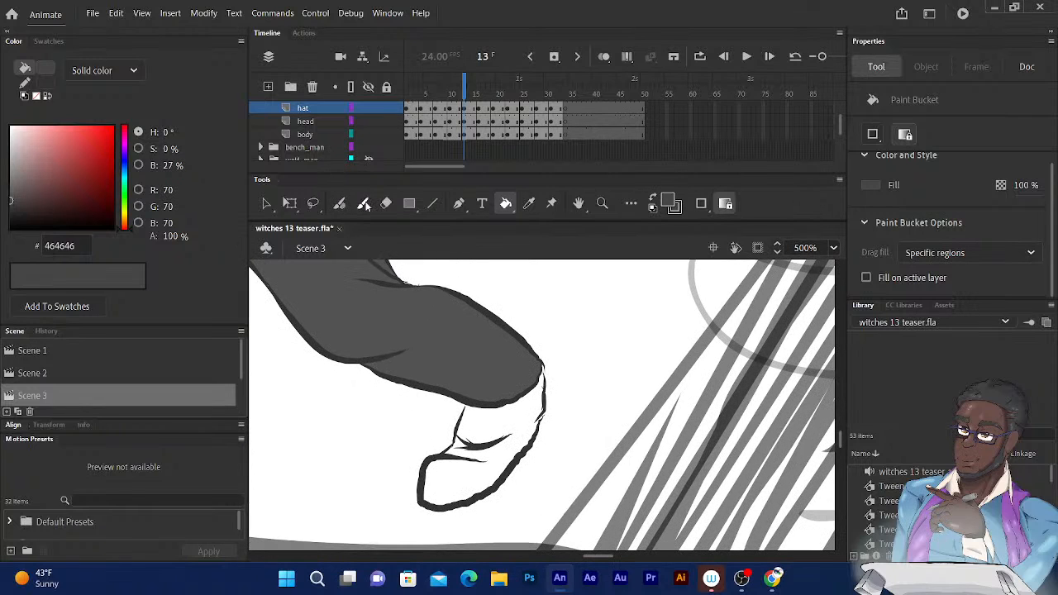
pyautogui.click(362, 205)
pyautogui.click(339, 203)
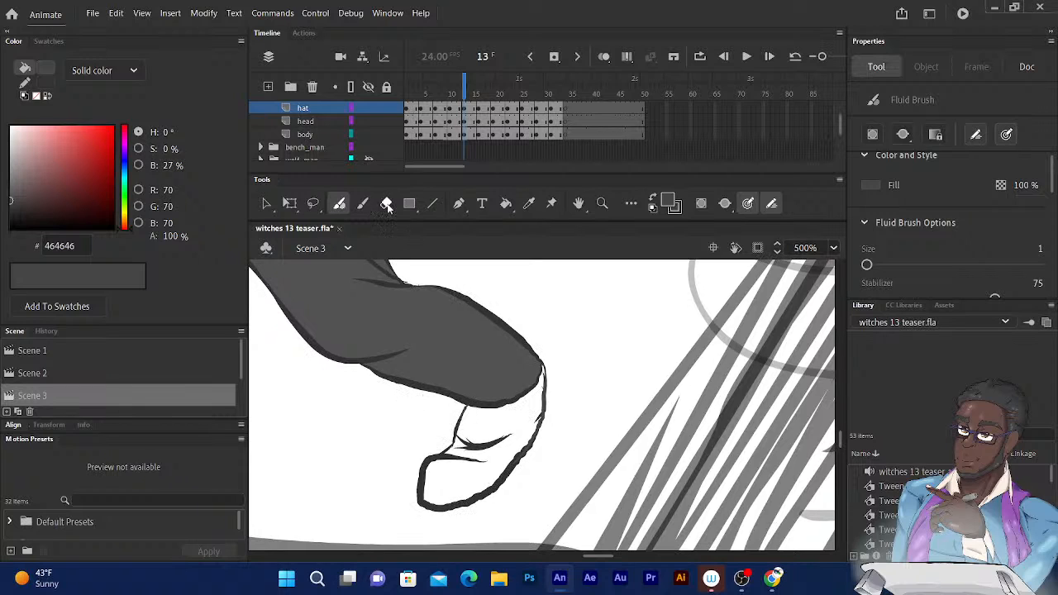
pyautogui.click(507, 205)
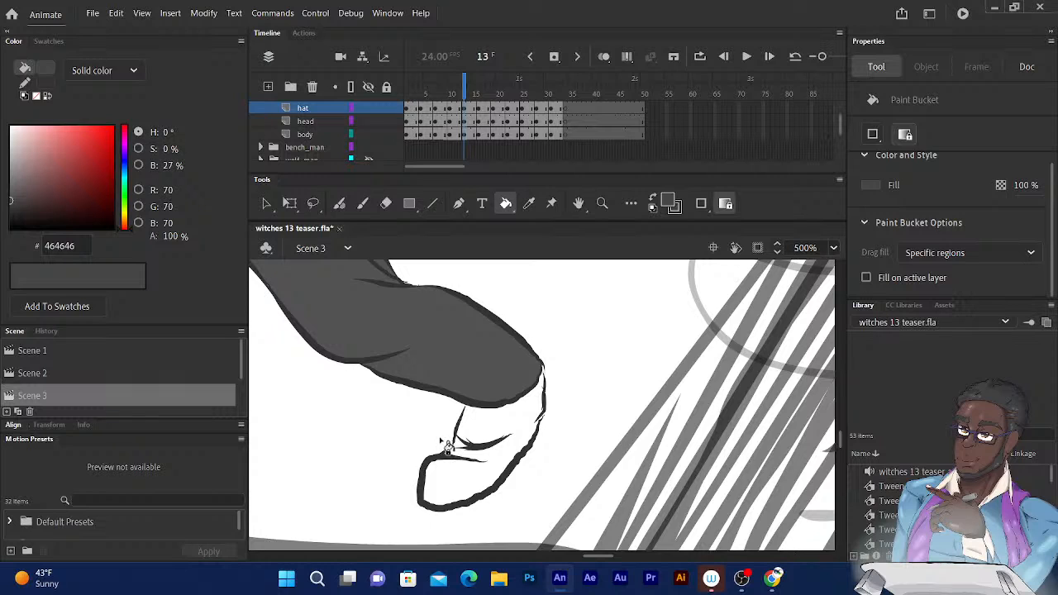
# Close the gaps in the raised shoe's outline on frame 13 with the Fluid Brush on the body layer and fill the shoe with 464646
pyautogui.click(308, 135)
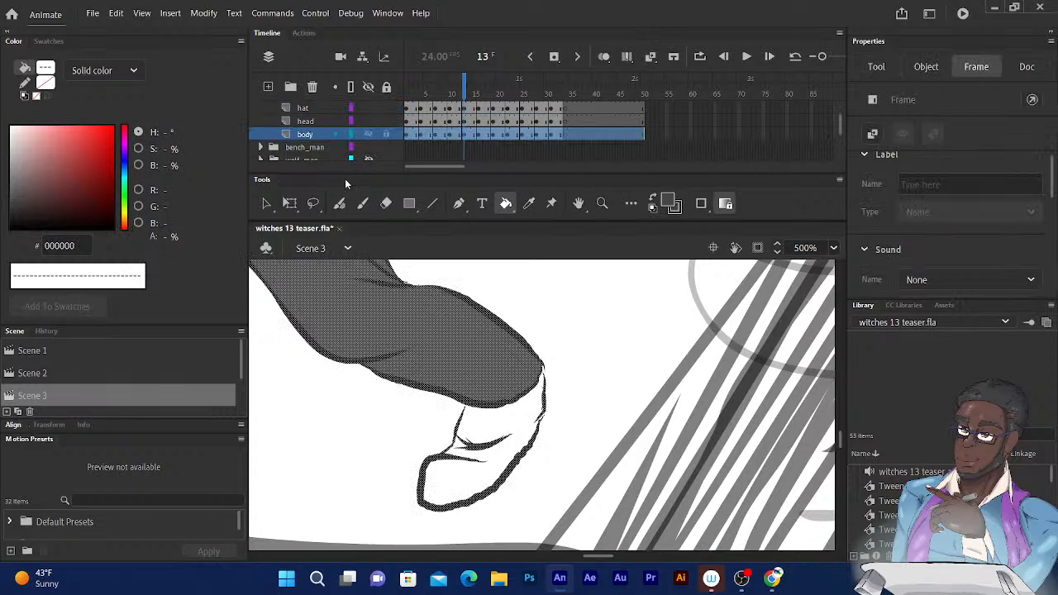
pyautogui.click(339, 204)
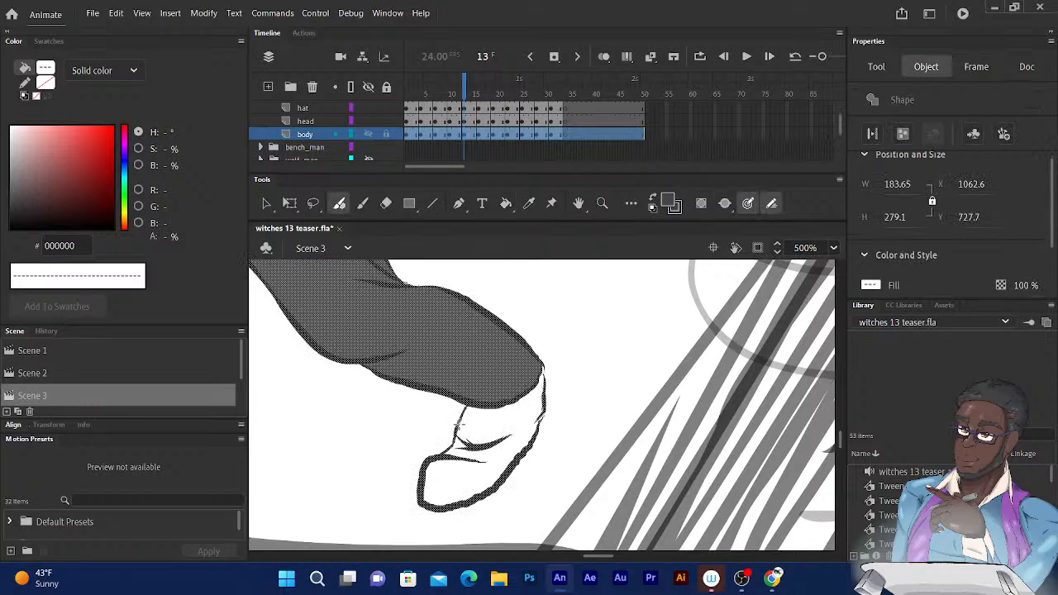
pyautogui.moveTo(536, 377); pyautogui.dragTo(542, 371)
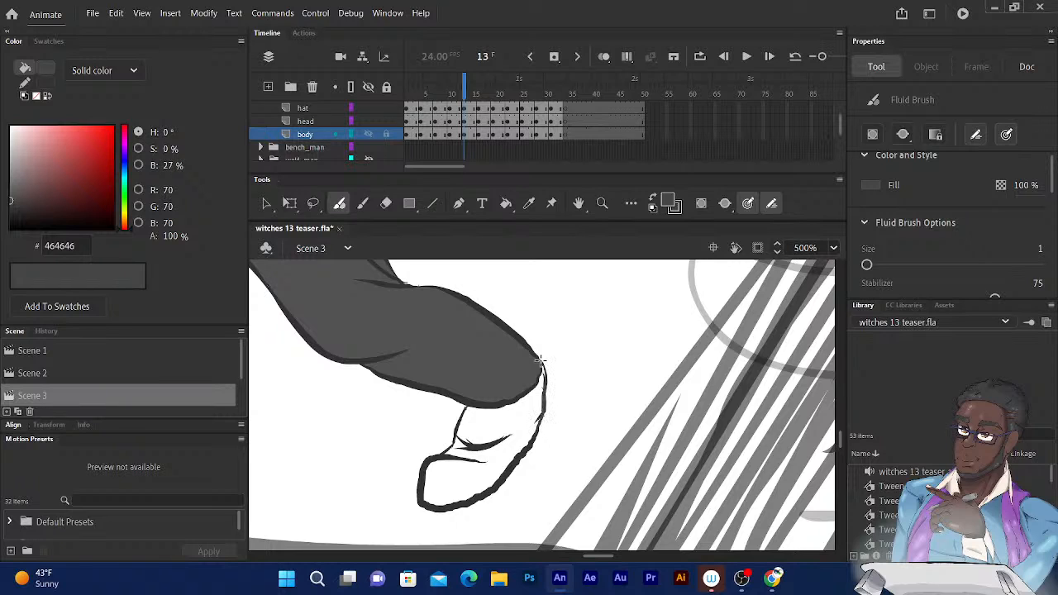
pyautogui.moveTo(539, 360); pyautogui.dragTo(496, 488)
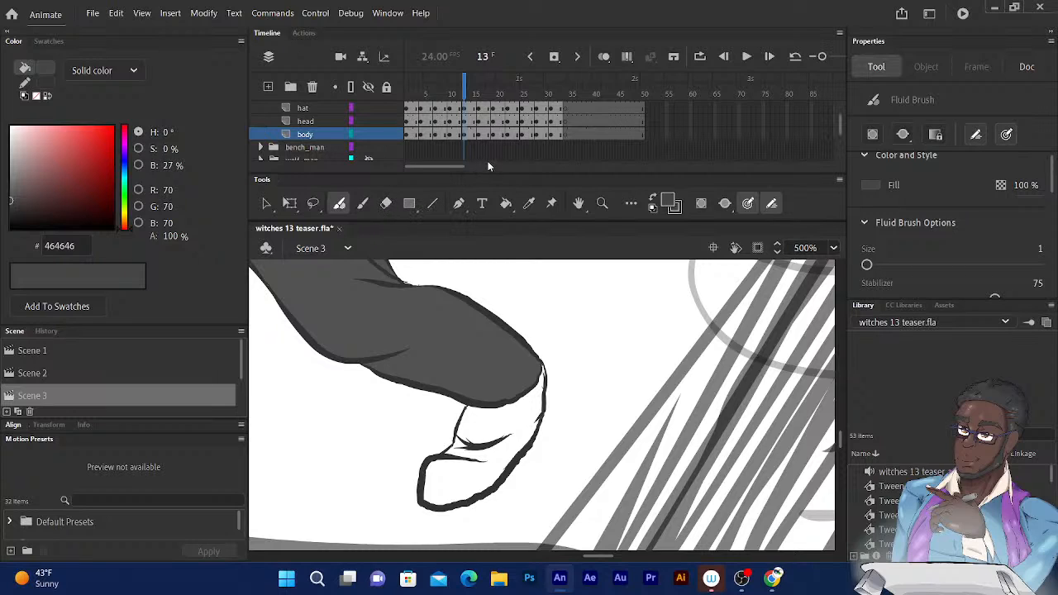
pyautogui.click(505, 204)
pyautogui.click(521, 416)
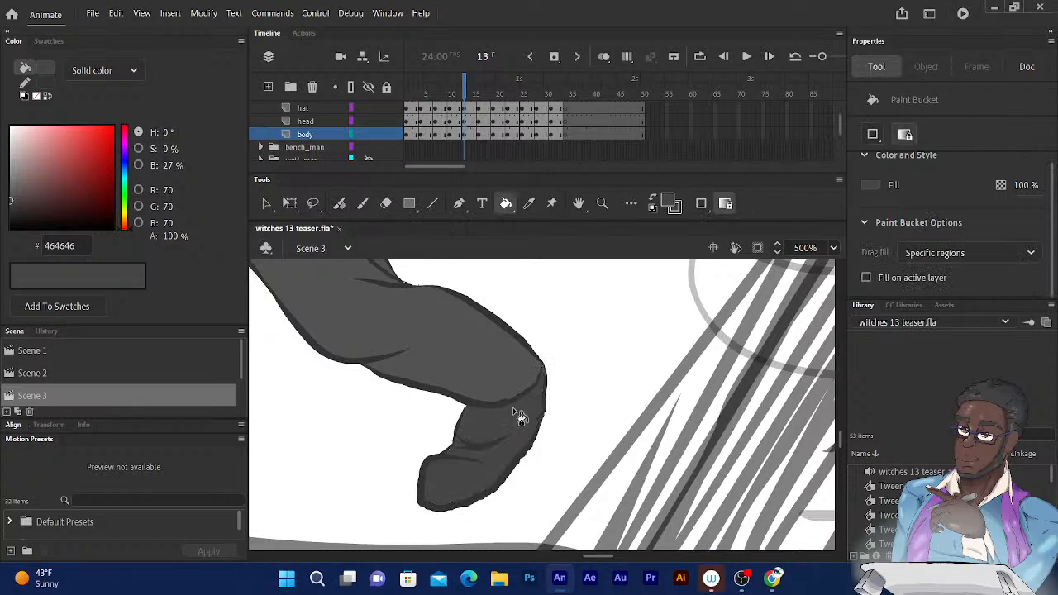
# Fill the partner's raised rear shoe and planted front shoe on frame 16 with 464646
pyautogui.click(478, 83)
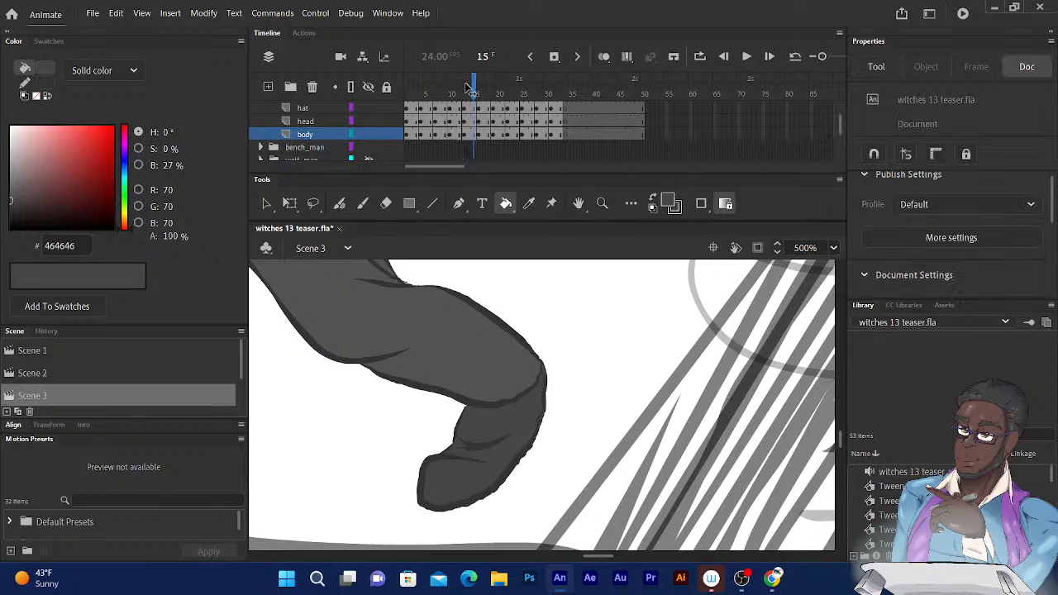
pyautogui.moveTo(440, 396); pyautogui.dragTo(554, 294)
pyautogui.click(560, 410)
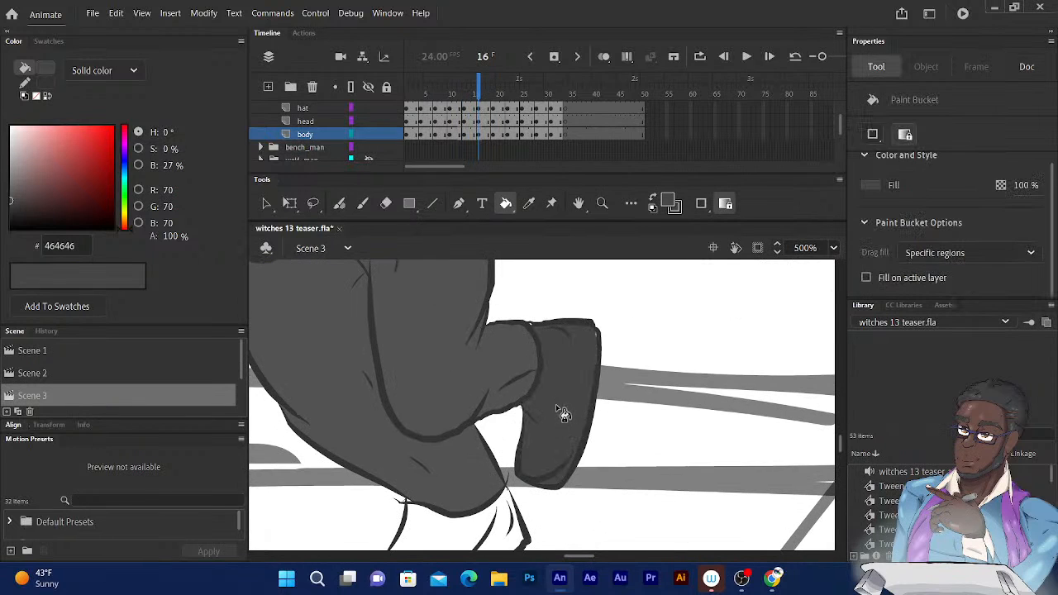
pyautogui.moveTo(443, 528); pyautogui.dragTo(517, 432)
pyautogui.click(508, 446)
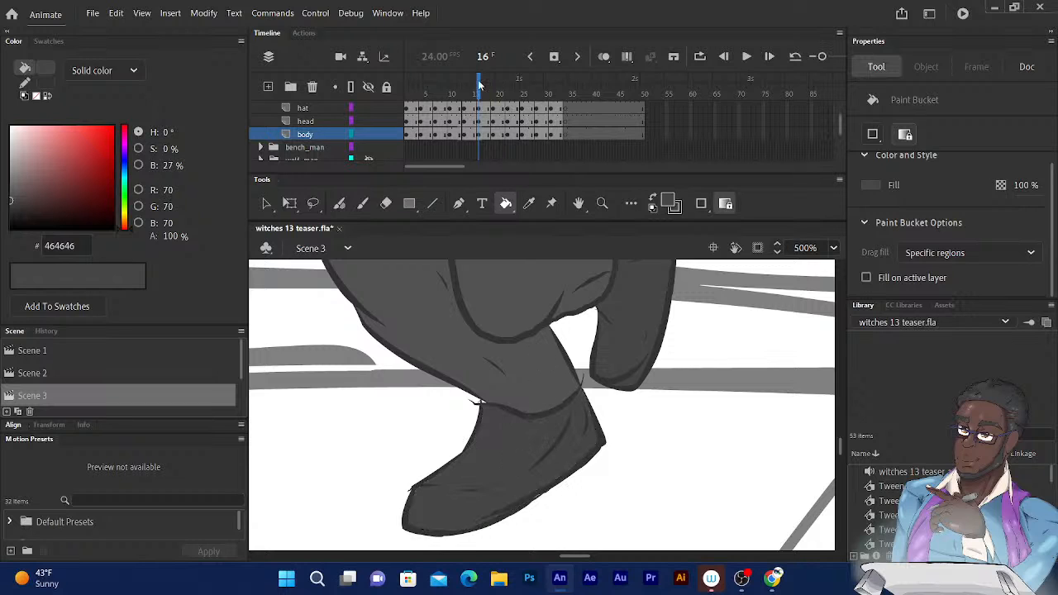
# Check the partner's frame 19 drawing for unfilled areas, and play back the walk to review the colouring
pyautogui.moveTo(480, 87); pyautogui.dragTo(494, 87)
pyautogui.scroll(-2, 558, 411)
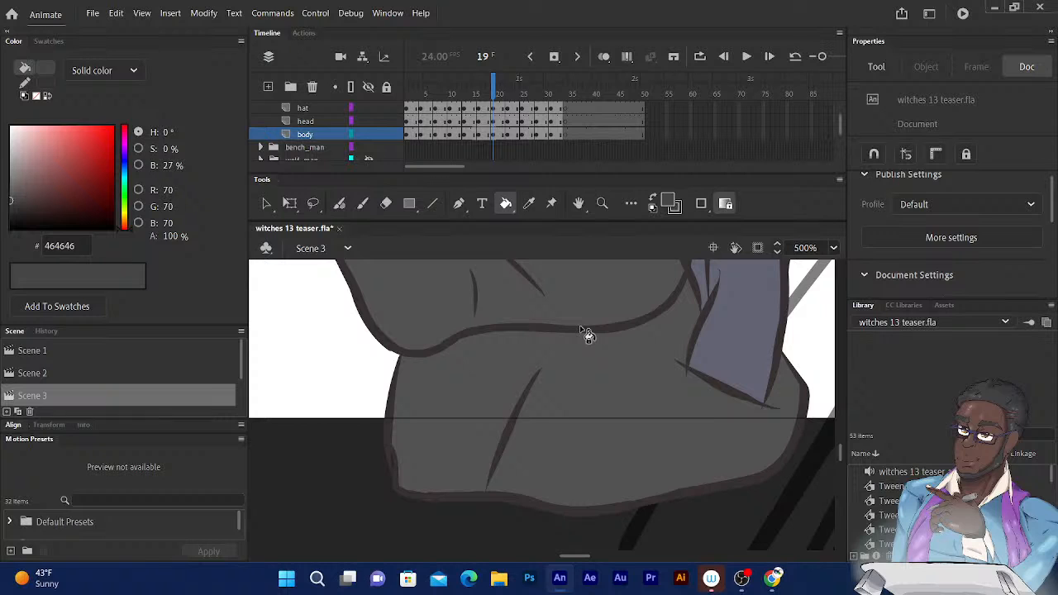
pyautogui.scroll(-8, 587, 333)
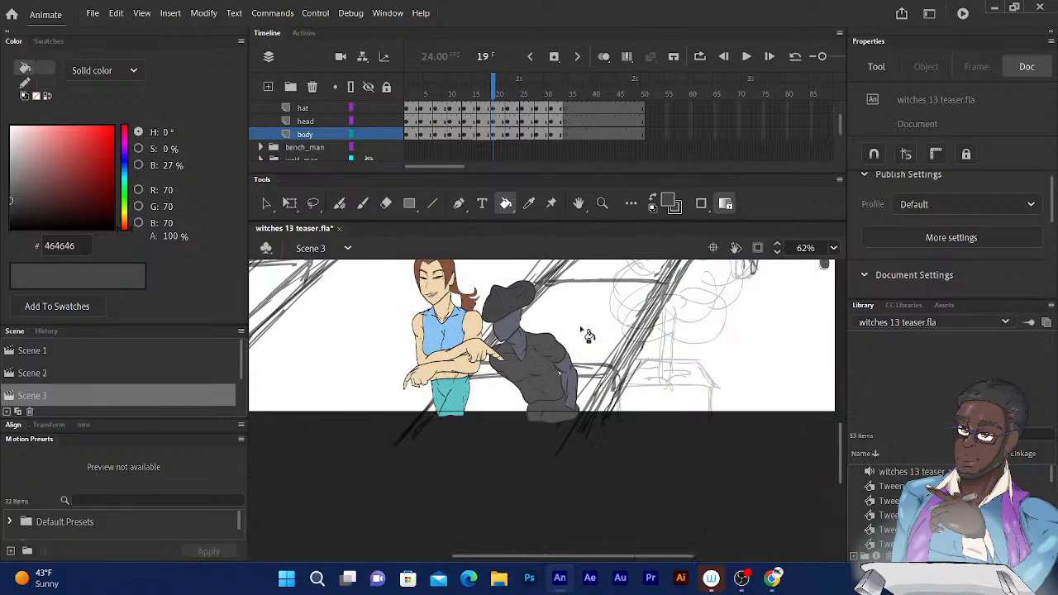
pyautogui.moveTo(495, 85); pyautogui.dragTo(454, 85)
pyautogui.press('Return')
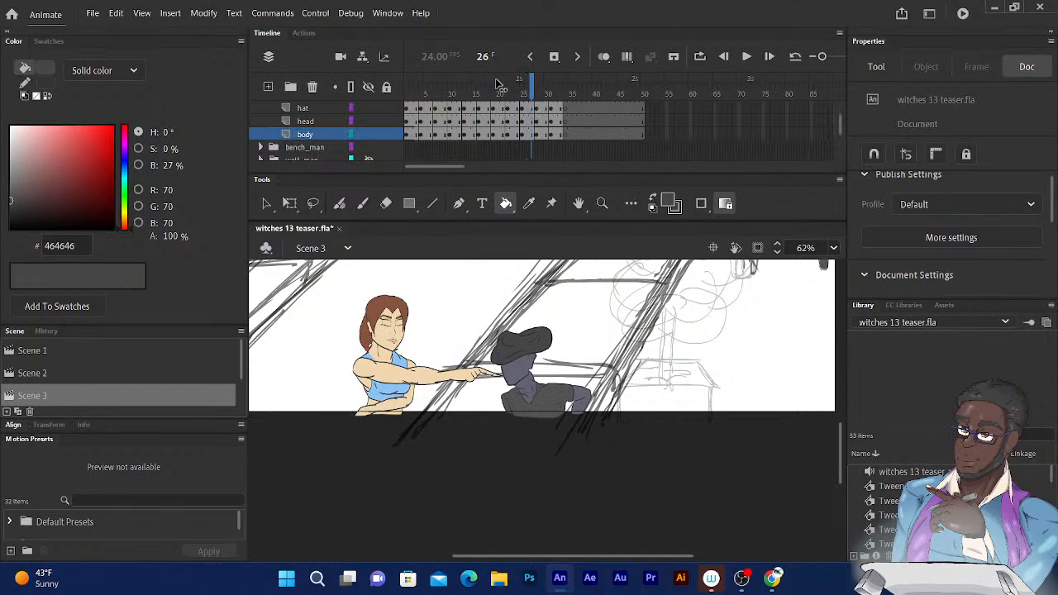
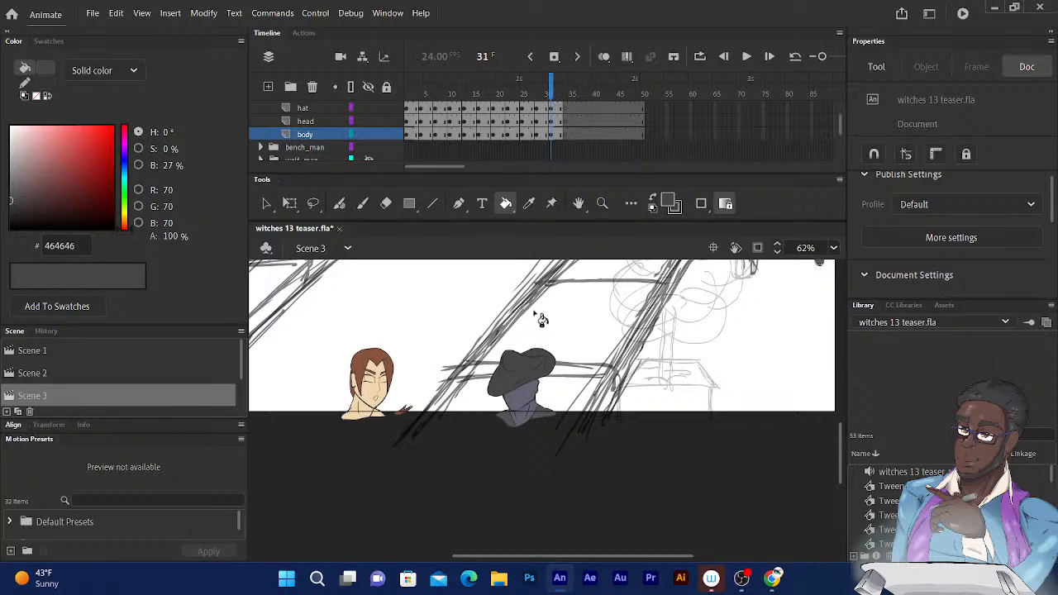
# Collapse the partner layer folder in the timeline
pyautogui.moveTo(535, 312); pyautogui.dragTo(543, 335)
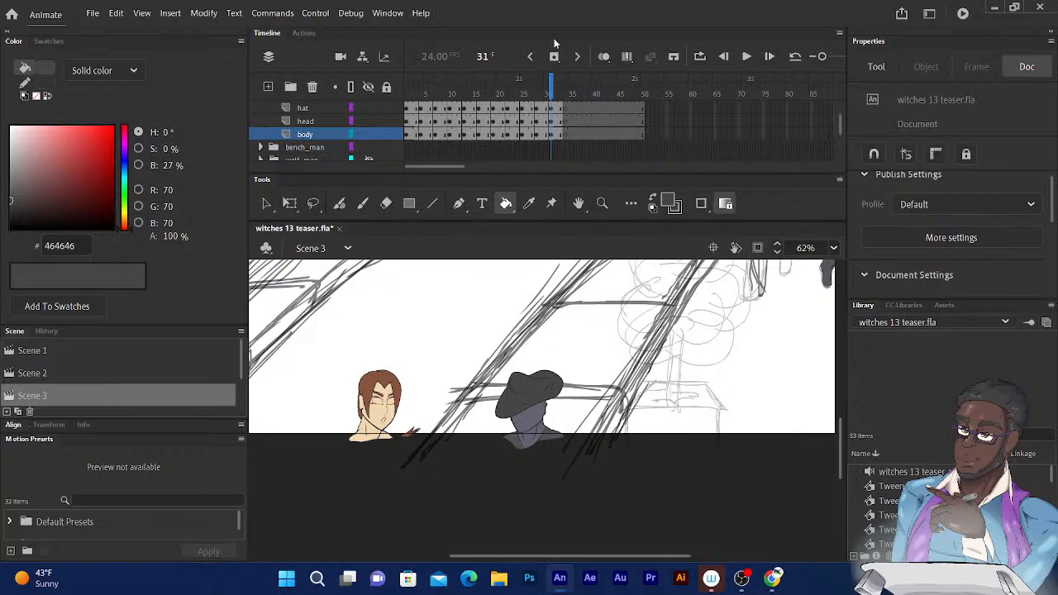
pyautogui.scroll(3, 837, 122)
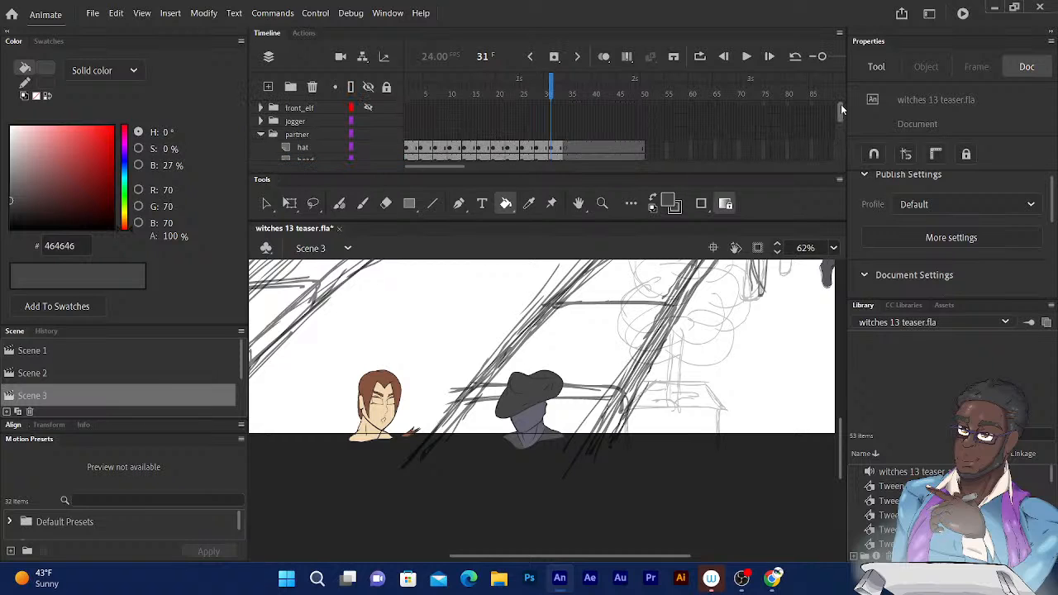
pyautogui.click(261, 134)
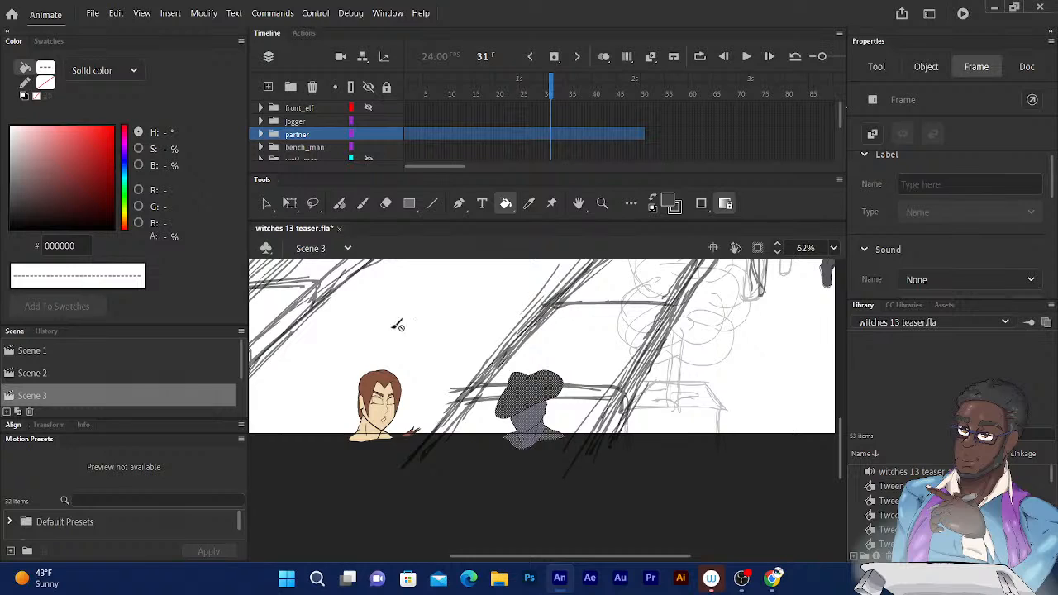
pyautogui.moveTo(374, 340)
pyautogui.mouseDown()
pyautogui.moveTo(416, 413)
pyautogui.moveTo(416, 442)
pyautogui.moveTo(432, 442)
pyautogui.mouseUp()
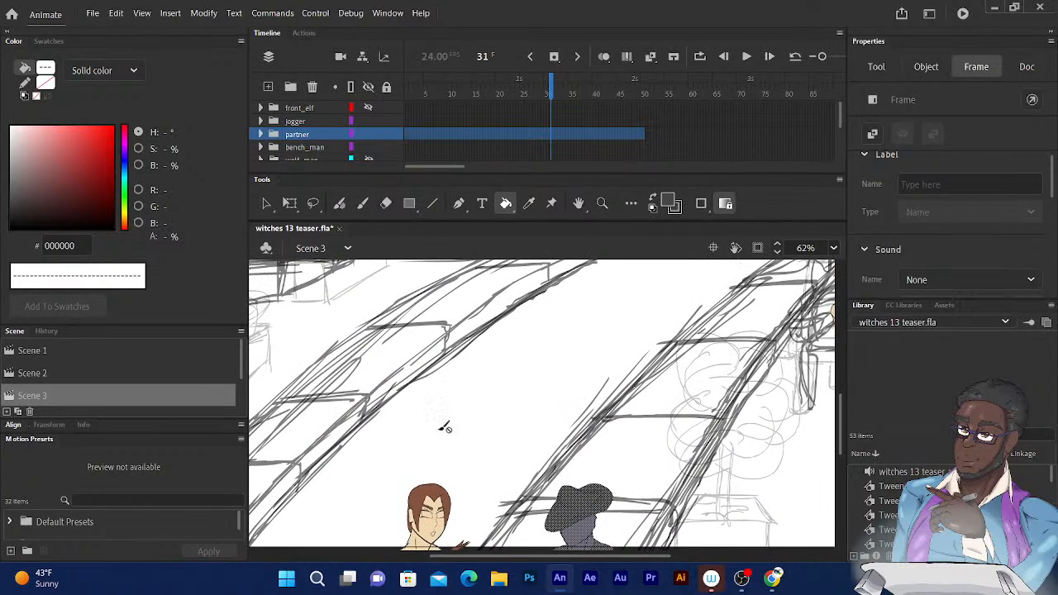